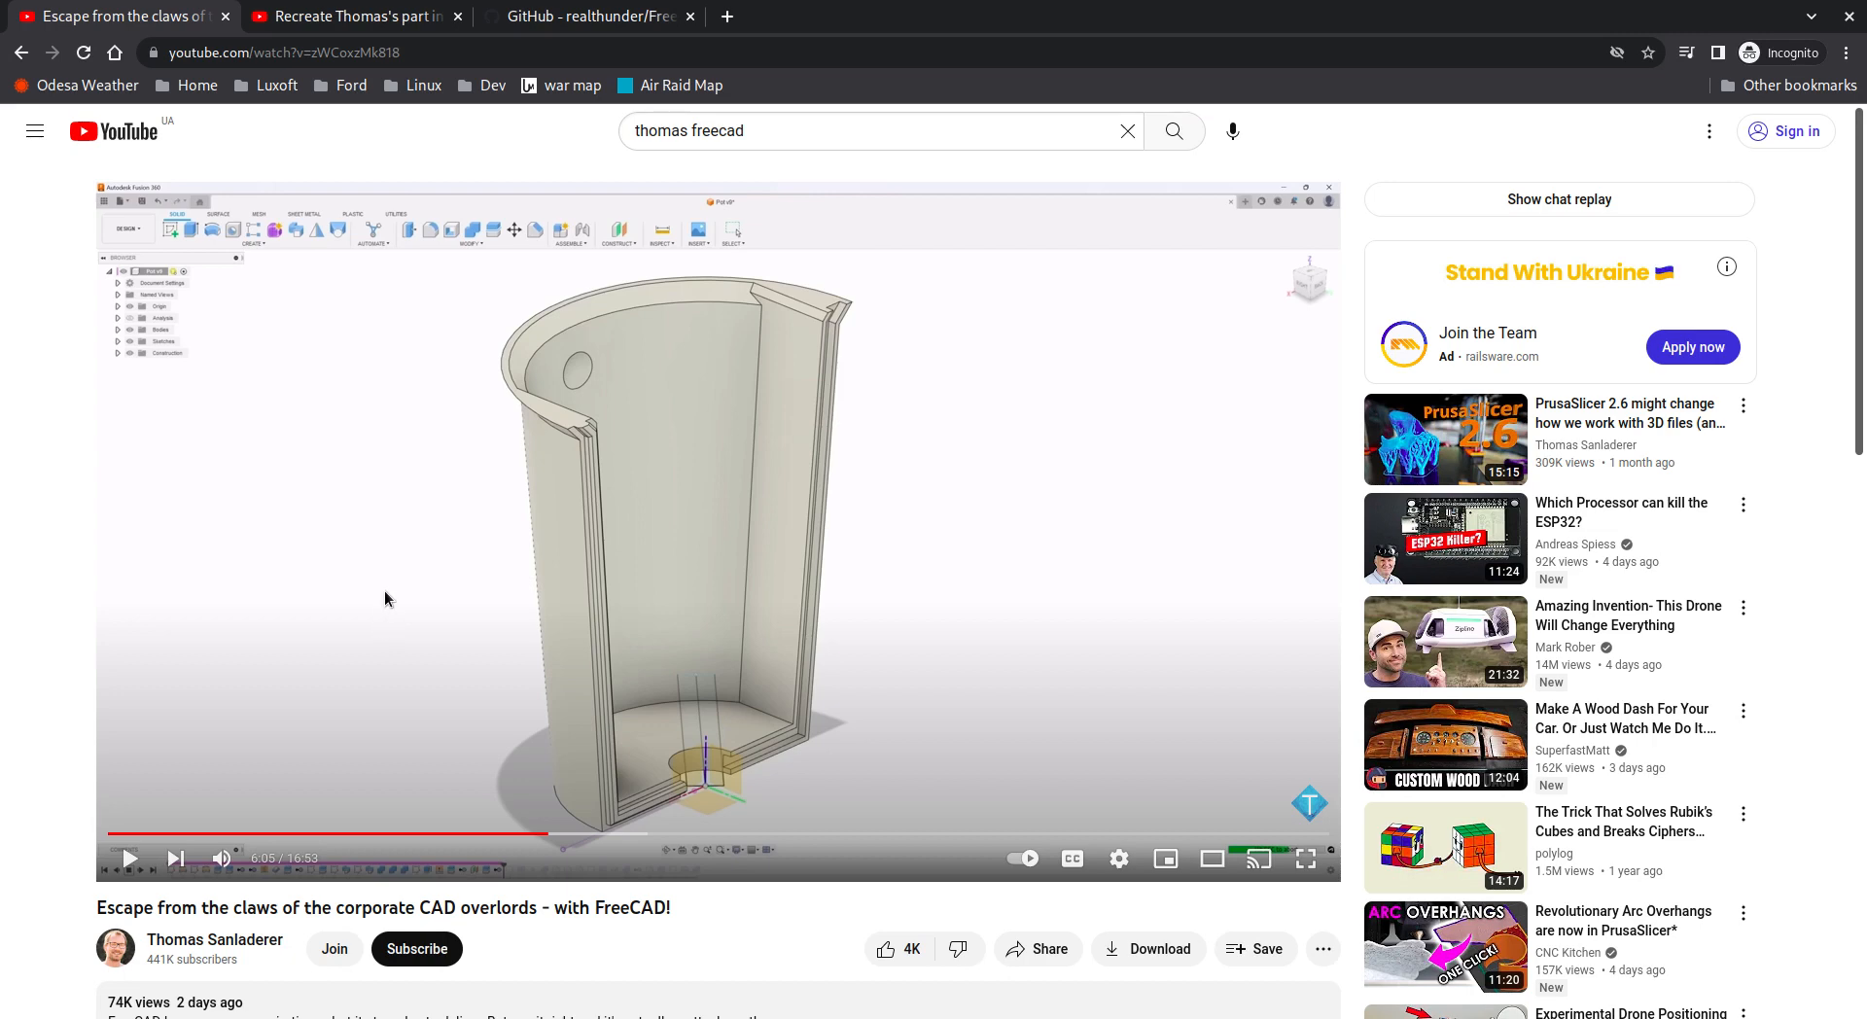
# - Switch to FreeCAD, create a new document and start a body in the Part Design workbench
pyautogui.hotkey('alt', '3')
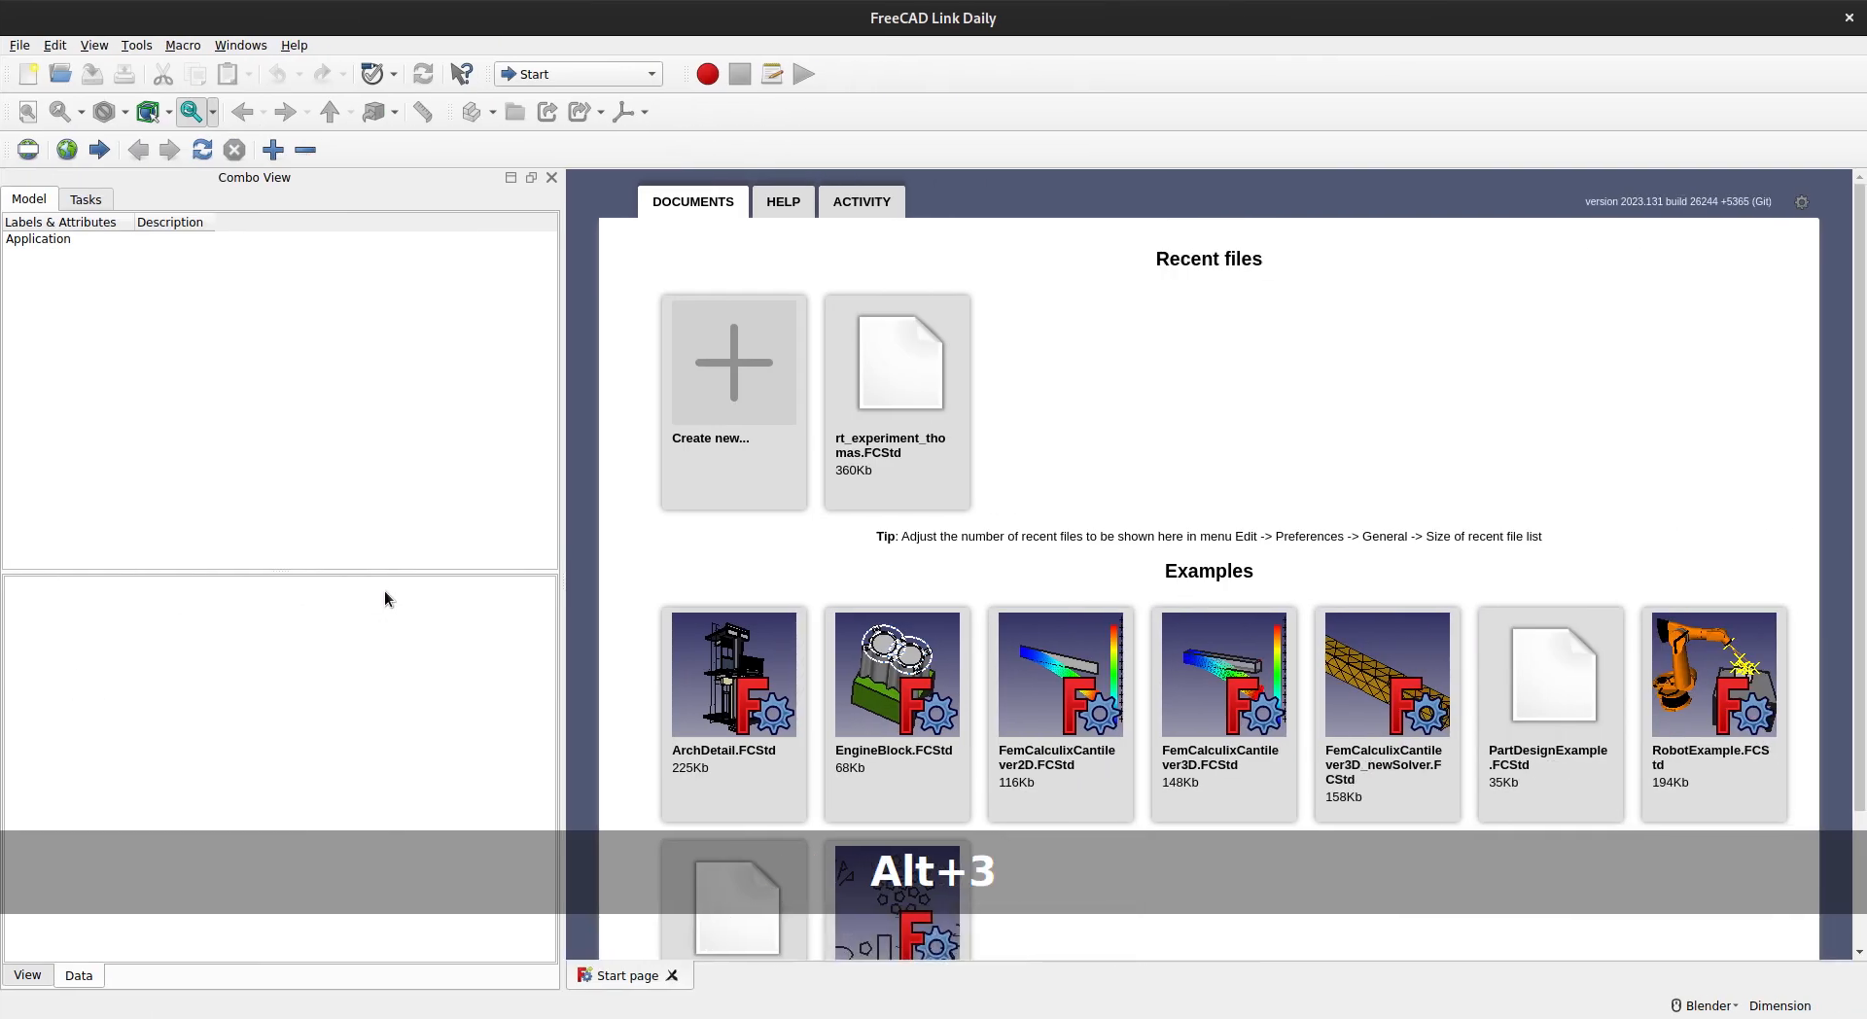
pyautogui.click(28, 74)
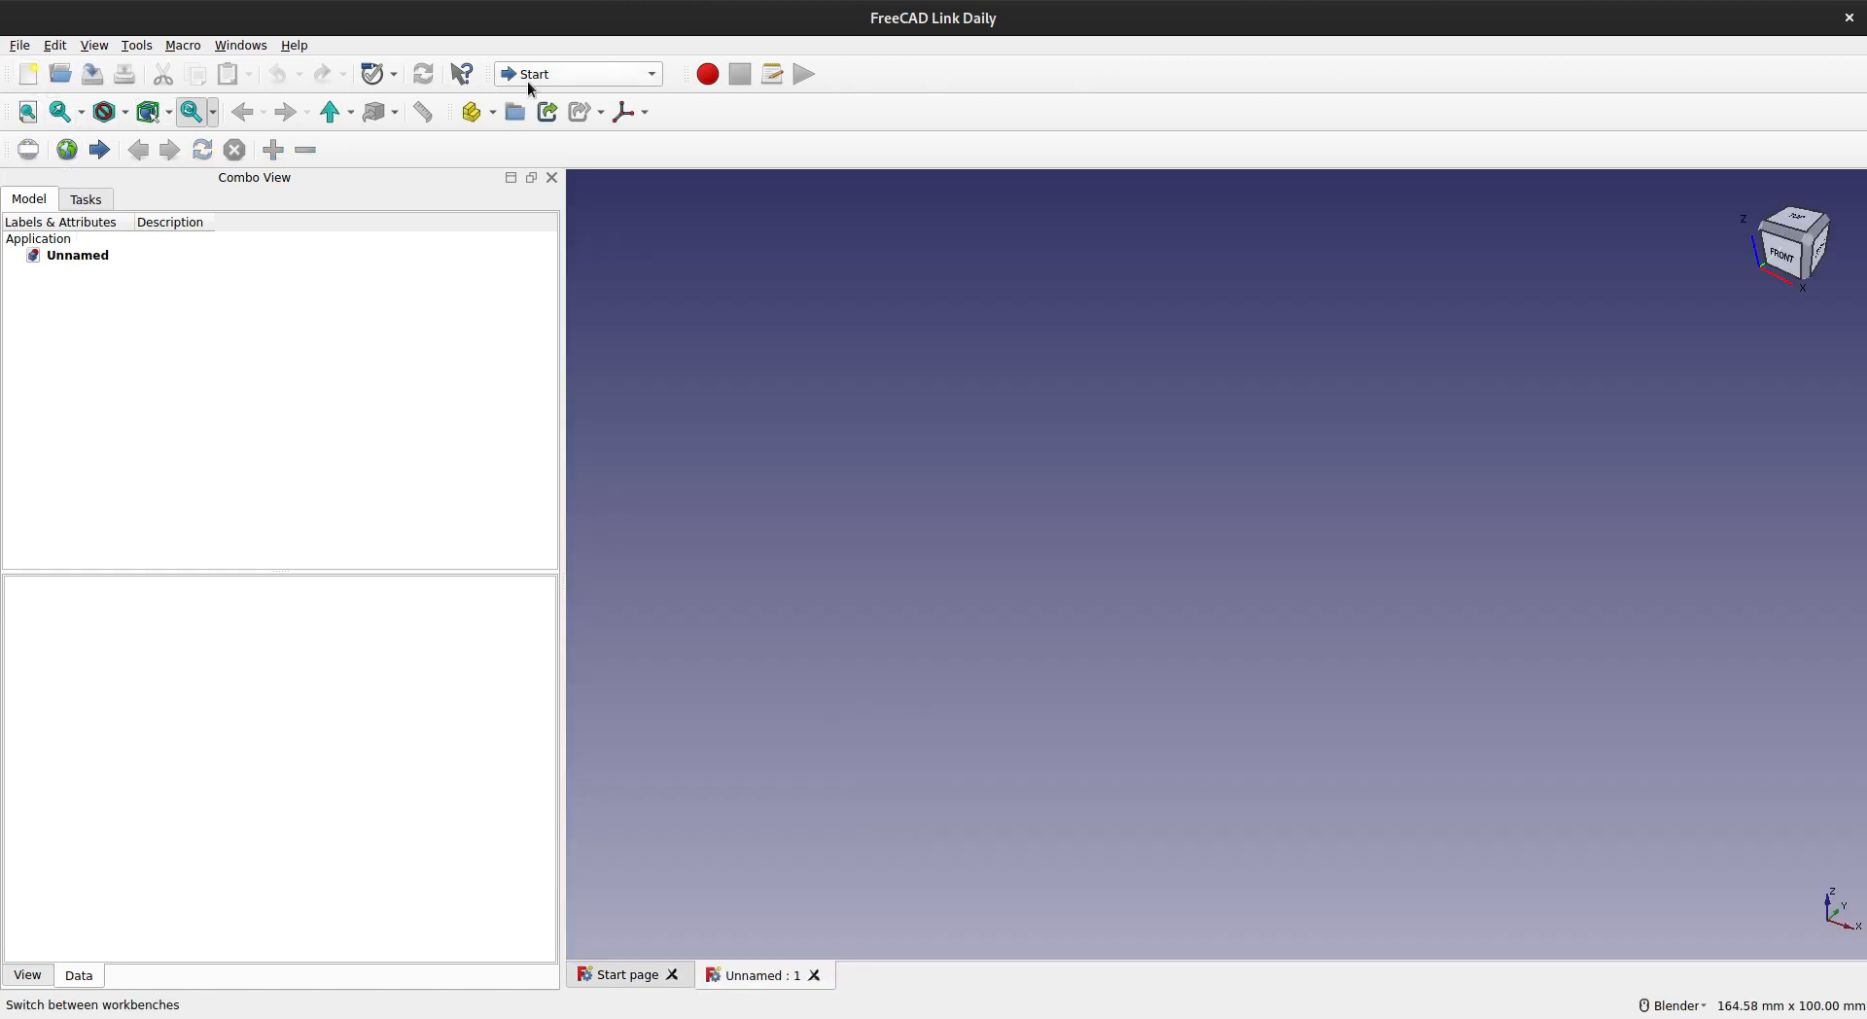
pyautogui.click(564, 74)
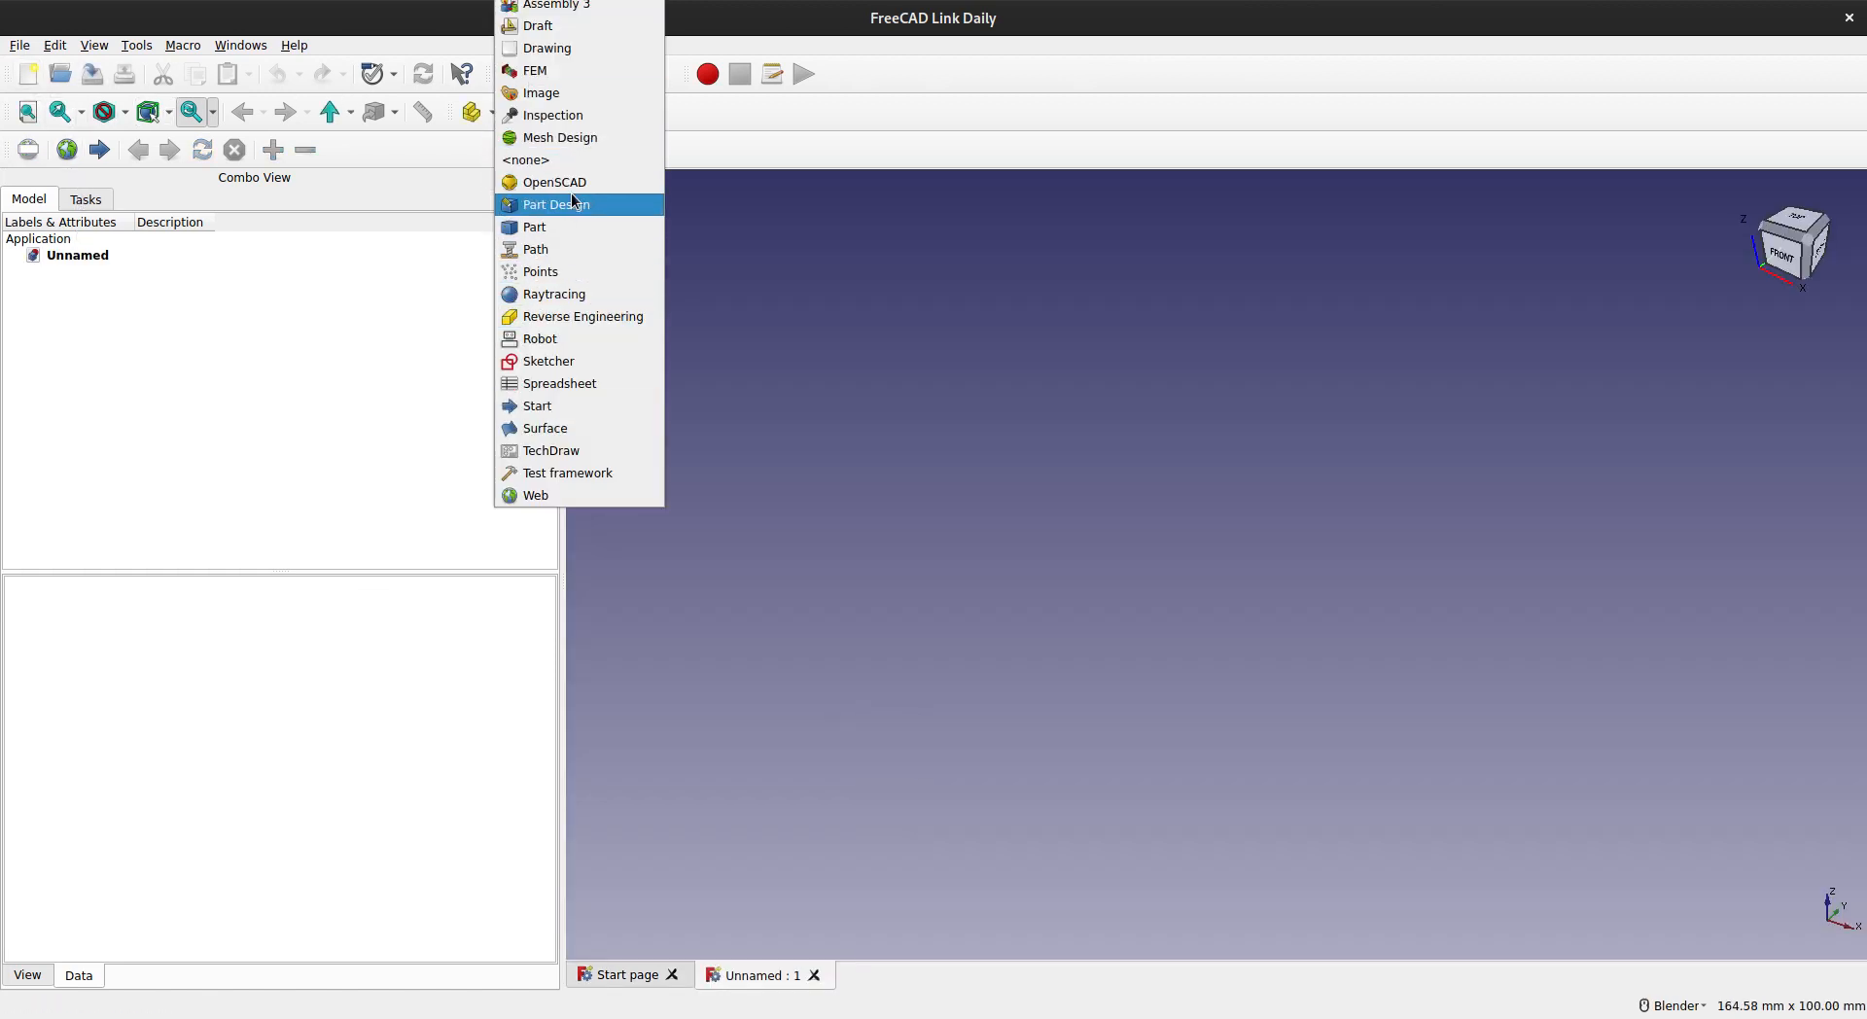
pyautogui.click(573, 204)
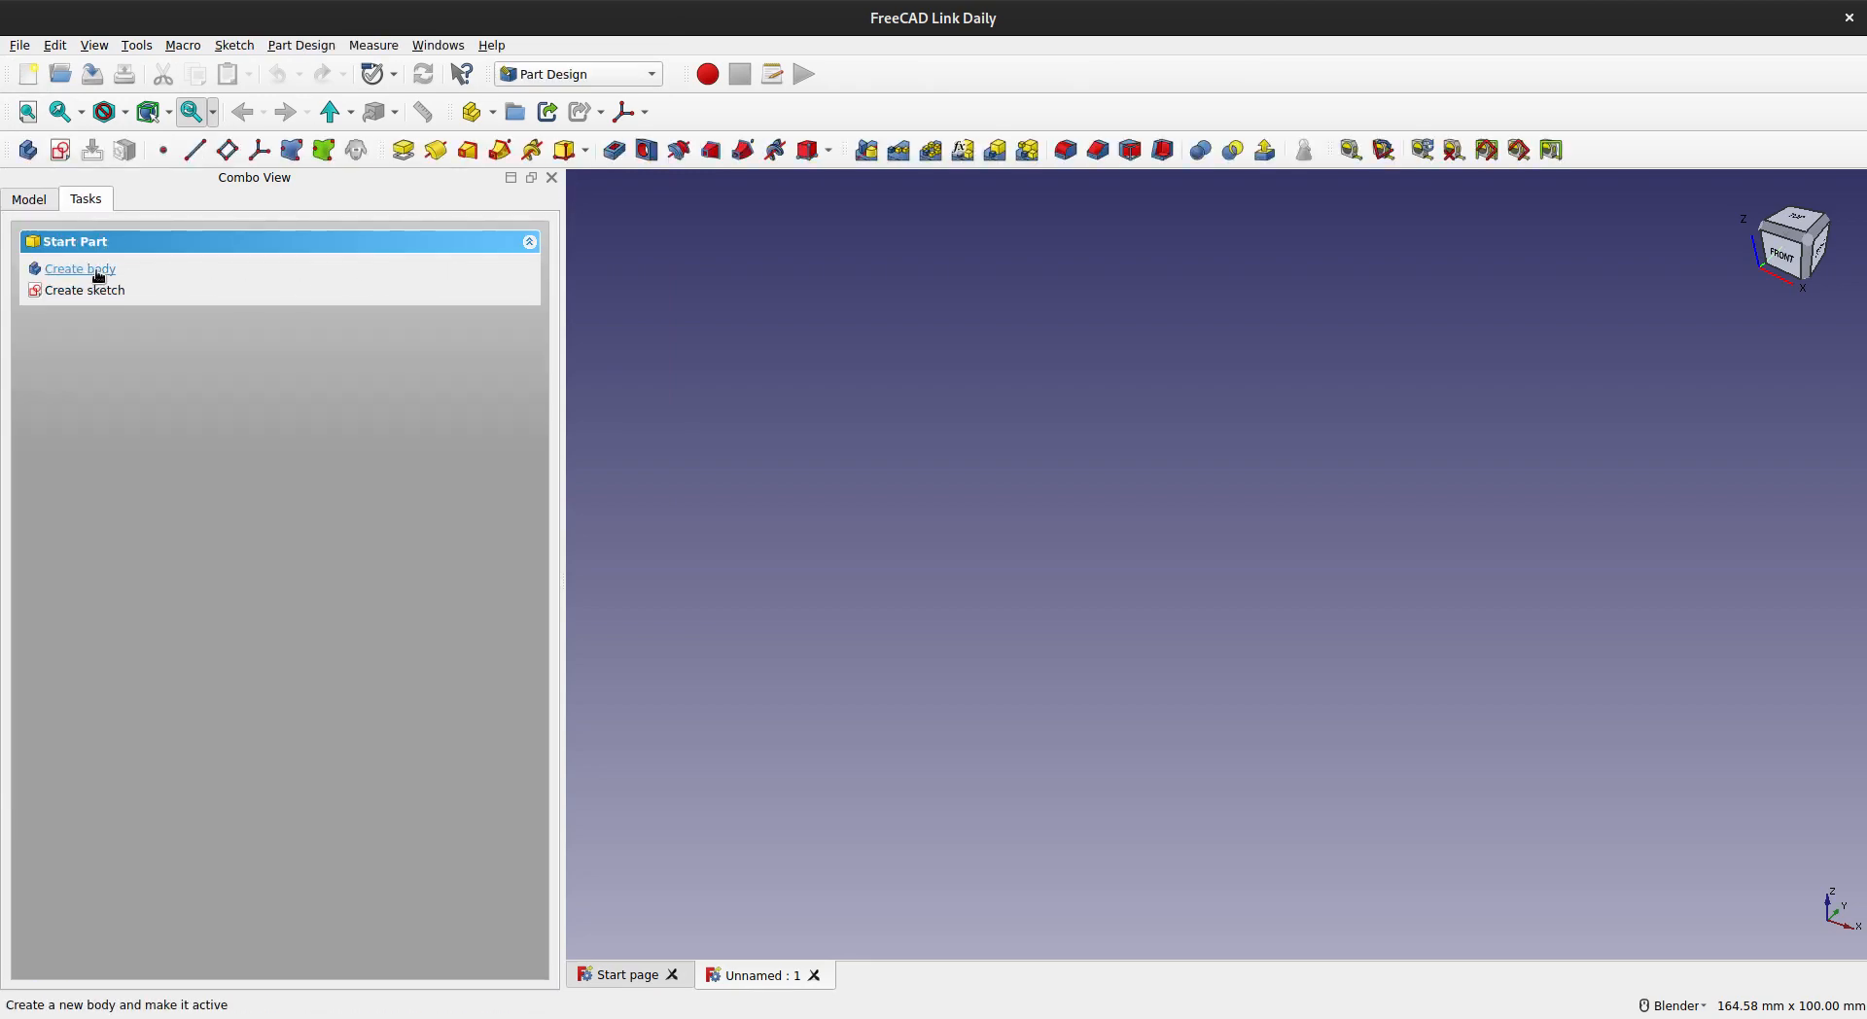
pyautogui.click(97, 276)
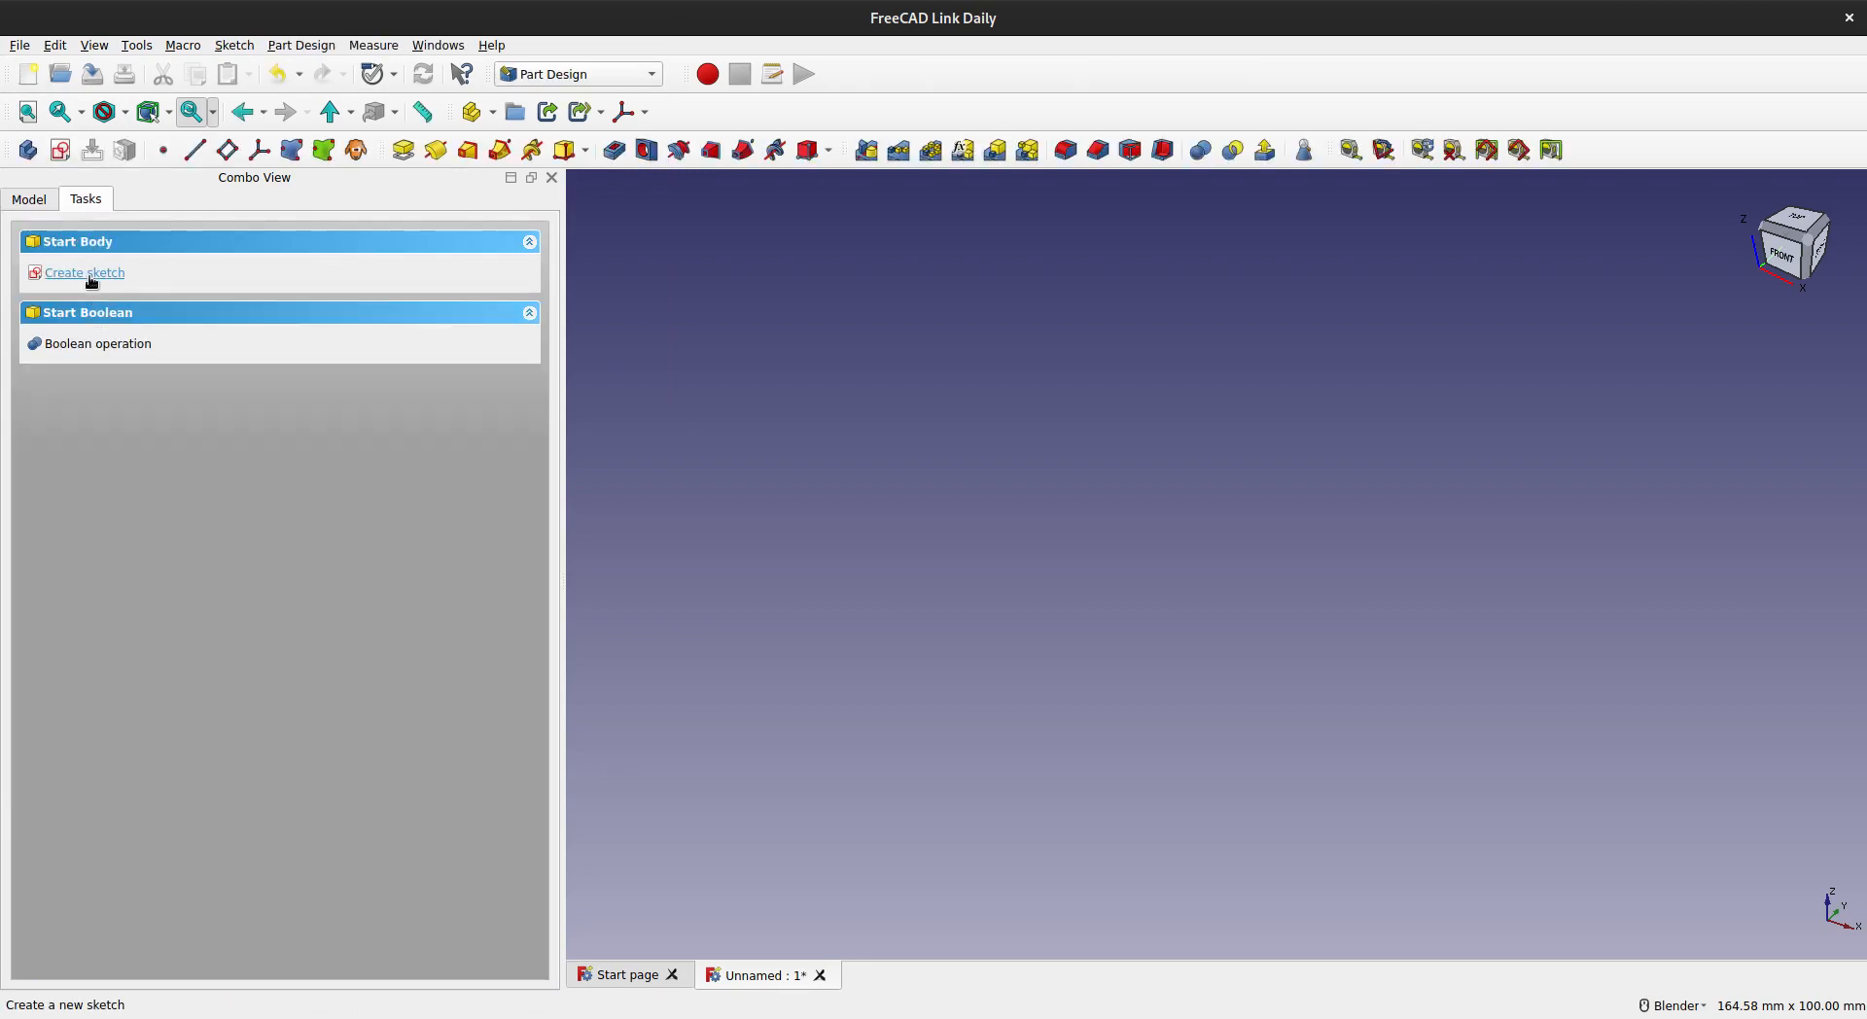
# - Create a sketch in the body attached to the XZ plane
pyautogui.click(87, 273)
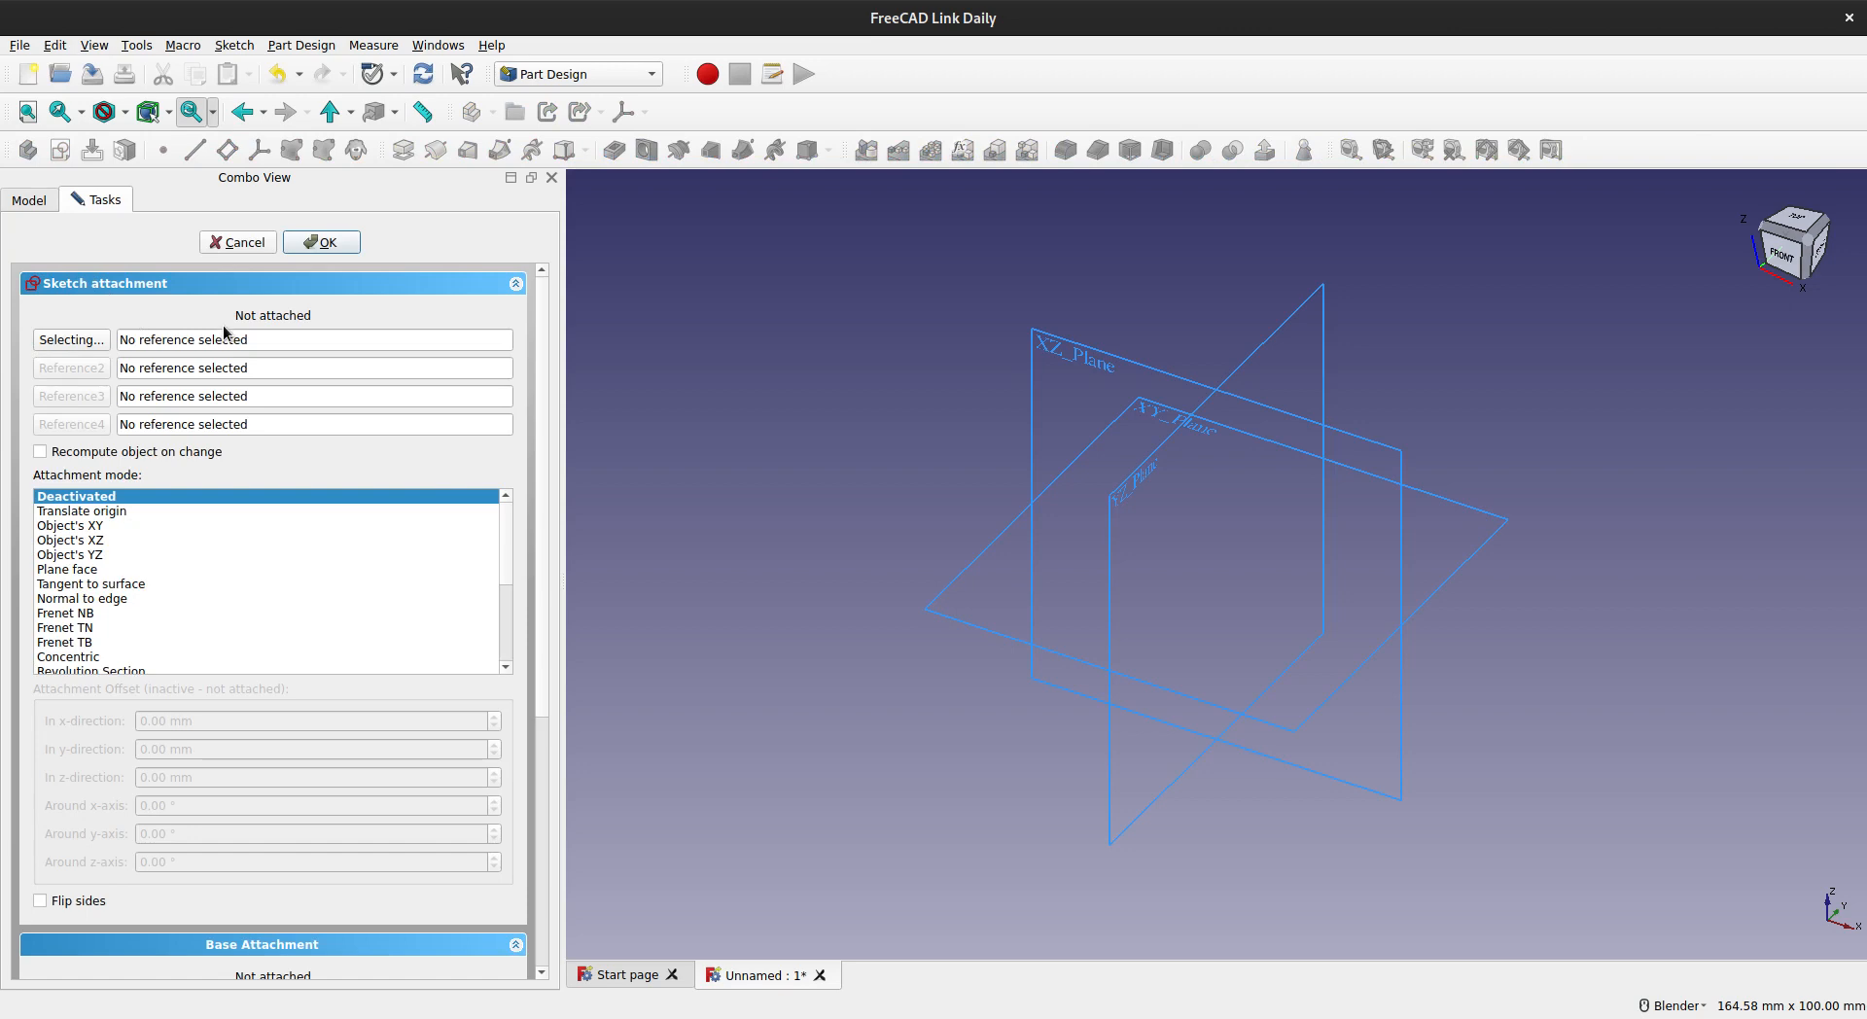
pyautogui.moveTo(1247, 671); pyautogui.dragTo(1235, 564, button='middle')
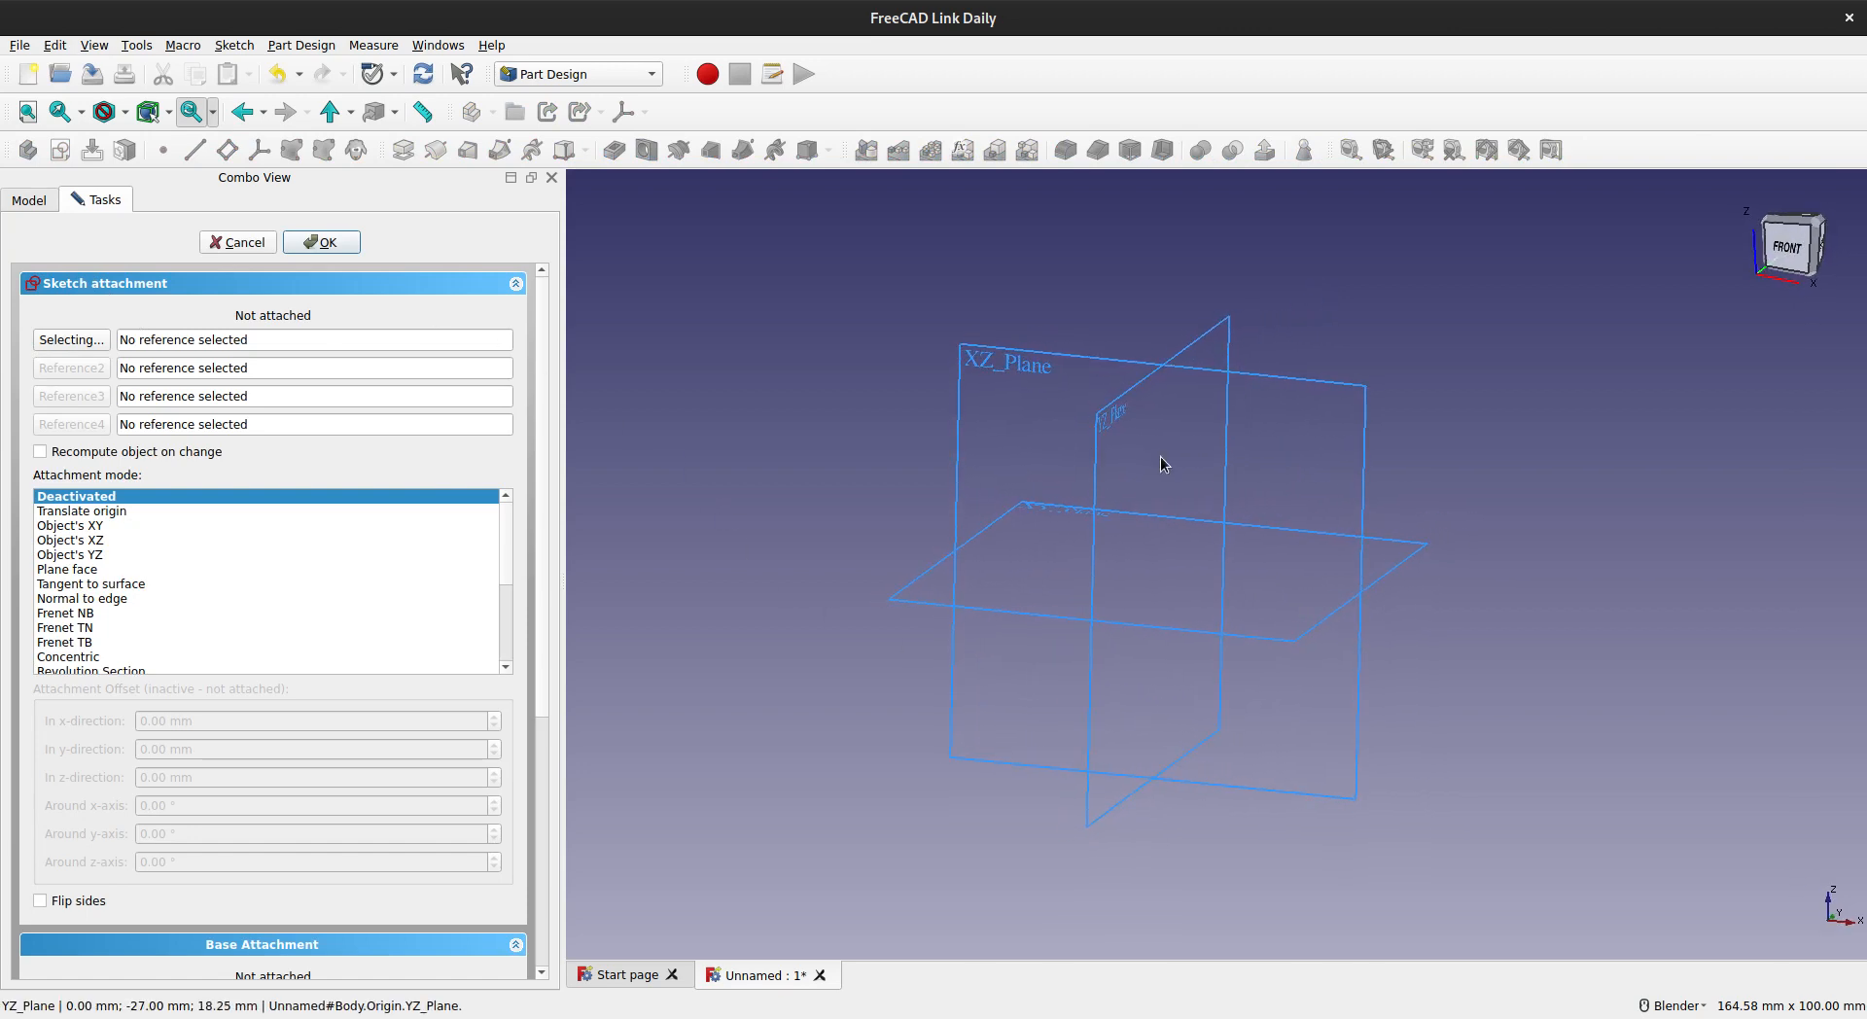
pyautogui.click(1015, 352)
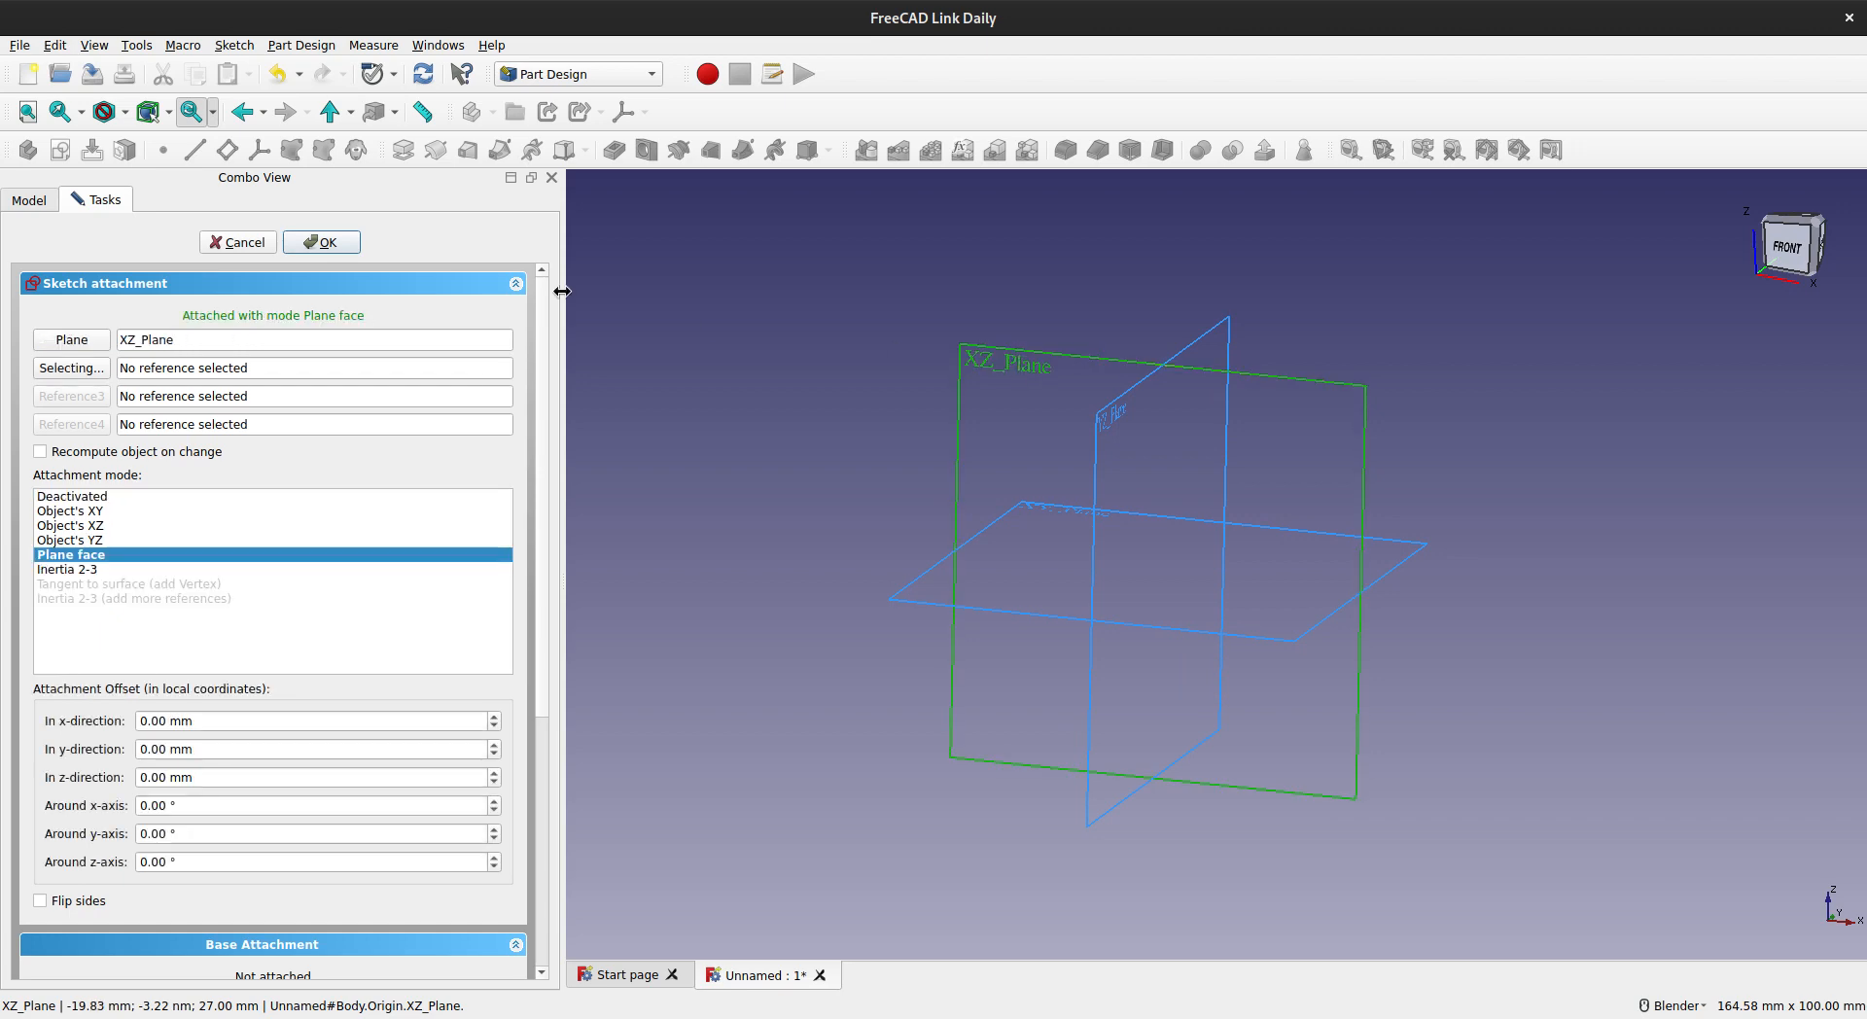
pyautogui.click(333, 245)
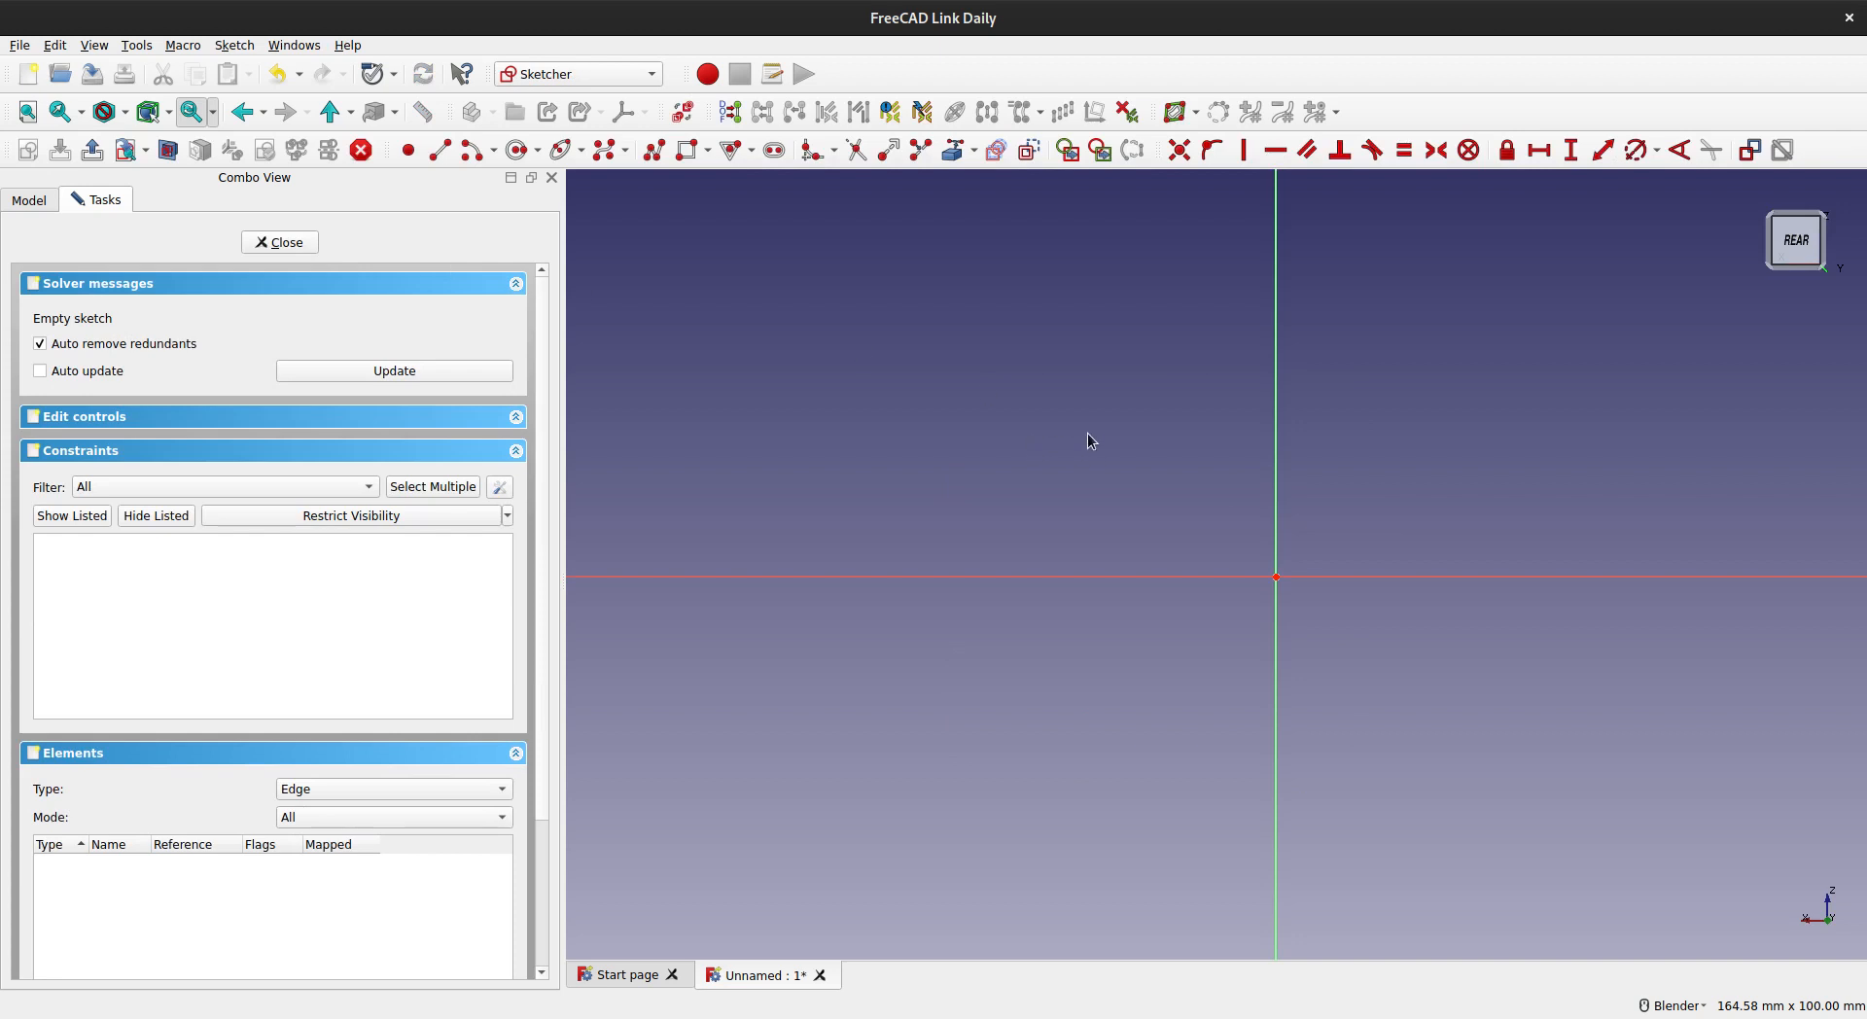
# - Sketch a closed five-line half-cup profile from the origin, about 44 mm high and 29 mm wide at the top, with a short sloped rim
pyautogui.keyDown('shift'); pyautogui.moveTo(1087, 434); pyautogui.dragTo(806, 476, button='middle'); pyautogui.keyUp('shift')
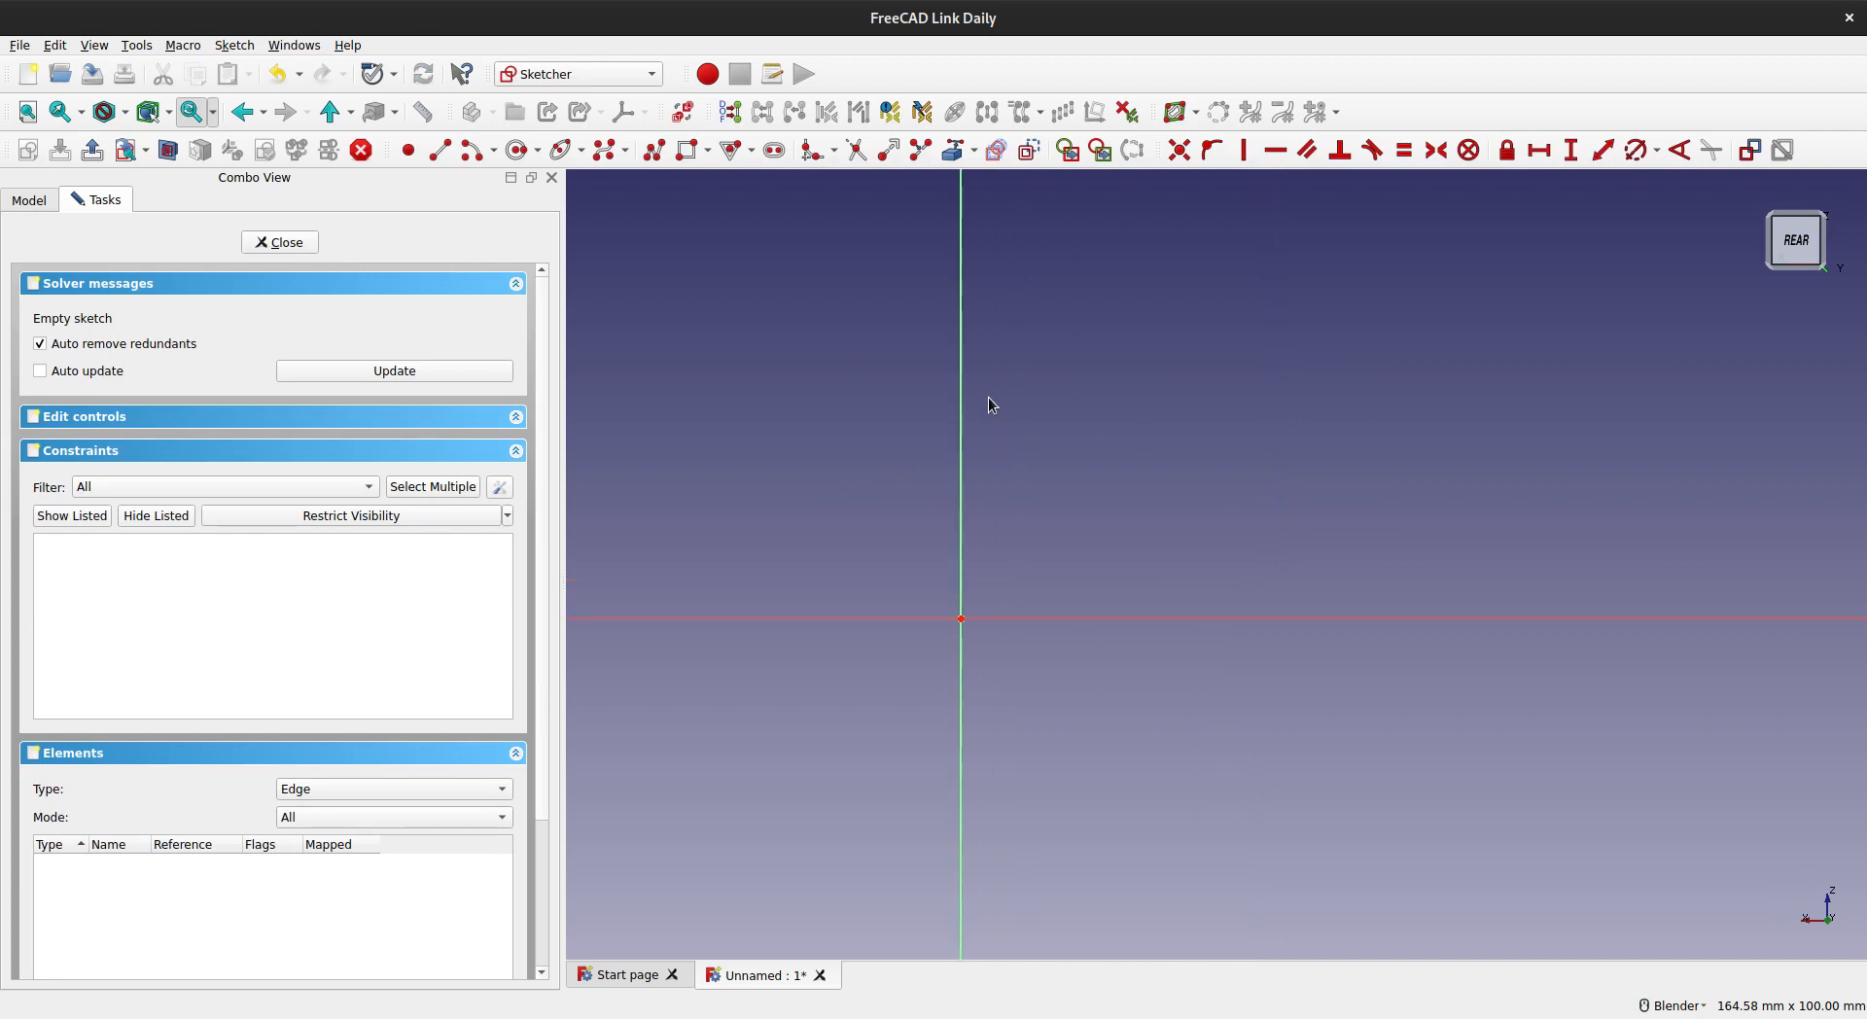
pyautogui.press('m')
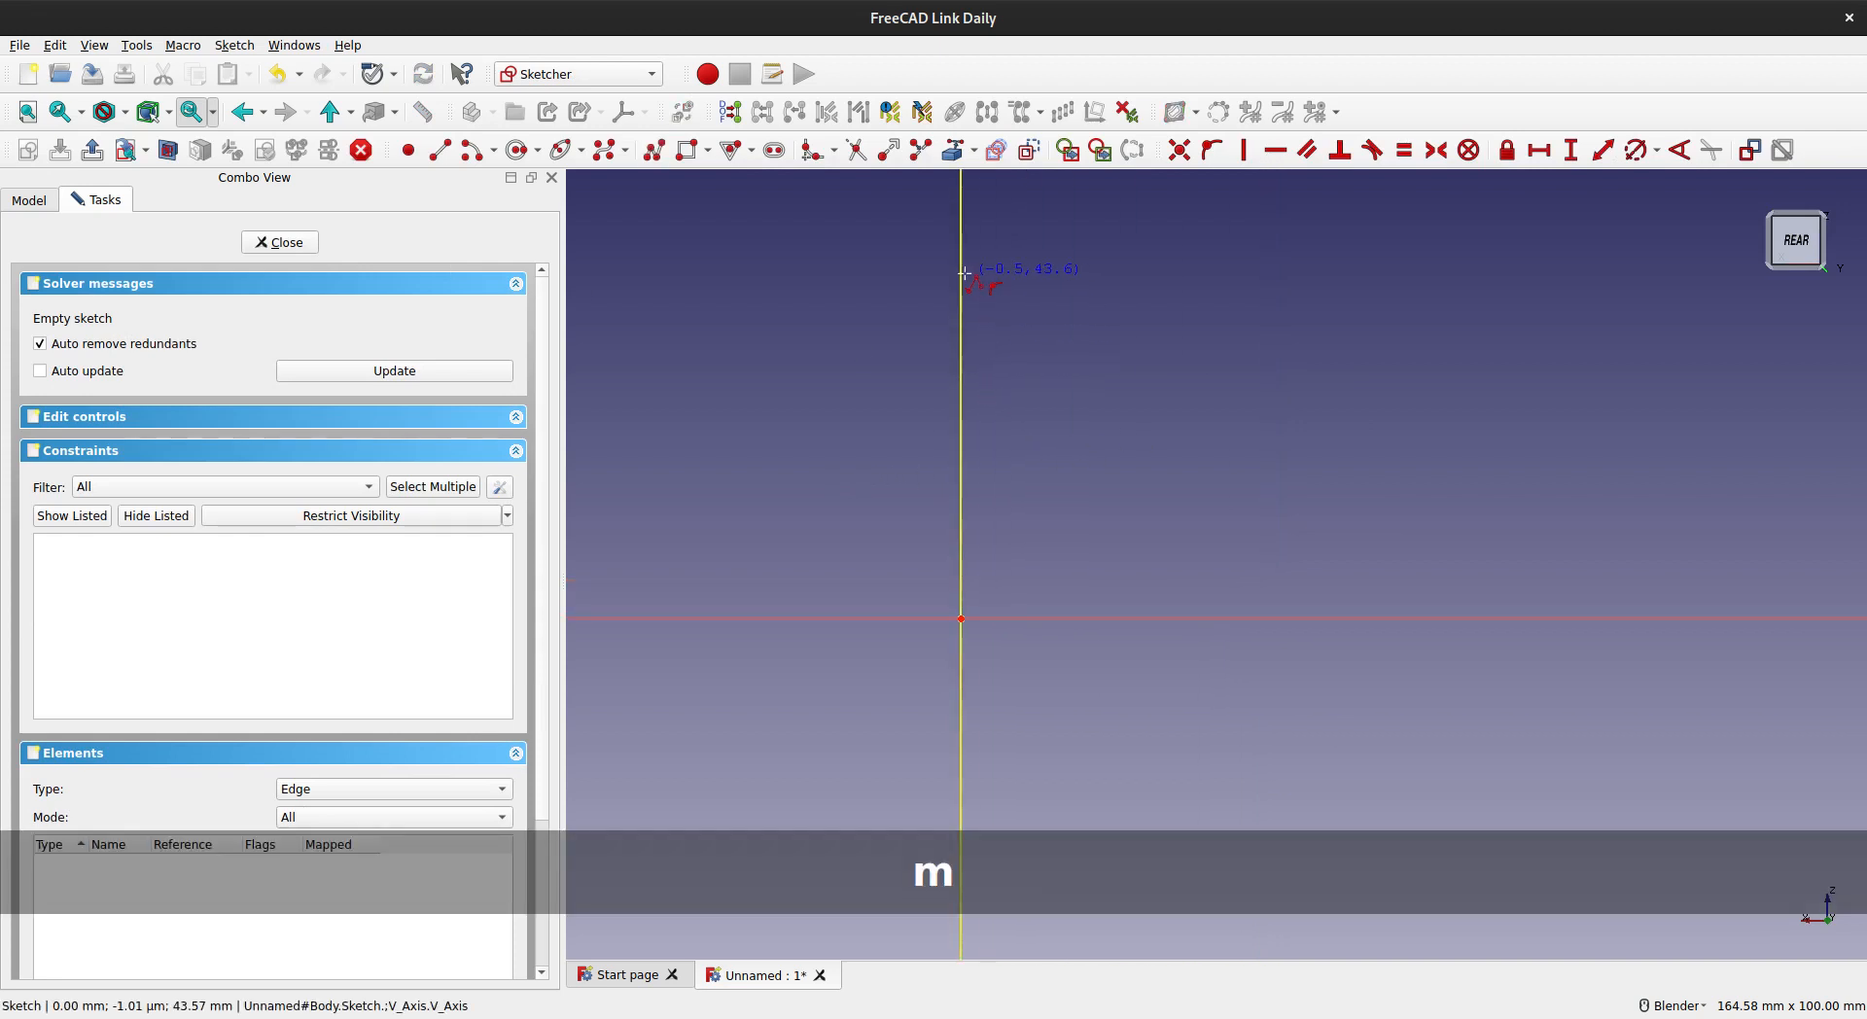
pyautogui.click(963, 274)
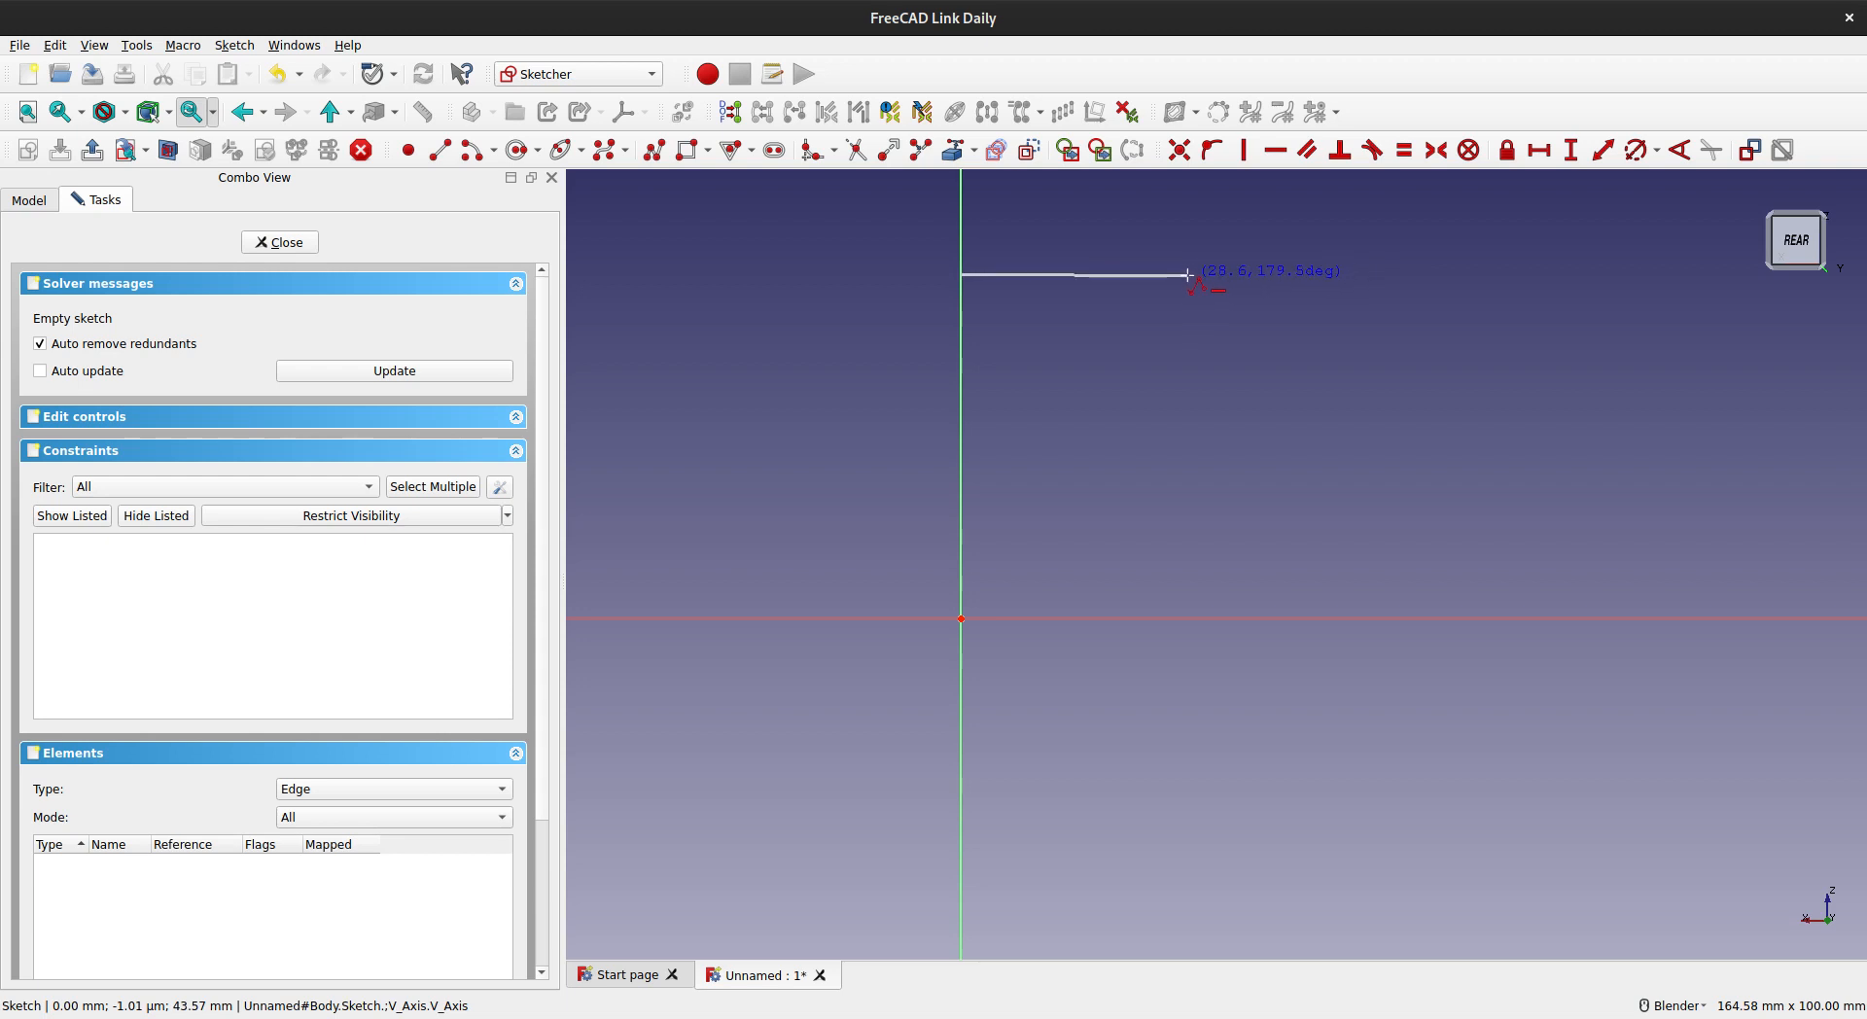
pyautogui.click(1188, 276)
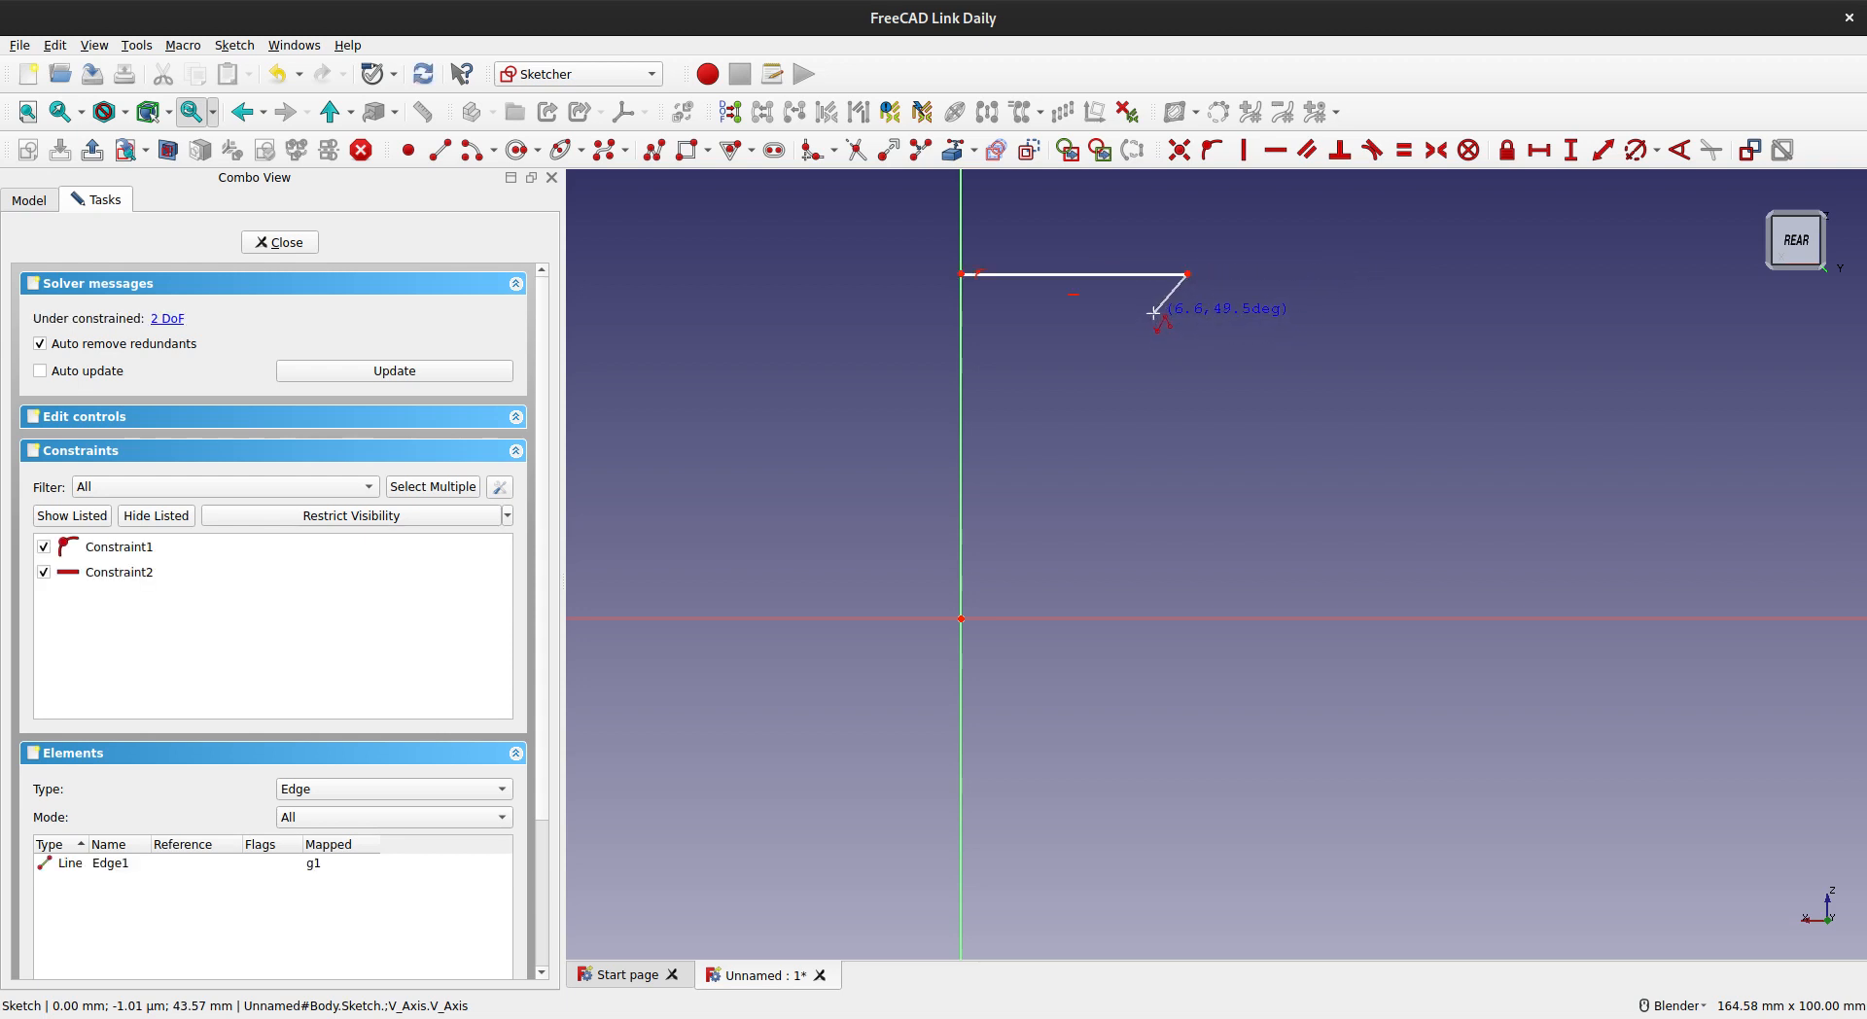
pyautogui.click(1155, 313)
pyautogui.click(1076, 618)
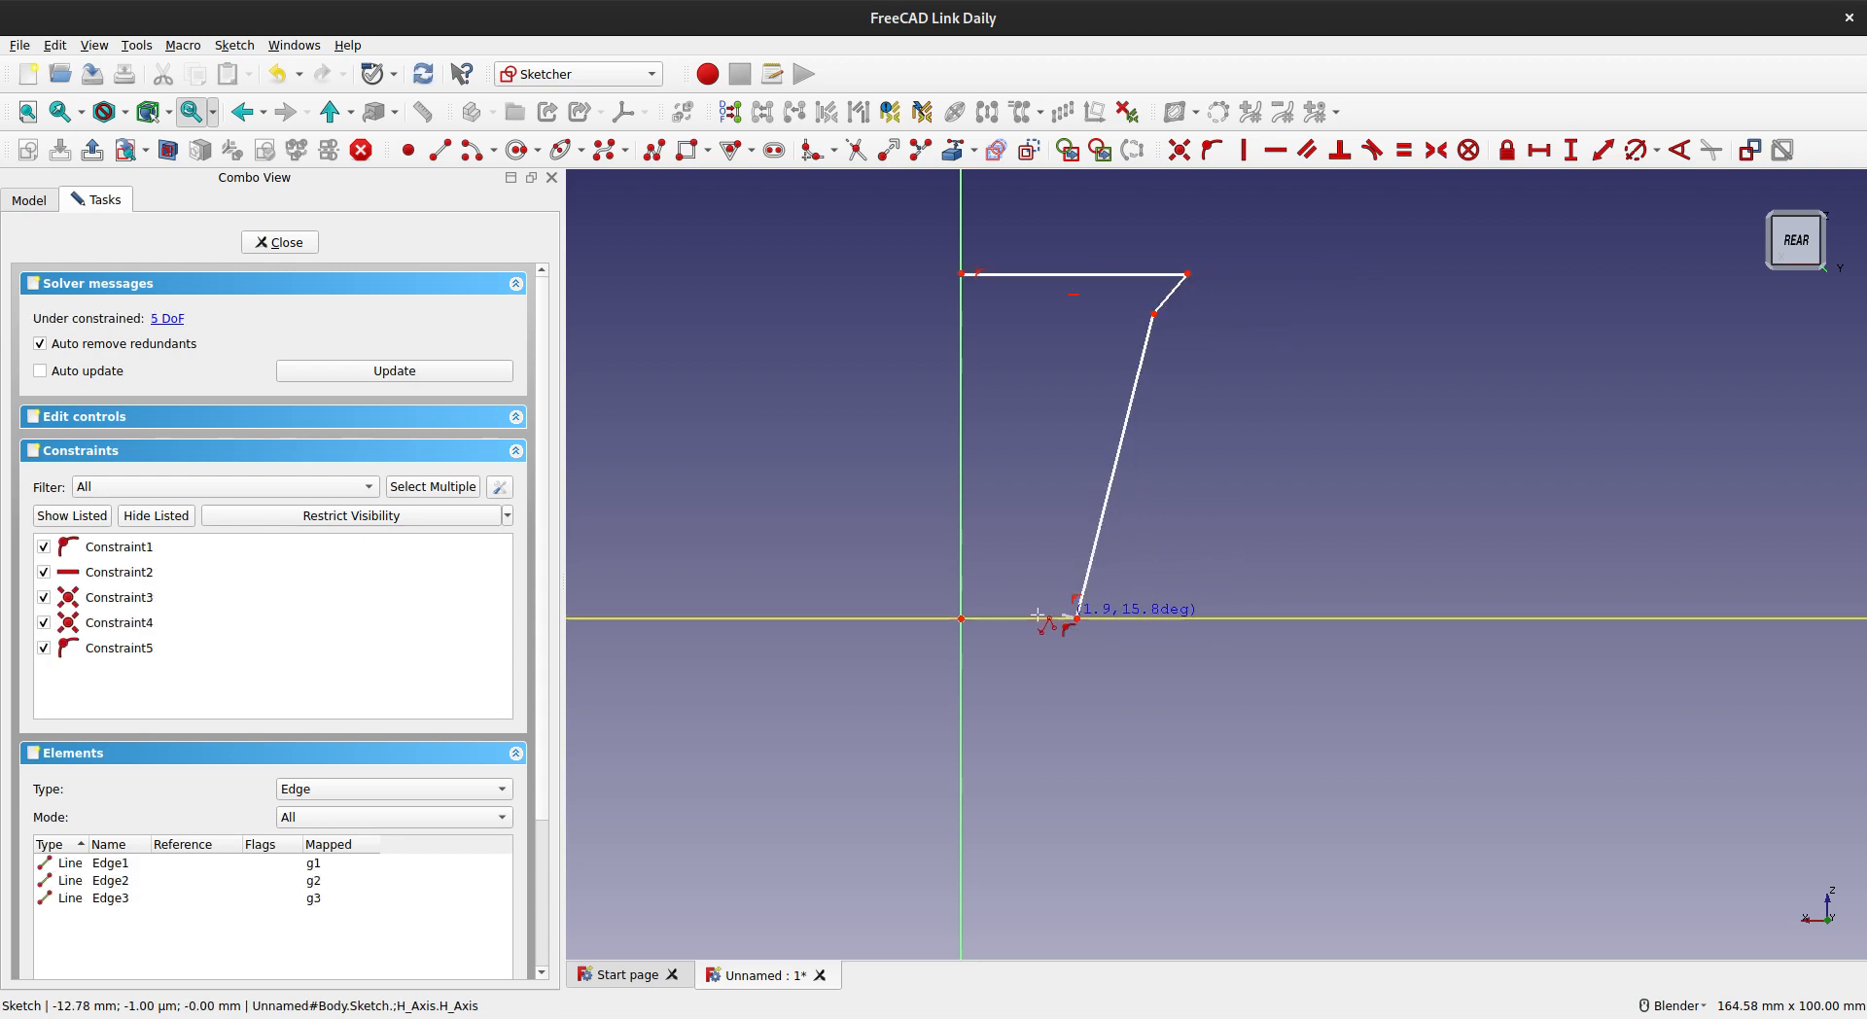
pyautogui.click(961, 618)
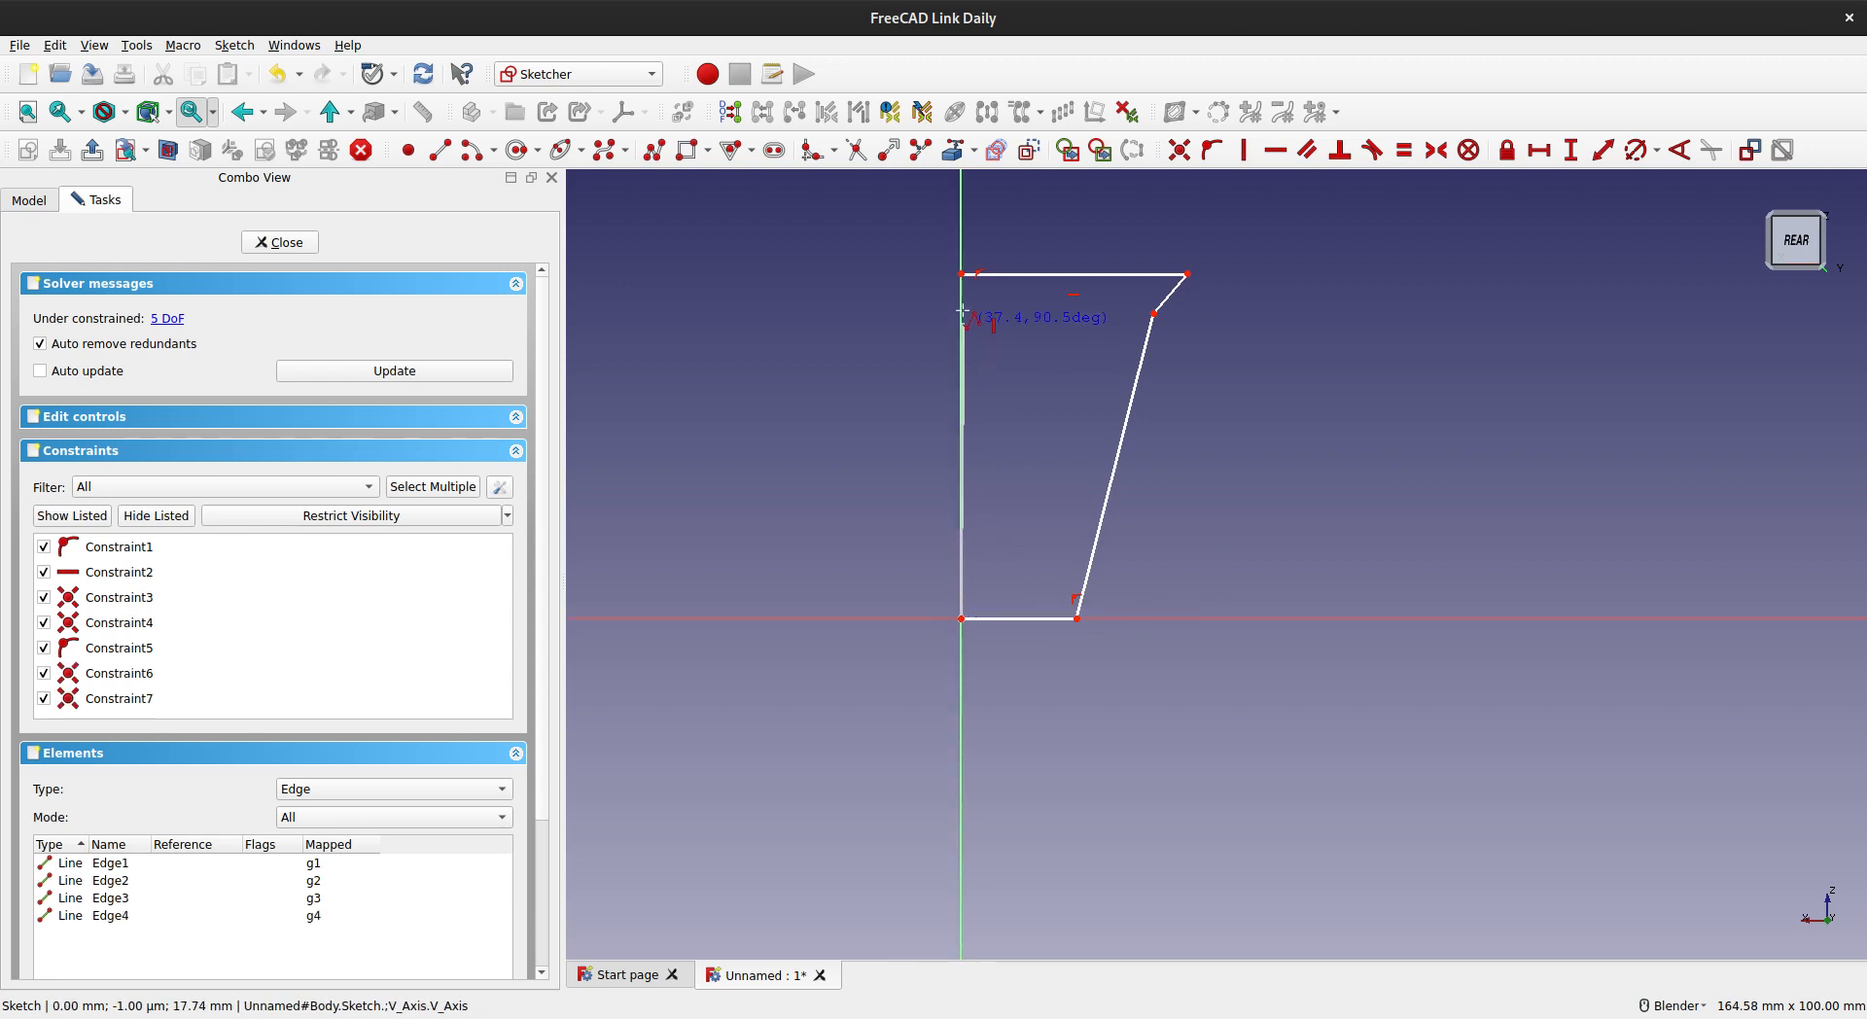
pyautogui.click(961, 274)
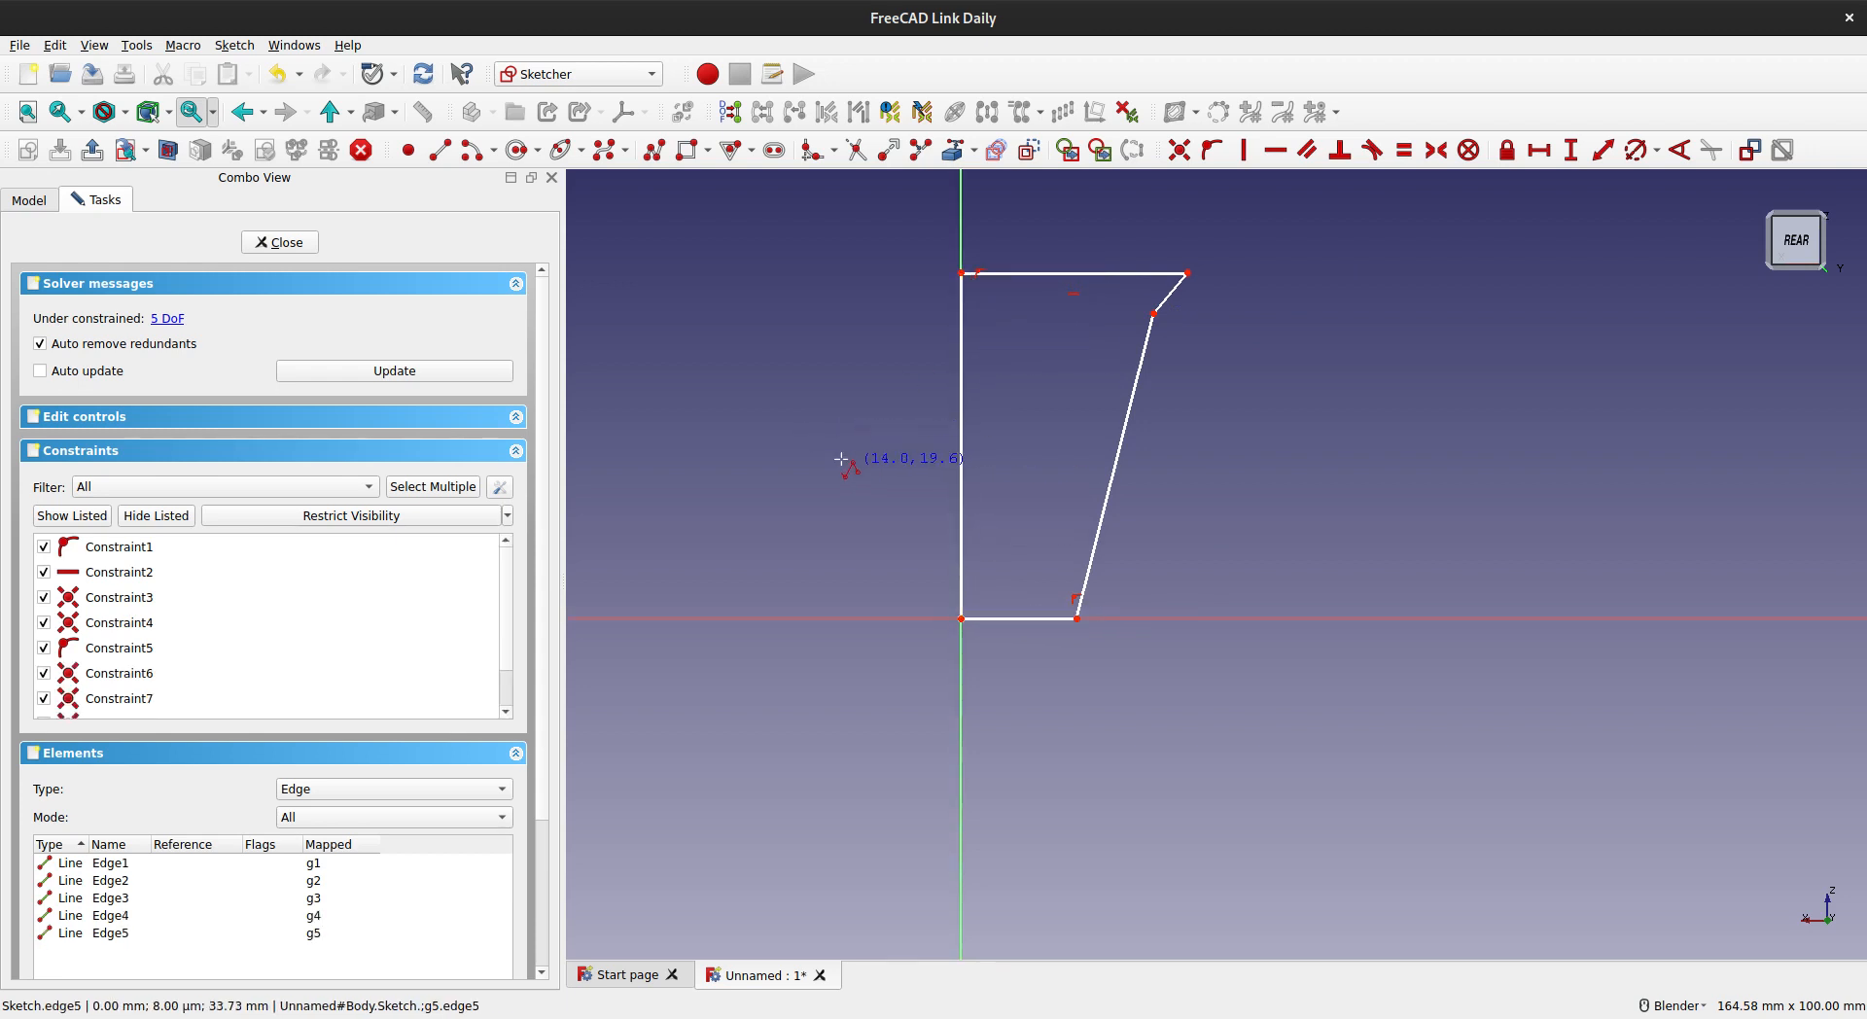
pyautogui.press('Escape')
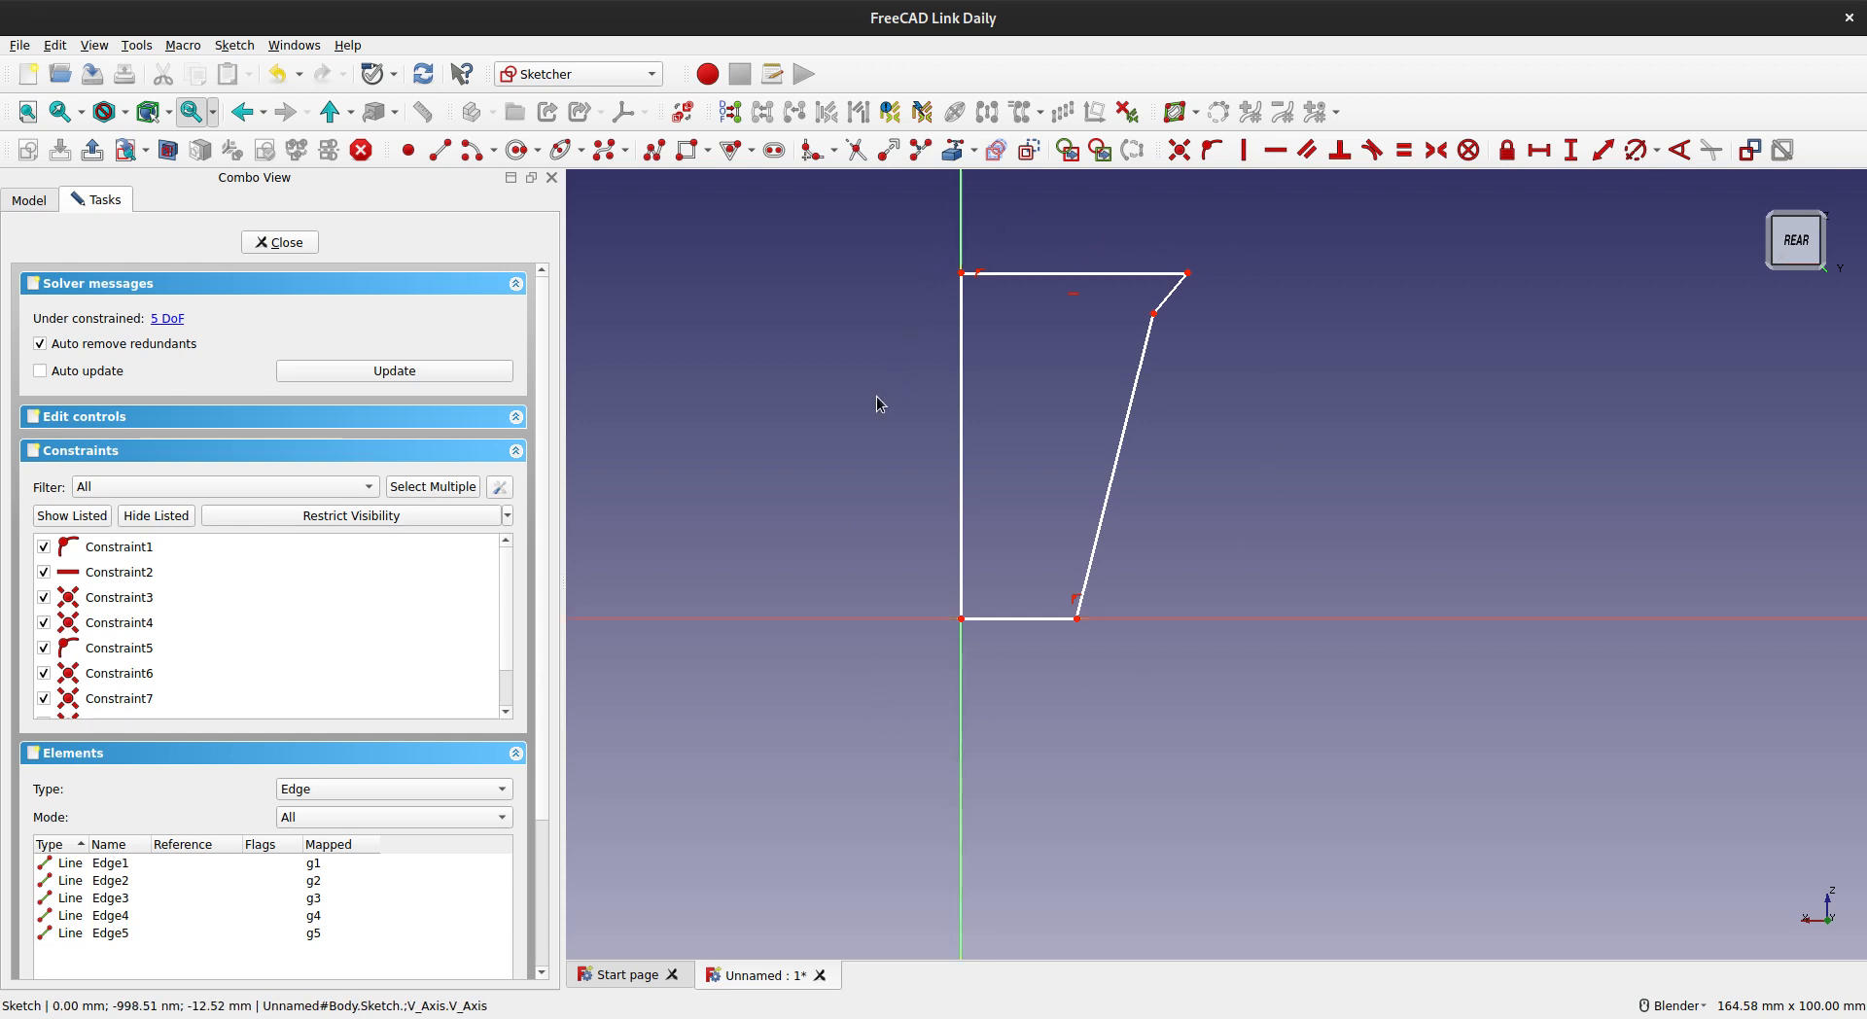
pyautogui.click(286, 243)
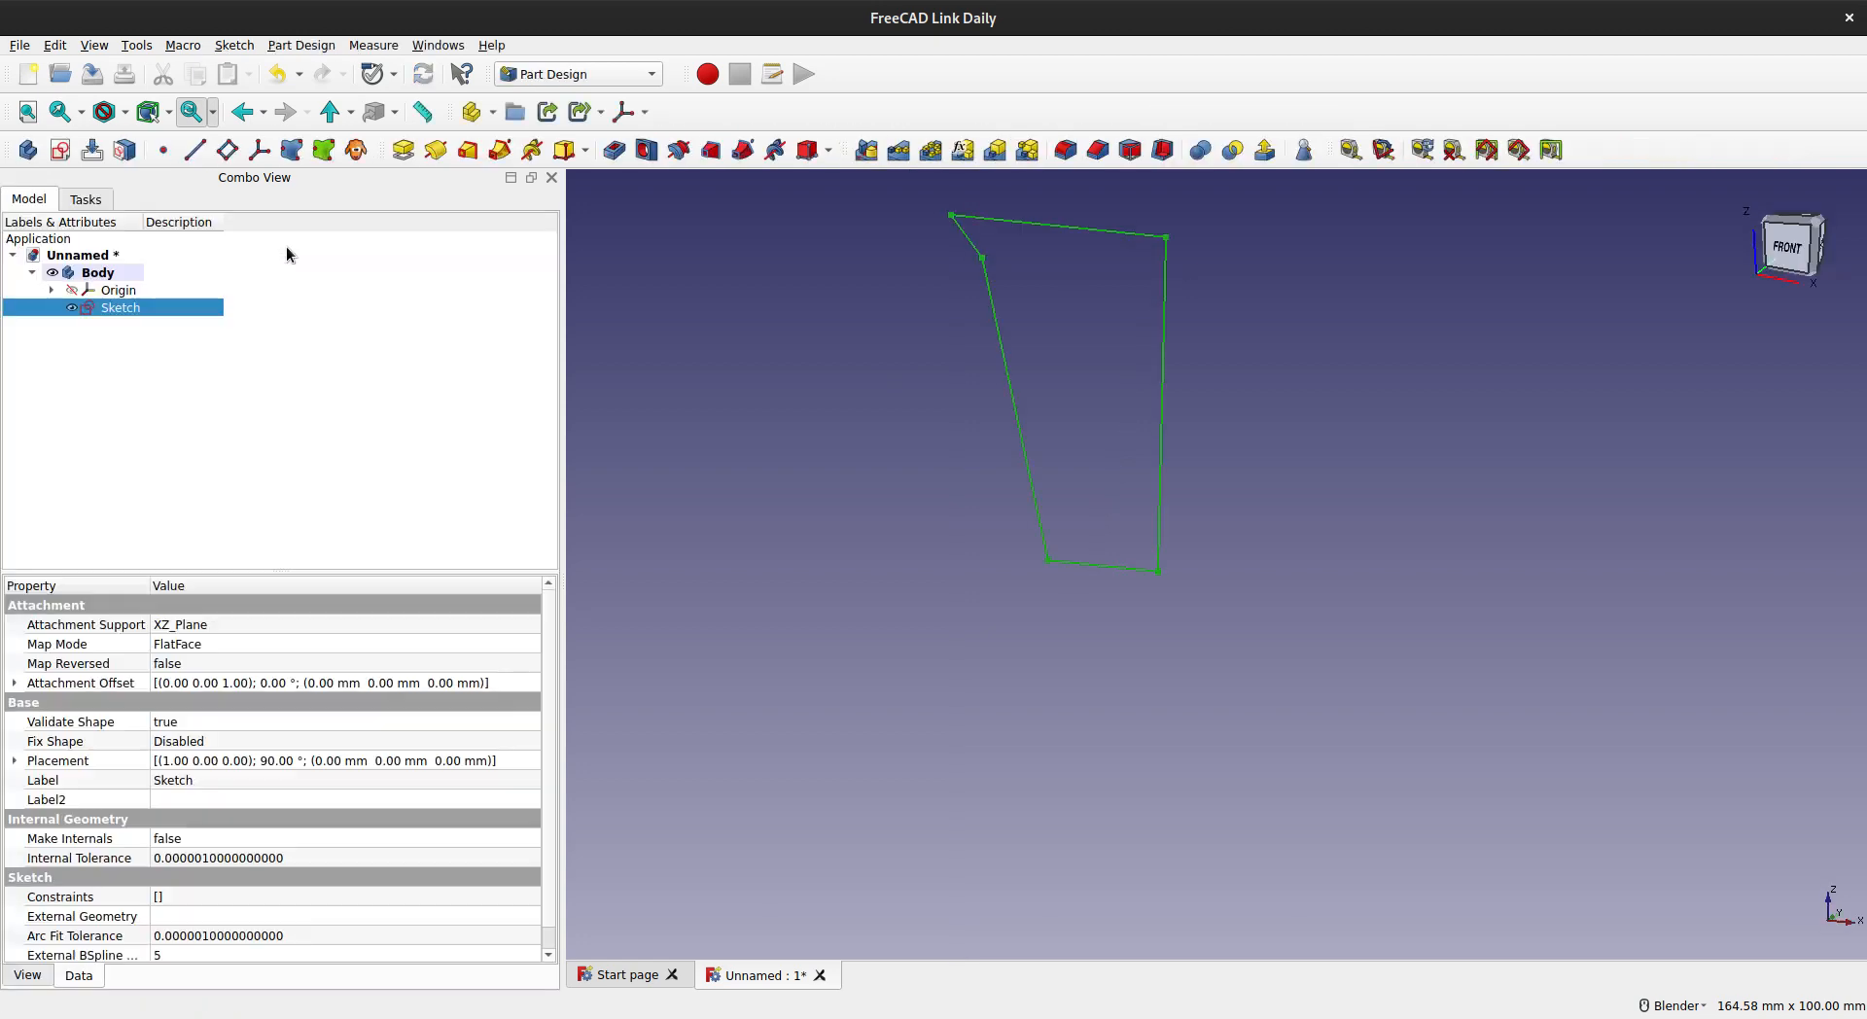
# - Revolve the cup profile additively by 360° around the vertical sketch axis
pyautogui.click(435, 153)
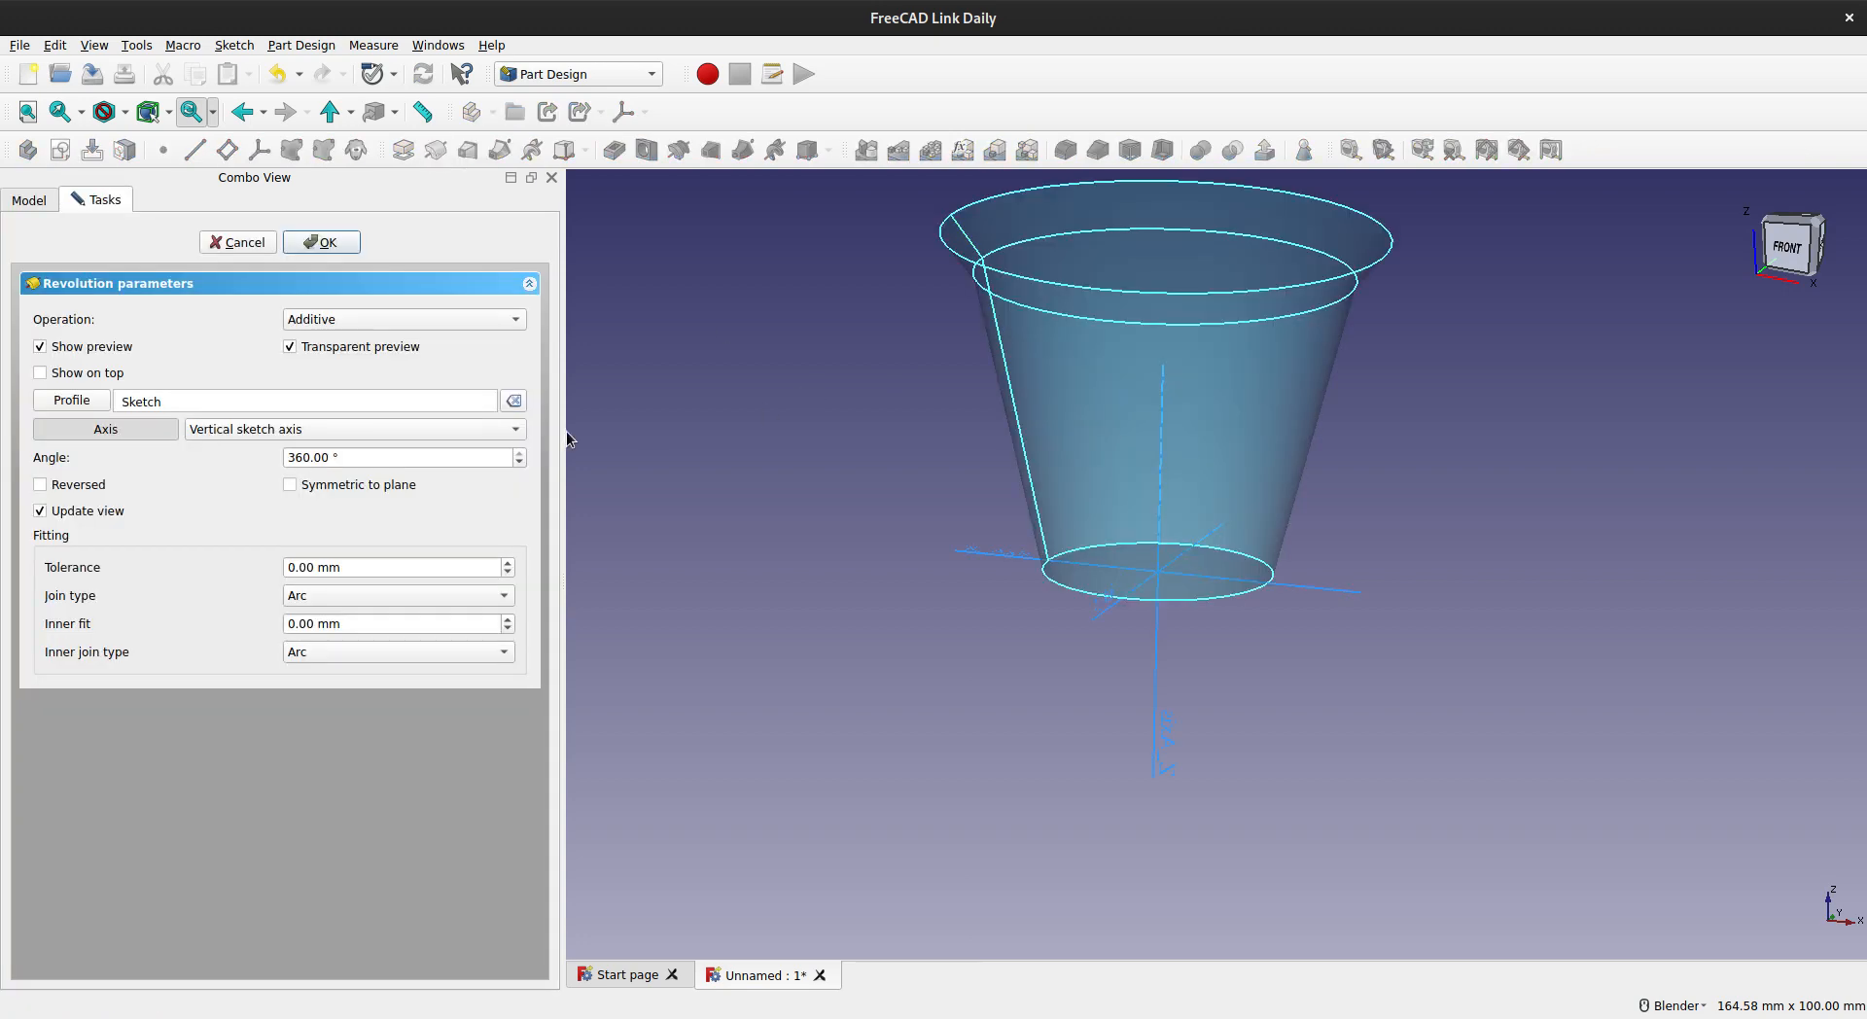
pyautogui.keyDown('shift'); pyautogui.moveTo(909, 479); pyautogui.dragTo(873, 599, button='middle'); pyautogui.keyUp('shift')
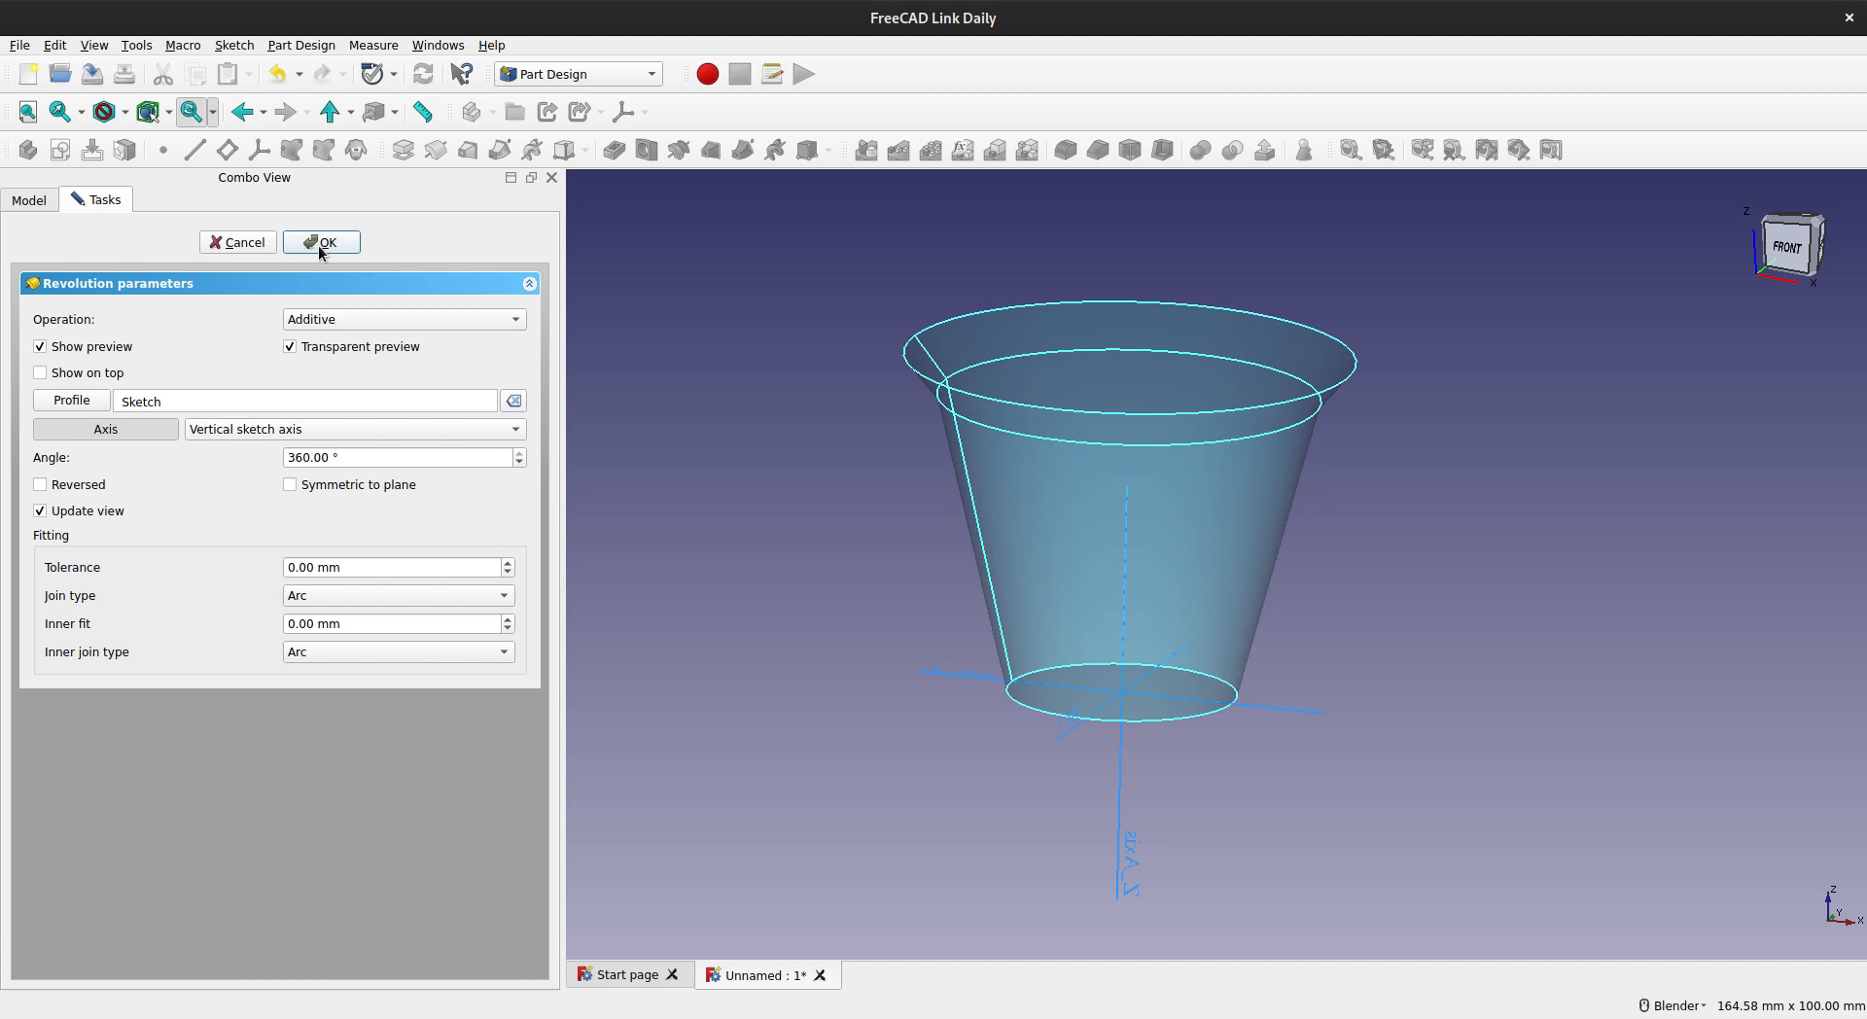
pyautogui.scroll(3, 961, 364)
pyautogui.scroll(-3, 961, 364)
pyautogui.click(334, 243)
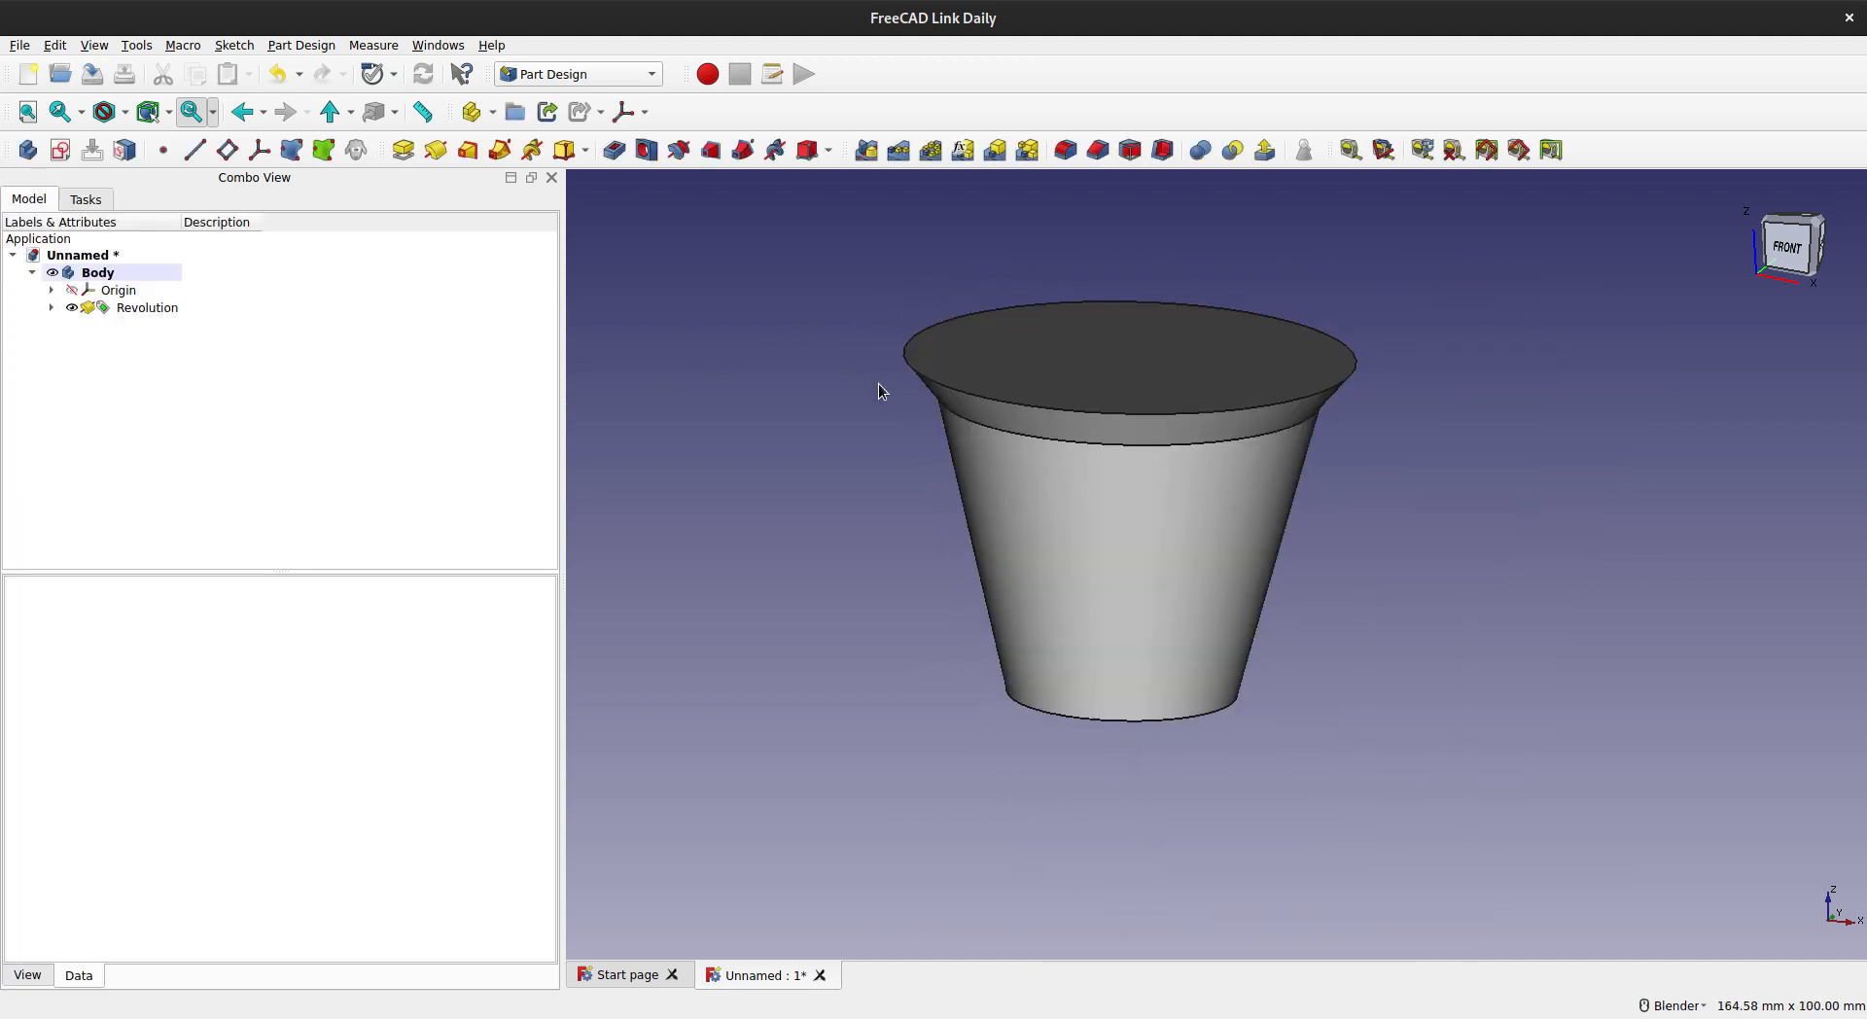
# - Hollow the cup from its top face with a 1 mm inward Thickness, using Skin mode and the Intersection join type
pyautogui.keyDown('shift'); pyautogui.moveTo(1193, 480); pyautogui.dragTo(1086, 494, button='middle'); pyautogui.keyUp('shift')
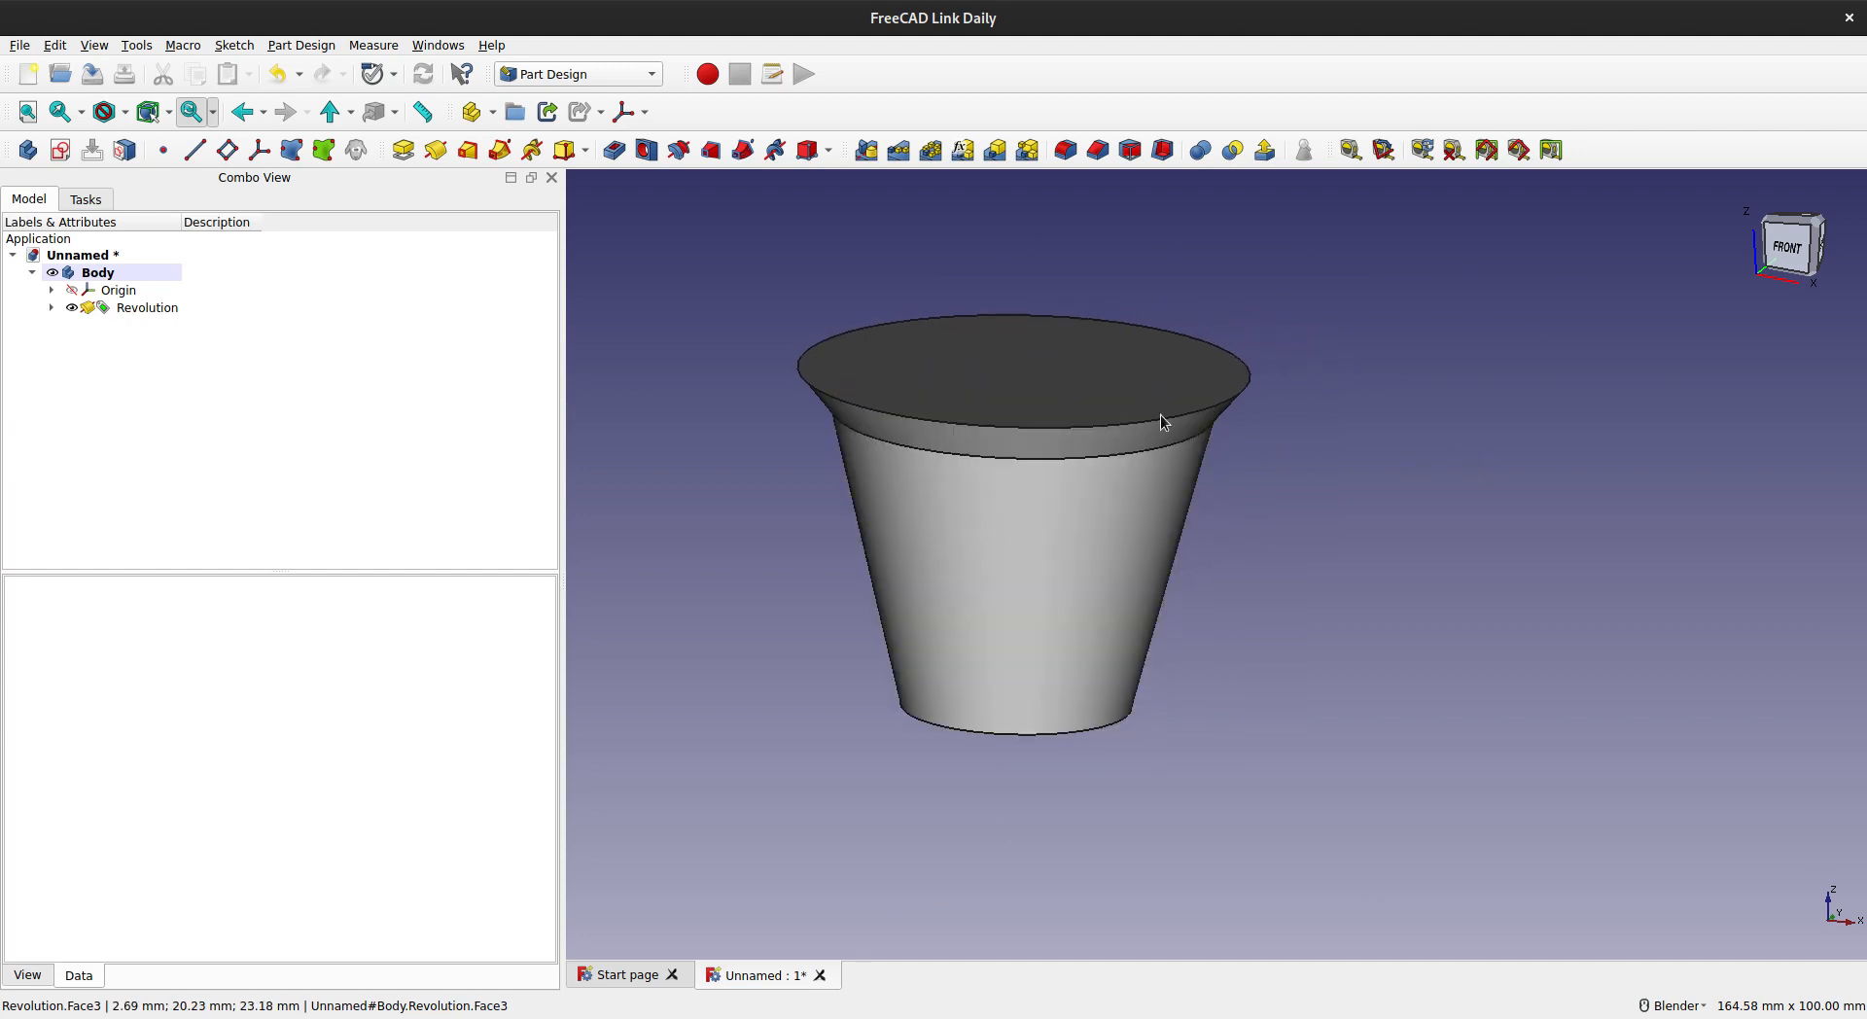
pyautogui.click(1077, 387)
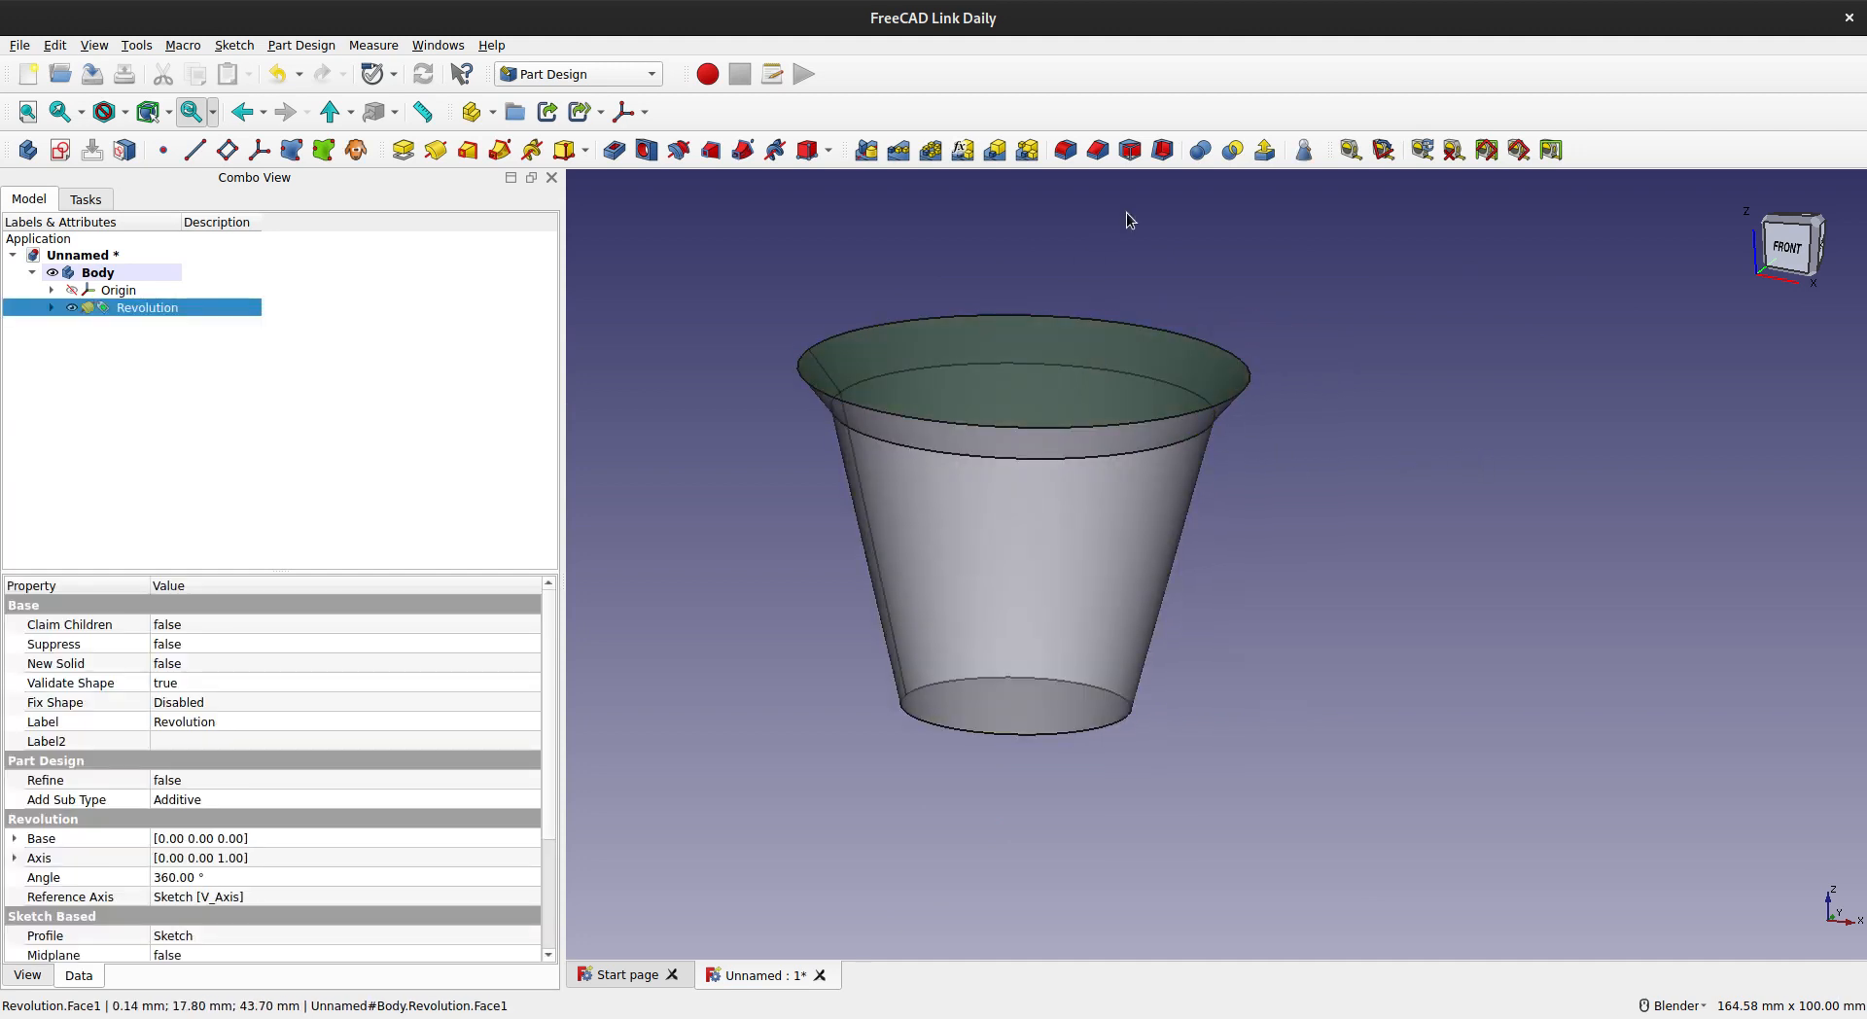
pyautogui.click(1164, 150)
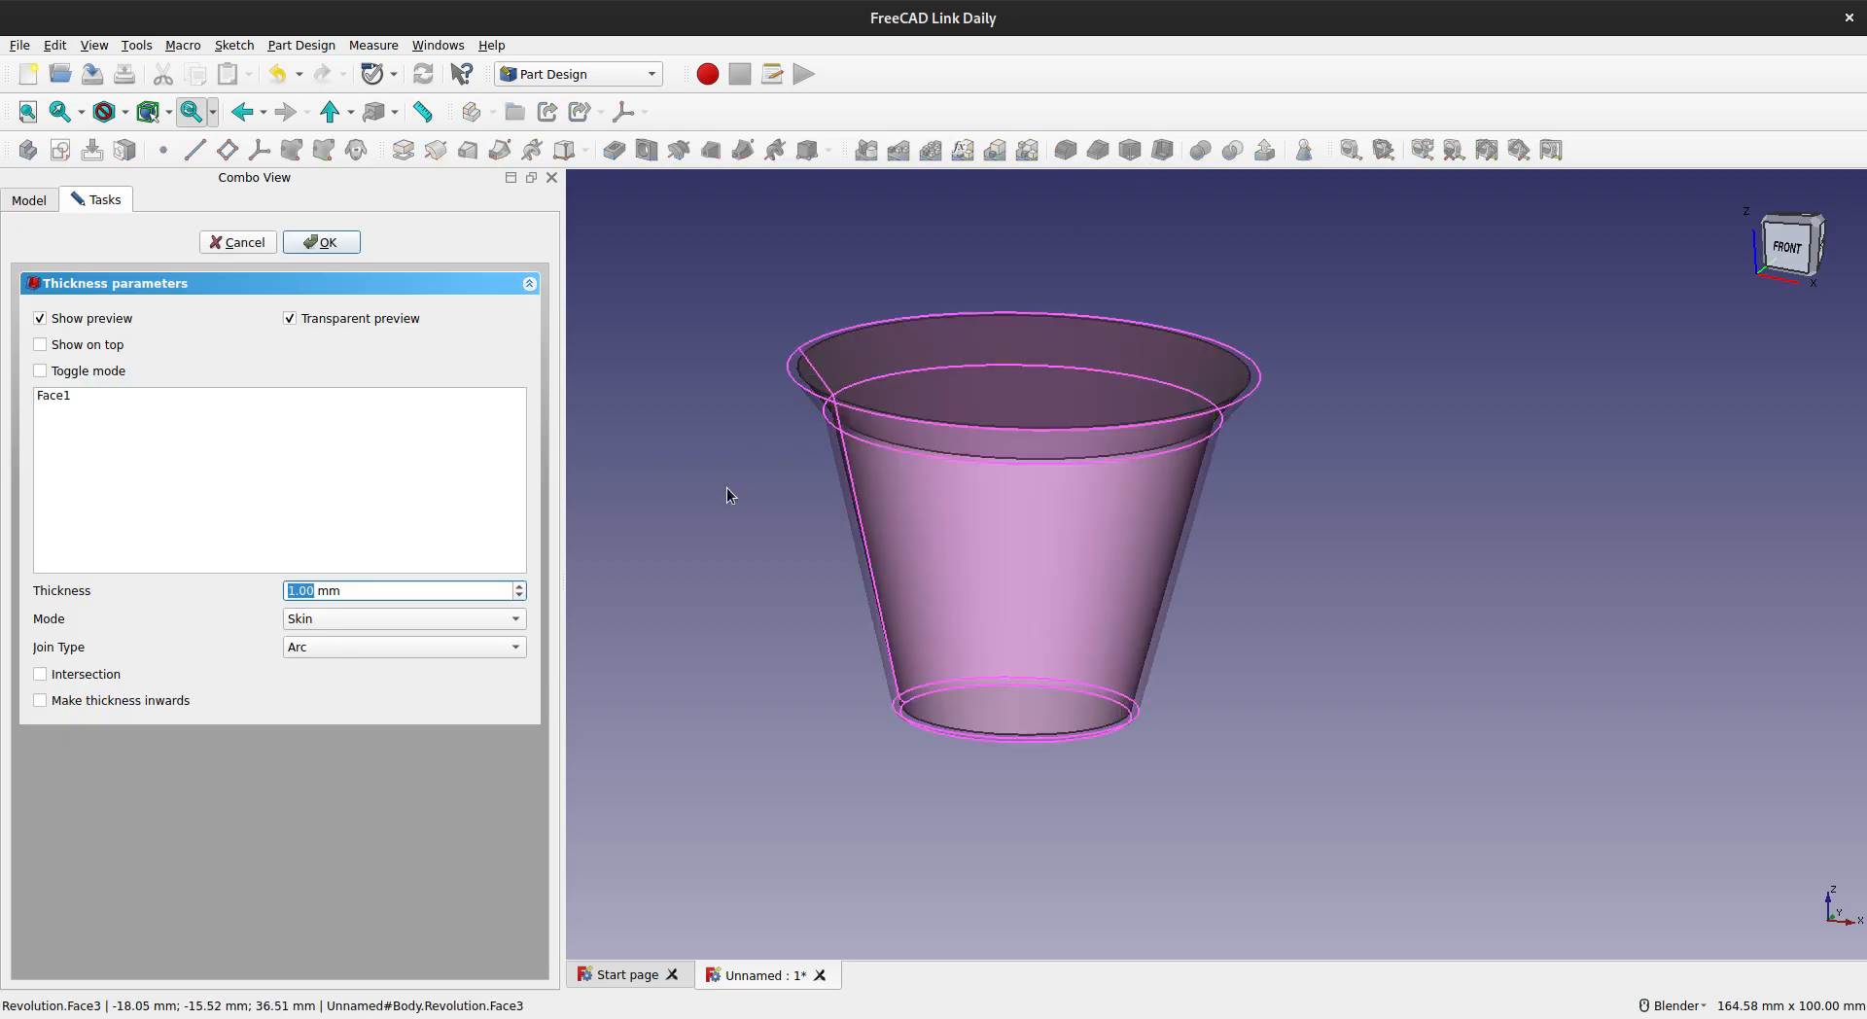
pyautogui.click(320, 620)
pyautogui.click(320, 619)
pyautogui.click(325, 647)
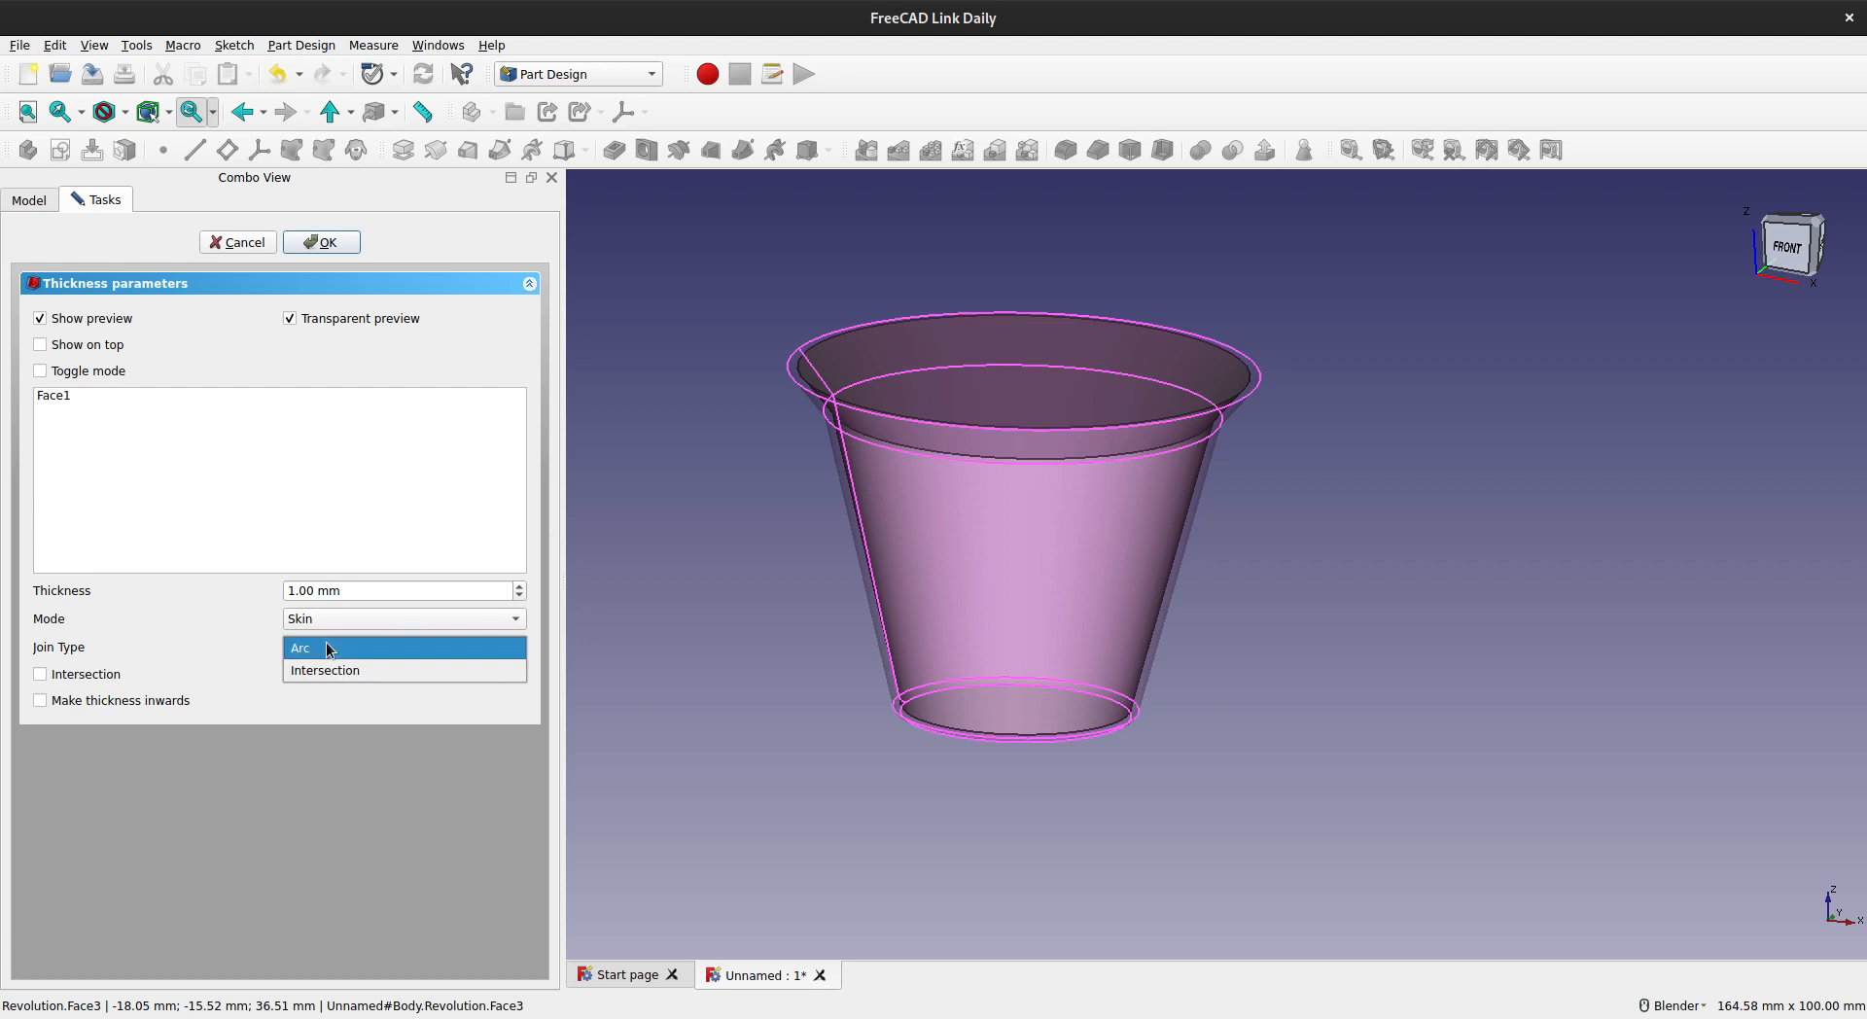
pyautogui.click(340, 671)
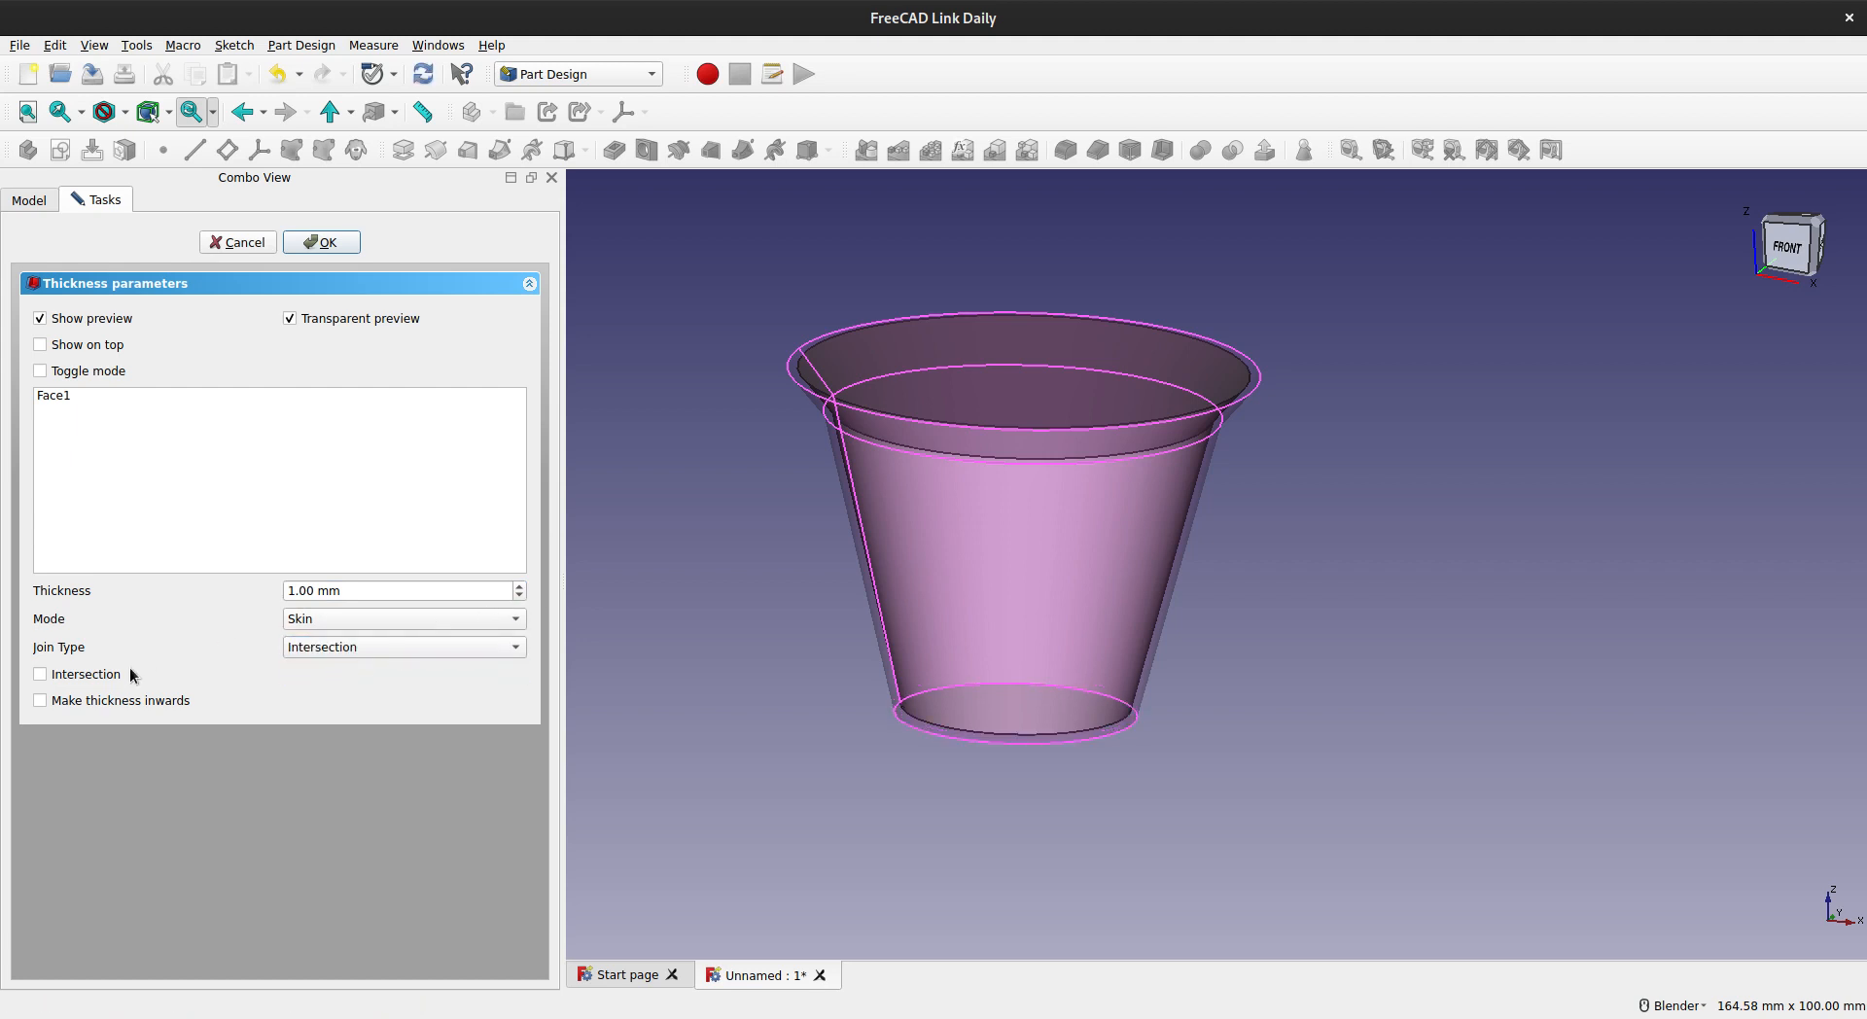
pyautogui.click(89, 702)
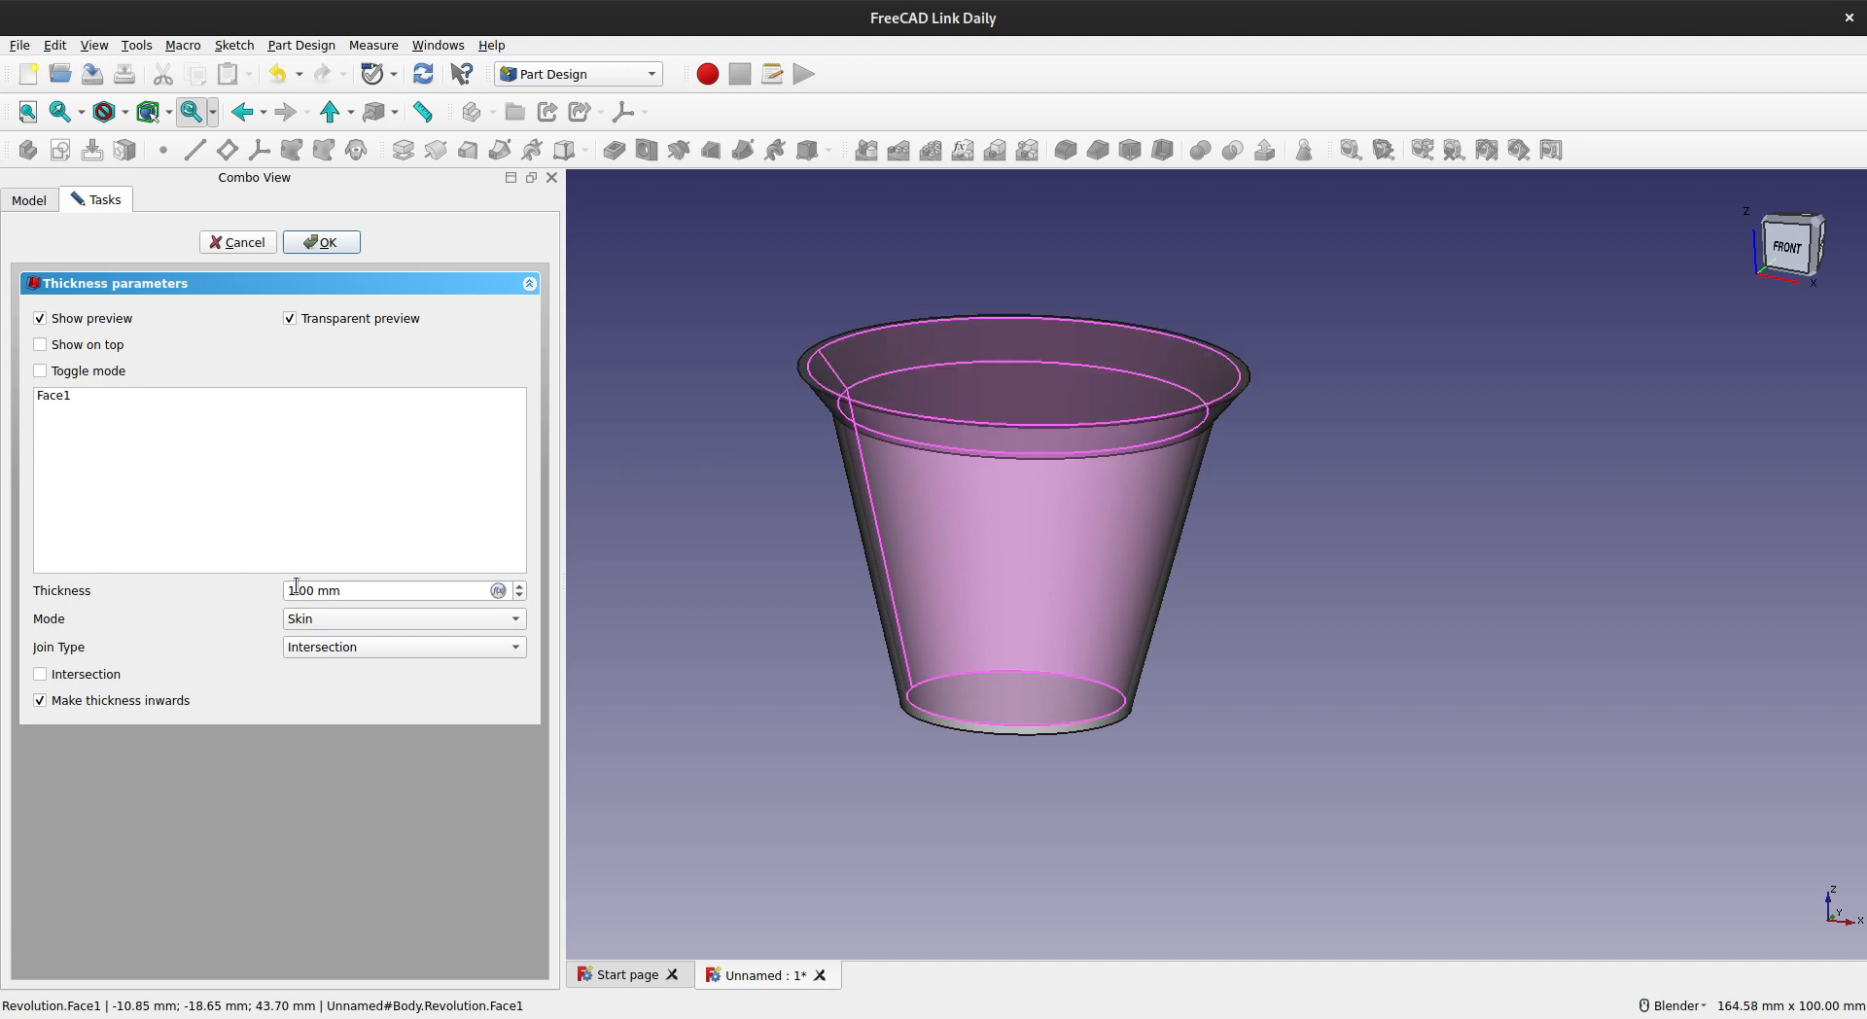
pyautogui.click(340, 244)
# - Show the body's origin planes and split the hollow cup along the XZ plane
pyautogui.moveTo(865, 571)
pyautogui.mouseDown(button='middle')
pyautogui.moveTo(902, 612)
pyautogui.moveTo(895, 570)
pyautogui.mouseUp(button='middle')
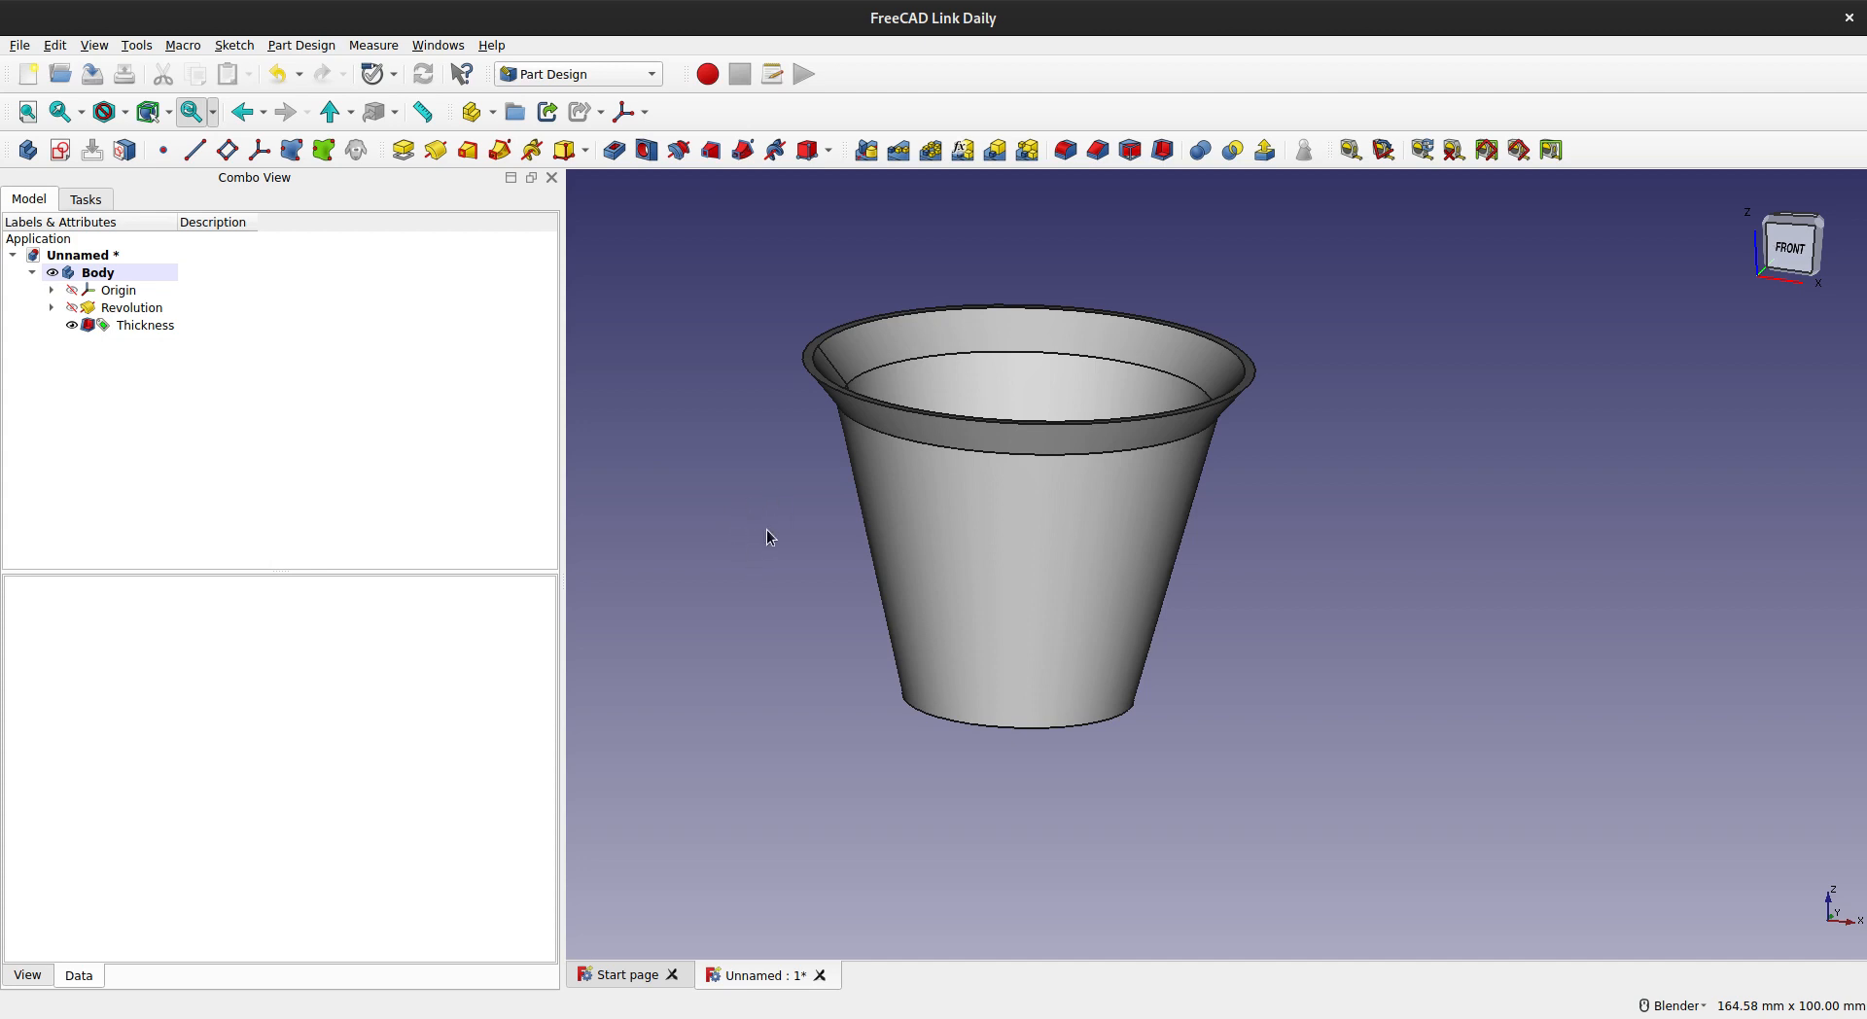
pyautogui.moveTo(1067, 409); pyautogui.dragTo(1063, 487, button='middle')
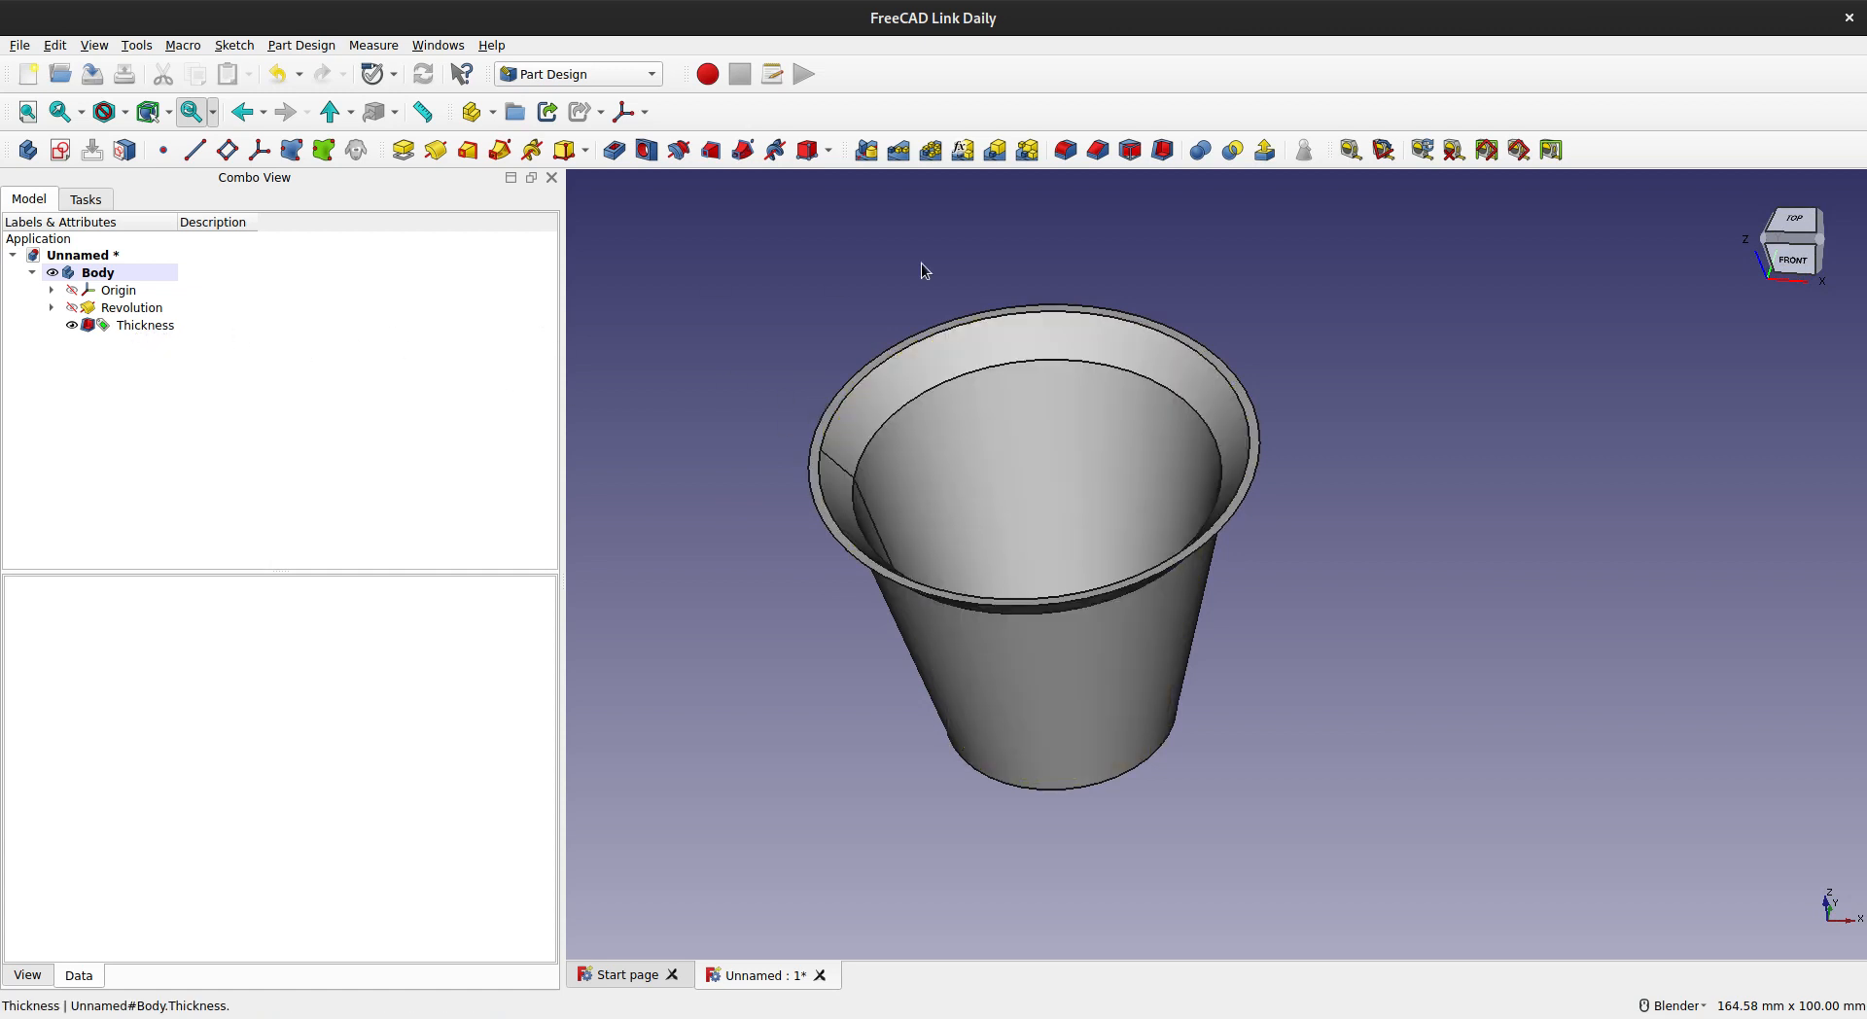
pyautogui.click(101, 290)
pyautogui.press('space')
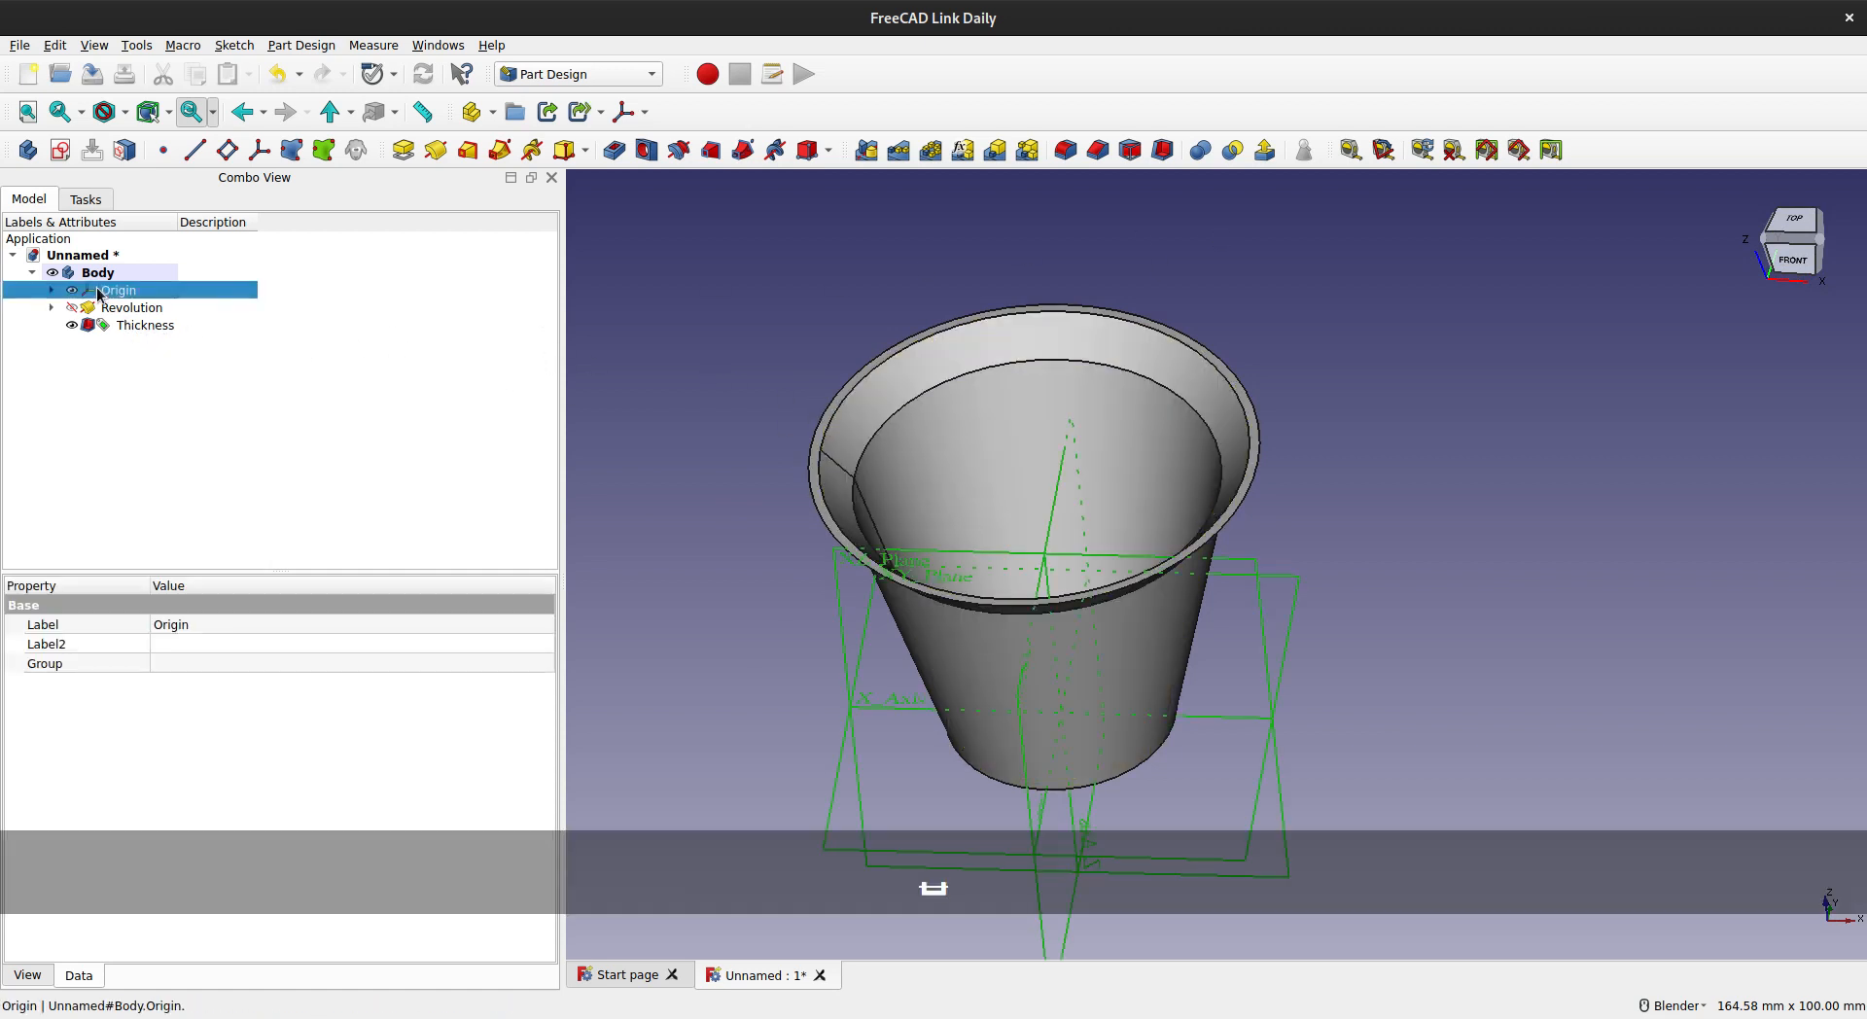
pyautogui.click(1467, 464)
pyautogui.moveTo(1398, 539); pyautogui.dragTo(1397, 379, button='middle')
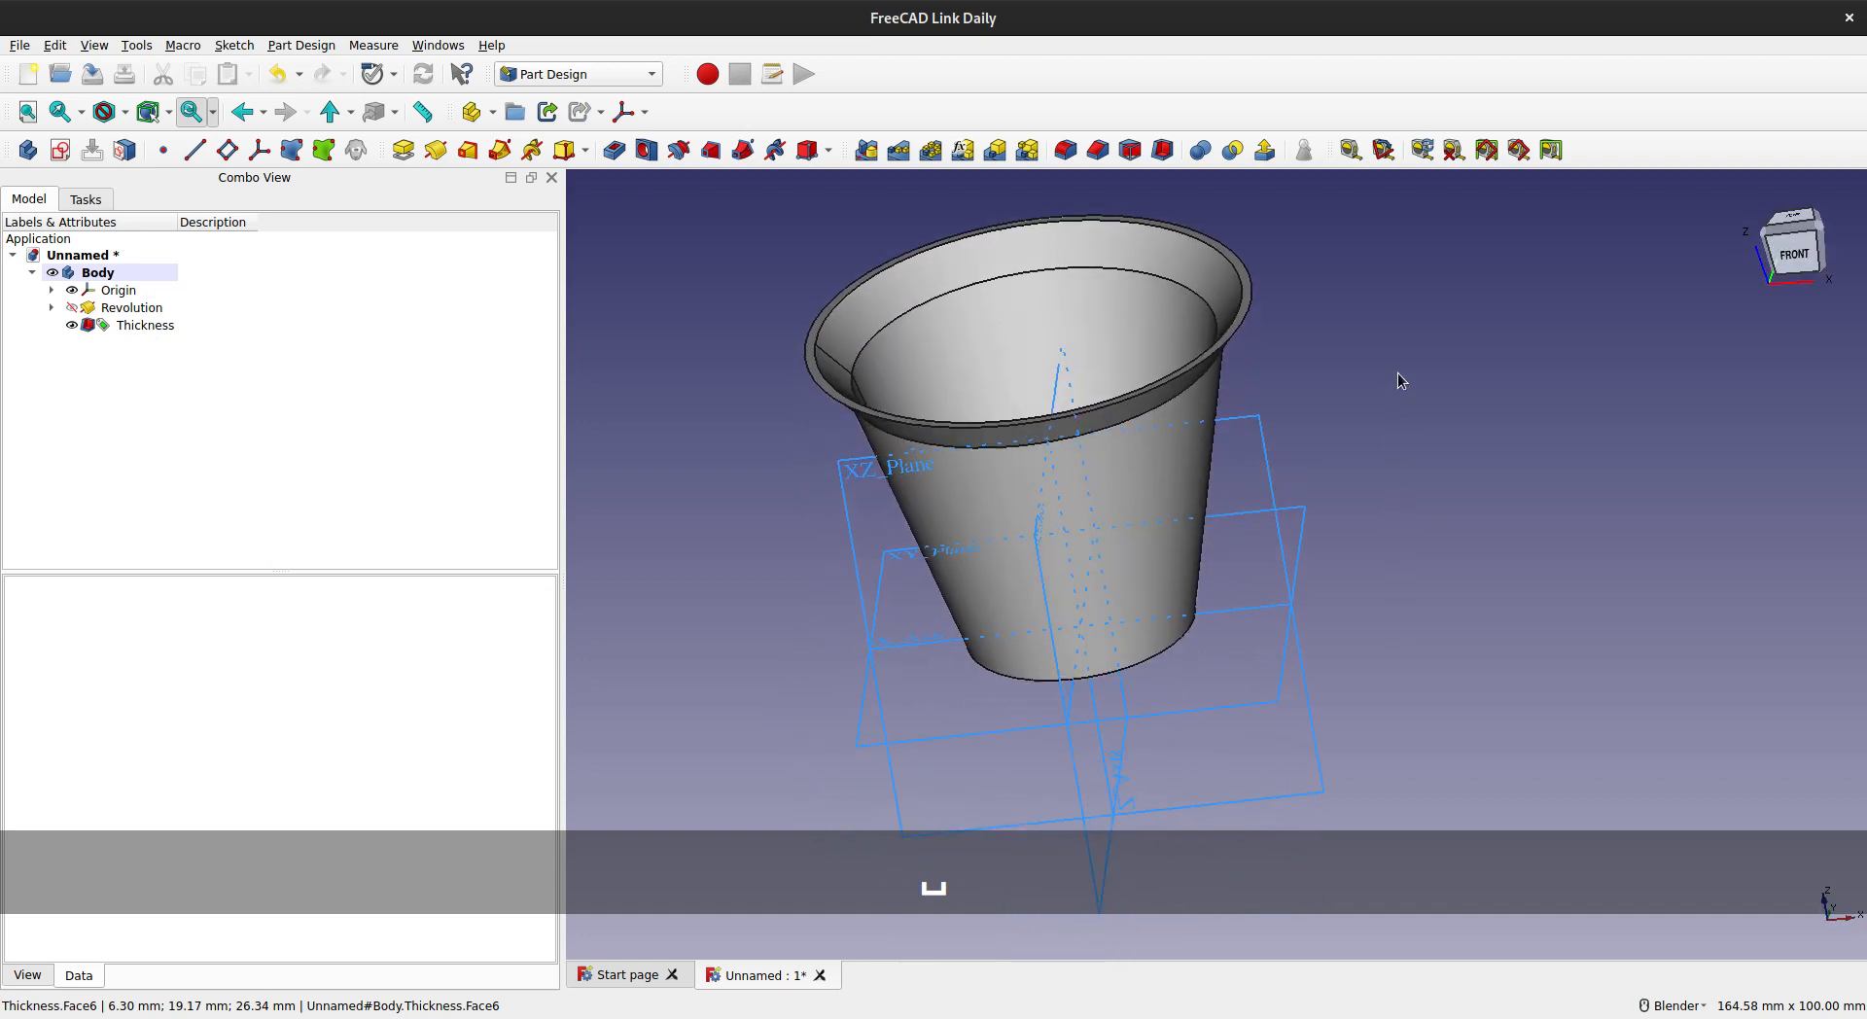
pyautogui.click(843, 474)
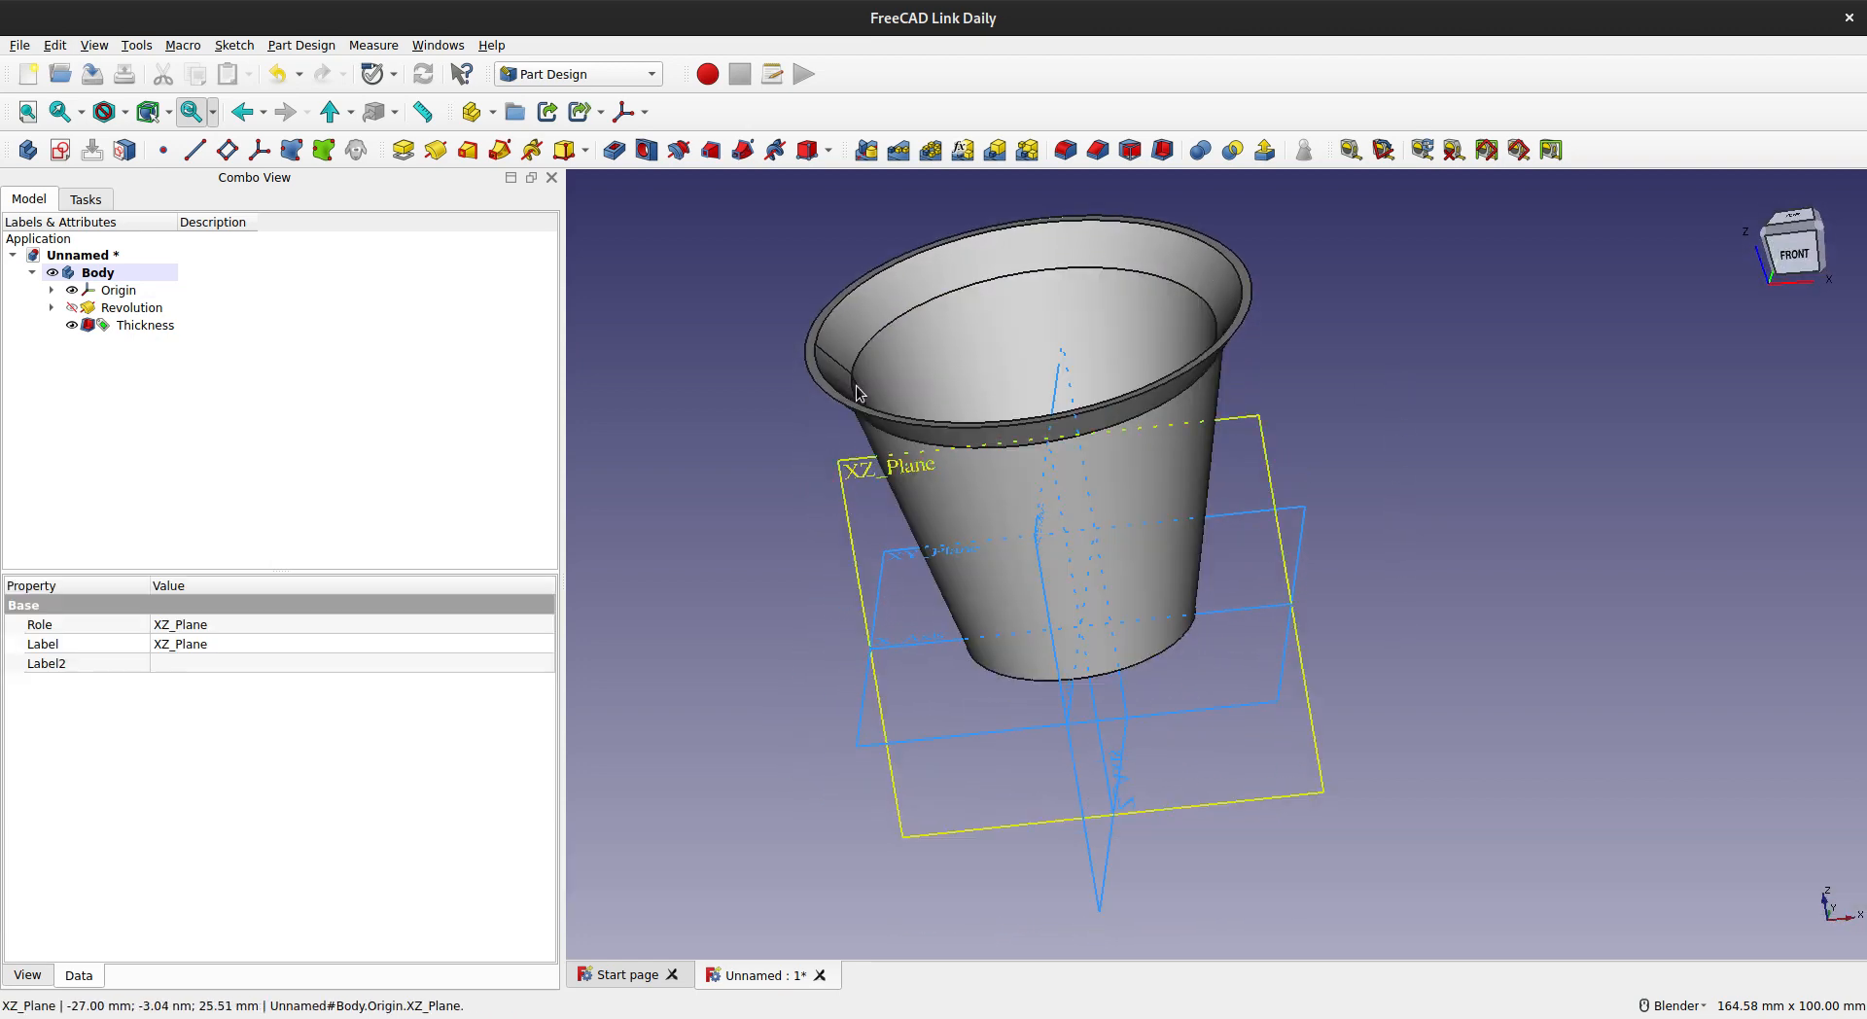
pyautogui.click(1230, 151)
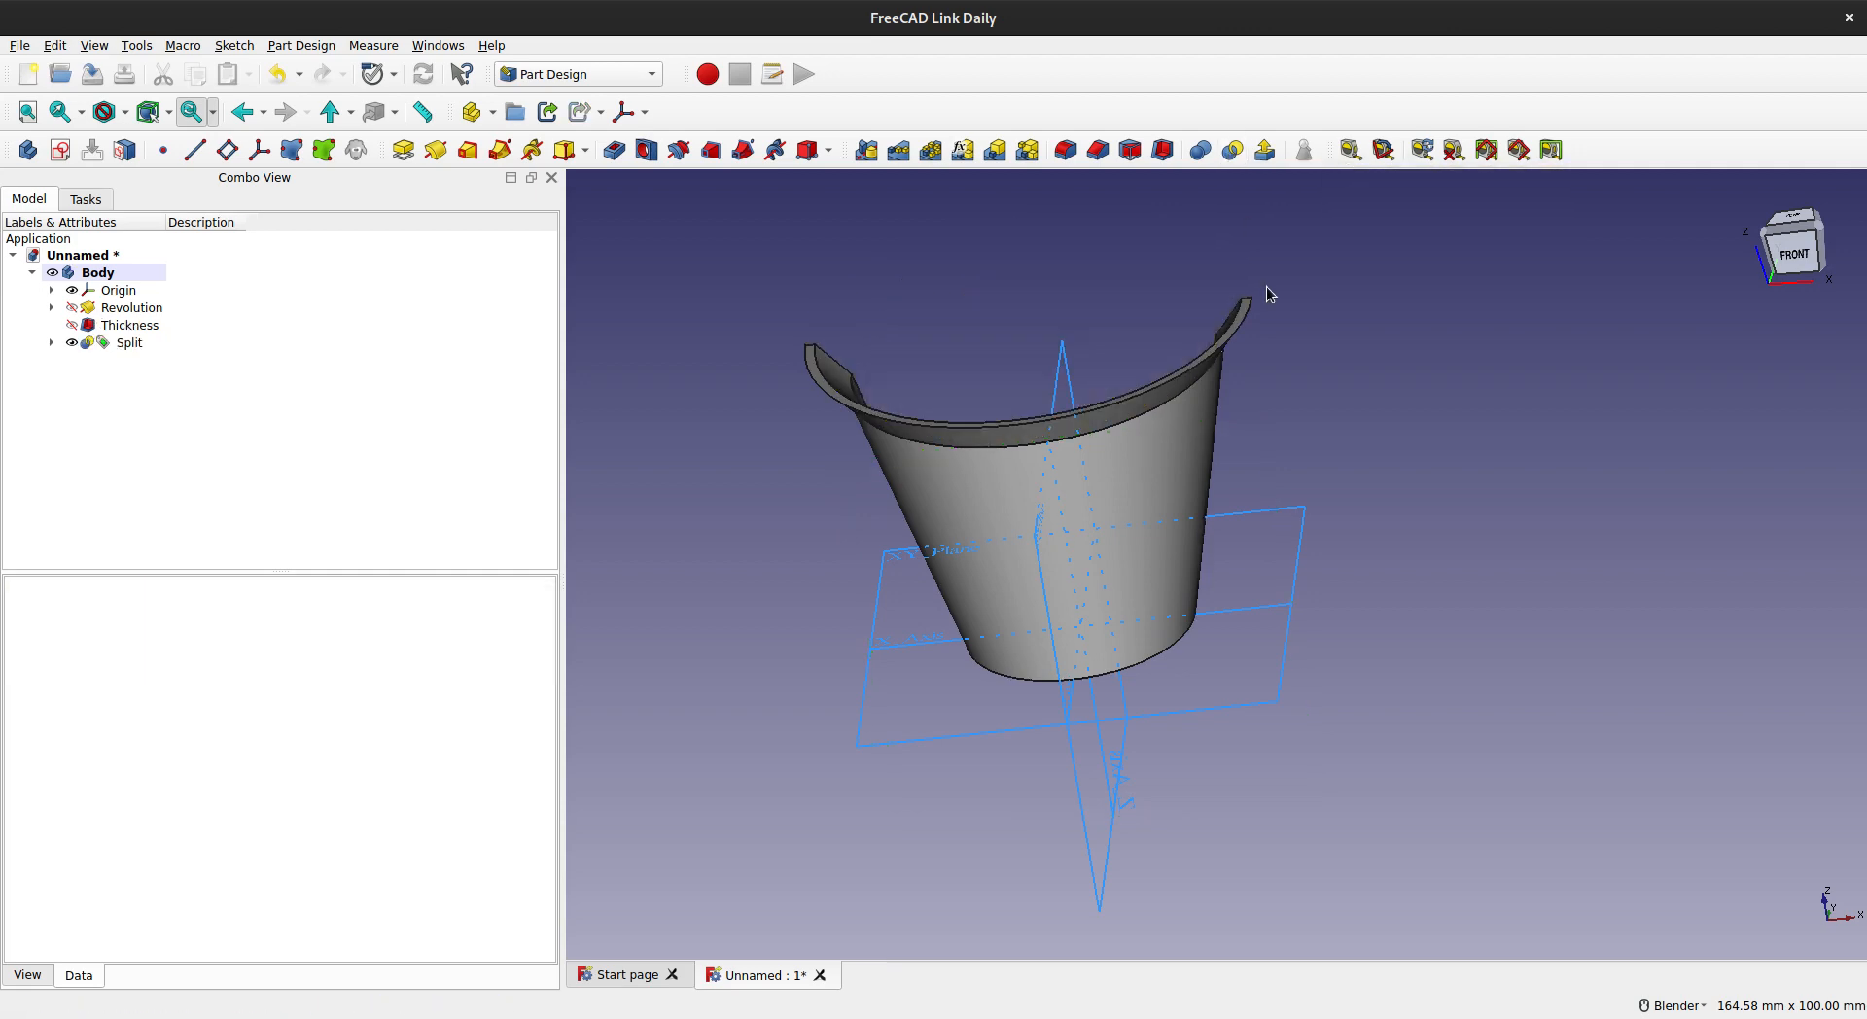
# - Hide the body's origin planes and view the inside of the split cup
pyautogui.moveTo(1267, 286); pyautogui.dragTo(776, 407, button='middle')
pyautogui.click(120, 290)
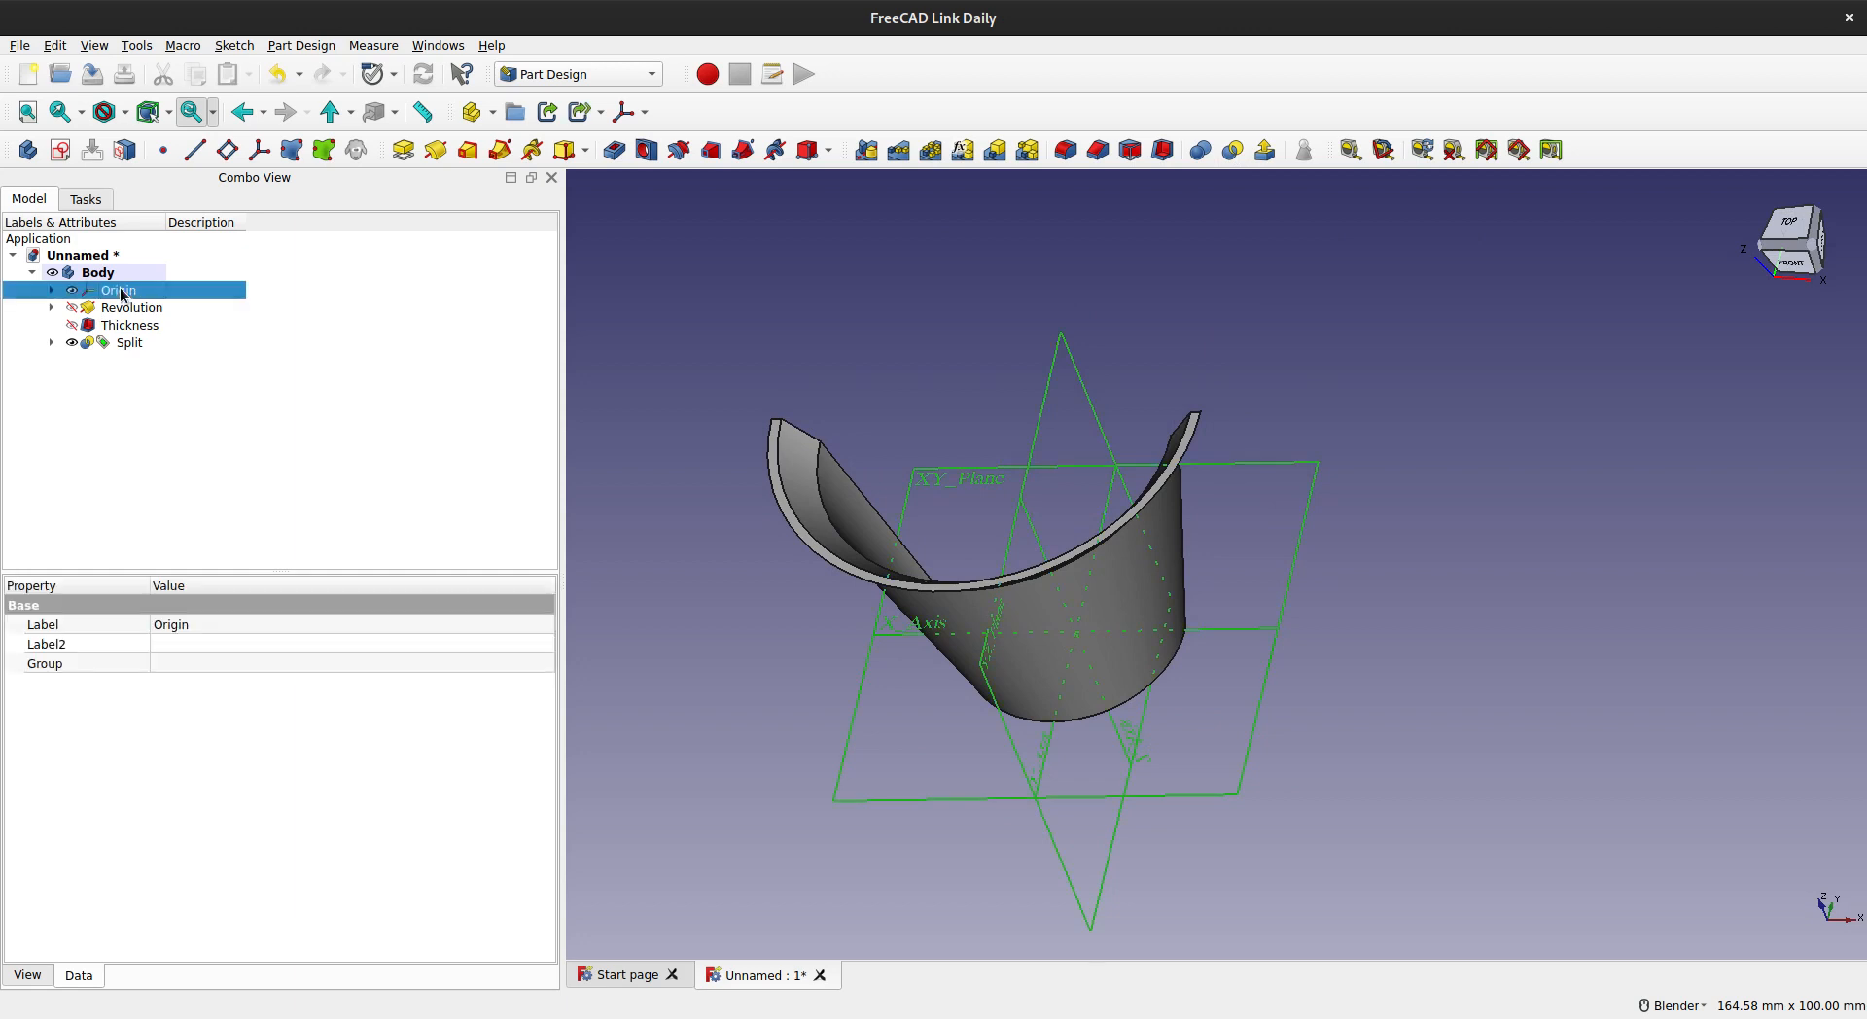
pyautogui.press('space')
pyautogui.moveTo(1071, 470); pyautogui.dragTo(1367, 429, button='middle')
pyautogui.keyDown('shift'); pyautogui.moveTo(947, 296); pyautogui.dragTo(946, 335, button='middle'); pyautogui.keyUp('shift')
pyautogui.middleClick(946, 335)
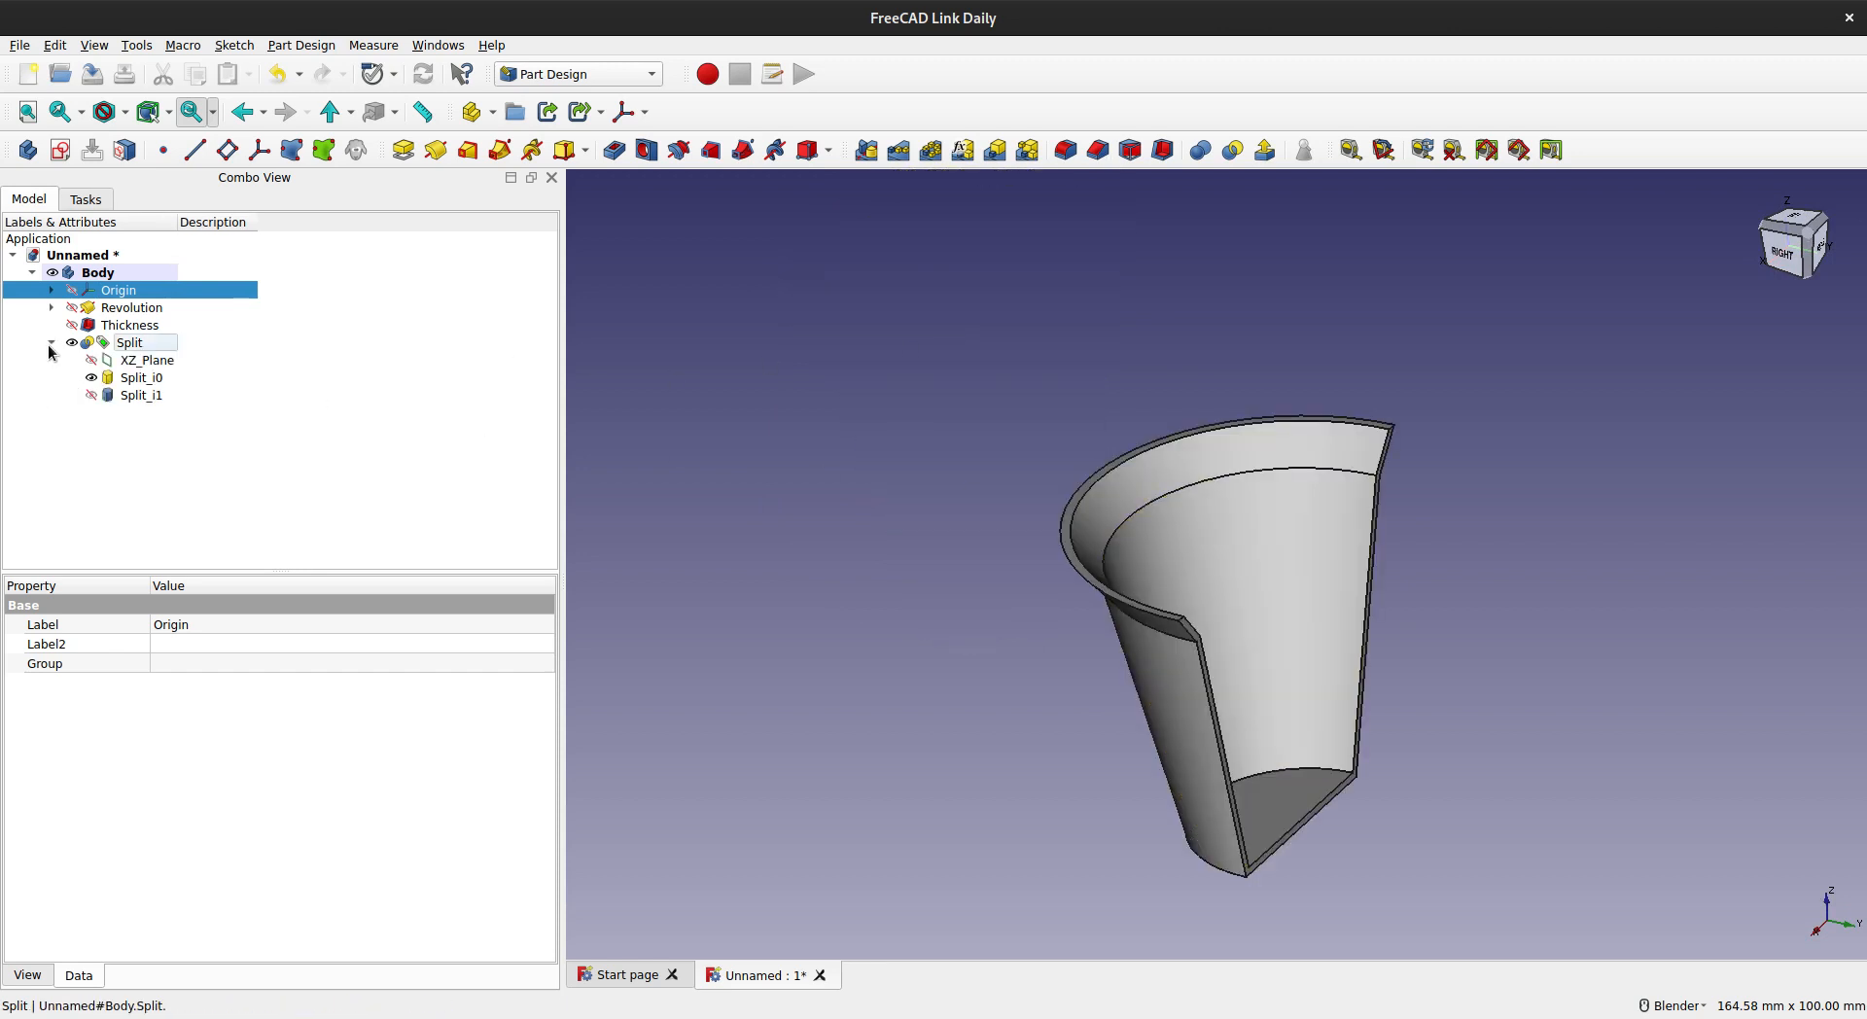
# - Briefly show the second split half, hide it again, and collapse the Split feature in the model tree
pyautogui.click(90, 398)
pyautogui.click(91, 398)
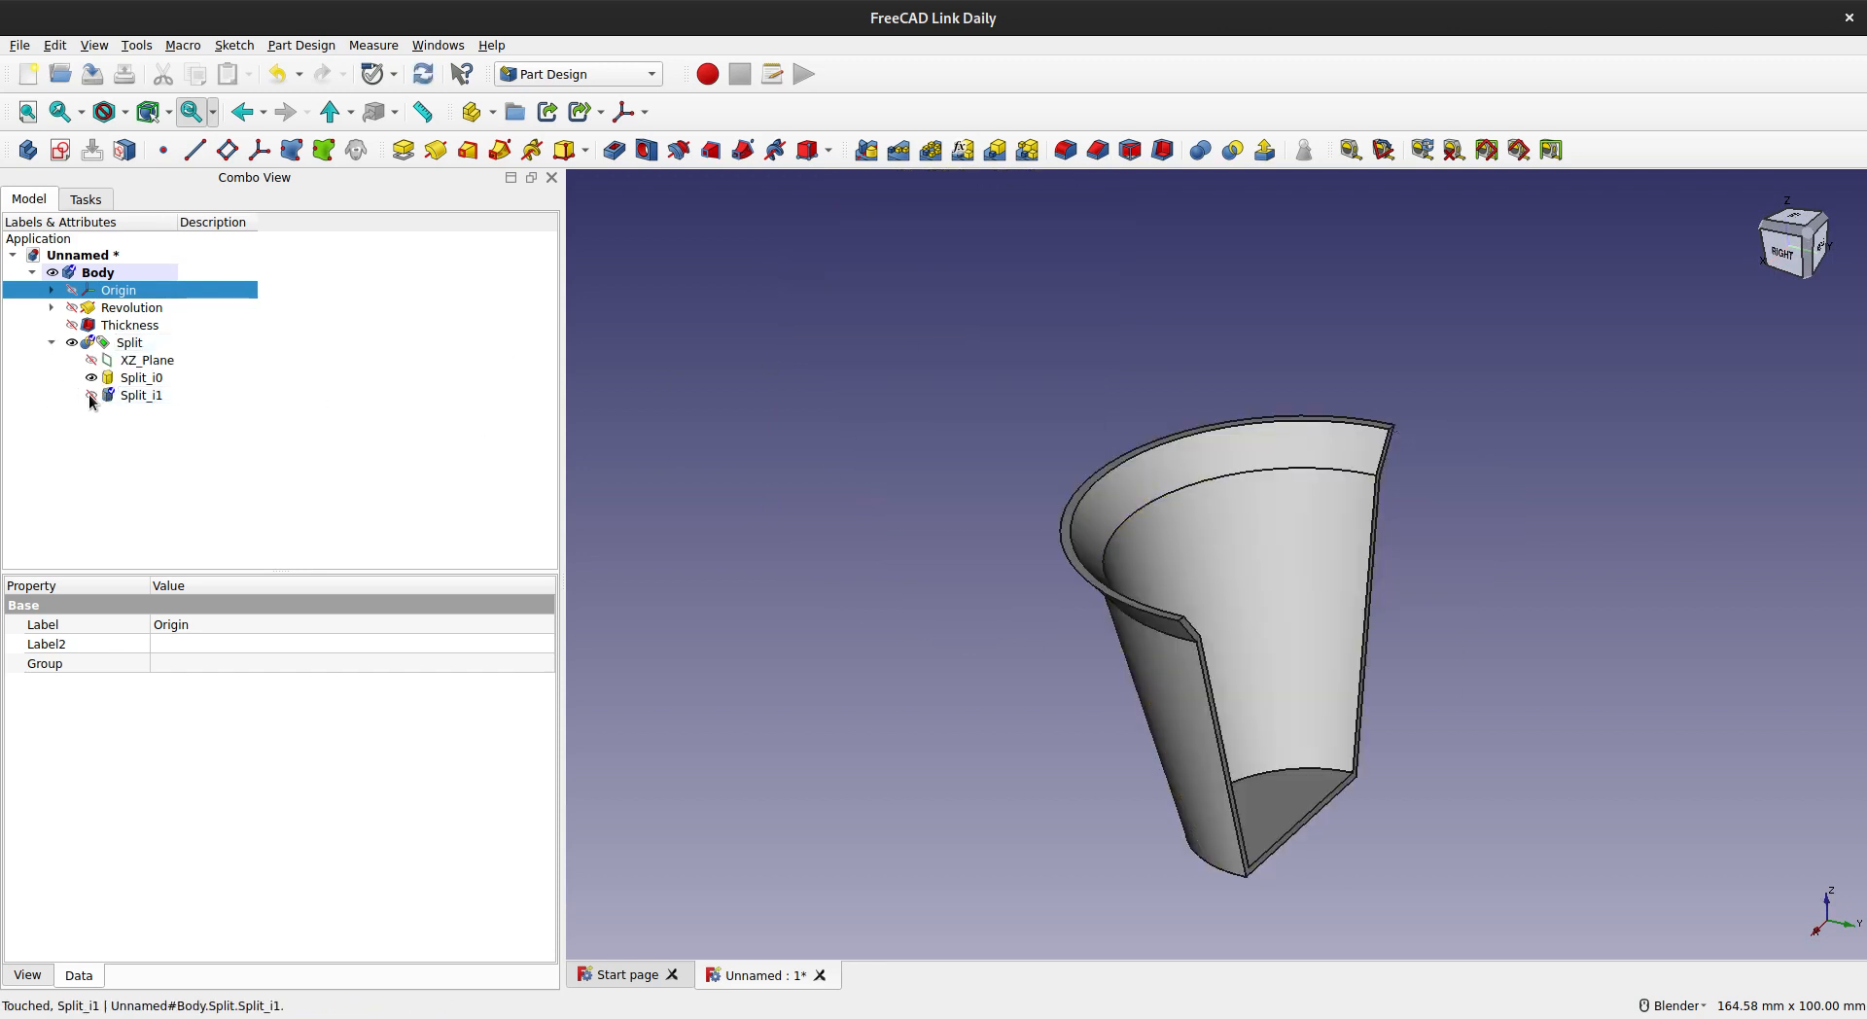
pyautogui.click(53, 343)
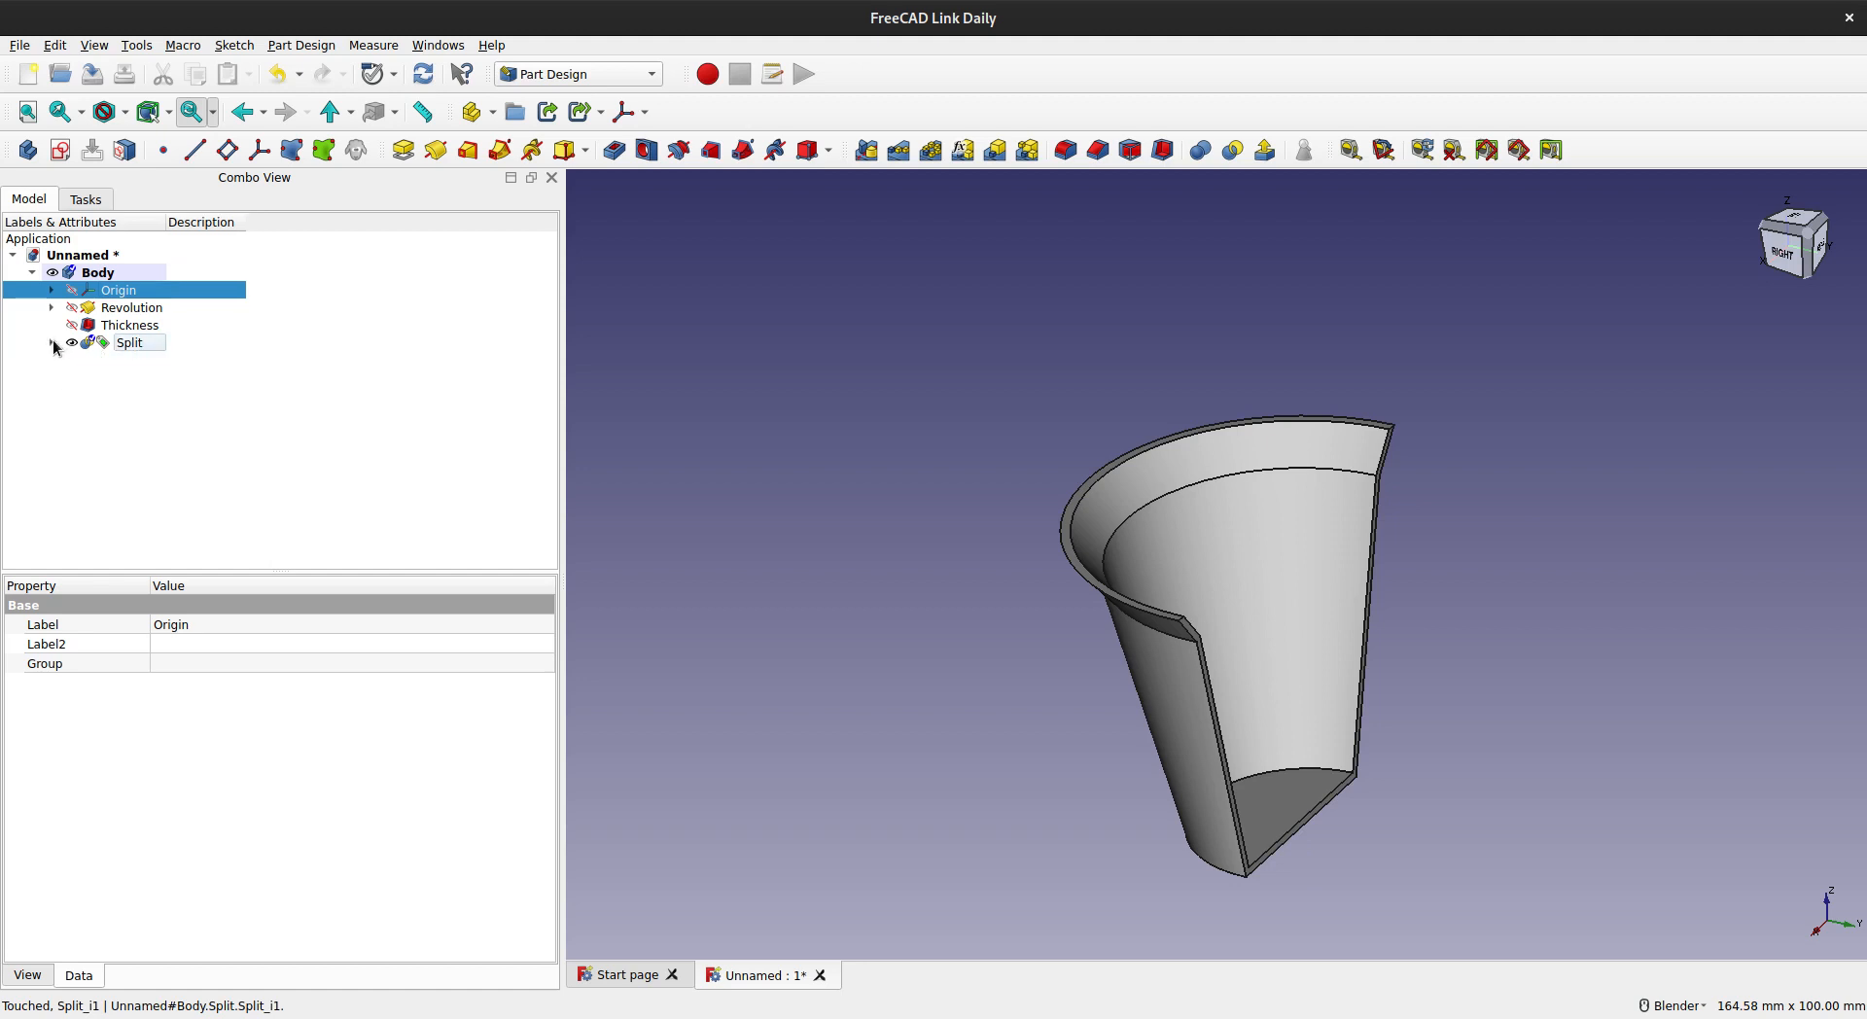
# - Face the open side of the split cup and create a new sketch on the body's XZ plane
pyautogui.click(1041, 512)
pyautogui.keyDown('shift'); pyautogui.moveTo(1222, 613); pyautogui.dragTo(1193, 443, button='middle'); pyautogui.keyUp('shift')
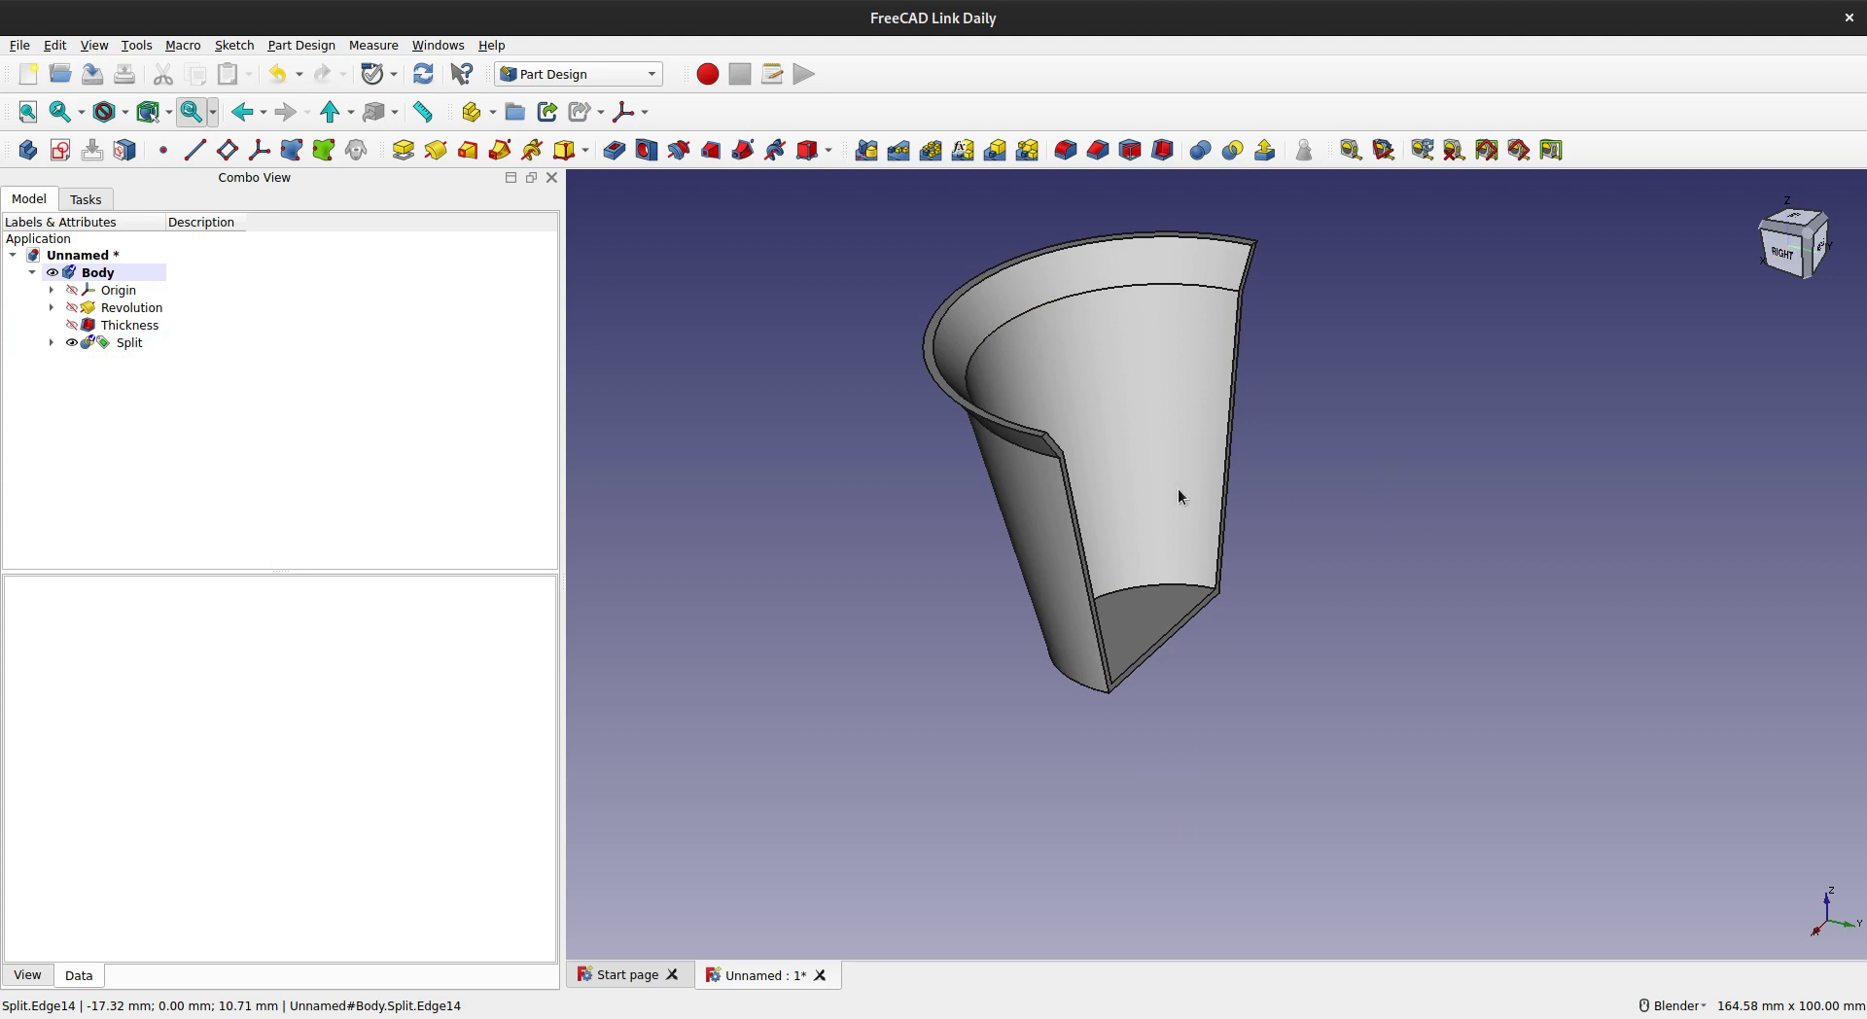
pyautogui.moveTo(1180, 496); pyautogui.dragTo(1060, 520, button='middle')
pyautogui.moveTo(942, 615); pyautogui.dragTo(875, 580, button='middle')
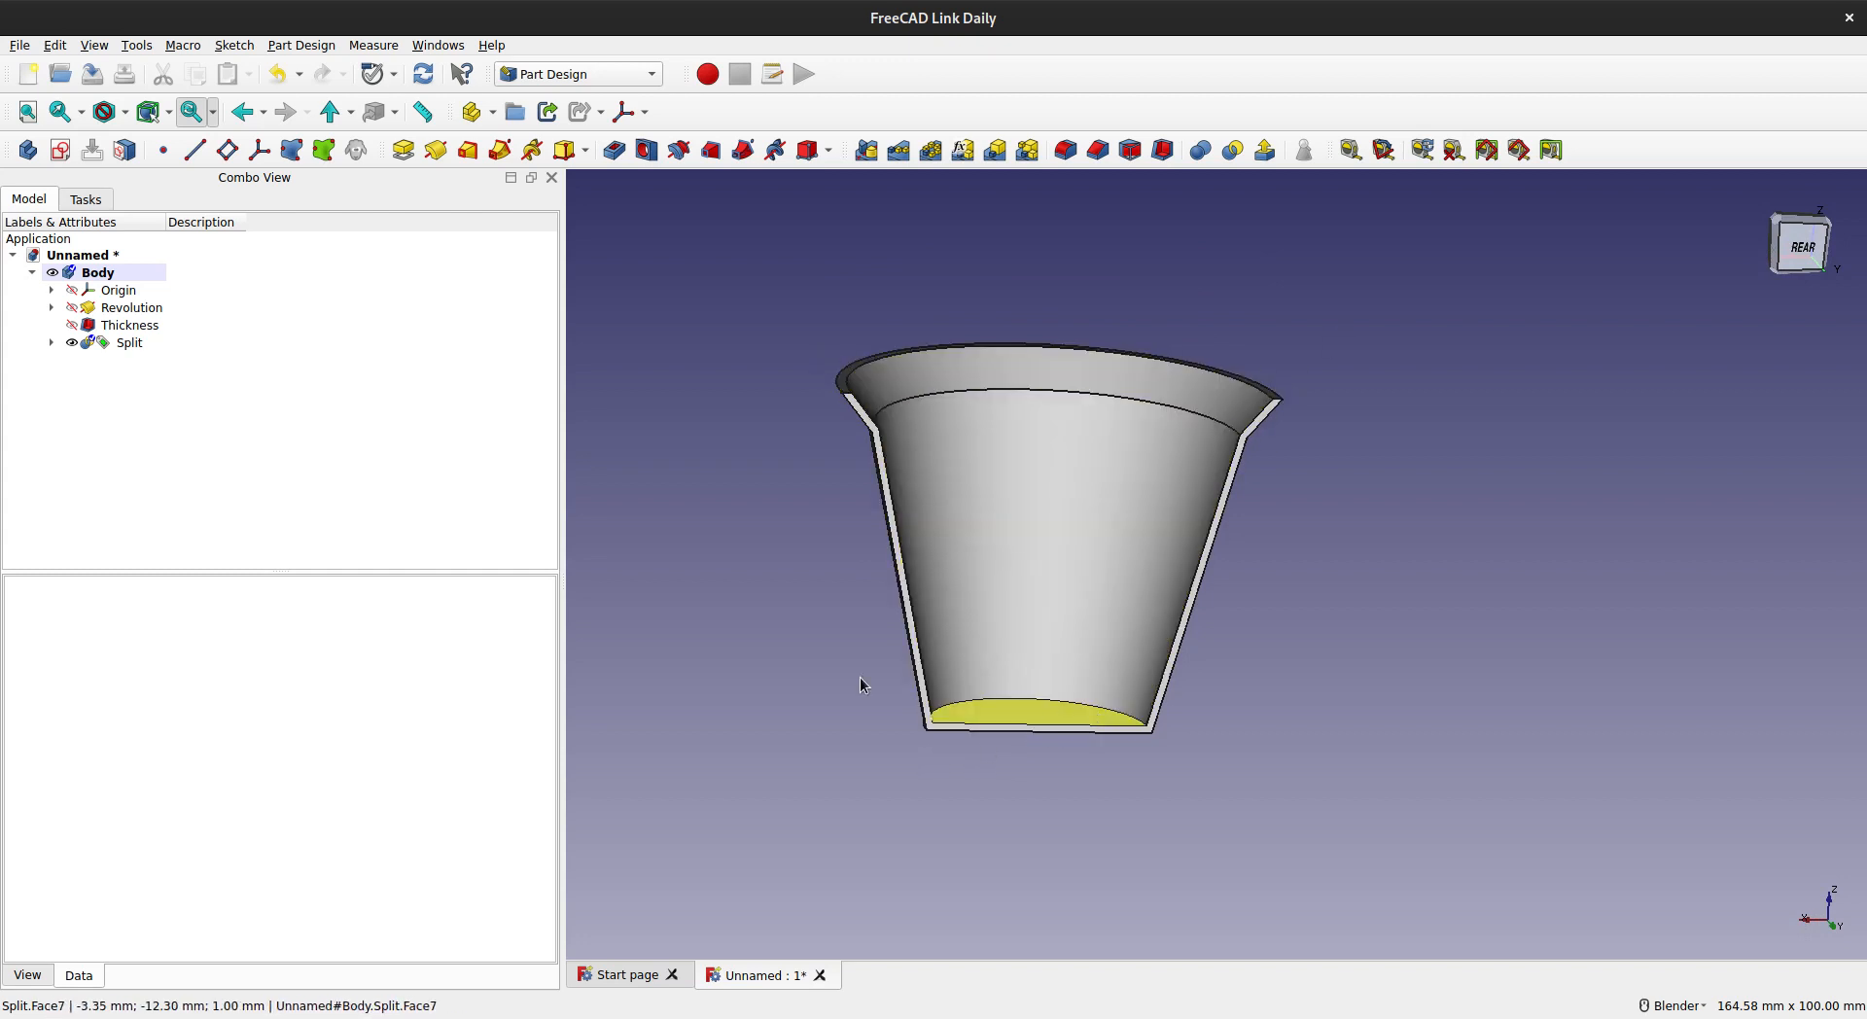
pyautogui.click(60, 149)
pyautogui.moveTo(1272, 628); pyautogui.dragTo(1192, 632, button='middle')
pyautogui.click(1229, 543)
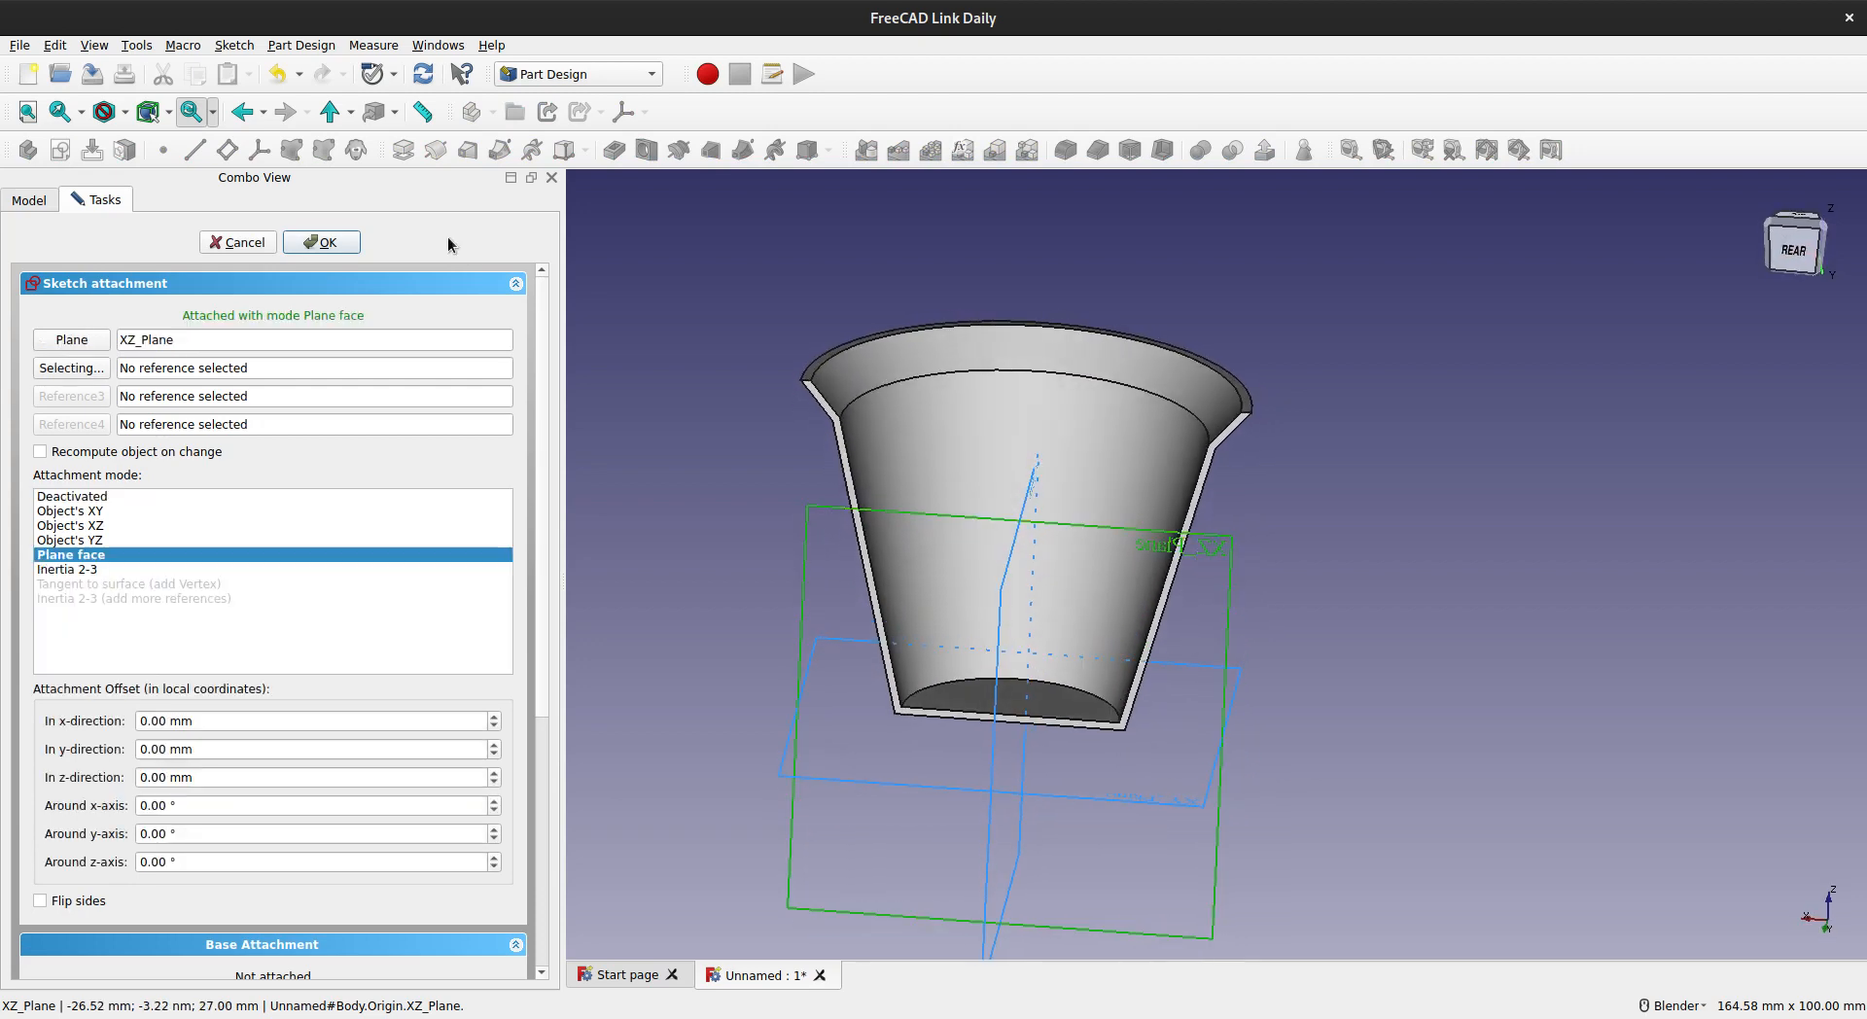
pyautogui.click(341, 243)
pyautogui.scroll(2, 931, 474)
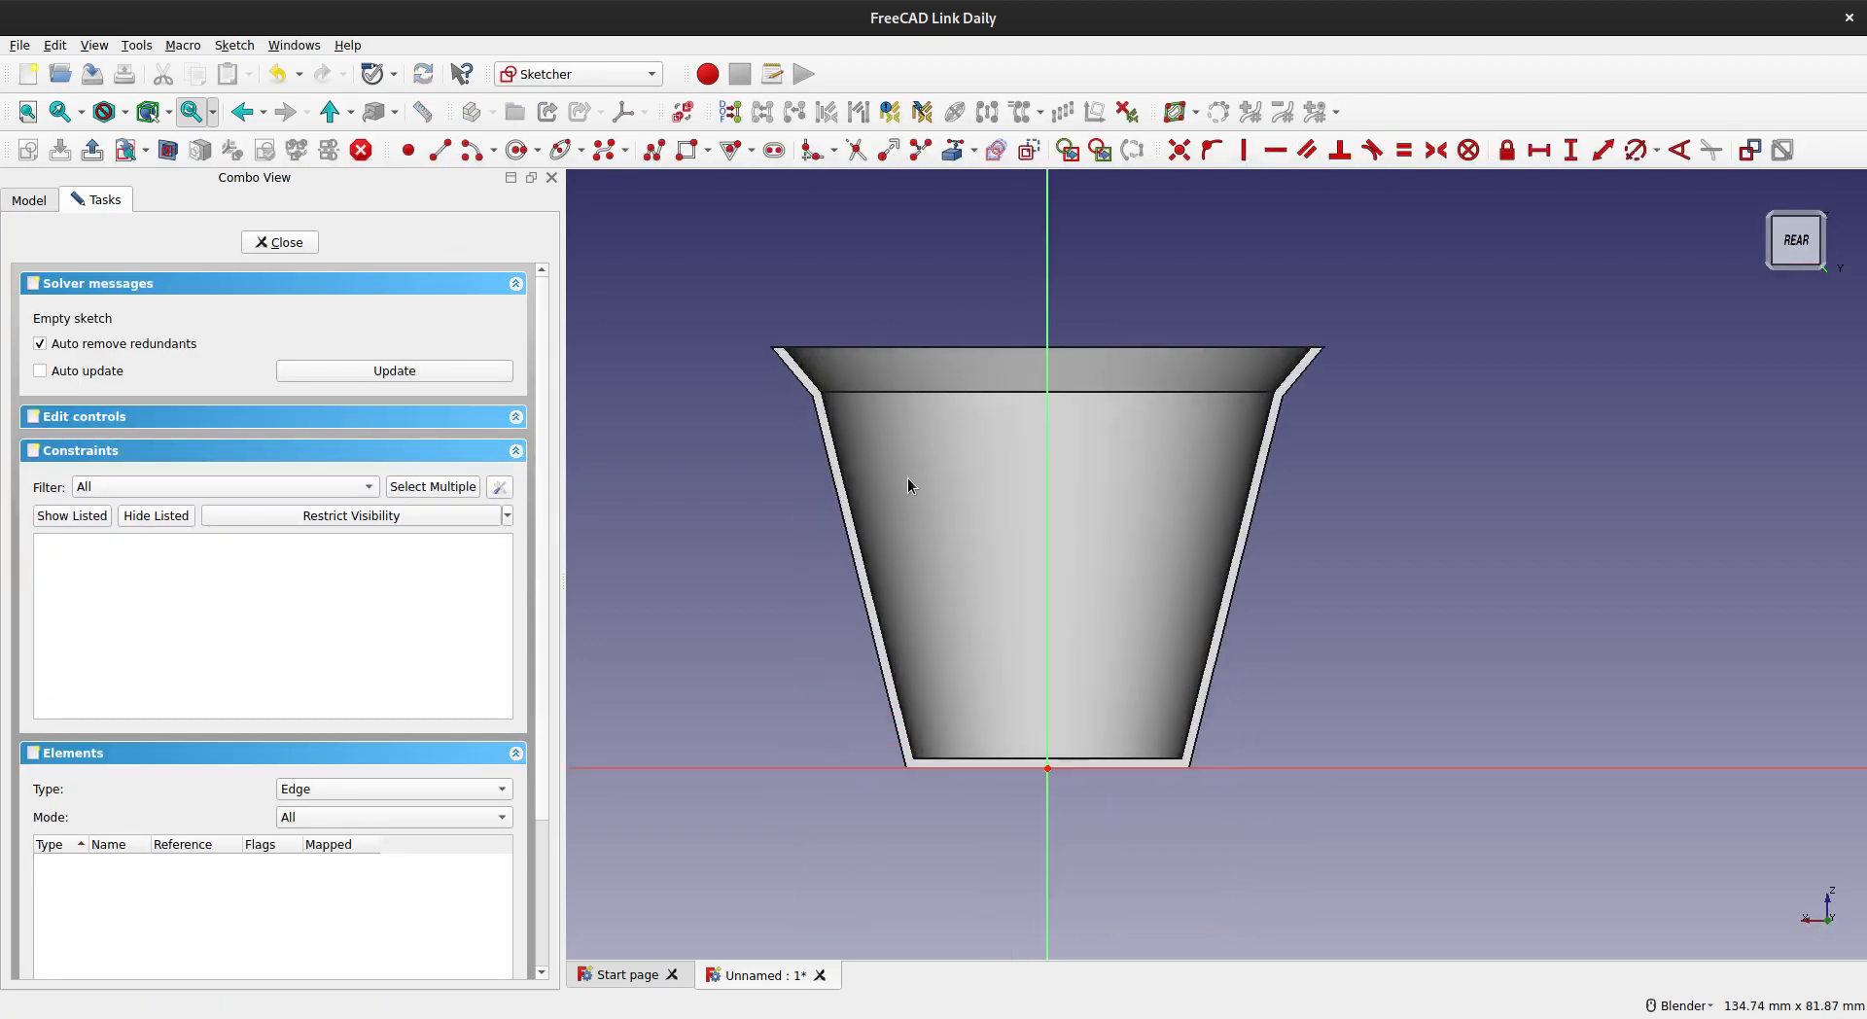
# - Import the cup's outer rim-flare edge and outer sidewall edge as external geometry on one side of the section
pyautogui.keyDown('shift'); pyautogui.moveTo(907, 477); pyautogui.dragTo(1045, 407, button='middle'); pyautogui.keyUp('shift')
pyautogui.press('g')
pyautogui.press('x')
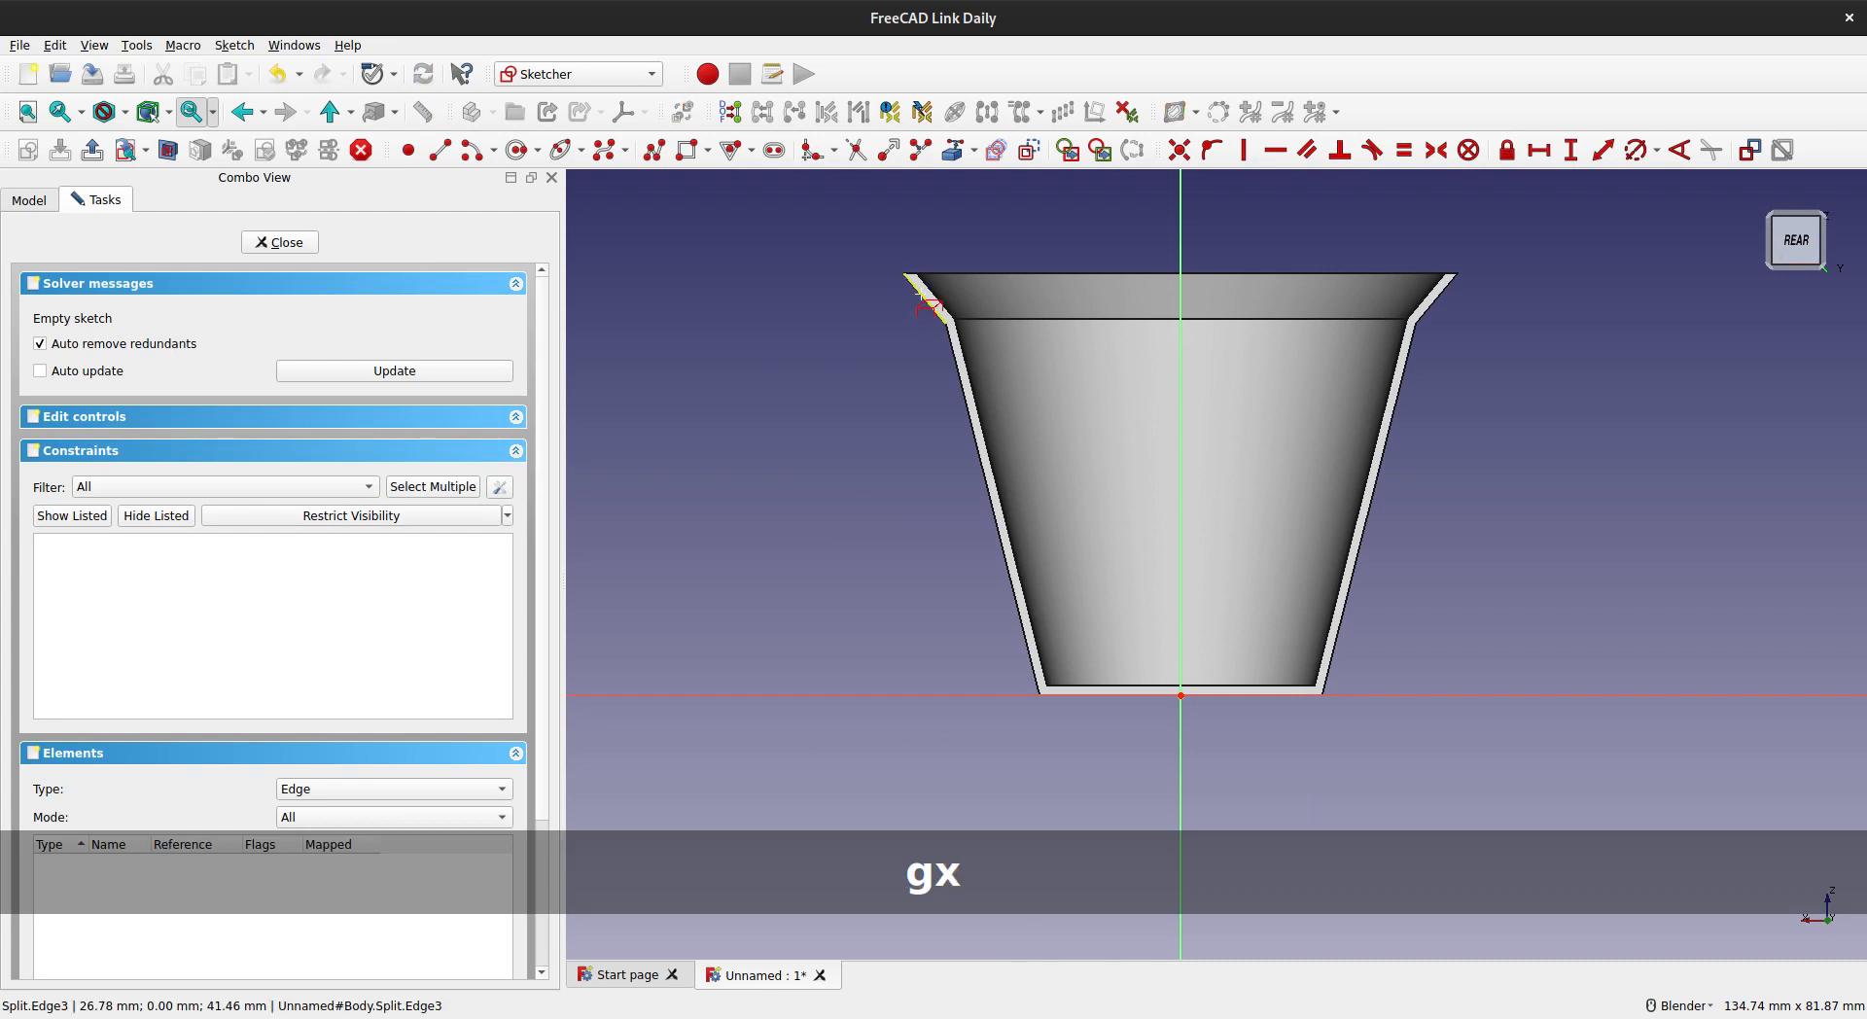
pyautogui.click(920, 295)
pyautogui.click(982, 475)
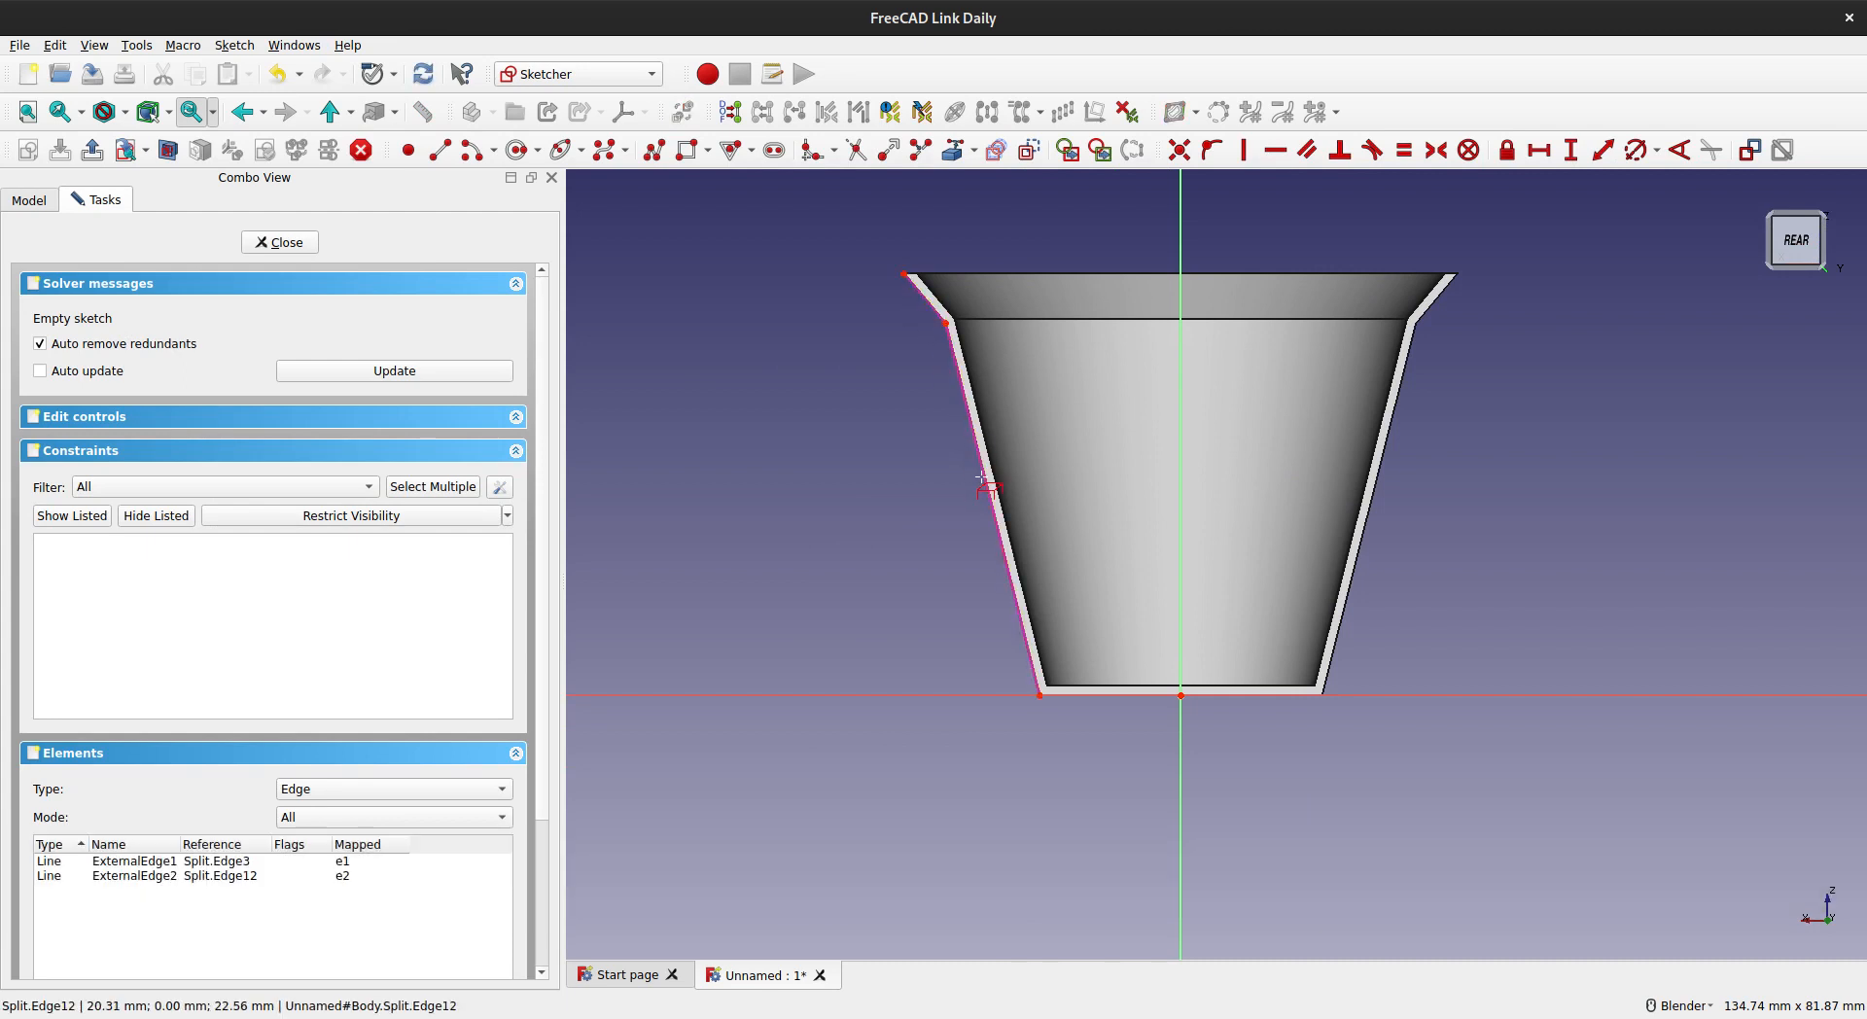
pyautogui.rightClick(834, 462)
# - Start a polyline at the outer rim corner and trace the flare, the sidewall and the base to the sketch origin
pyautogui.press('m')
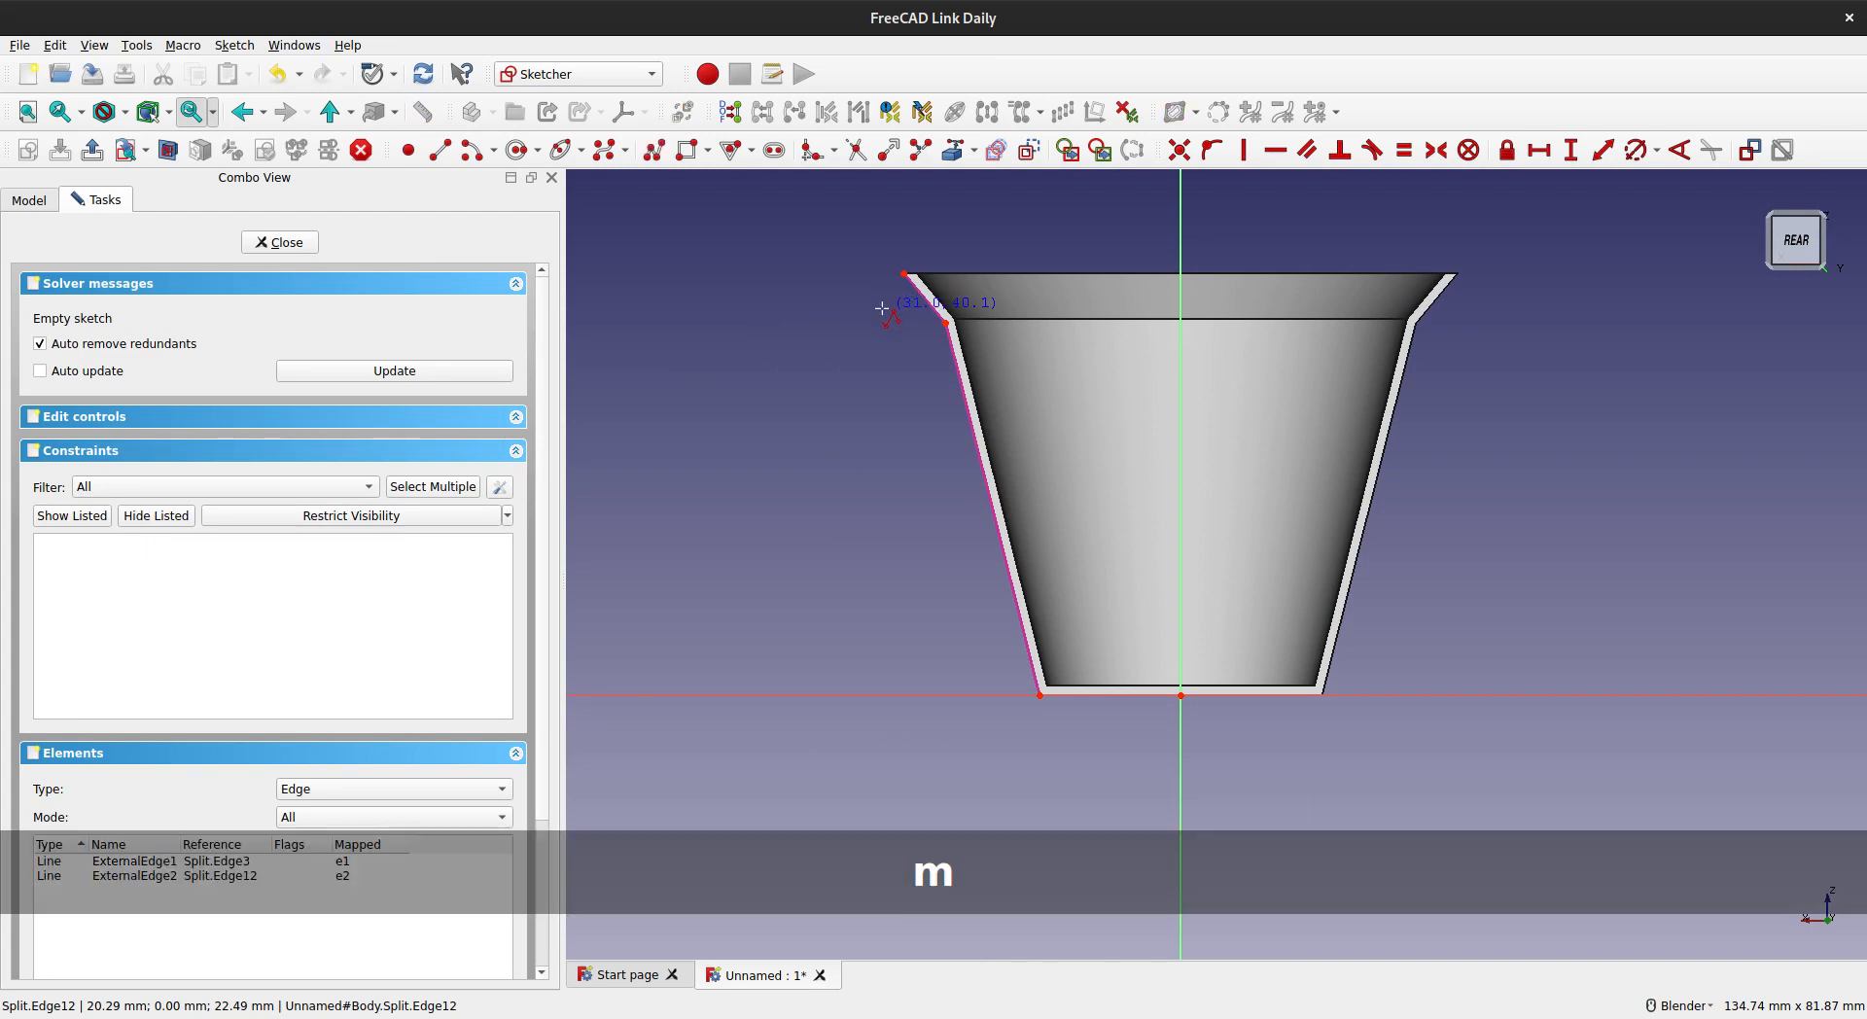
pyautogui.click(905, 273)
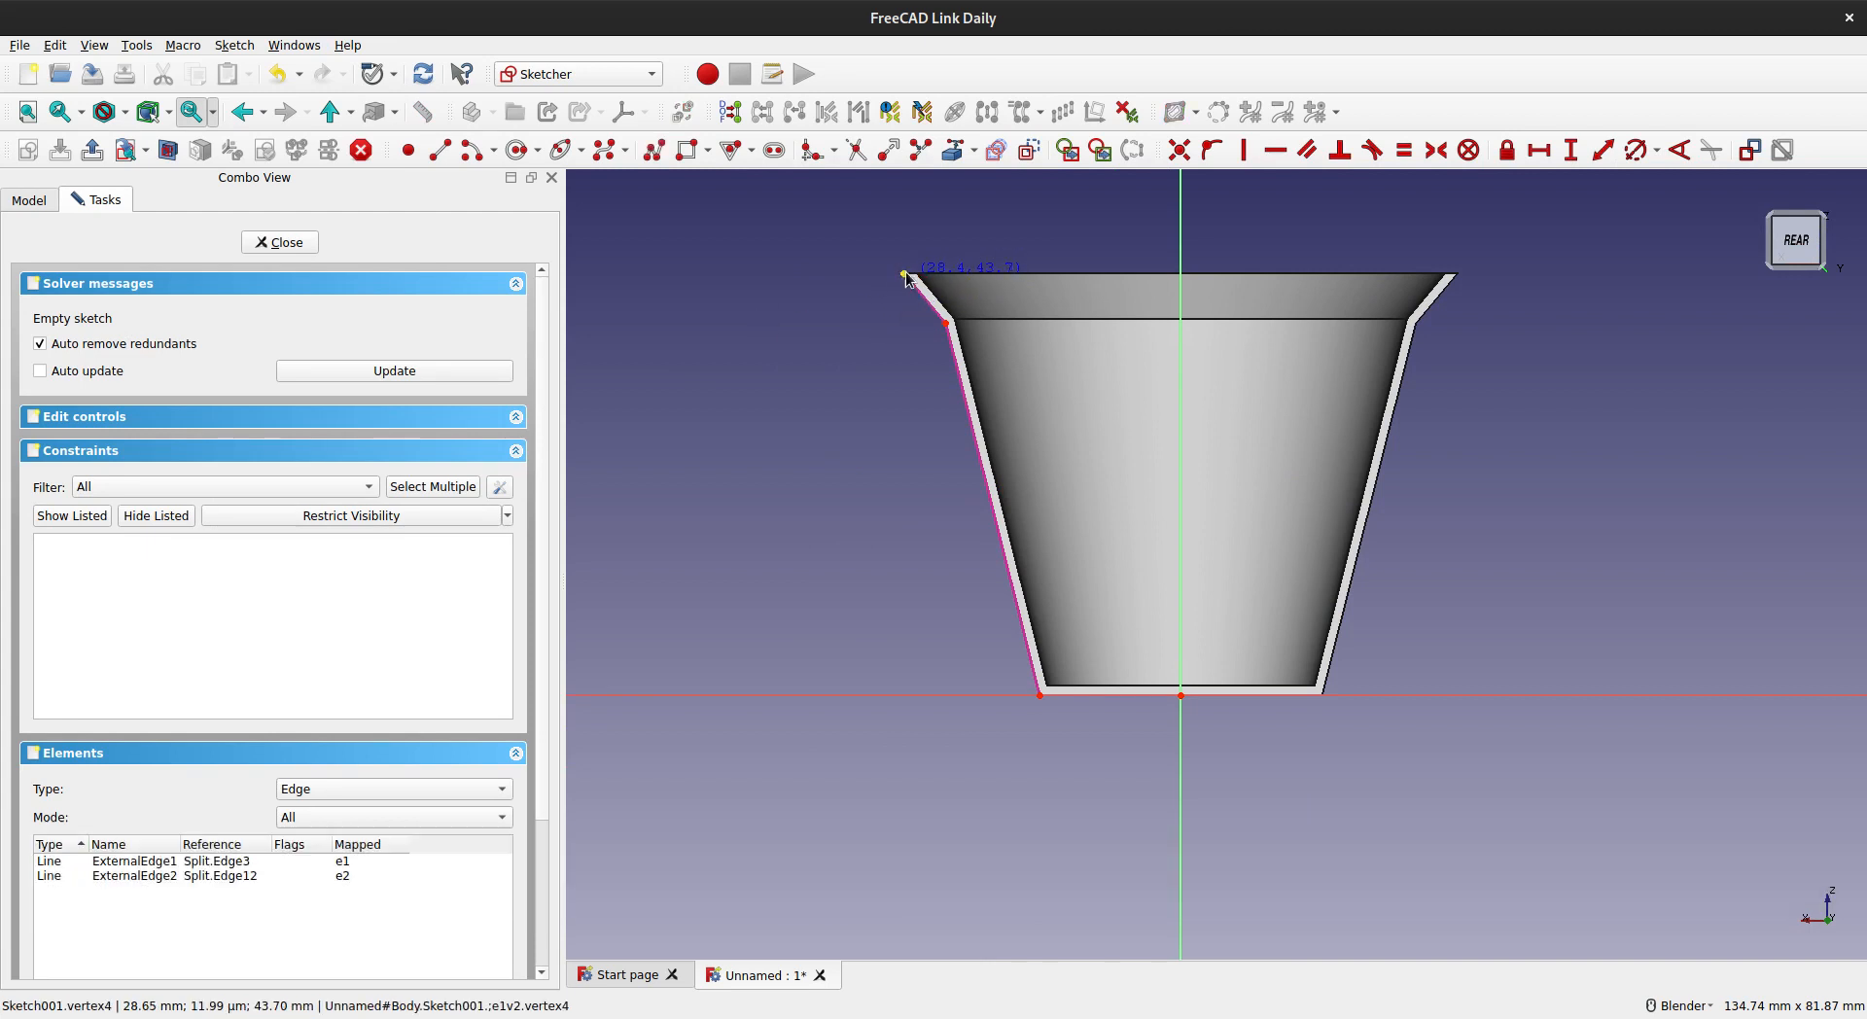
pyautogui.click(948, 323)
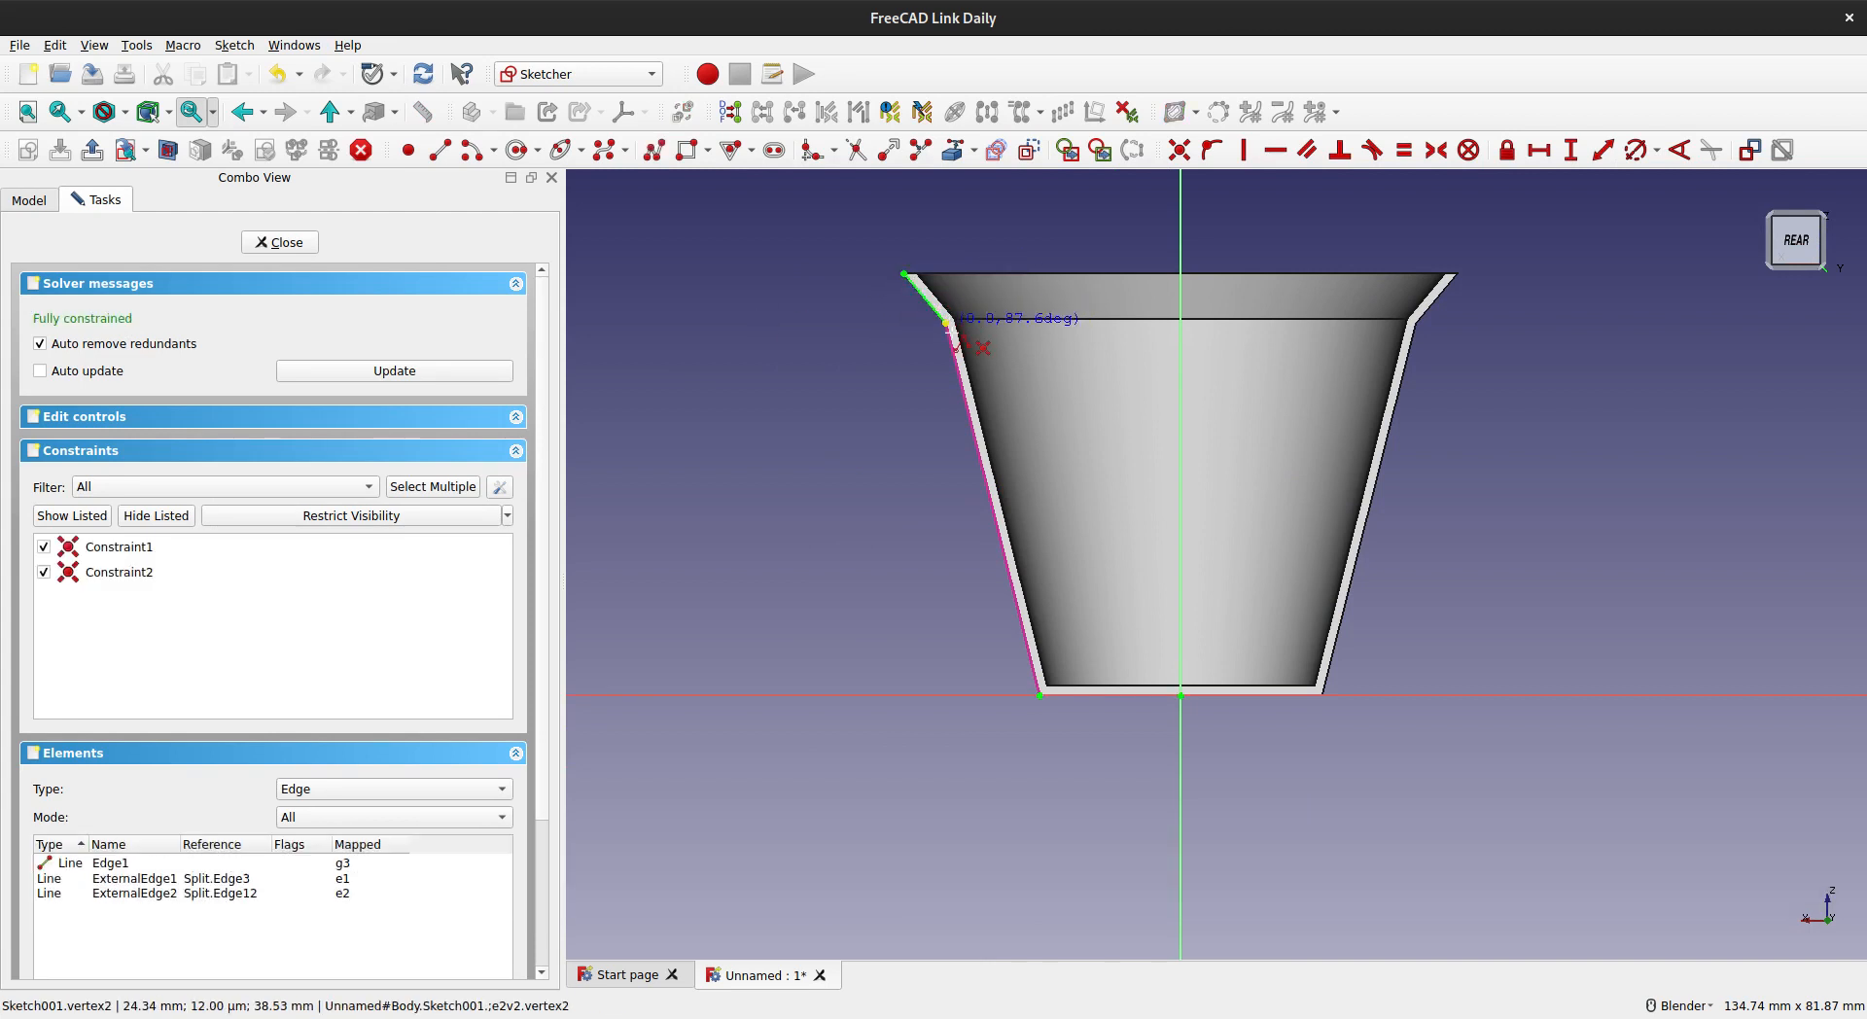
pyautogui.click(1040, 694)
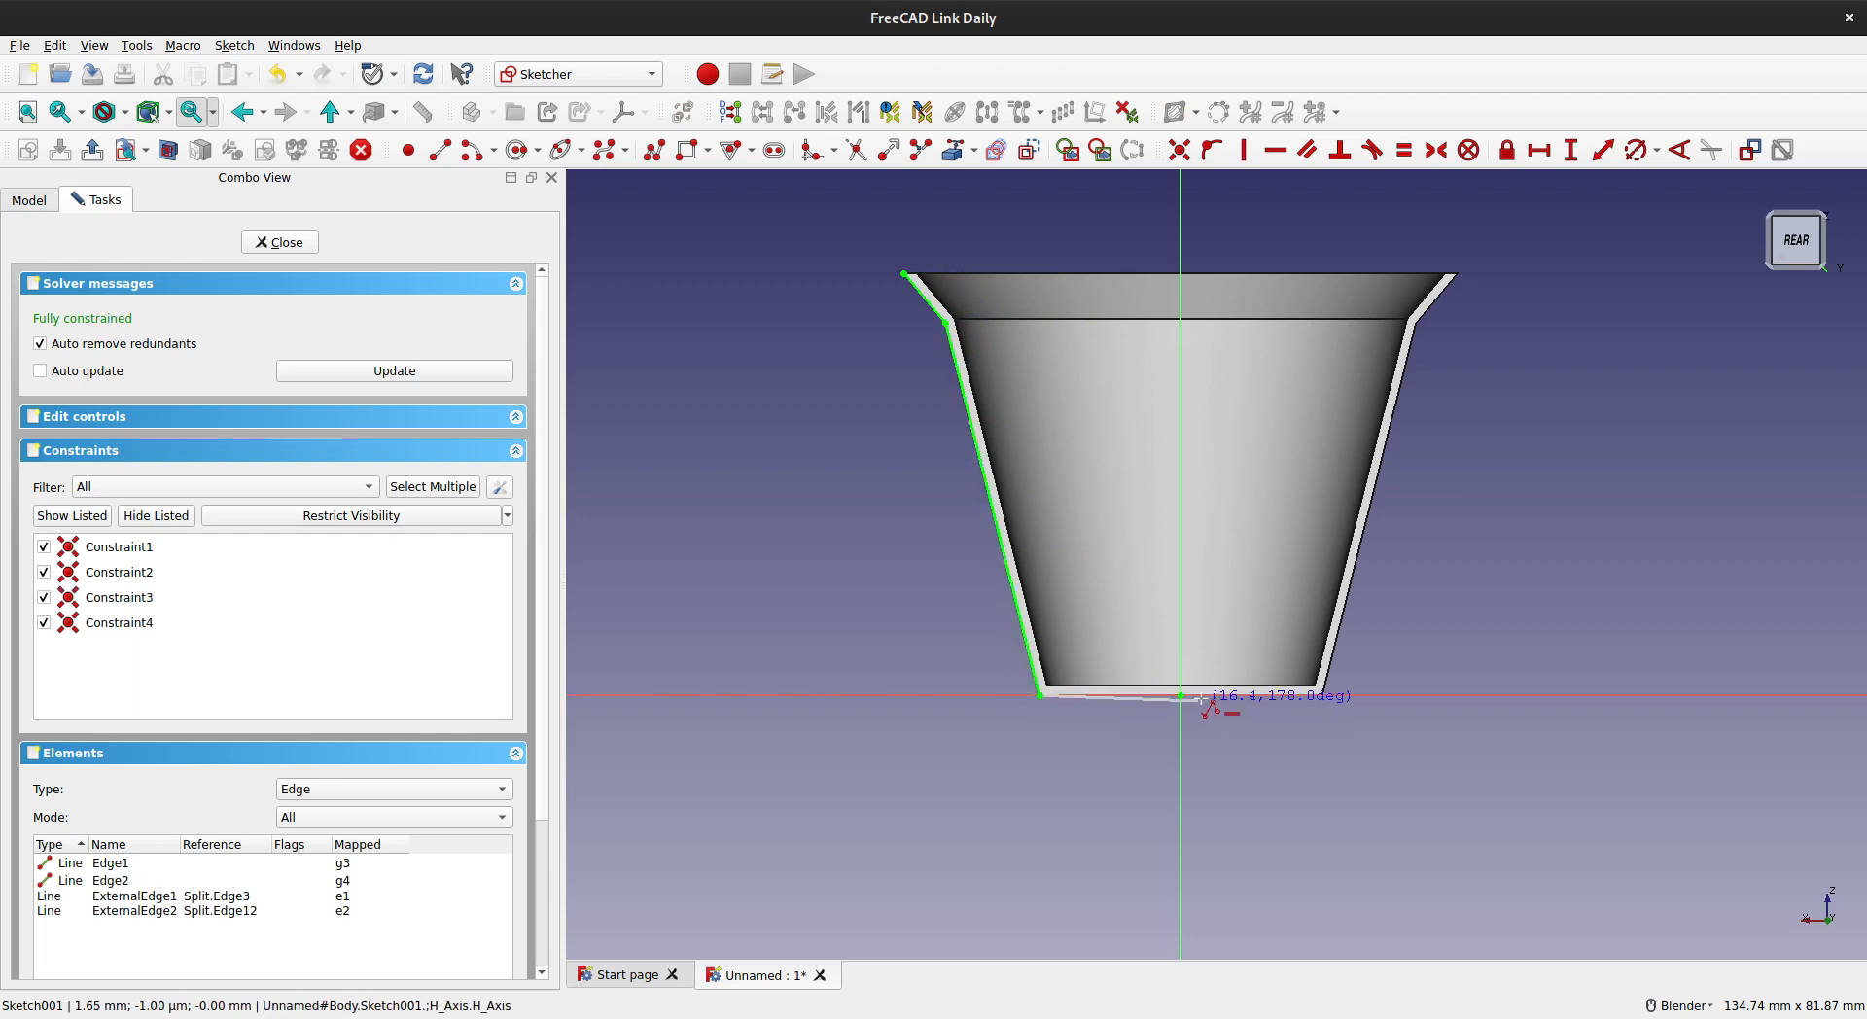
pyautogui.click(1180, 694)
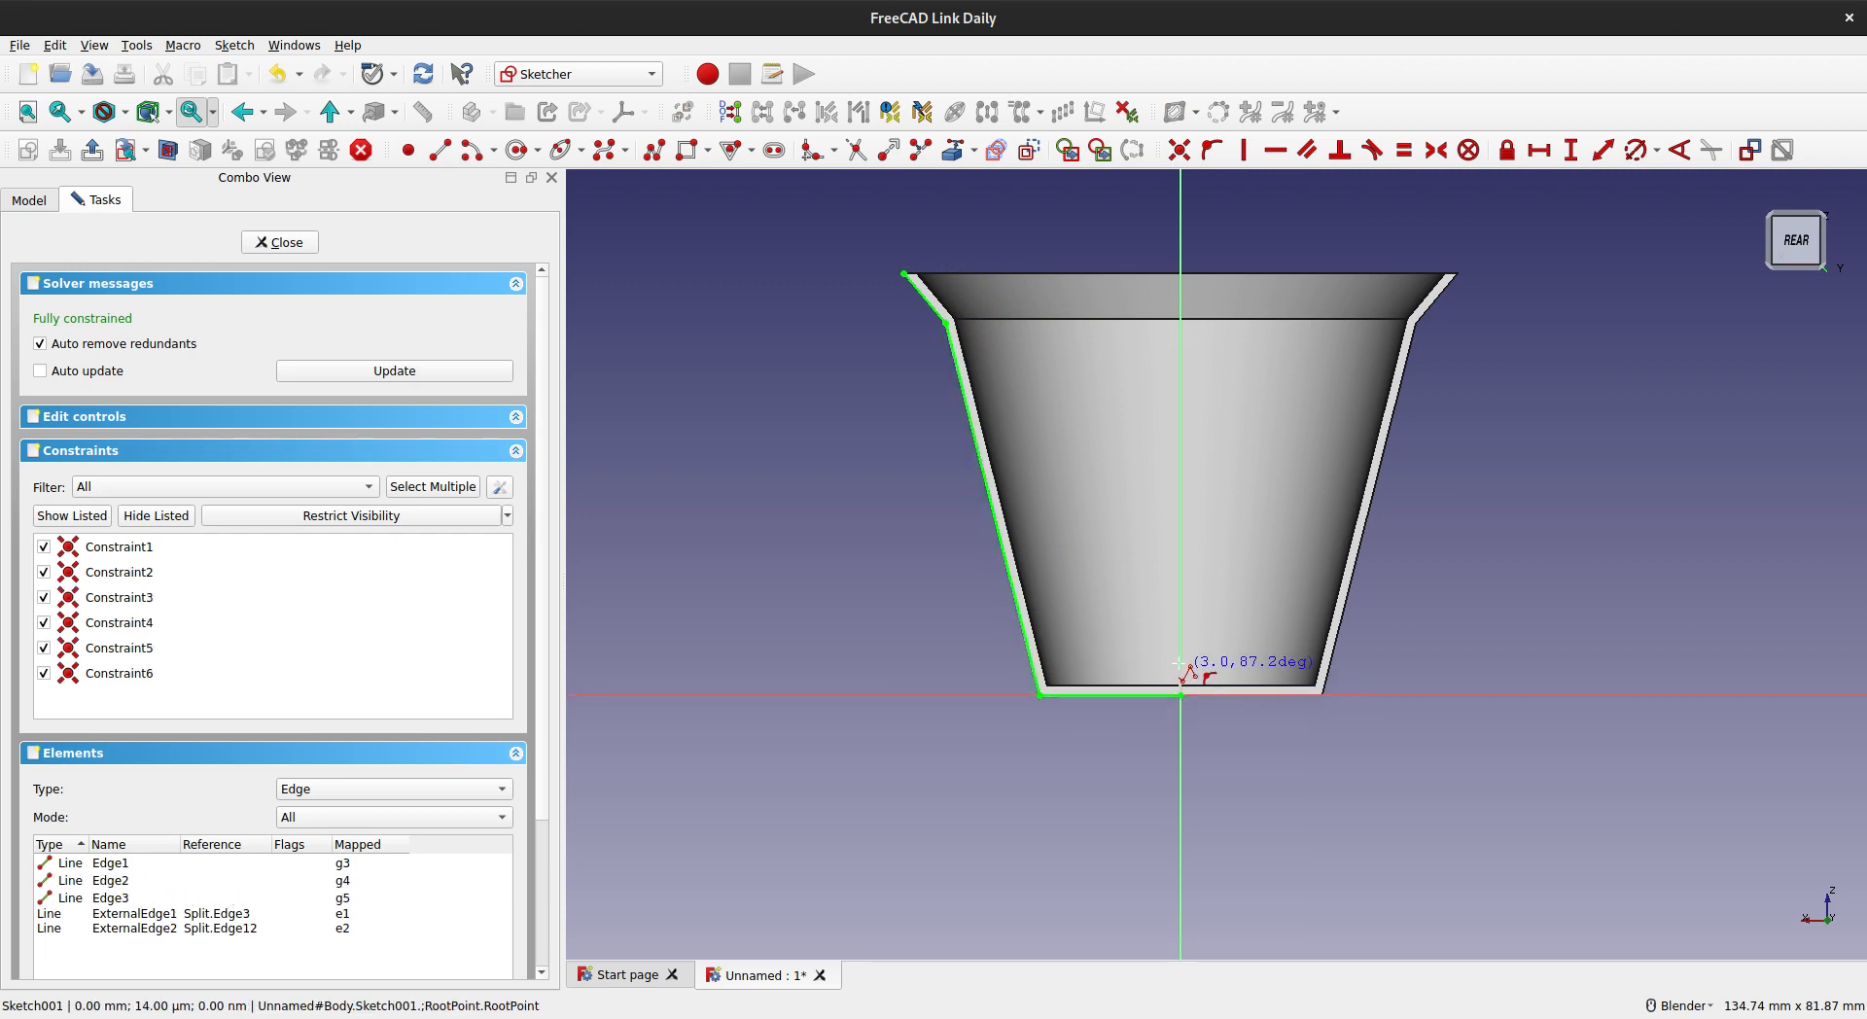
# - Continue the polyline about 4 mm up the vertical axis, about 12.4 mm horizontally, then up inside the wall and flare, closing at the outer rim corner
pyautogui.click(1181, 656)
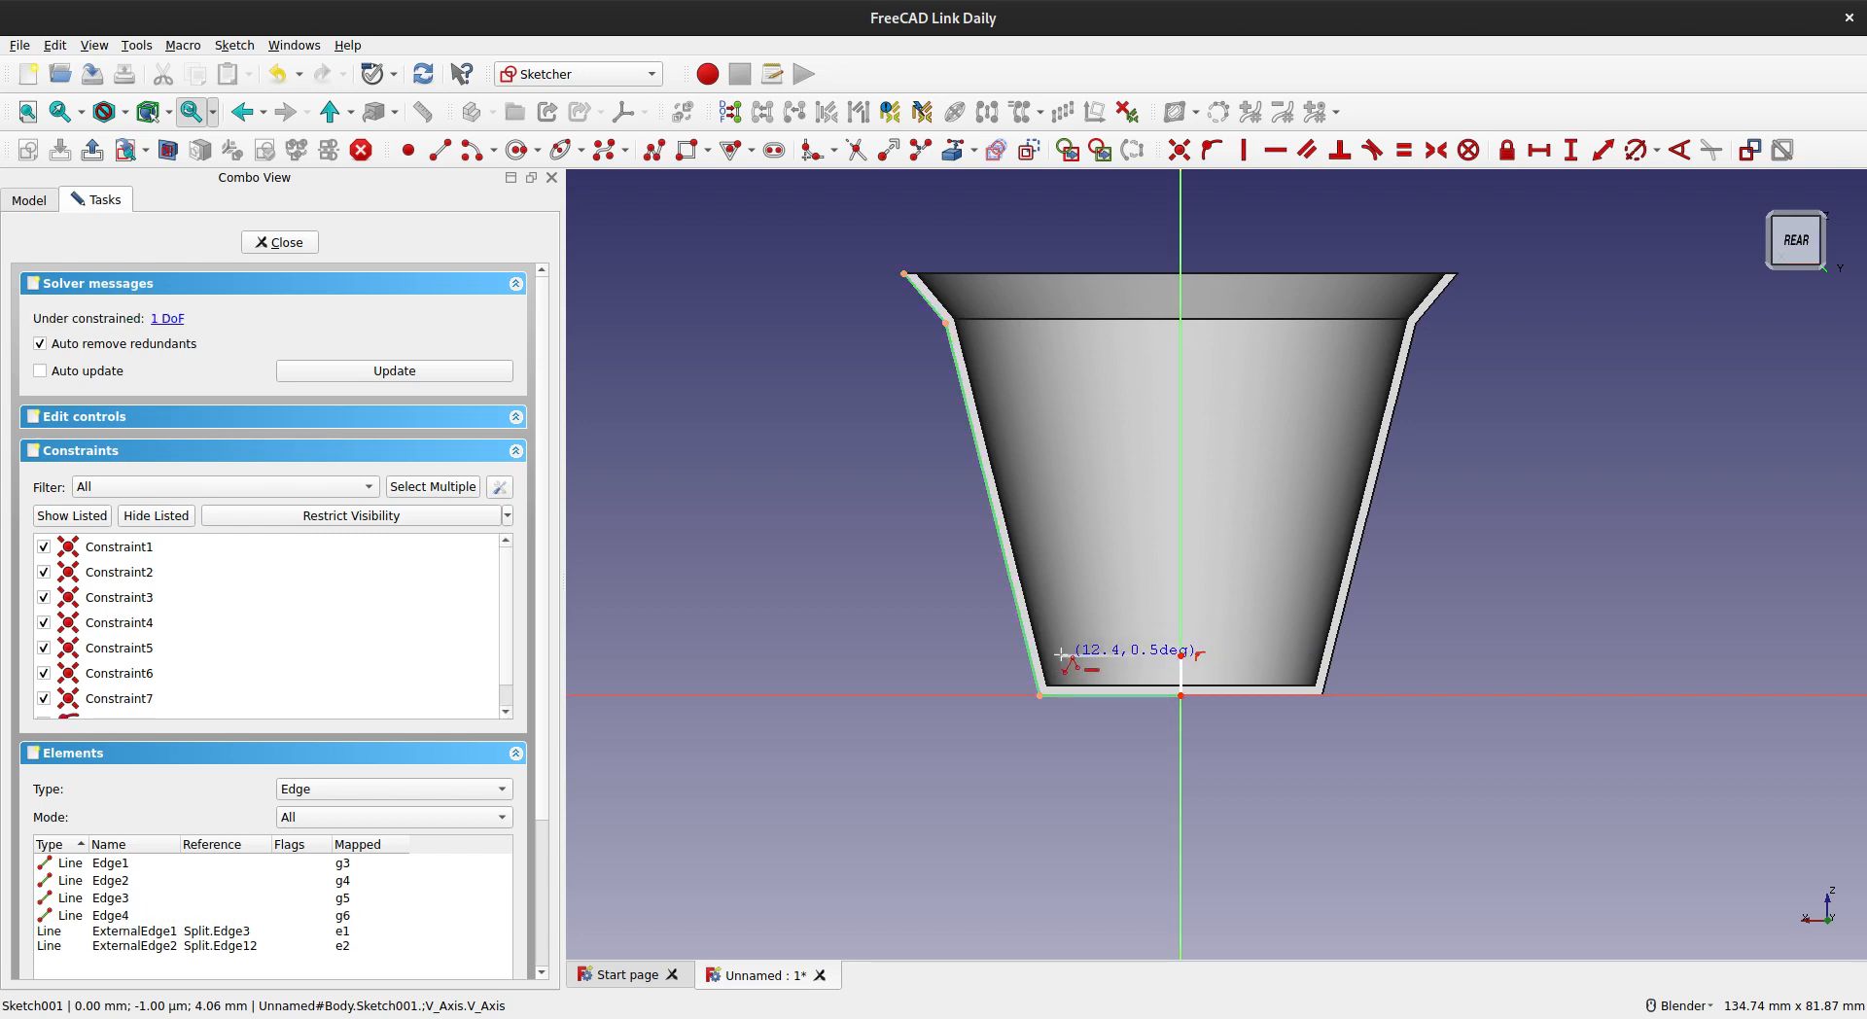
pyautogui.click(1063, 656)
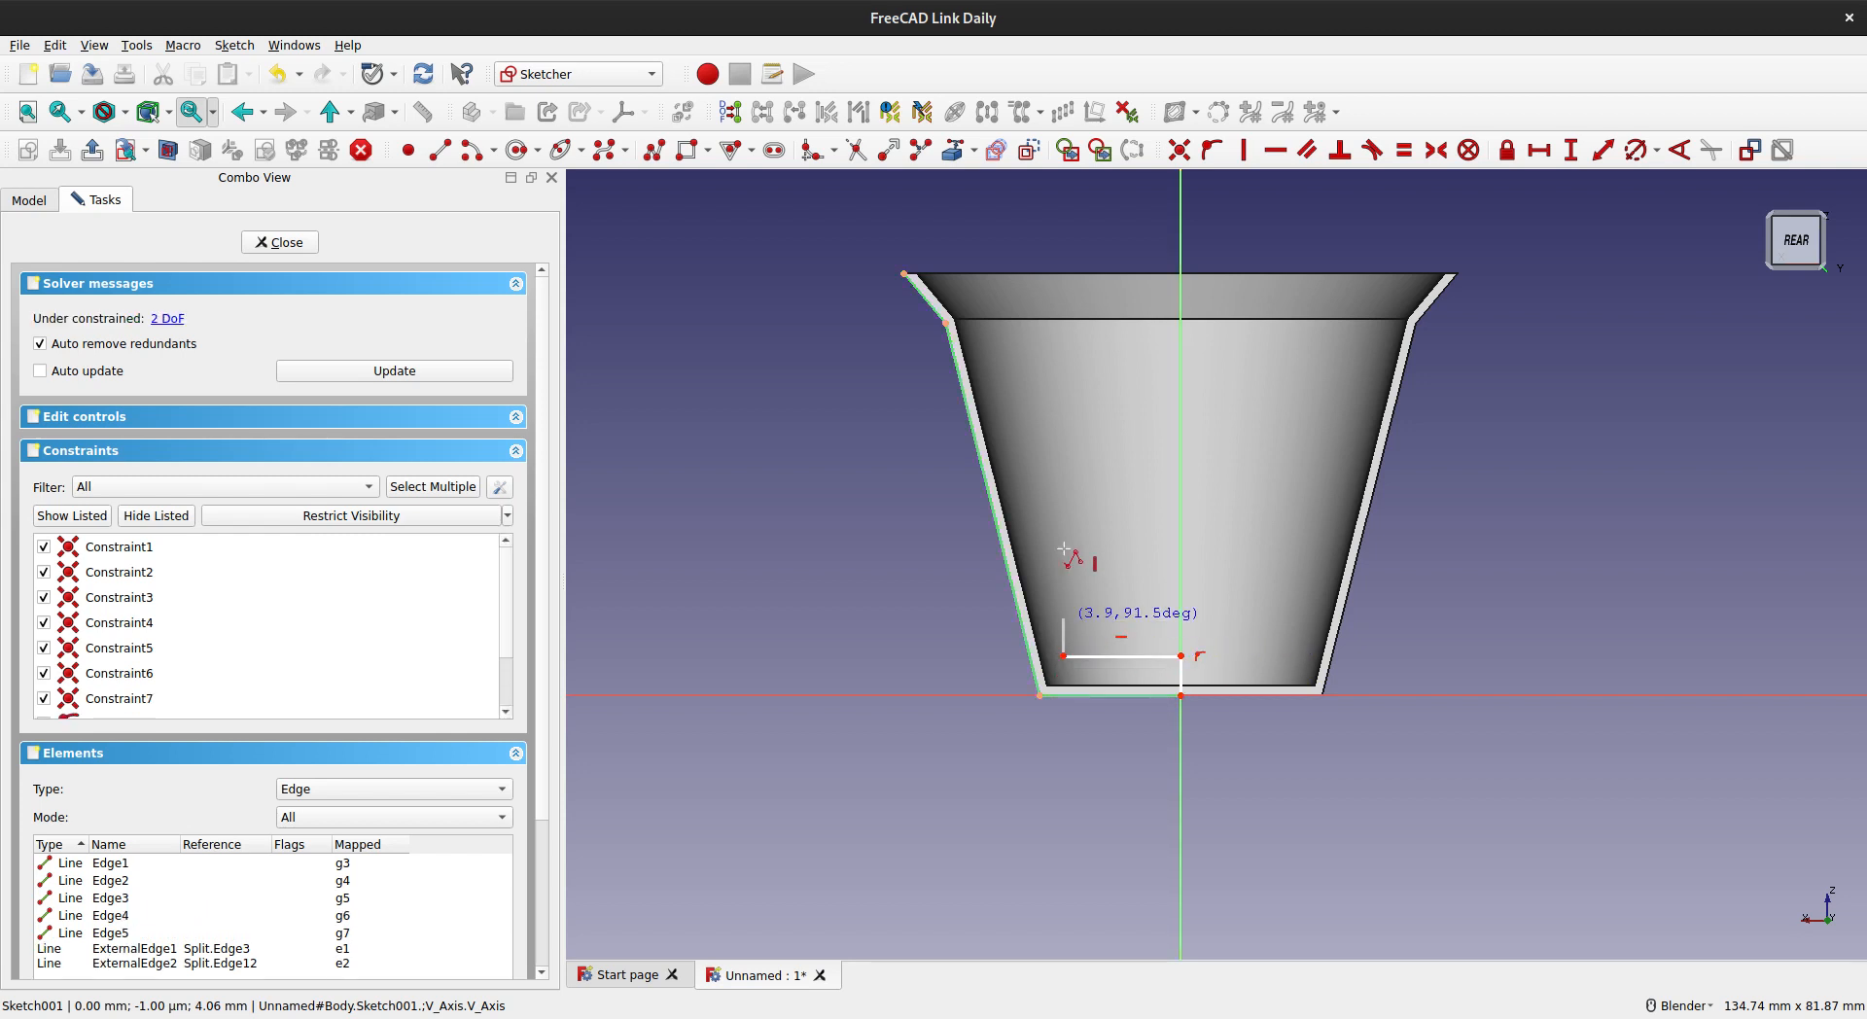
pyautogui.click(980, 319)
pyautogui.click(944, 275)
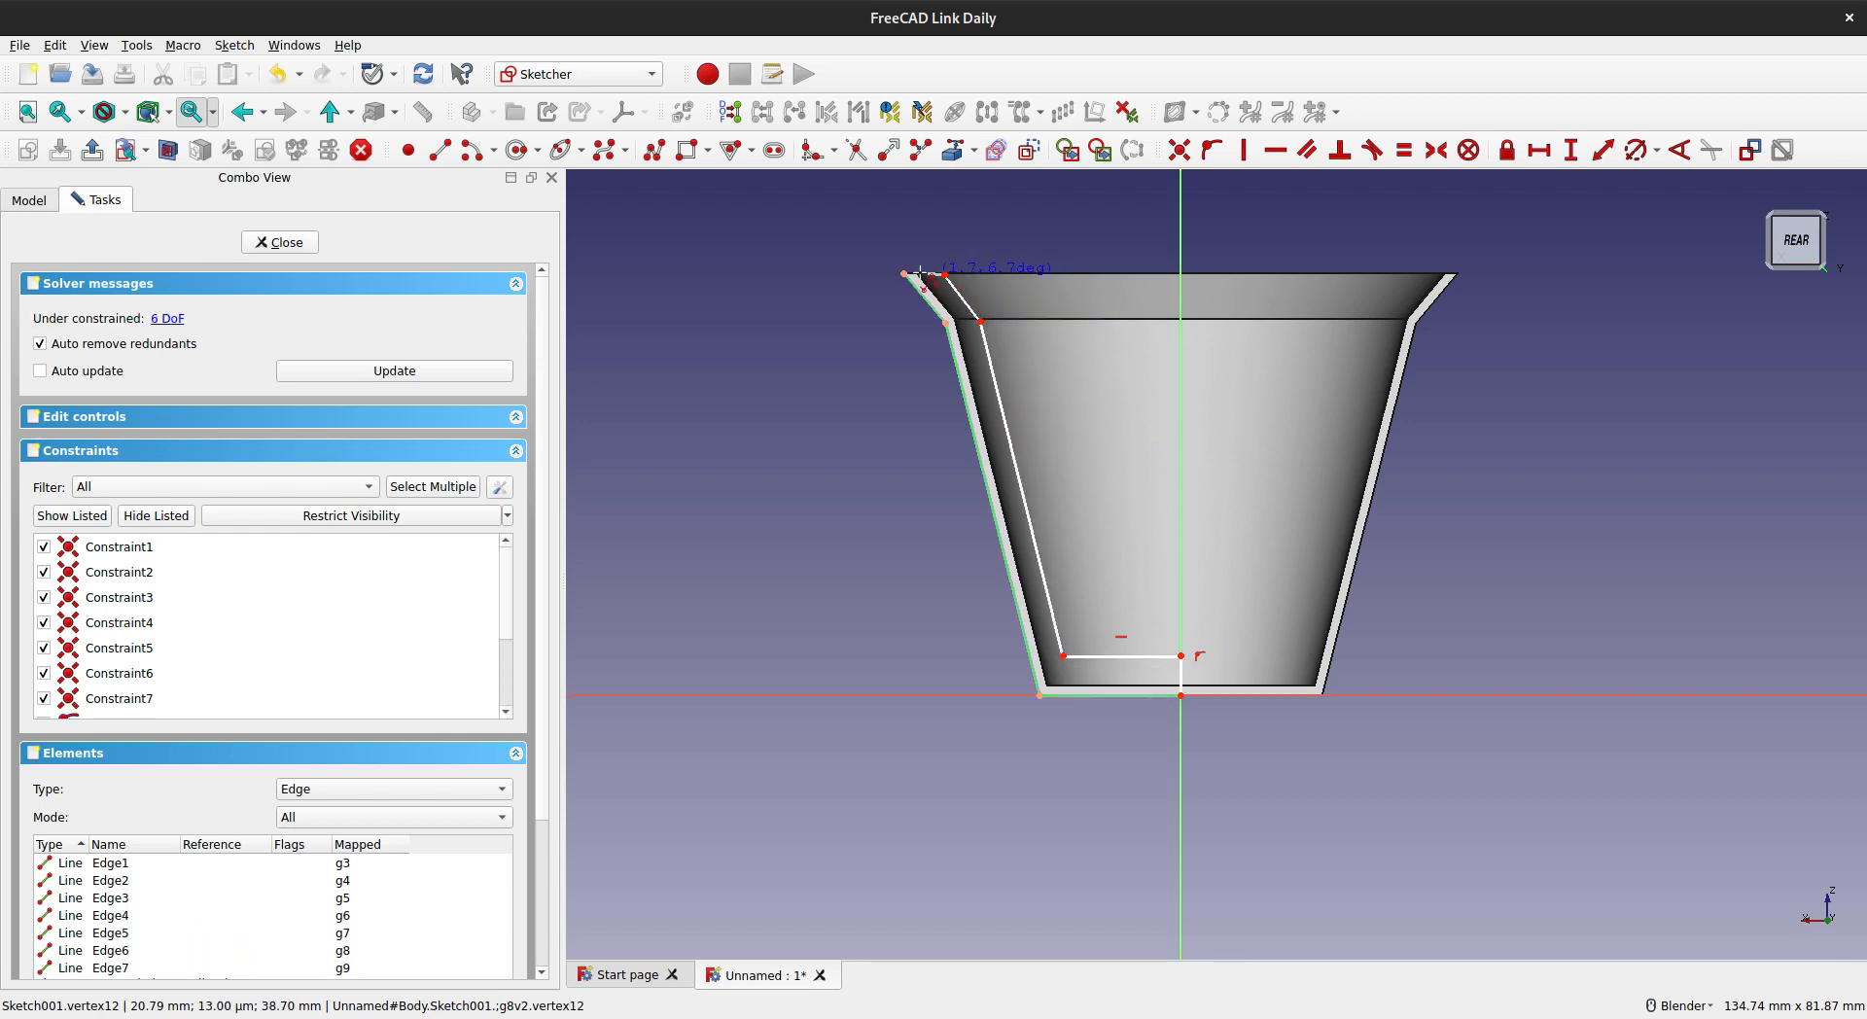
pyautogui.click(904, 274)
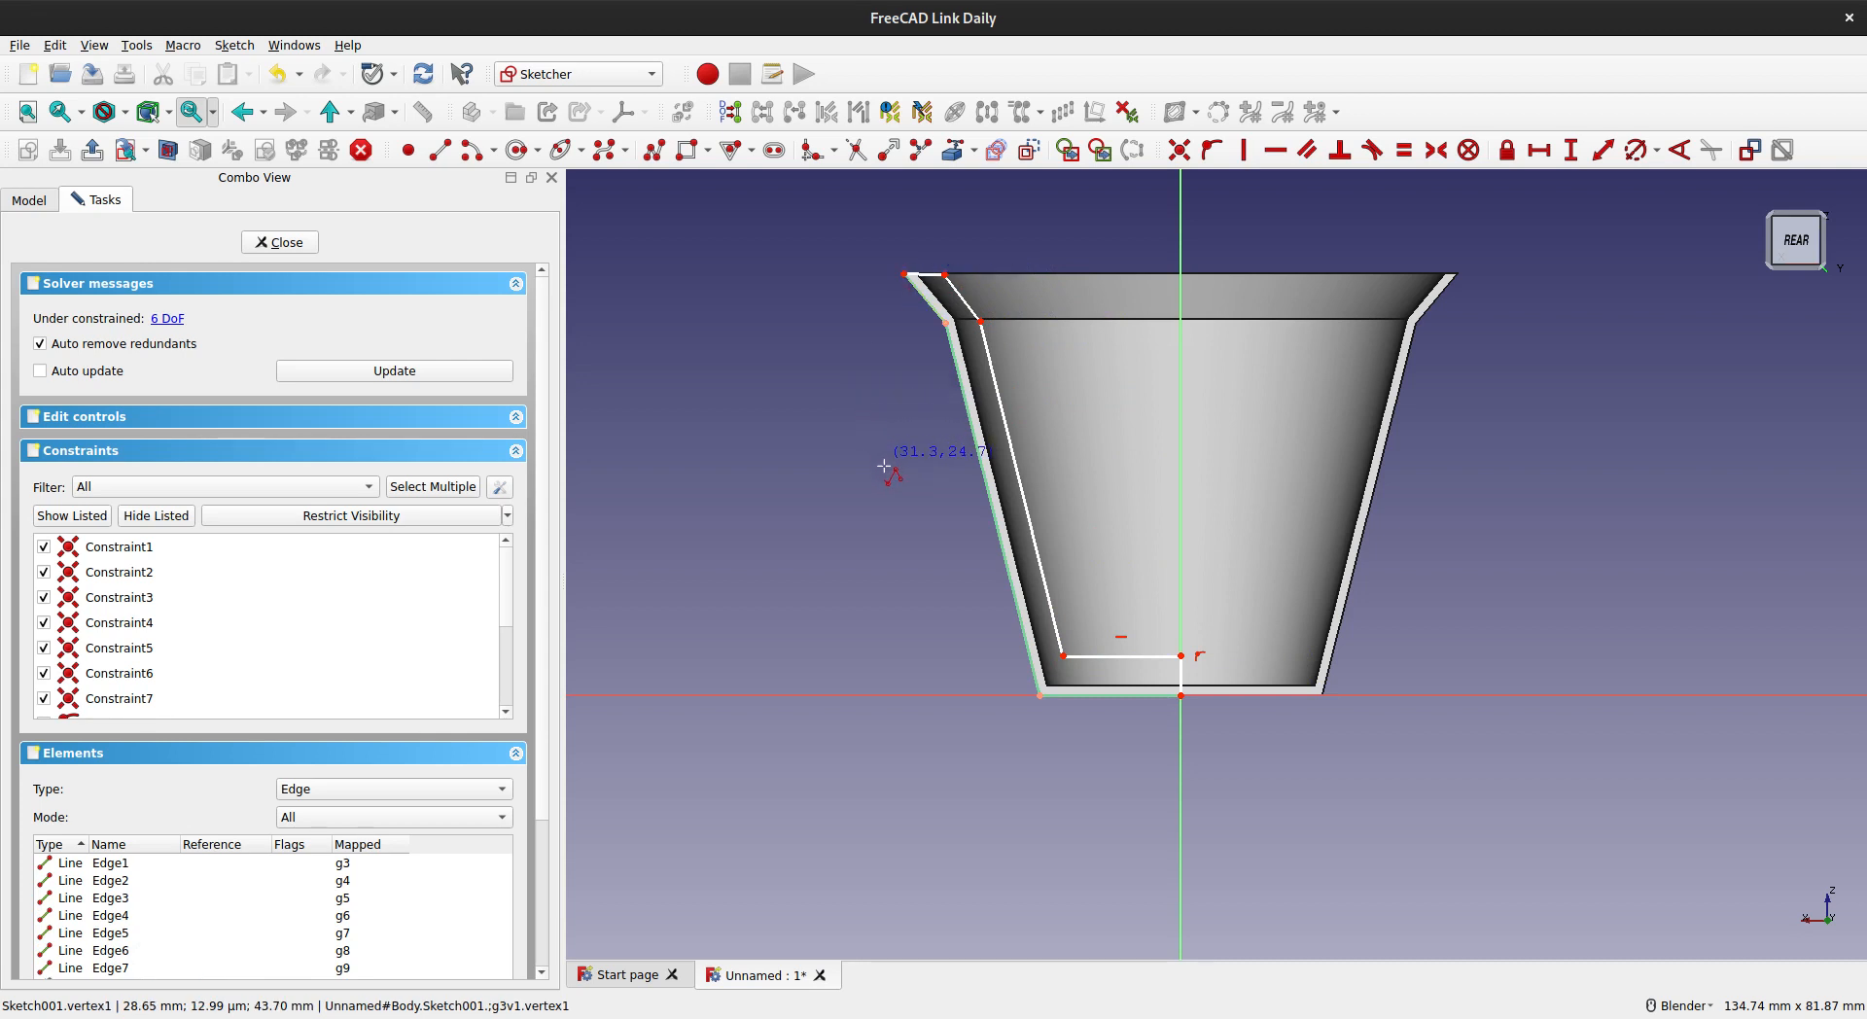
pyautogui.press('Escape')
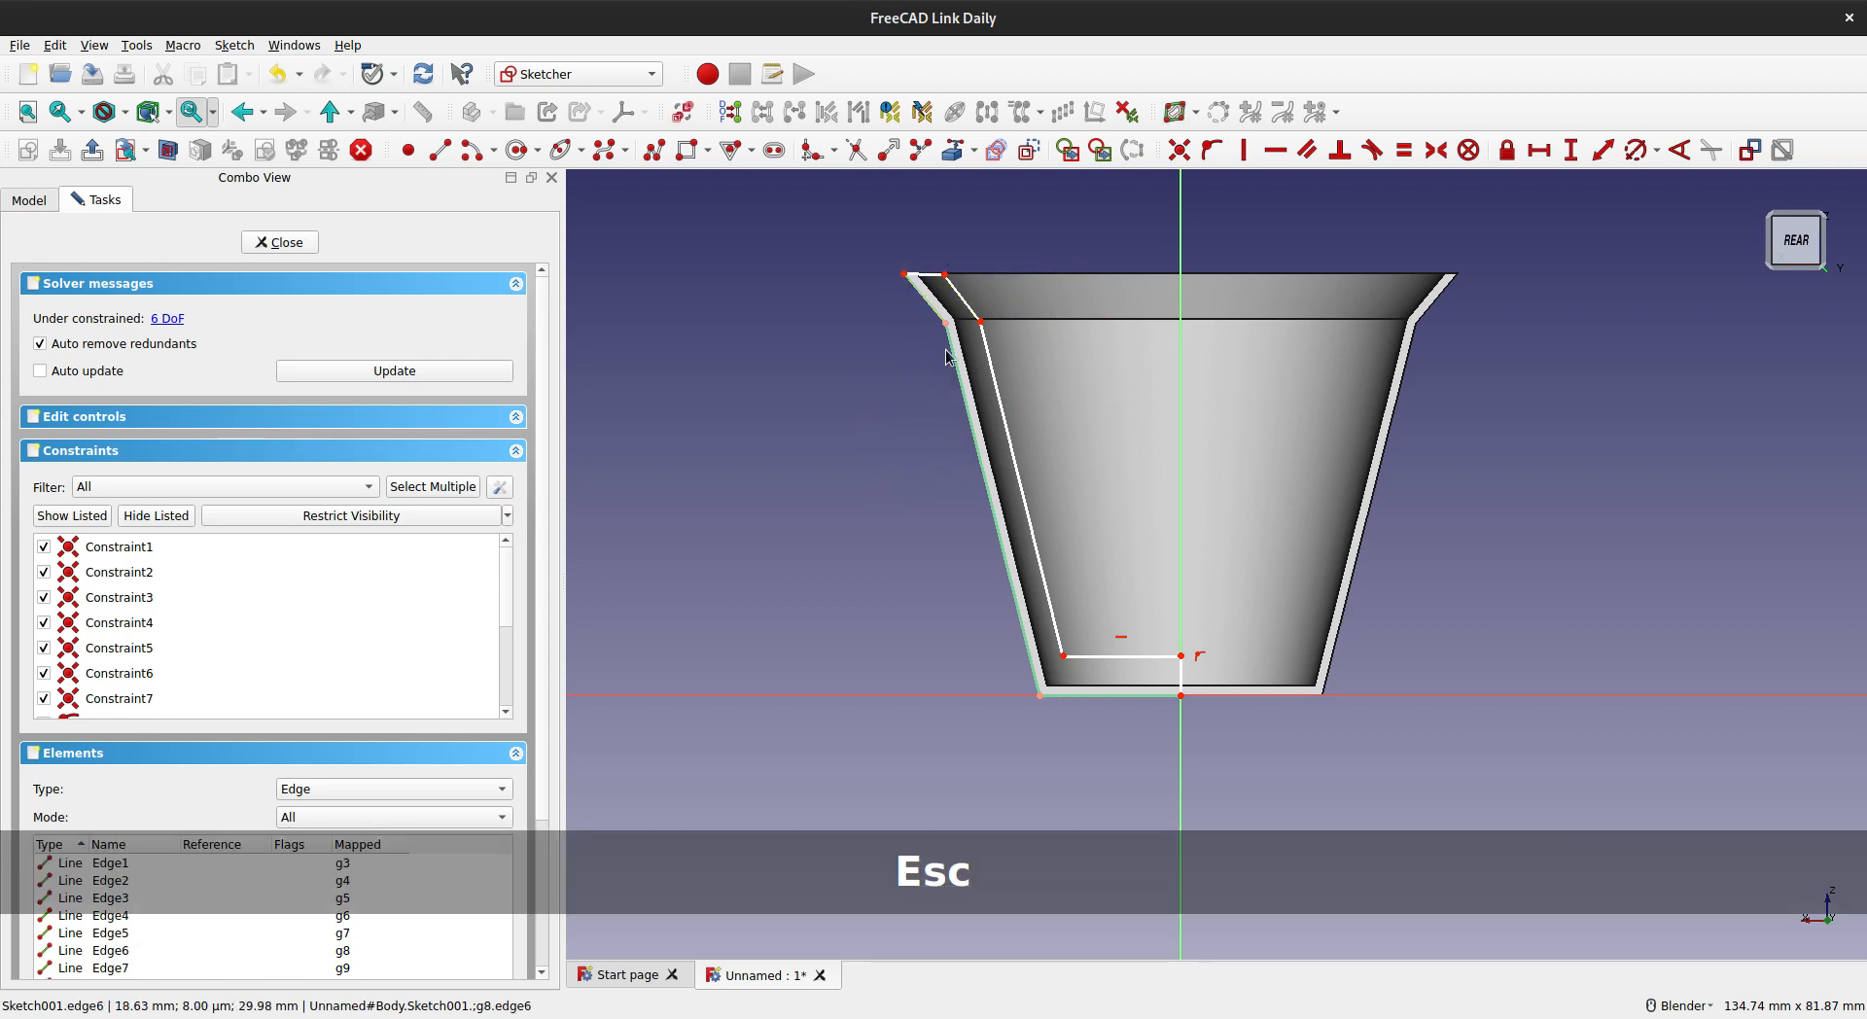
# - Make the inner flare and inner sidewall lines parallel to their corresponding outer lines
pyautogui.click(924, 311)
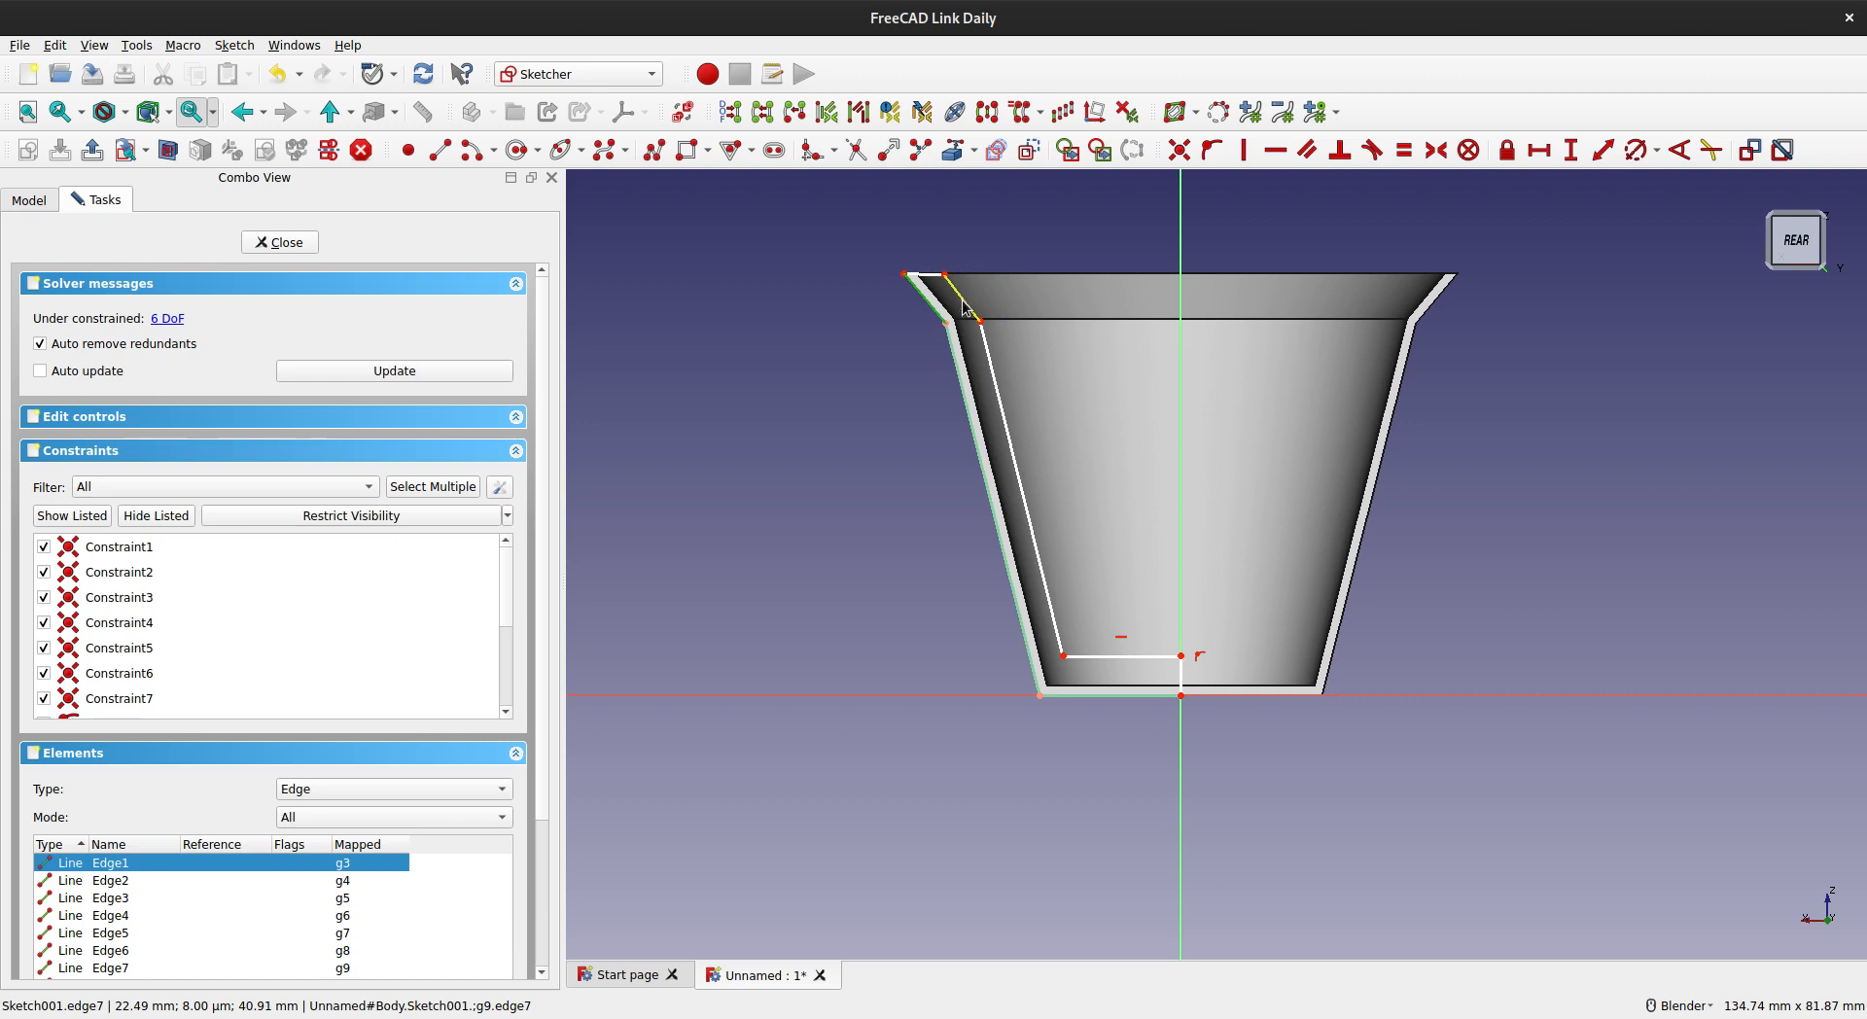
pyautogui.click(964, 309)
pyautogui.press('p')
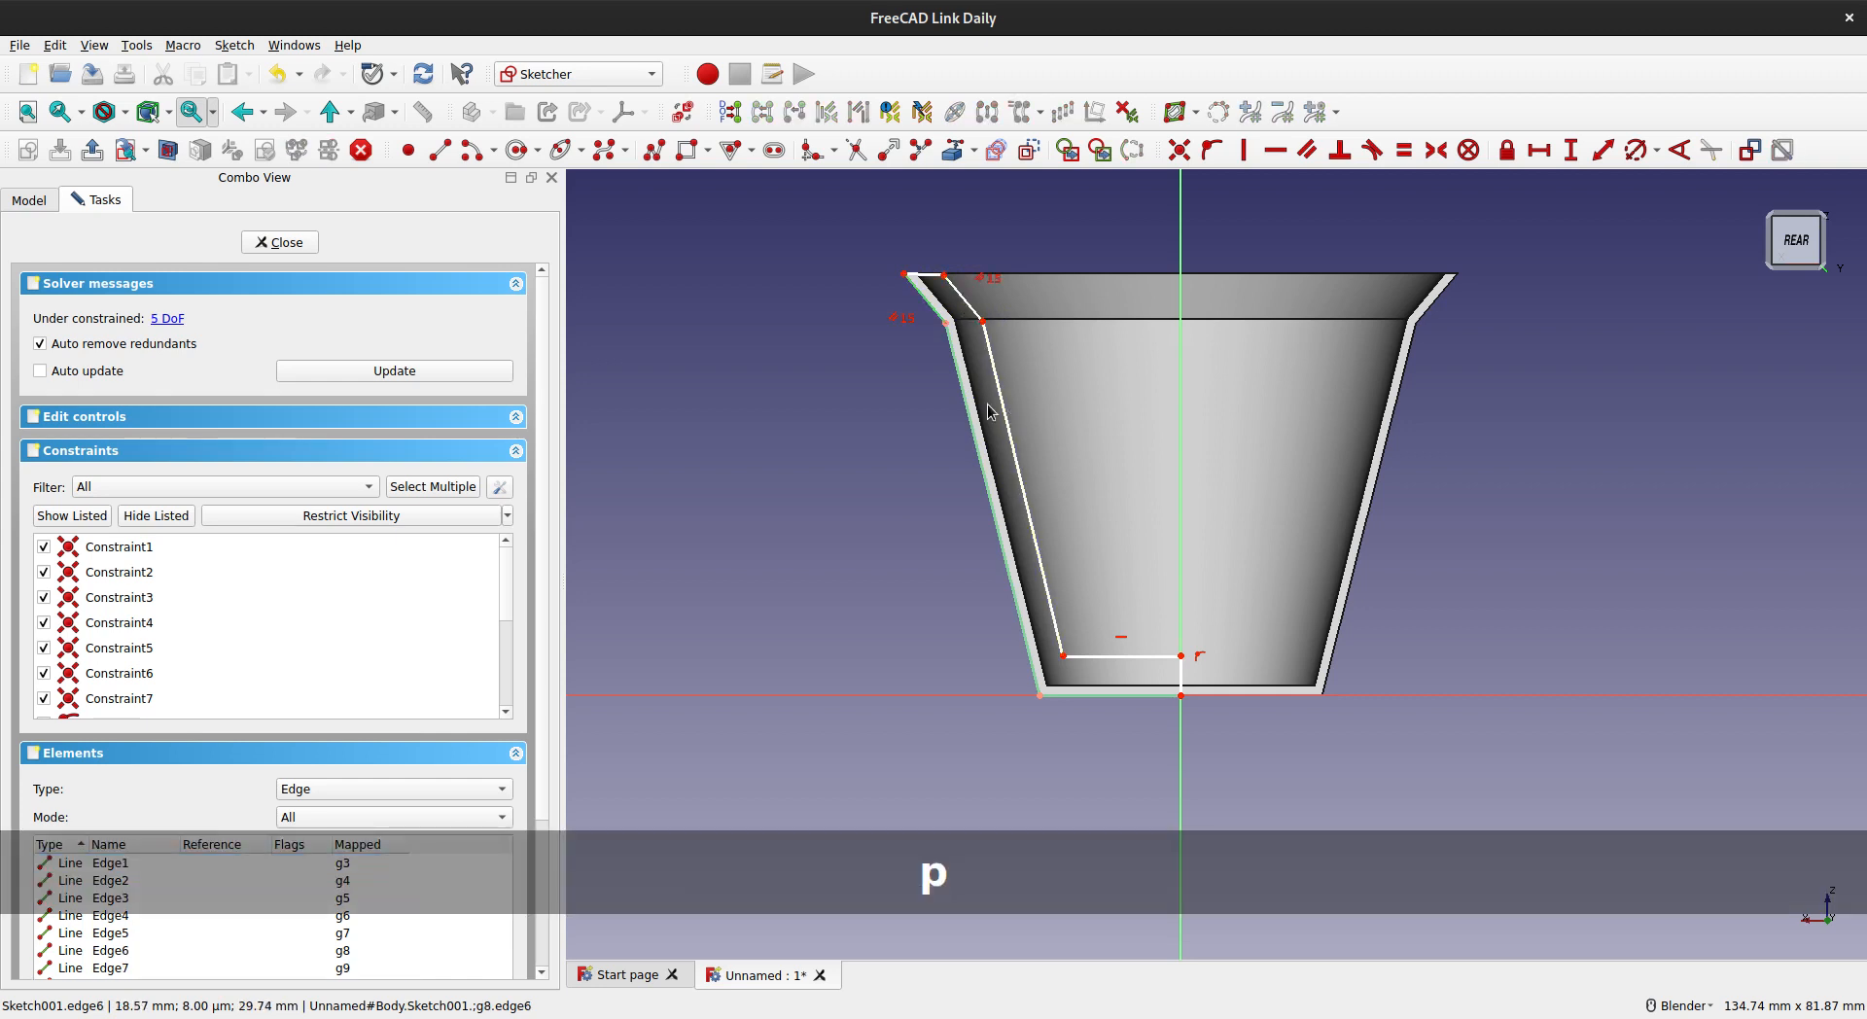
pyautogui.click(972, 449)
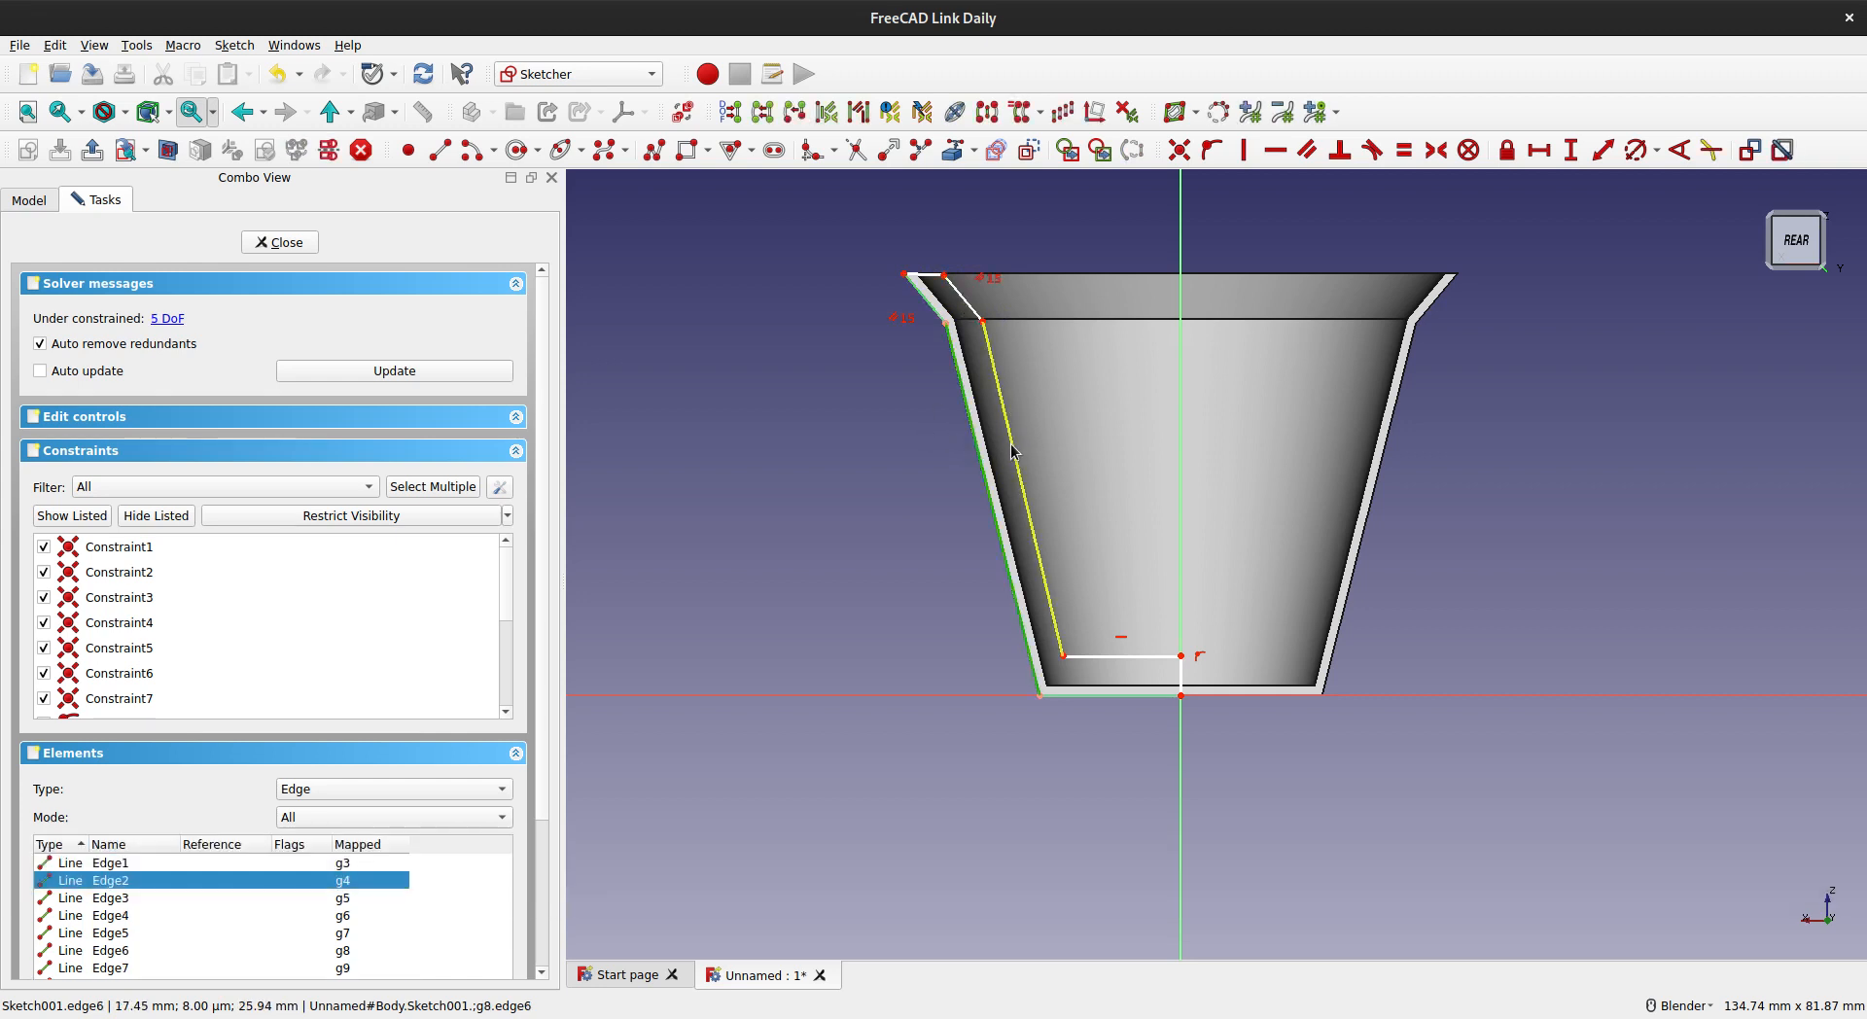
pyautogui.click(1015, 445)
pyautogui.press('p')
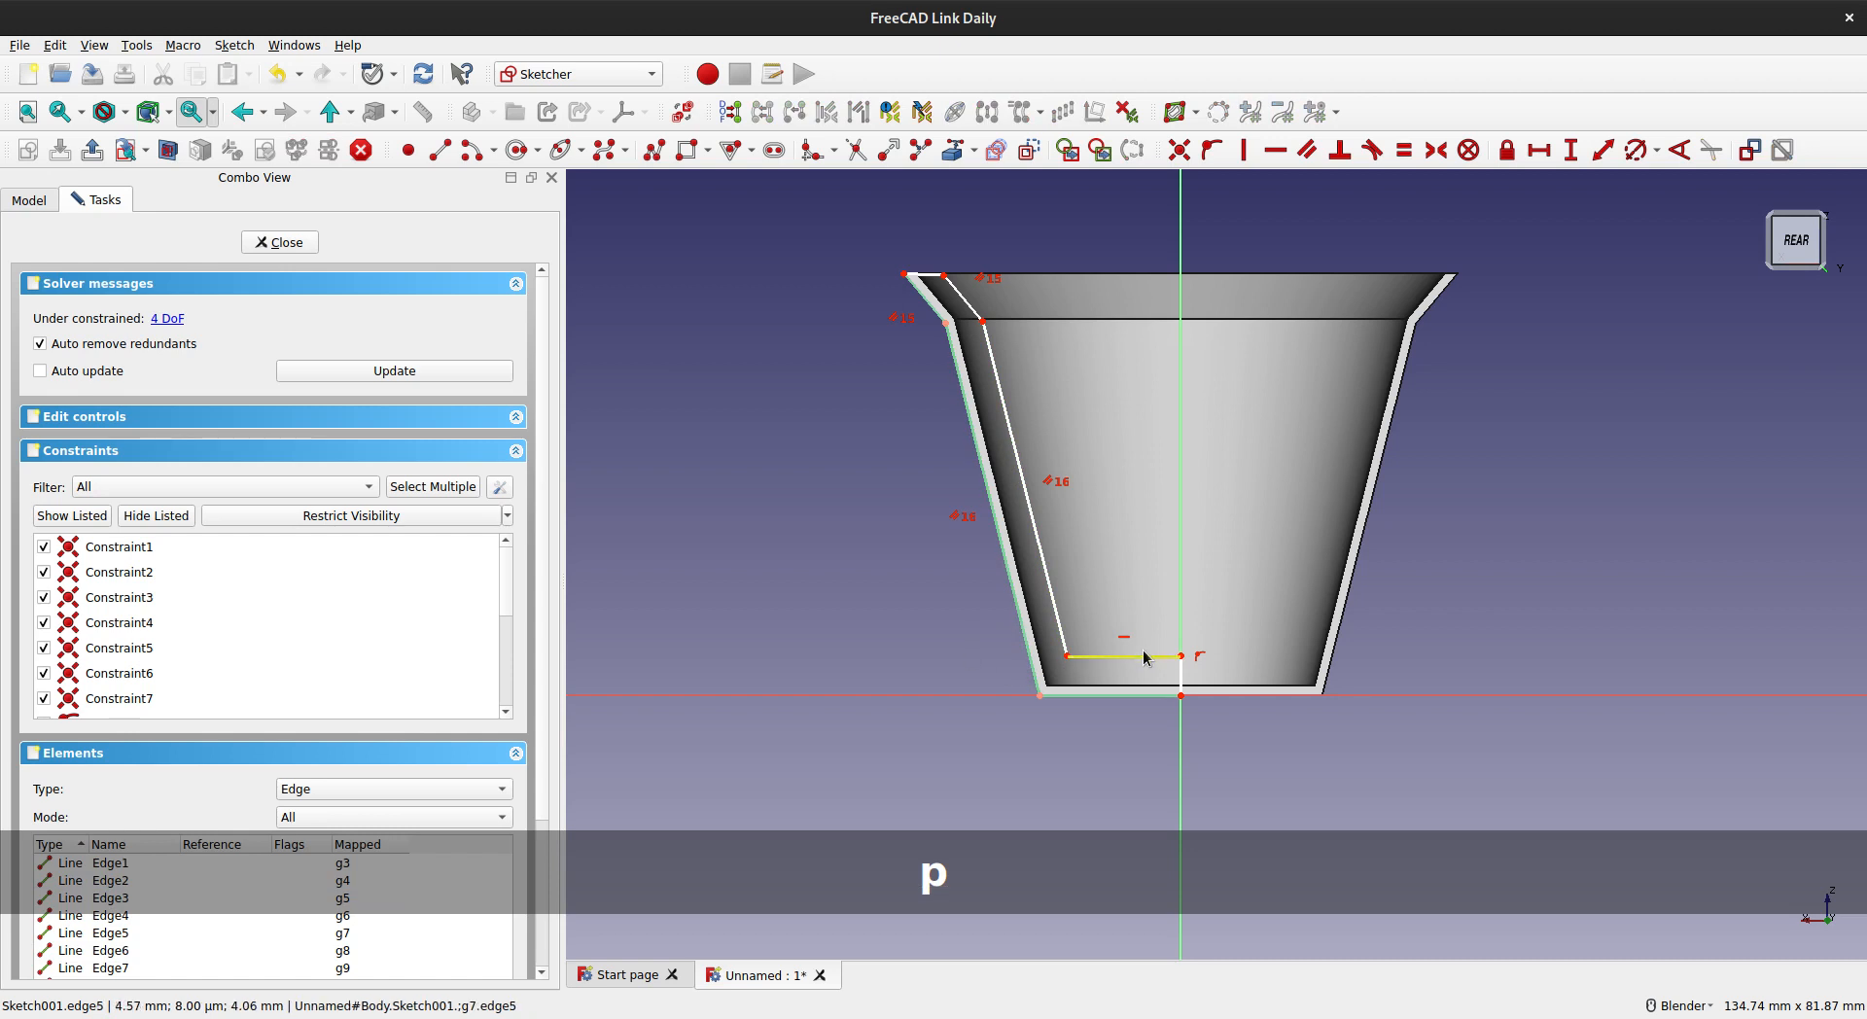
# - Constrain the short vertical line at the base to 3 mm and name the constraint width
pyautogui.click(1183, 681)
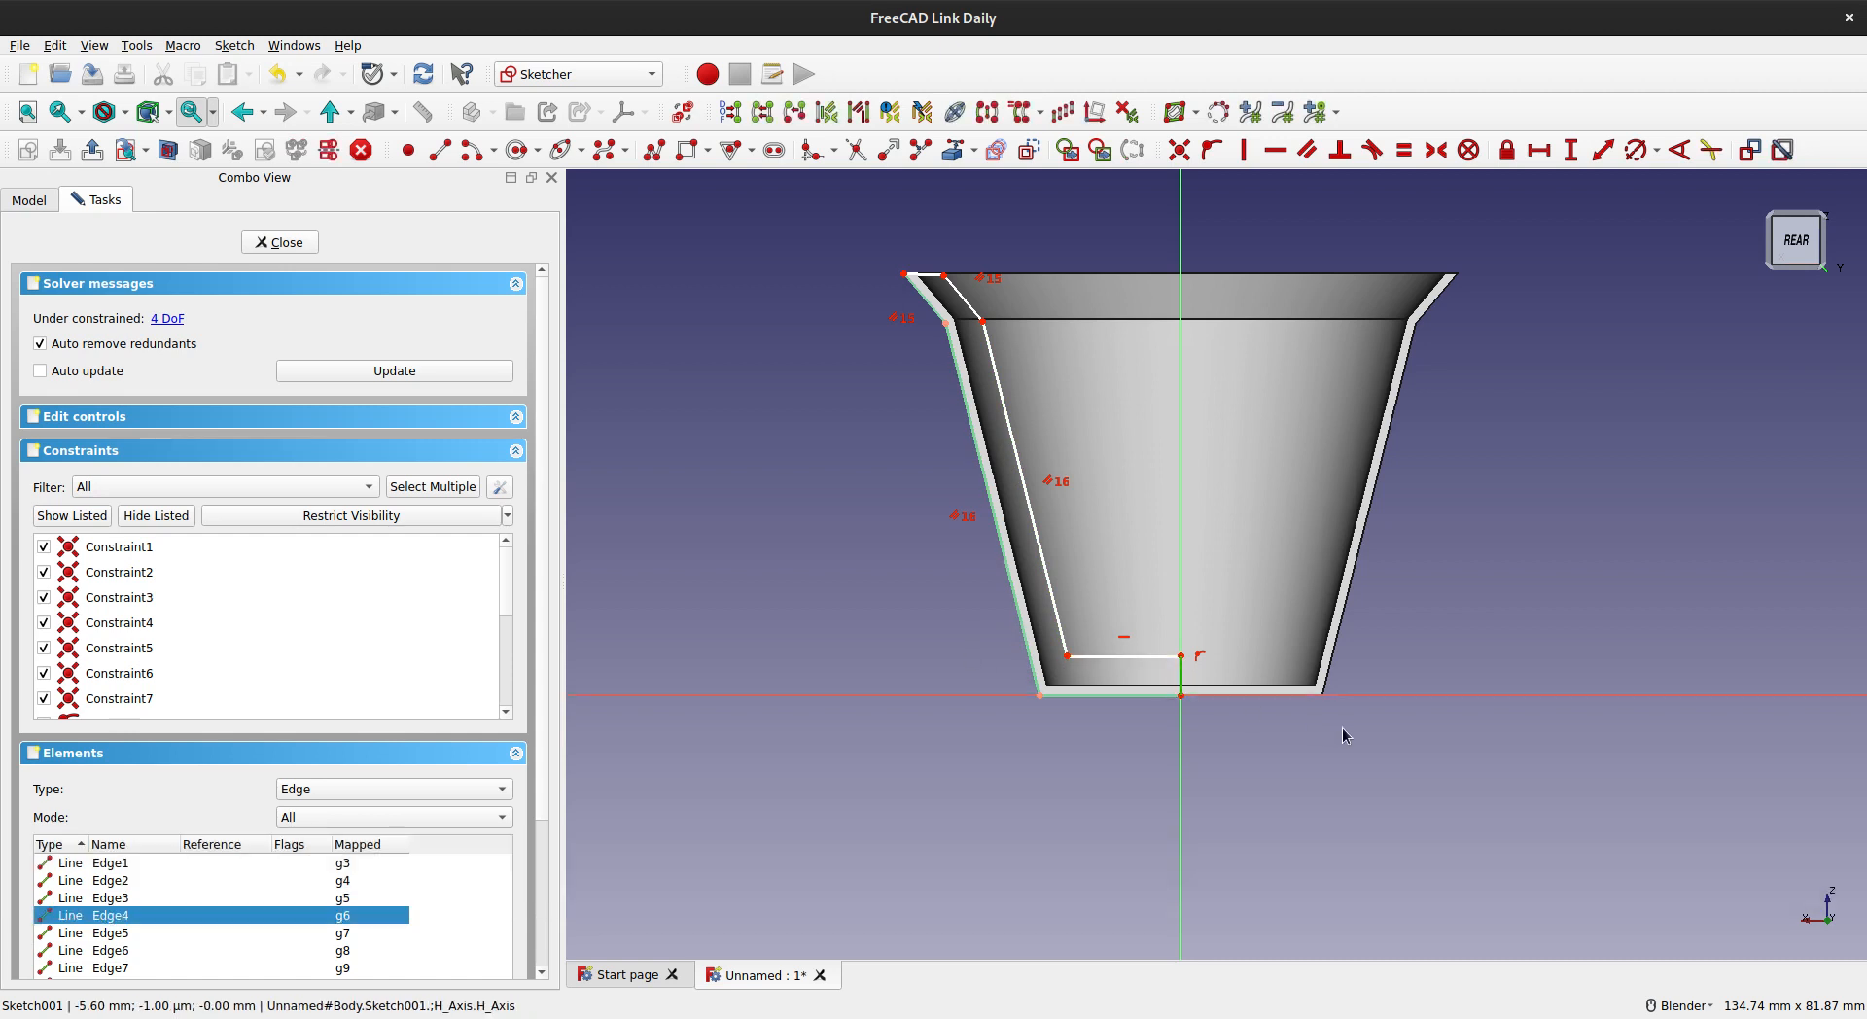
pyautogui.press('i')
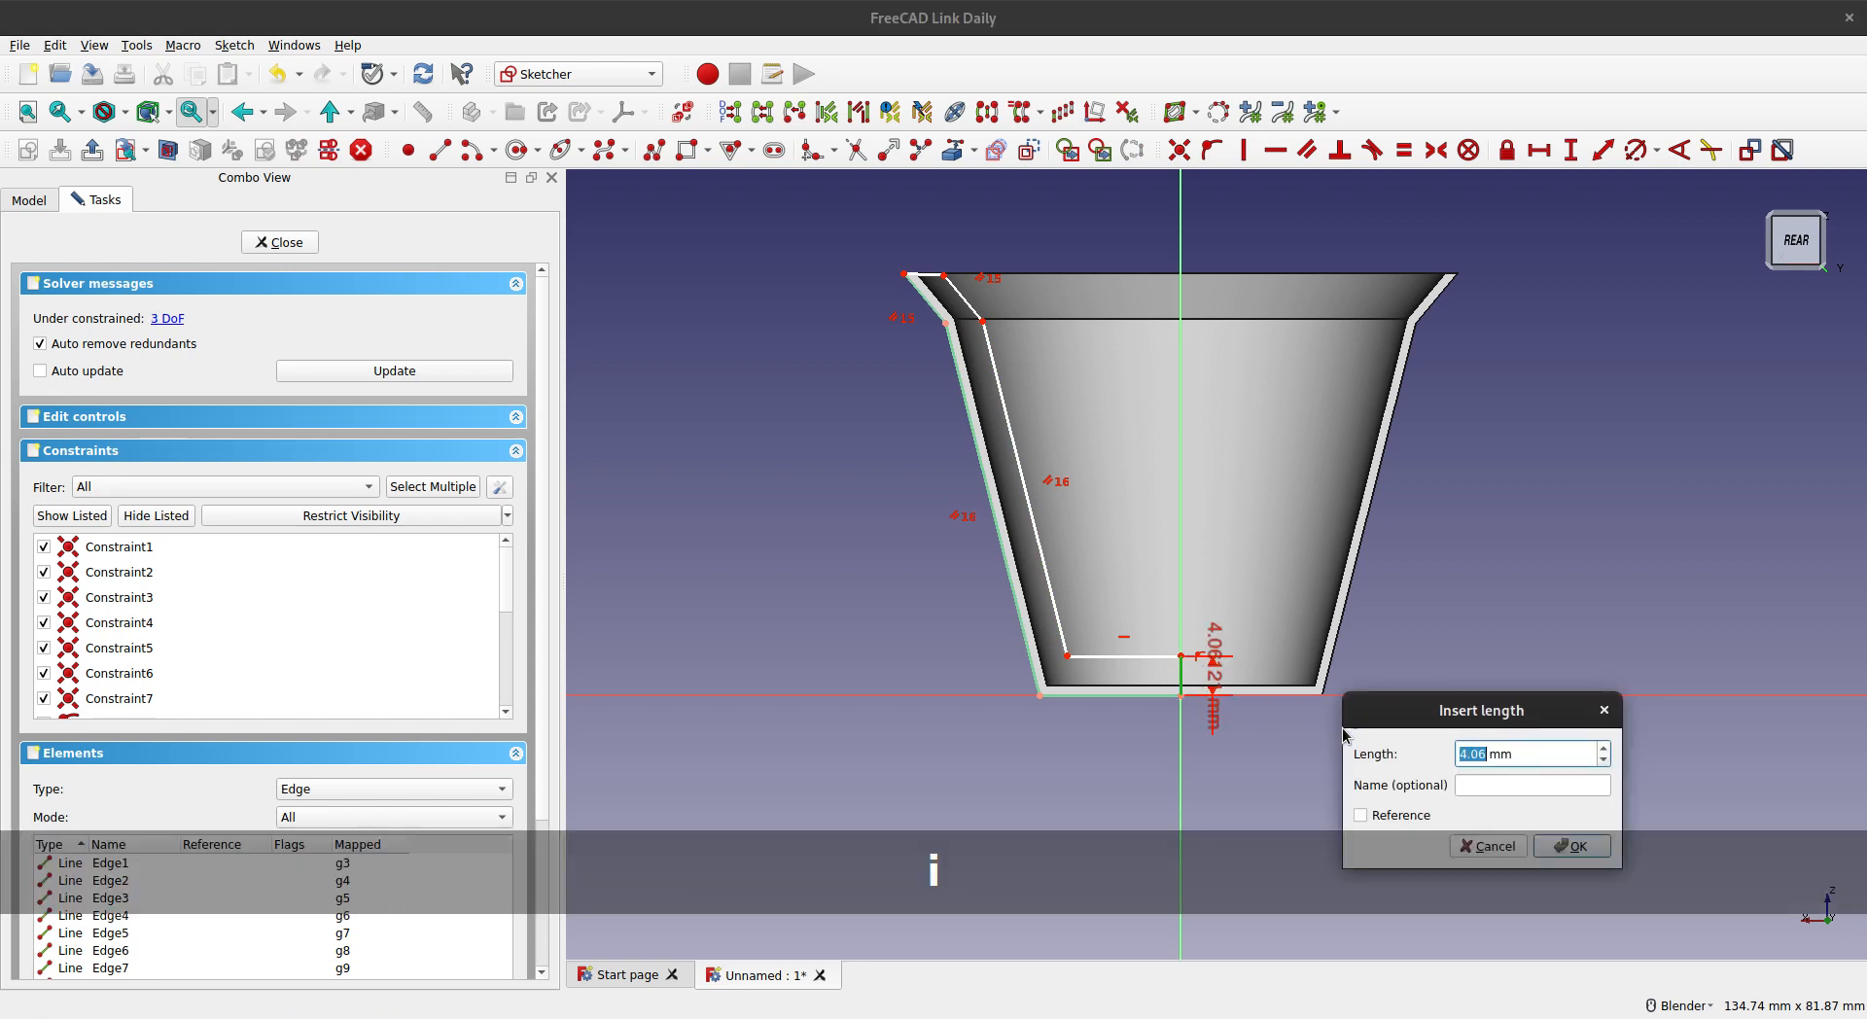
pyautogui.write('3')
pyautogui.click(1464, 784)
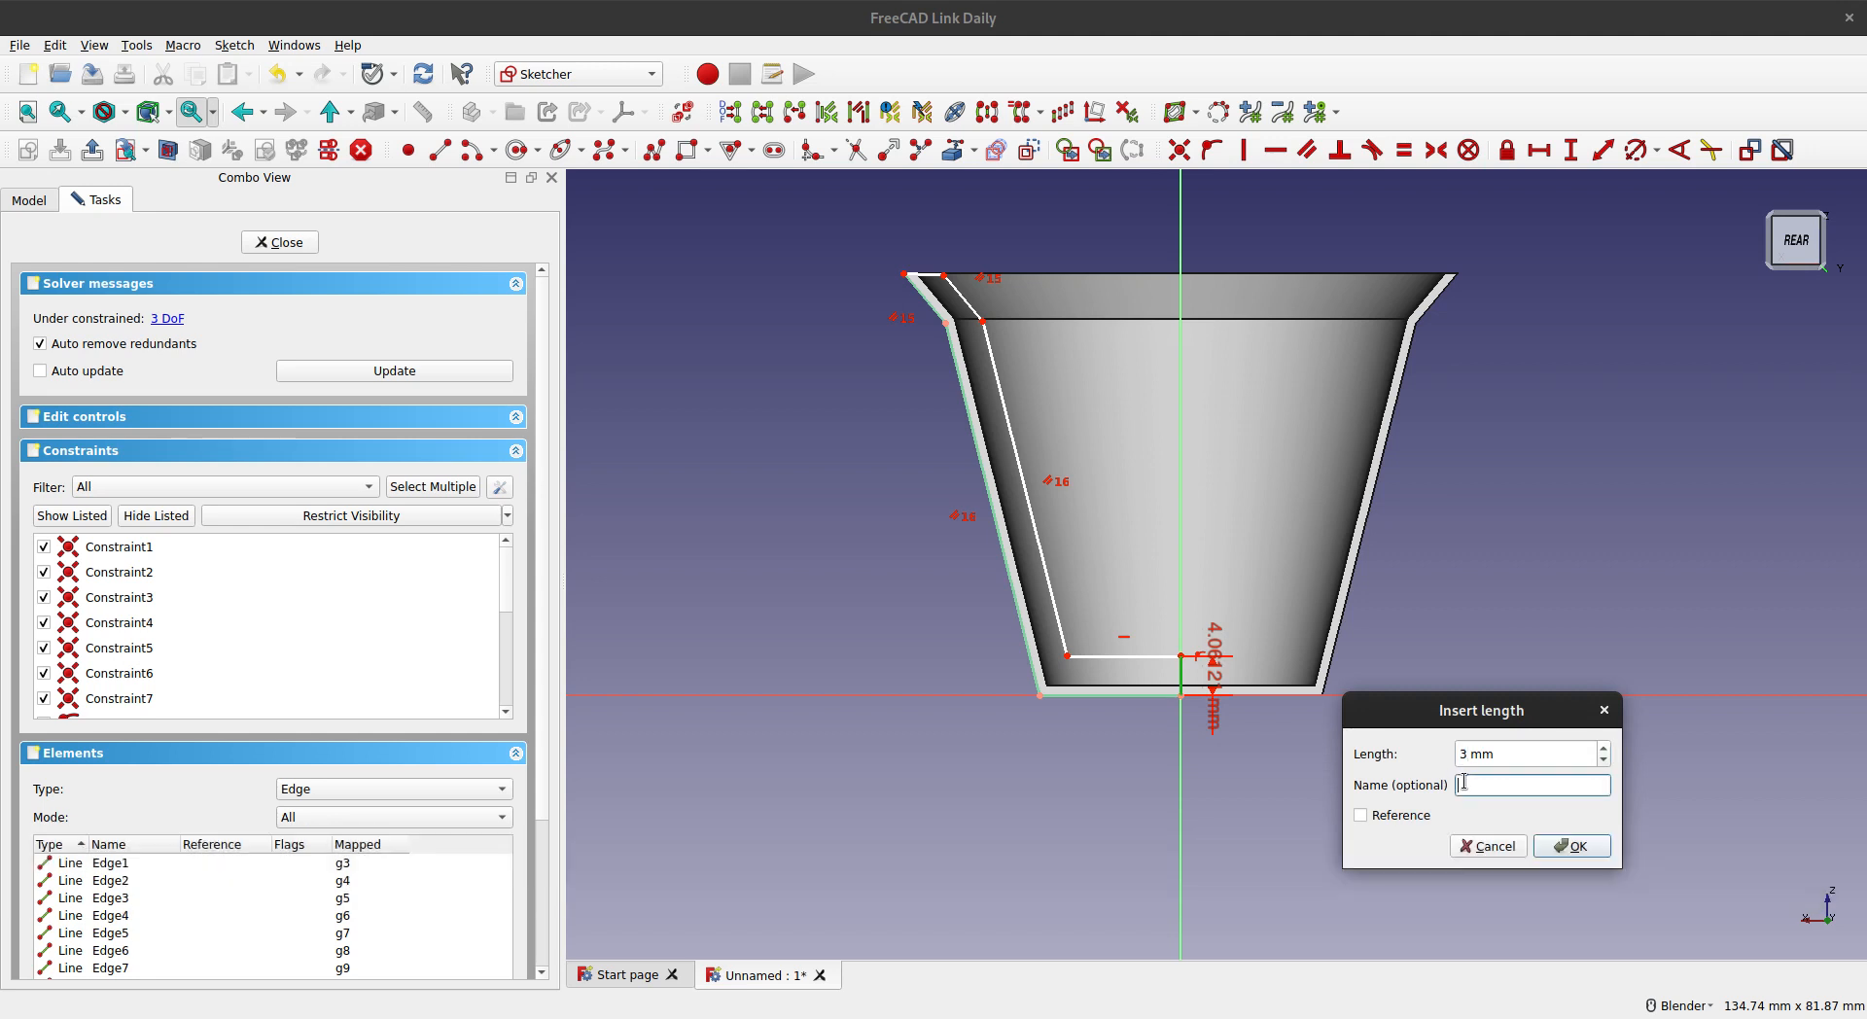
pyautogui.write('width')
pyautogui.press('Return')
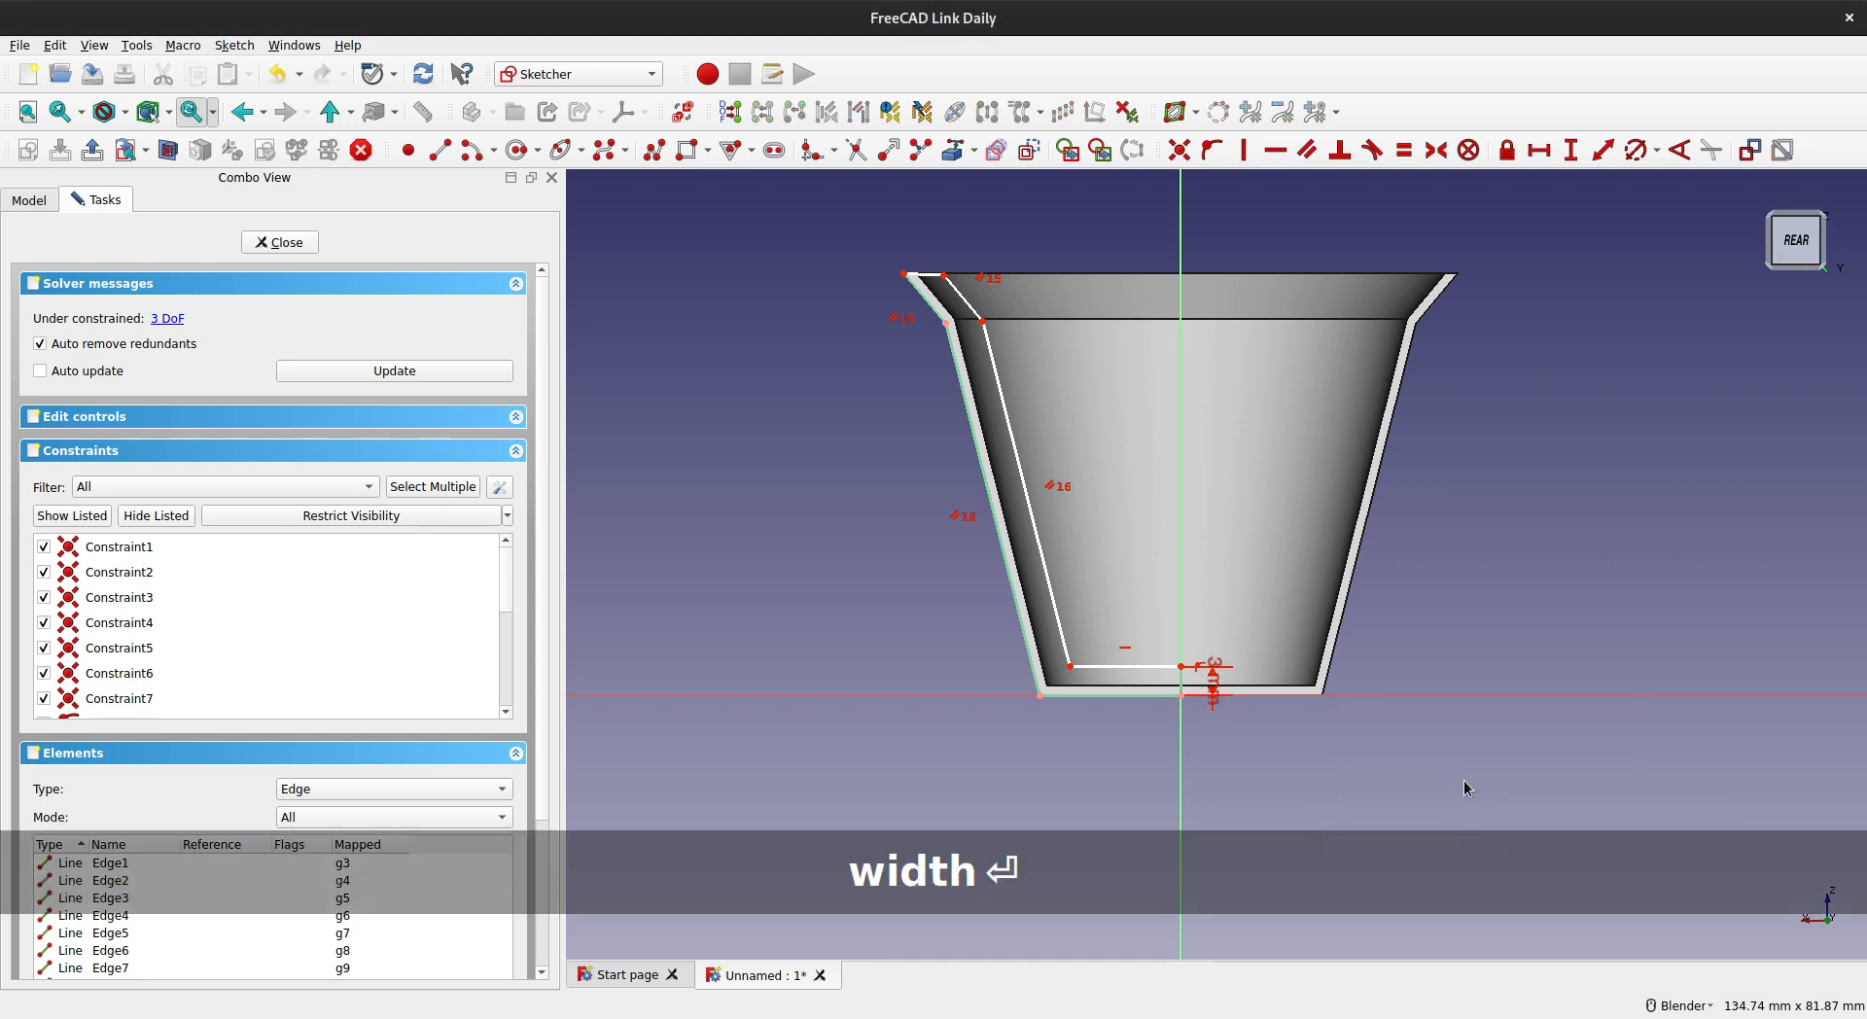
# - Constrain the distance from the inner base corner to the outer sidewall line with the expression Constraints.width
pyautogui.click(1070, 671)
pyautogui.click(1047, 702)
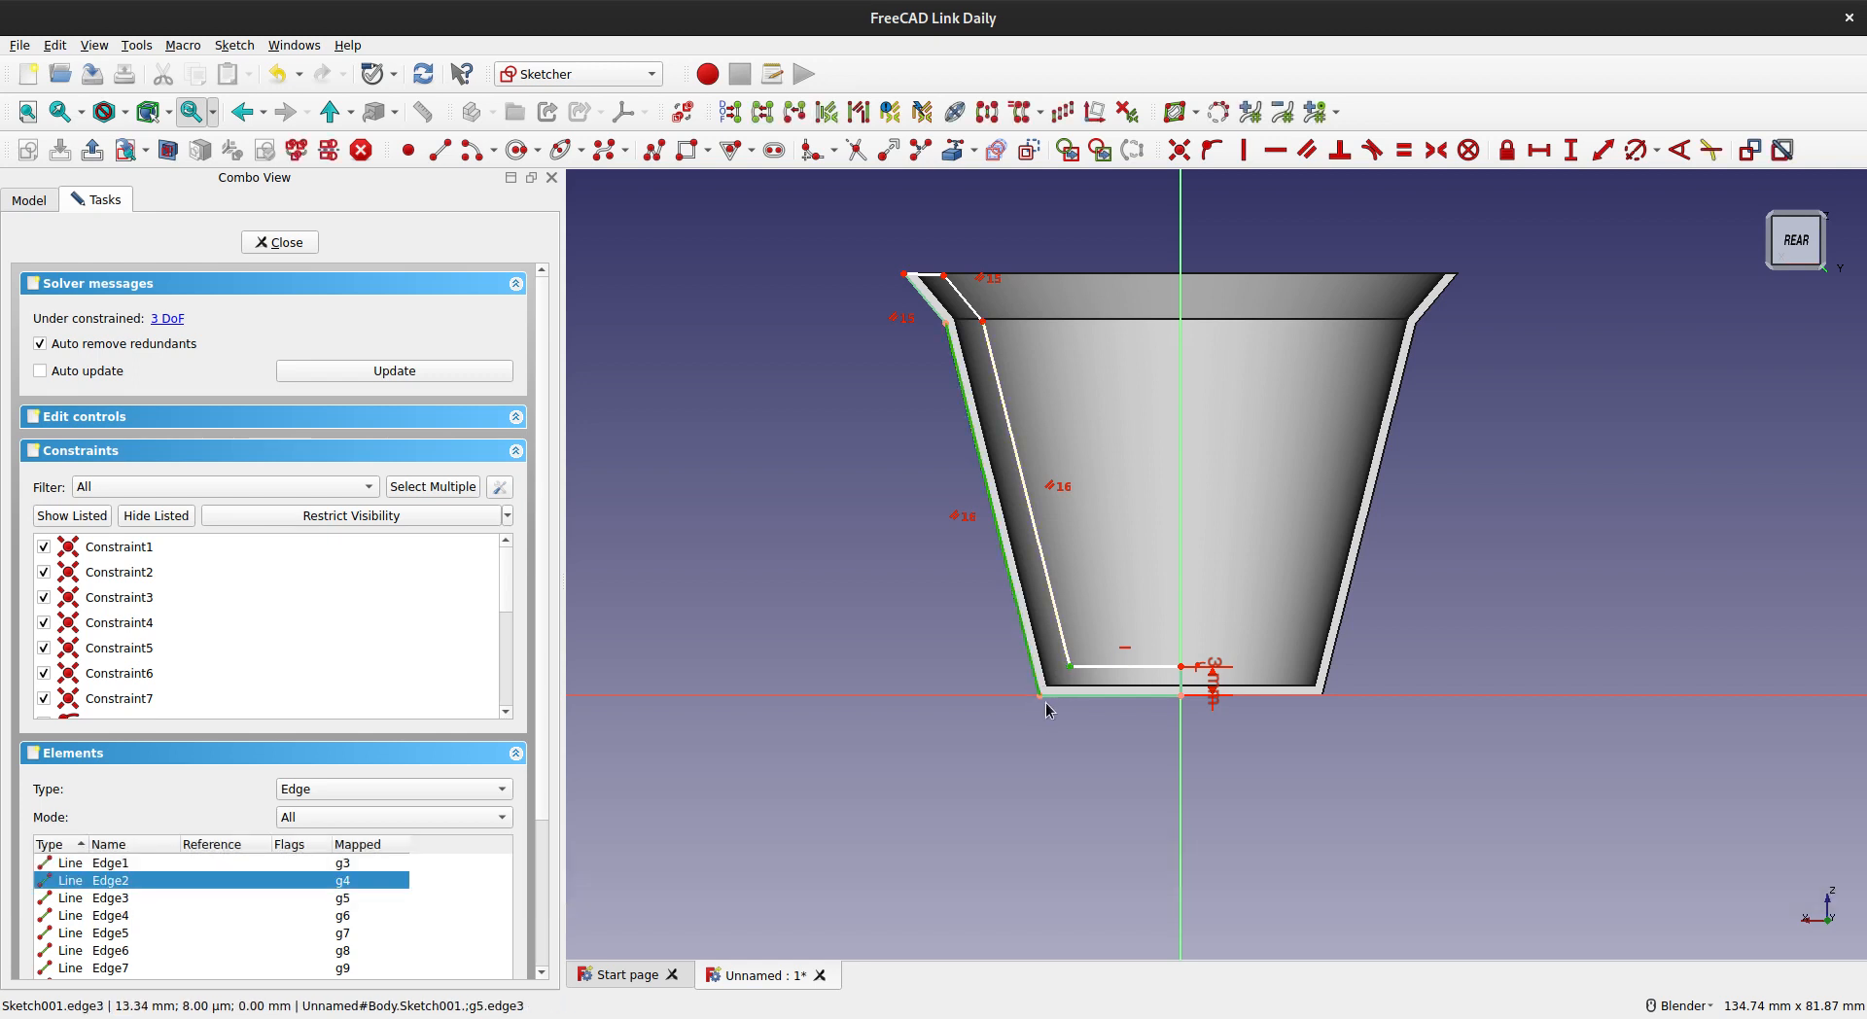
pyautogui.press('k')
pyautogui.press('d')
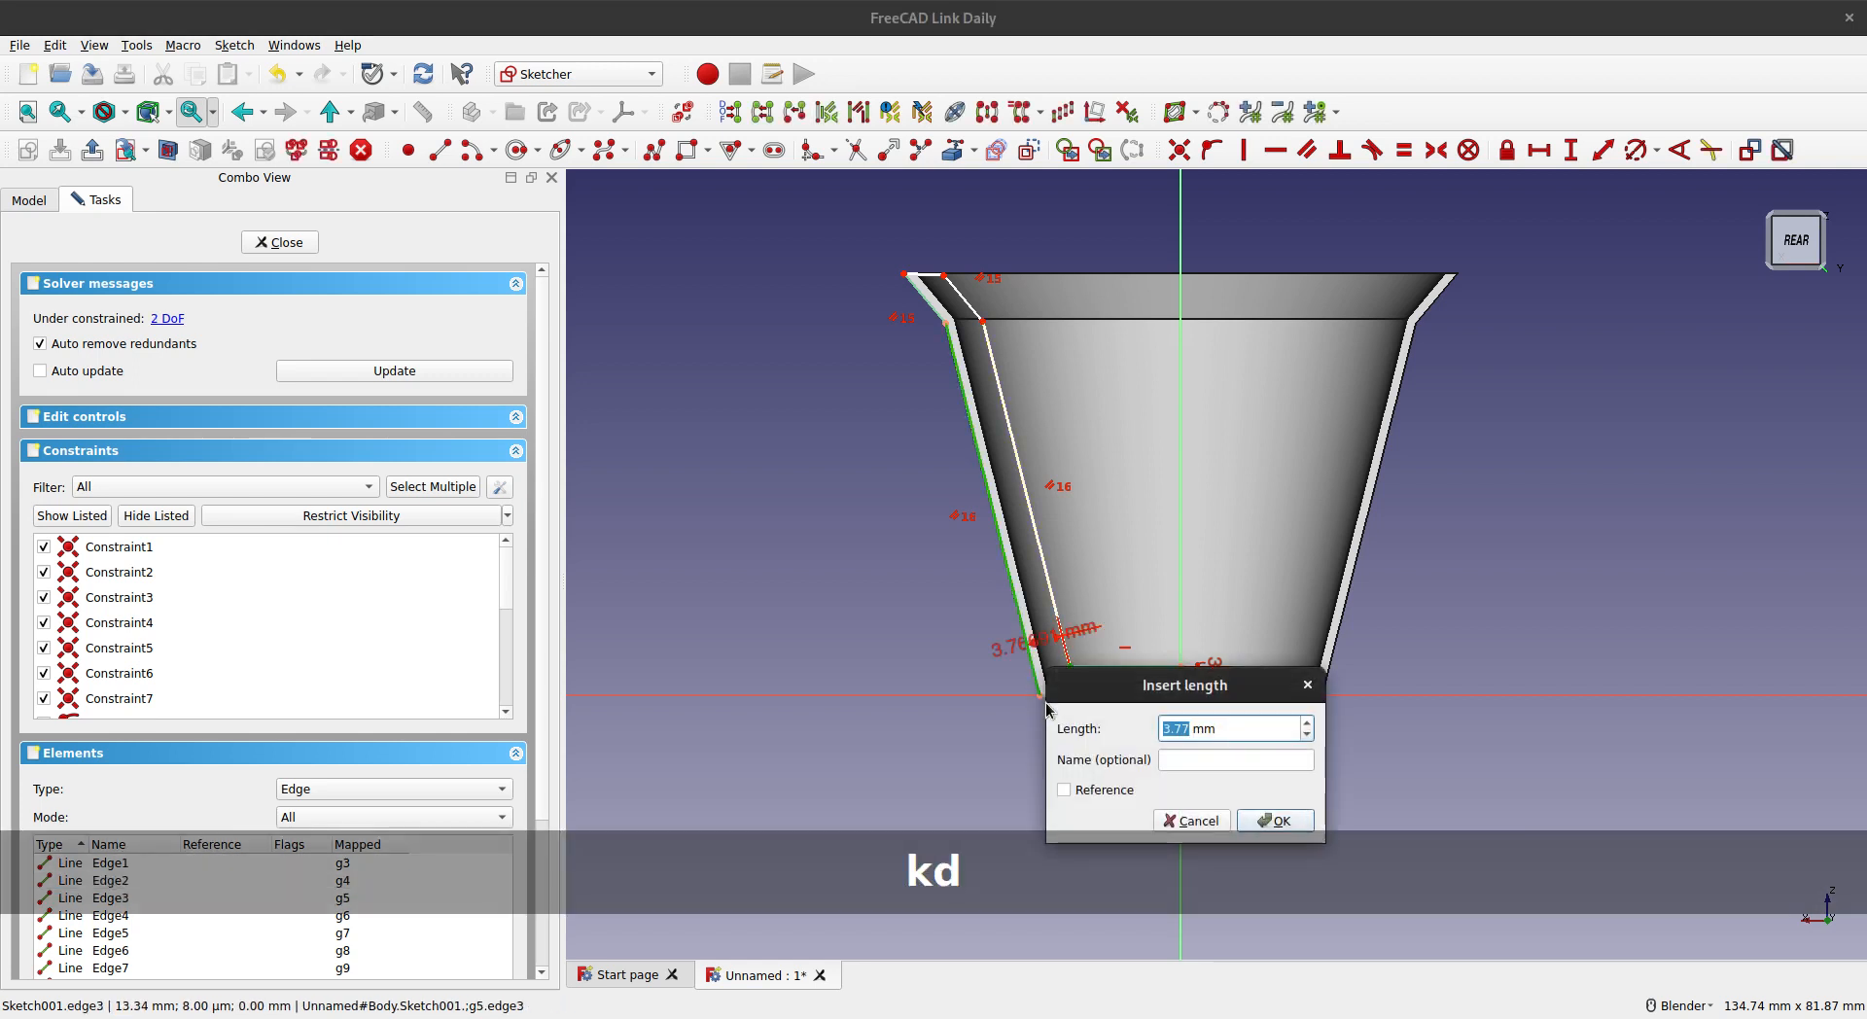
pyautogui.press('=')
pyautogui.write('Con')
pyautogui.press('Tab')
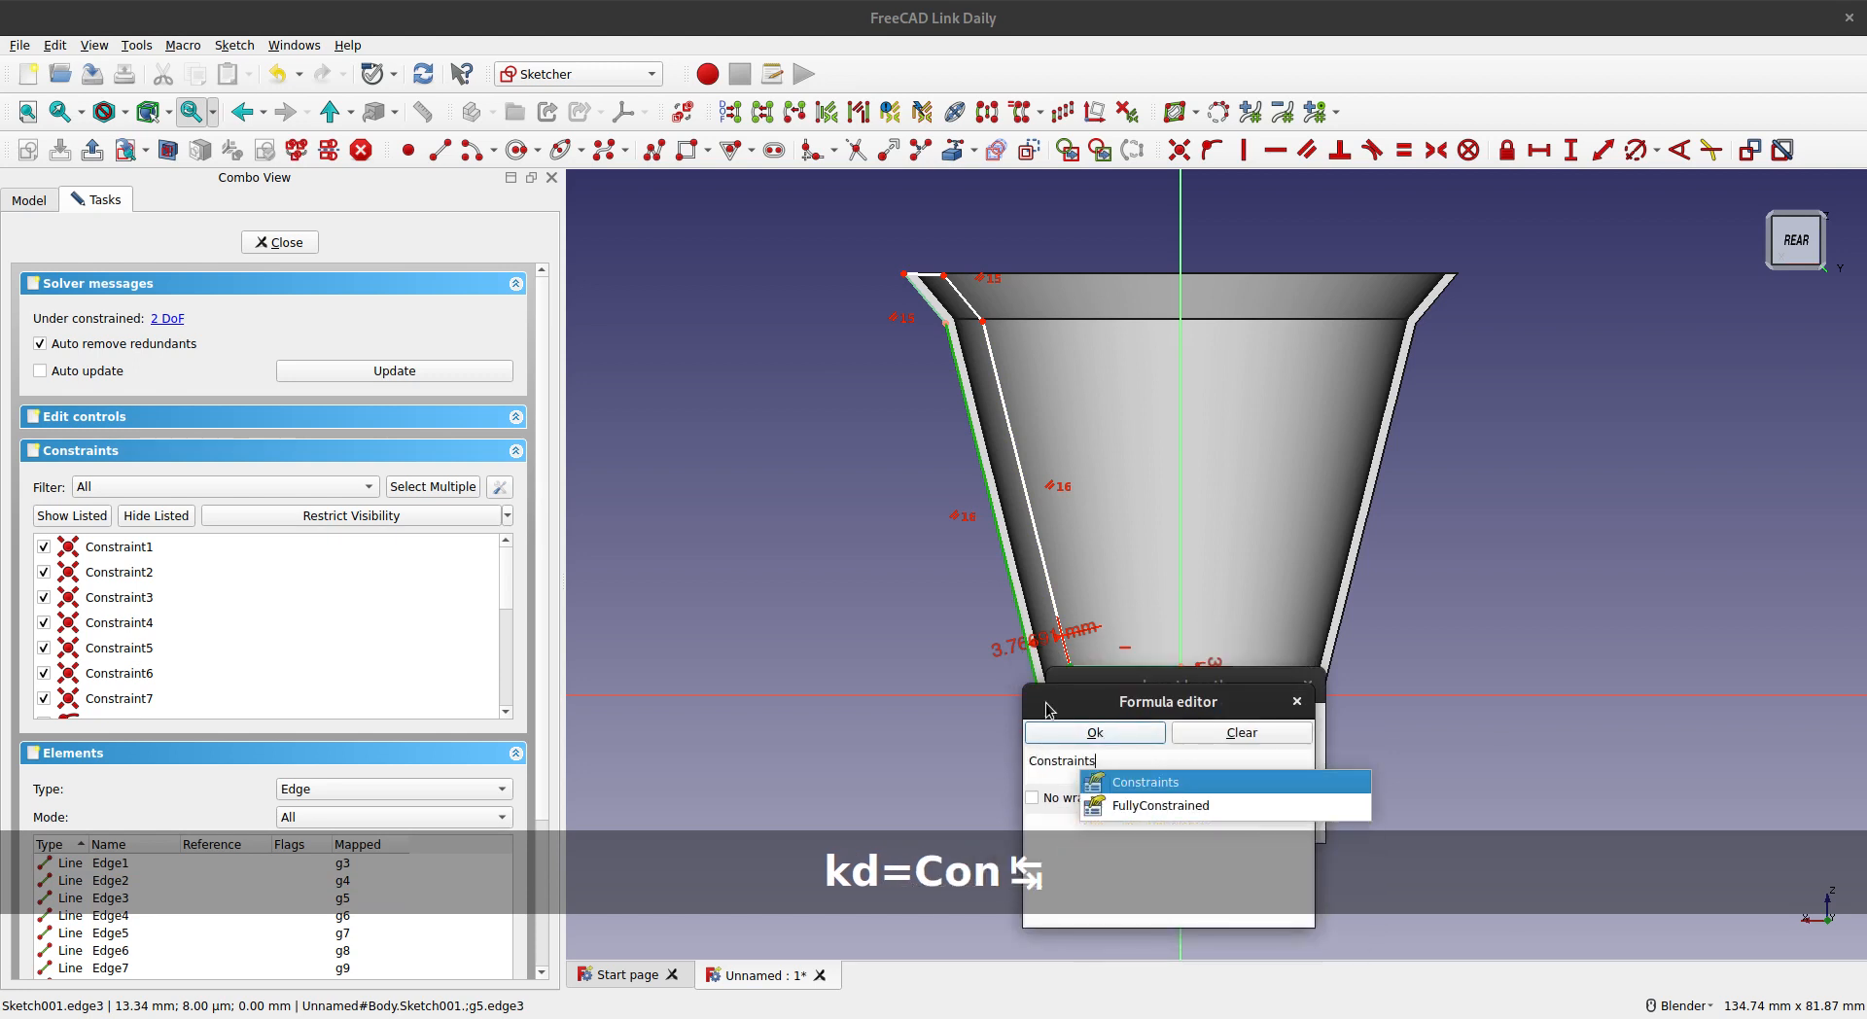
pyautogui.write('.wi')
pyautogui.press('Tab')
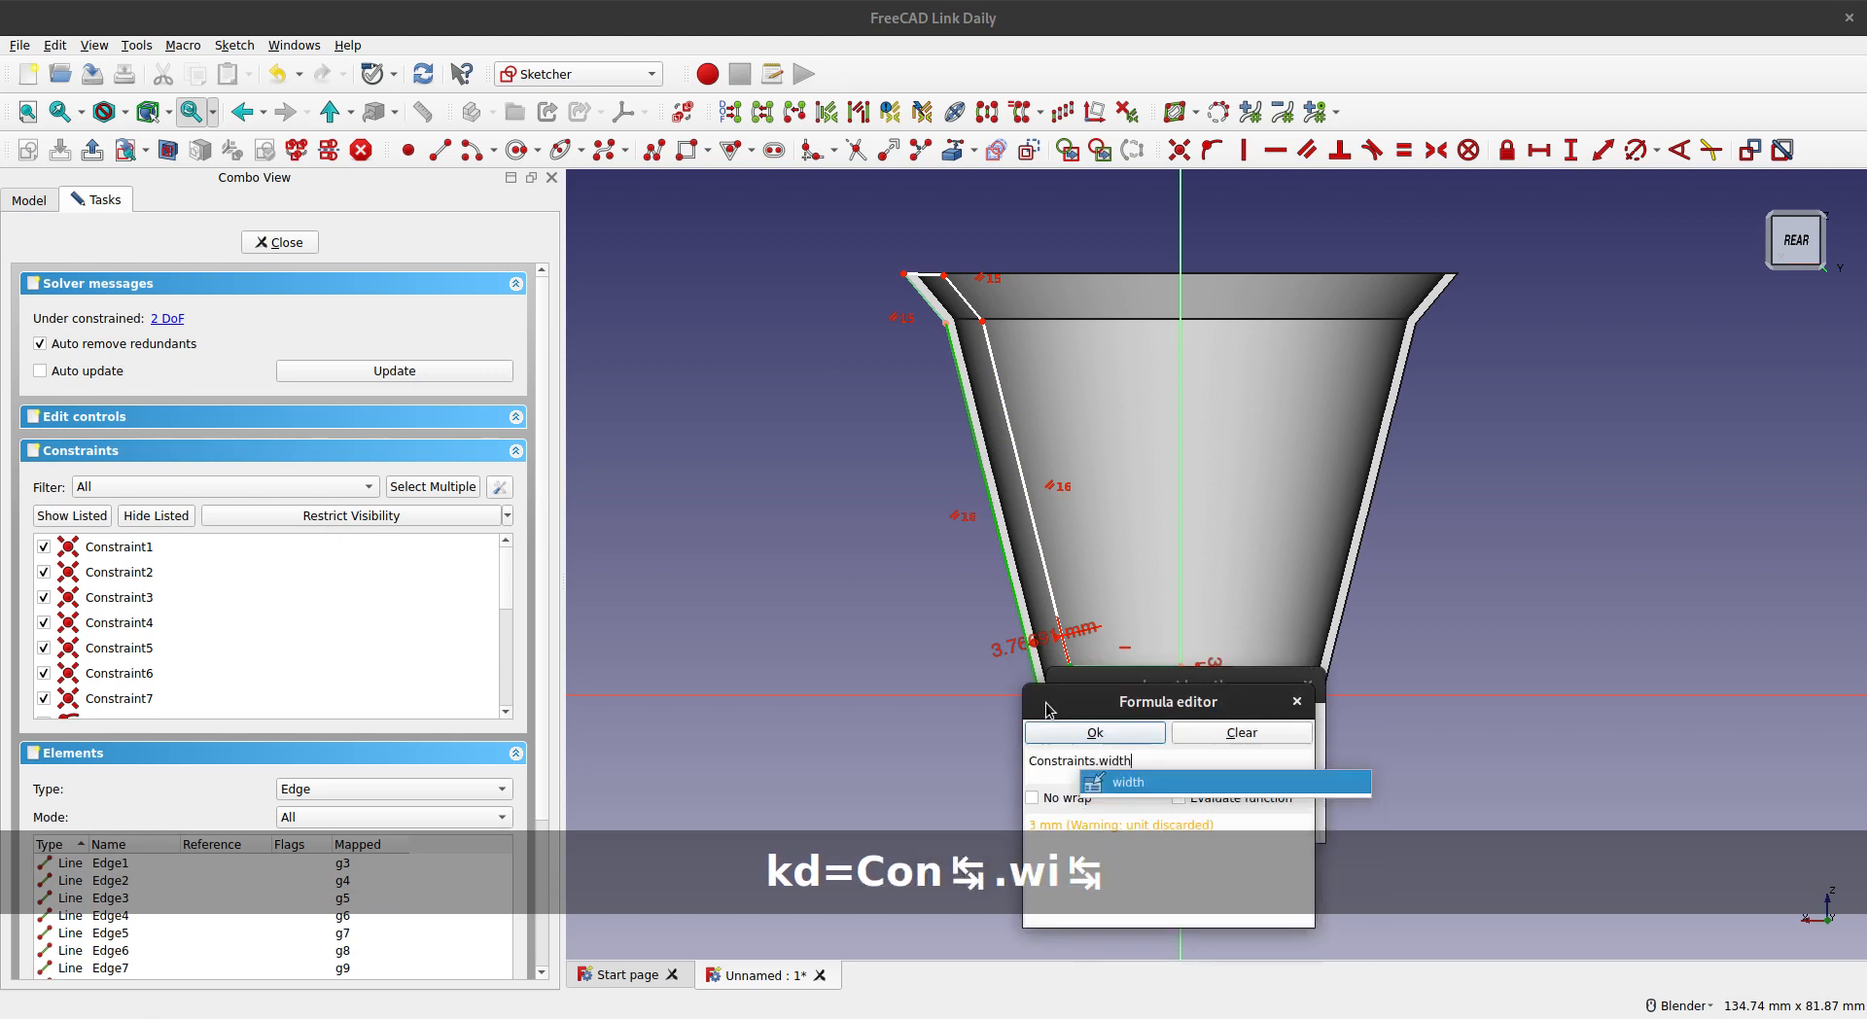
pyautogui.click(1117, 735)
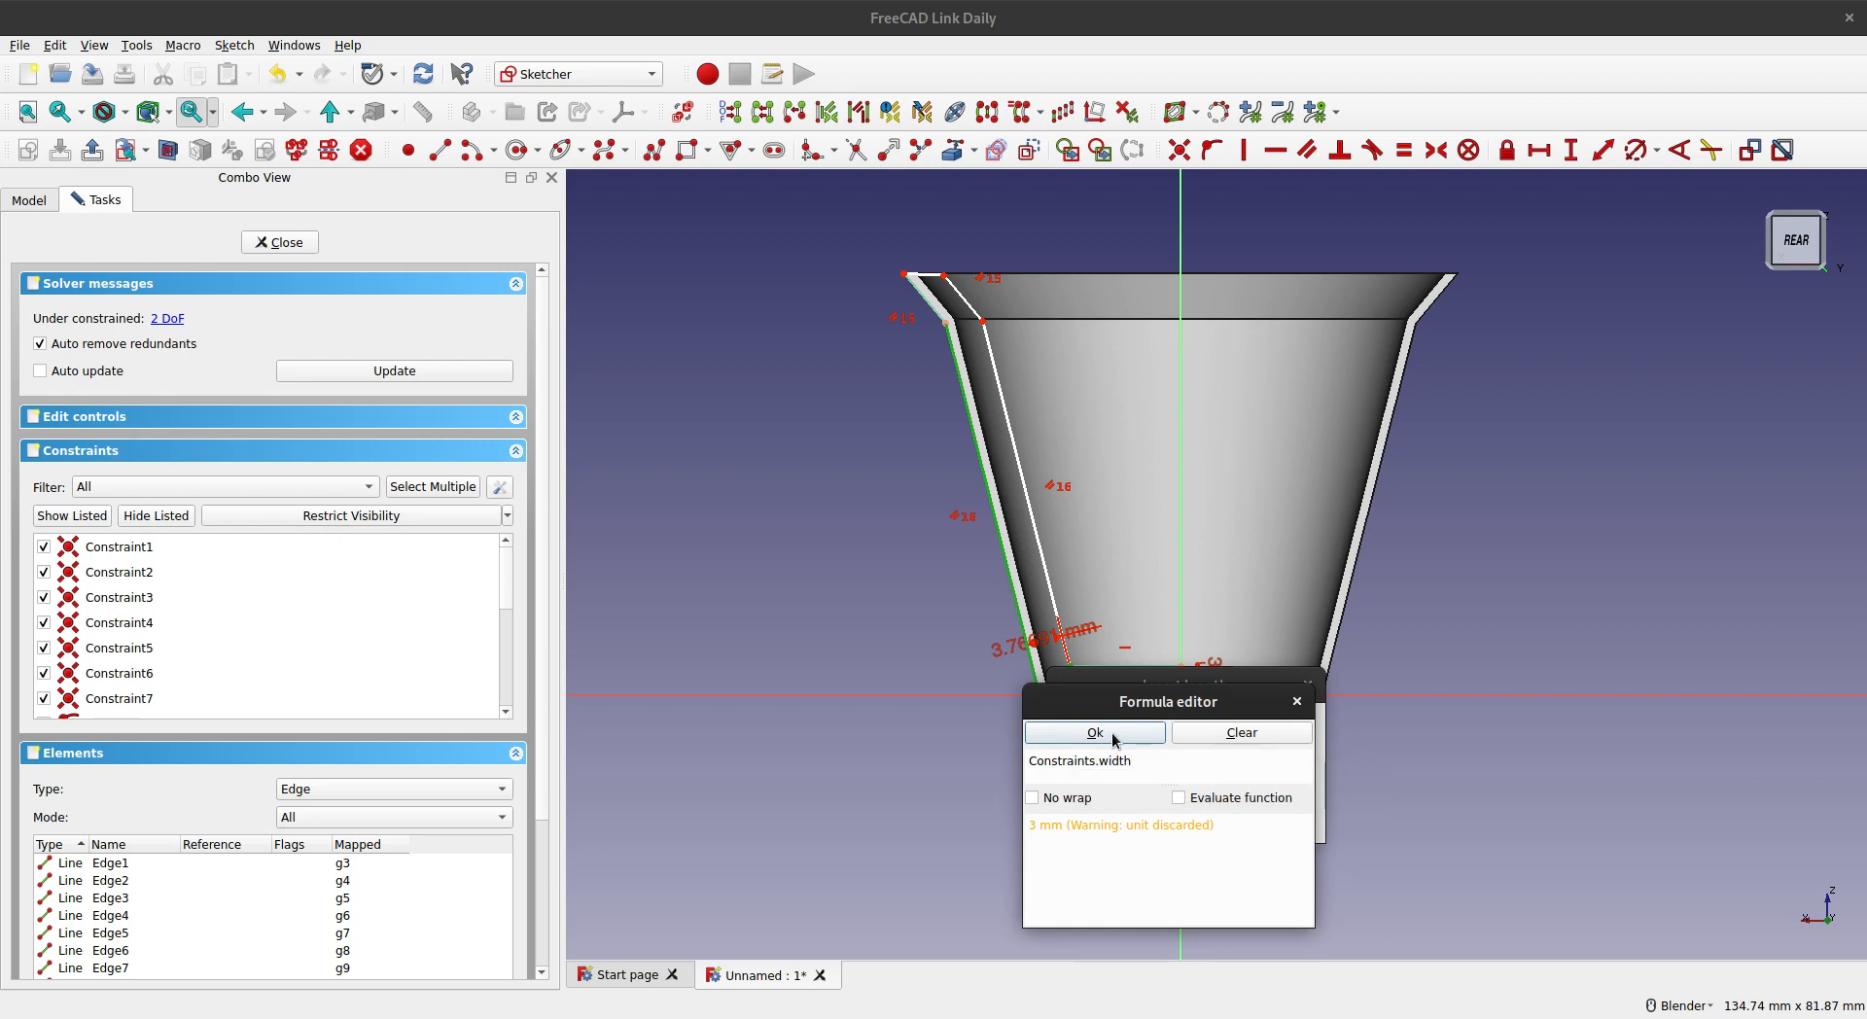
pyautogui.click(1115, 736)
pyautogui.click(1252, 822)
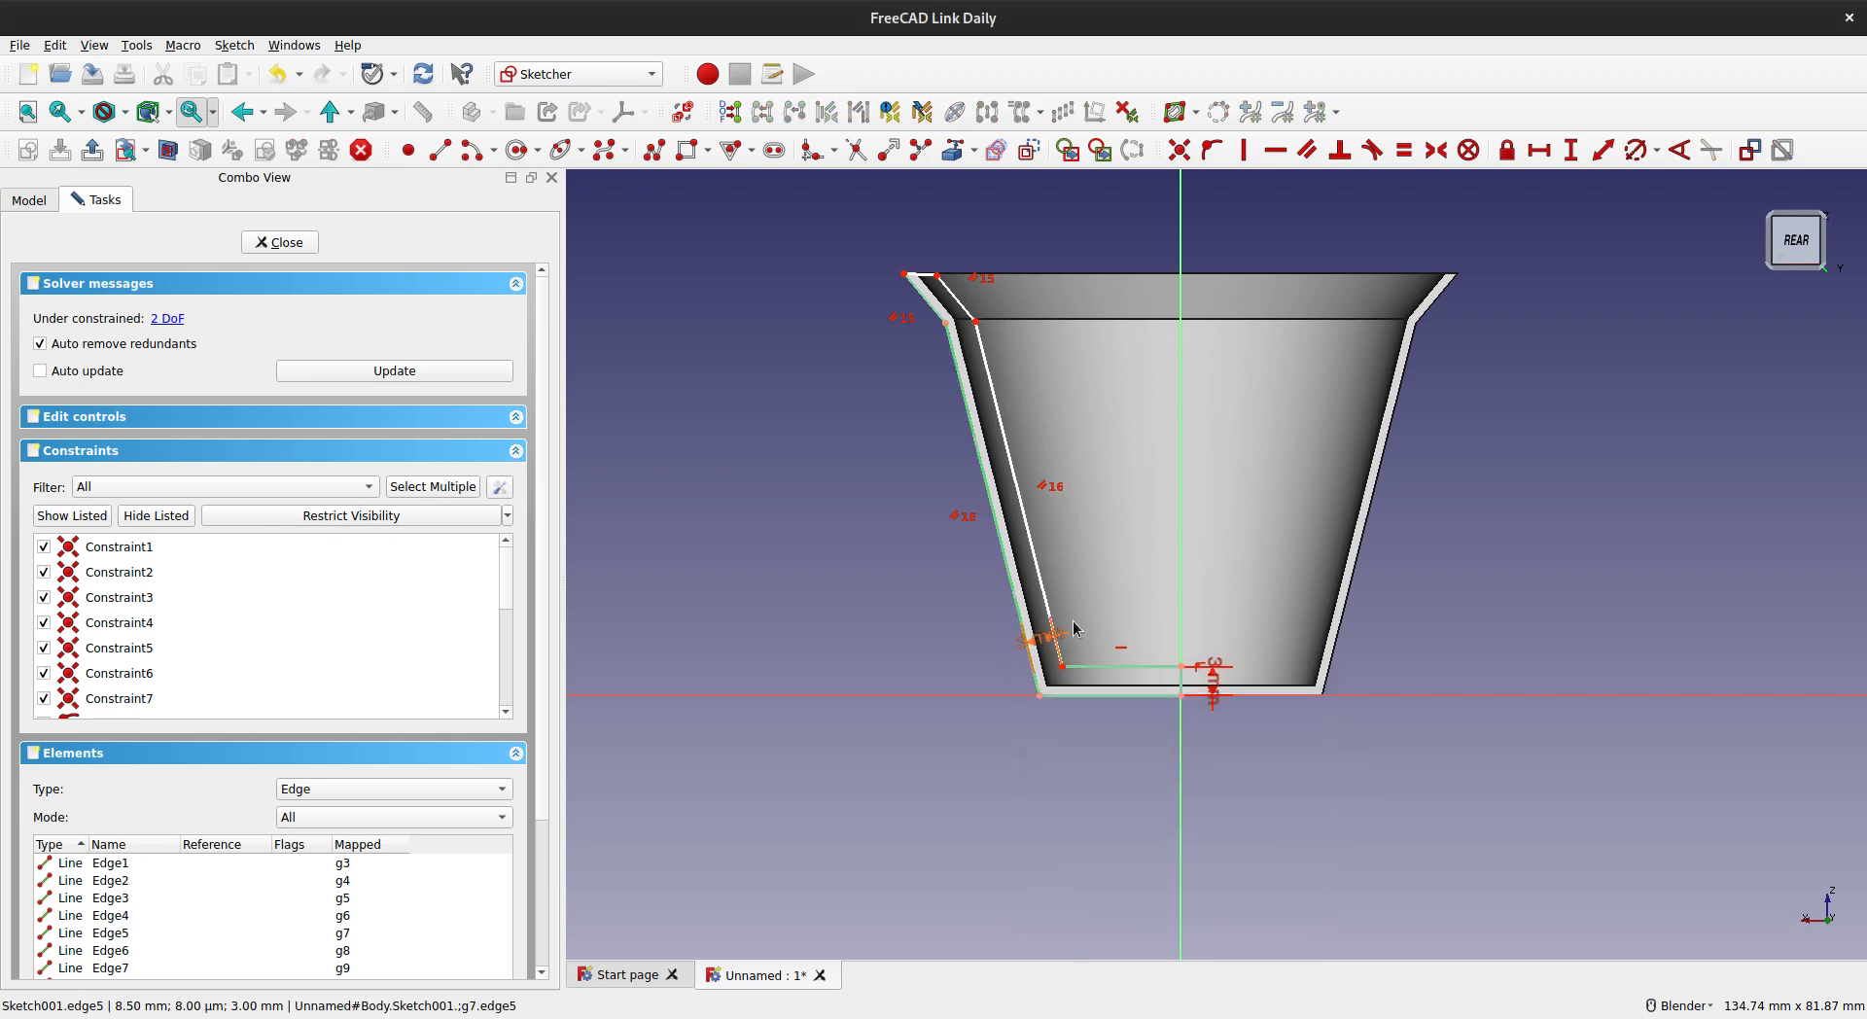
# - Constrain the distance from the outer flare corner to the inner flare line with the expression Constraints.width
pyautogui.click(948, 322)
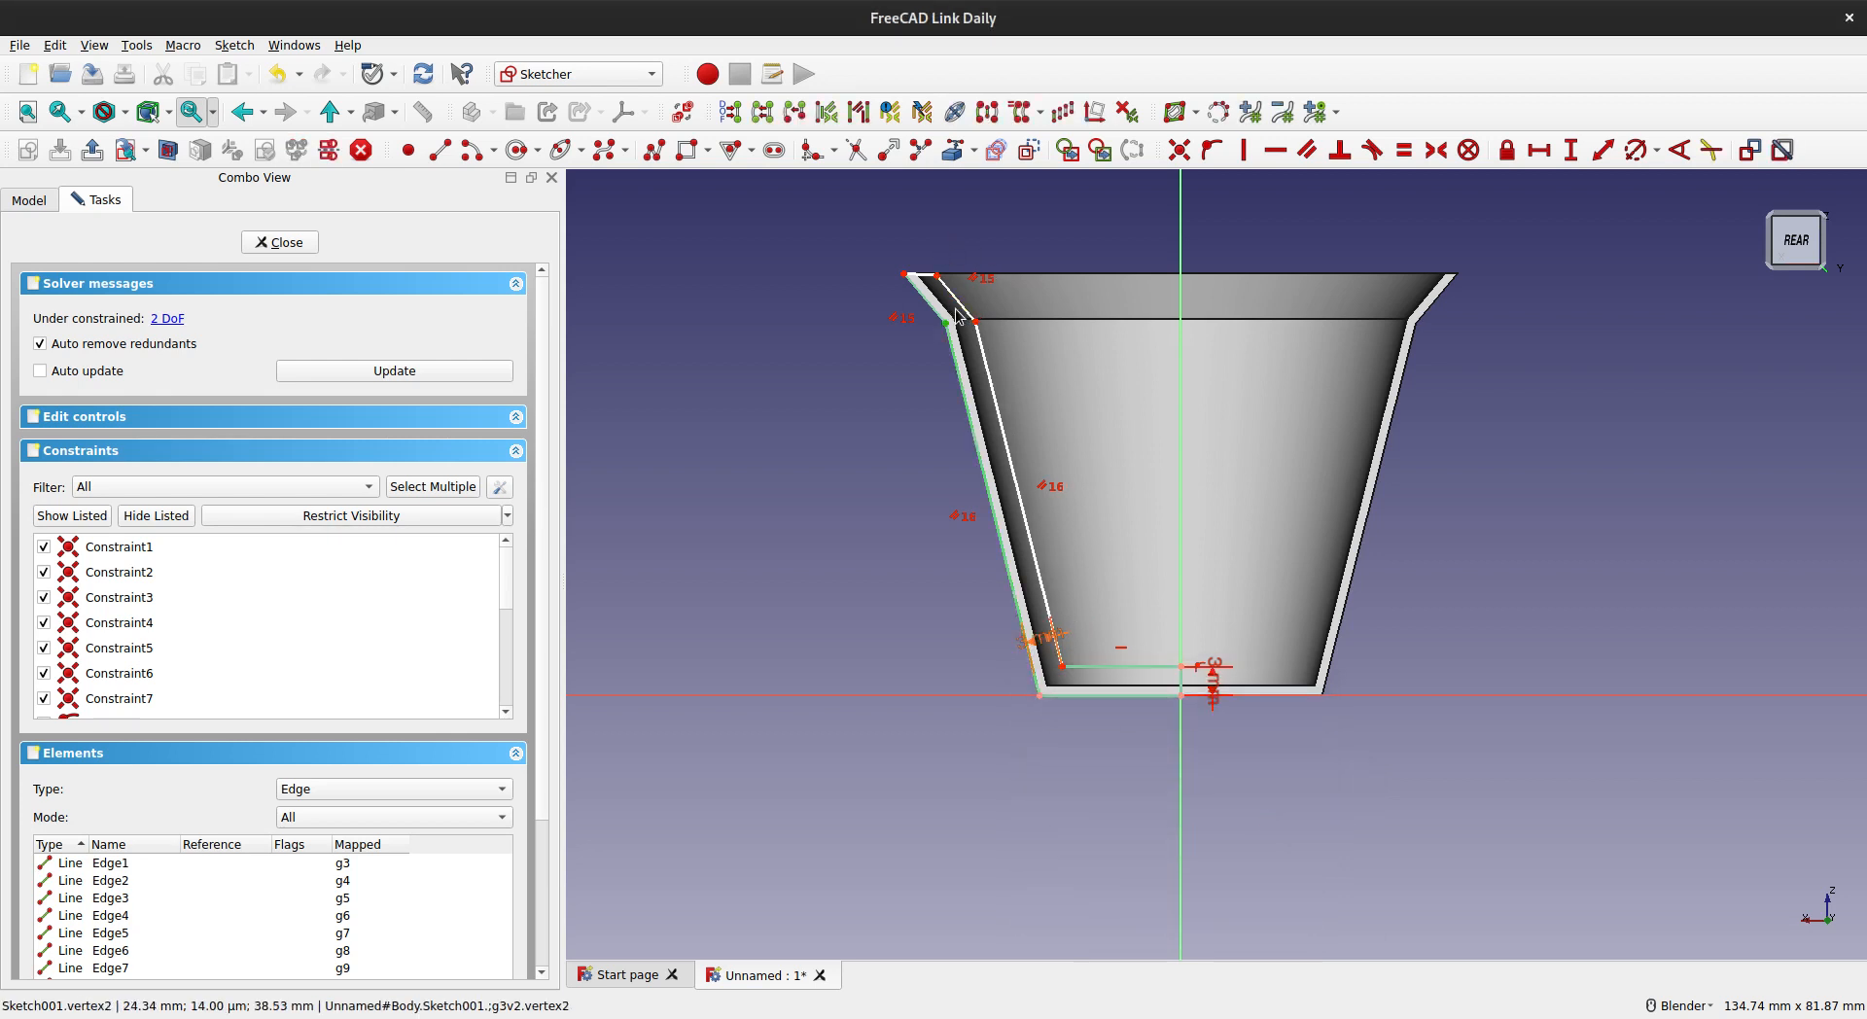
pyautogui.click(961, 312)
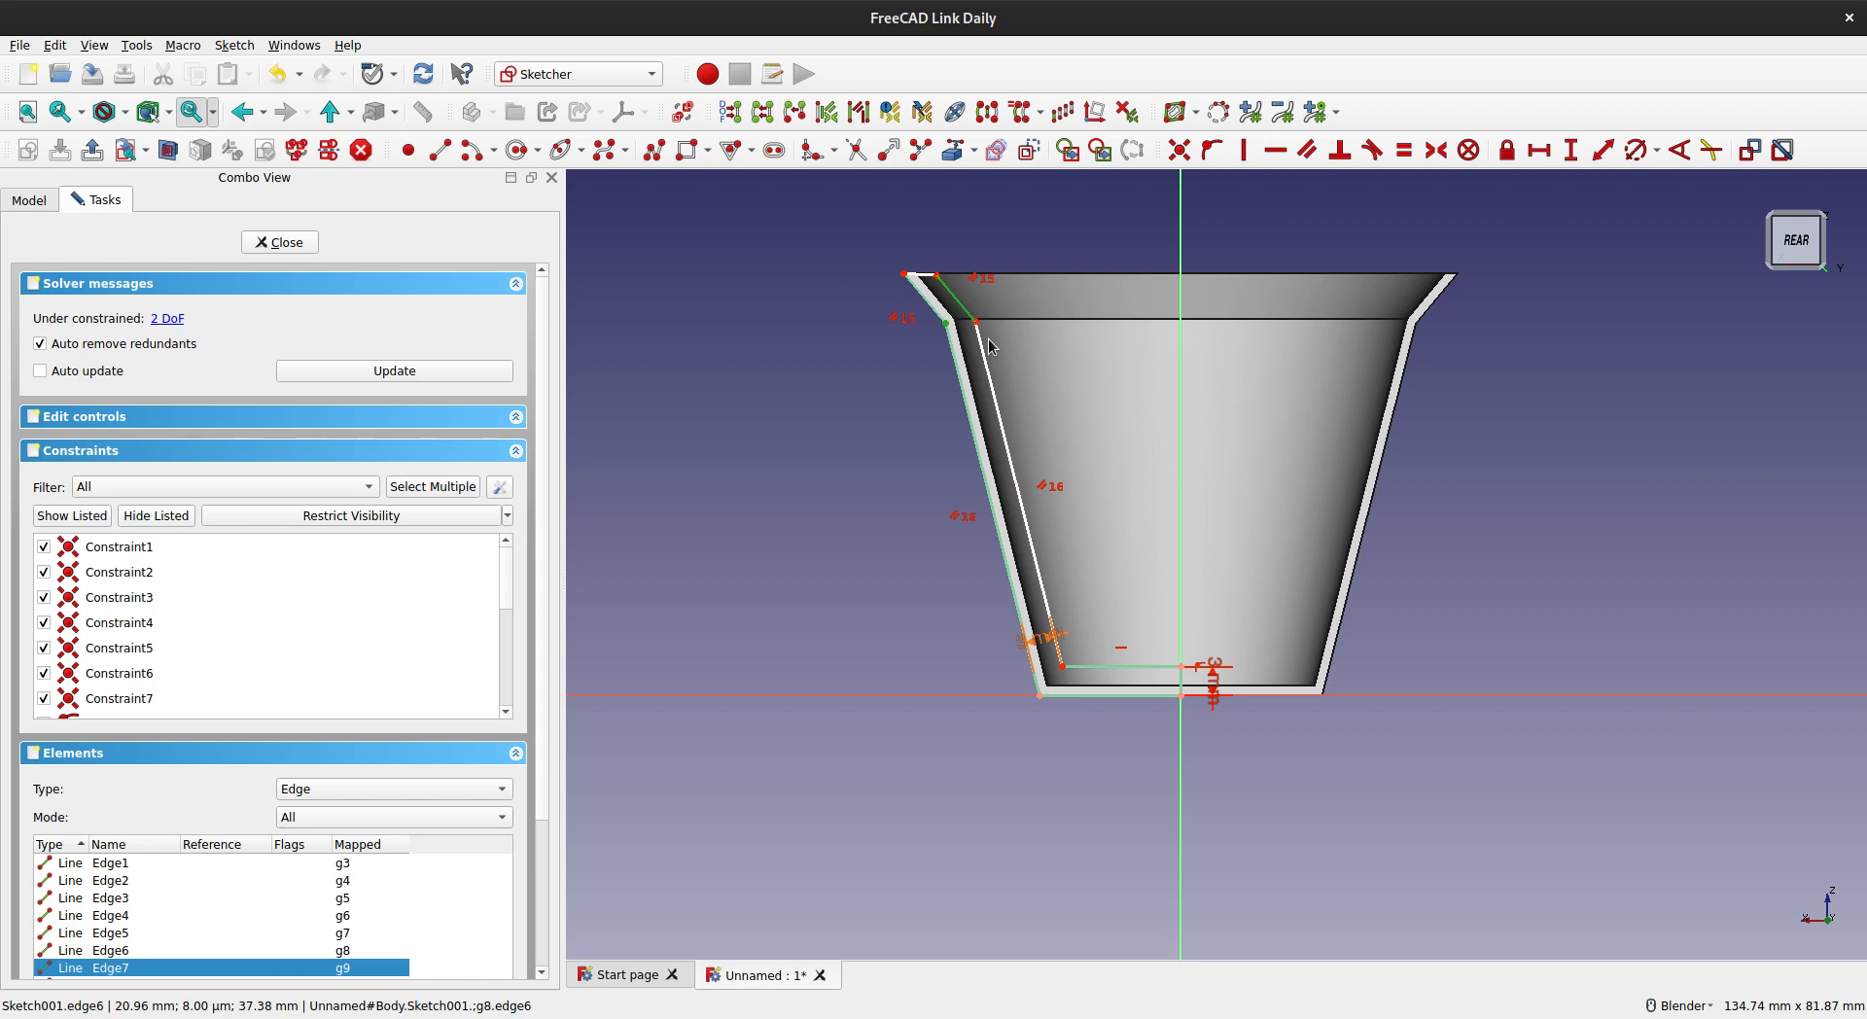
pyautogui.press('k')
pyautogui.press('d')
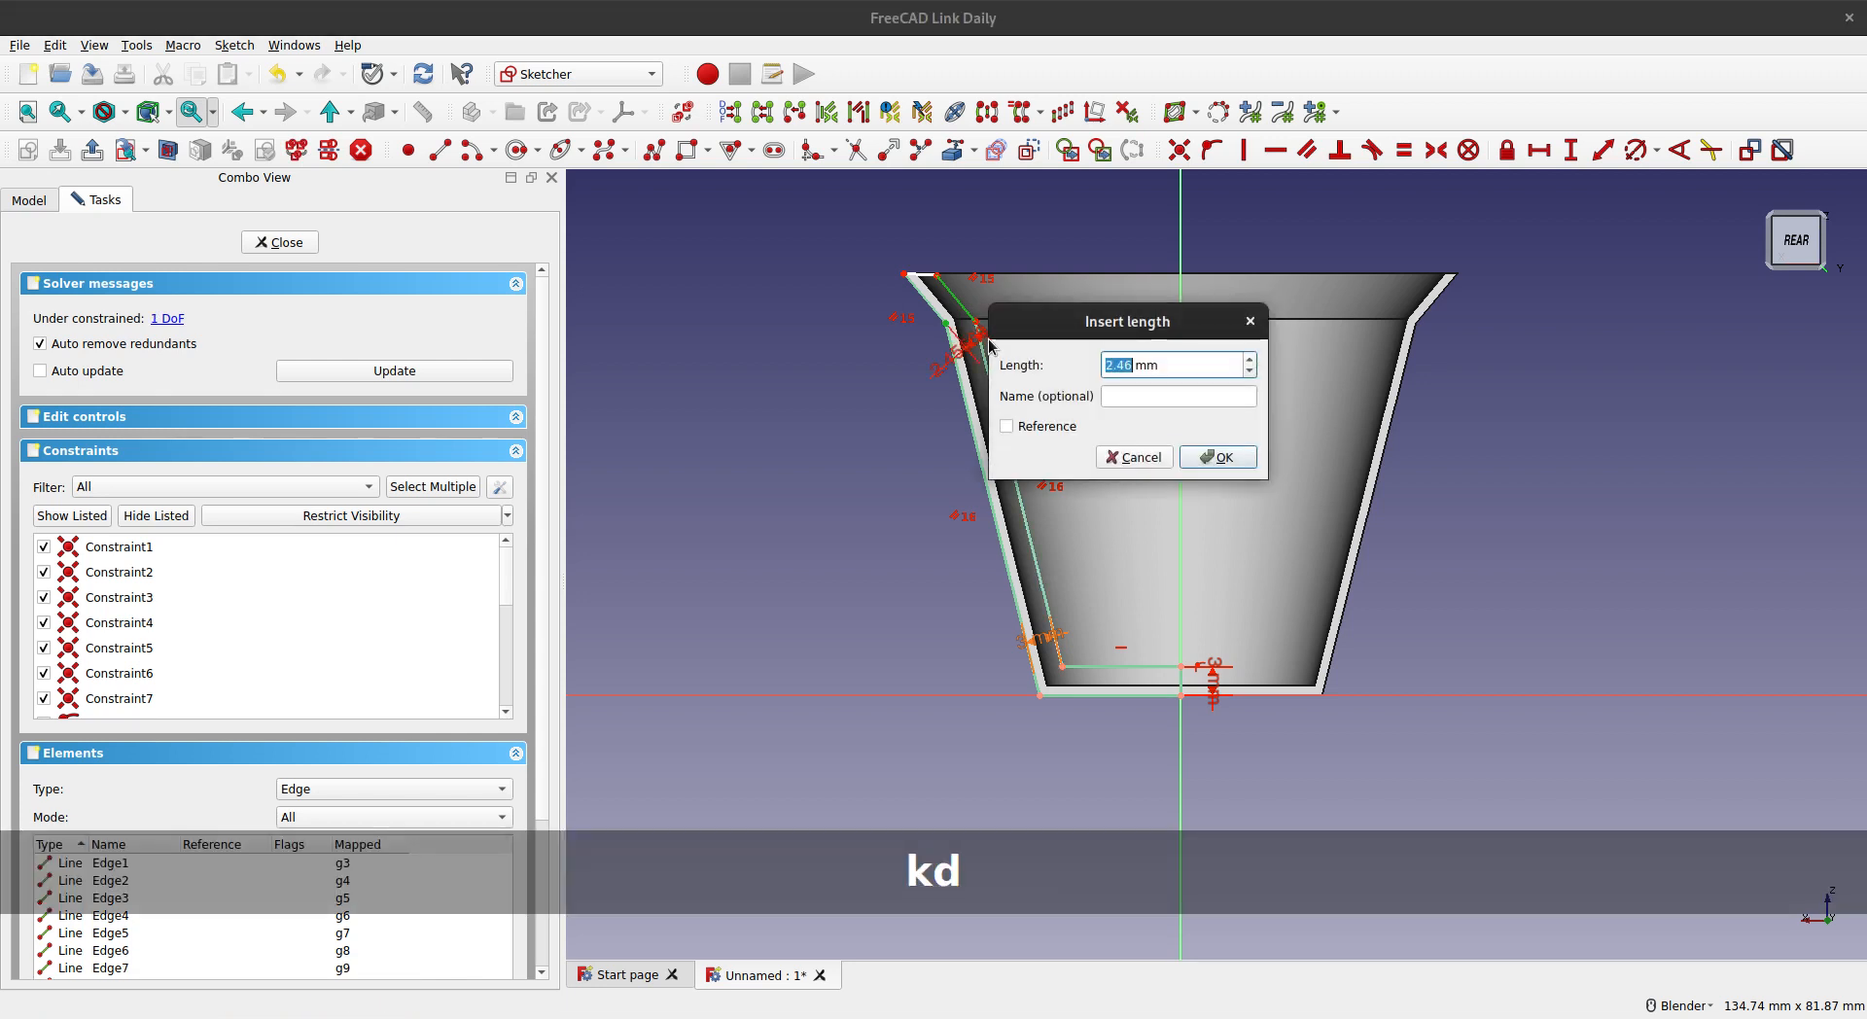
pyautogui.write('=Con')
pyautogui.press('Tab')
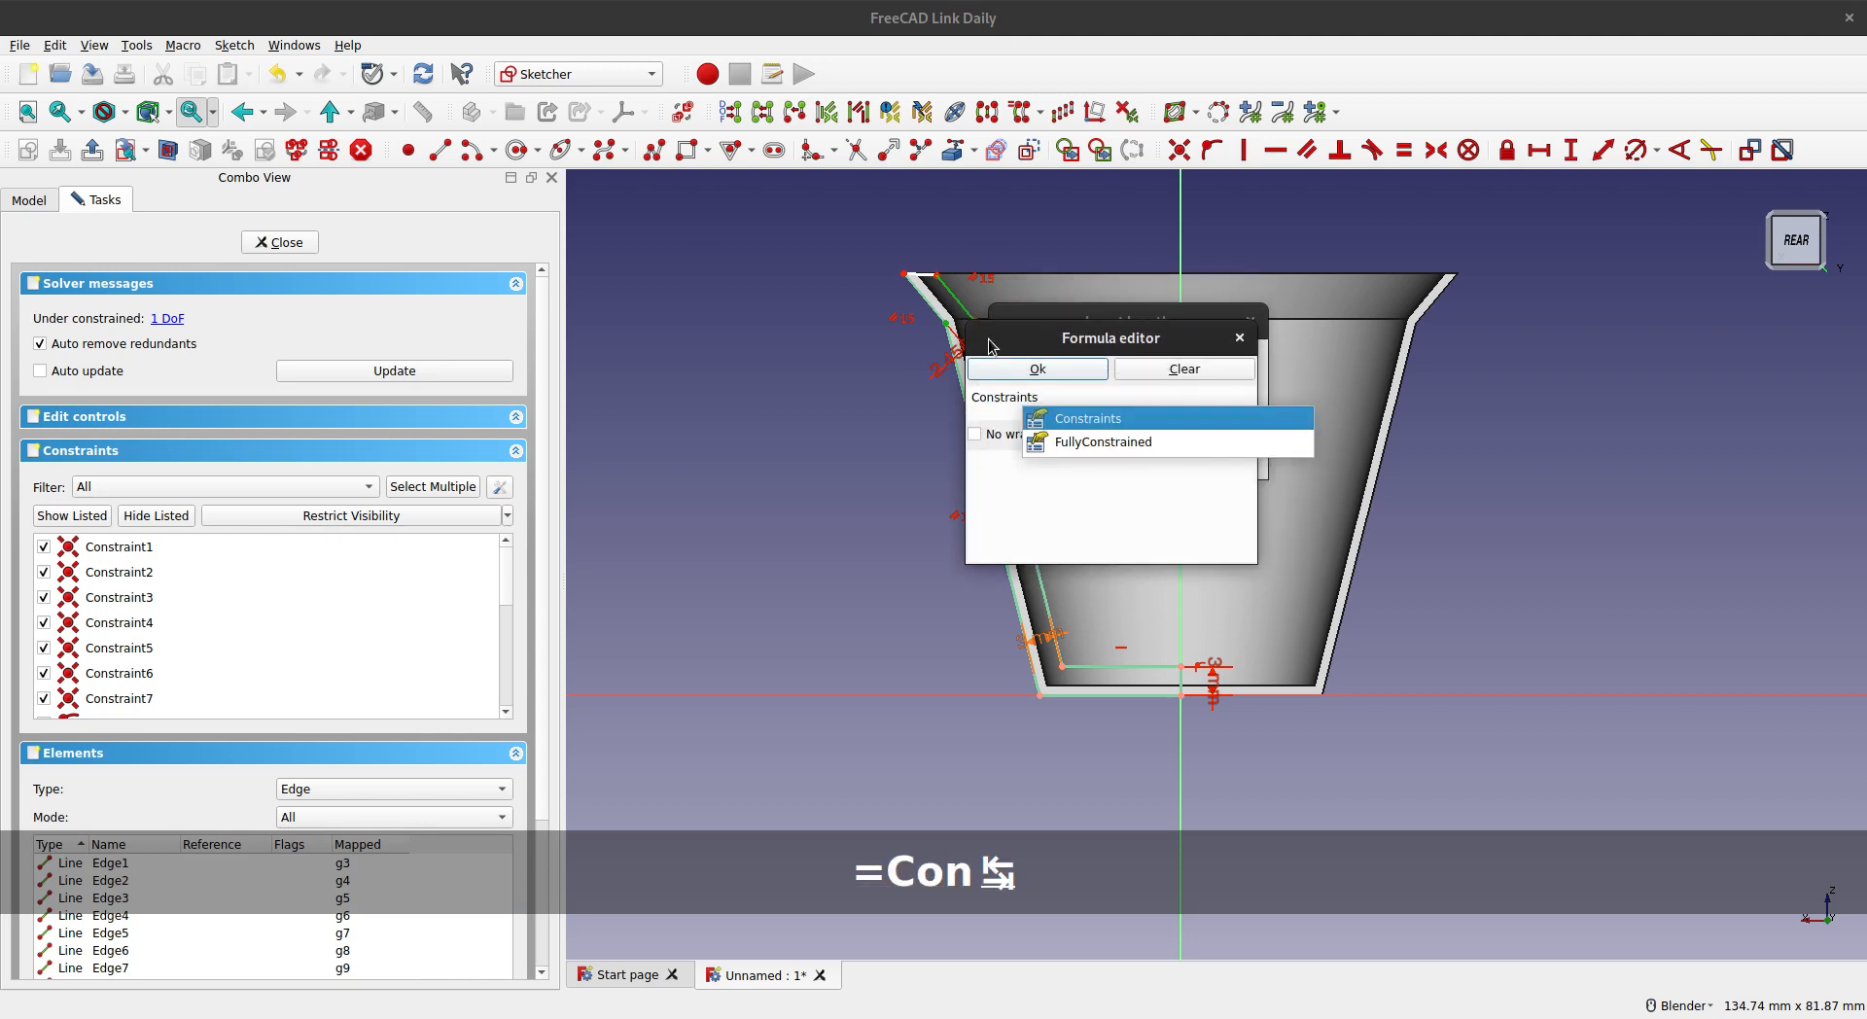
pyautogui.write('.wi')
pyautogui.press('Tab')
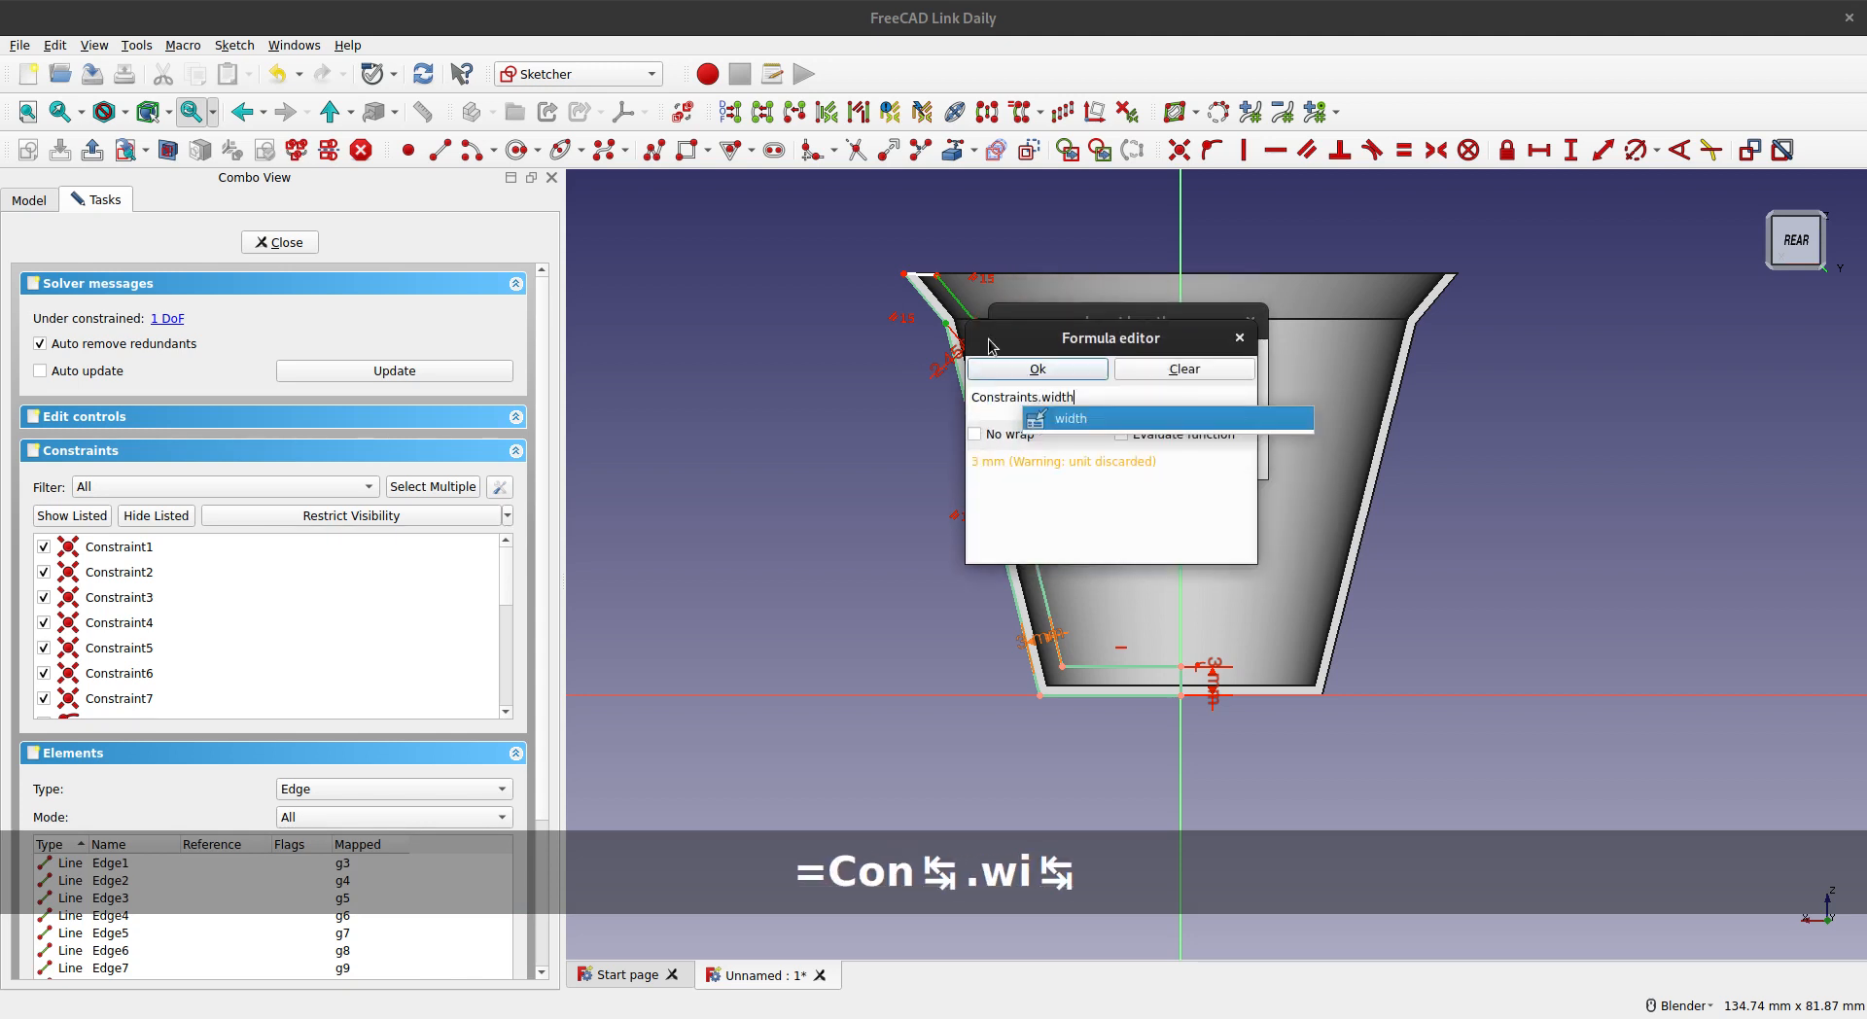
pyautogui.press('Tab')
pyautogui.press('Tab')
pyautogui.press('Return')
pyautogui.press('Return')
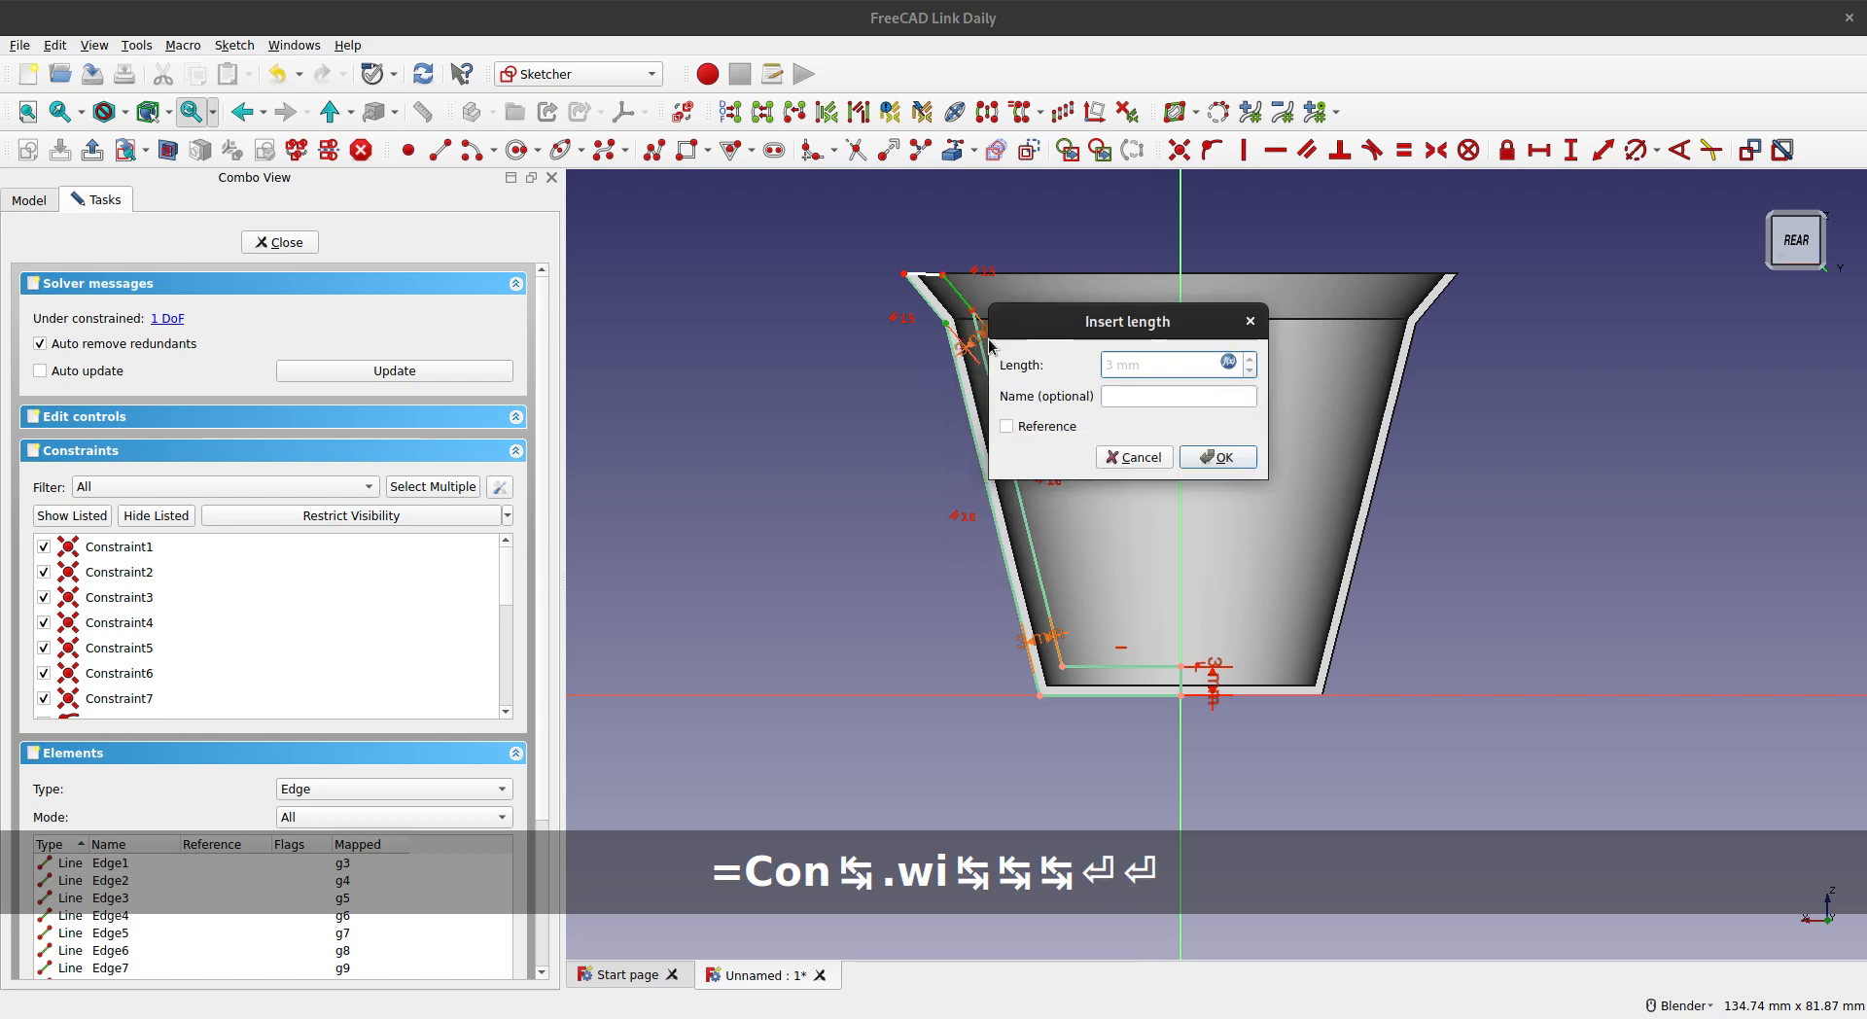
pyautogui.press('Return')
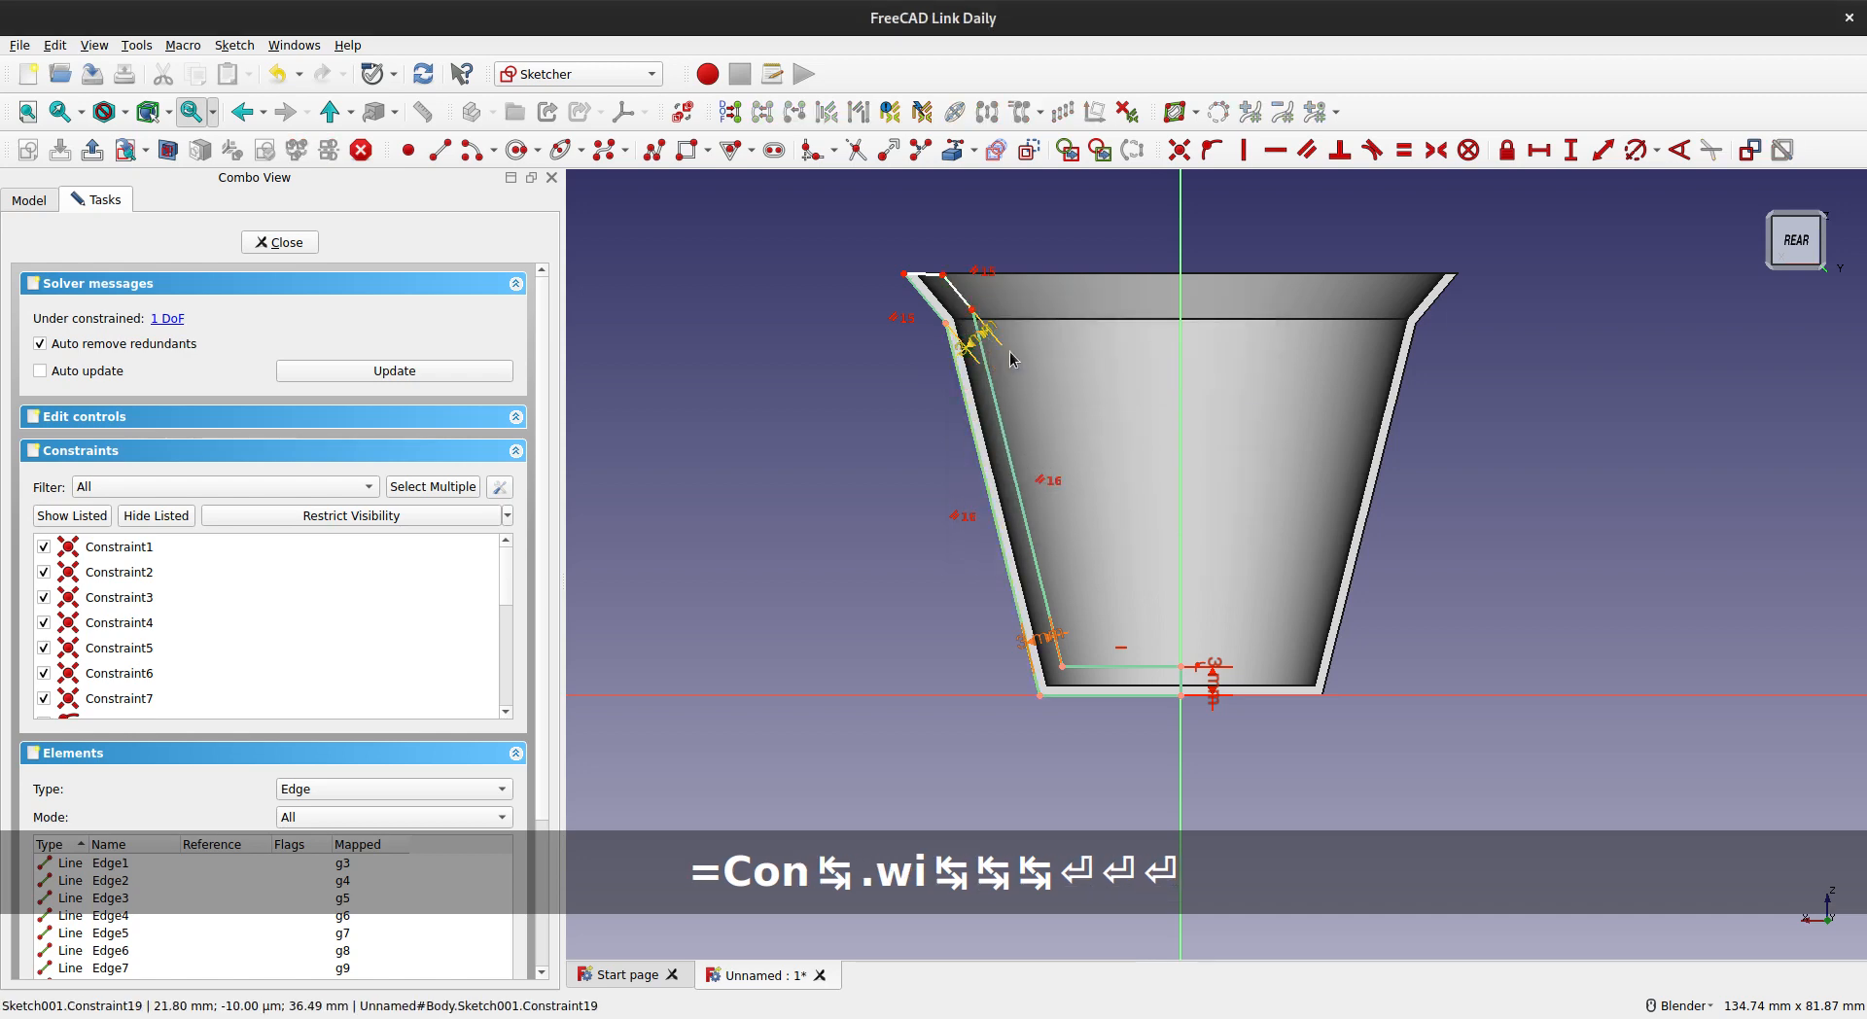
# - Make the short line at the upper rim horizontal and close the wall-profile sketch
pyautogui.scroll(3, 1008, 353)
pyautogui.scroll(-2, 992, 352)
pyautogui.scroll(1, 938, 331)
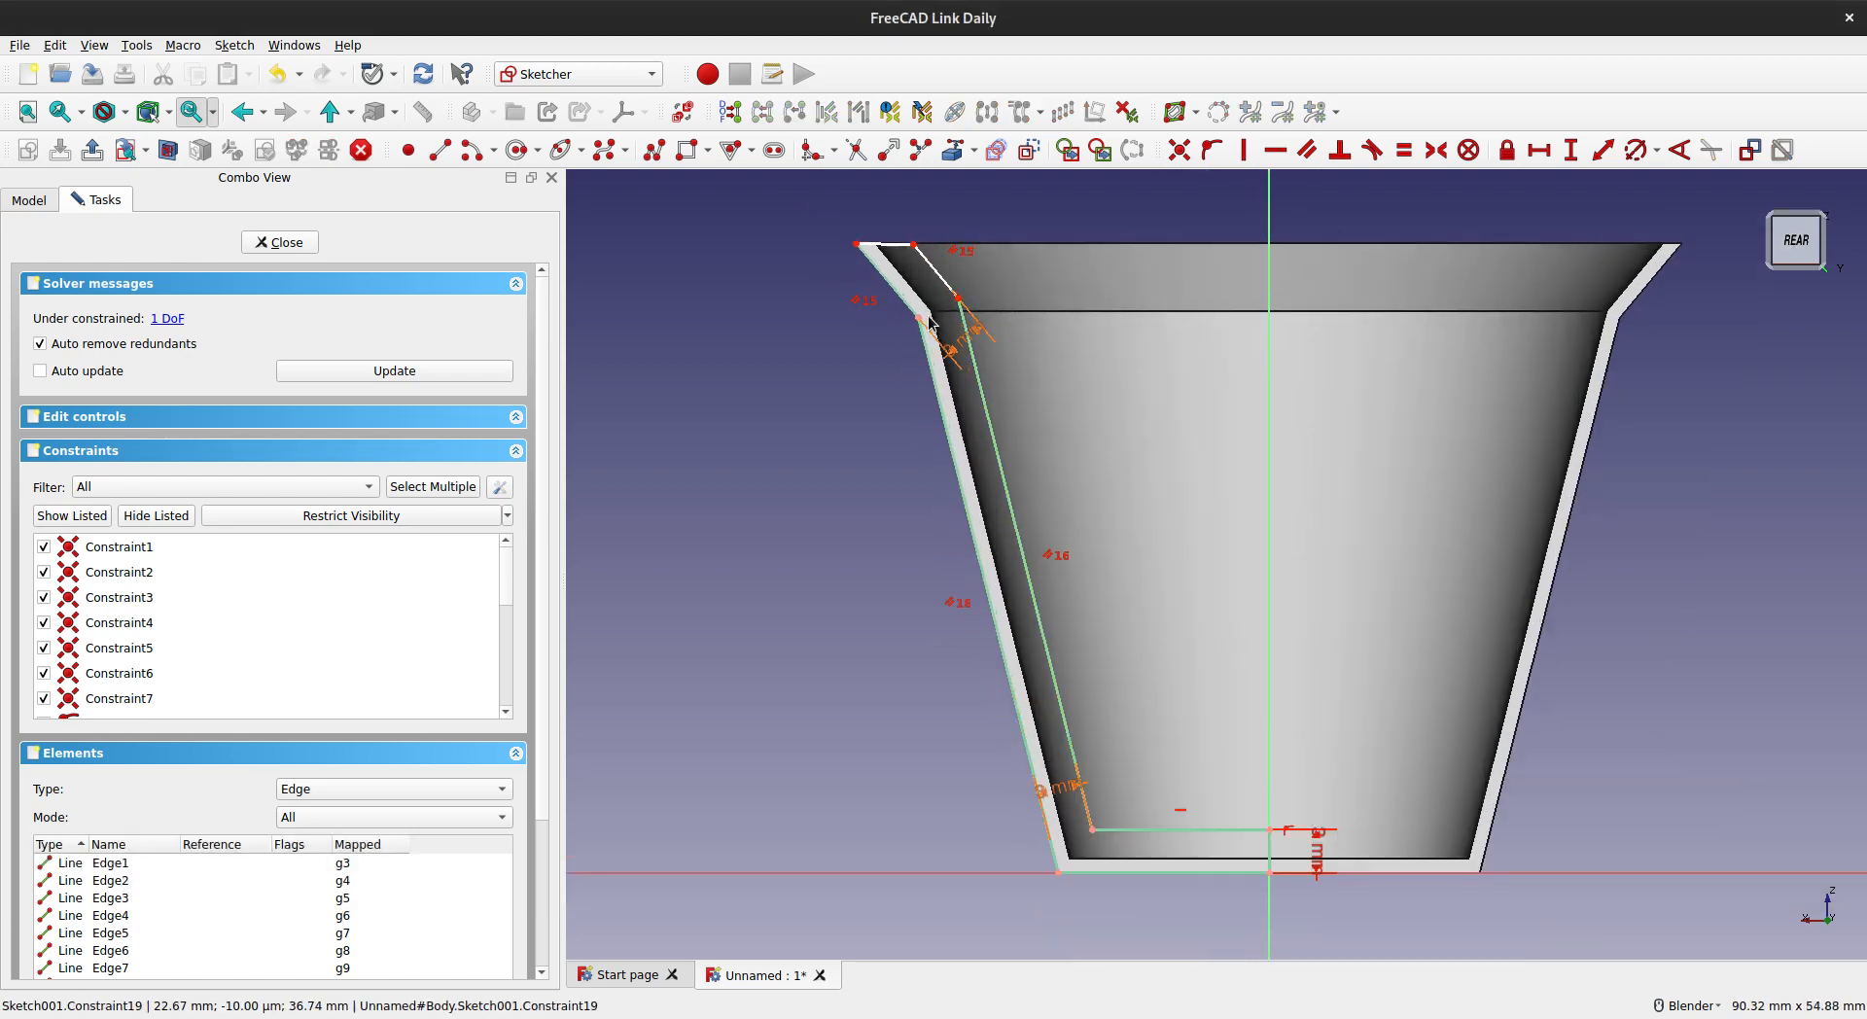
pyautogui.scroll(2, 917, 271)
pyautogui.click(896, 255)
pyautogui.press('h')
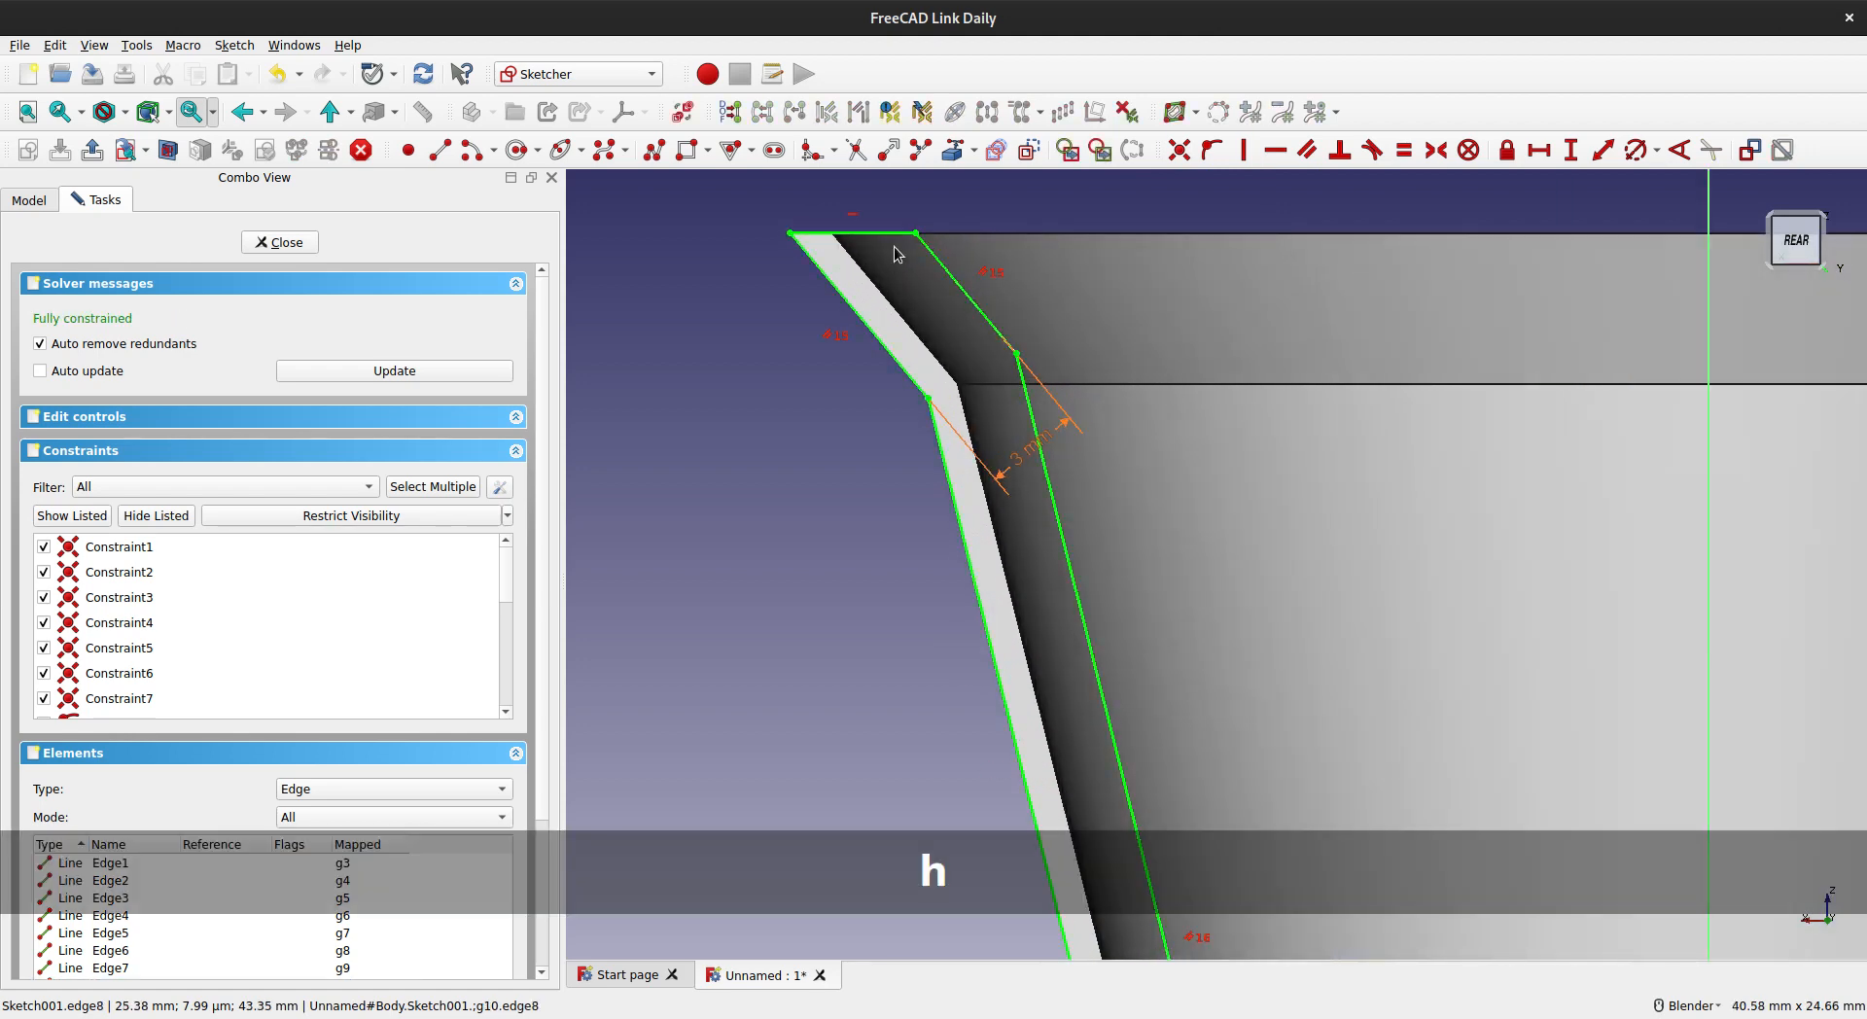
pyautogui.scroll(-5, 1064, 452)
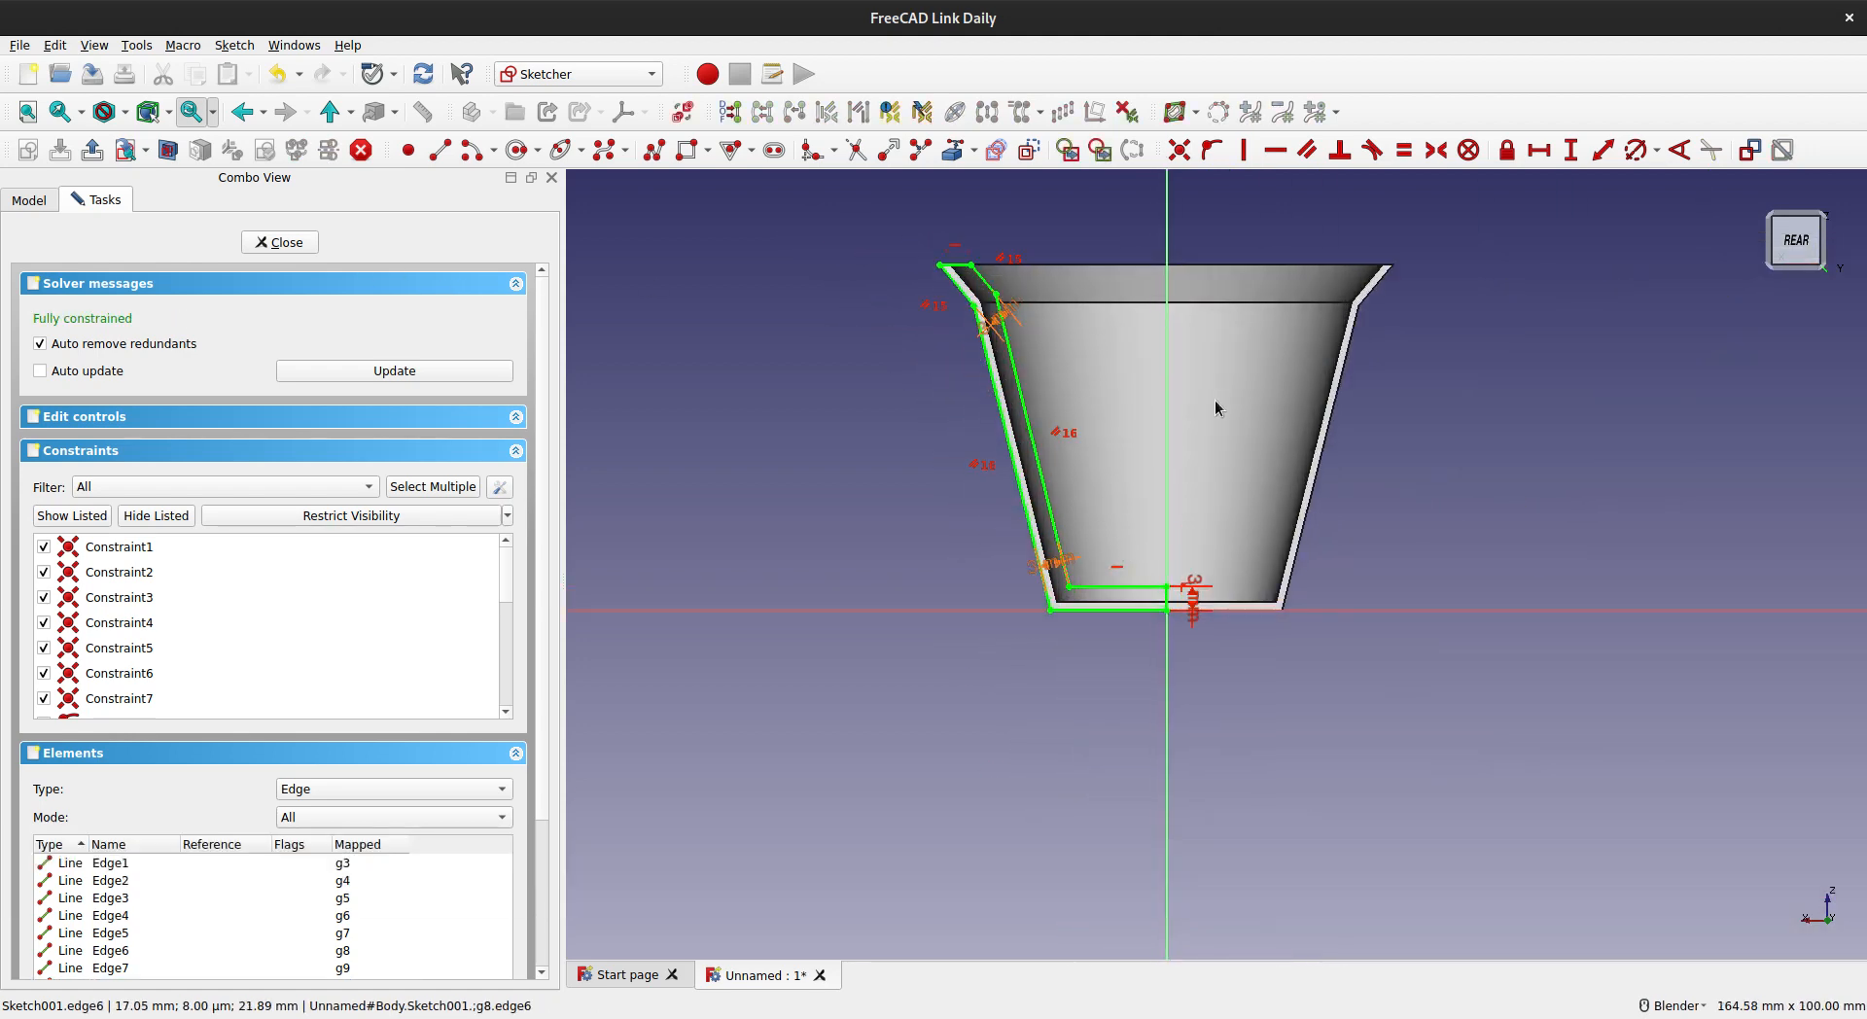
pyautogui.click(301, 251)
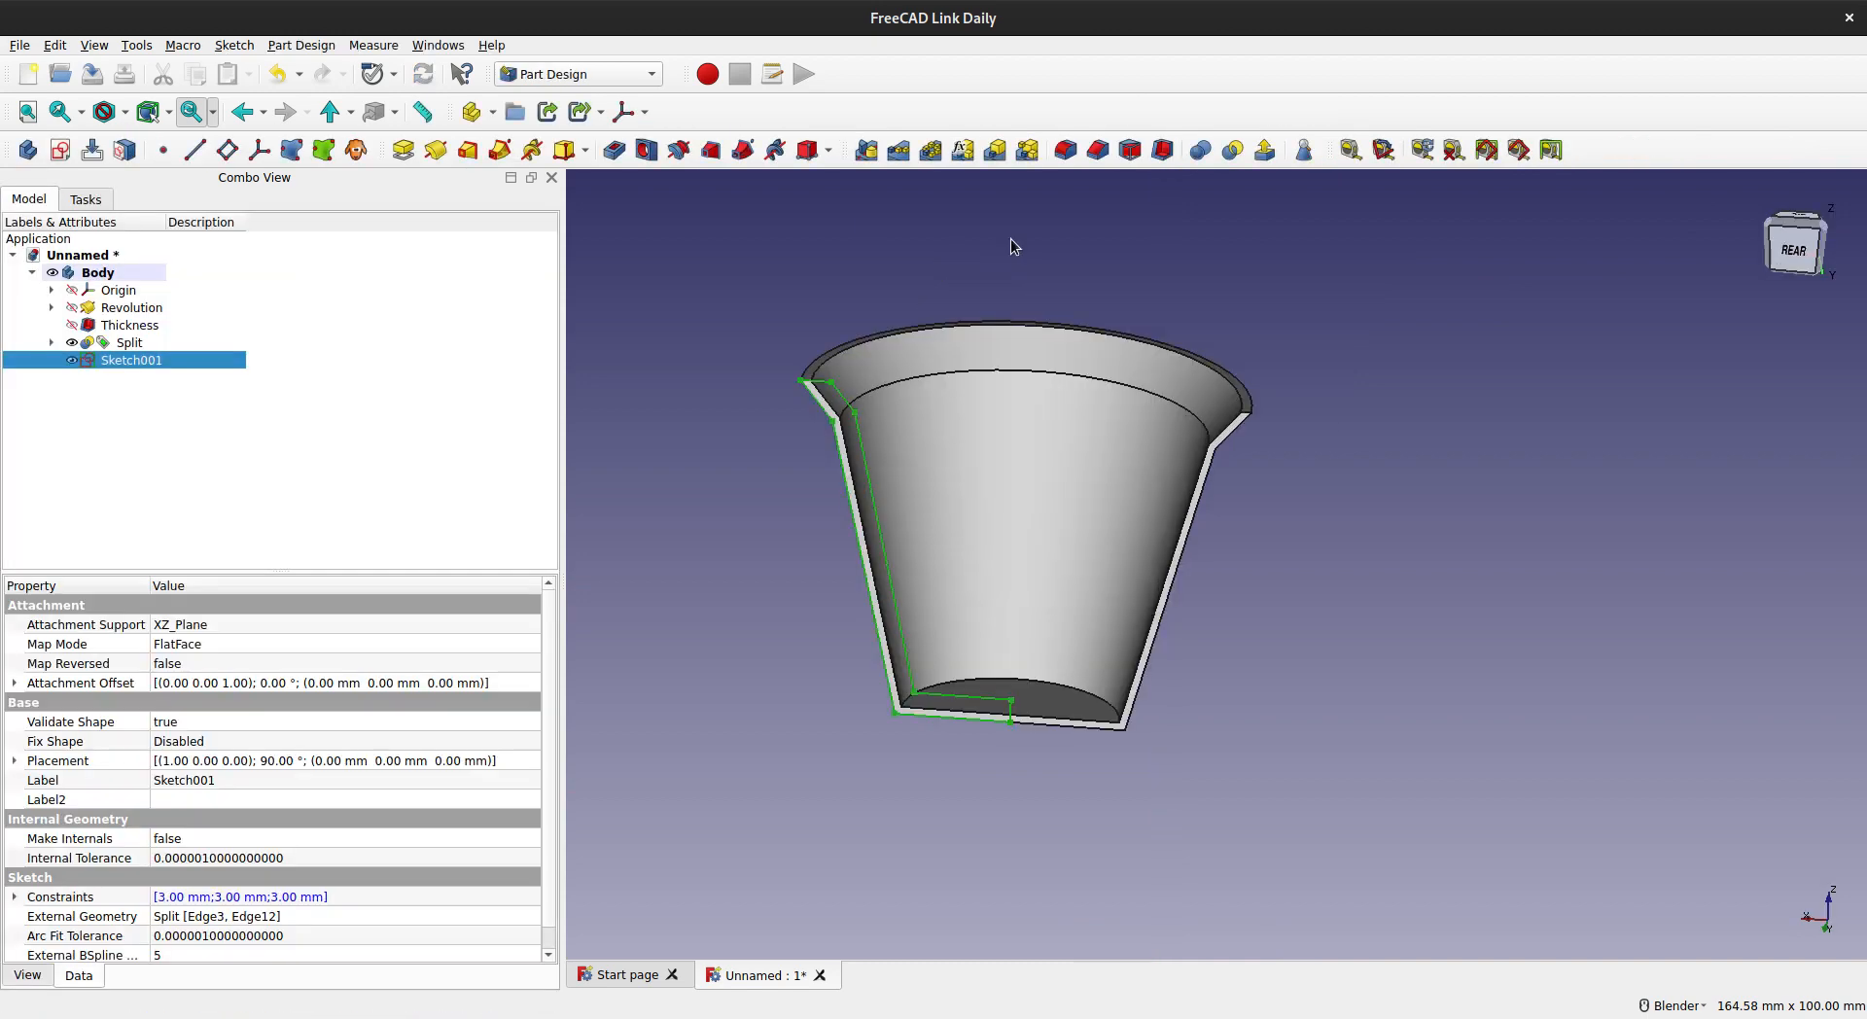
# - Pad the wall-profile sketch as an additive feature with a length of 40 mm
pyautogui.moveTo(995, 492)
pyautogui.mouseDown(button='middle')
pyautogui.moveTo(1105, 402)
pyautogui.moveTo(1113, 528)
pyautogui.moveTo(1117, 512)
pyautogui.mouseUp(button='middle')
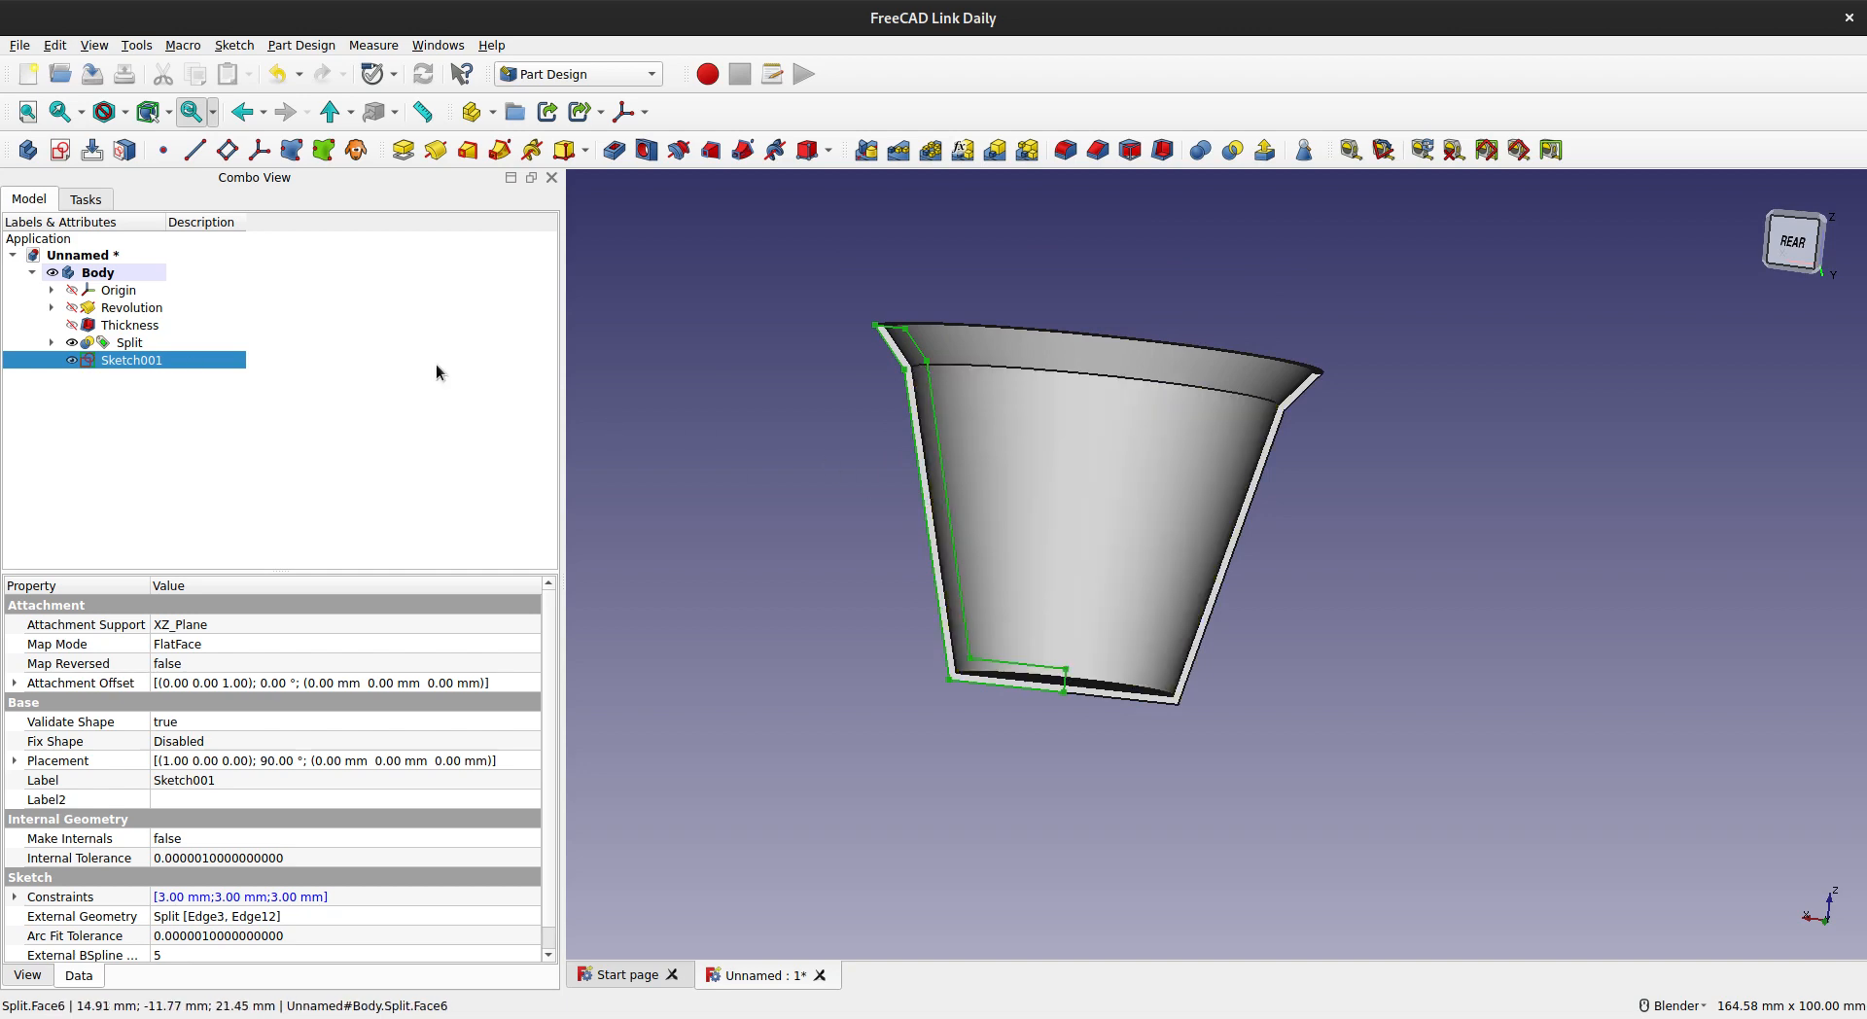
pyautogui.click(403, 150)
pyautogui.moveTo(1099, 544); pyautogui.dragTo(1109, 786, button='middle')
pyautogui.keyDown('shift'); pyautogui.moveTo(1127, 716); pyautogui.dragTo(1220, 593, button='middle'); pyautogui.keyUp('shift')
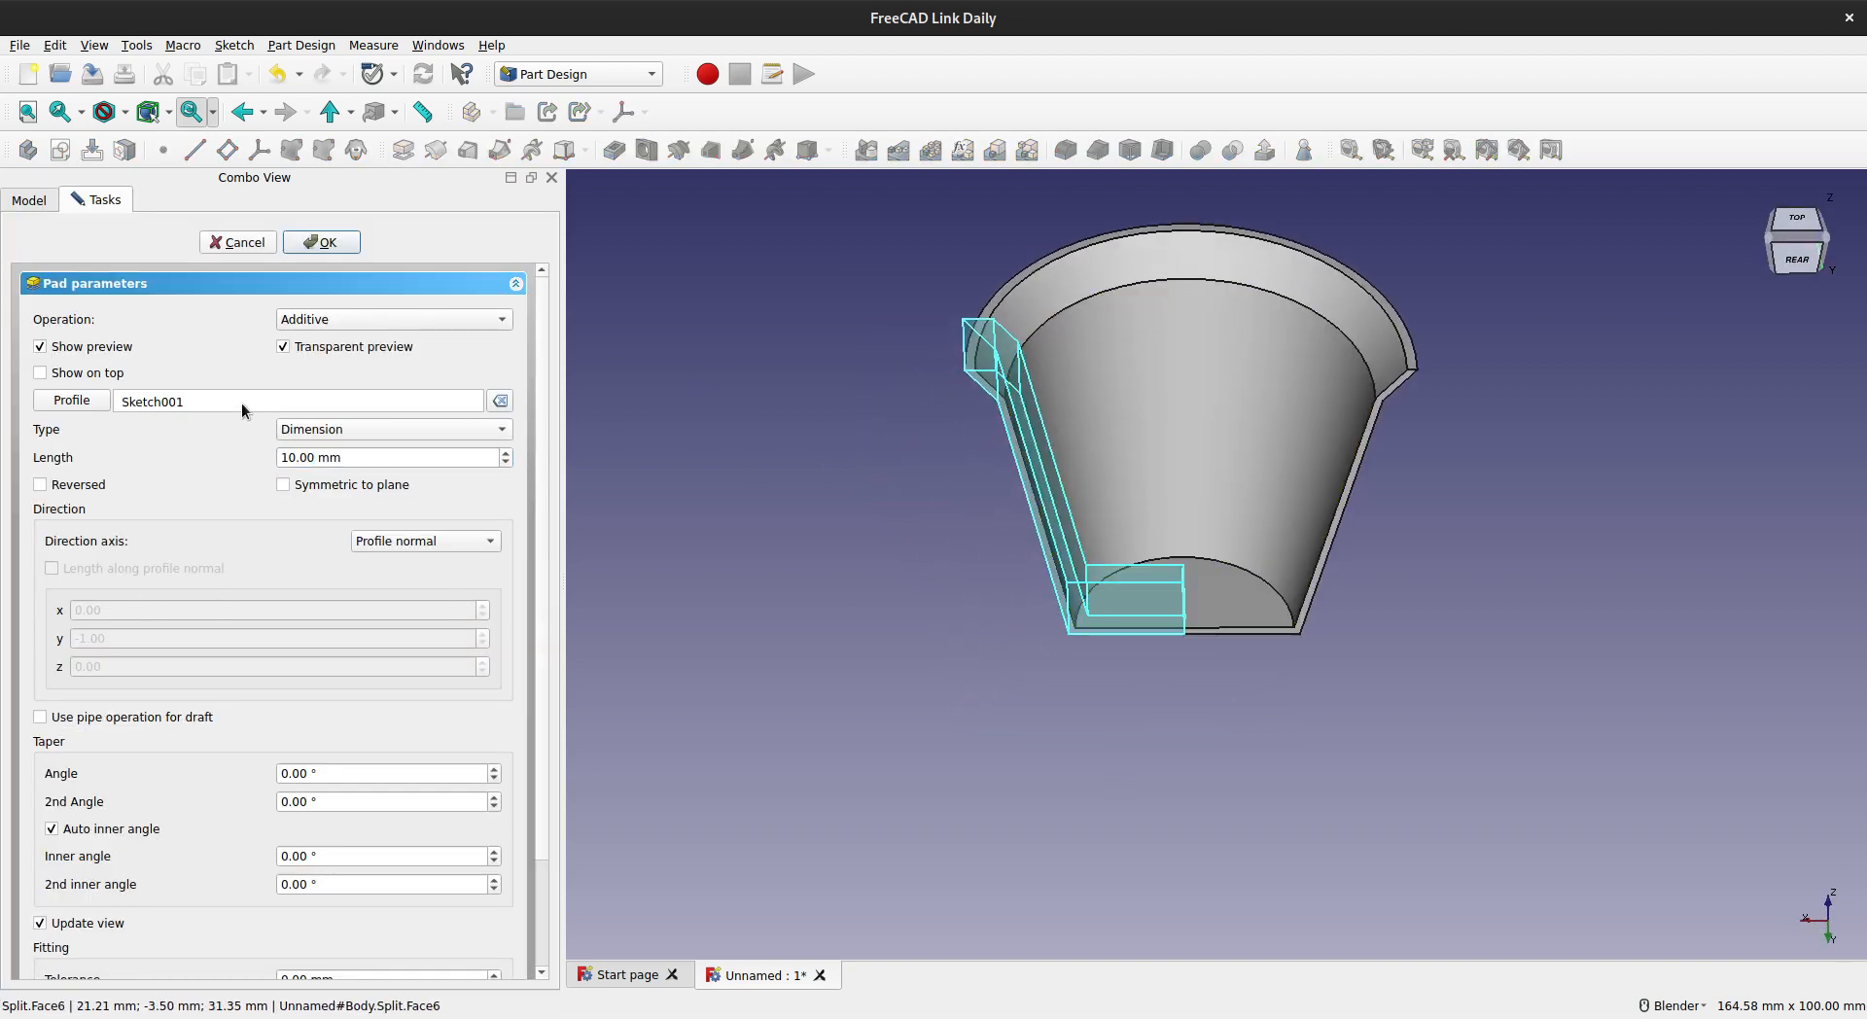
pyautogui.moveTo(1099, 478); pyautogui.dragTo(1157, 642, button='middle')
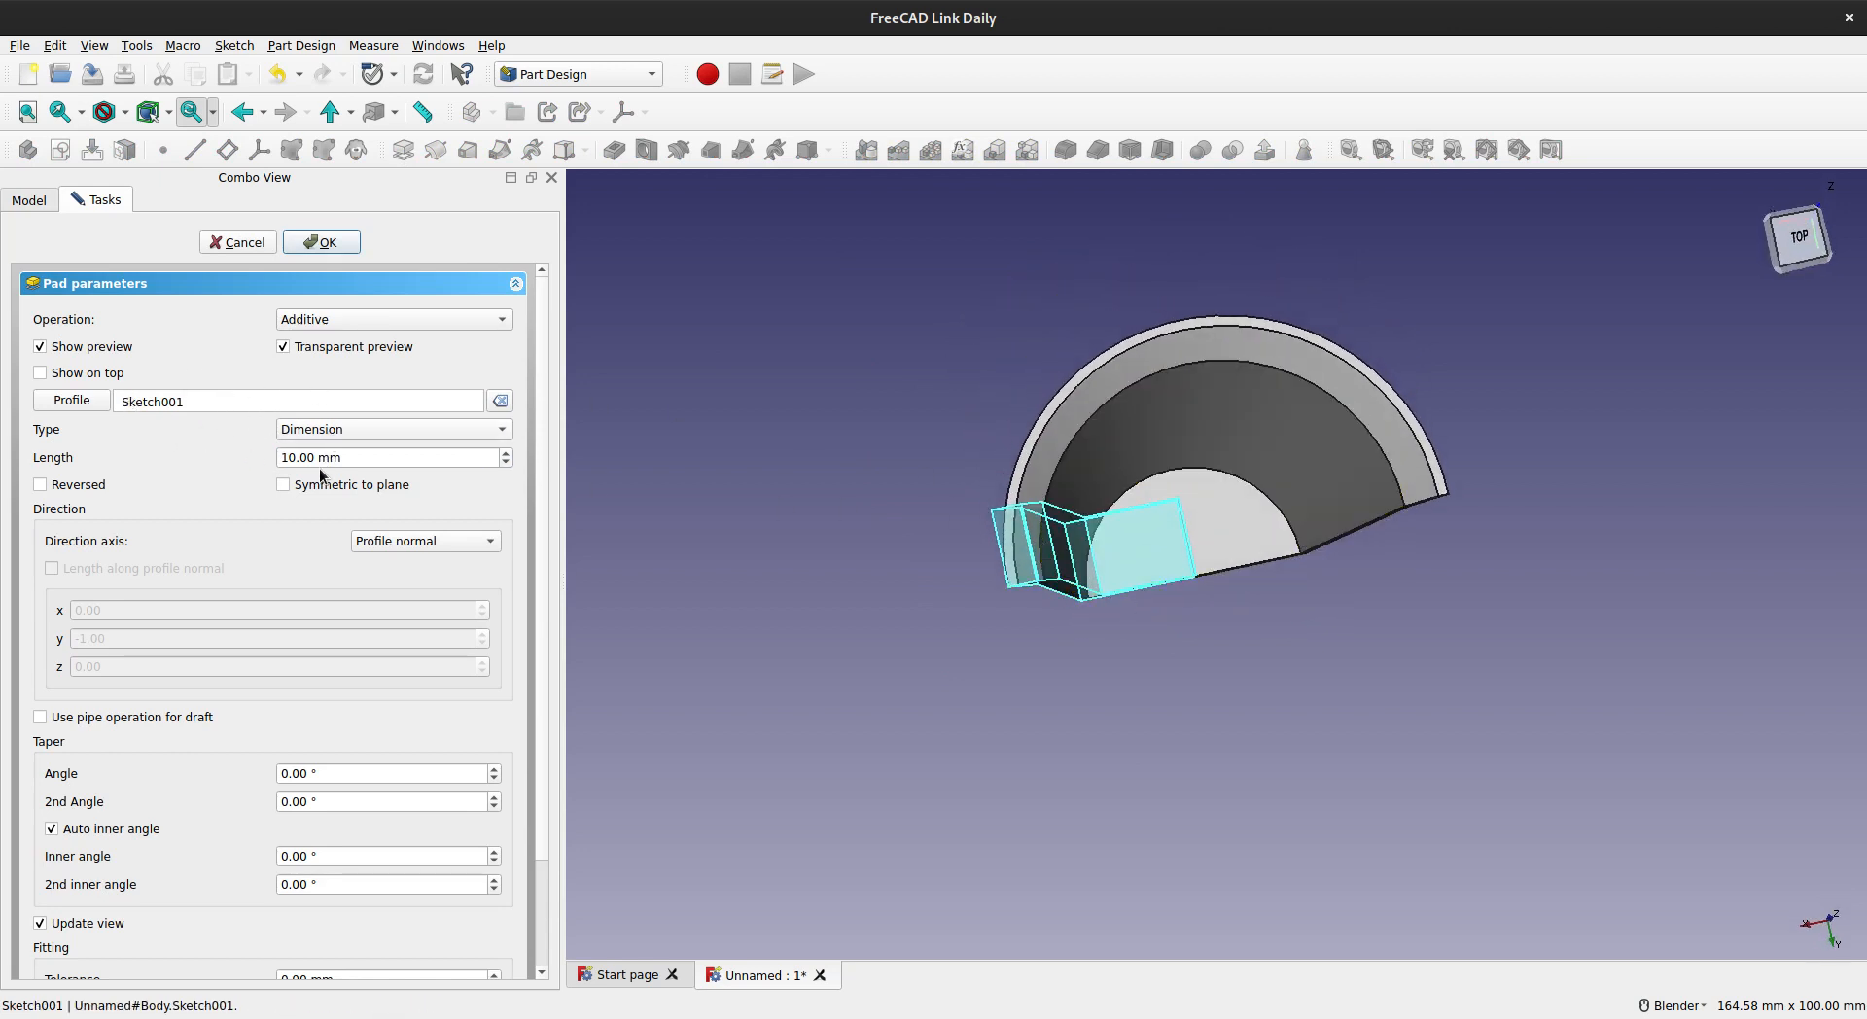
pyautogui.click(322, 459)
pyautogui.write('40')
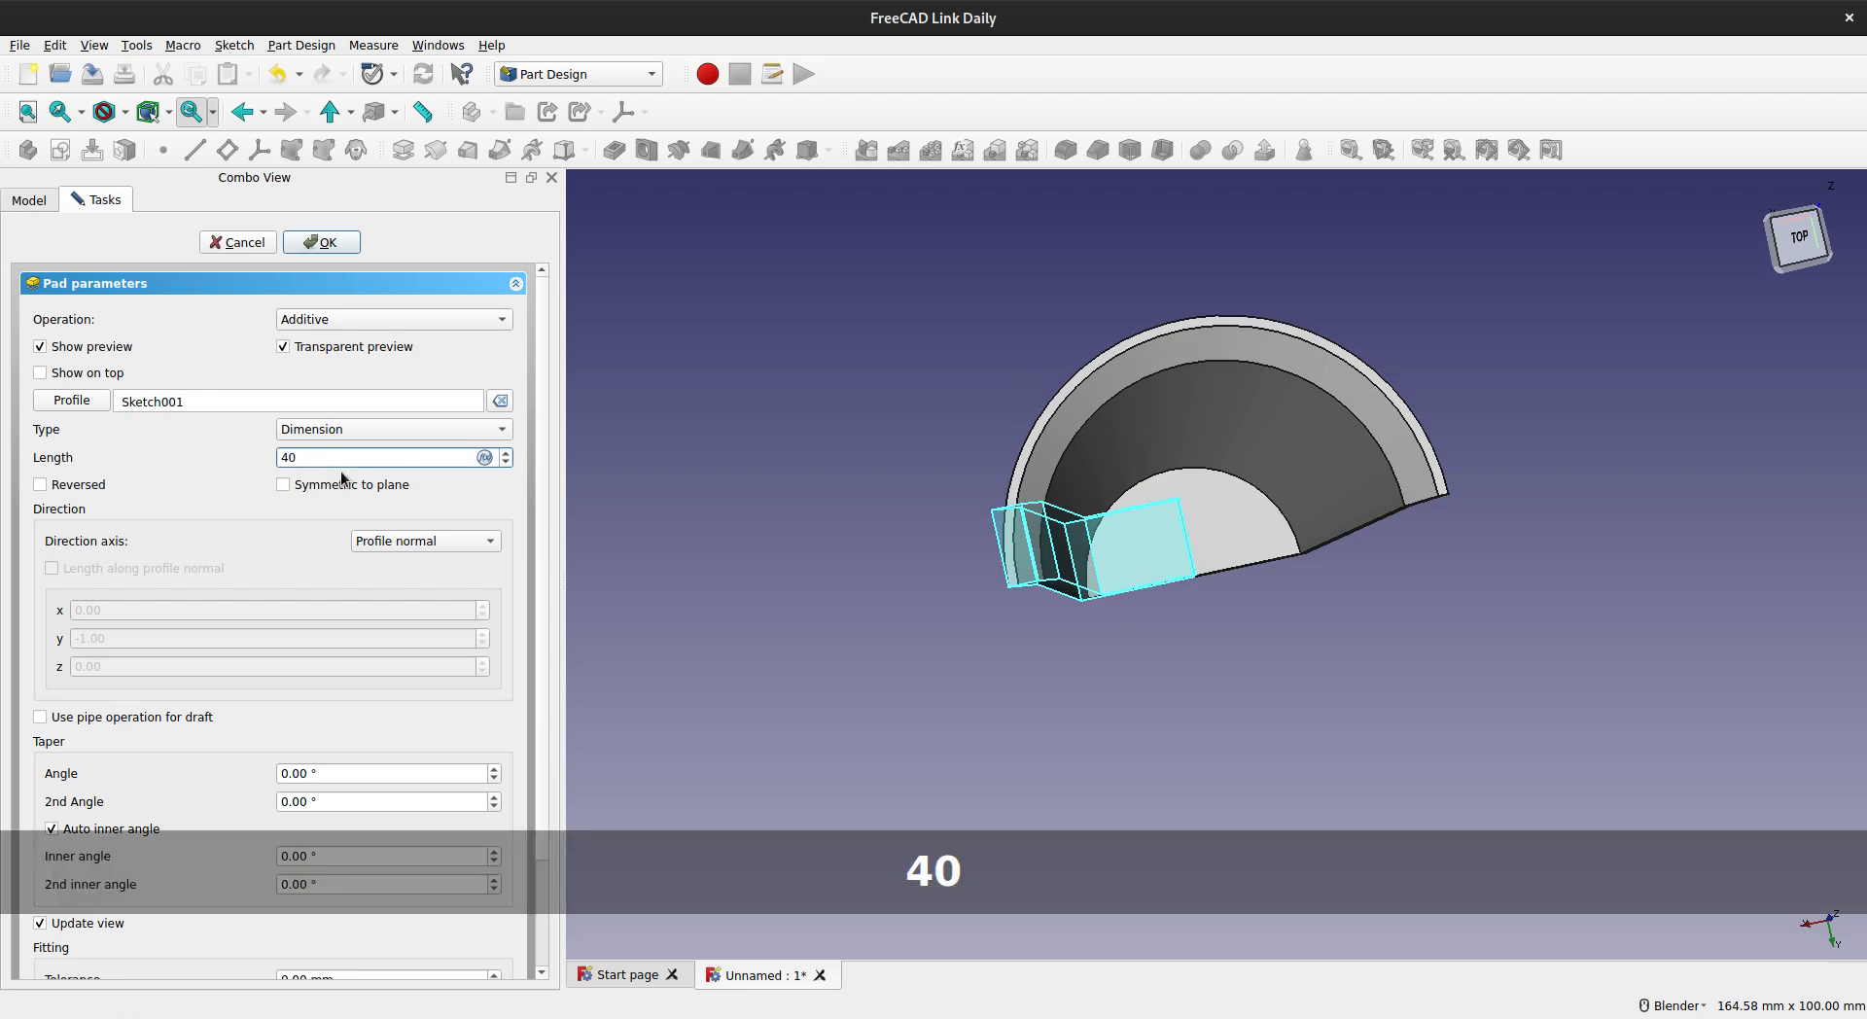
pyautogui.moveTo(1140, 450); pyautogui.dragTo(1126, 380, button='middle')
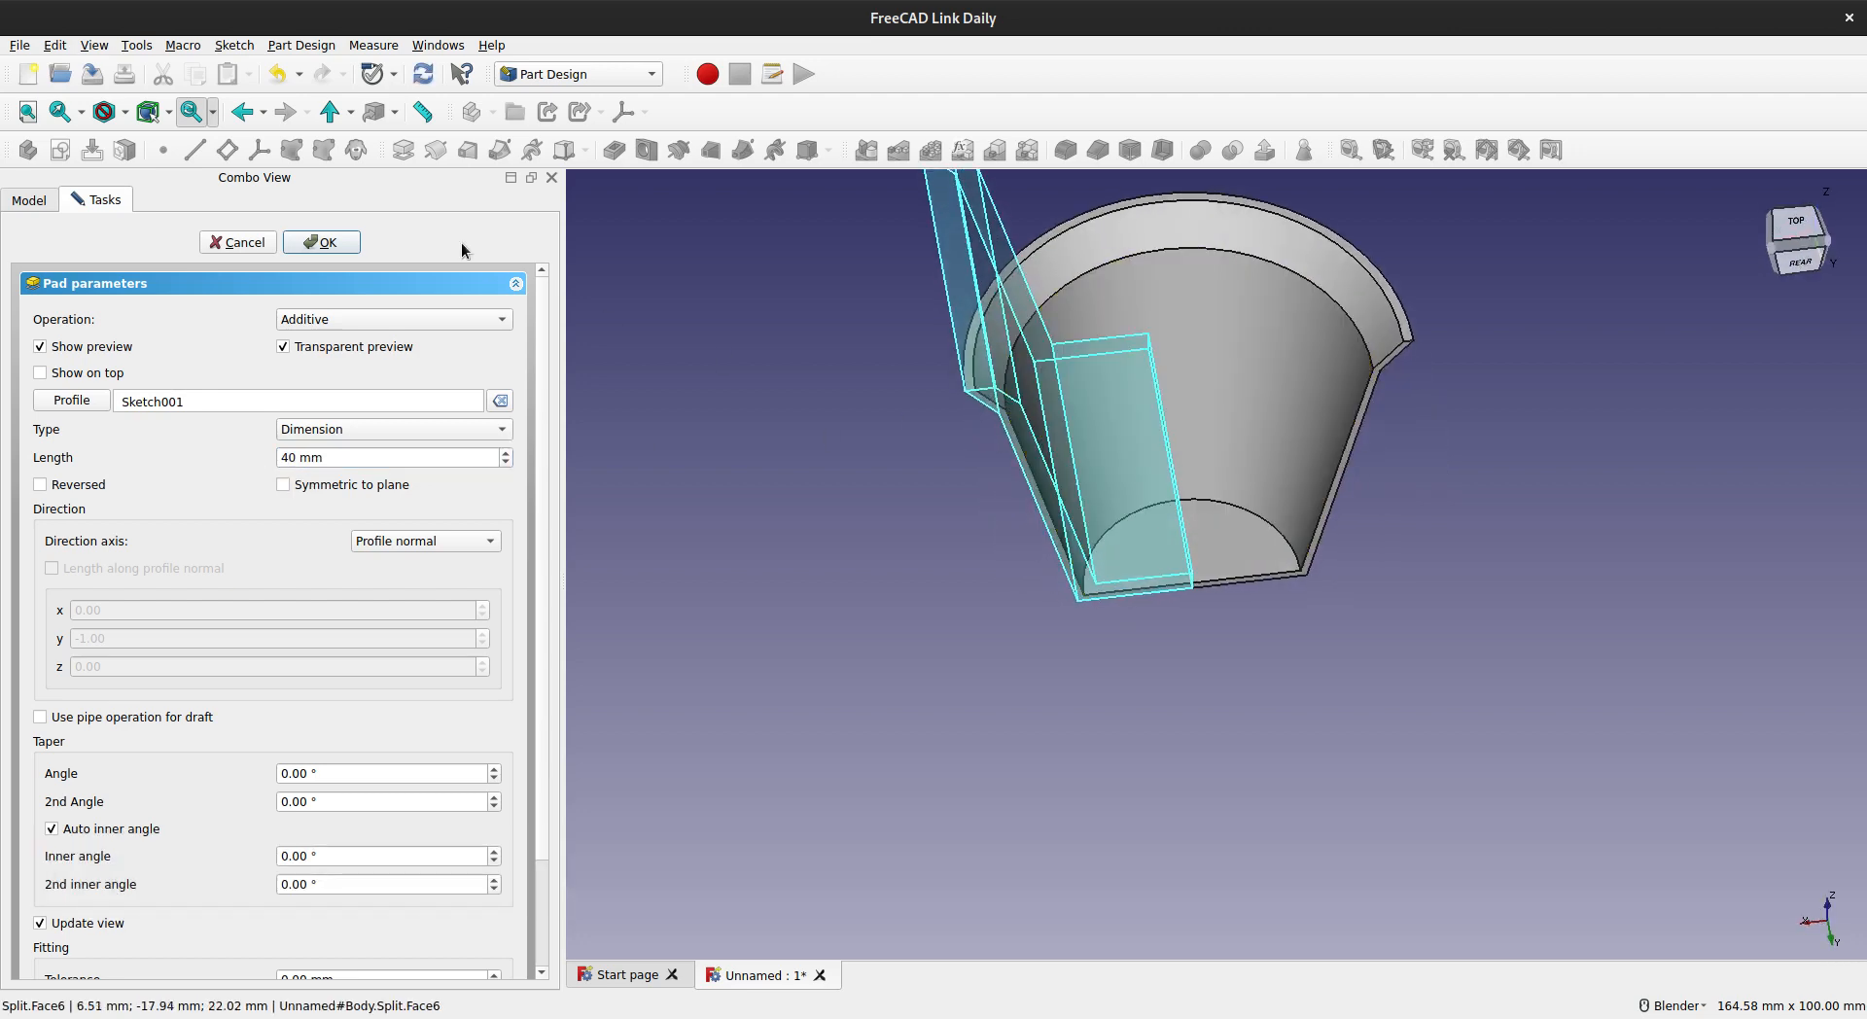
pyautogui.click(324, 244)
# - Mirror the pad about the vertical sketch axis to add the opposite side wall
pyautogui.scroll(-2, 914, 307)
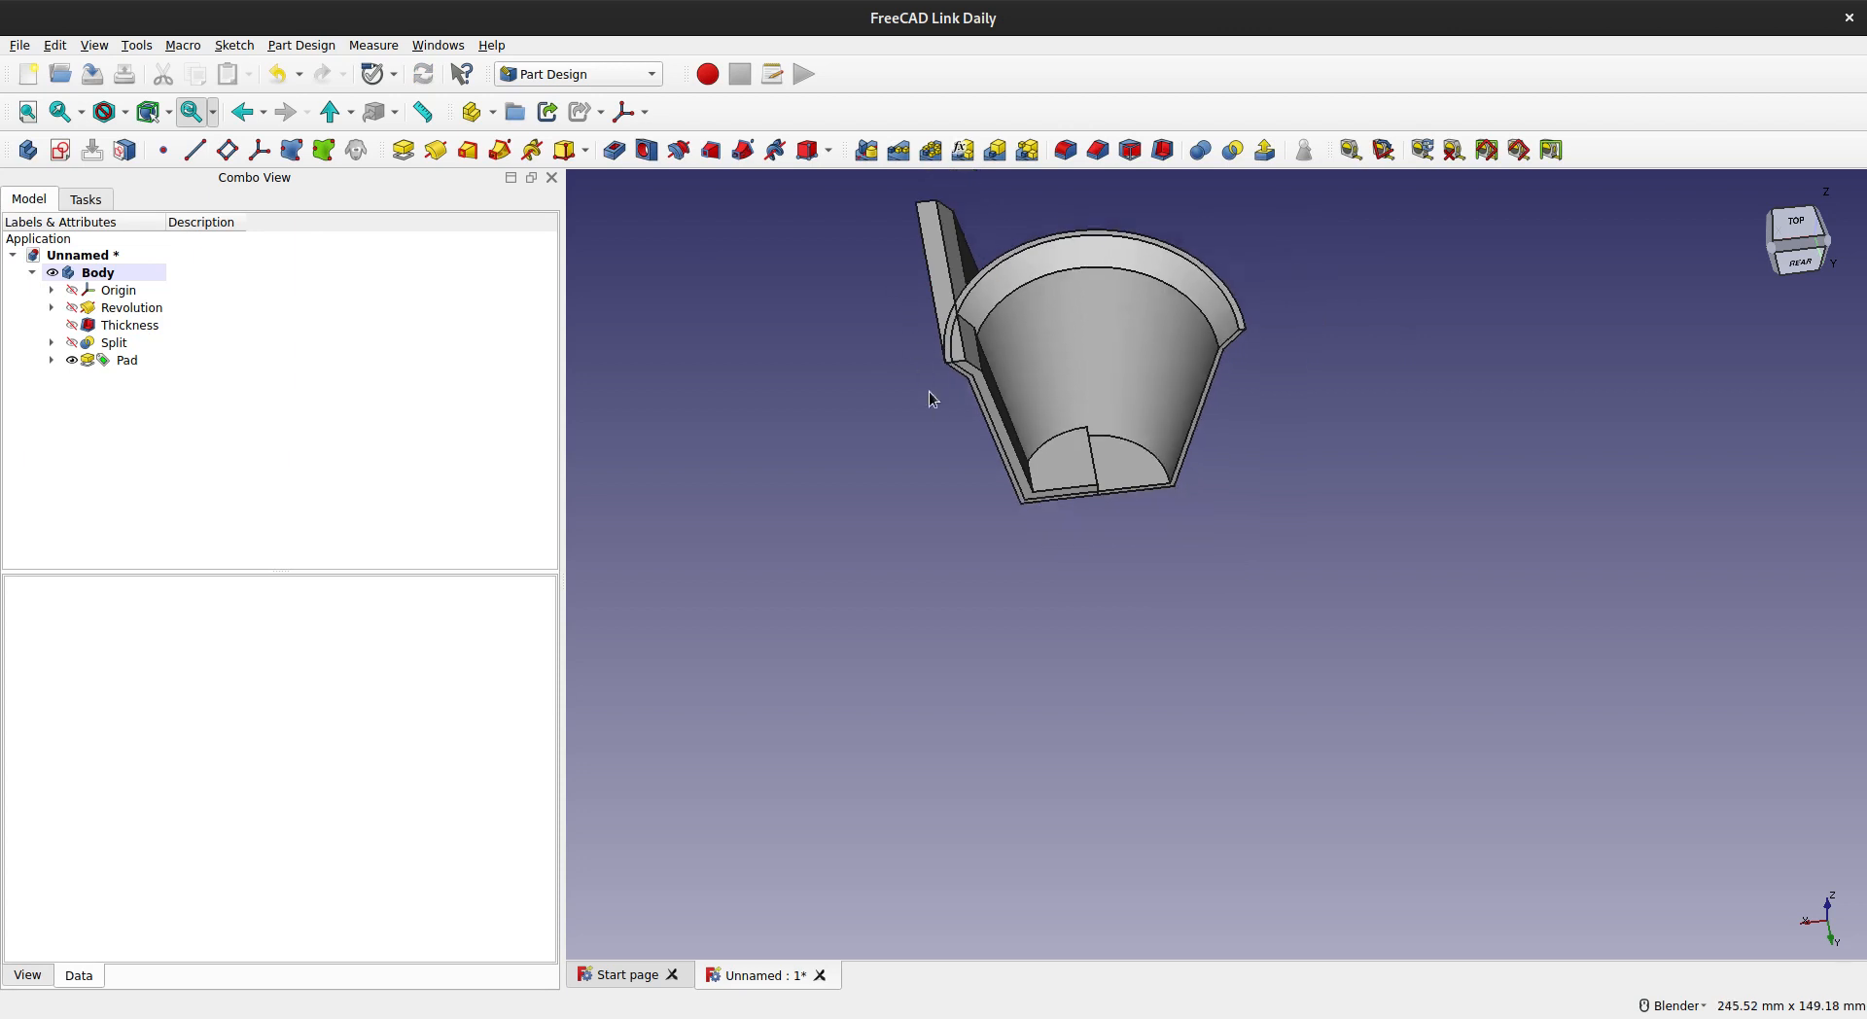
pyautogui.keyDown('shift'); pyautogui.moveTo(930, 394); pyautogui.dragTo(825, 453, button='middle'); pyautogui.keyUp('shift')
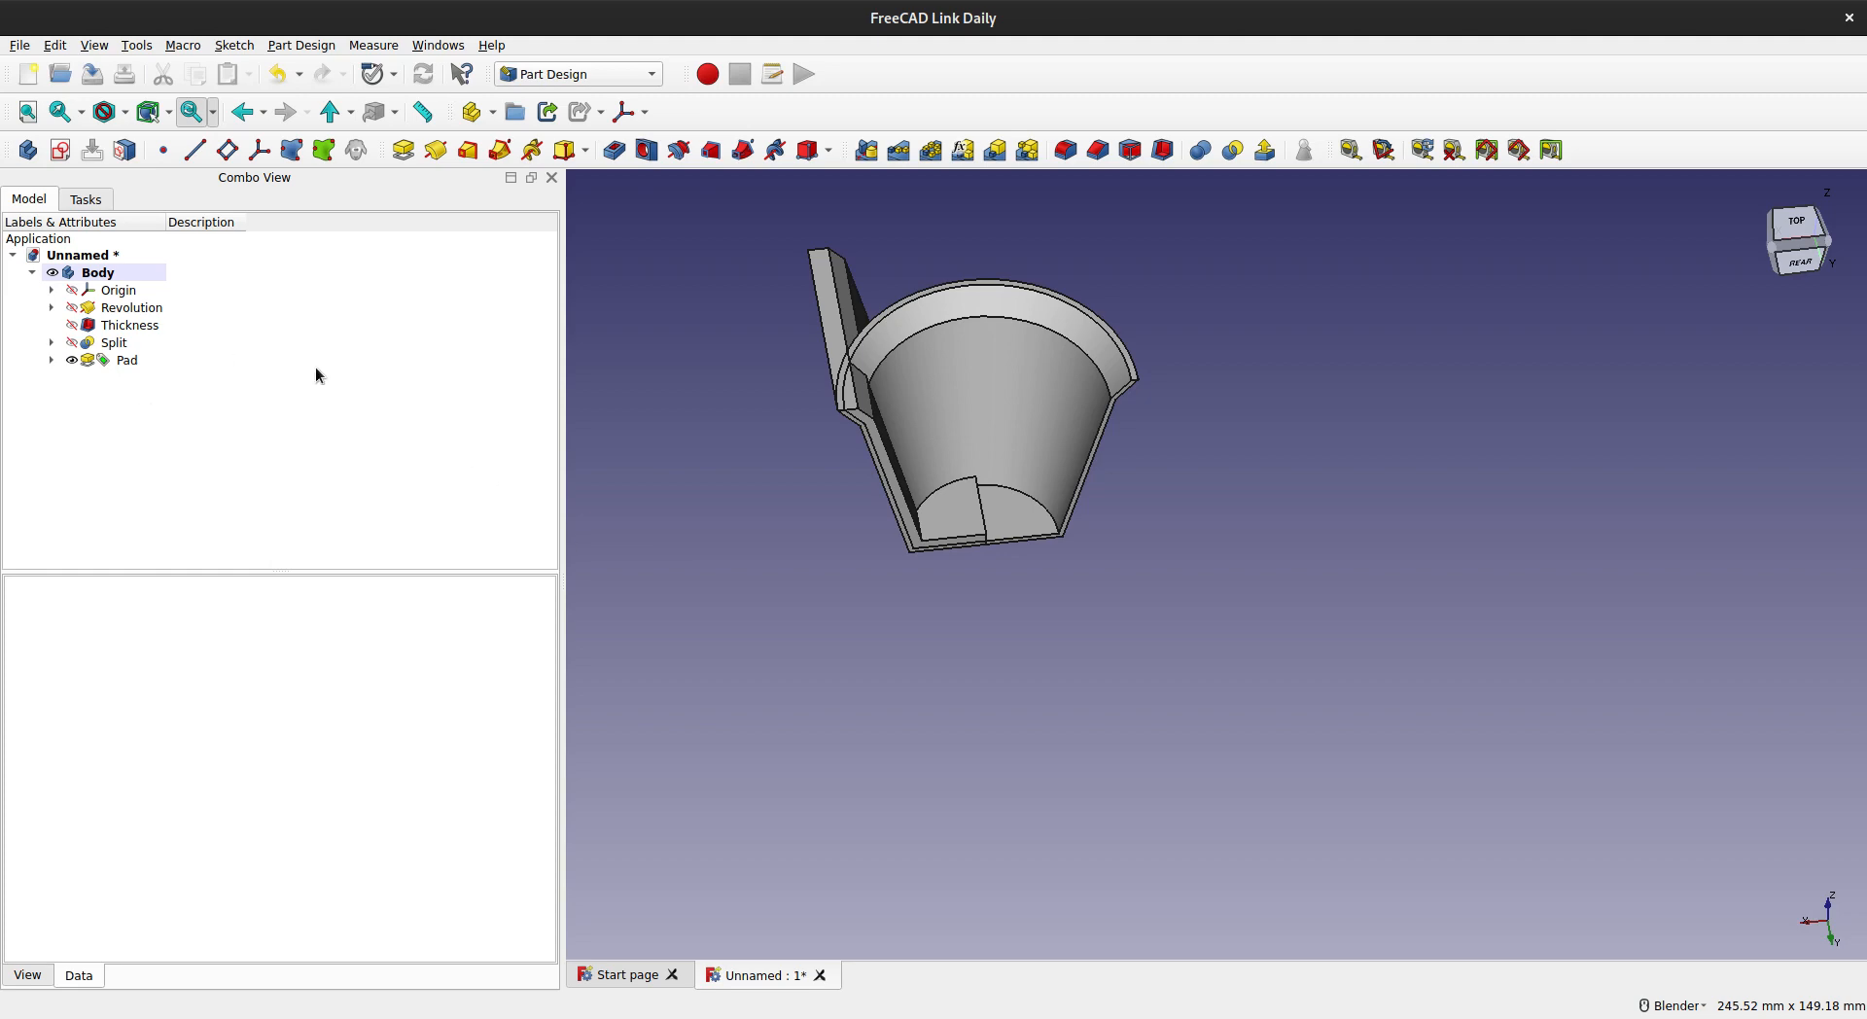
pyautogui.click(138, 363)
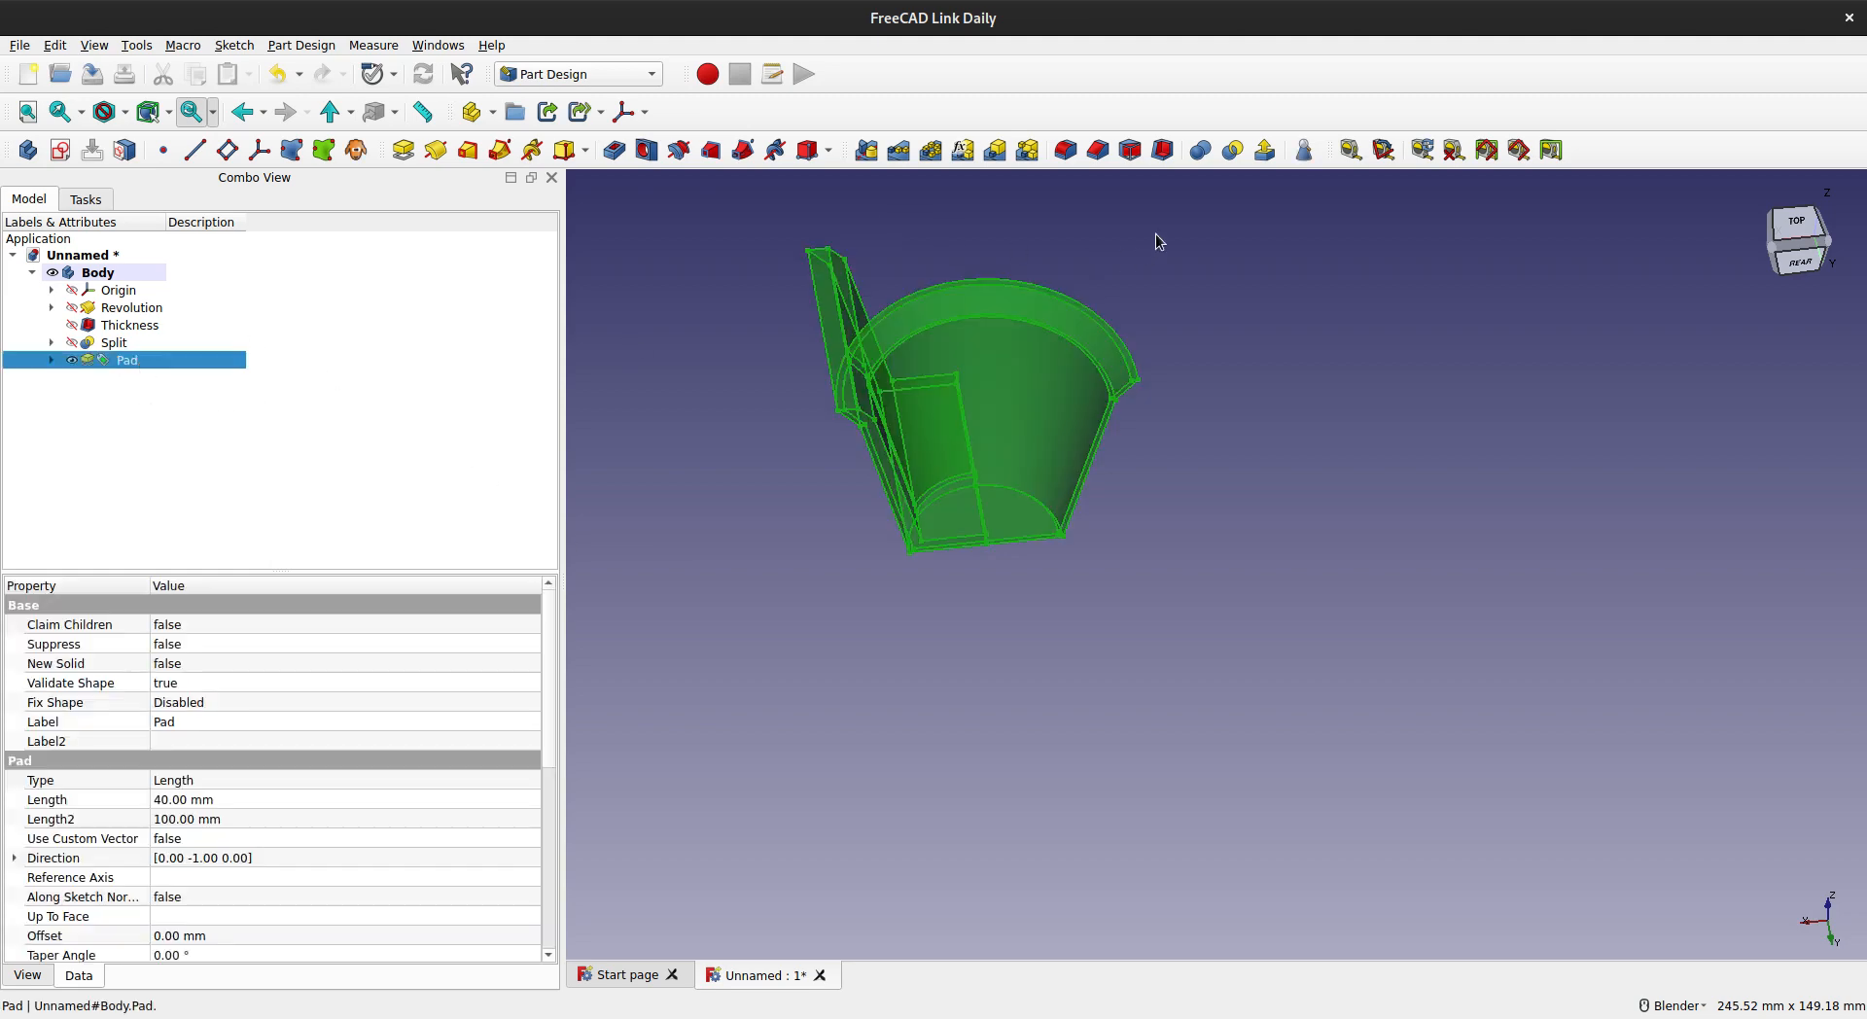
pyautogui.click(867, 162)
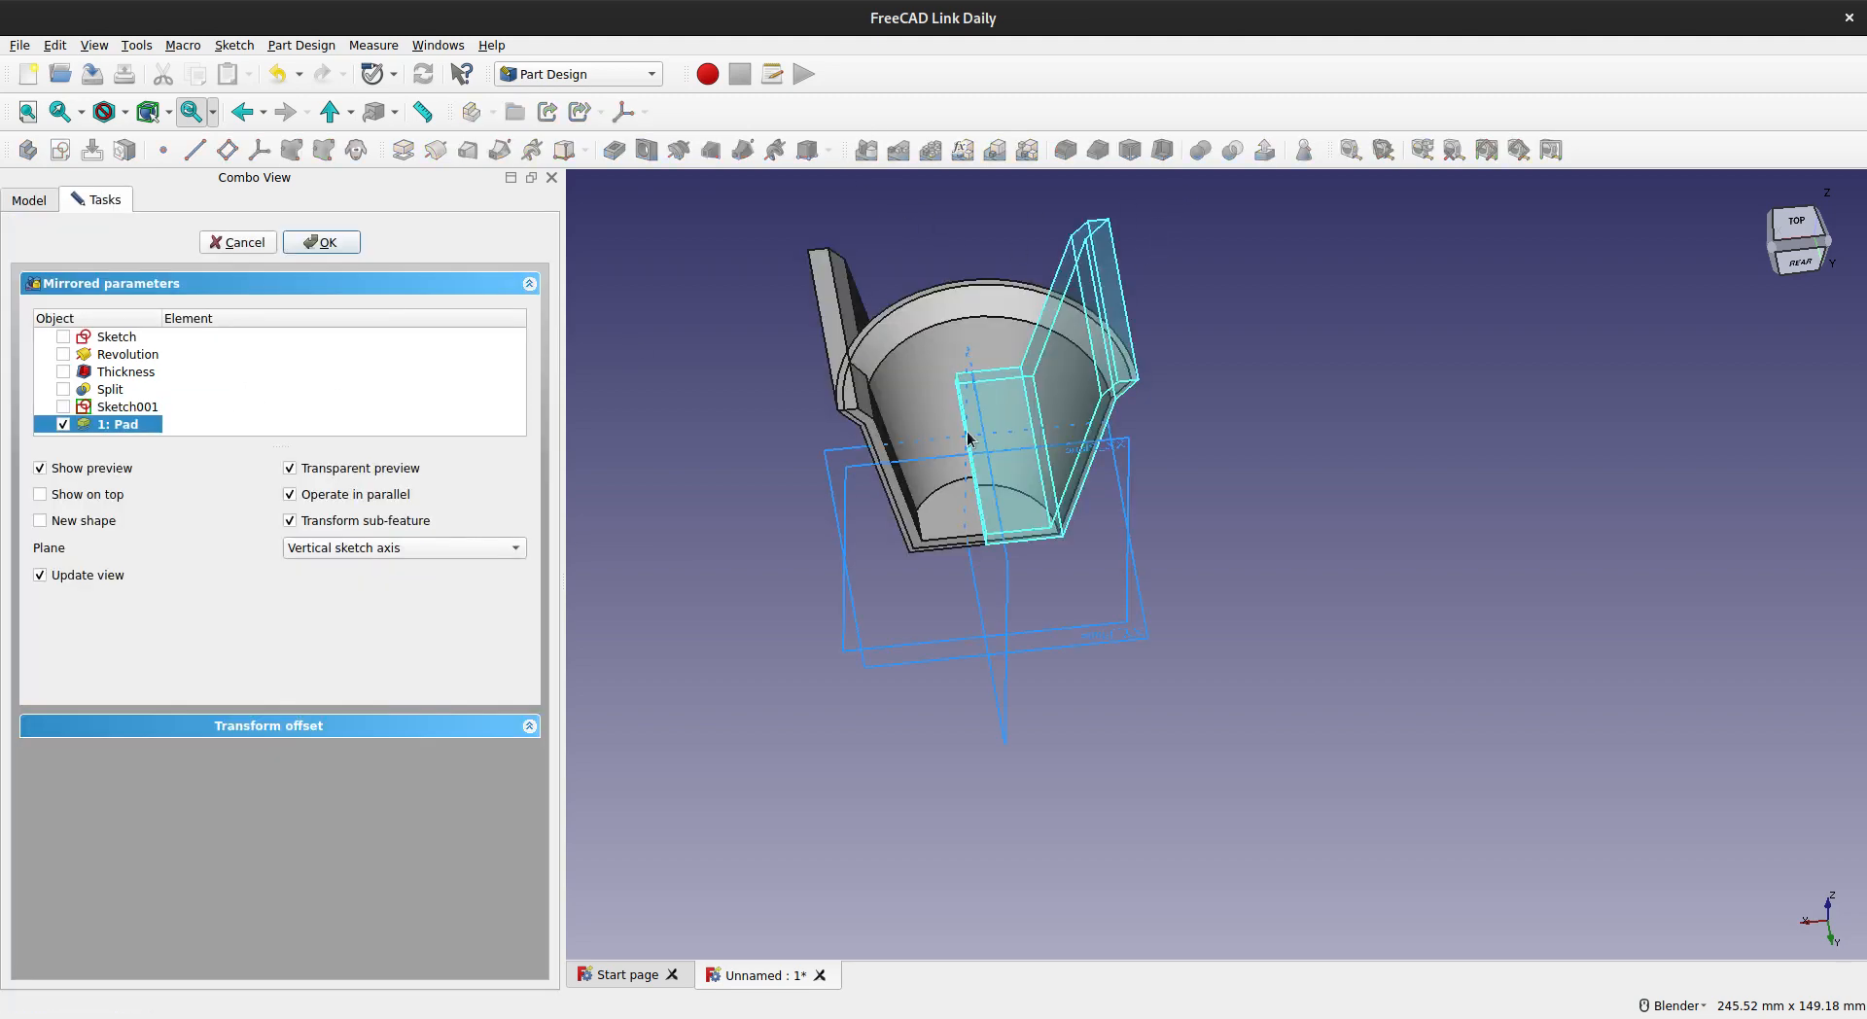
pyautogui.moveTo(996, 736); pyautogui.dragTo(1021, 481, button='middle')
pyautogui.scroll(5, 1084, 550)
pyautogui.click(346, 241)
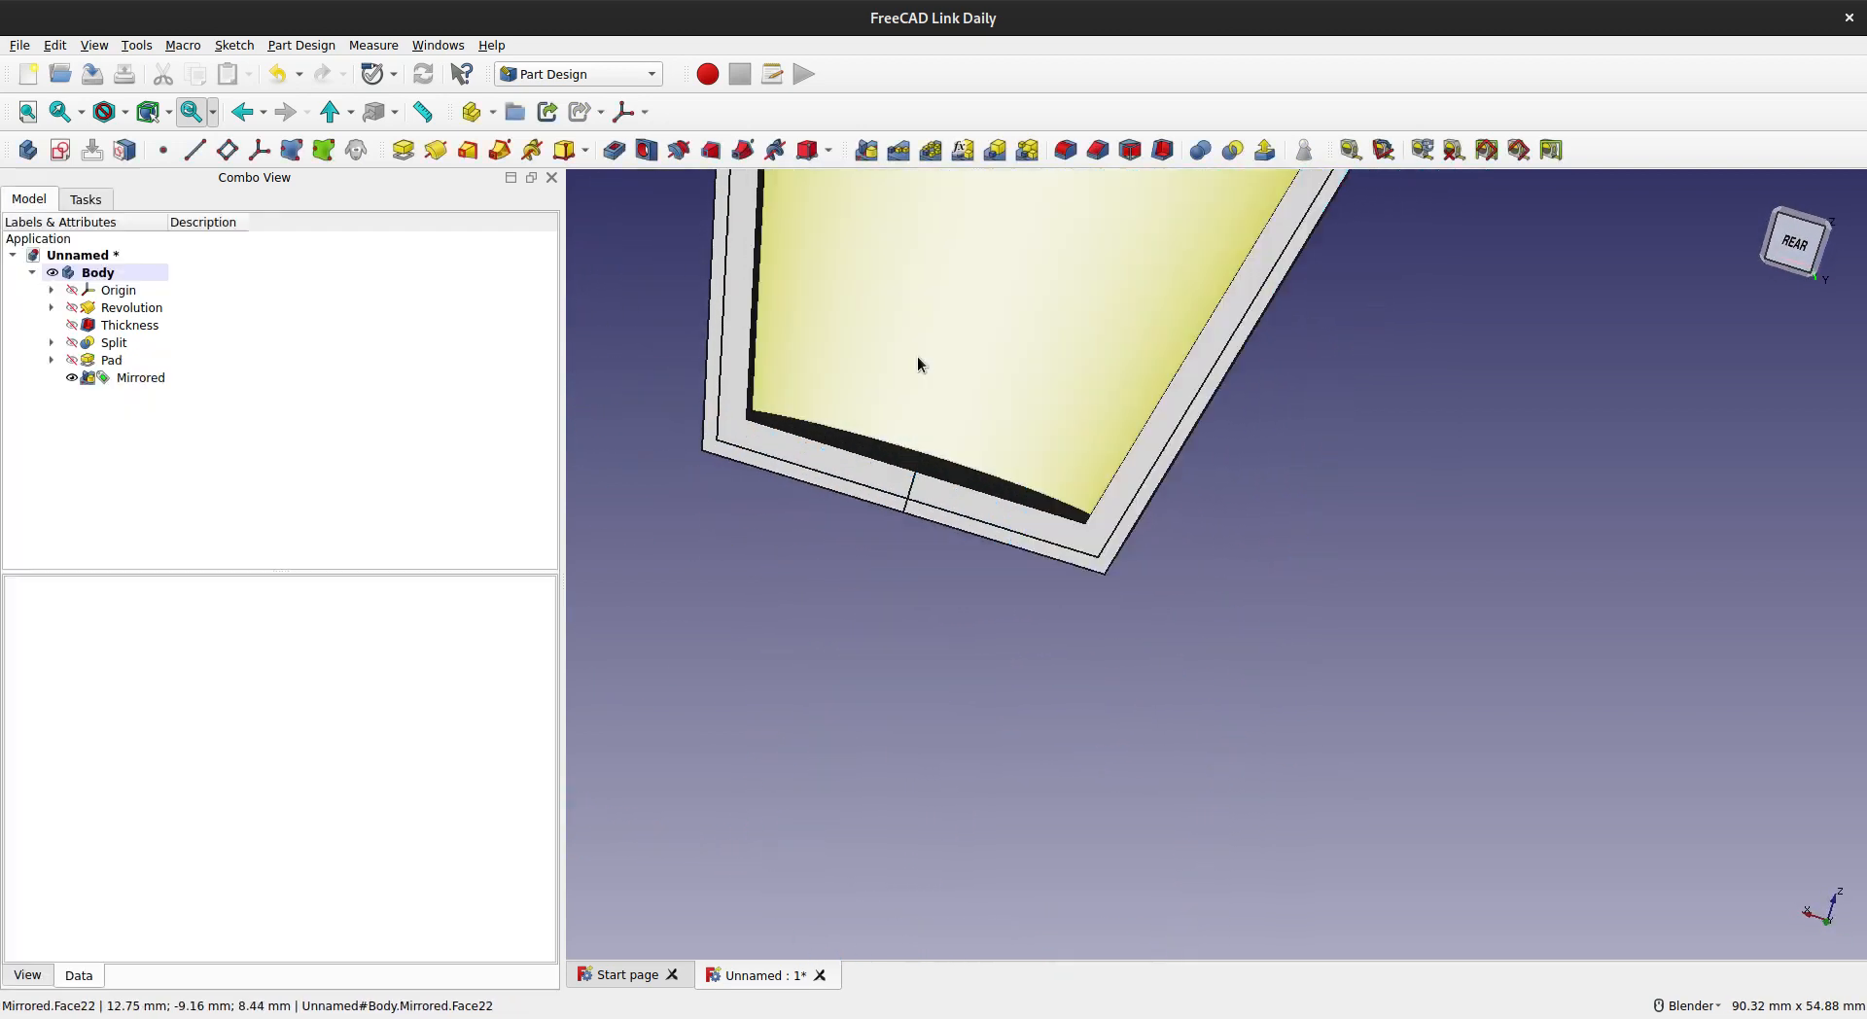
# - Examine the padded side walls and the inner conical face where they meet the half cup
pyautogui.scroll(-5, 973, 381)
pyautogui.moveTo(1025, 406); pyautogui.dragTo(1068, 623, button='middle')
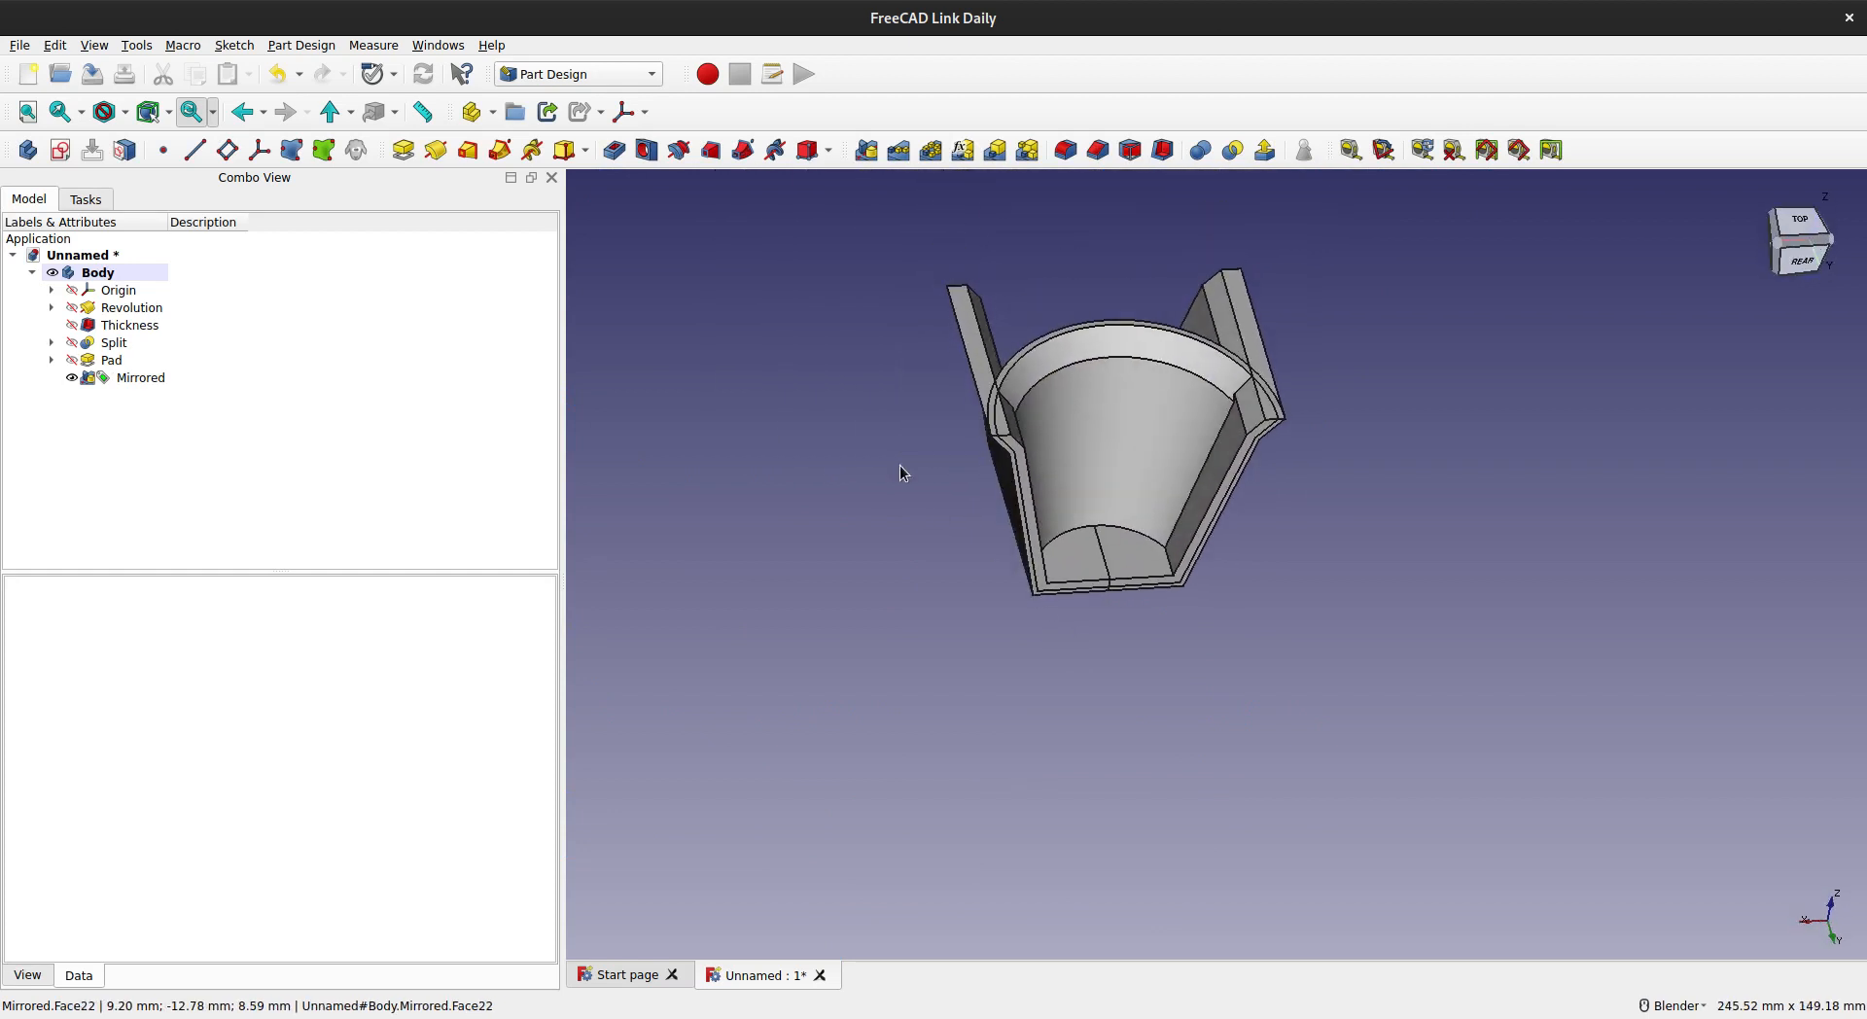
pyautogui.keyDown('shift'); pyautogui.moveTo(1103, 468); pyautogui.dragTo(1048, 471, button='middle'); pyautogui.keyUp('shift')
pyautogui.scroll(2, 1046, 528)
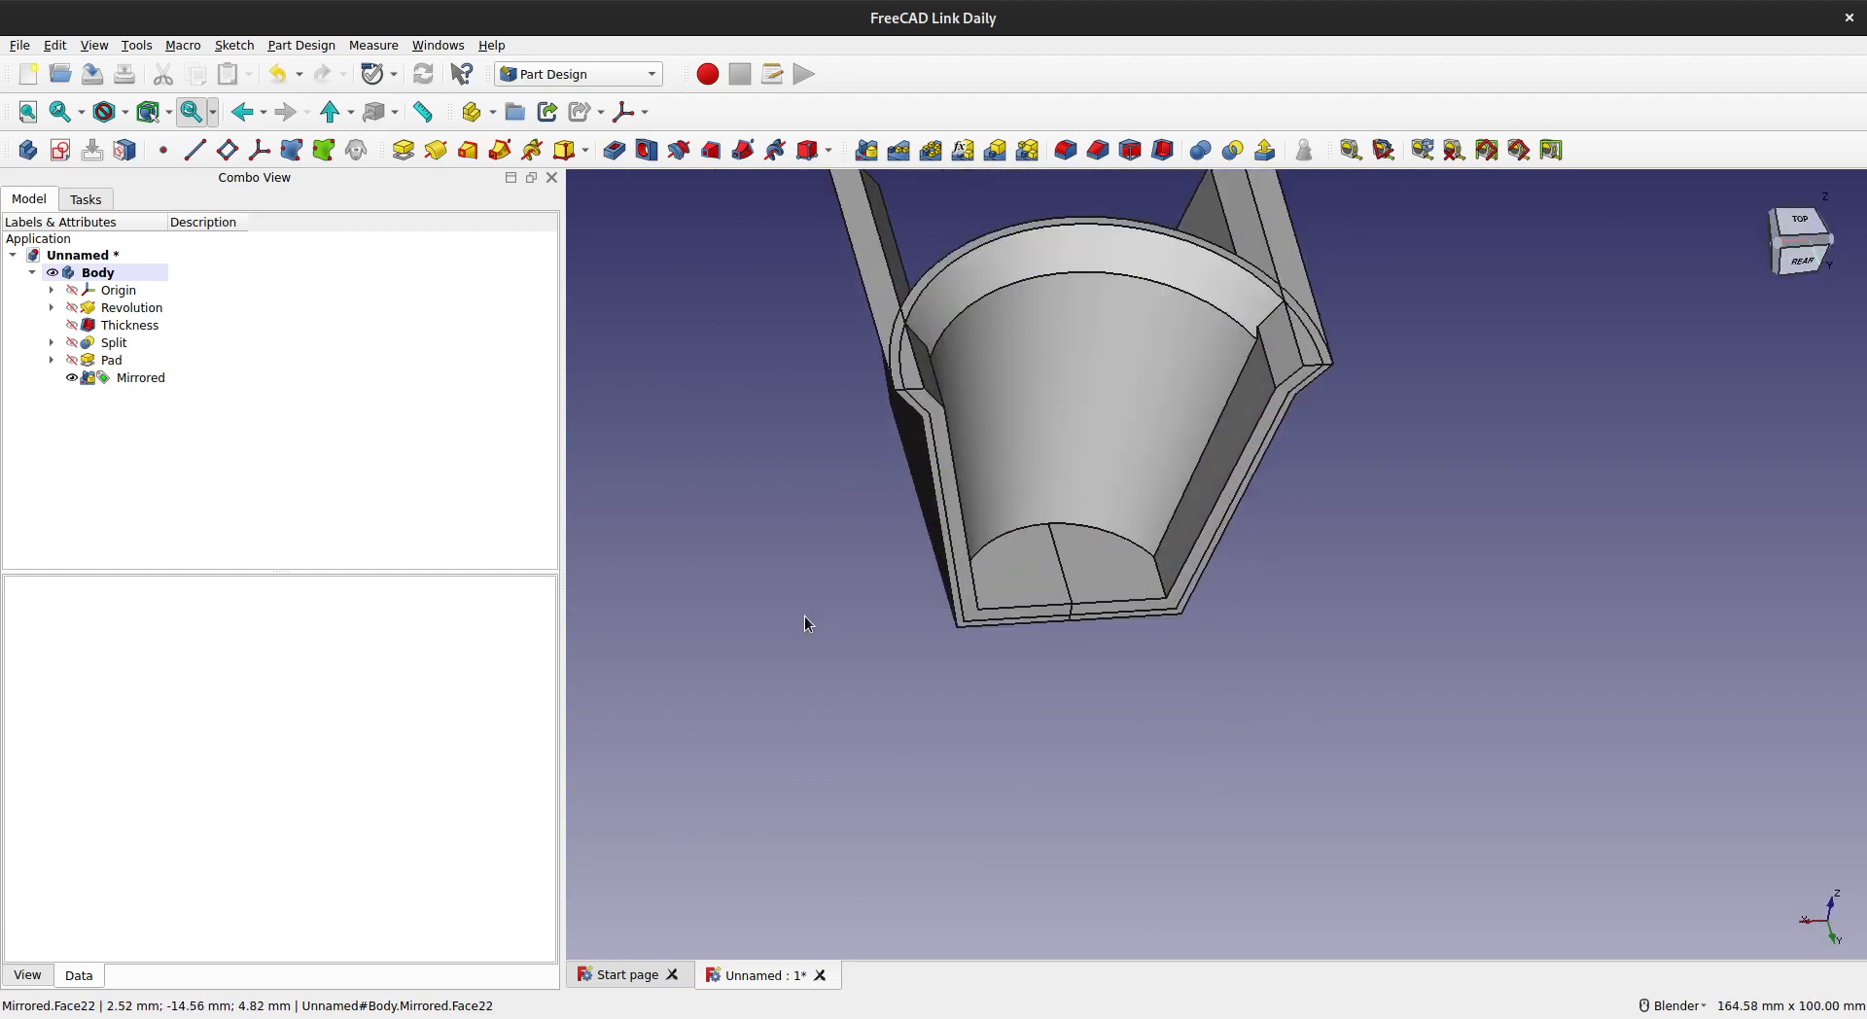
pyautogui.scroll(-2, 946, 449)
pyautogui.scroll(2, 946, 449)
pyautogui.moveTo(995, 406)
pyautogui.mouseDown(button='middle')
pyautogui.moveTo(1031, 446)
pyautogui.moveTo(1001, 437)
pyautogui.mouseUp(button='middle')
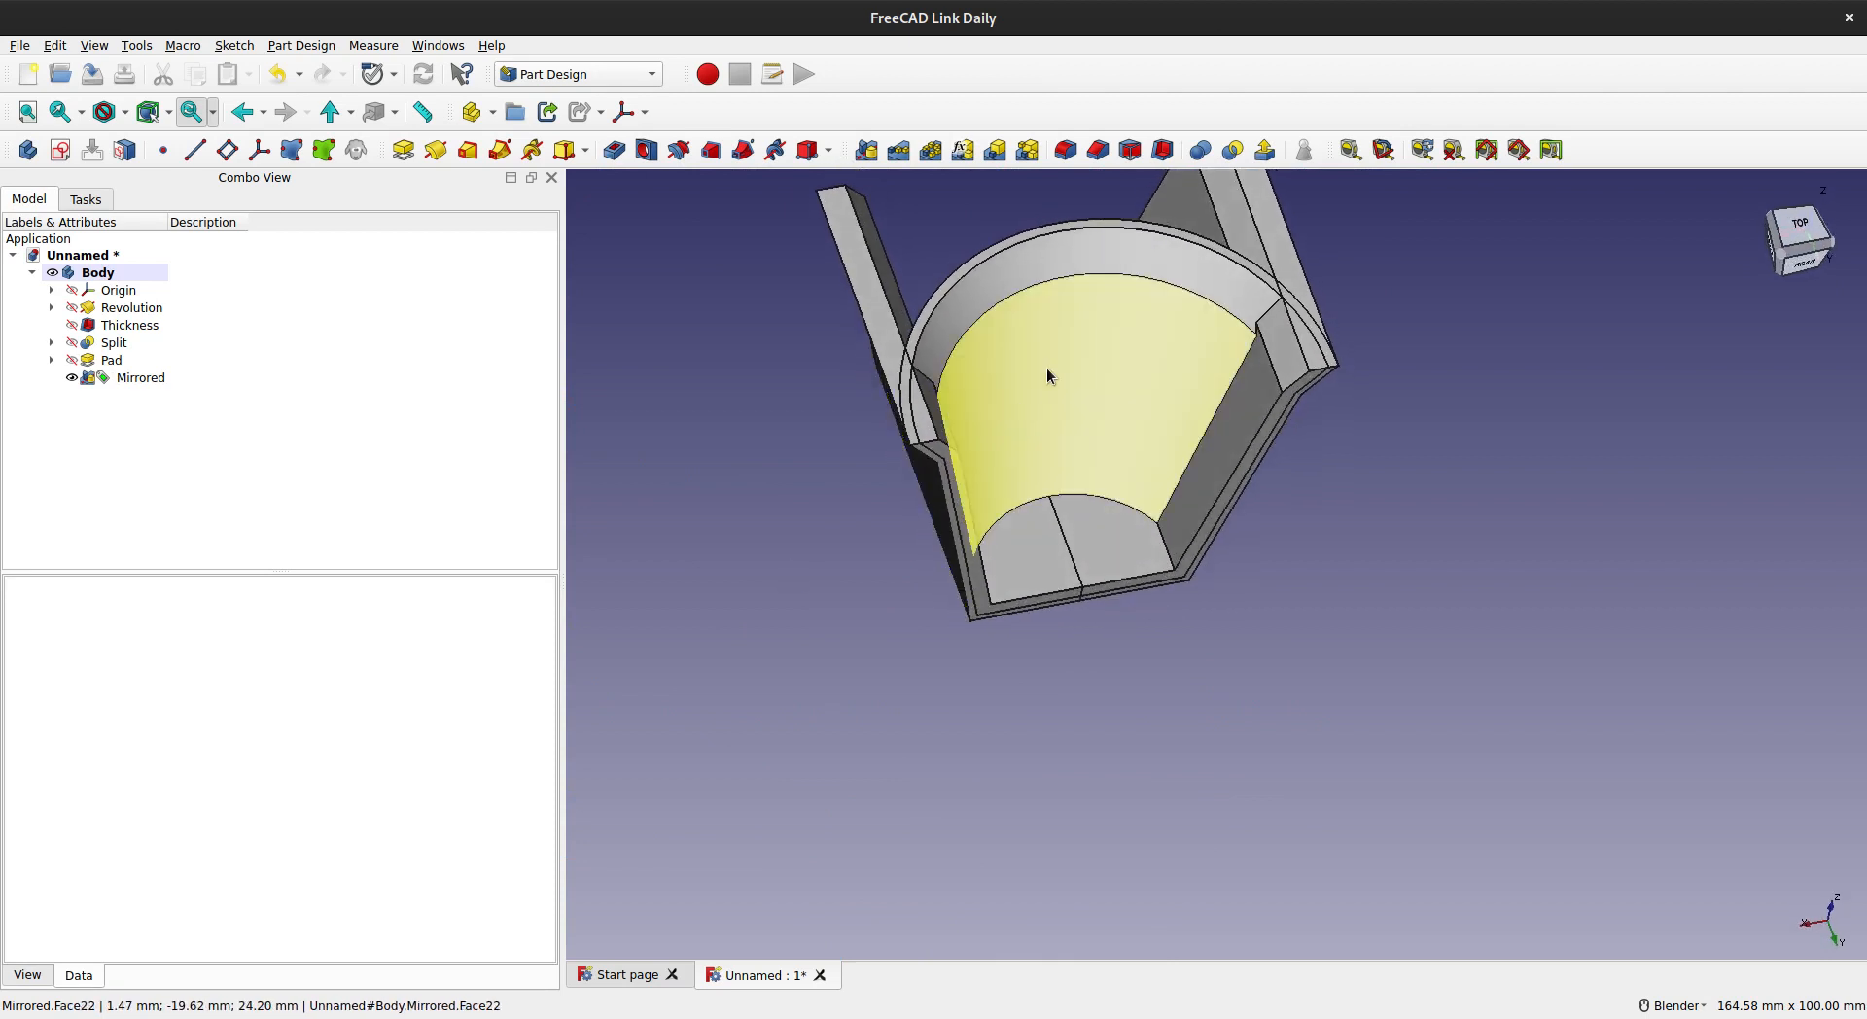
pyautogui.click(866, 287)
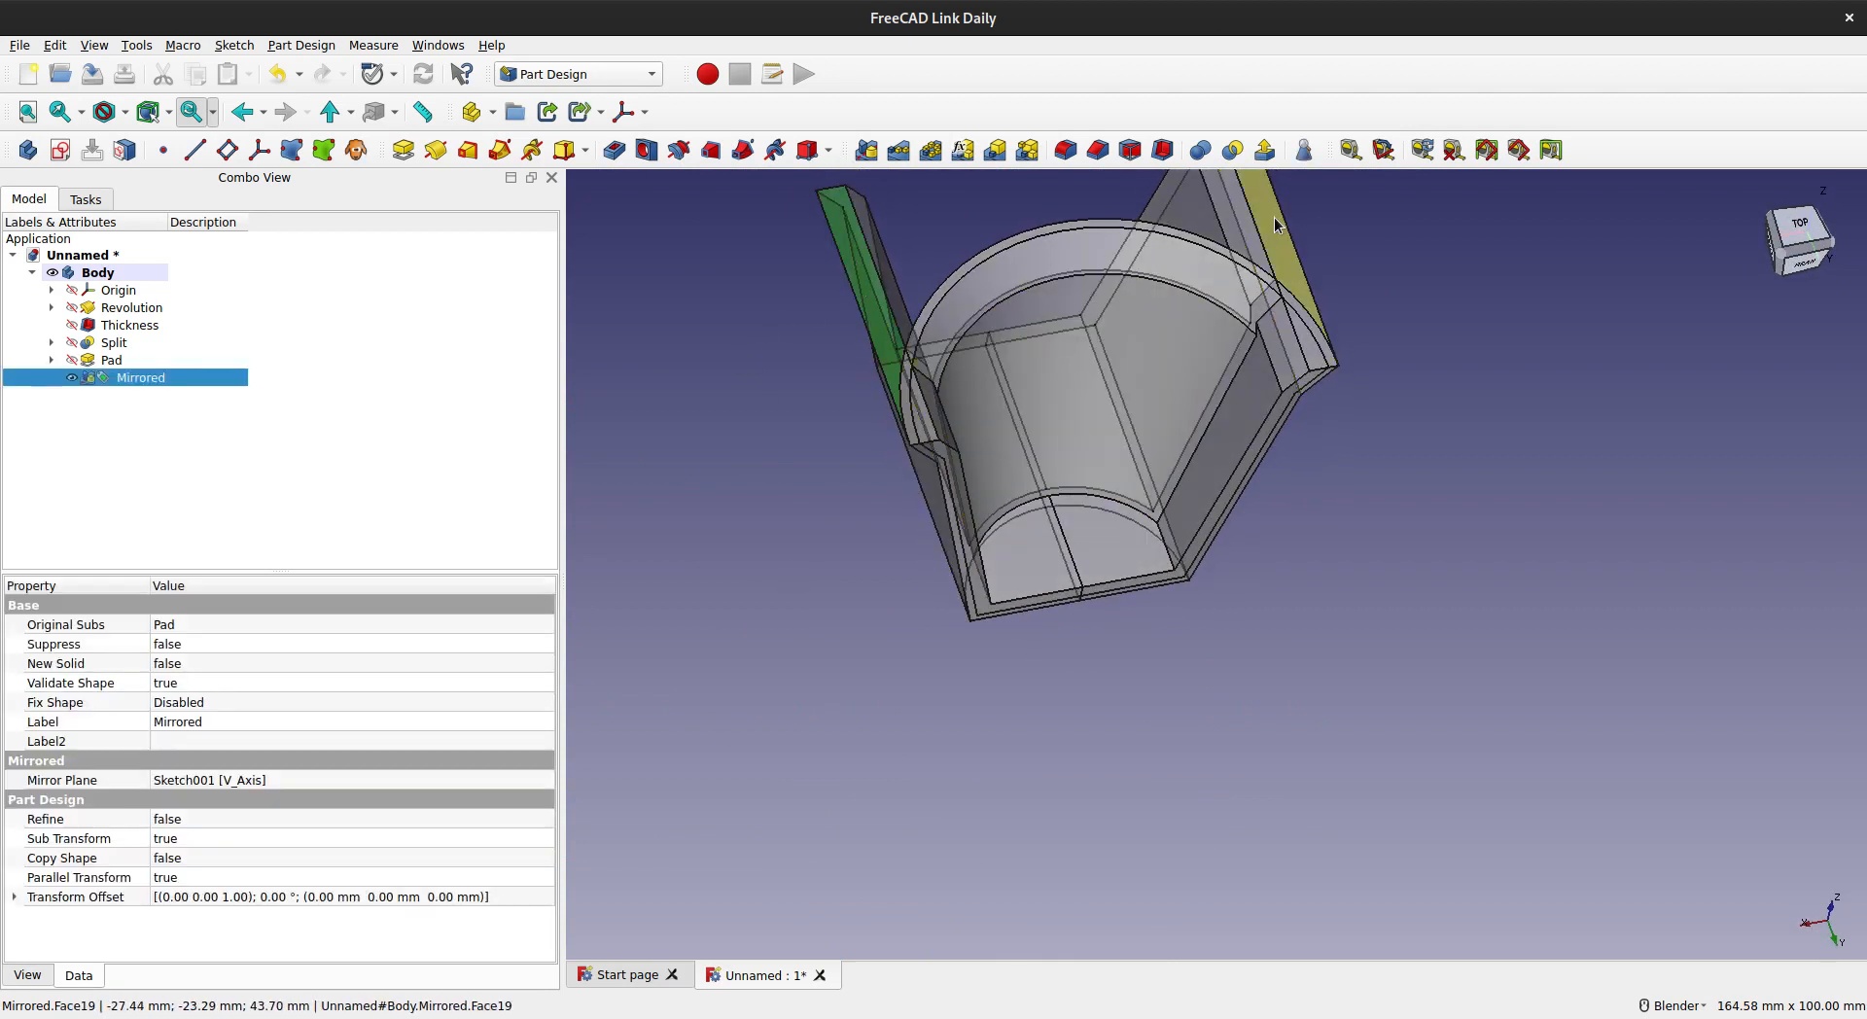
pyautogui.keyDown('ctrl'); pyautogui.click(1276, 220); pyautogui.keyUp('ctrl')
pyautogui.keyDown('shift'); pyautogui.moveTo(1131, 360); pyautogui.dragTo(1133, 469, button='middle'); pyautogui.keyUp('shift')
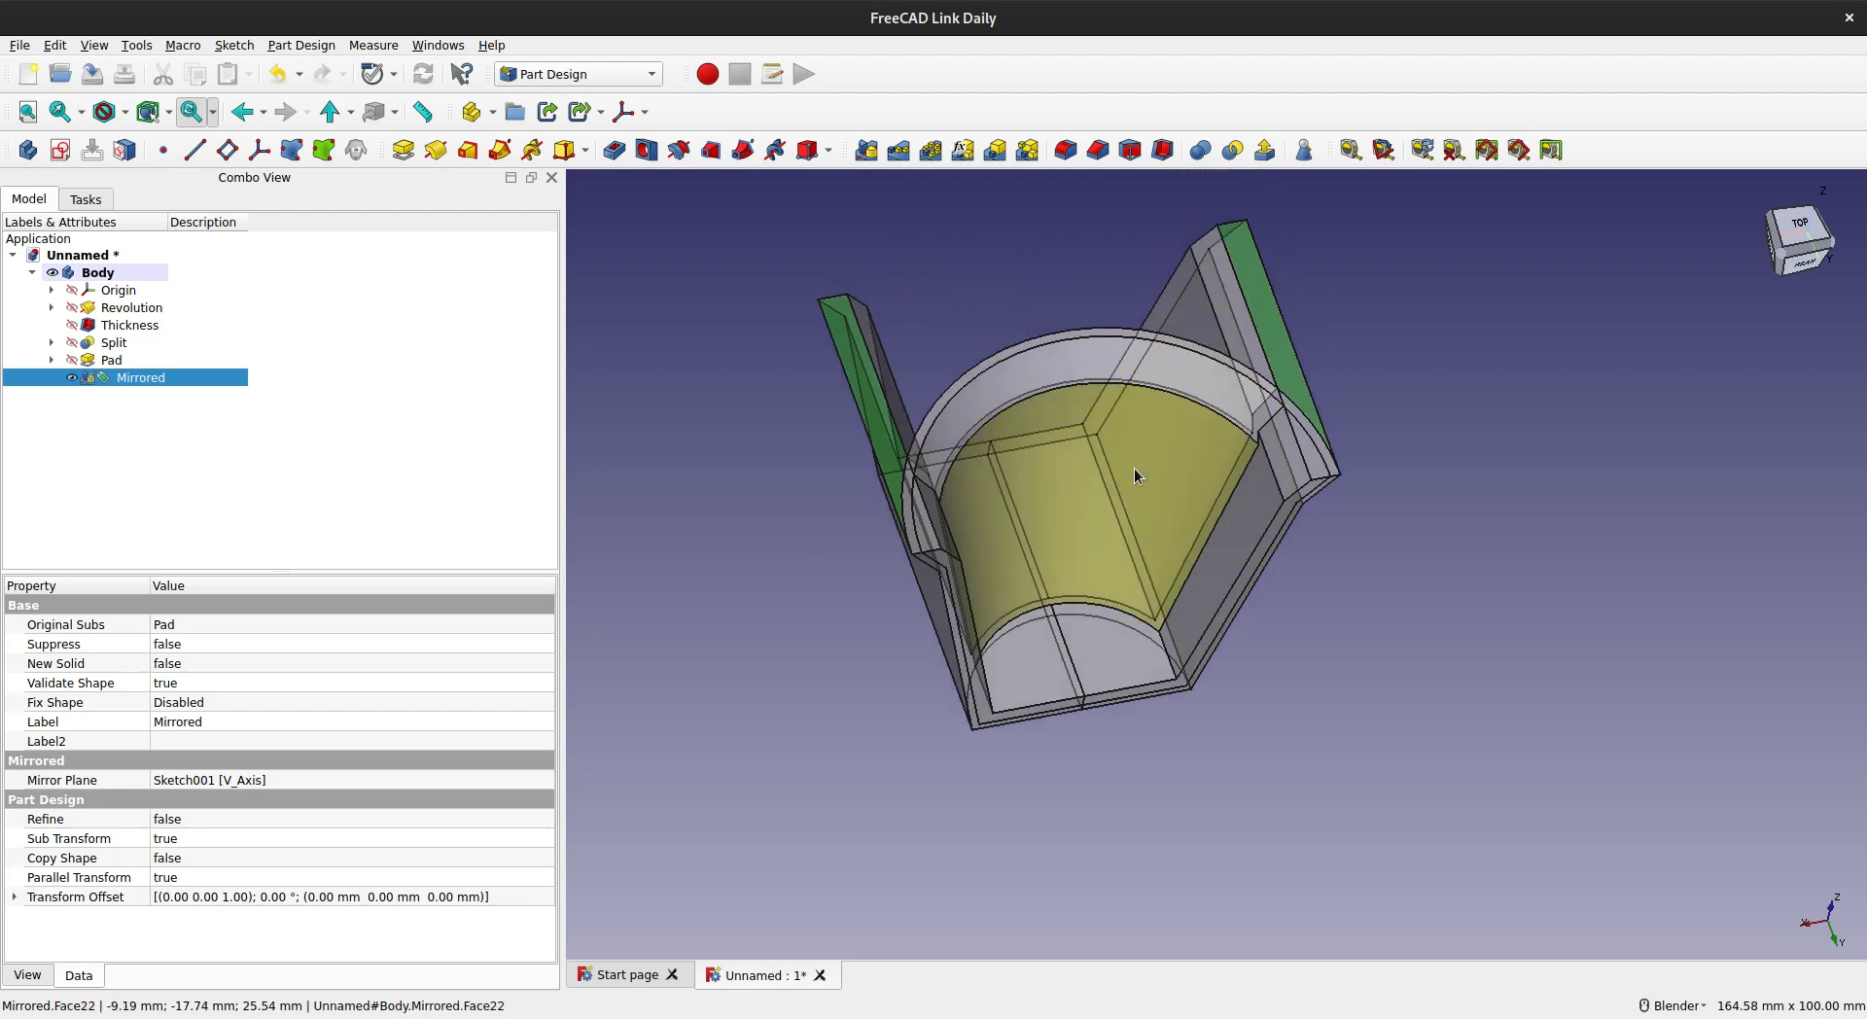
pyautogui.press('Escape')
pyautogui.click(990, 478)
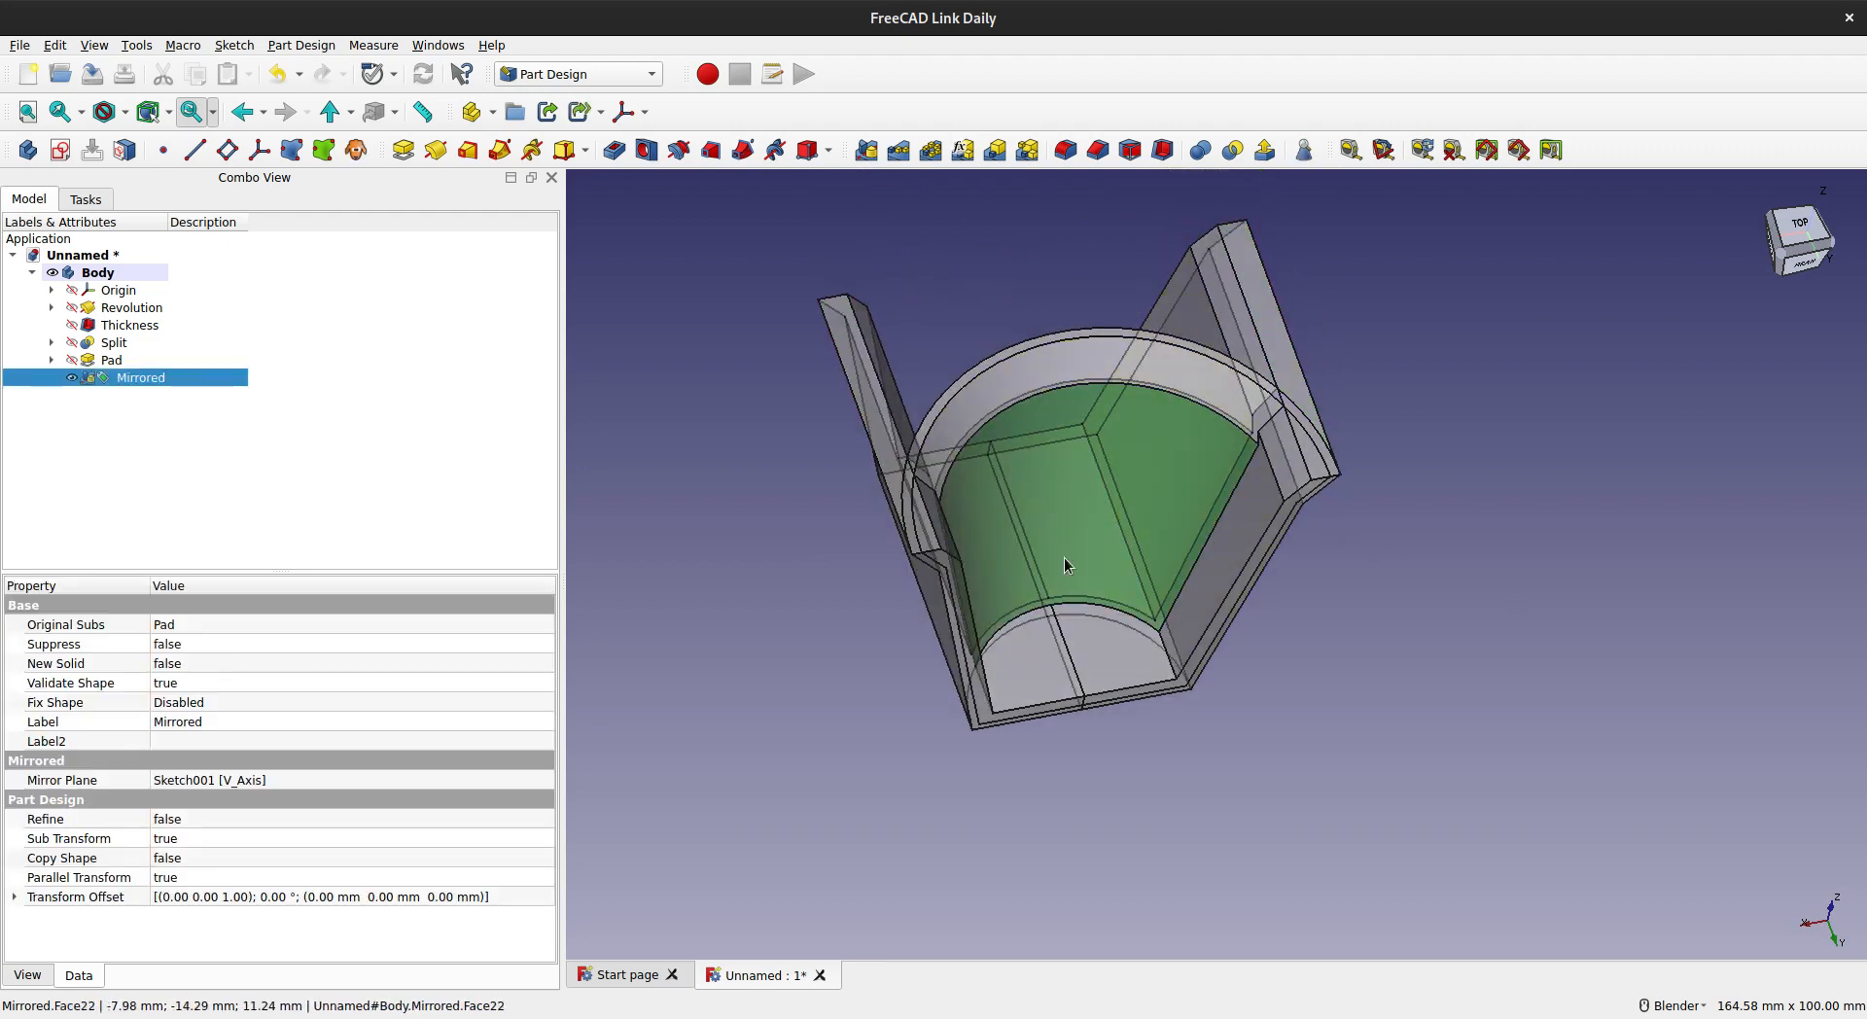
pyautogui.click(769, 497)
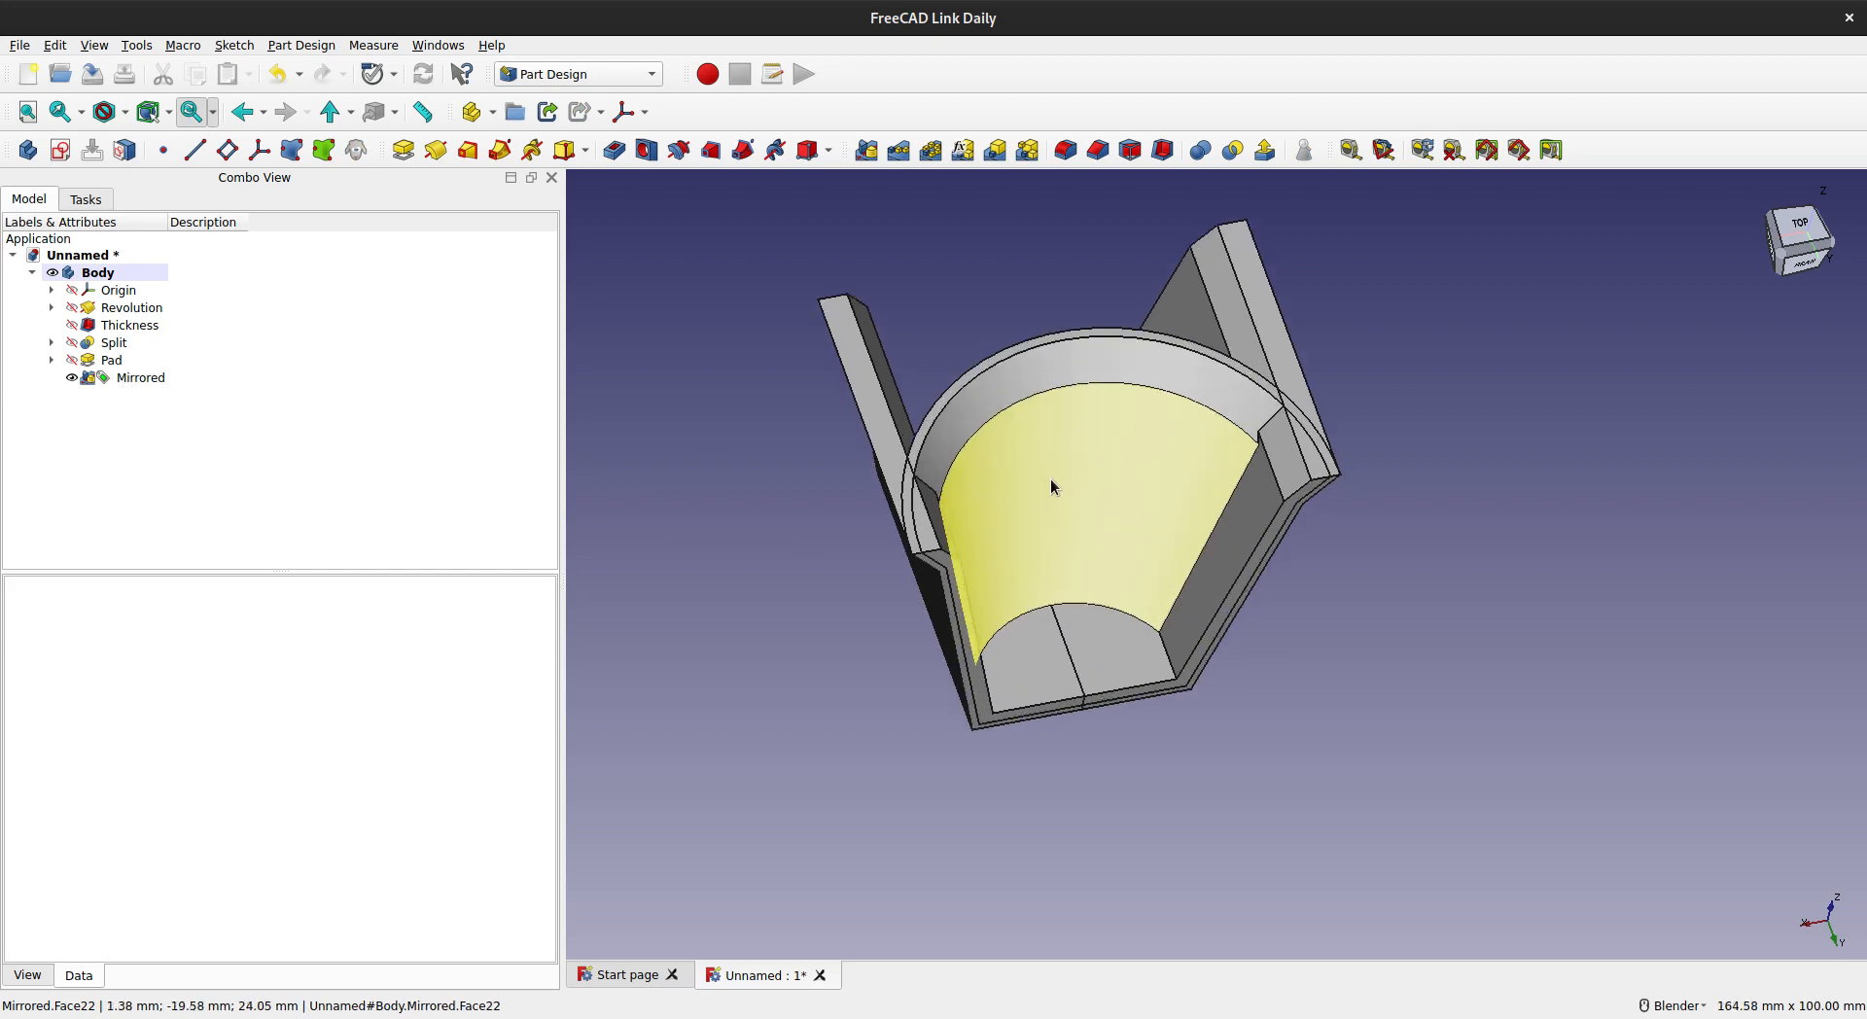
# - Change the pad's operation to New shape and make the Mirrored feature visible in place of the pad
pyautogui.click(109, 361)
pyautogui.press('space')
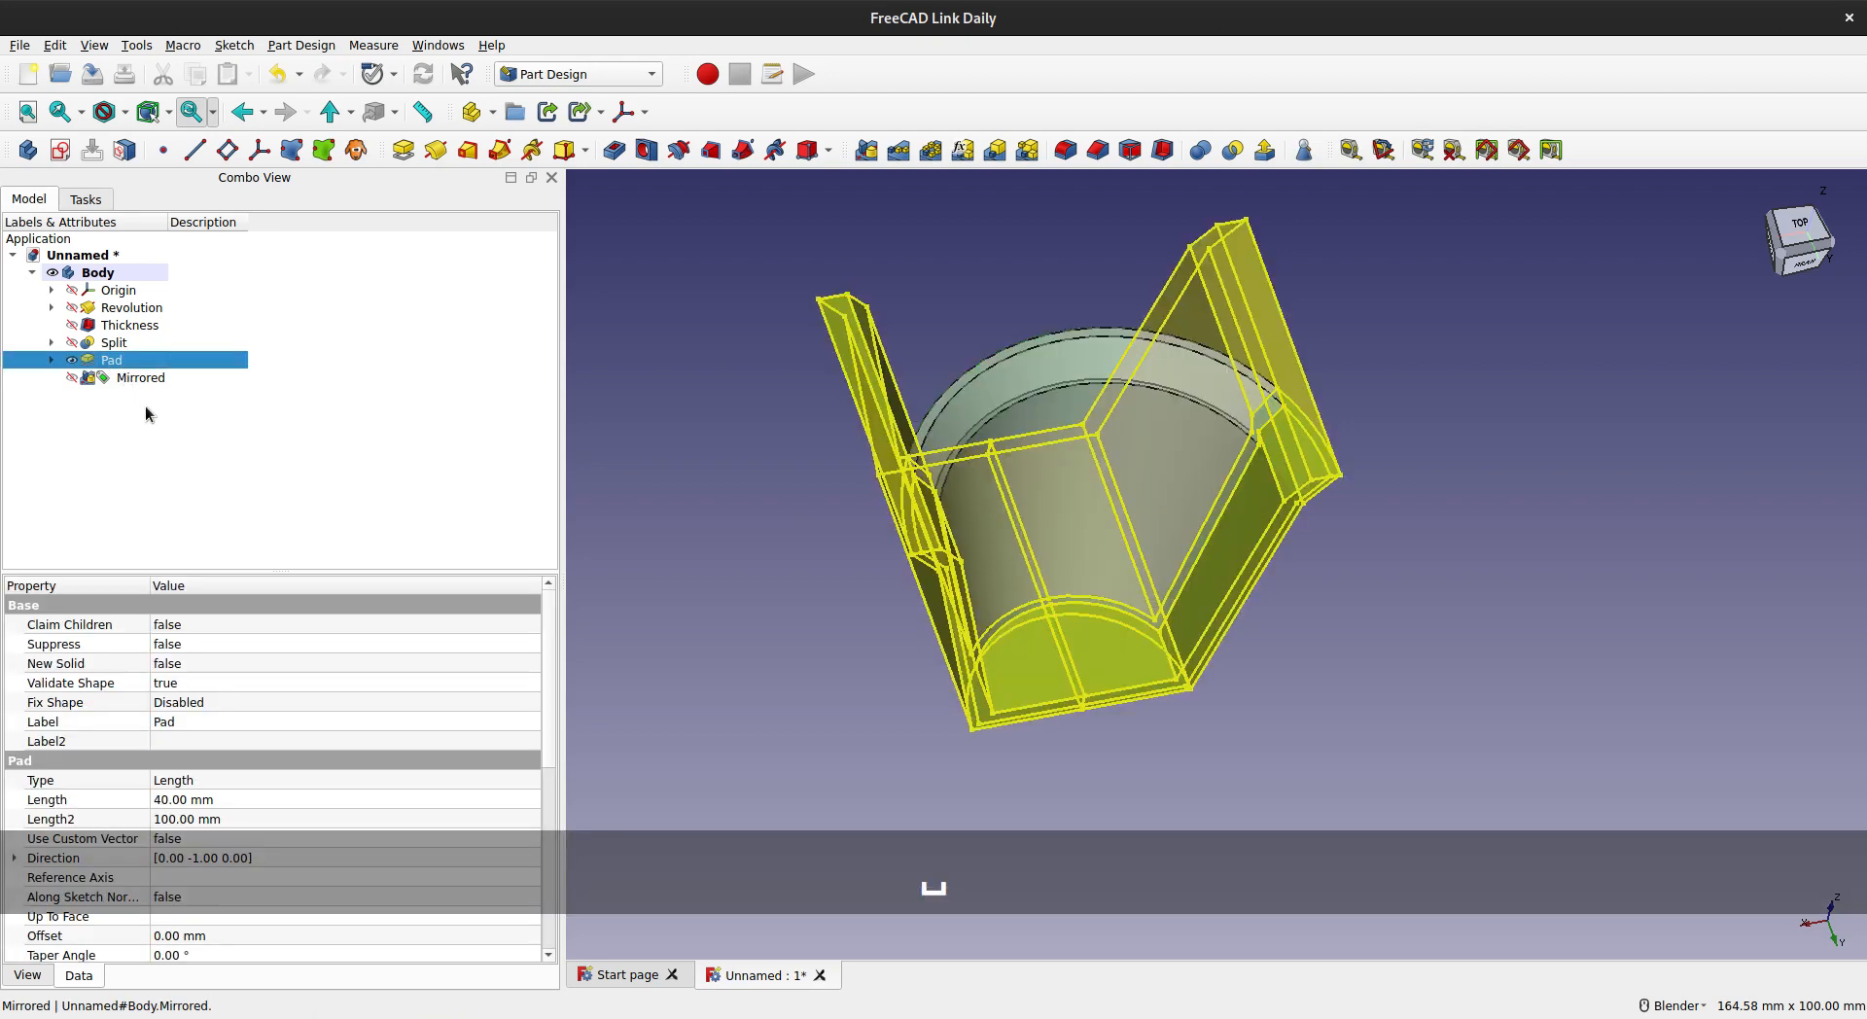
pyautogui.click(1467, 695)
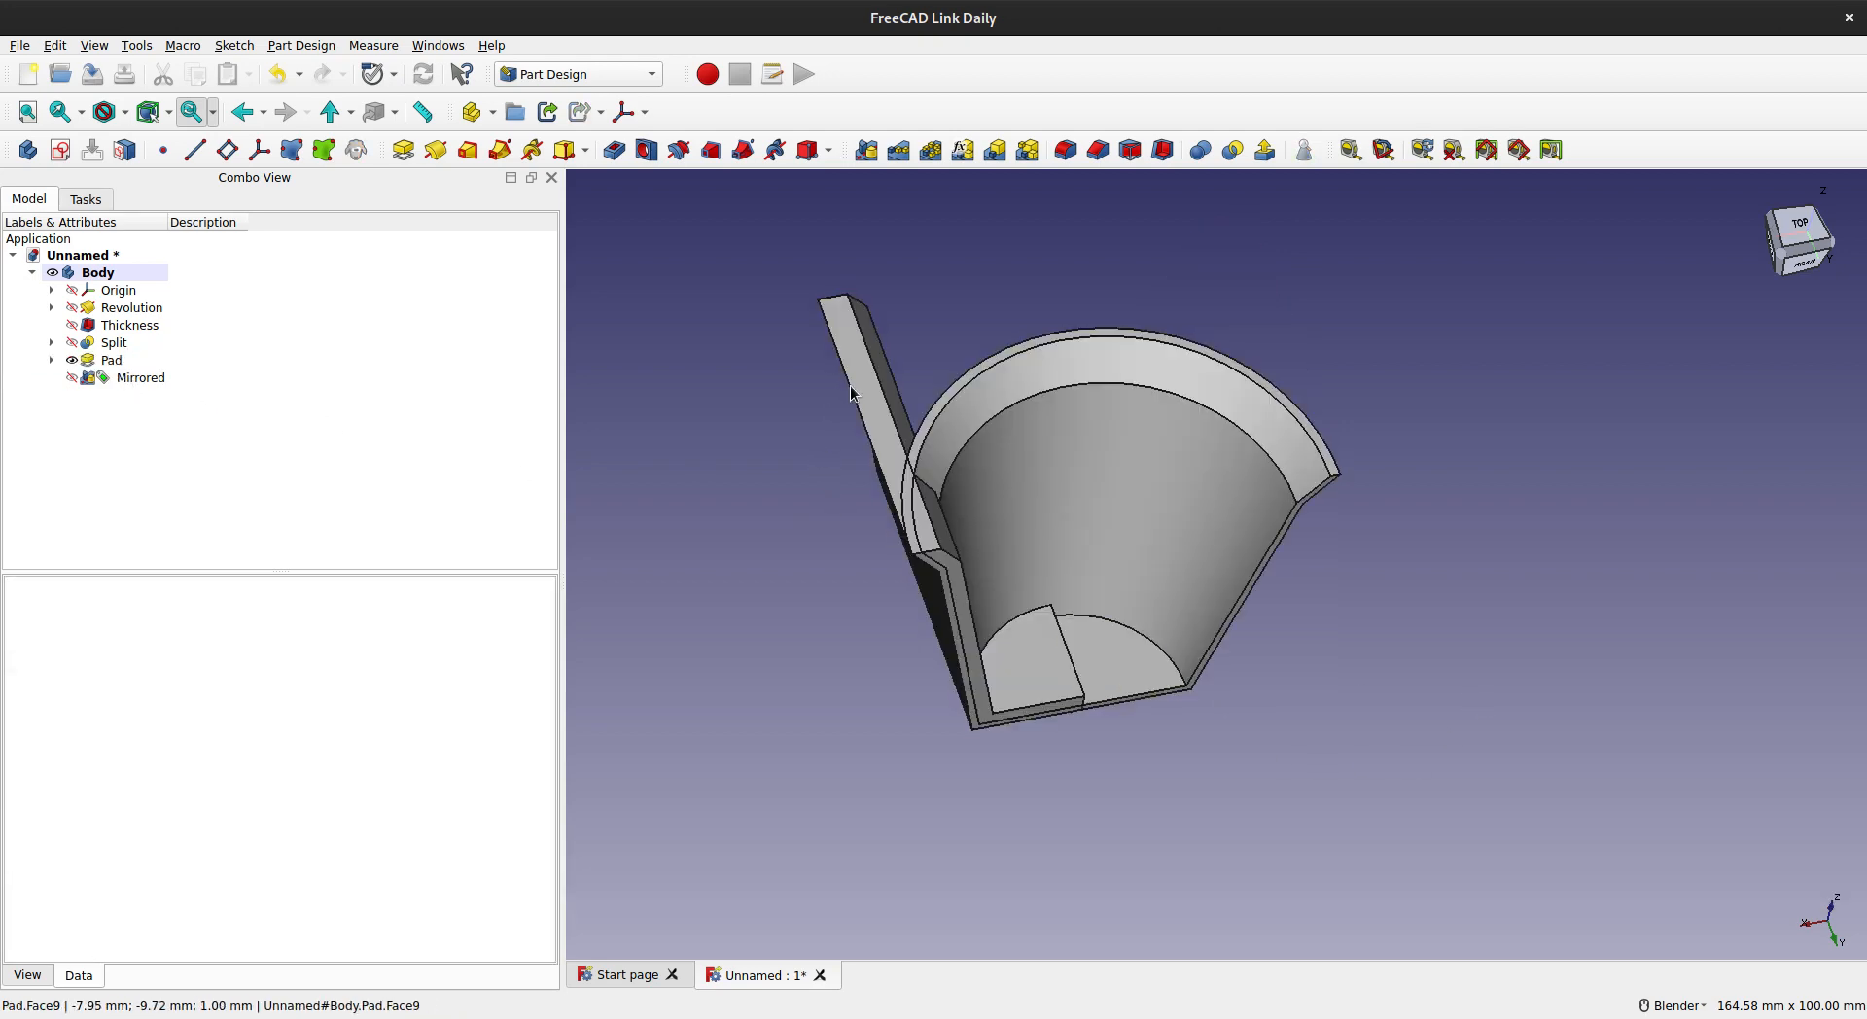
pyautogui.doubleClick(112, 361)
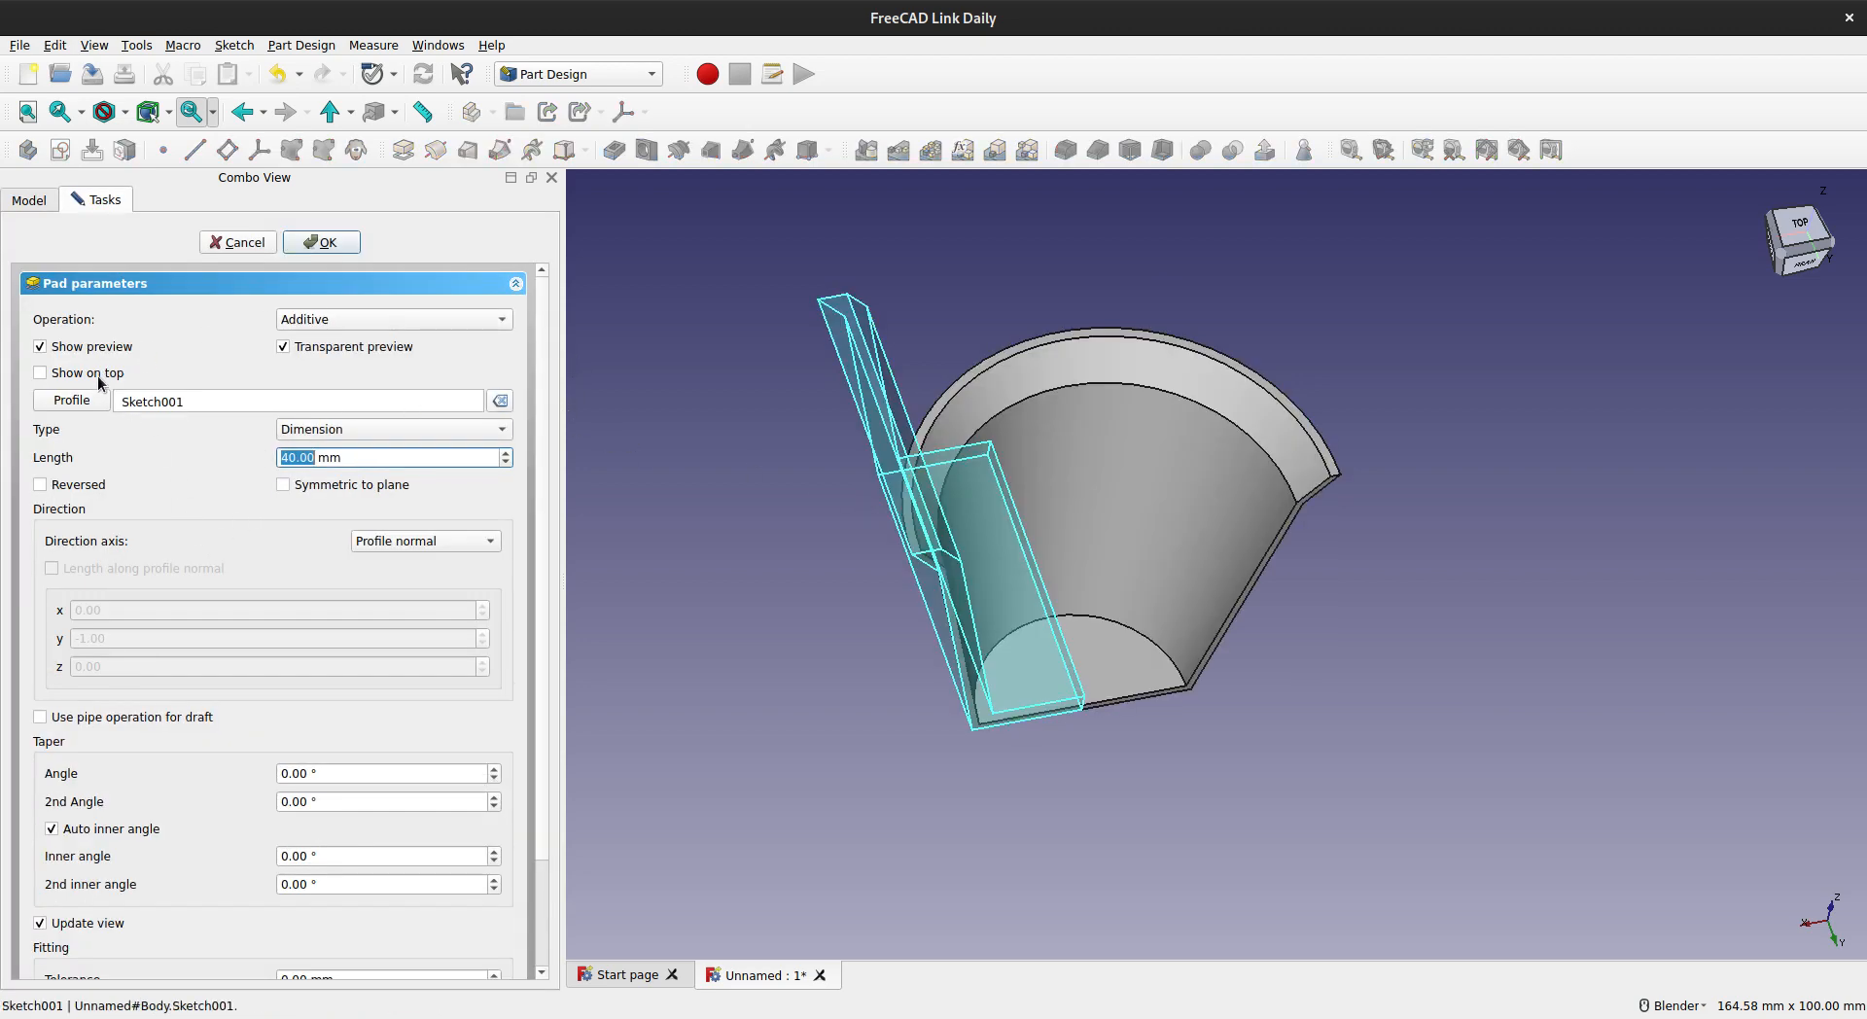
pyautogui.click(383, 324)
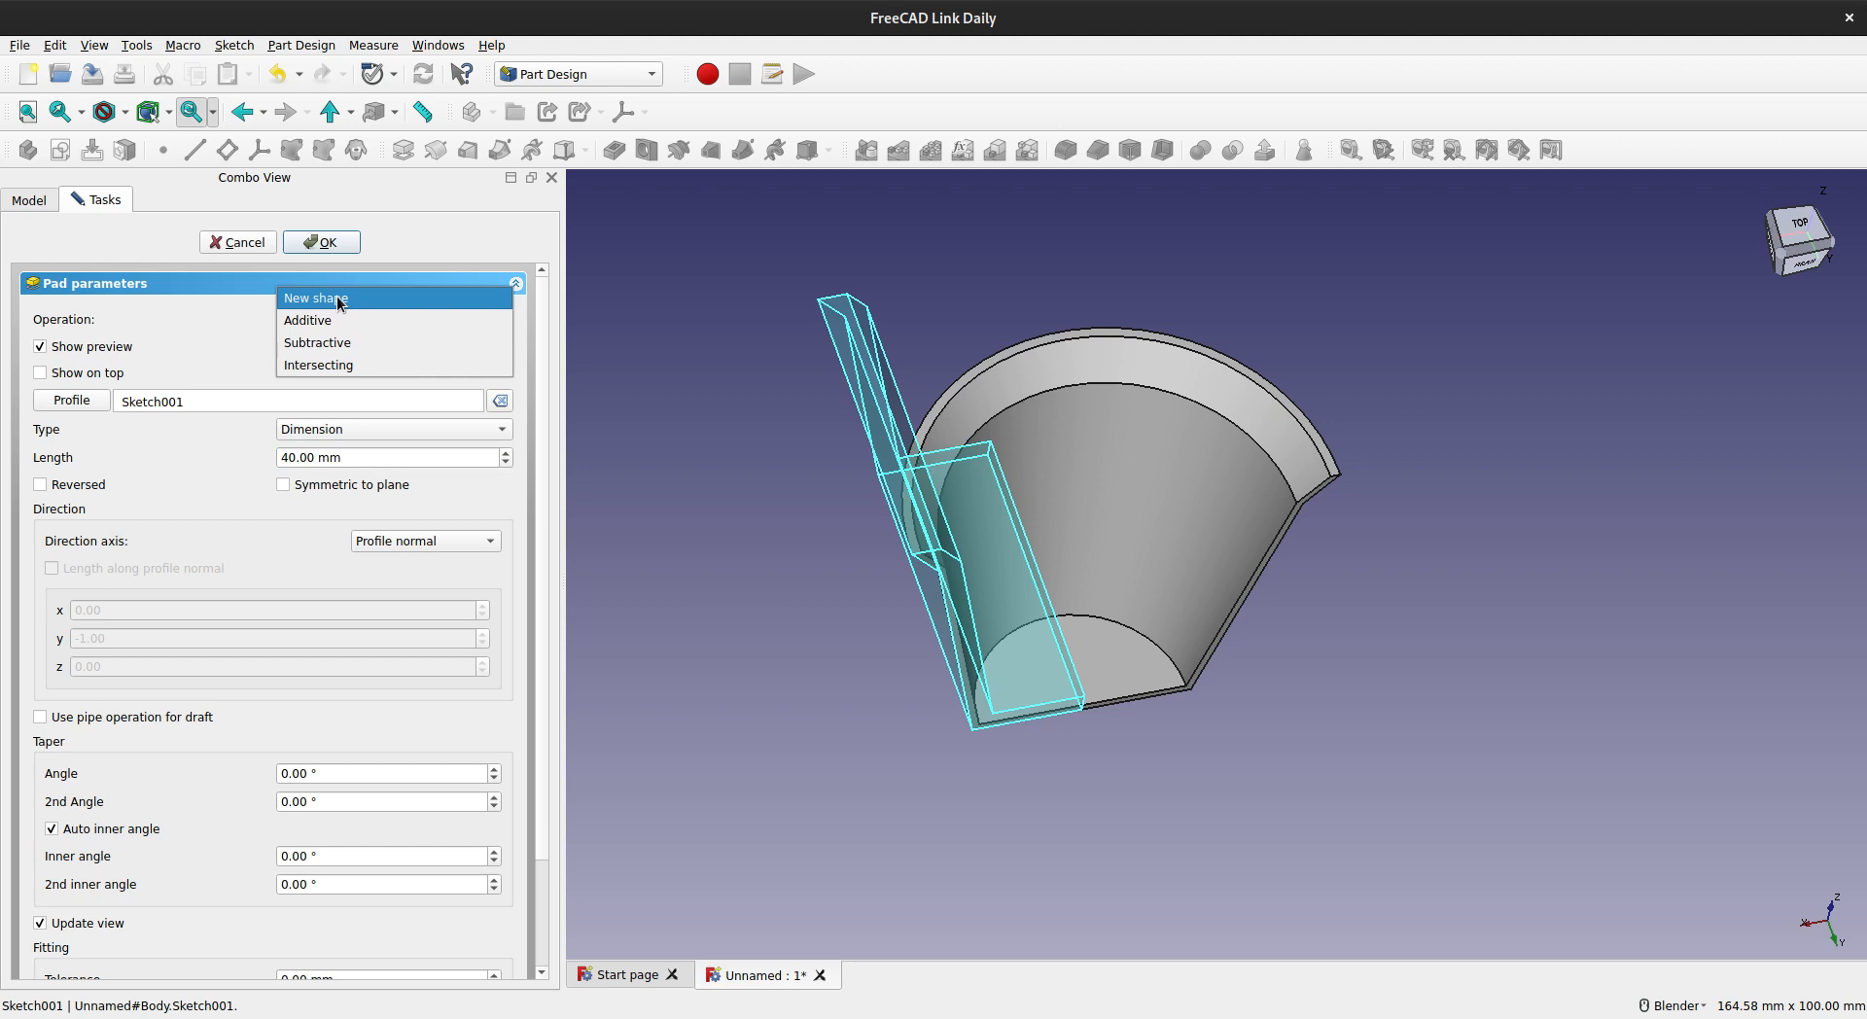
pyautogui.click(339, 304)
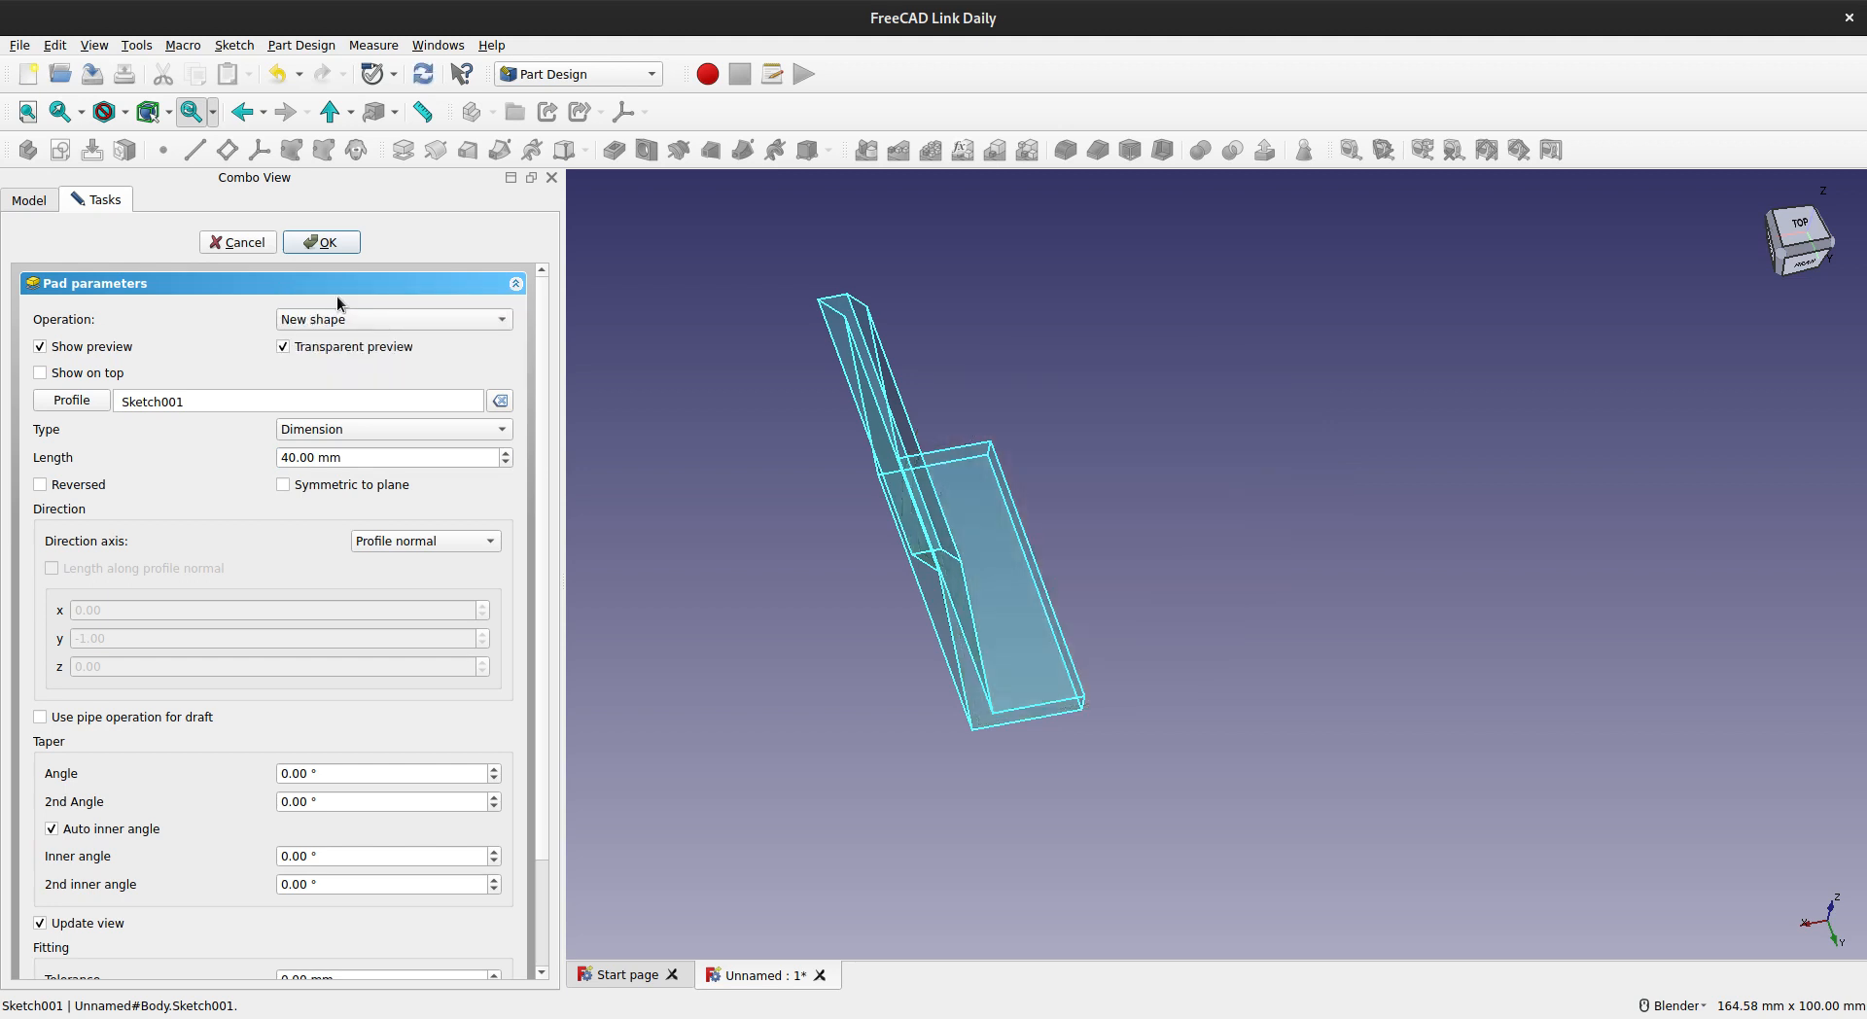
pyautogui.click(321, 242)
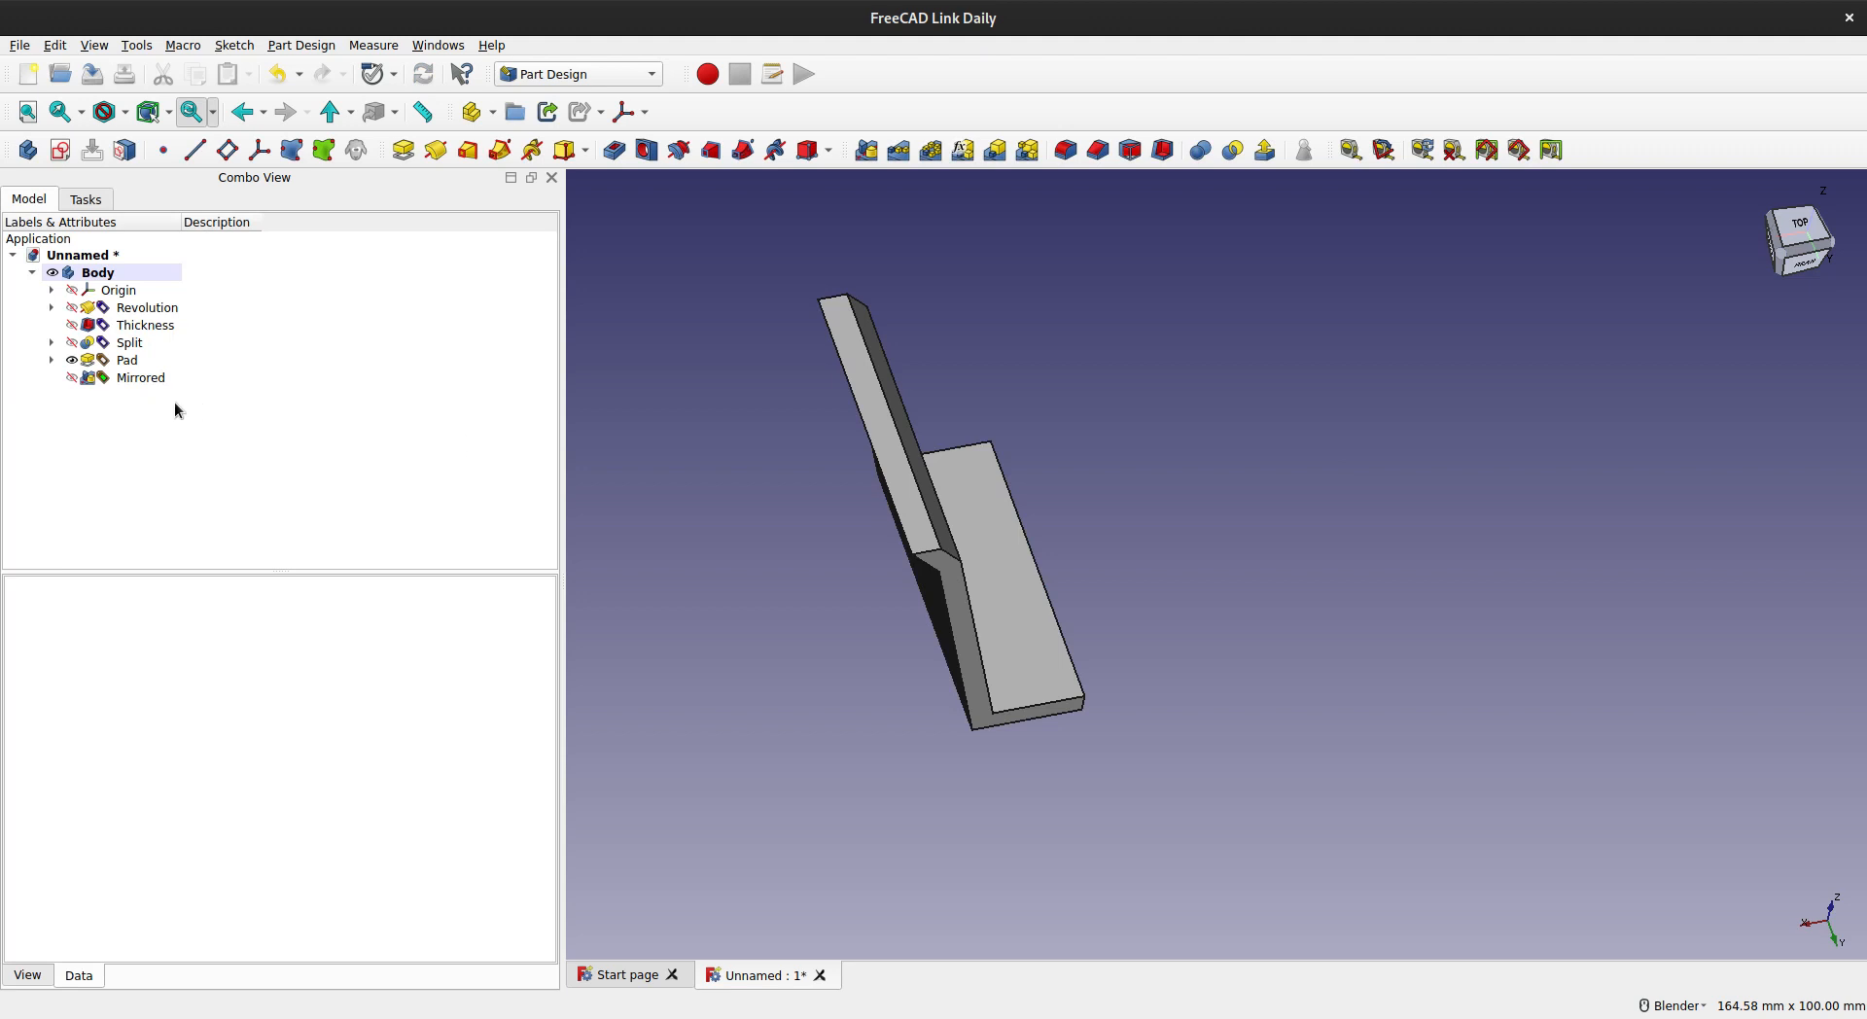
pyautogui.click(112, 378)
pyautogui.click(72, 378)
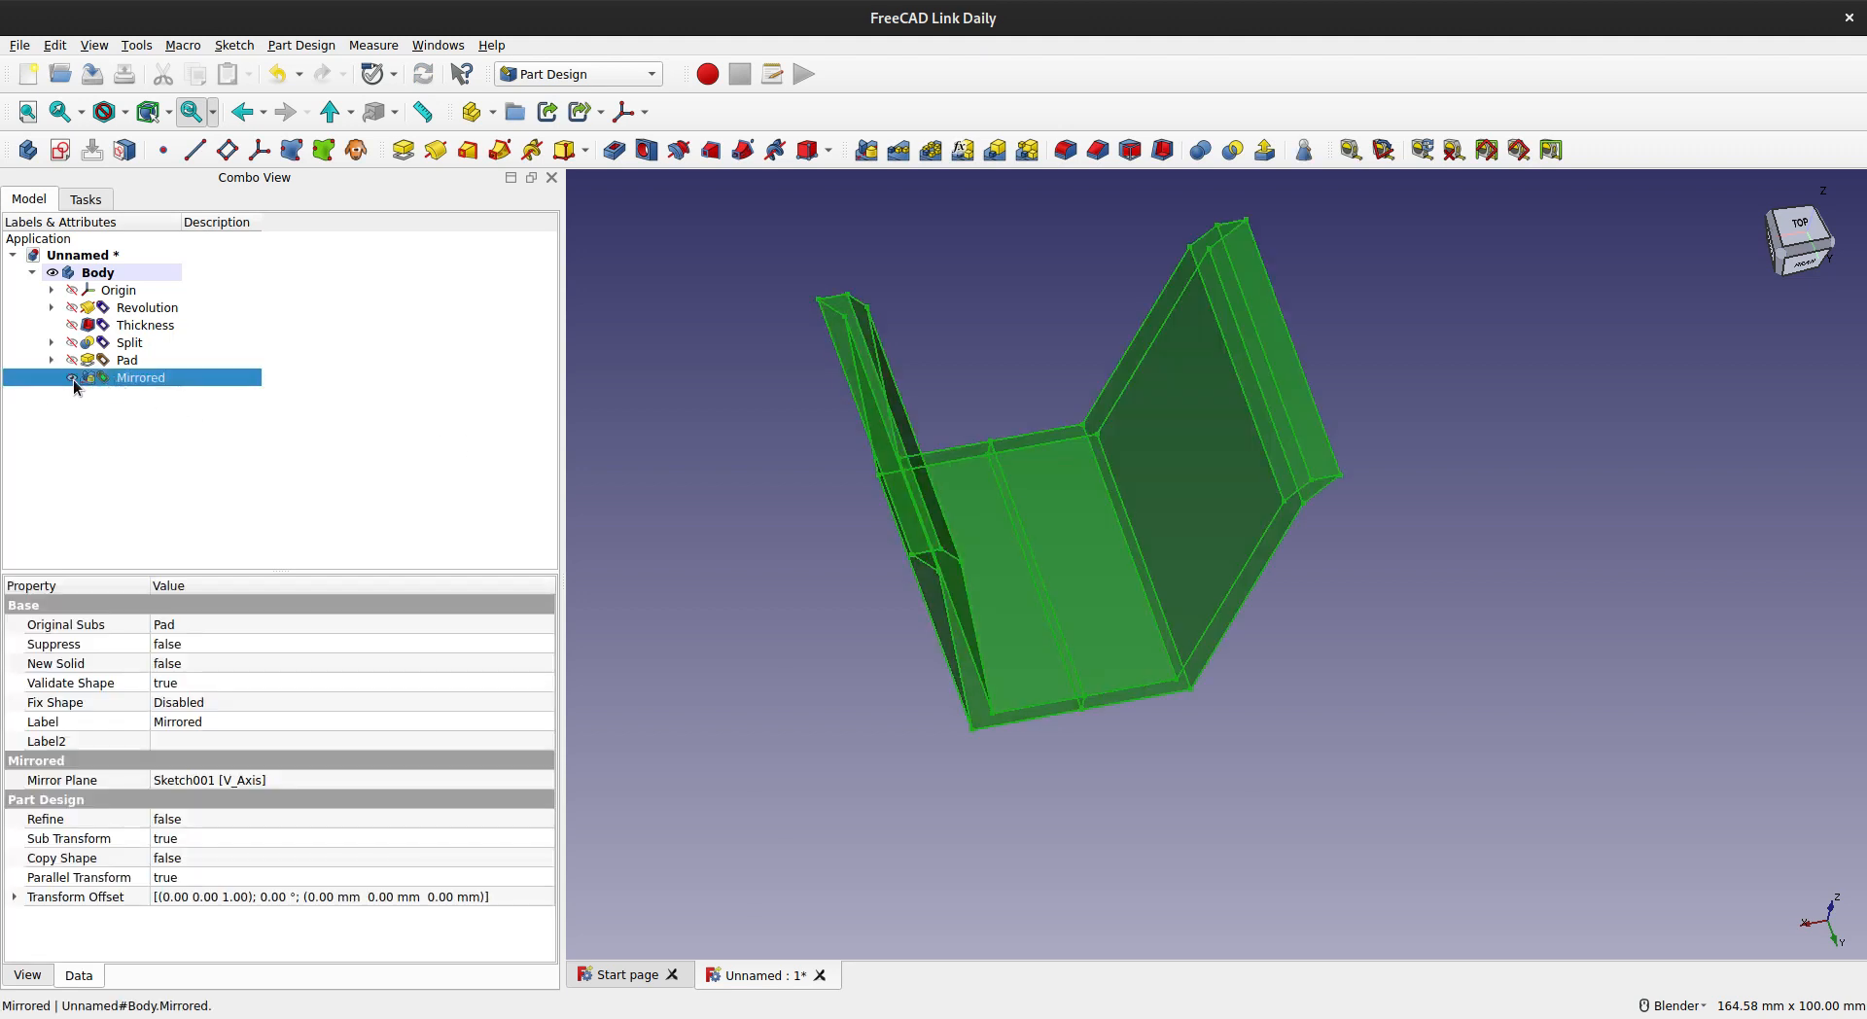
# - Make the Split half cup visible together with the Mirrored wall shape
pyautogui.click(808, 581)
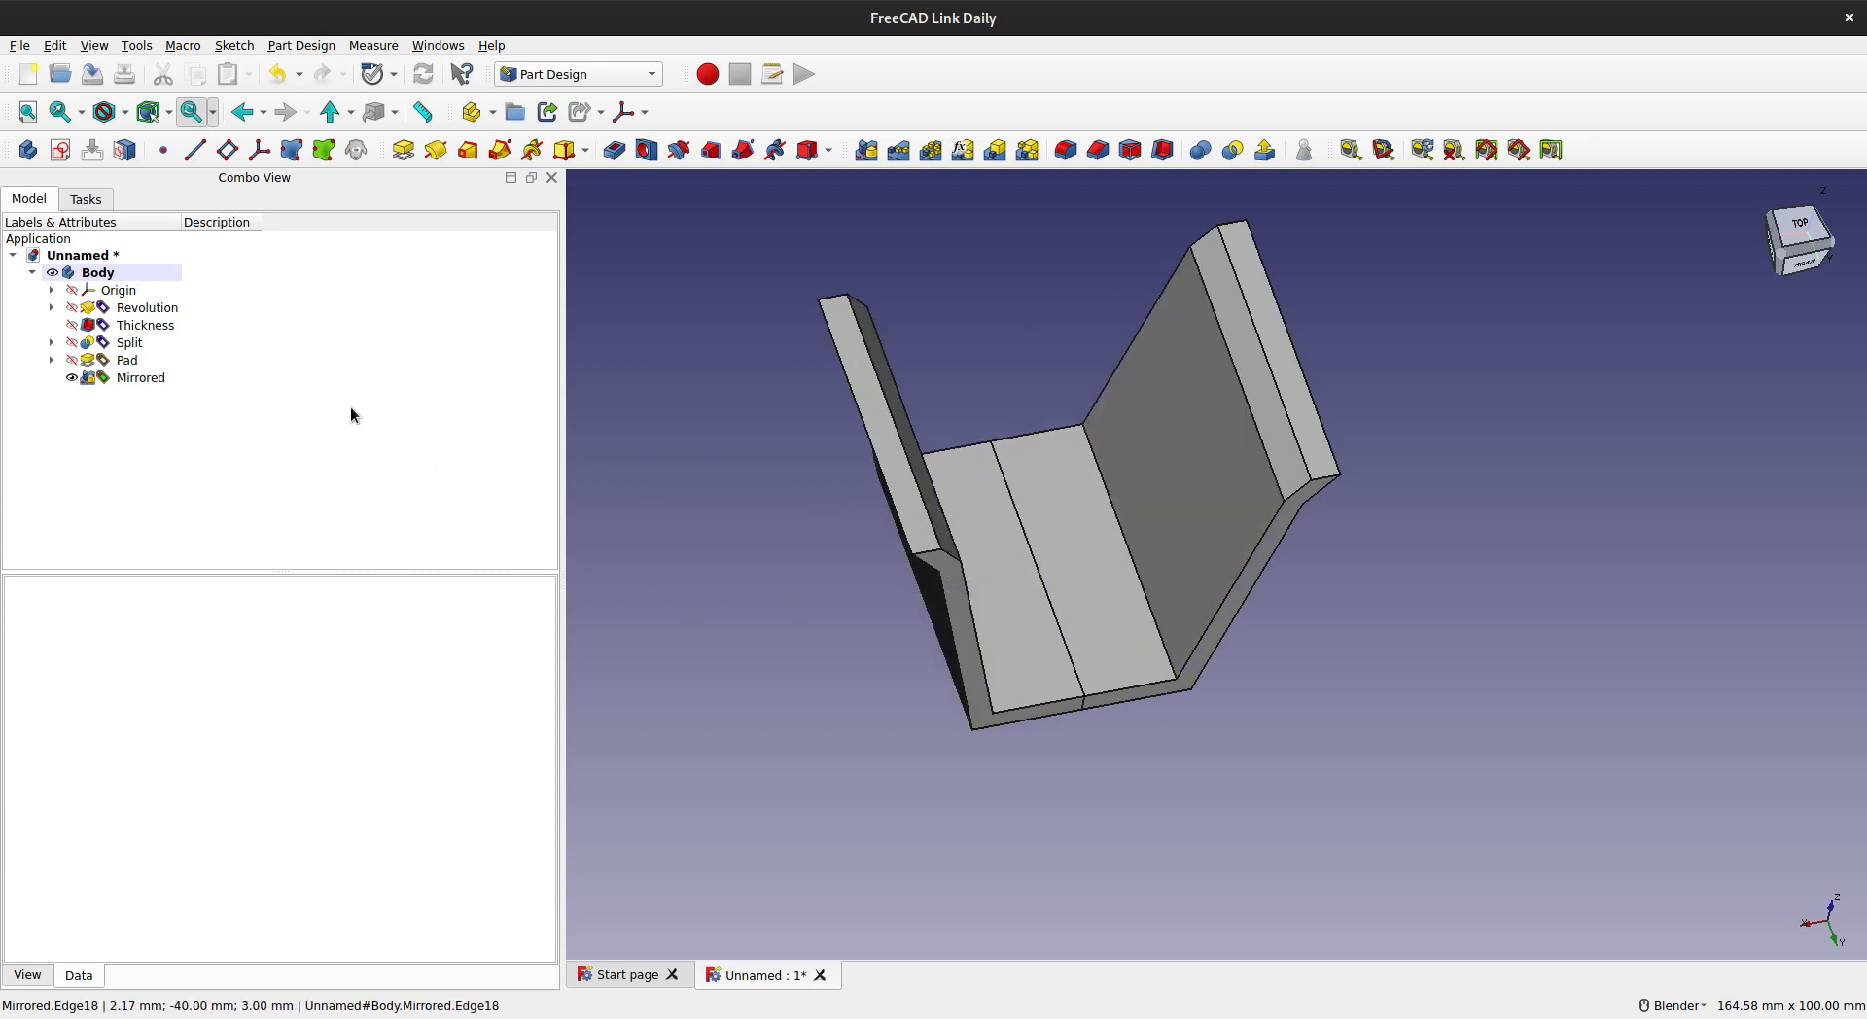
pyautogui.click(127, 381)
pyautogui.click(790, 418)
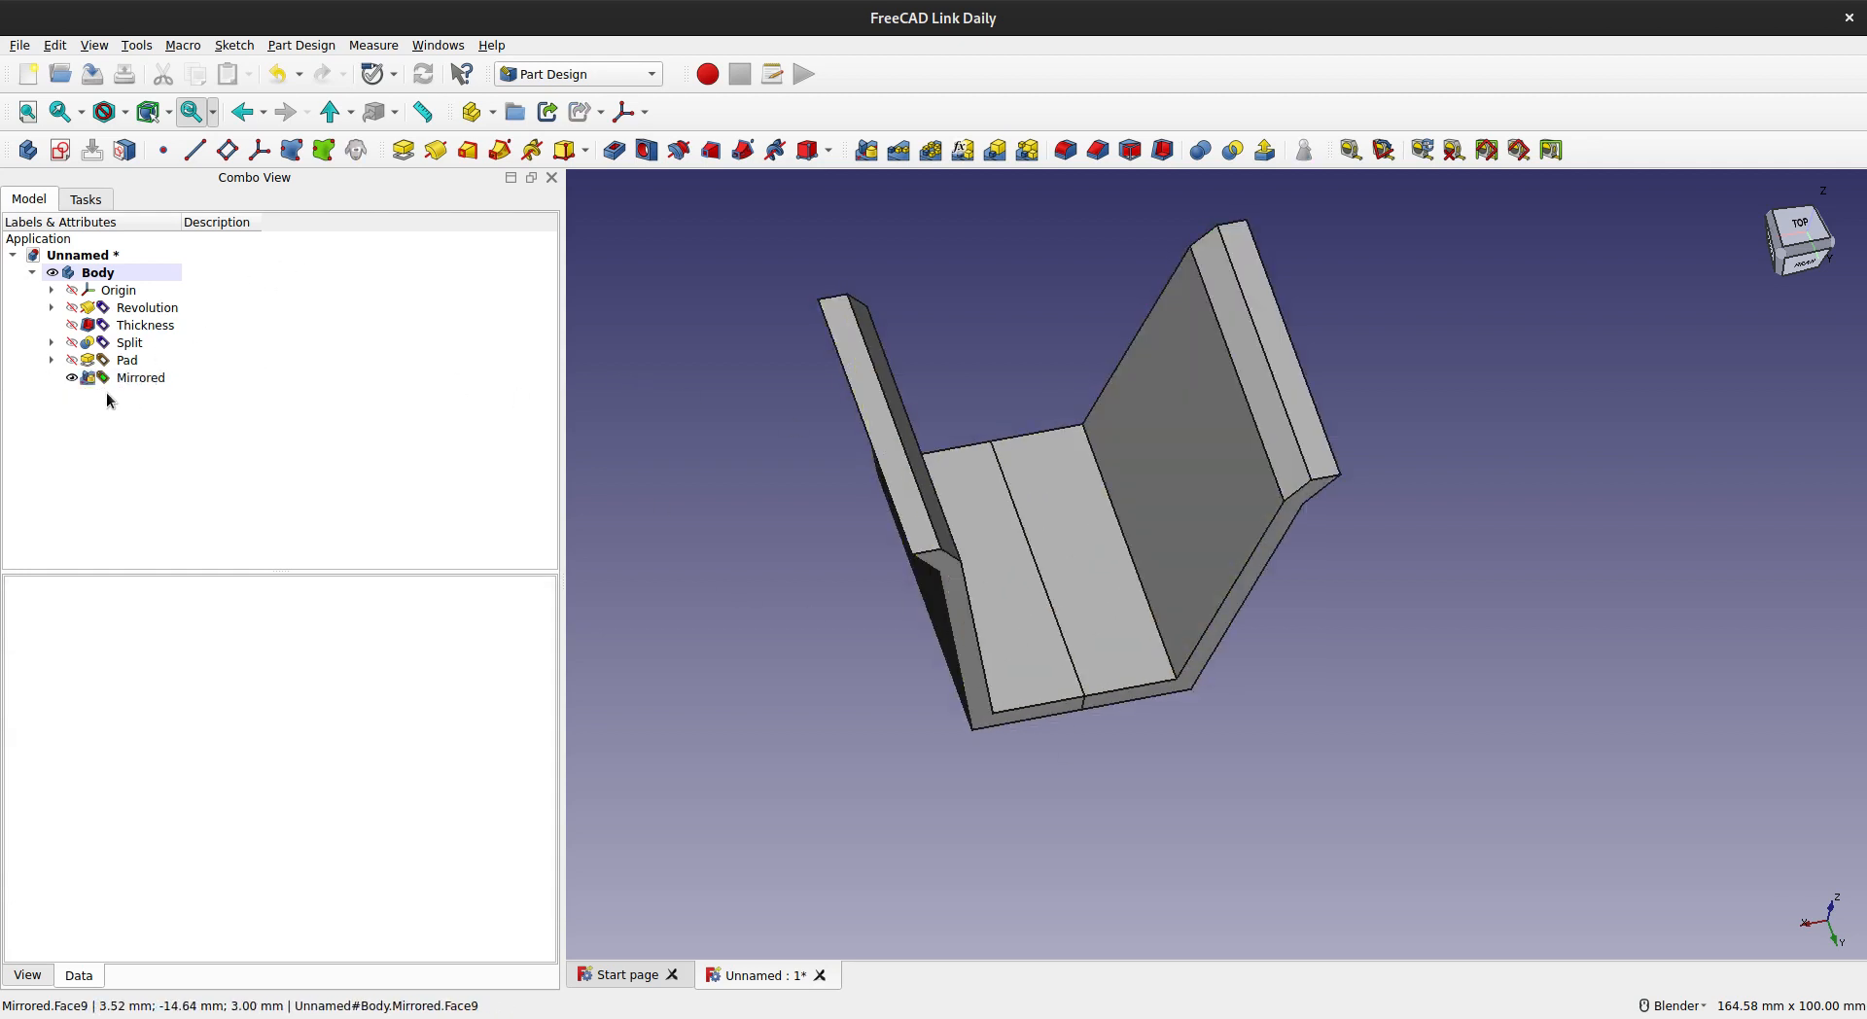
pyautogui.click(70, 325)
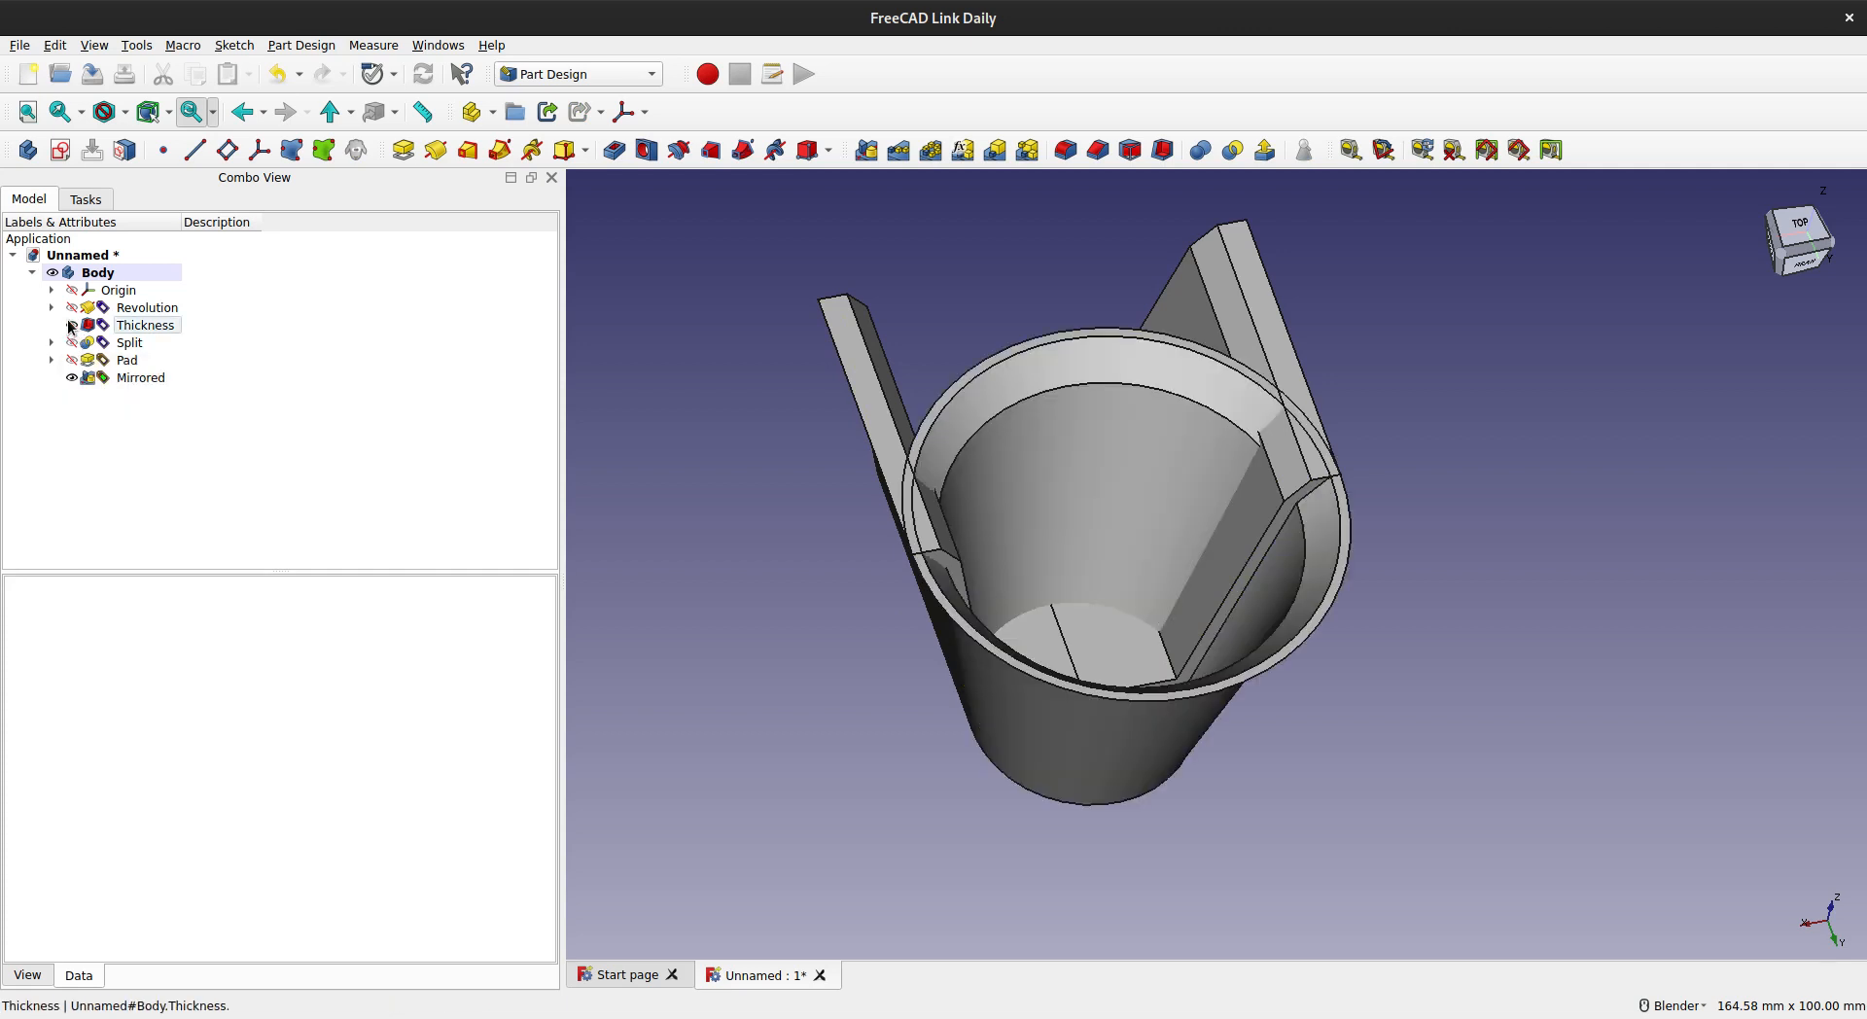
pyautogui.click(70, 325)
pyautogui.click(71, 342)
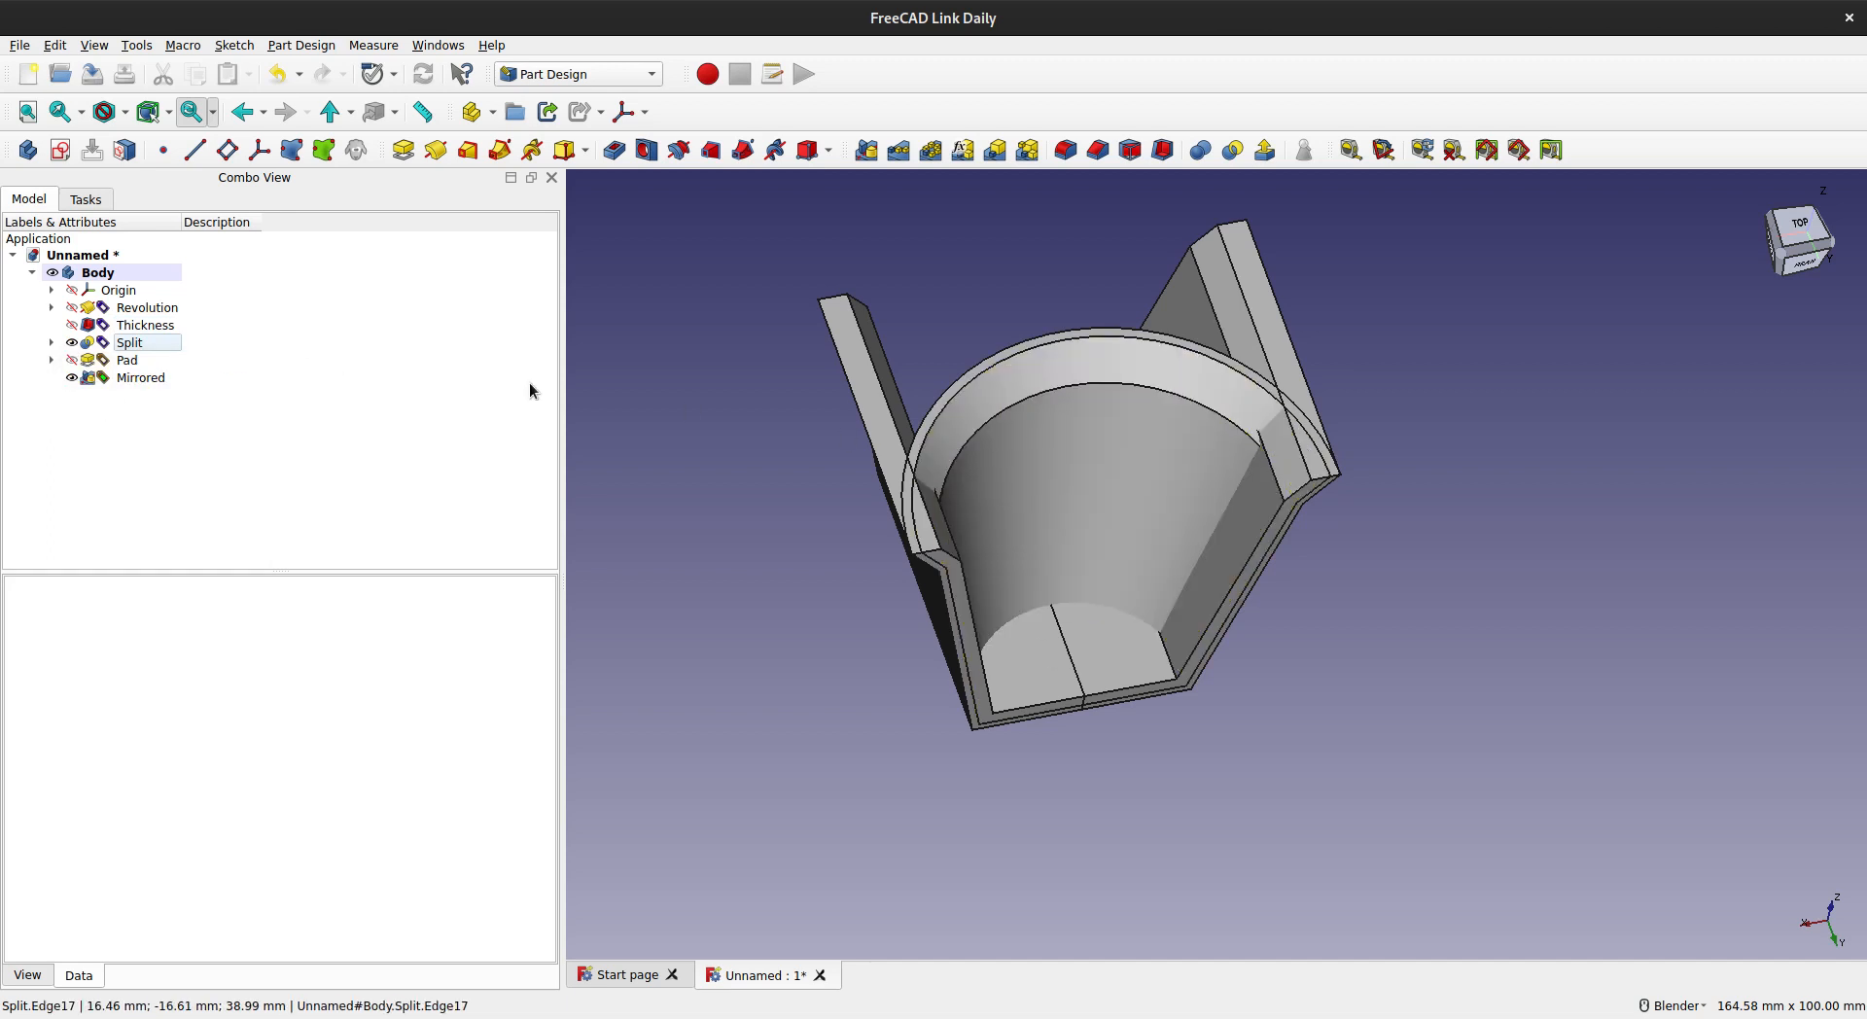
# - Split the Mirrored wall shape using the Split half cup as the cutting tool
pyautogui.click(130, 380)
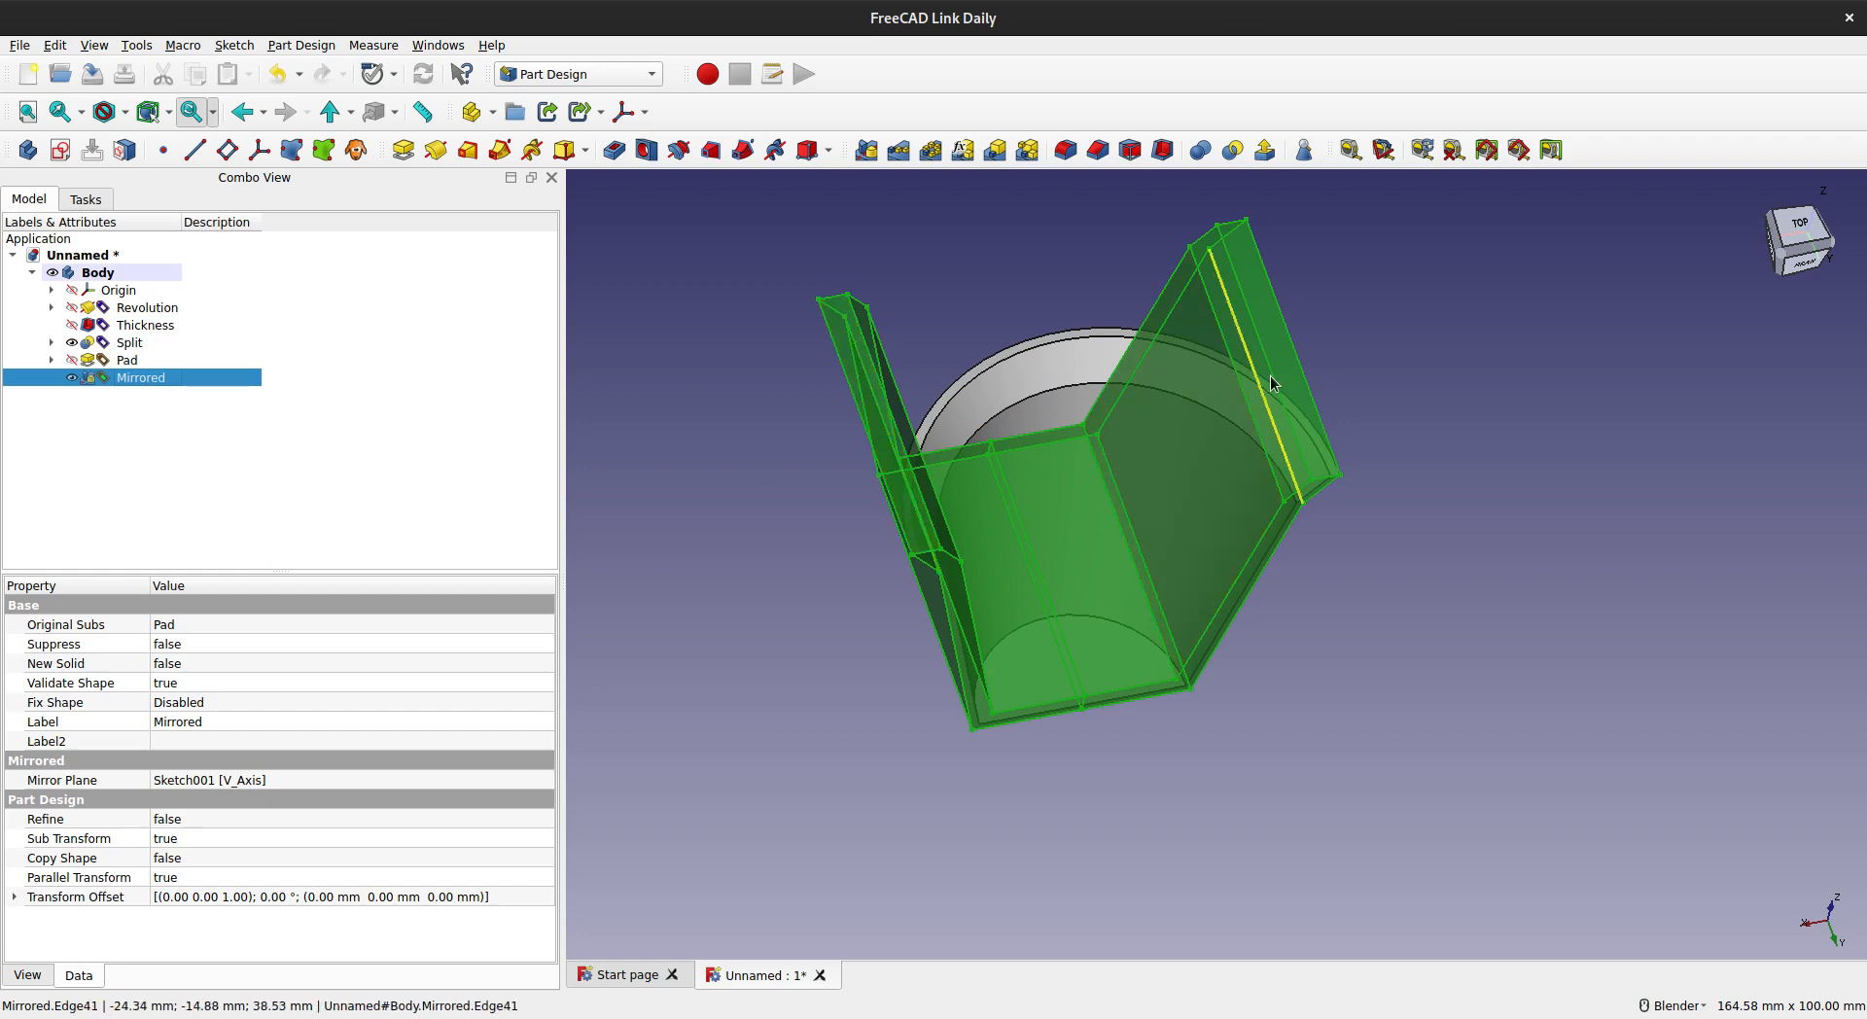
pyautogui.keyDown('ctrl'); pyautogui.click(124, 343); pyautogui.keyUp('ctrl')
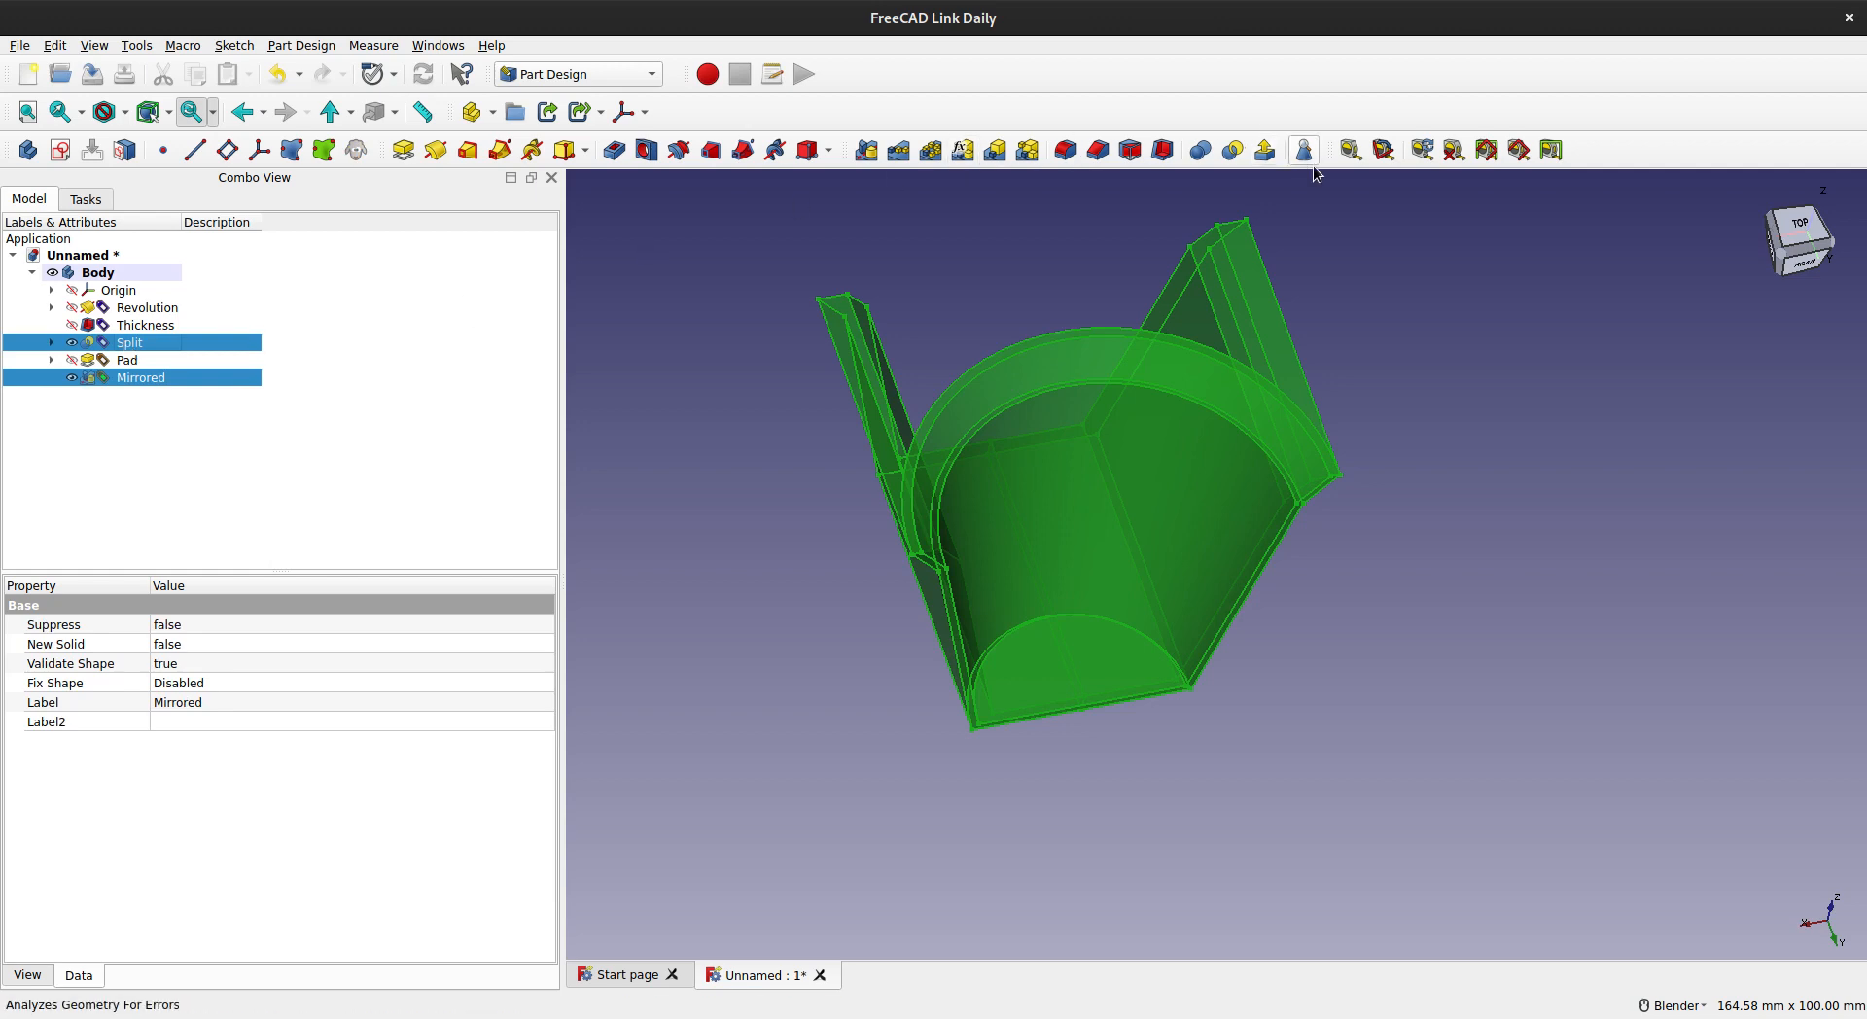
pyautogui.click(1234, 153)
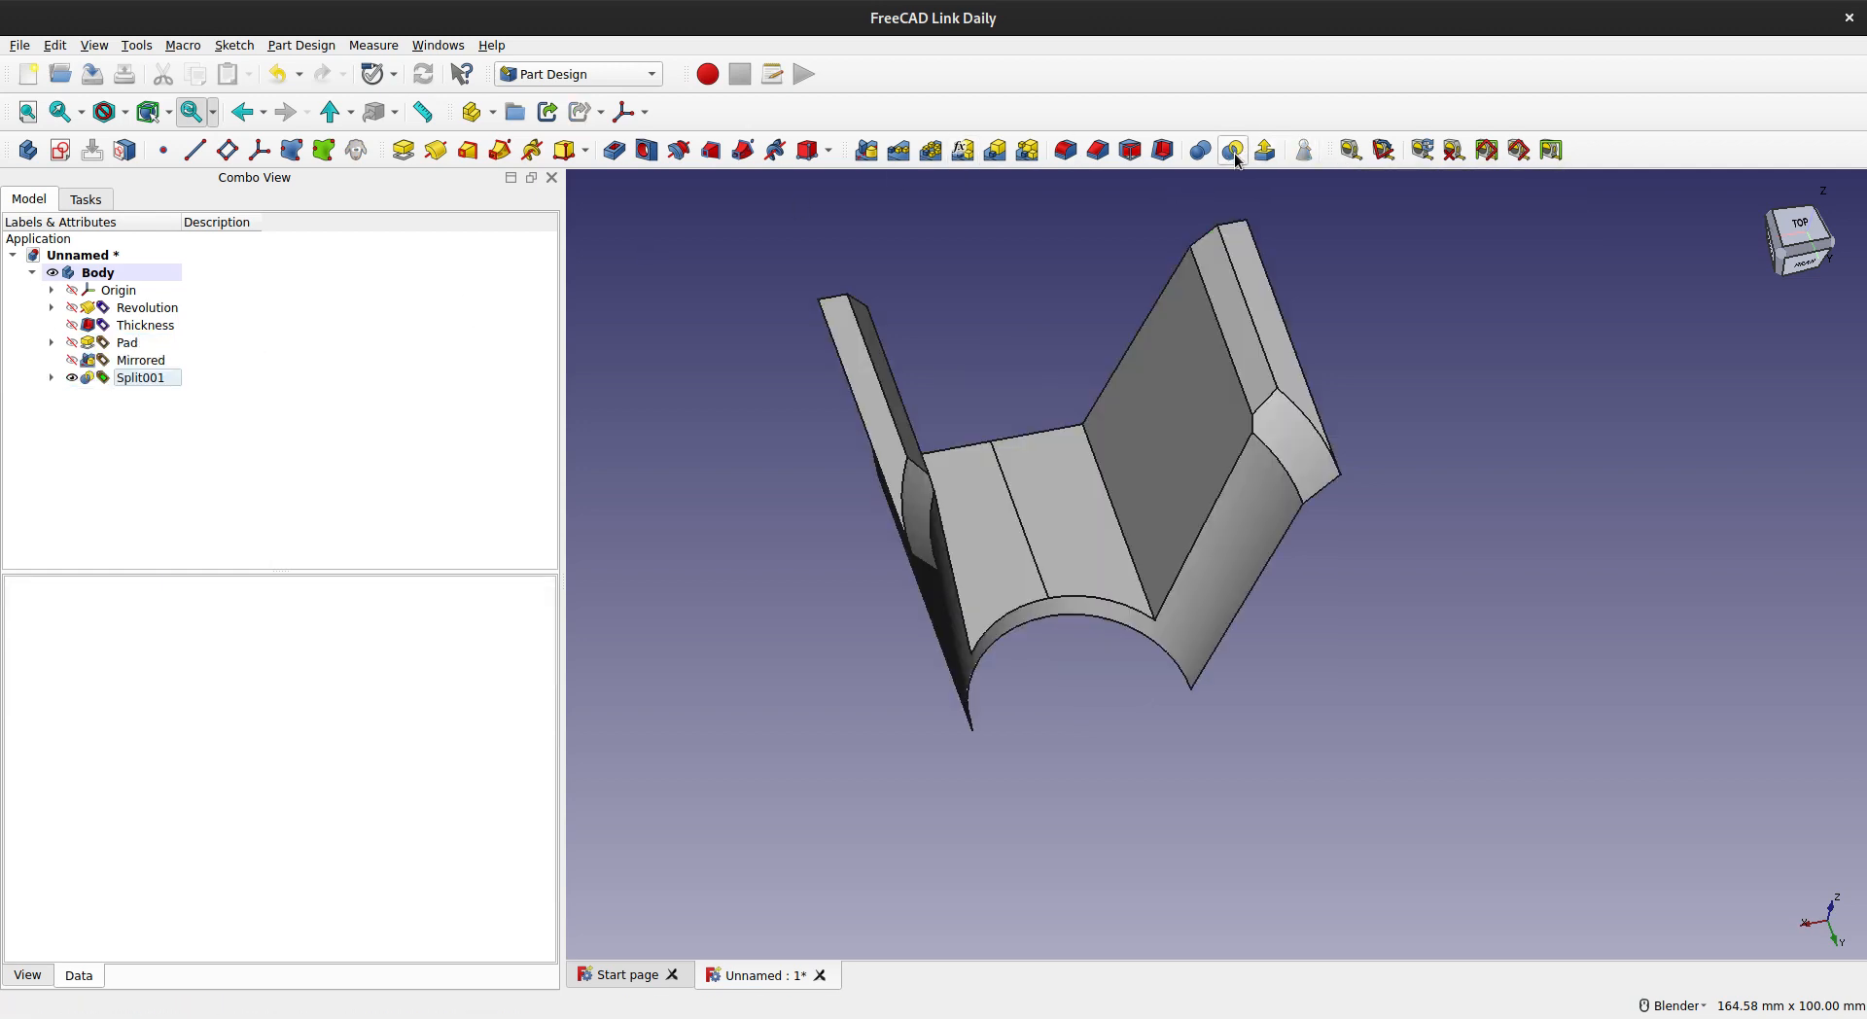
# - Show the pieces of the new split and keep only the inner wall piece Split001_i2 active, with Split001_i0 and Split001_i1 turned off
pyautogui.click(52, 378)
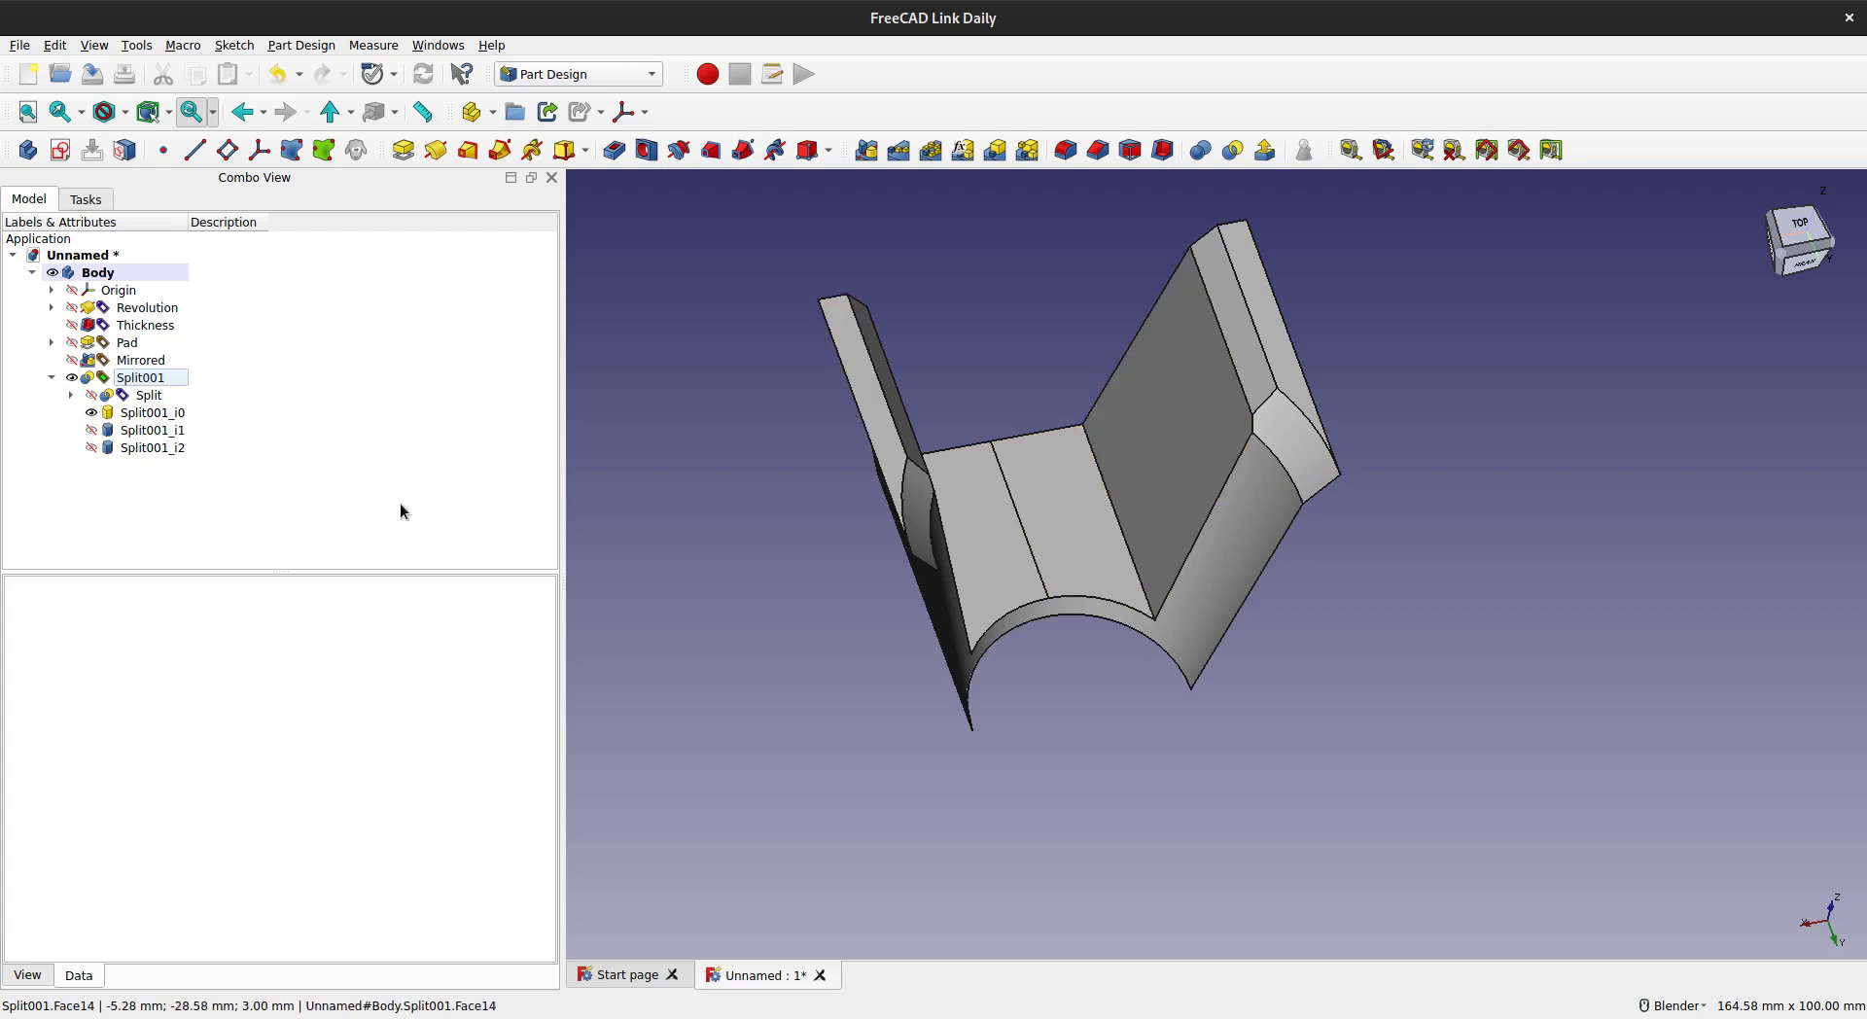
pyautogui.click(84, 418)
pyautogui.click(90, 413)
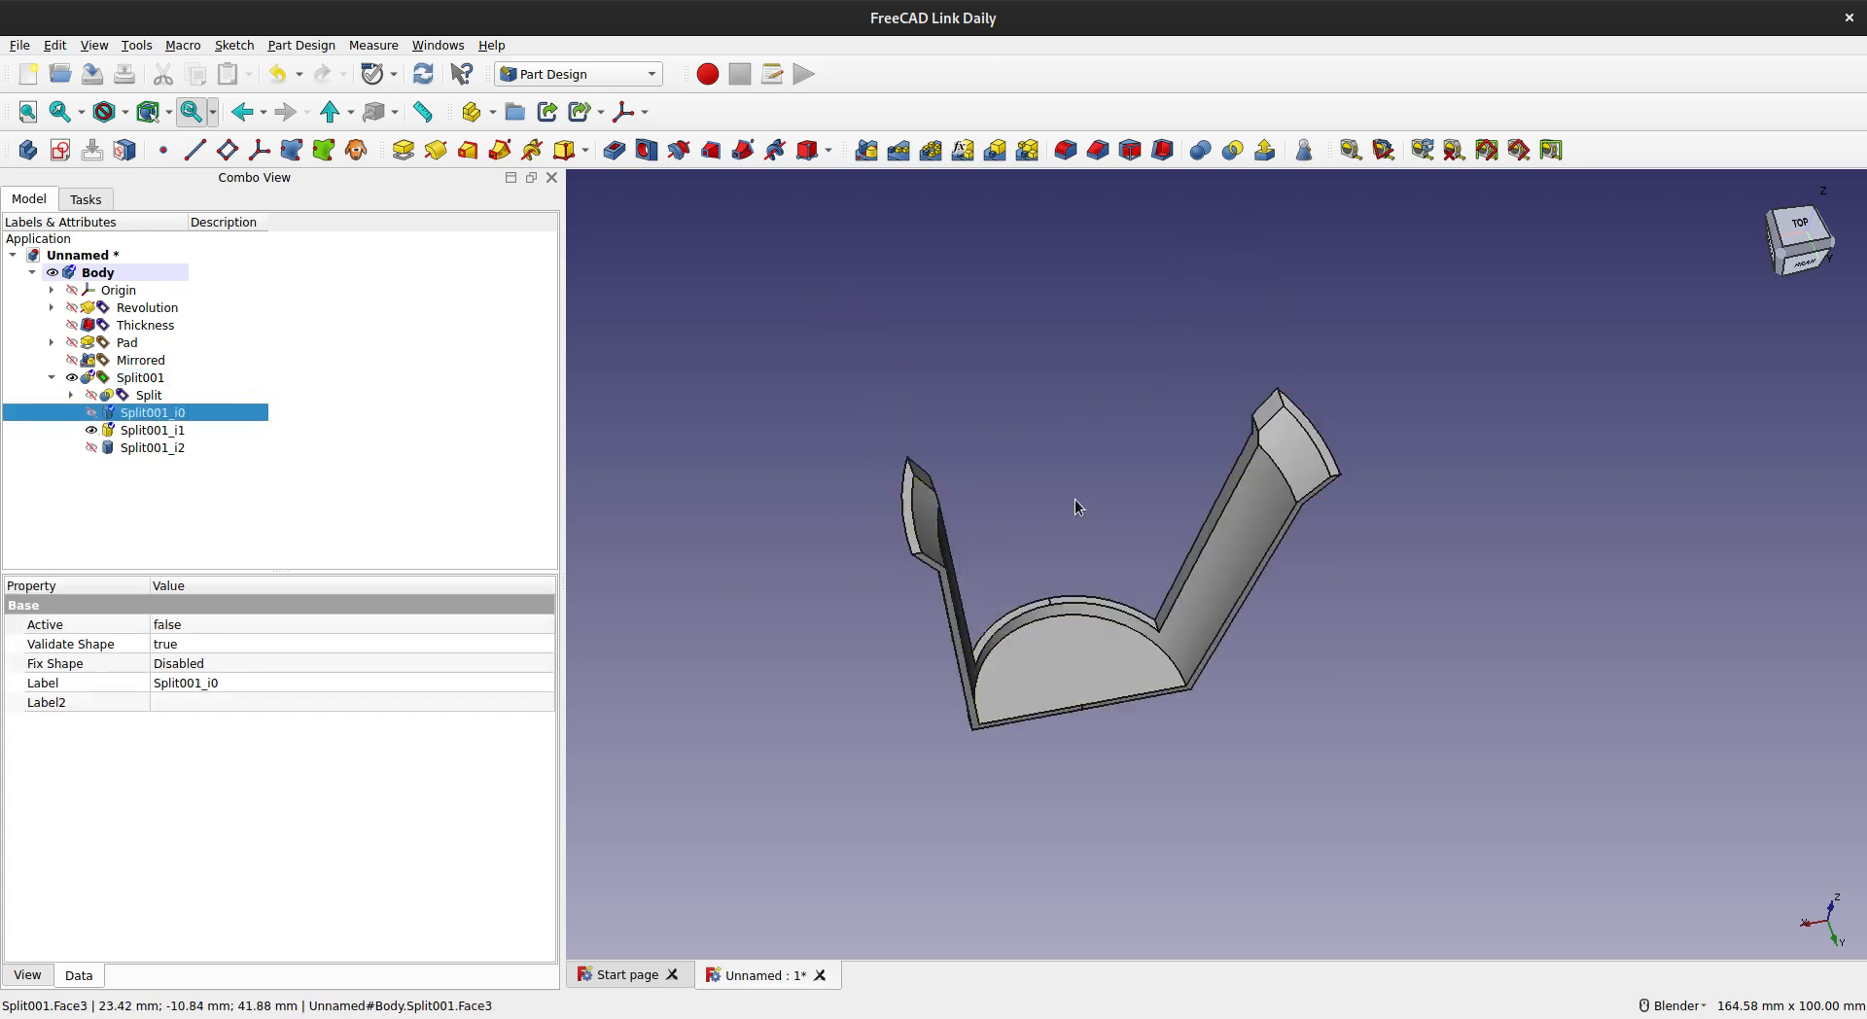
pyautogui.click(92, 433)
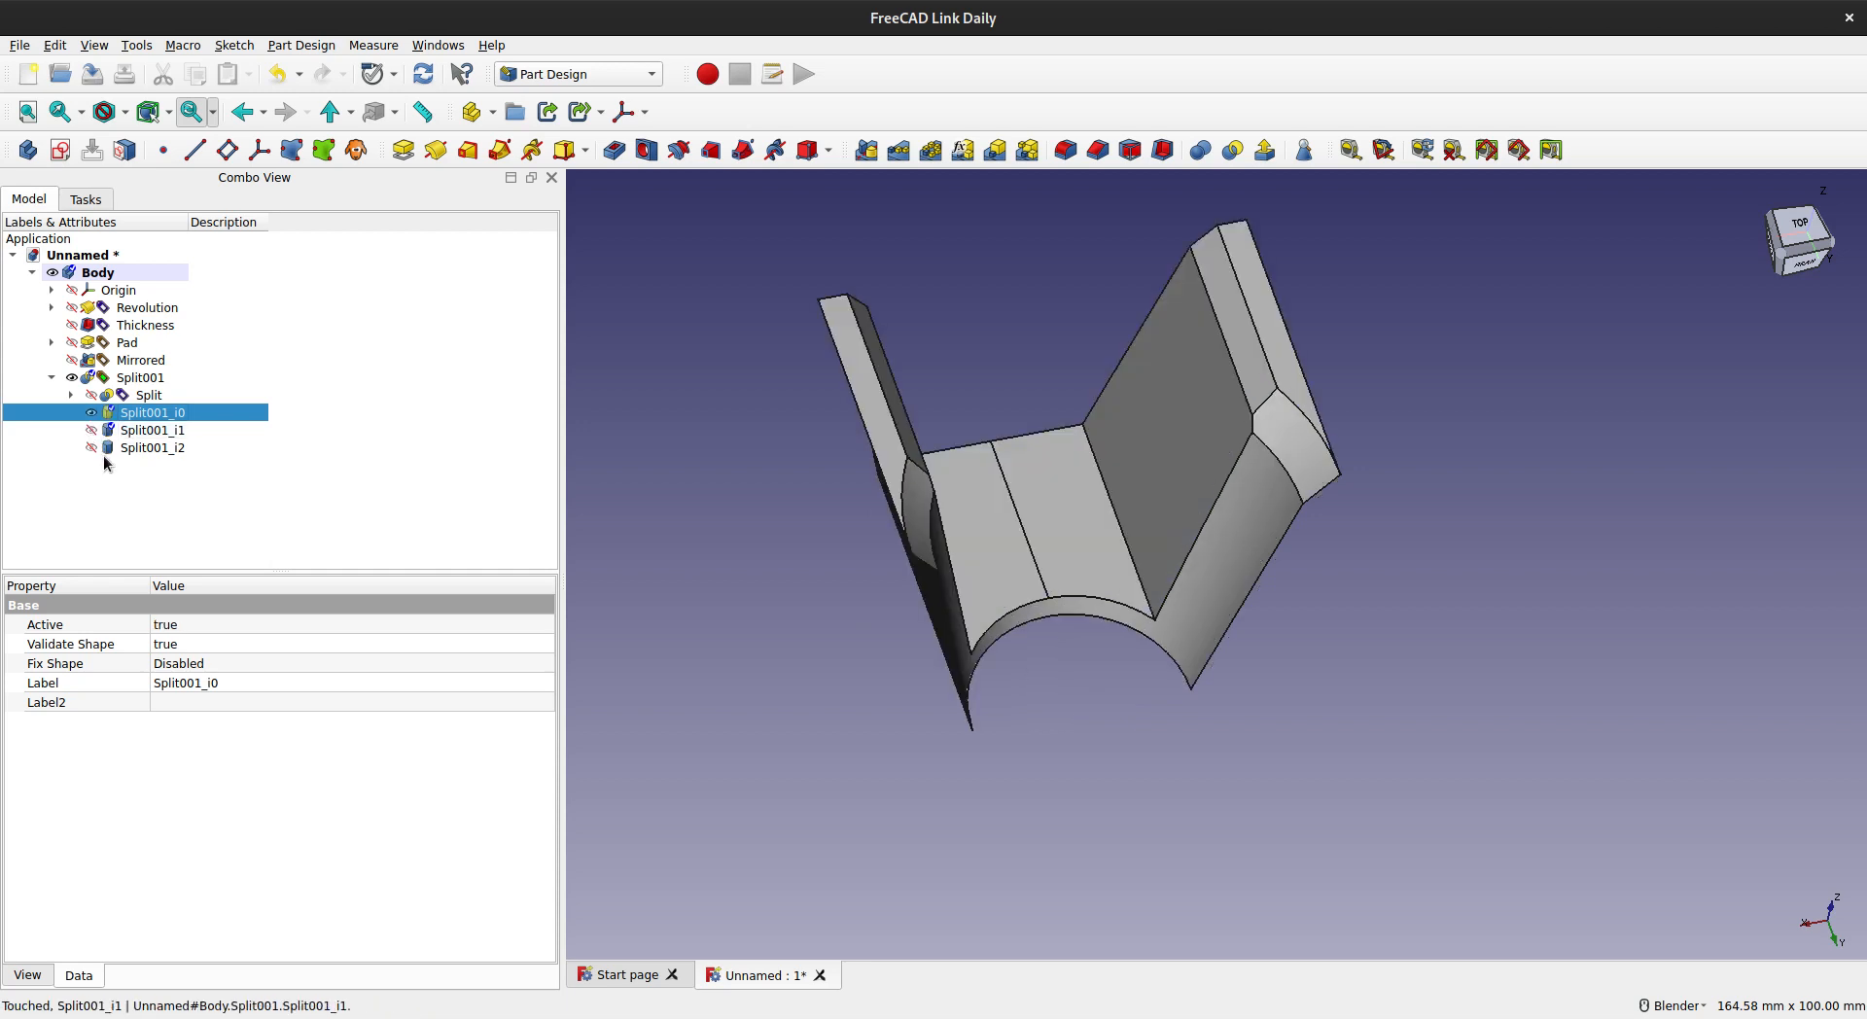
pyautogui.click(96, 449)
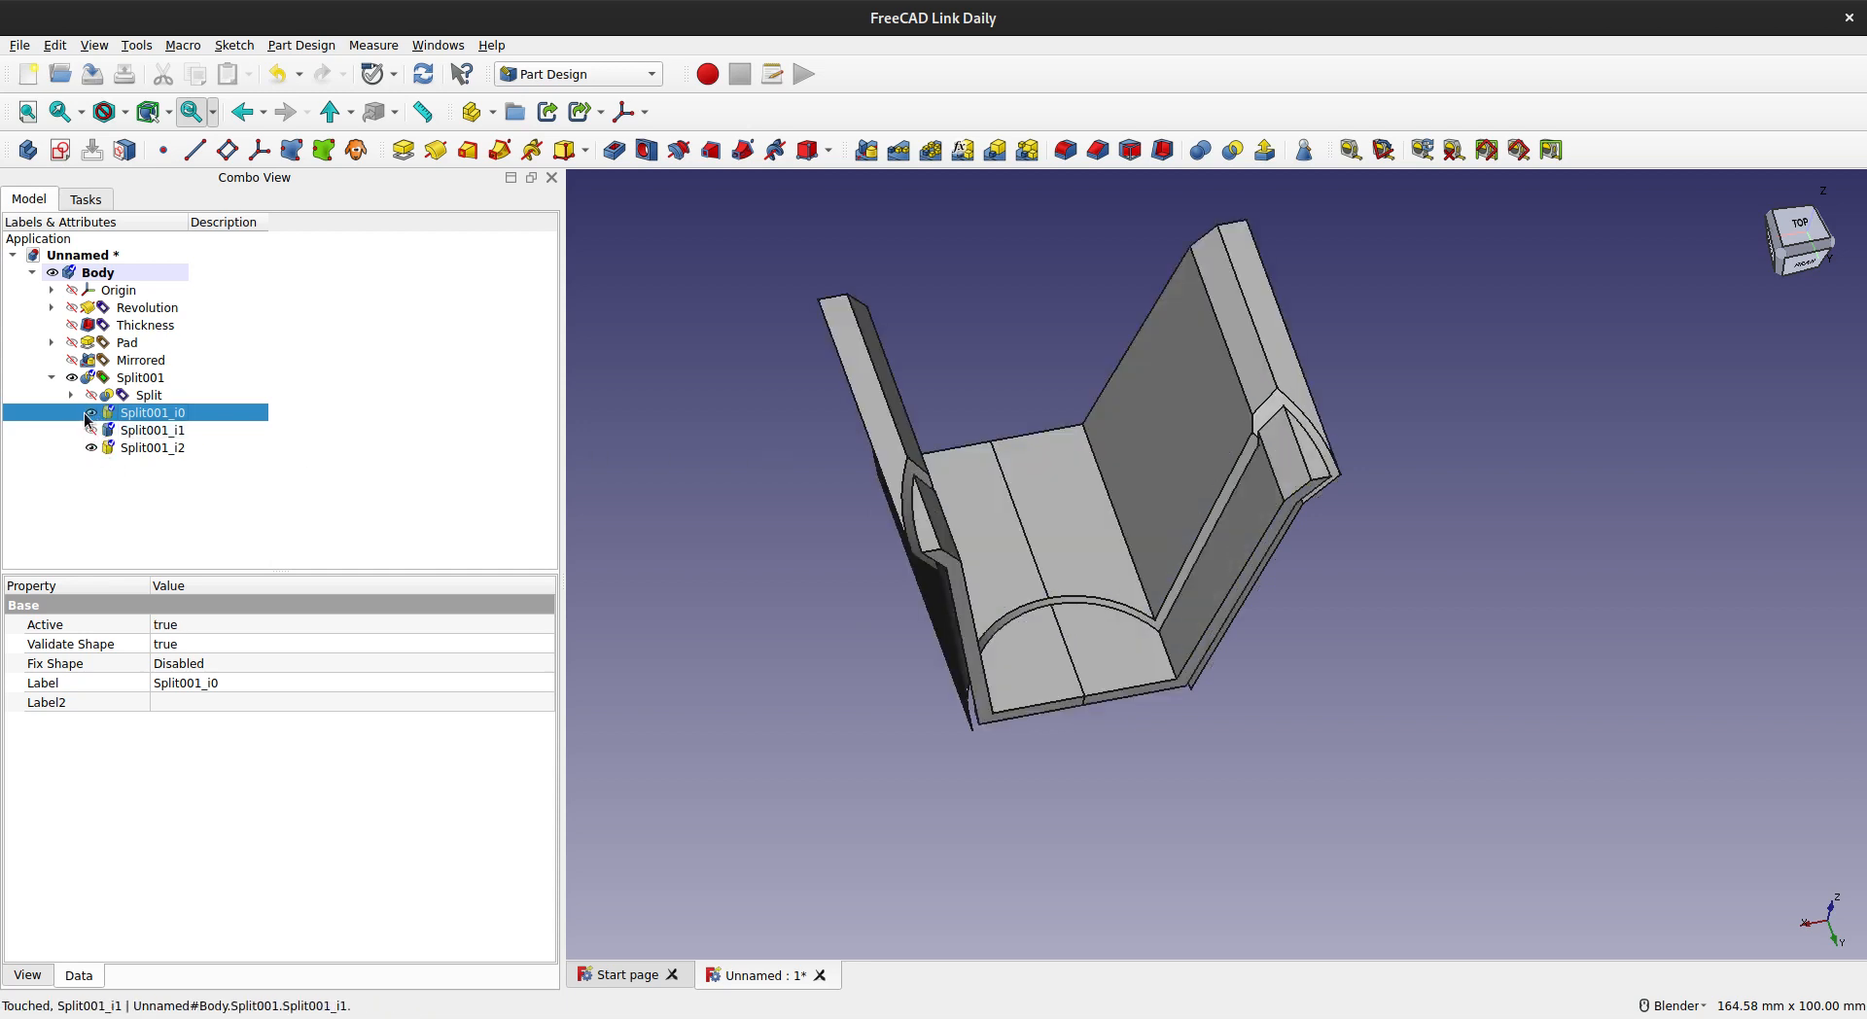
pyautogui.click(89, 414)
pyautogui.moveTo(1087, 589); pyautogui.dragTo(952, 501, button='middle')
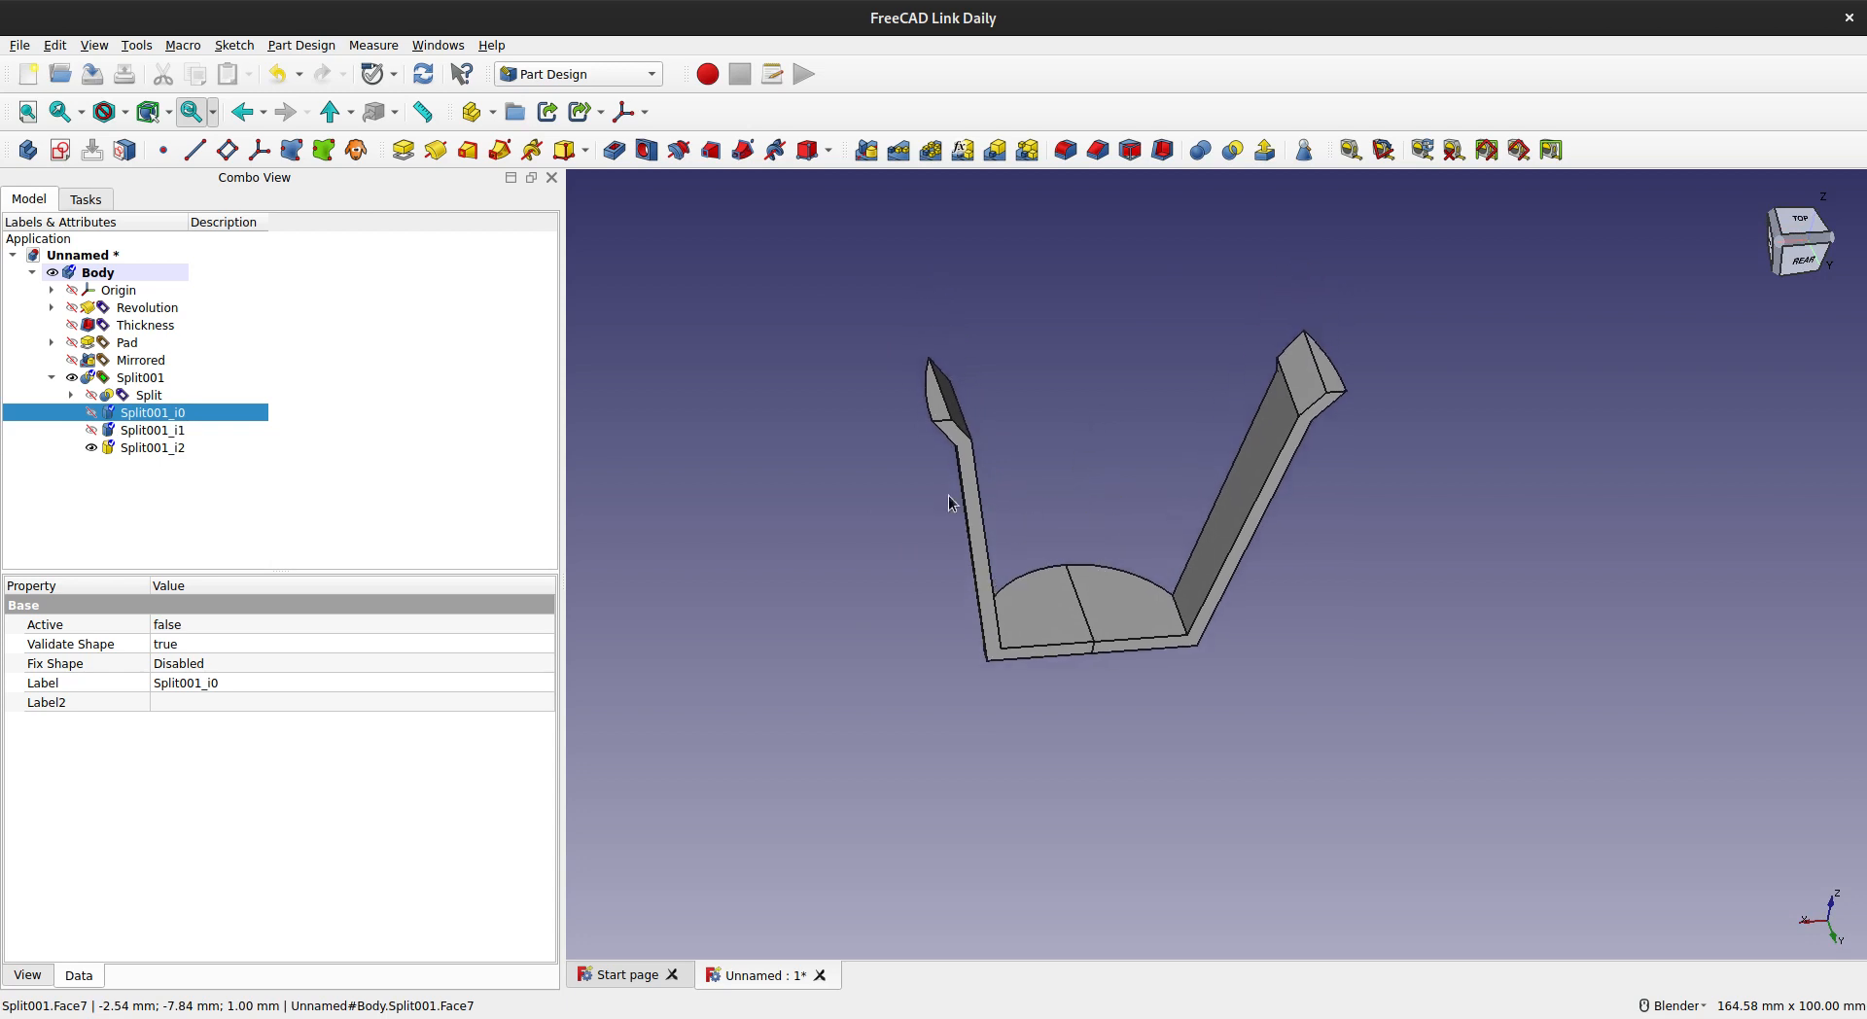
# - Make the original Split half cup visible again from within the Split001 feature
pyautogui.click(136, 447)
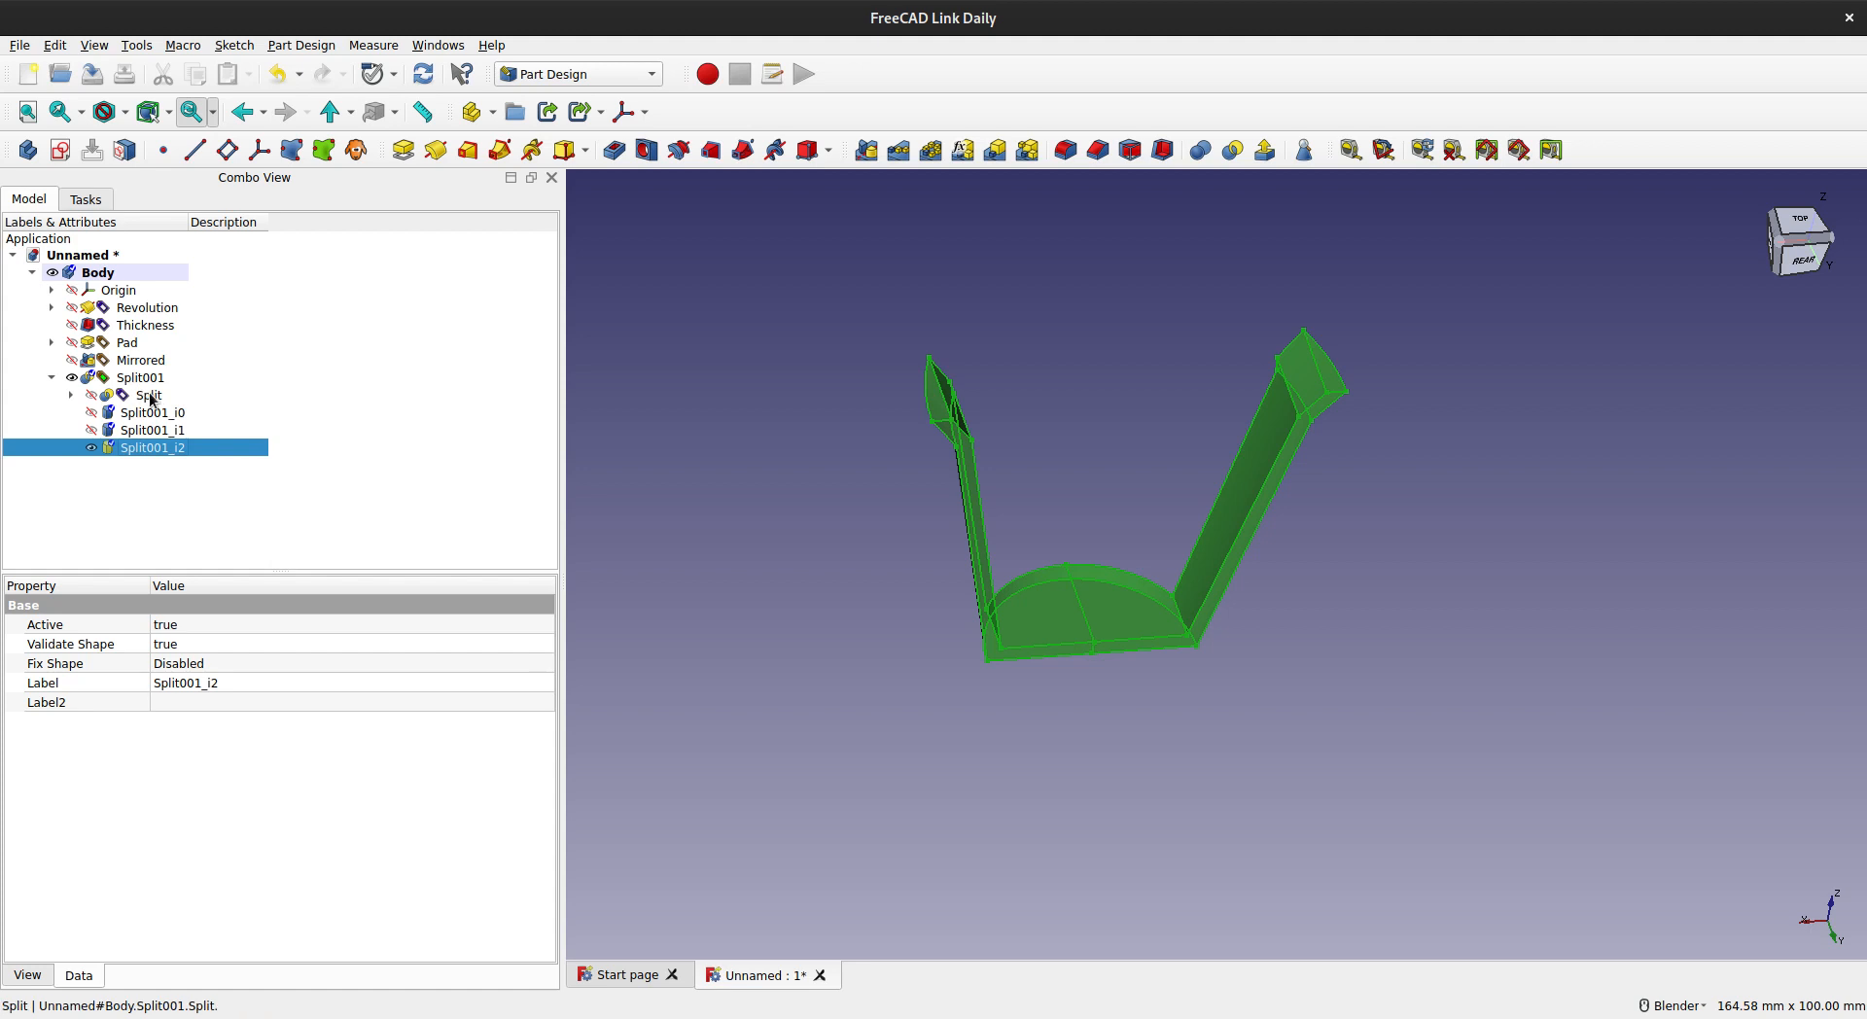
pyautogui.moveTo(151, 399)
pyautogui.click(129, 346)
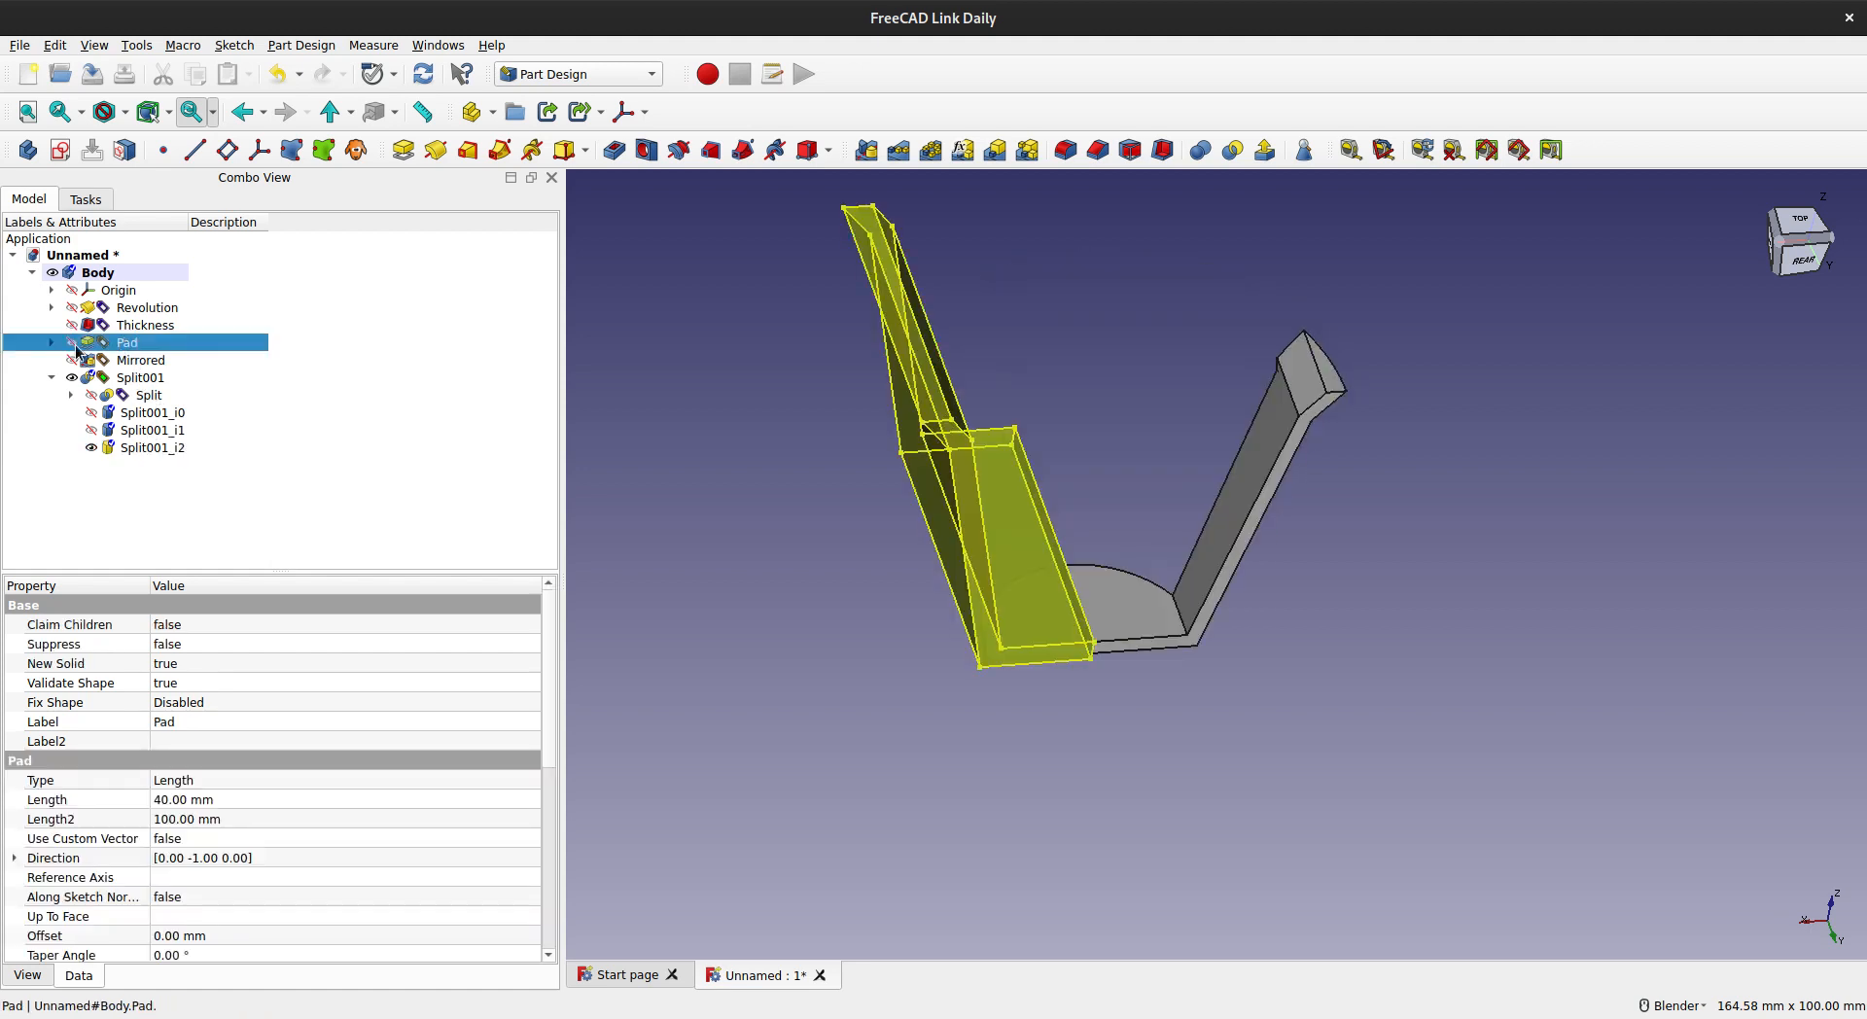
pyautogui.click(74, 345)
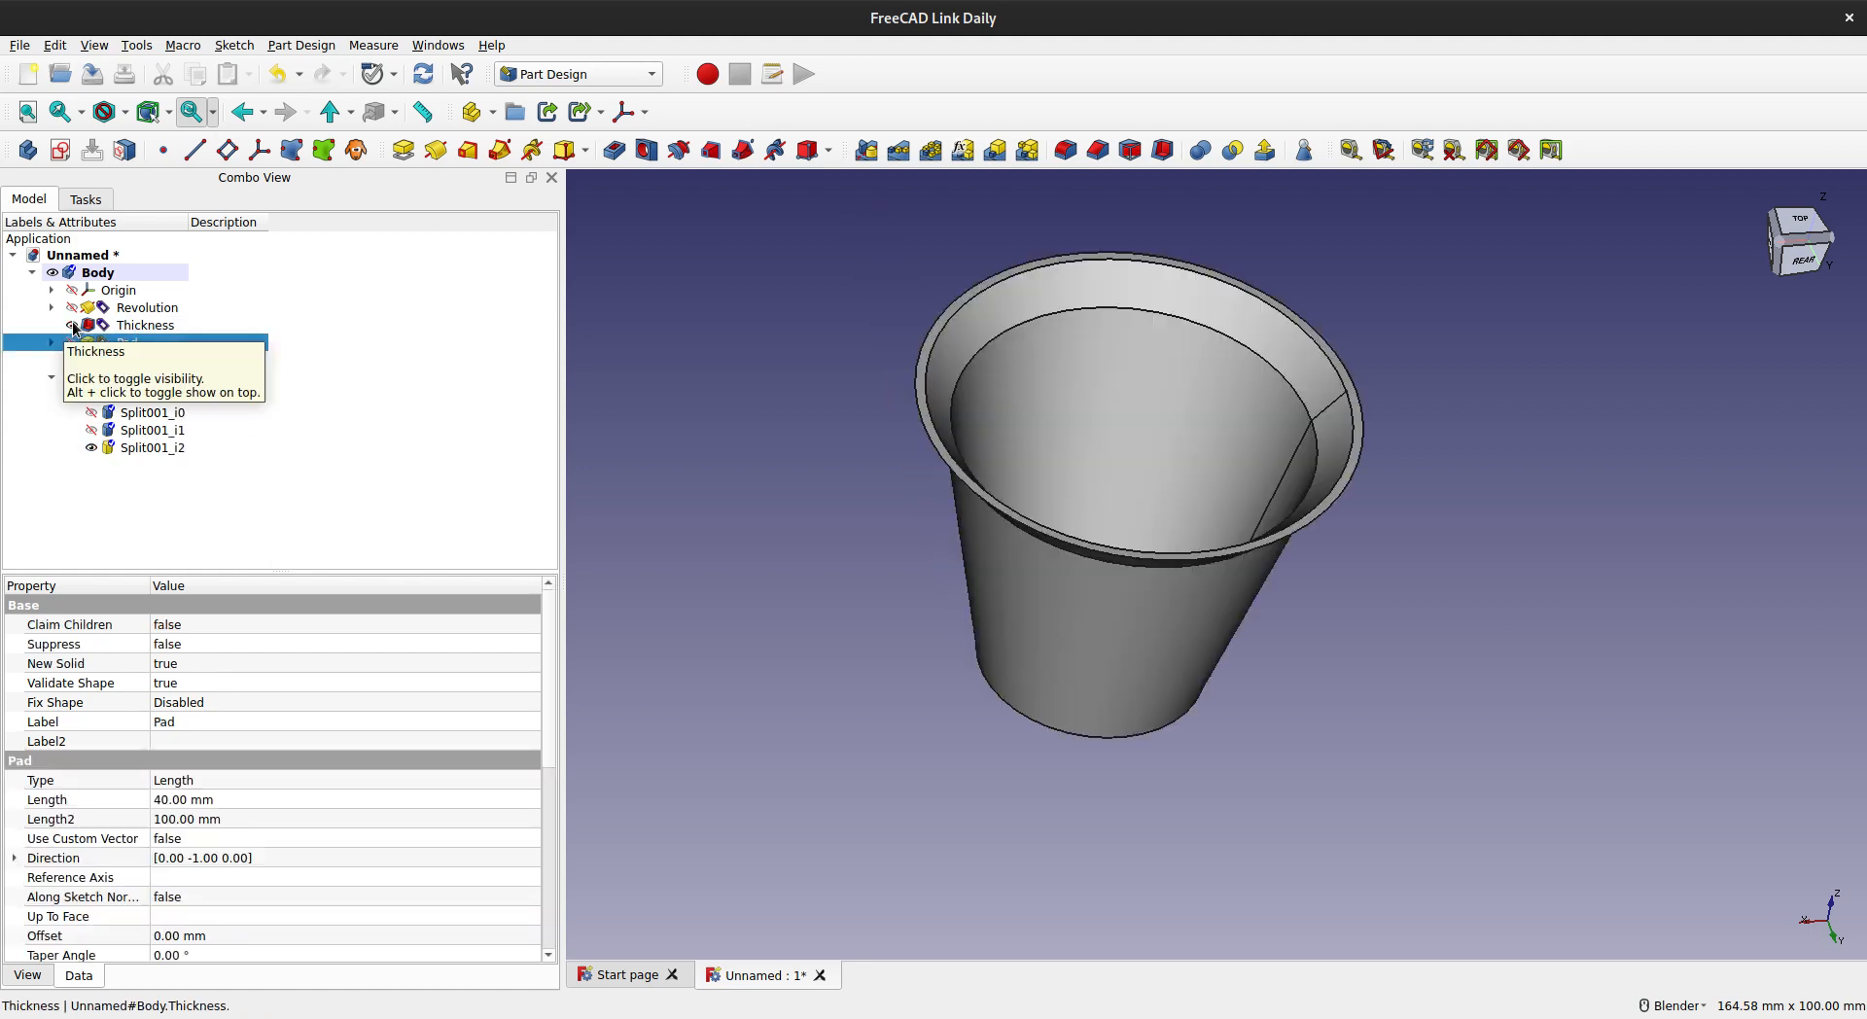
pyautogui.click(141, 397)
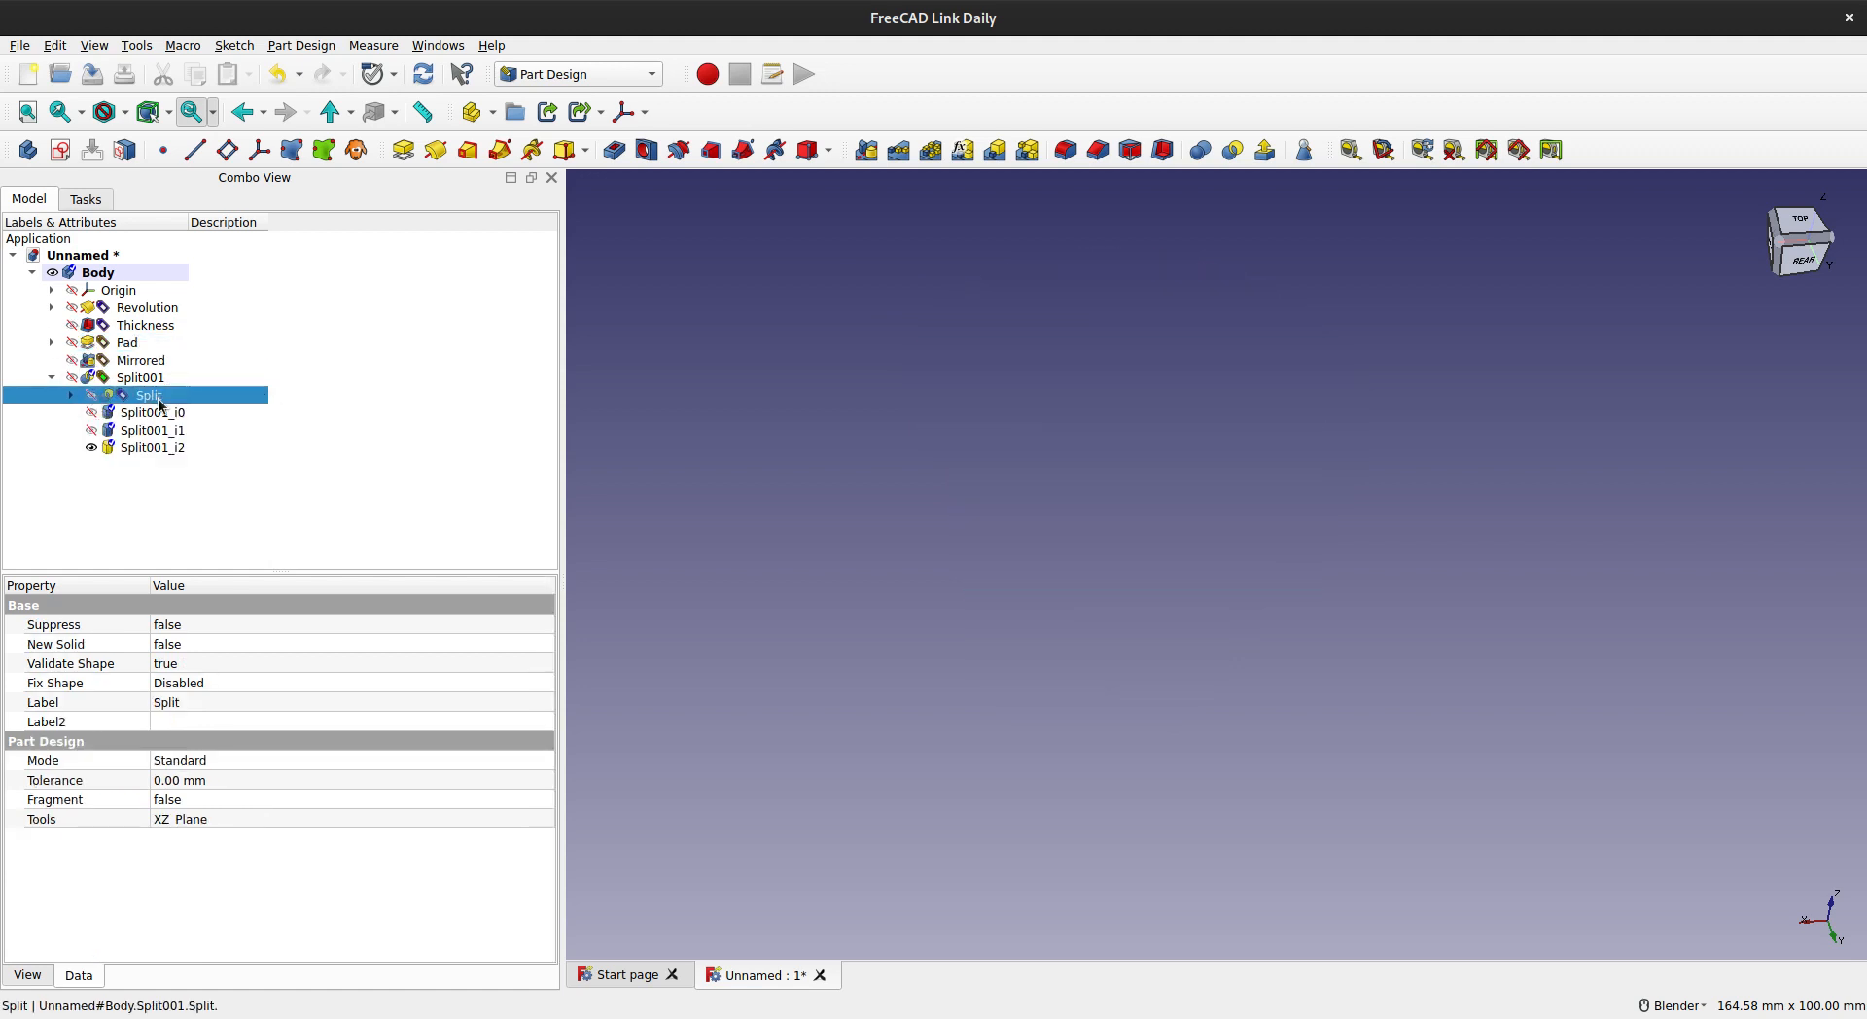
pyautogui.click(92, 396)
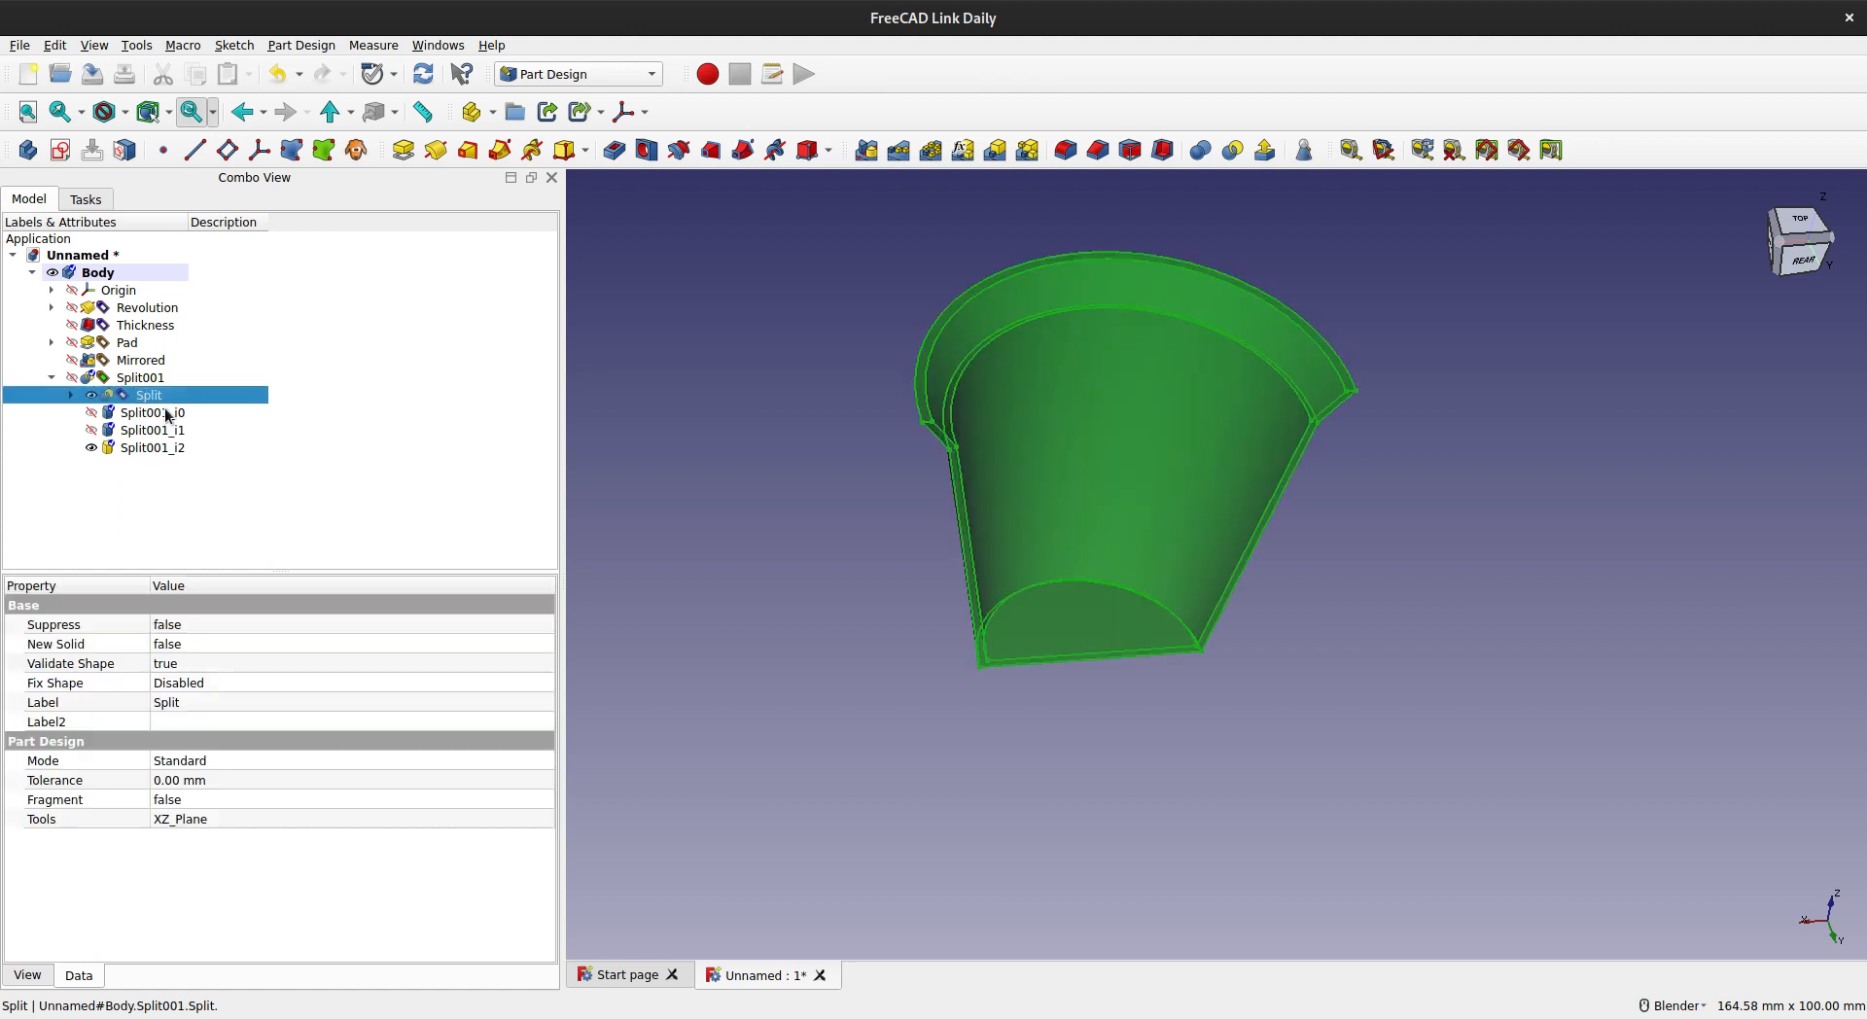
# - Fuse the Split half cup and the Split001_i2 wall piece with a Boolean operation
pyautogui.keyDown('ctrl'); pyautogui.click(144, 448); pyautogui.keyUp('ctrl')
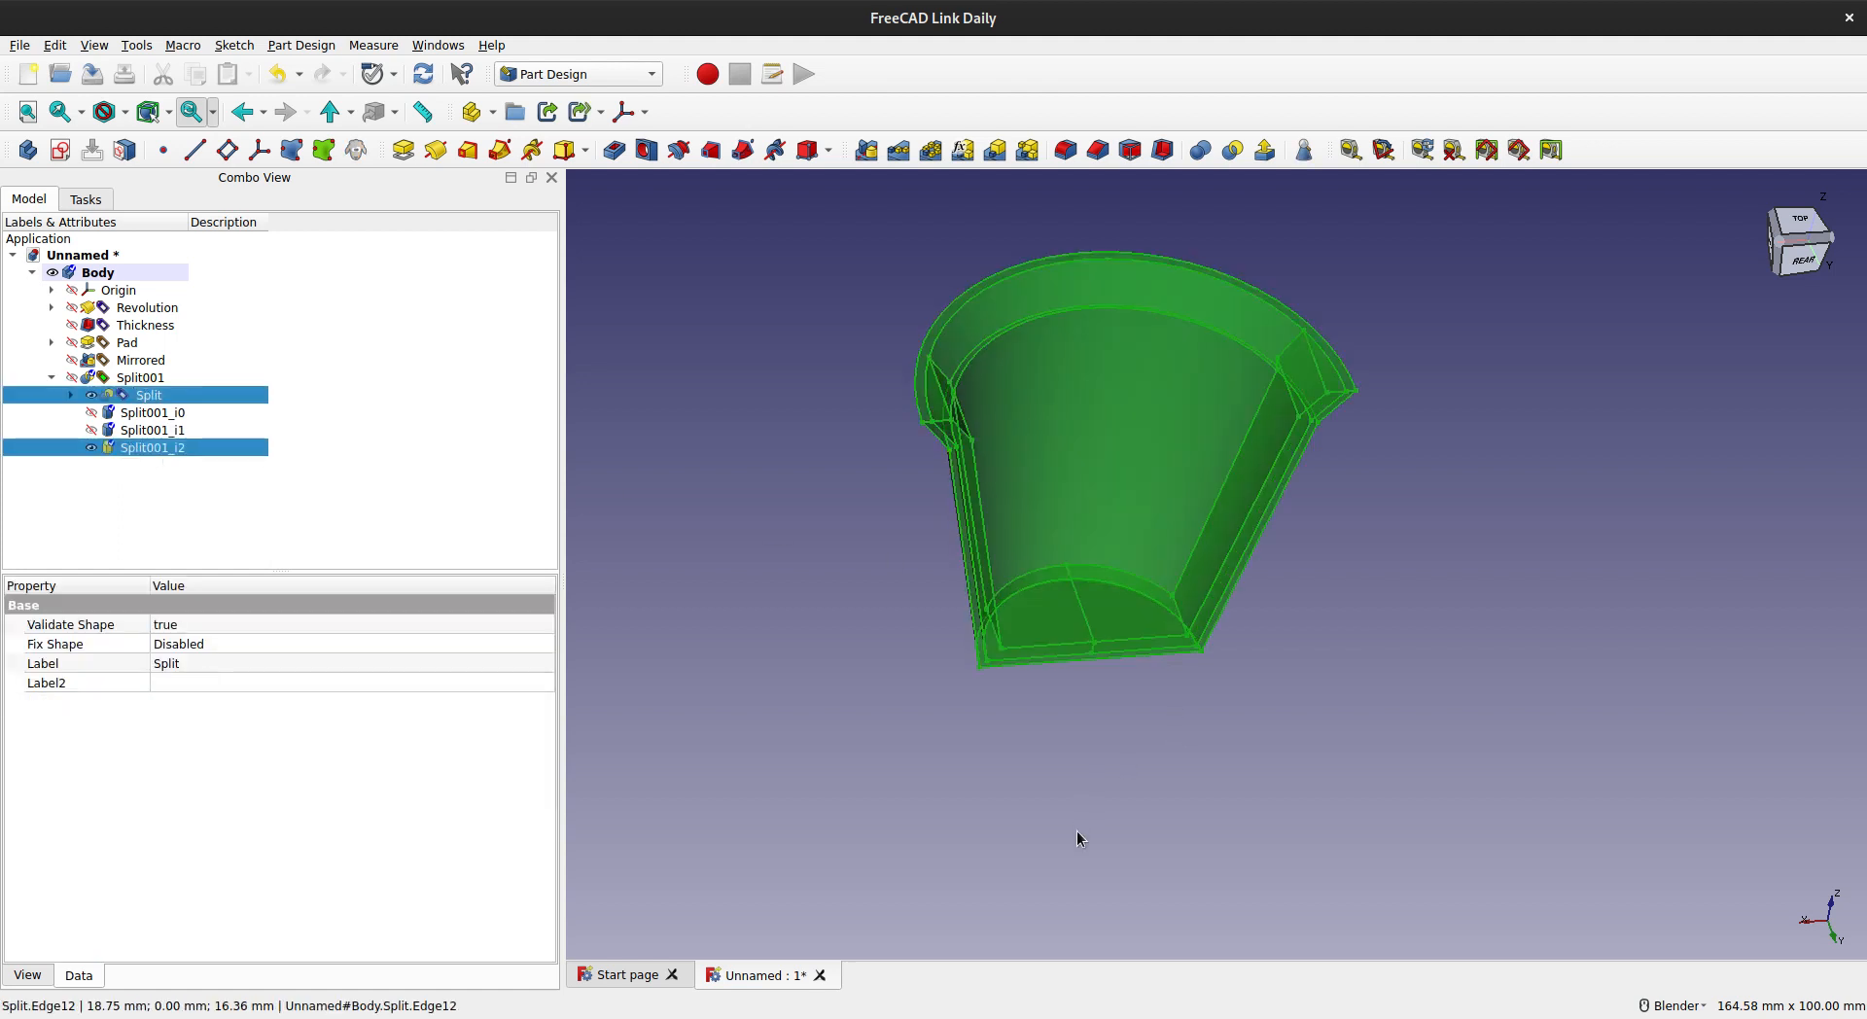
pyautogui.click(1202, 151)
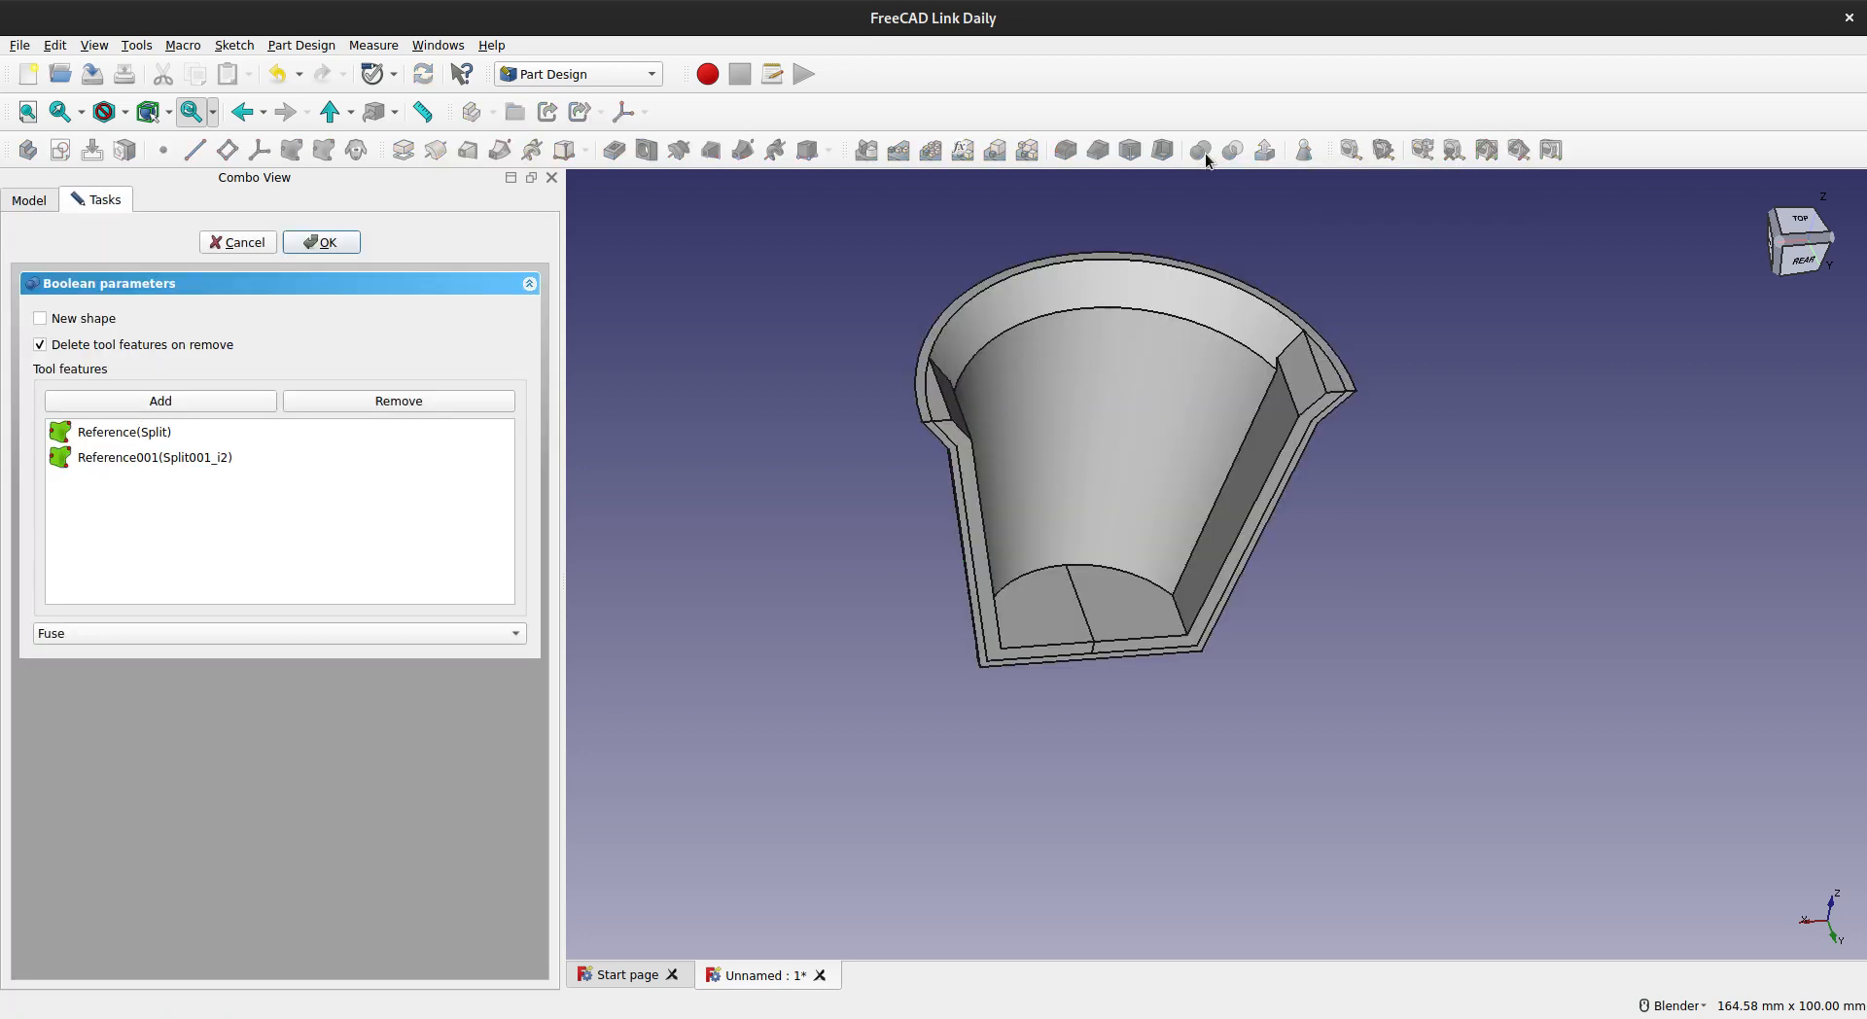
pyautogui.click(321, 242)
# - Set the Boolean feature's Refine property to true
pyautogui.click(115, 465)
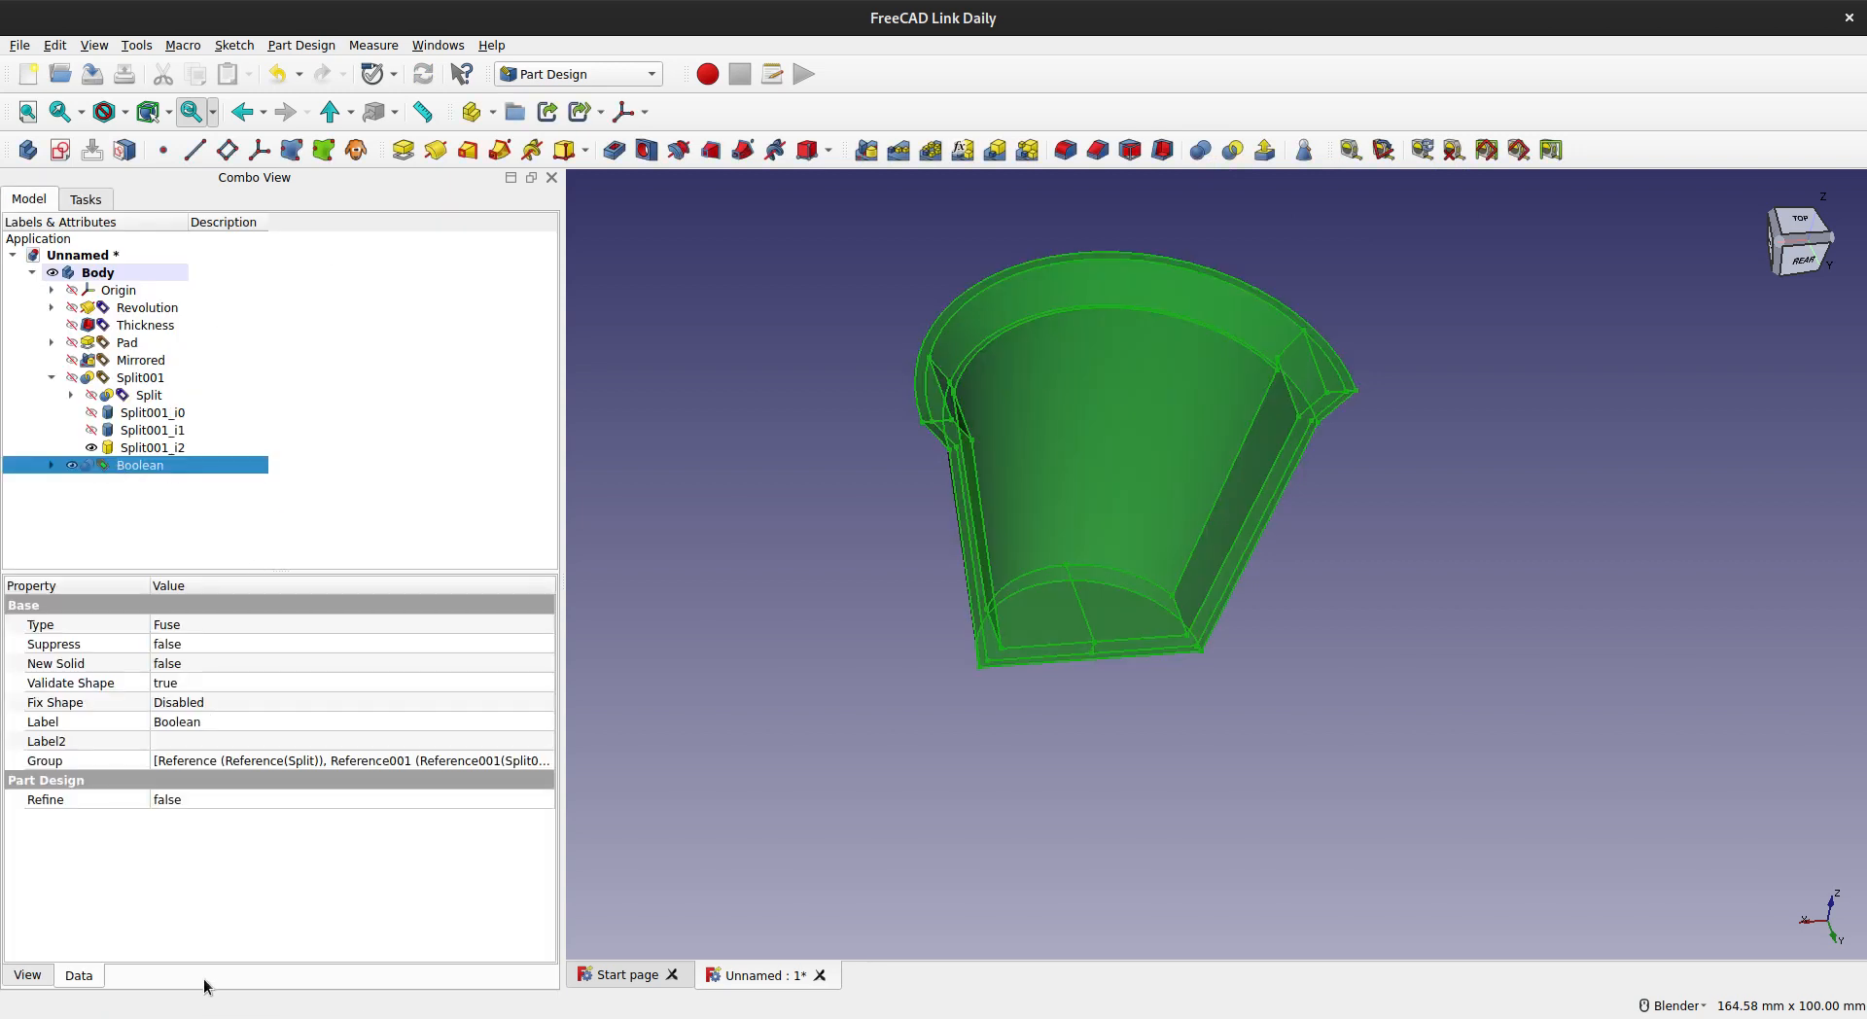
pyautogui.click(160, 800)
pyautogui.click(184, 805)
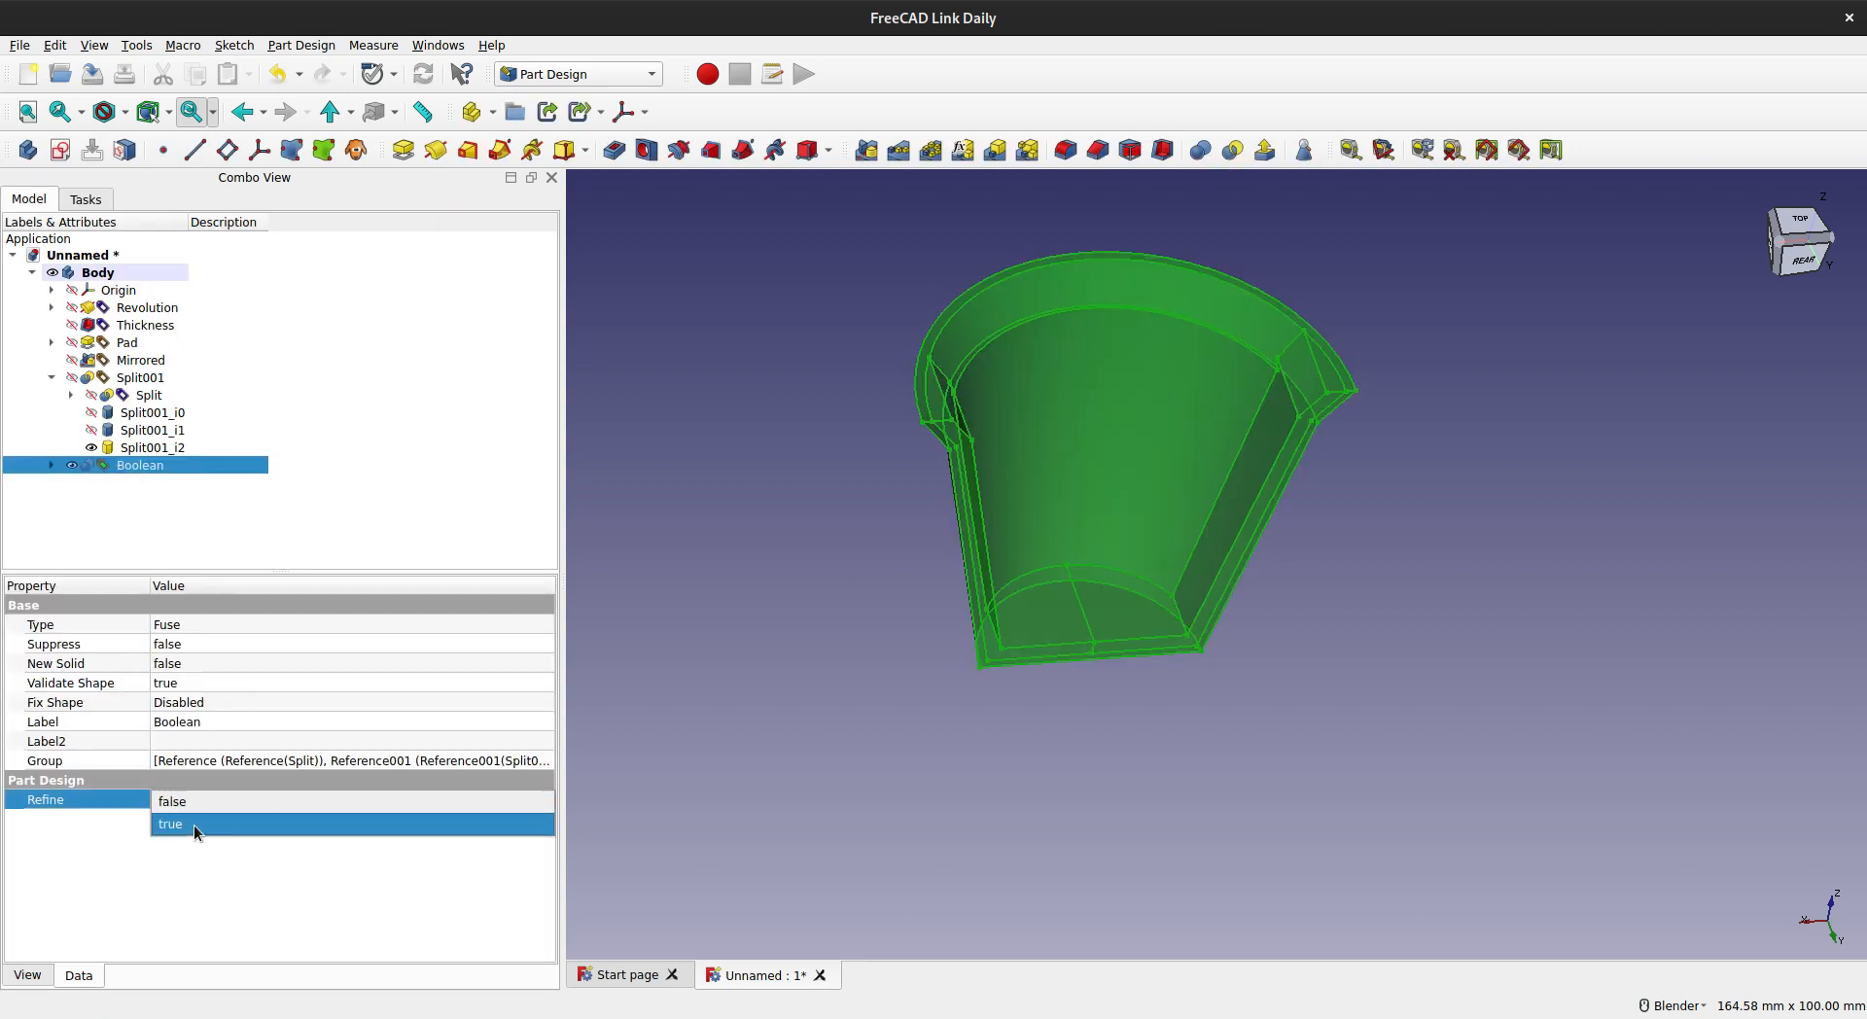
pyautogui.click(194, 824)
pyautogui.click(702, 657)
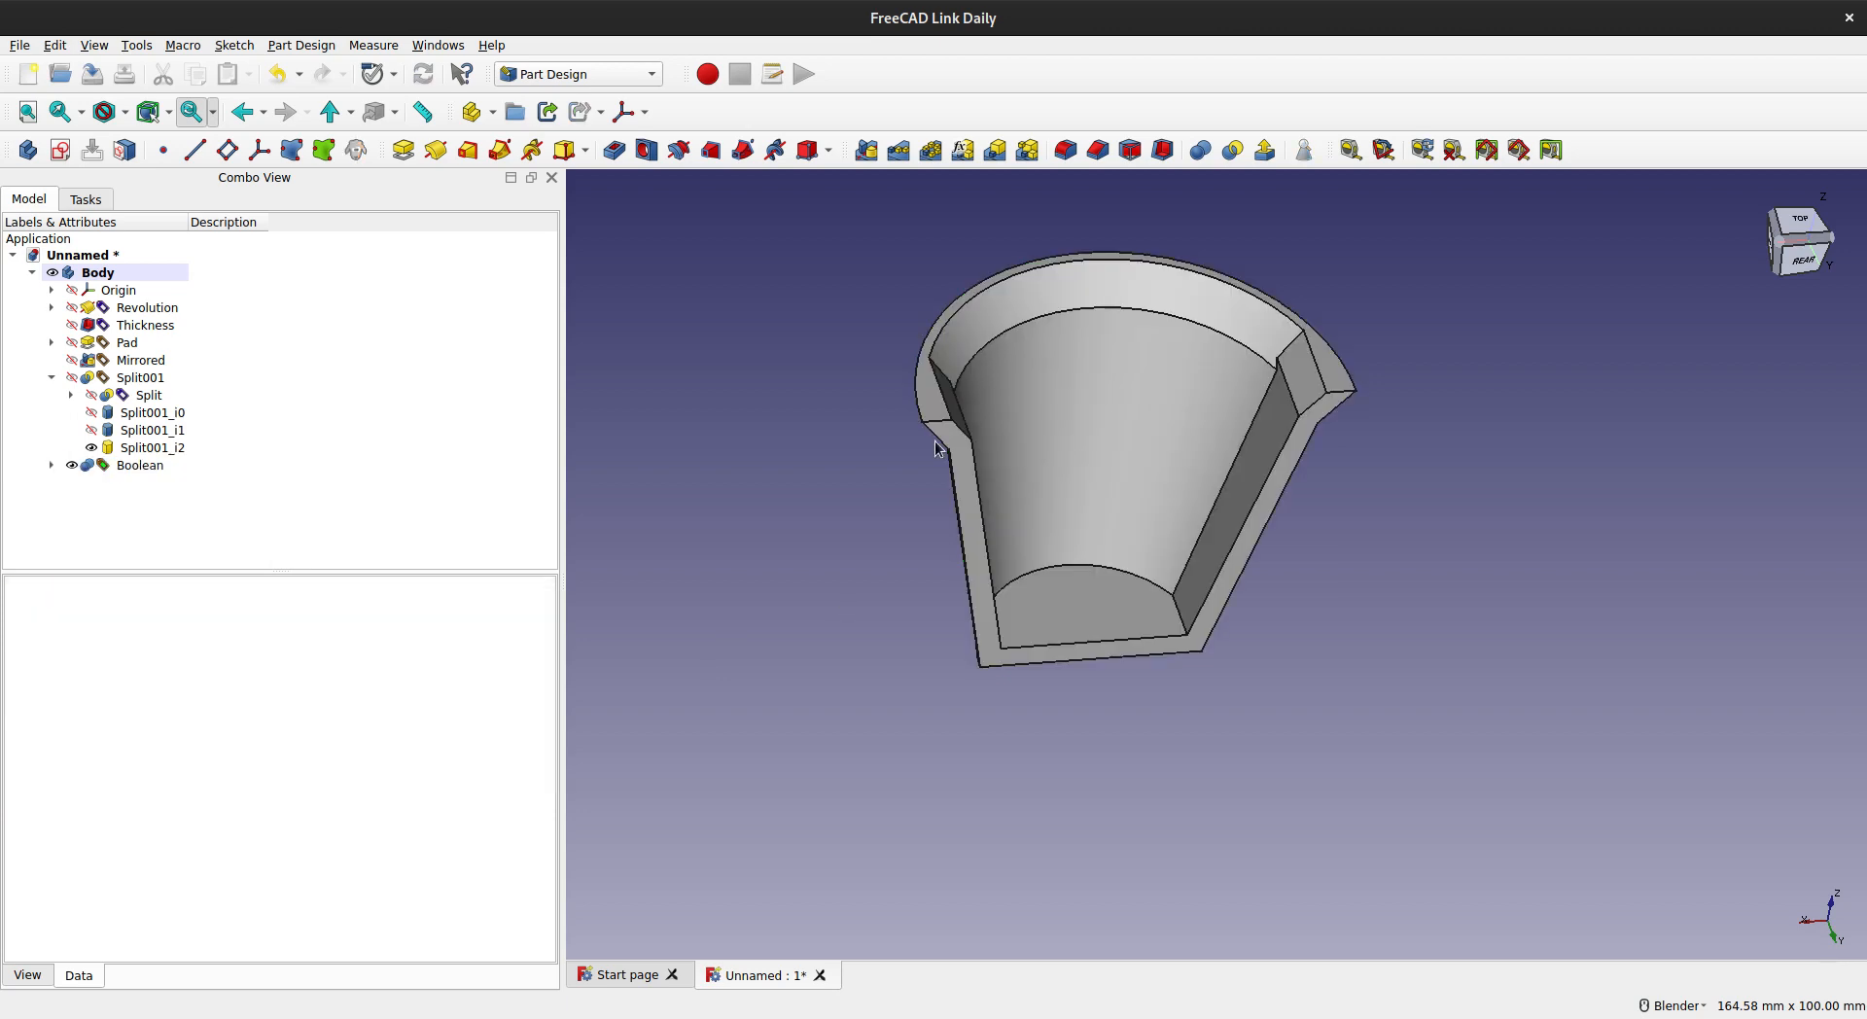
# - Create a new sketch attached to the YZ plane of the body
pyautogui.scroll(-2, 1068, 538)
pyautogui.scroll(3, 982, 496)
pyautogui.moveTo(951, 446); pyautogui.dragTo(1321, 623, button='middle')
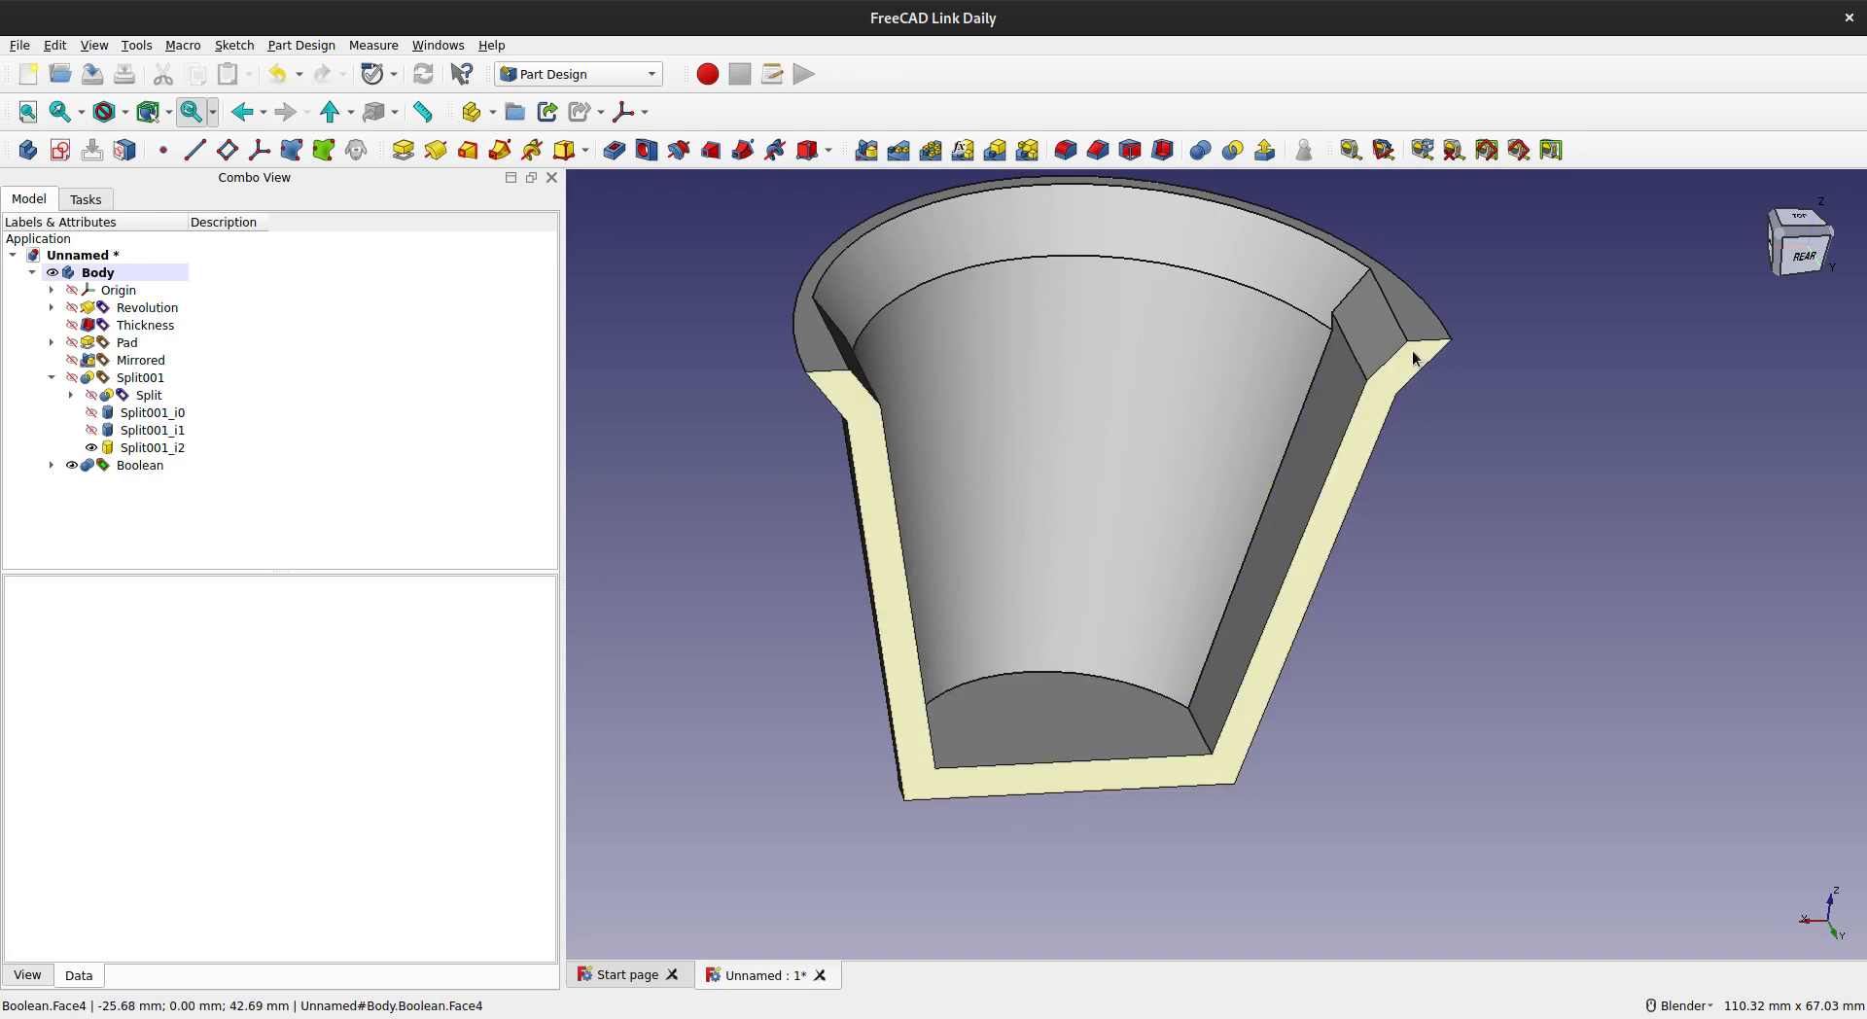
pyautogui.moveTo(1029, 773); pyautogui.dragTo(1053, 615, button='middle')
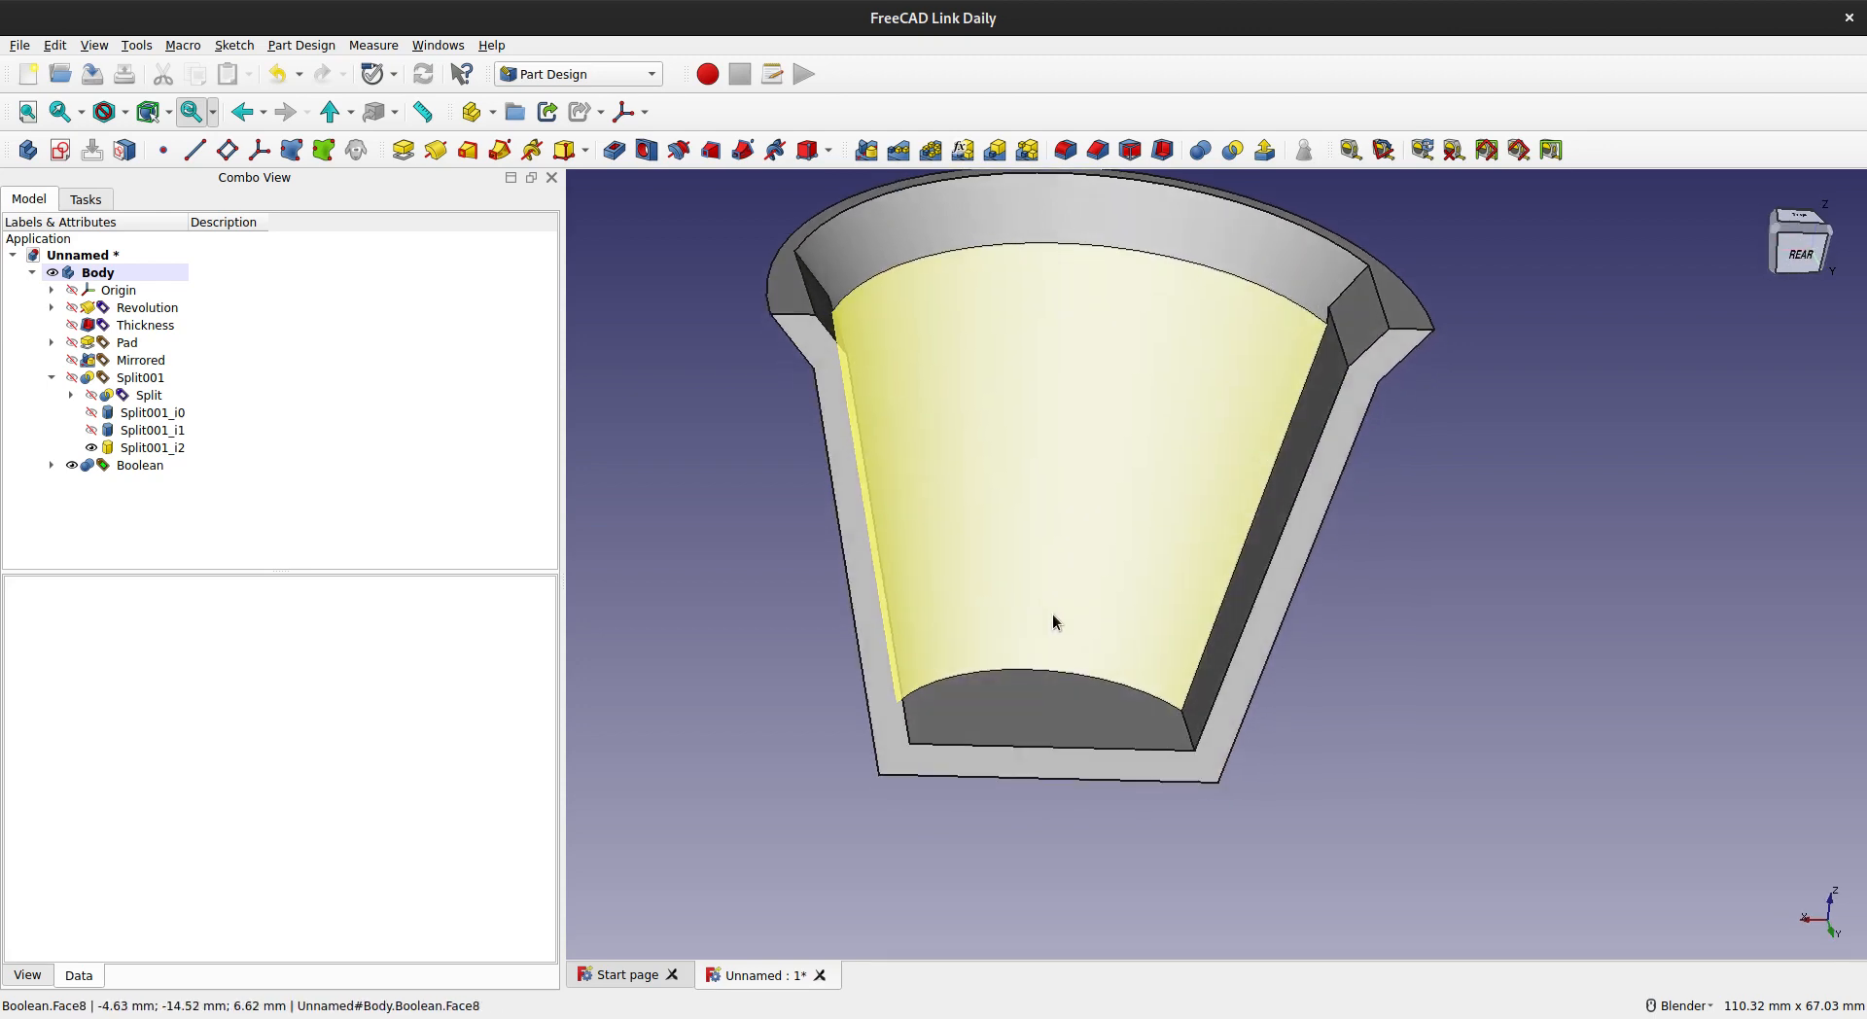
pyautogui.moveTo(1060, 506); pyautogui.dragTo(1018, 335, button='middle')
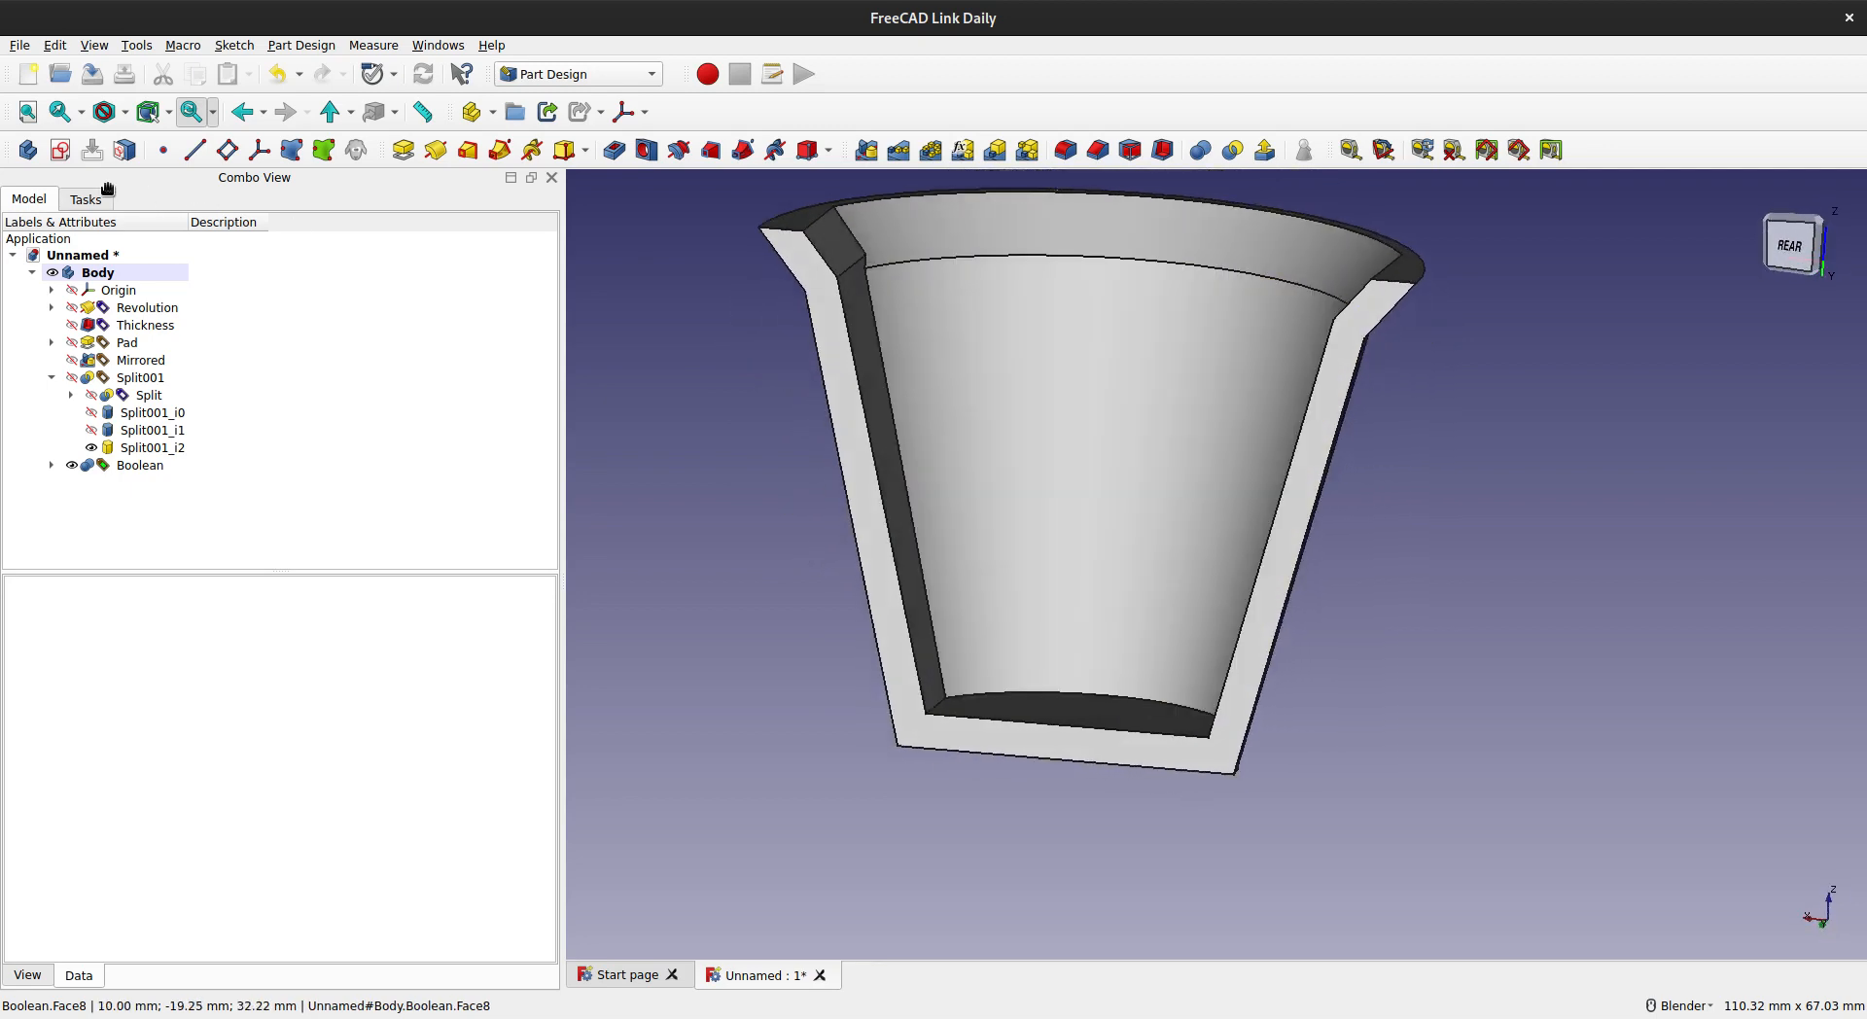
pyautogui.click(59, 153)
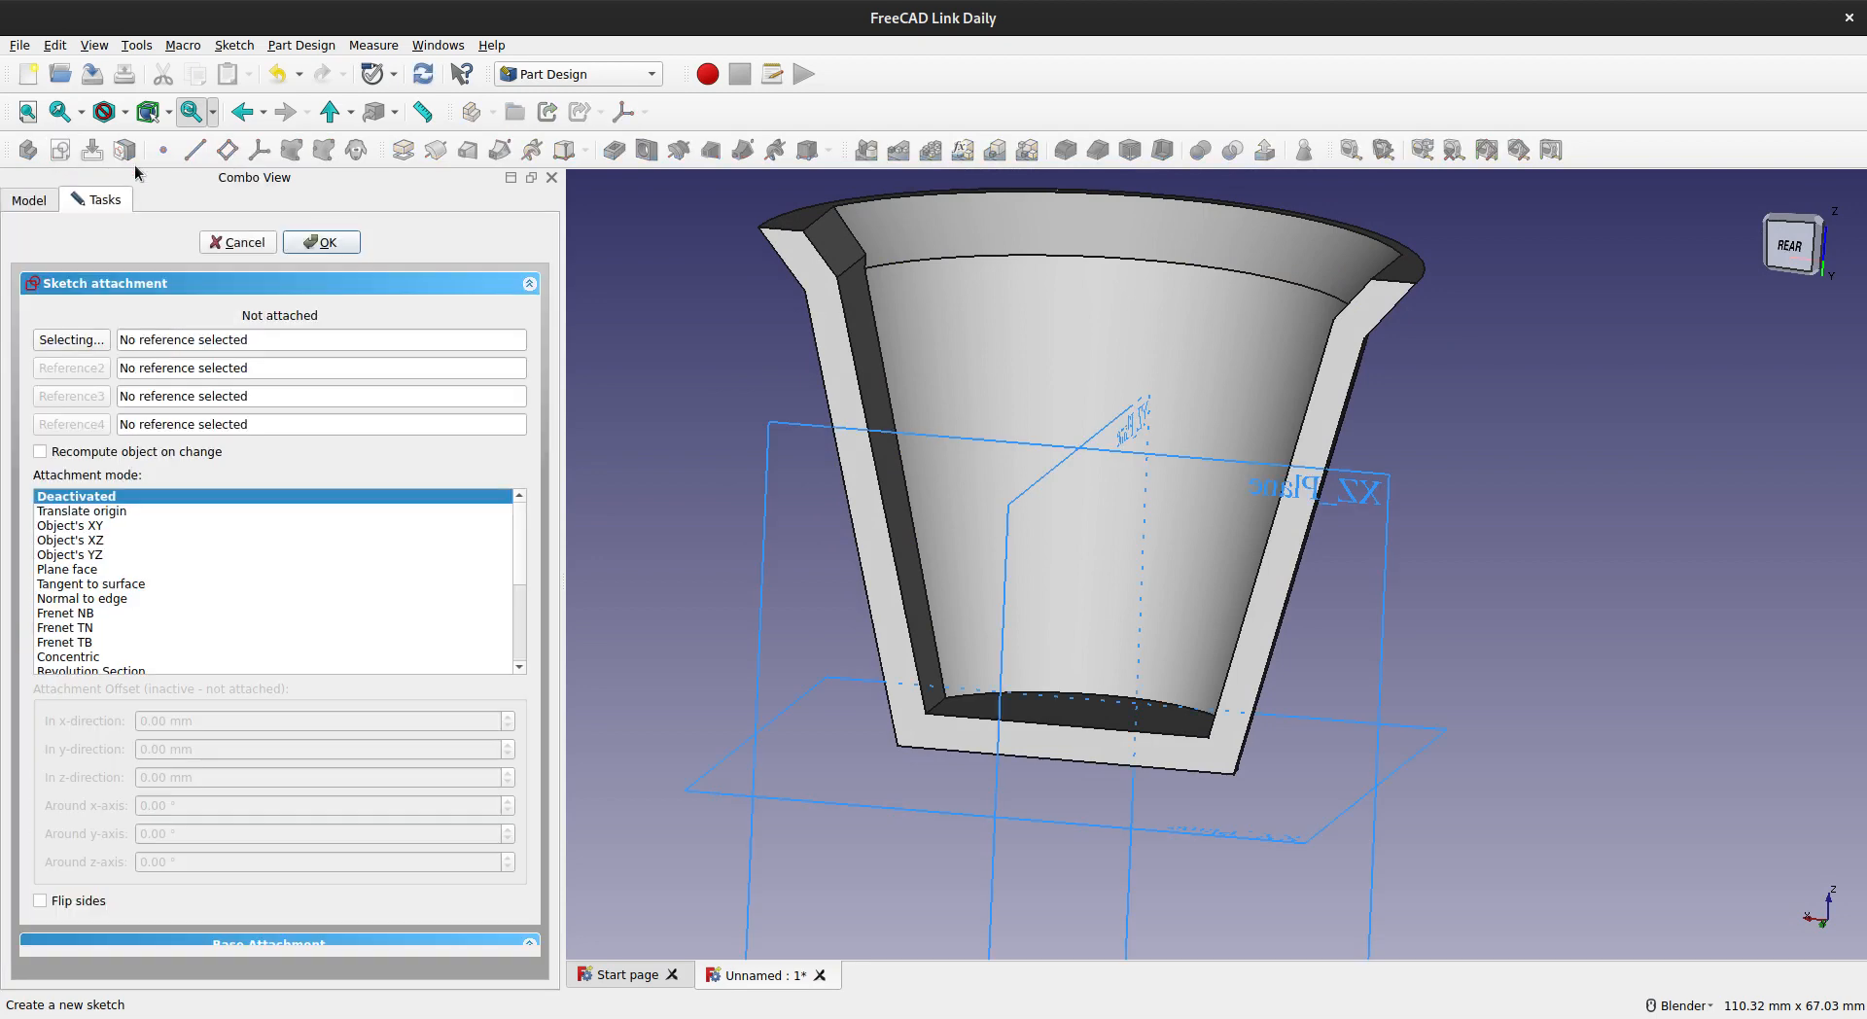
pyautogui.moveTo(1118, 739)
pyautogui.mouseDown(button='middle')
pyautogui.moveTo(1217, 778)
pyautogui.moveTo(1302, 749)
pyautogui.moveTo(1267, 757)
pyautogui.mouseUp(button='middle')
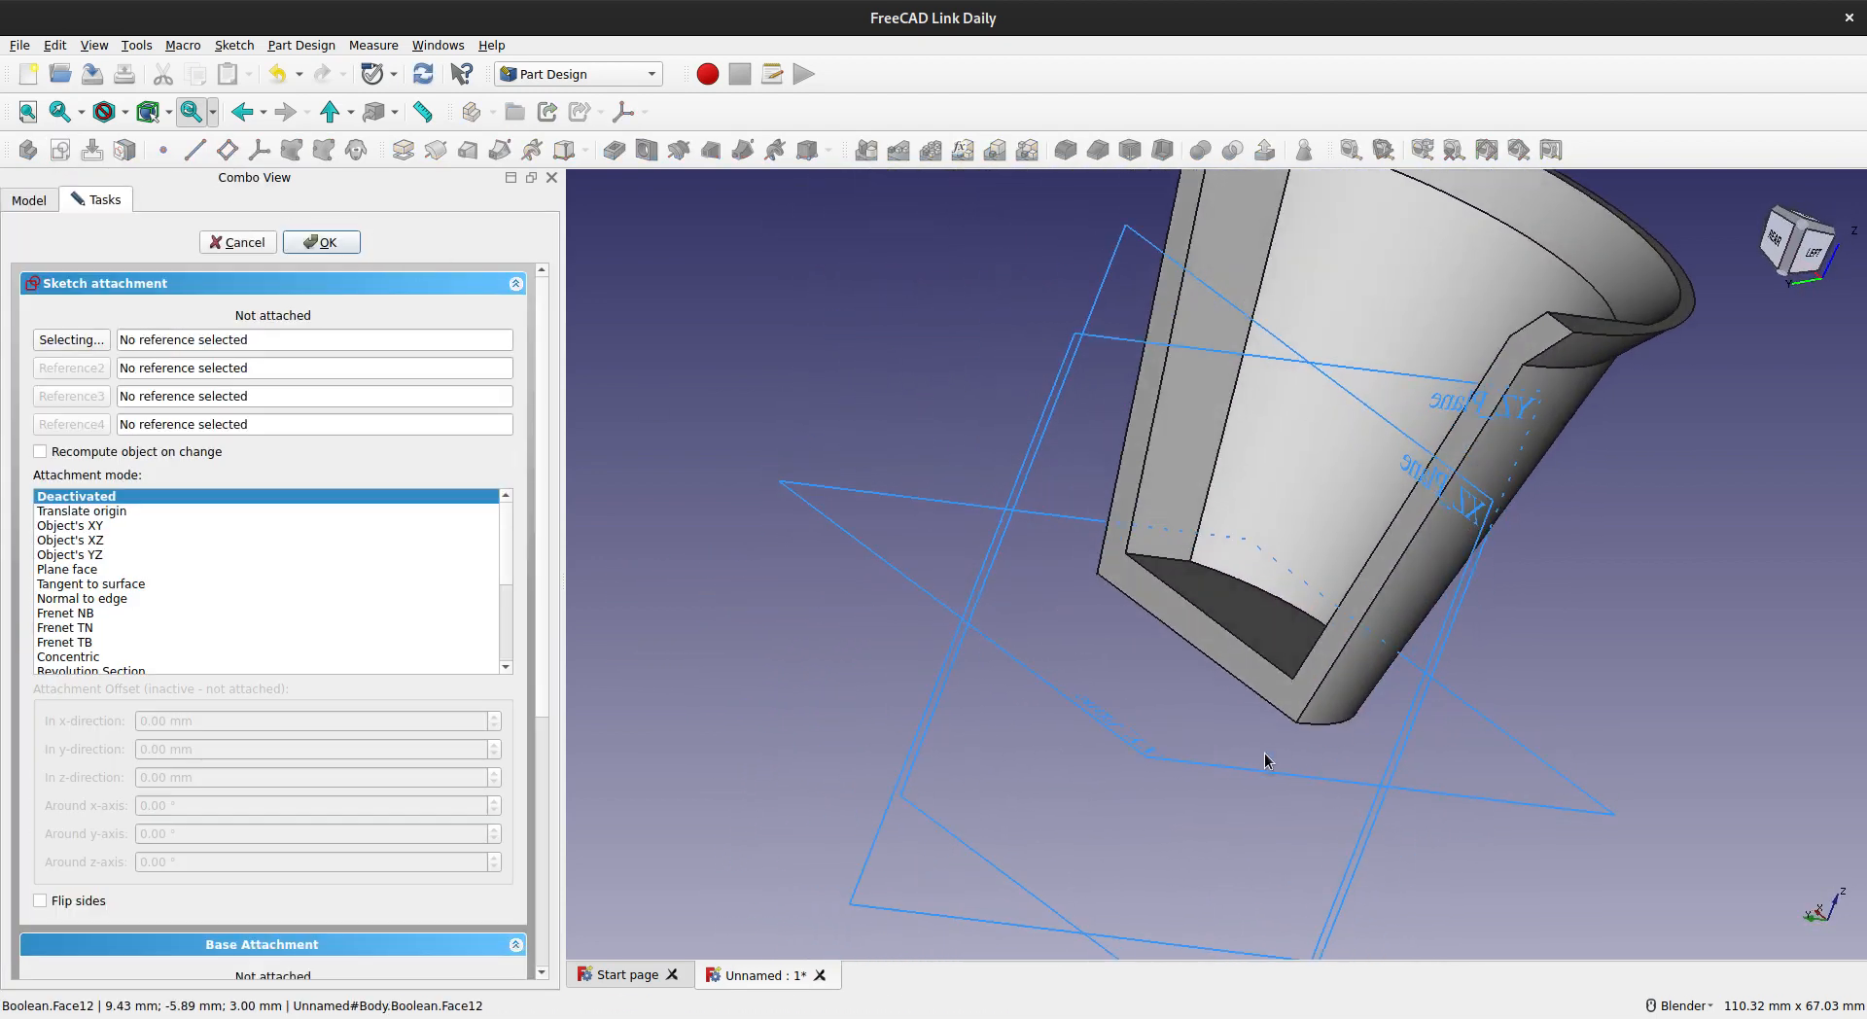
pyautogui.click(1121, 335)
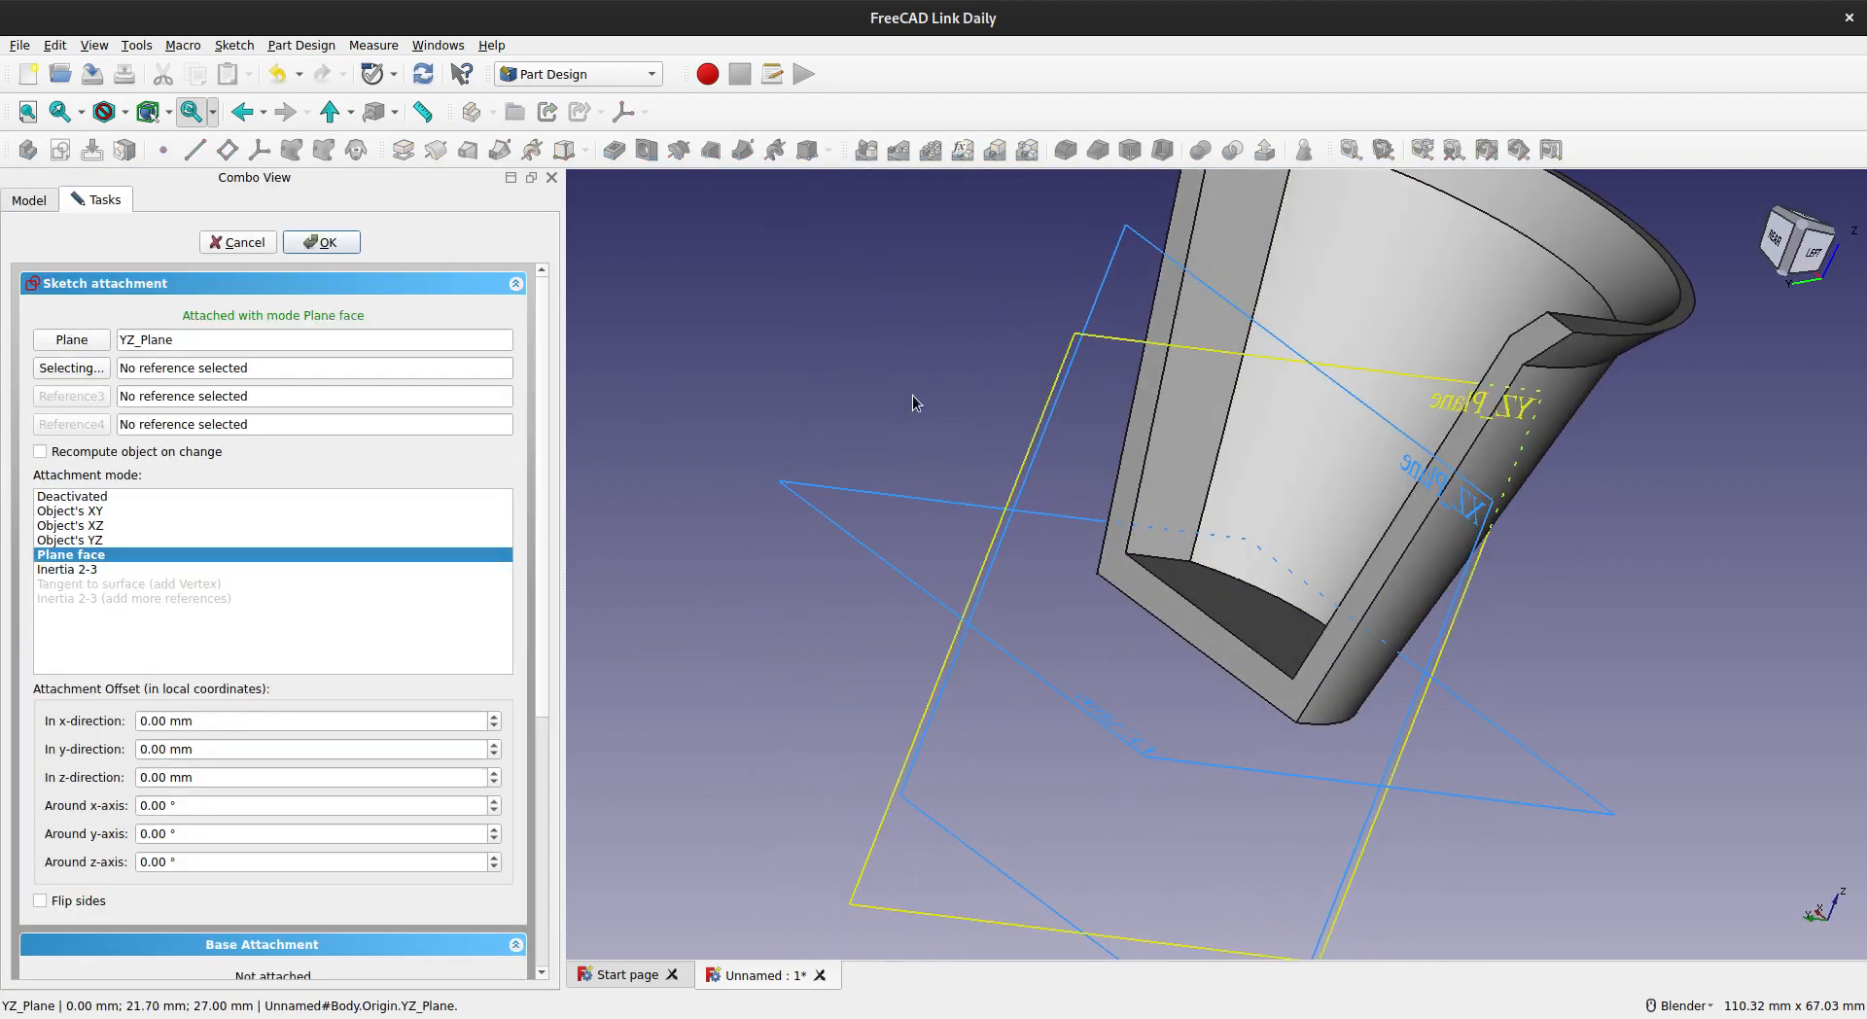
pyautogui.click(354, 244)
# - Section the model at the plane of the new sketch
pyautogui.scroll(5, 1221, 647)
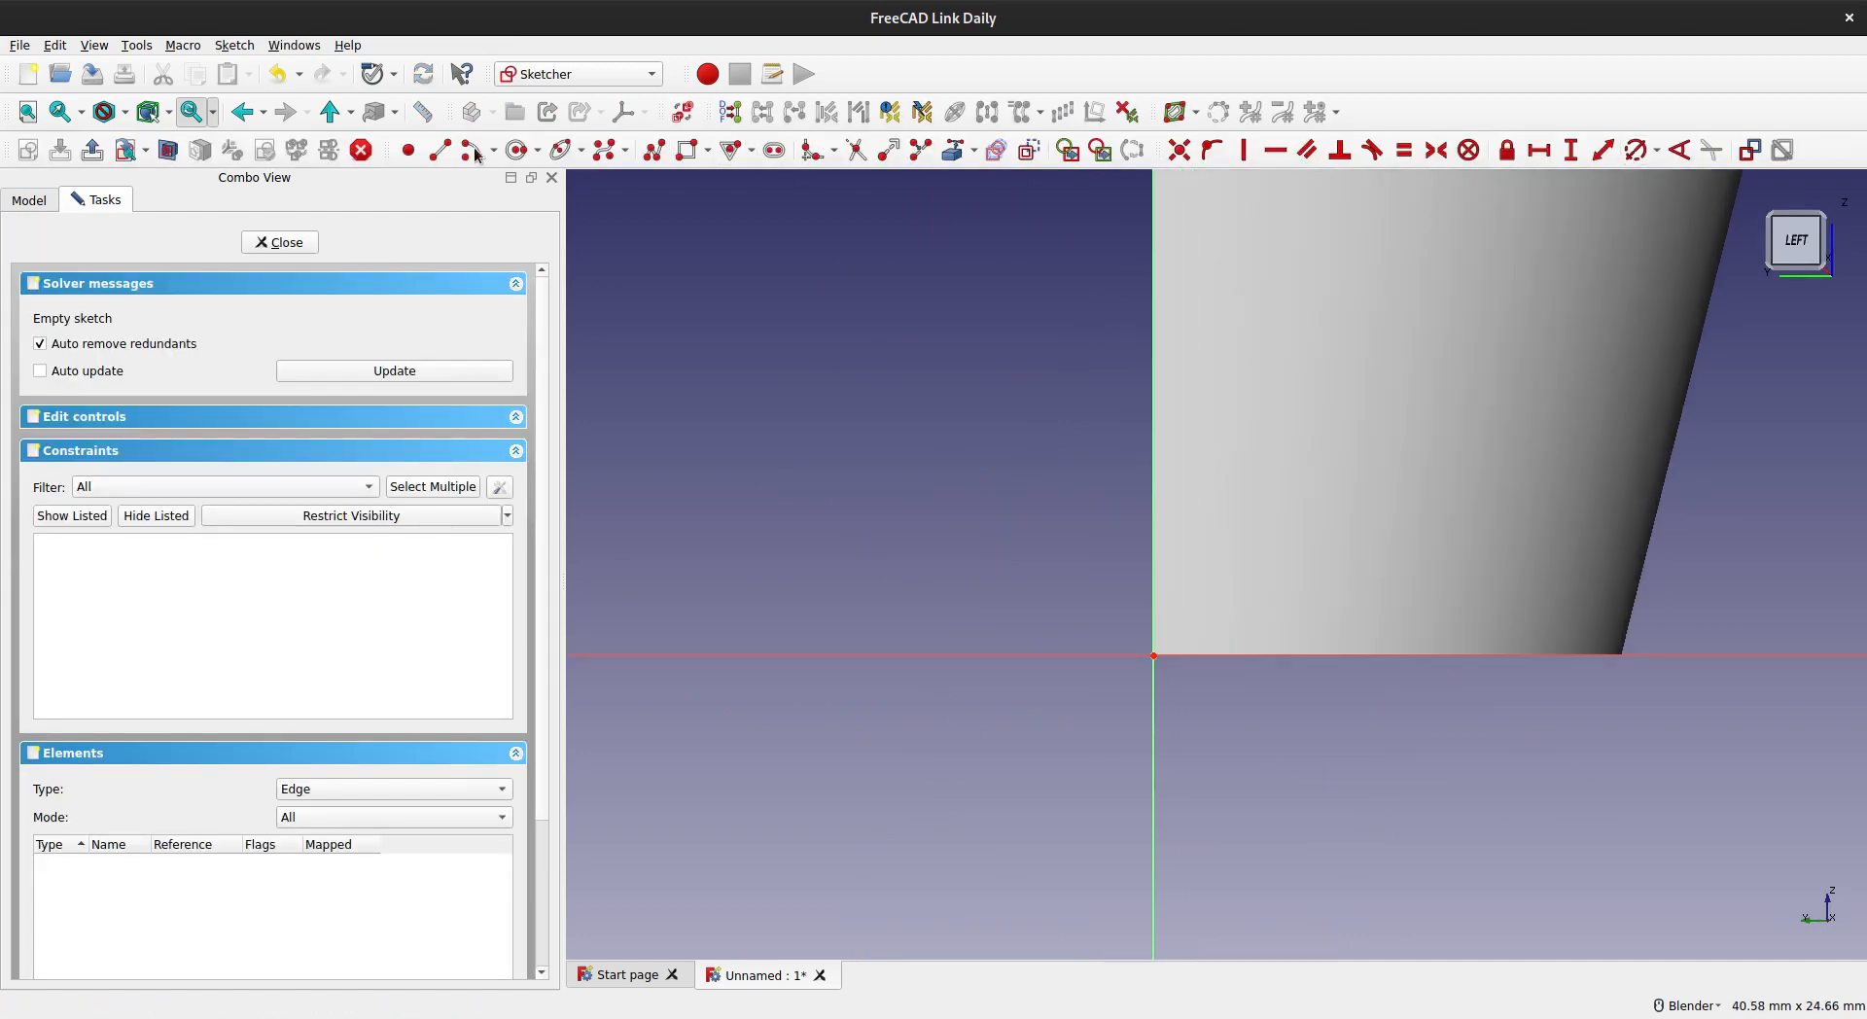
pyautogui.click(170, 155)
pyautogui.scroll(3, 926, 532)
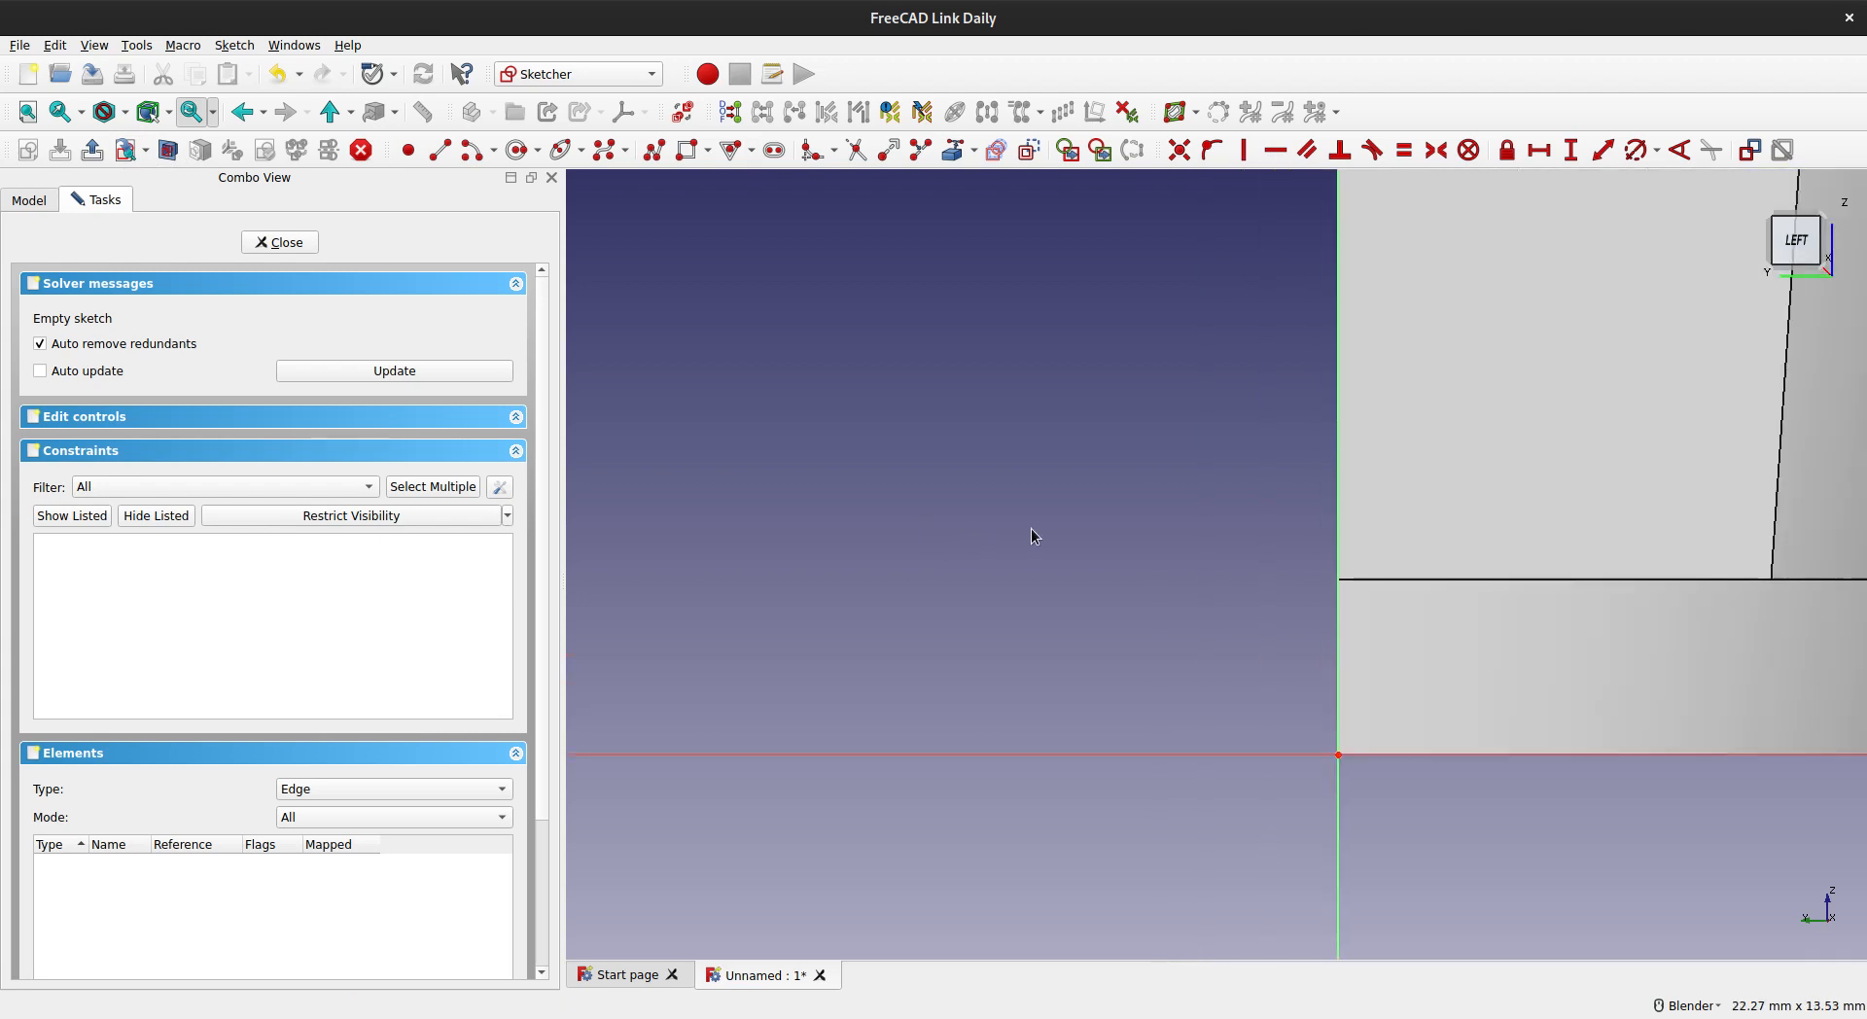
# - Orient the view perpendicular to the front side of the sketch plane and section the model at that plane
pyautogui.press('g')
pyautogui.press('r')
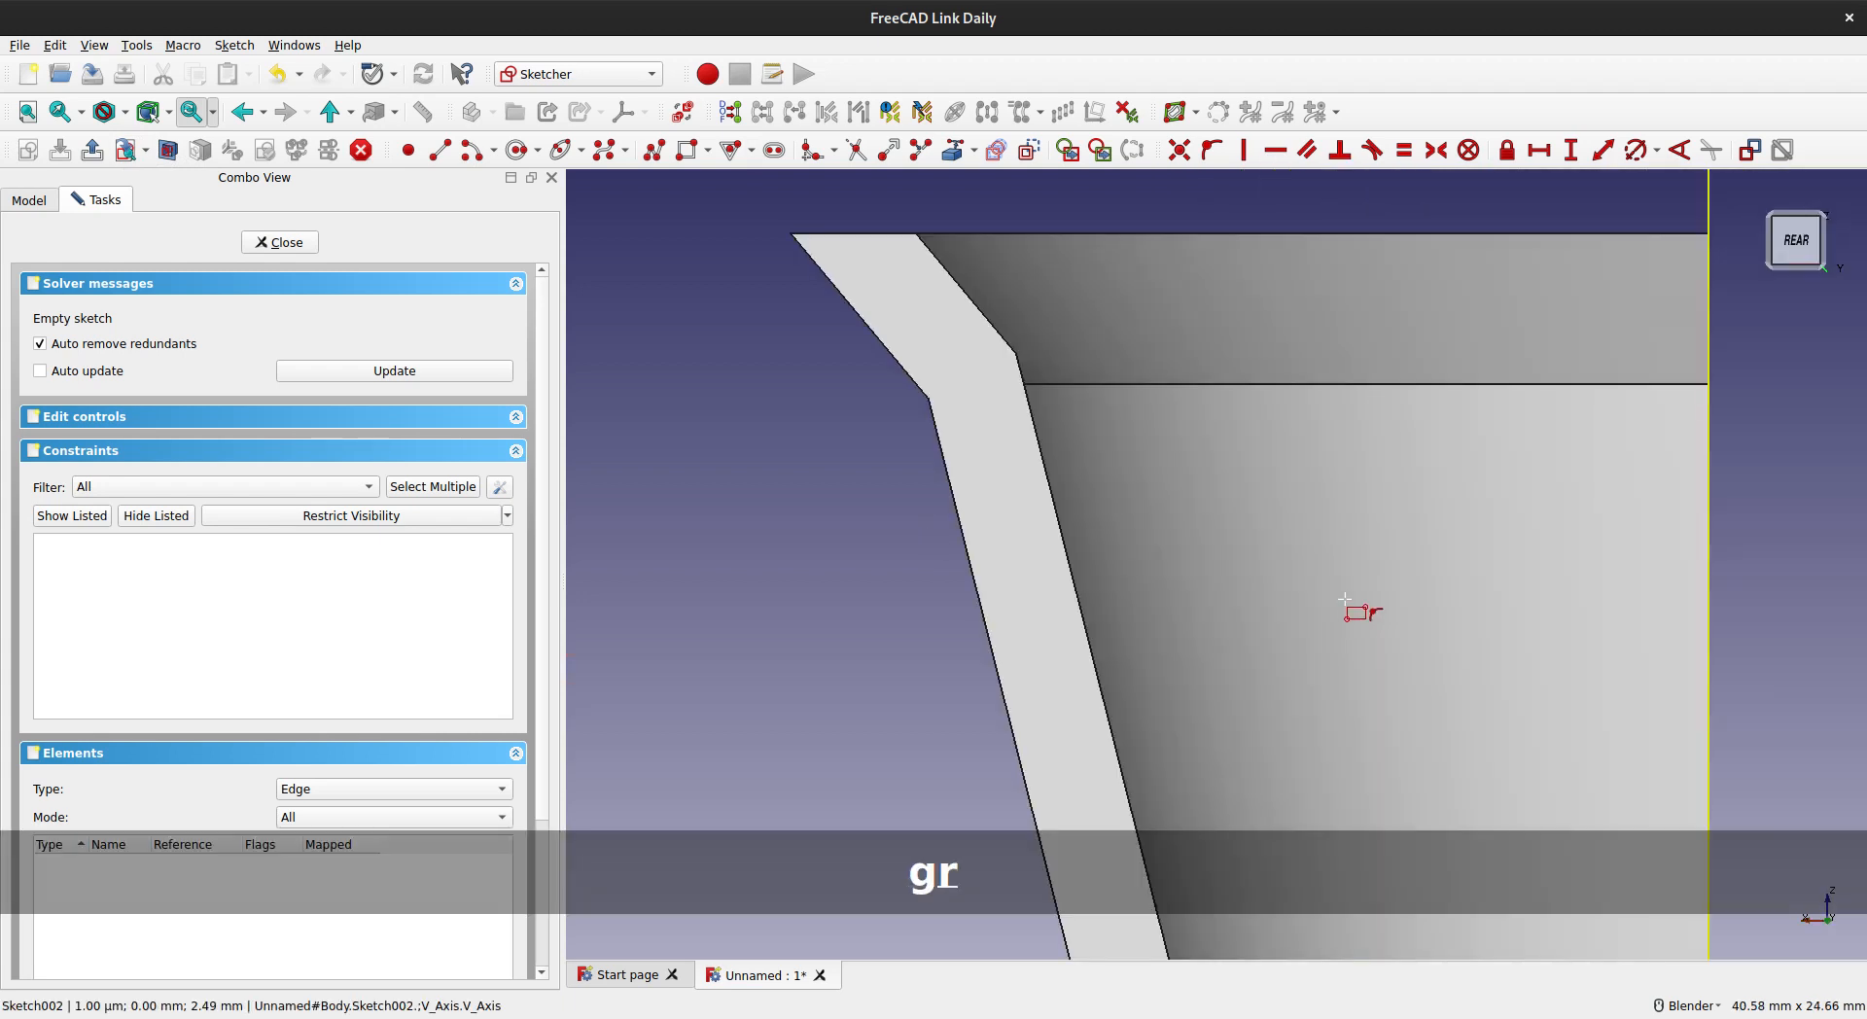
pyautogui.scroll(-4, 1224, 635)
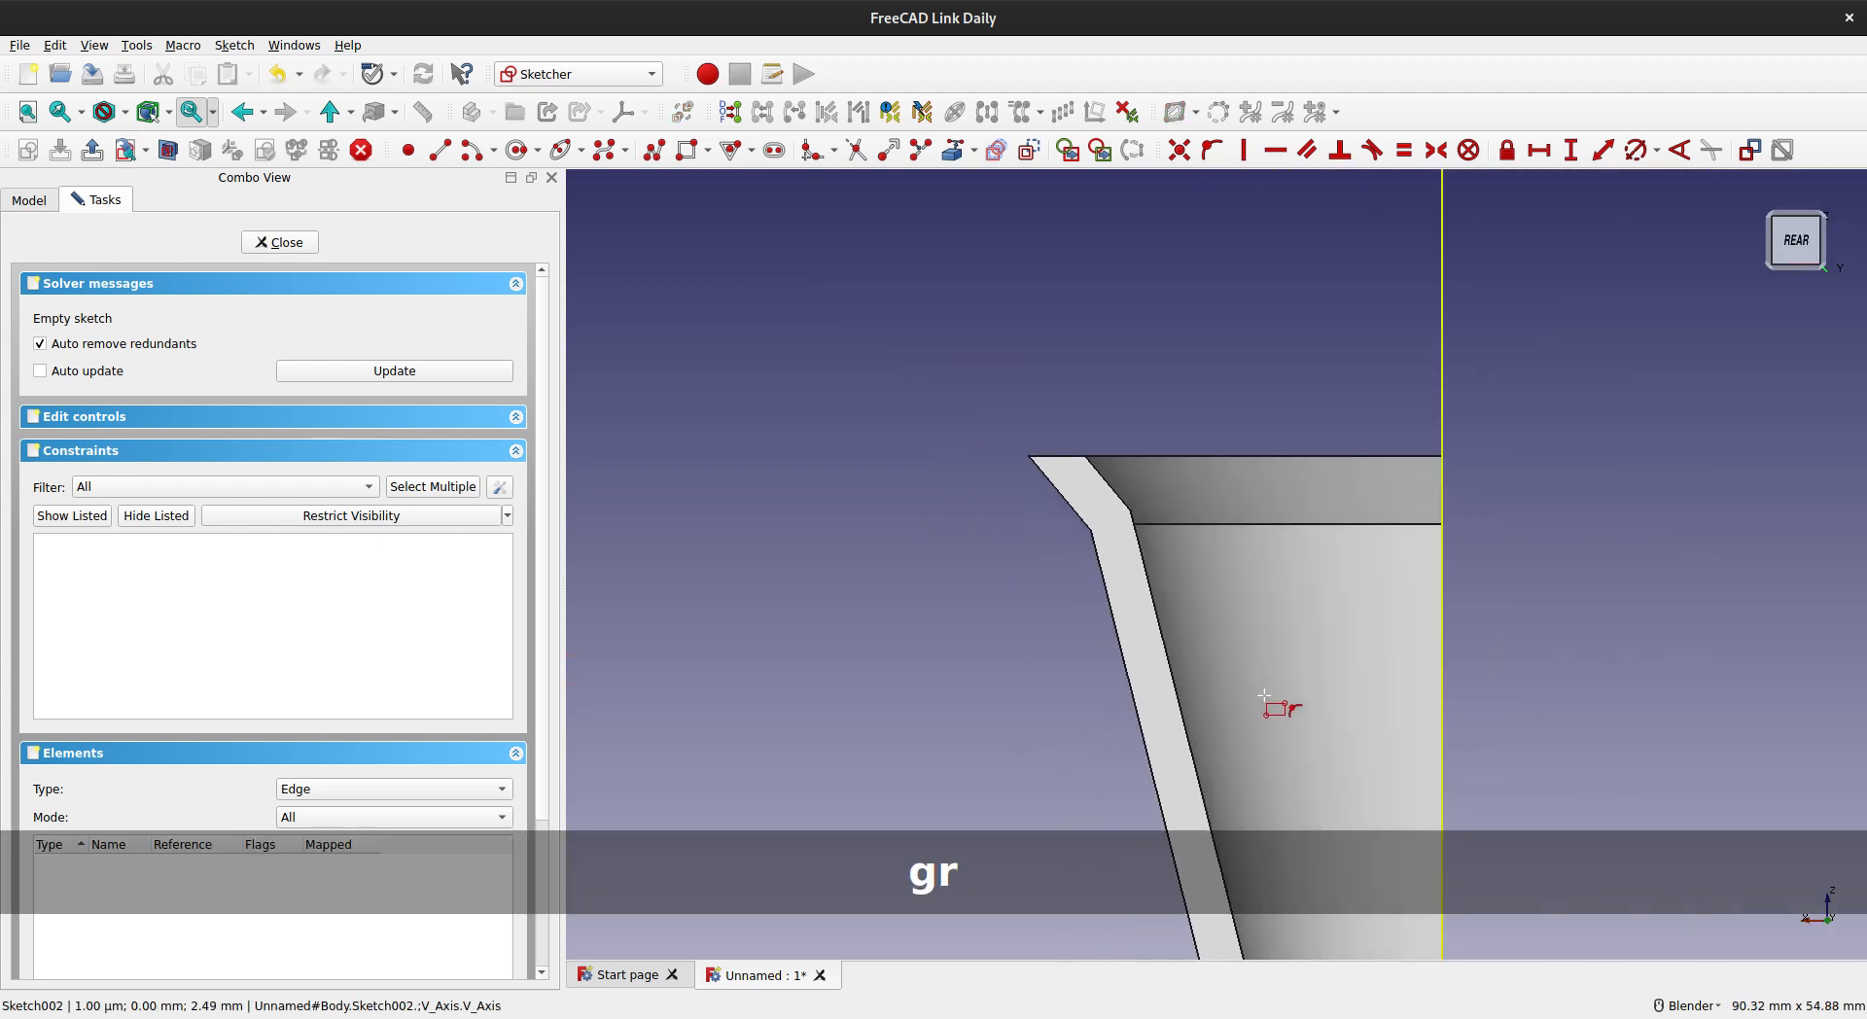
pyautogui.keyDown('shift'); pyautogui.moveTo(1263, 691); pyautogui.dragTo(1009, 315, button='middle'); pyautogui.keyUp('shift')
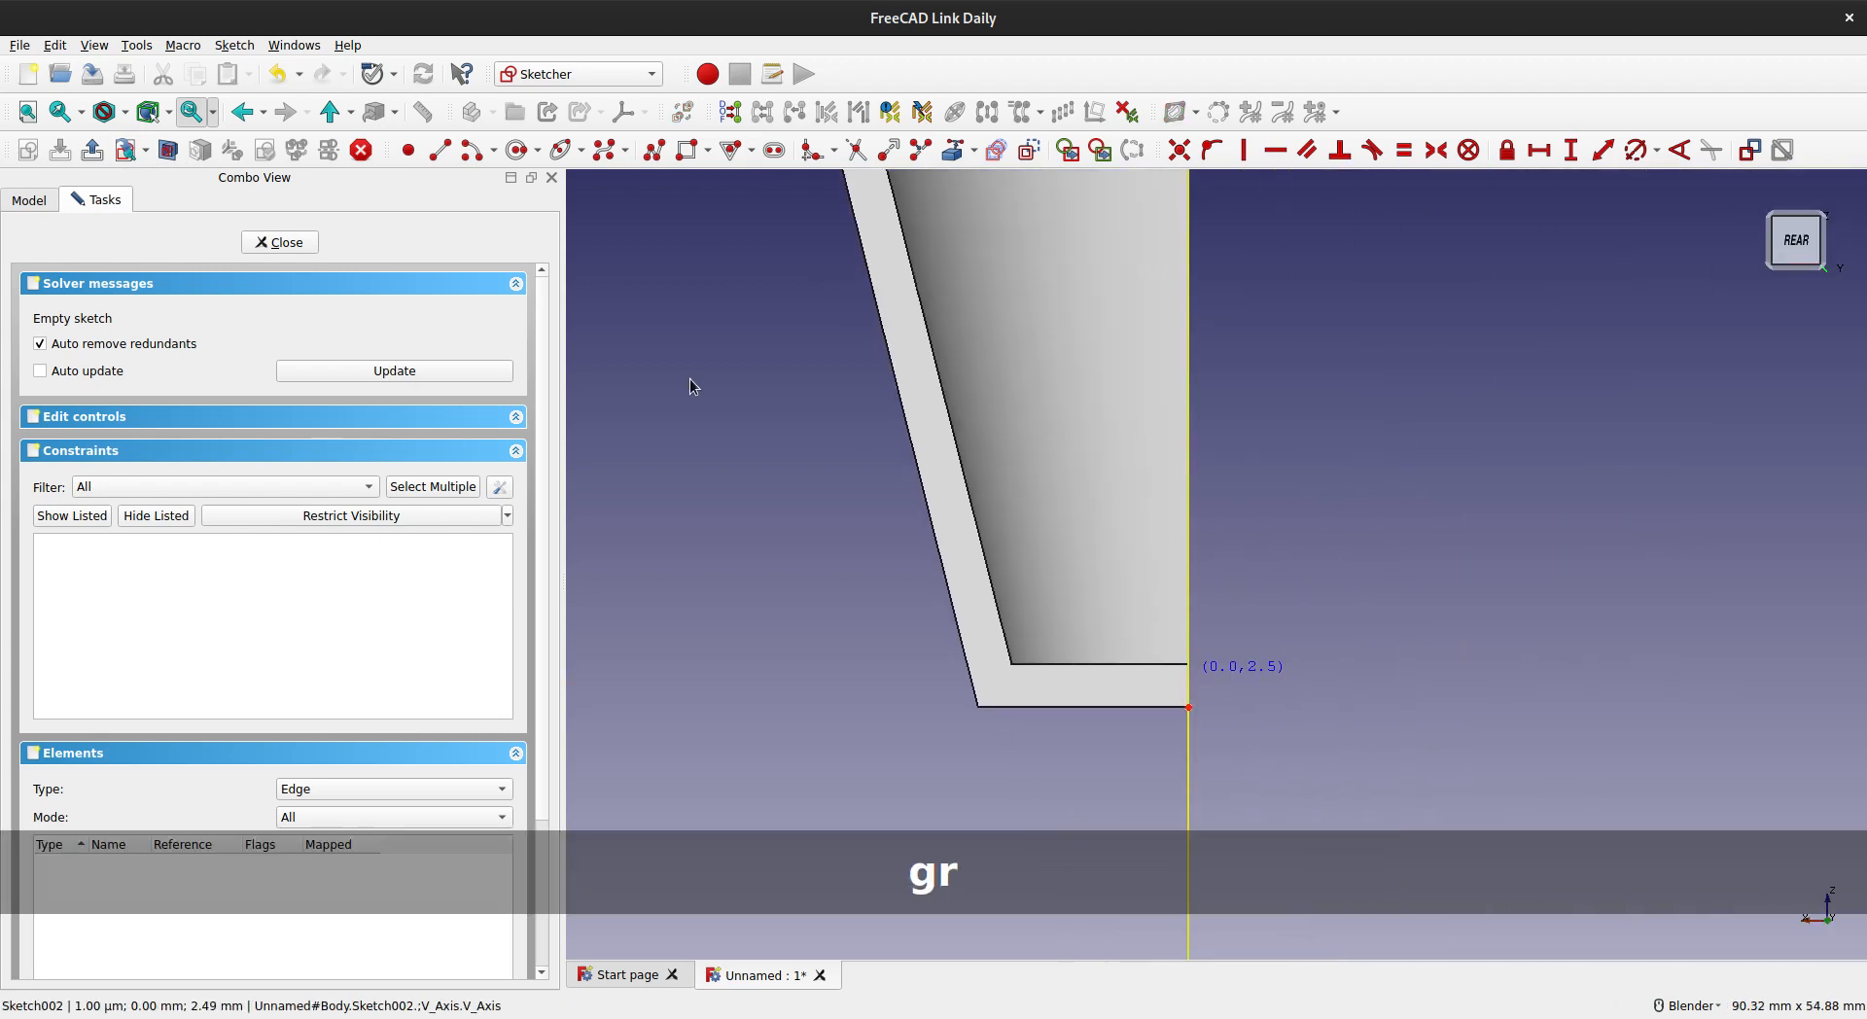
pyautogui.click(147, 153)
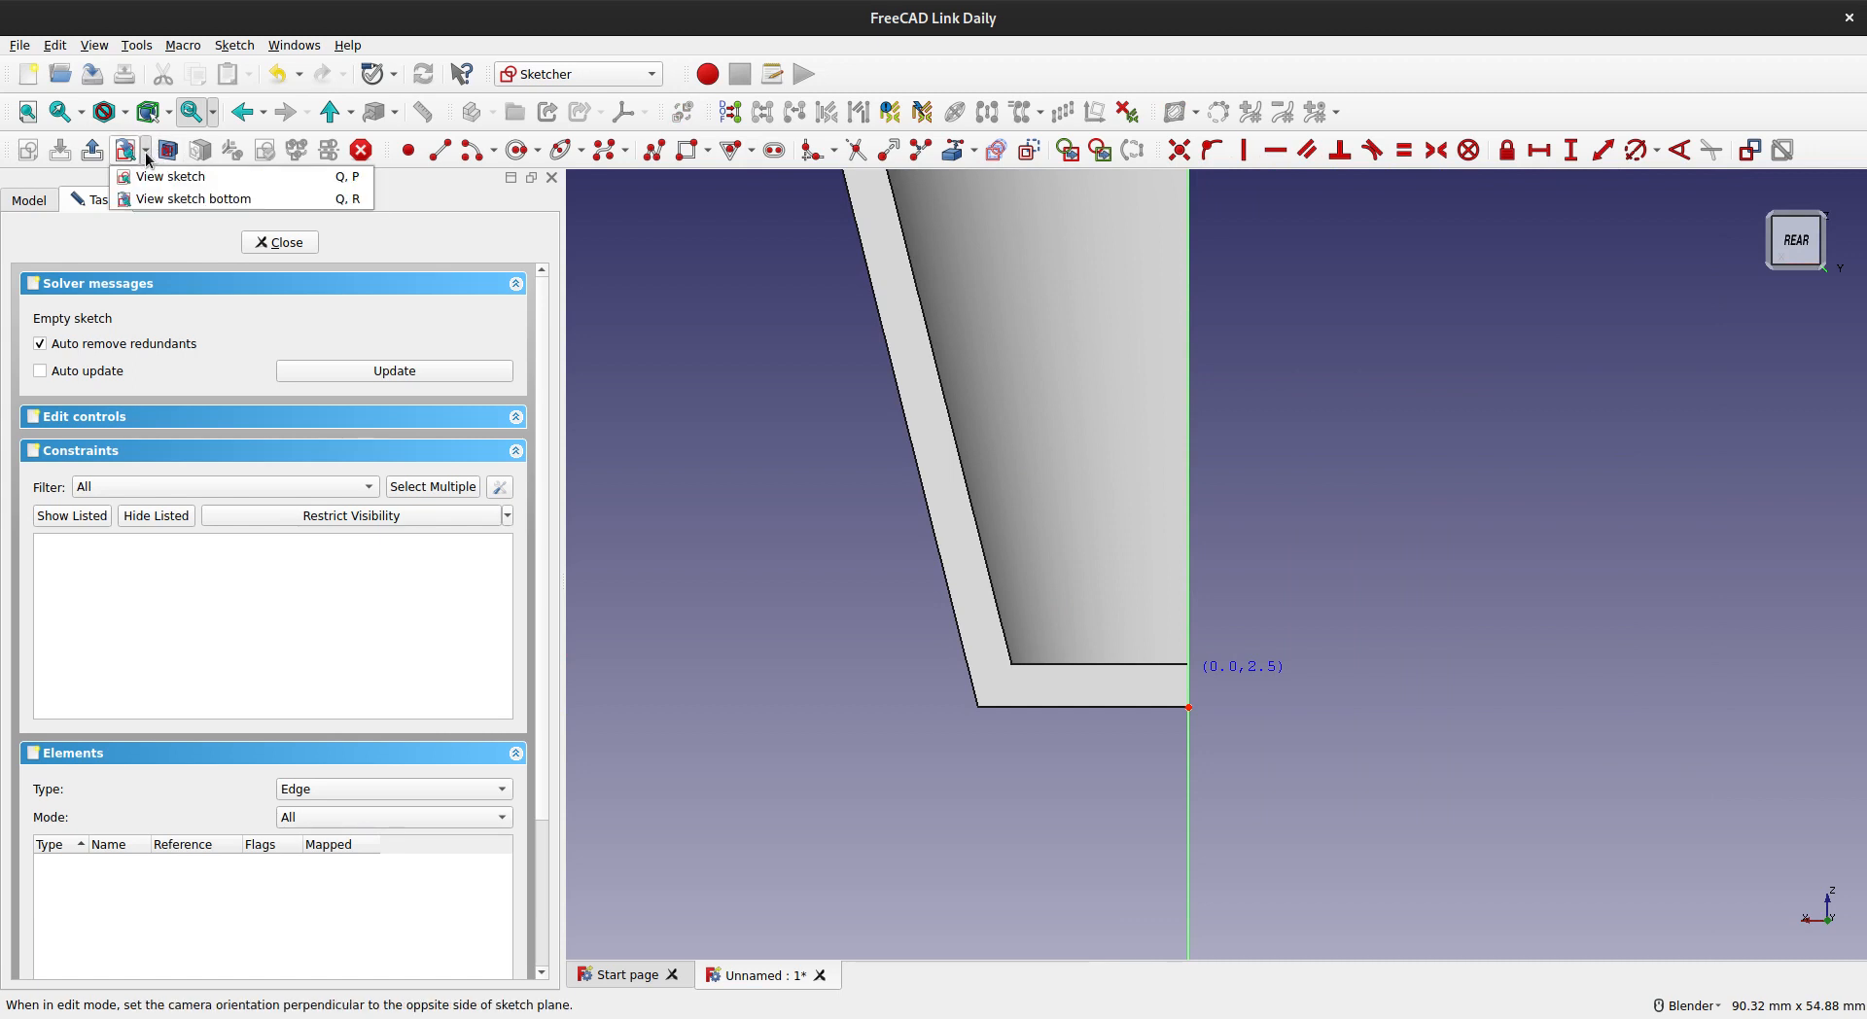
pyautogui.click(153, 177)
pyautogui.press('g')
pyautogui.press('l')
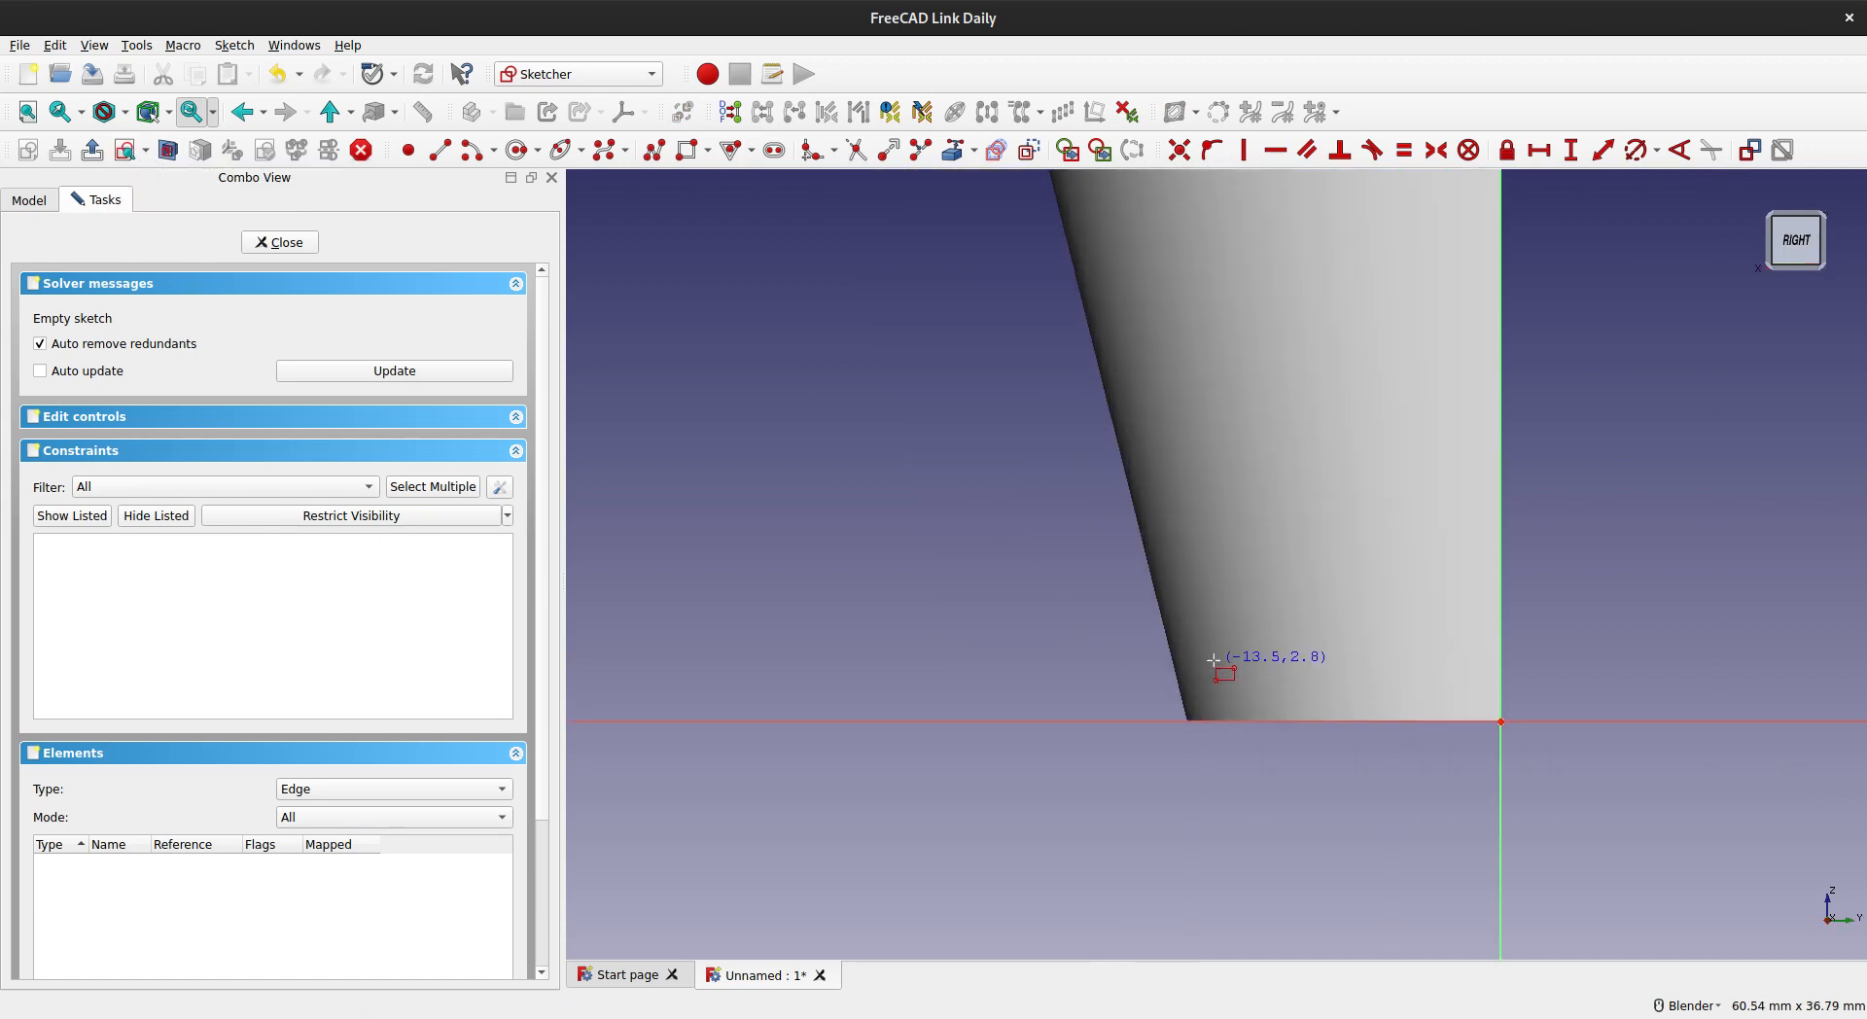
pyautogui.click(171, 153)
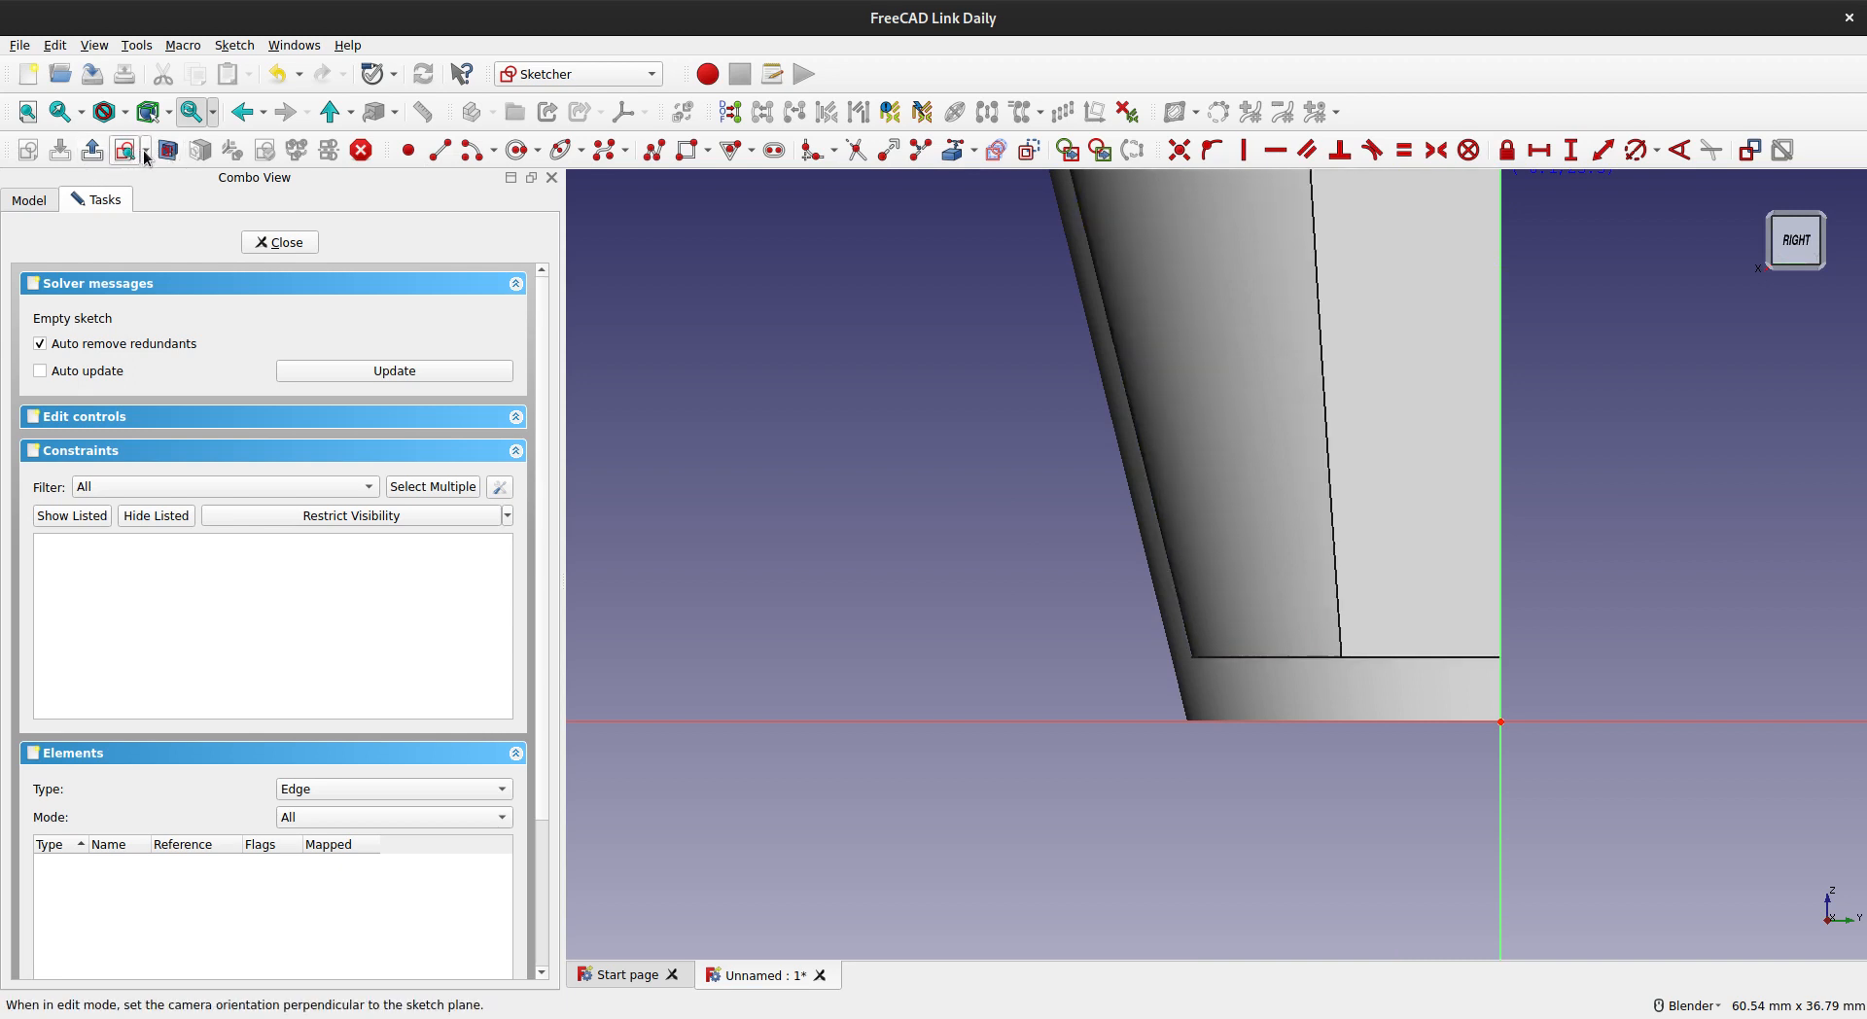
# - Sketch a rectangle about 1.8 mm wide outside the half cup's floor, above the horizontal axis, with its inner side on the vertical axis
pyautogui.scroll(-3, 1056, 555)
pyautogui.keyDown('shift'); pyautogui.moveTo(1255, 612); pyautogui.dragTo(913, 586, button='middle'); pyautogui.keyUp('shift')
pyautogui.scroll(3, 928, 582)
pyautogui.scroll(2, 976, 574)
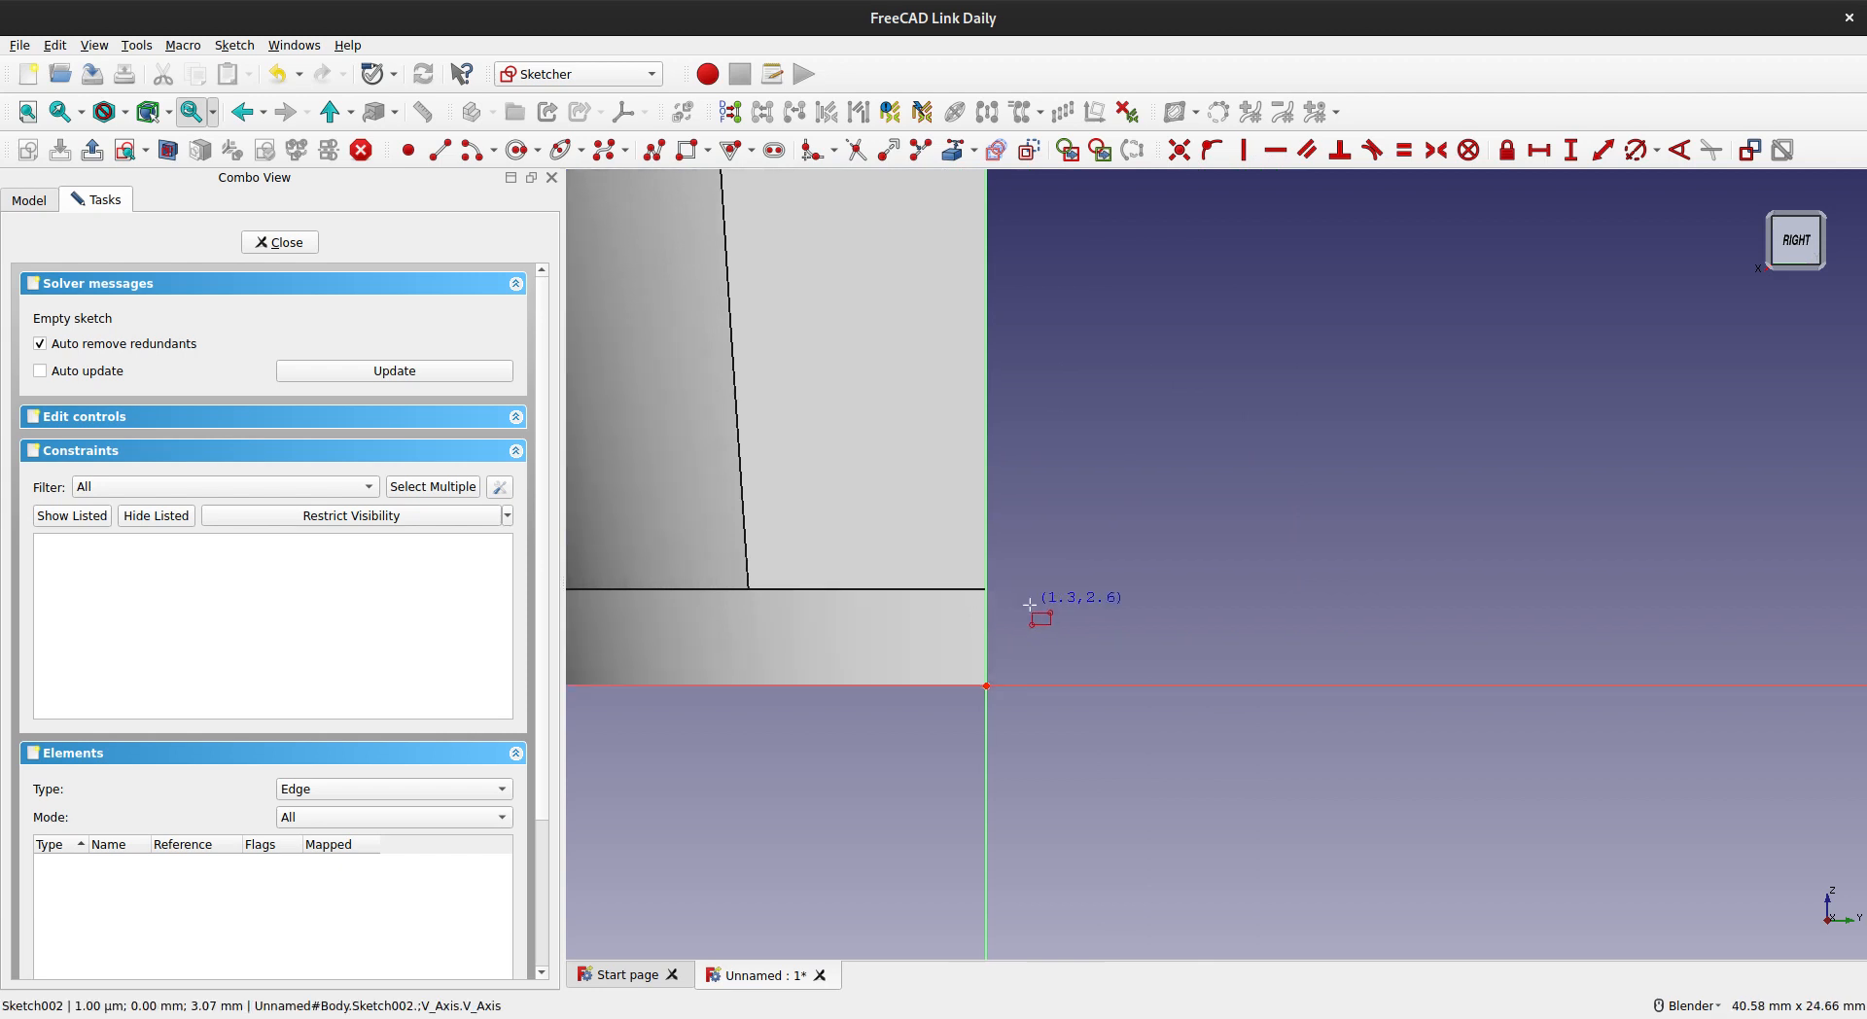
pyautogui.click(987, 613)
pyautogui.click(1042, 644)
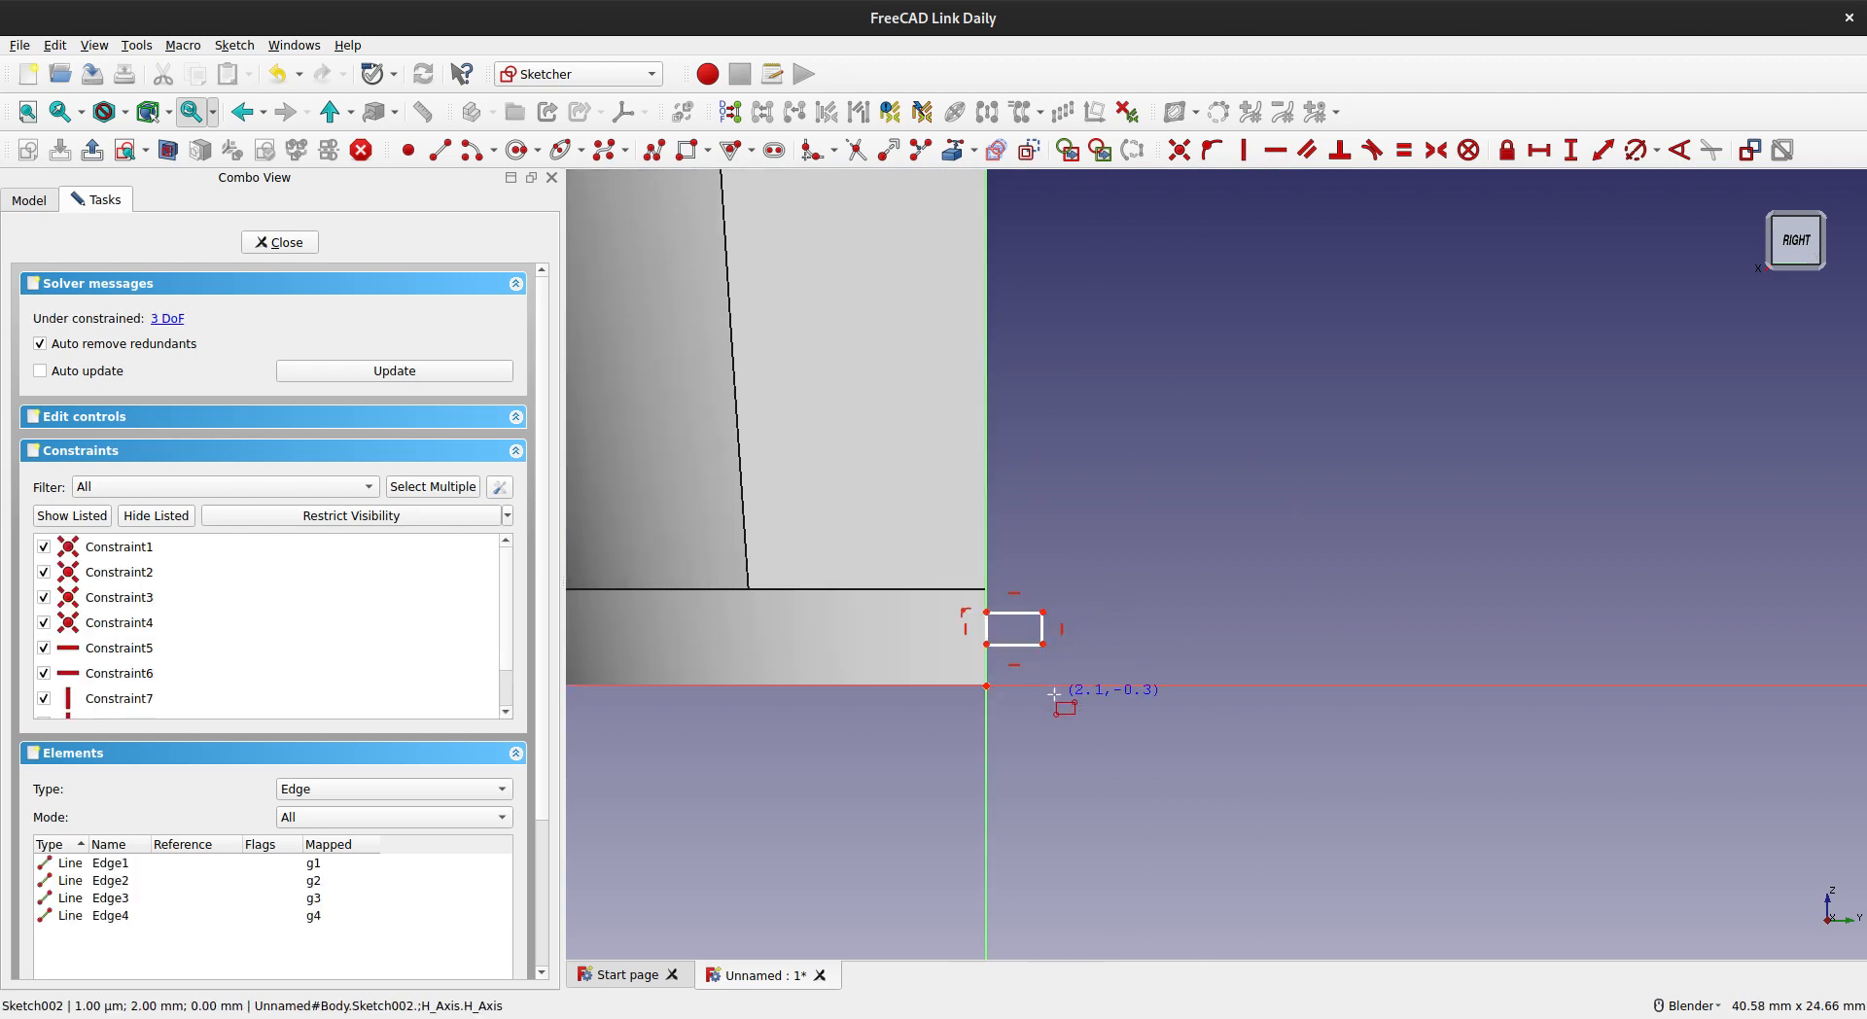
pyautogui.rightClick(1055, 674)
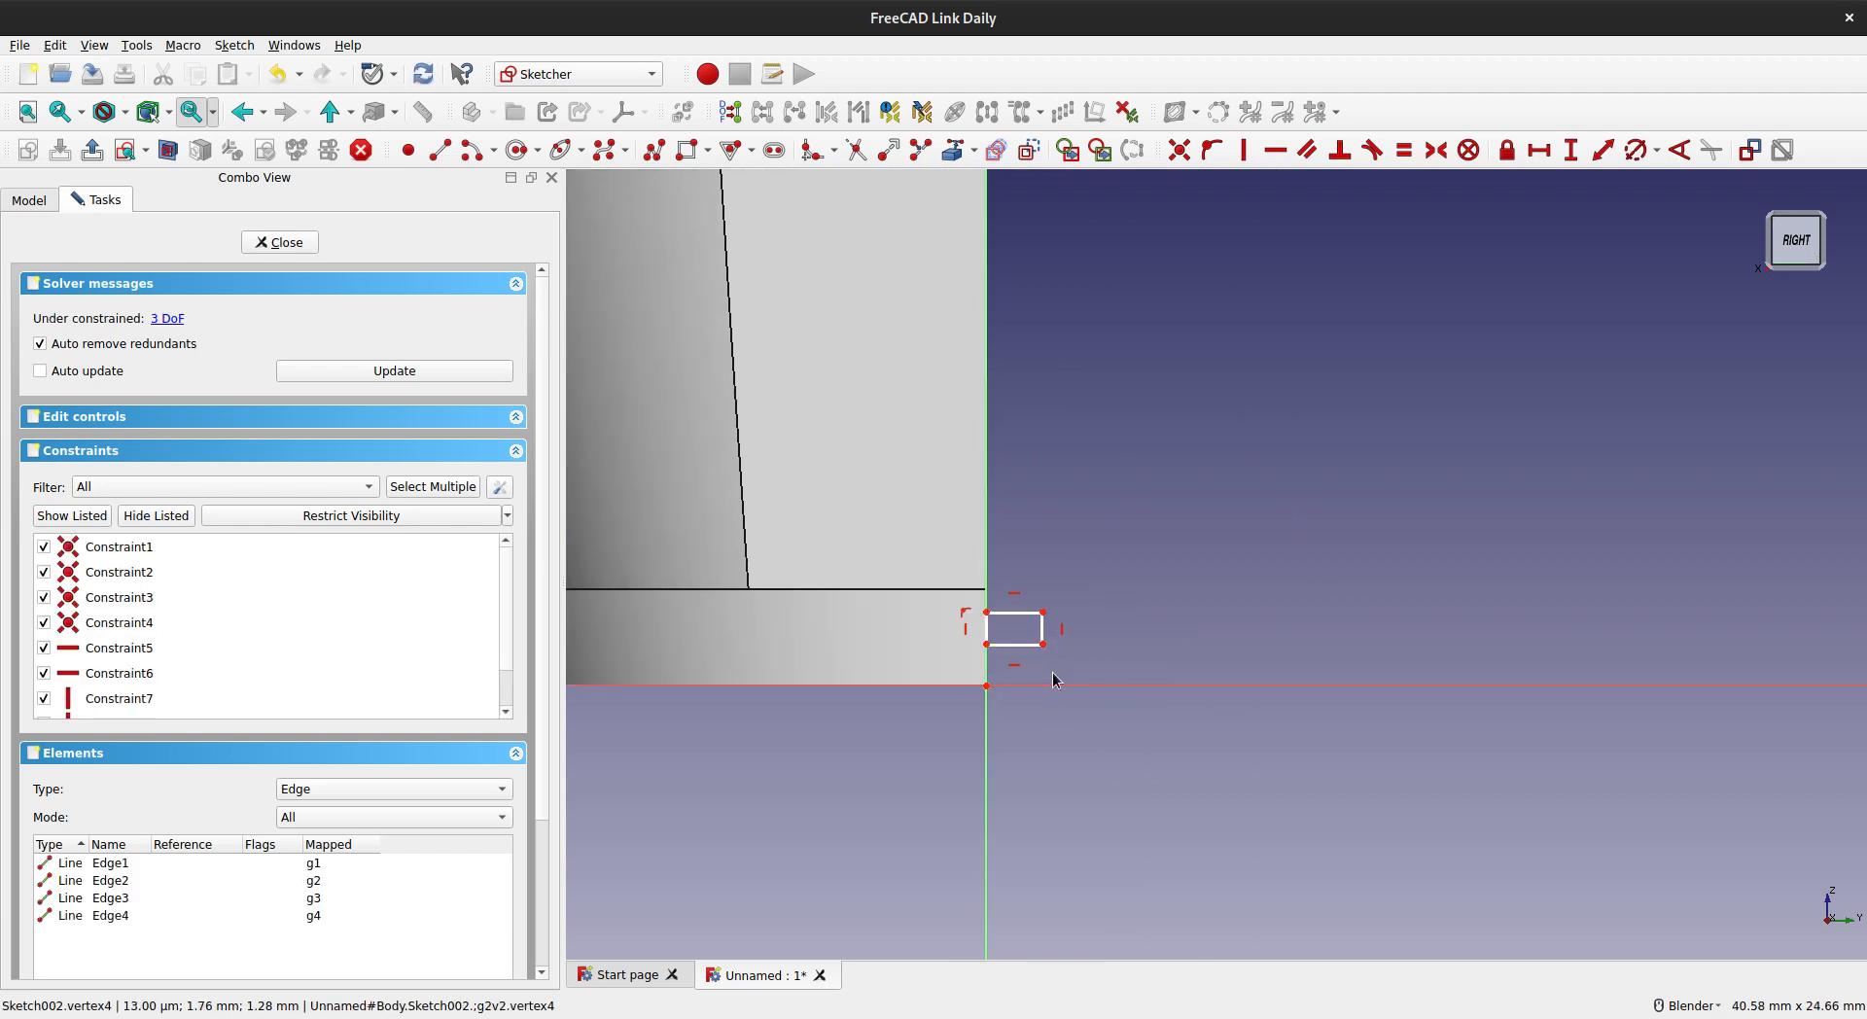
# - Constrain both the height and the width of the rectangle to 1.5 mm
pyautogui.click(1044, 635)
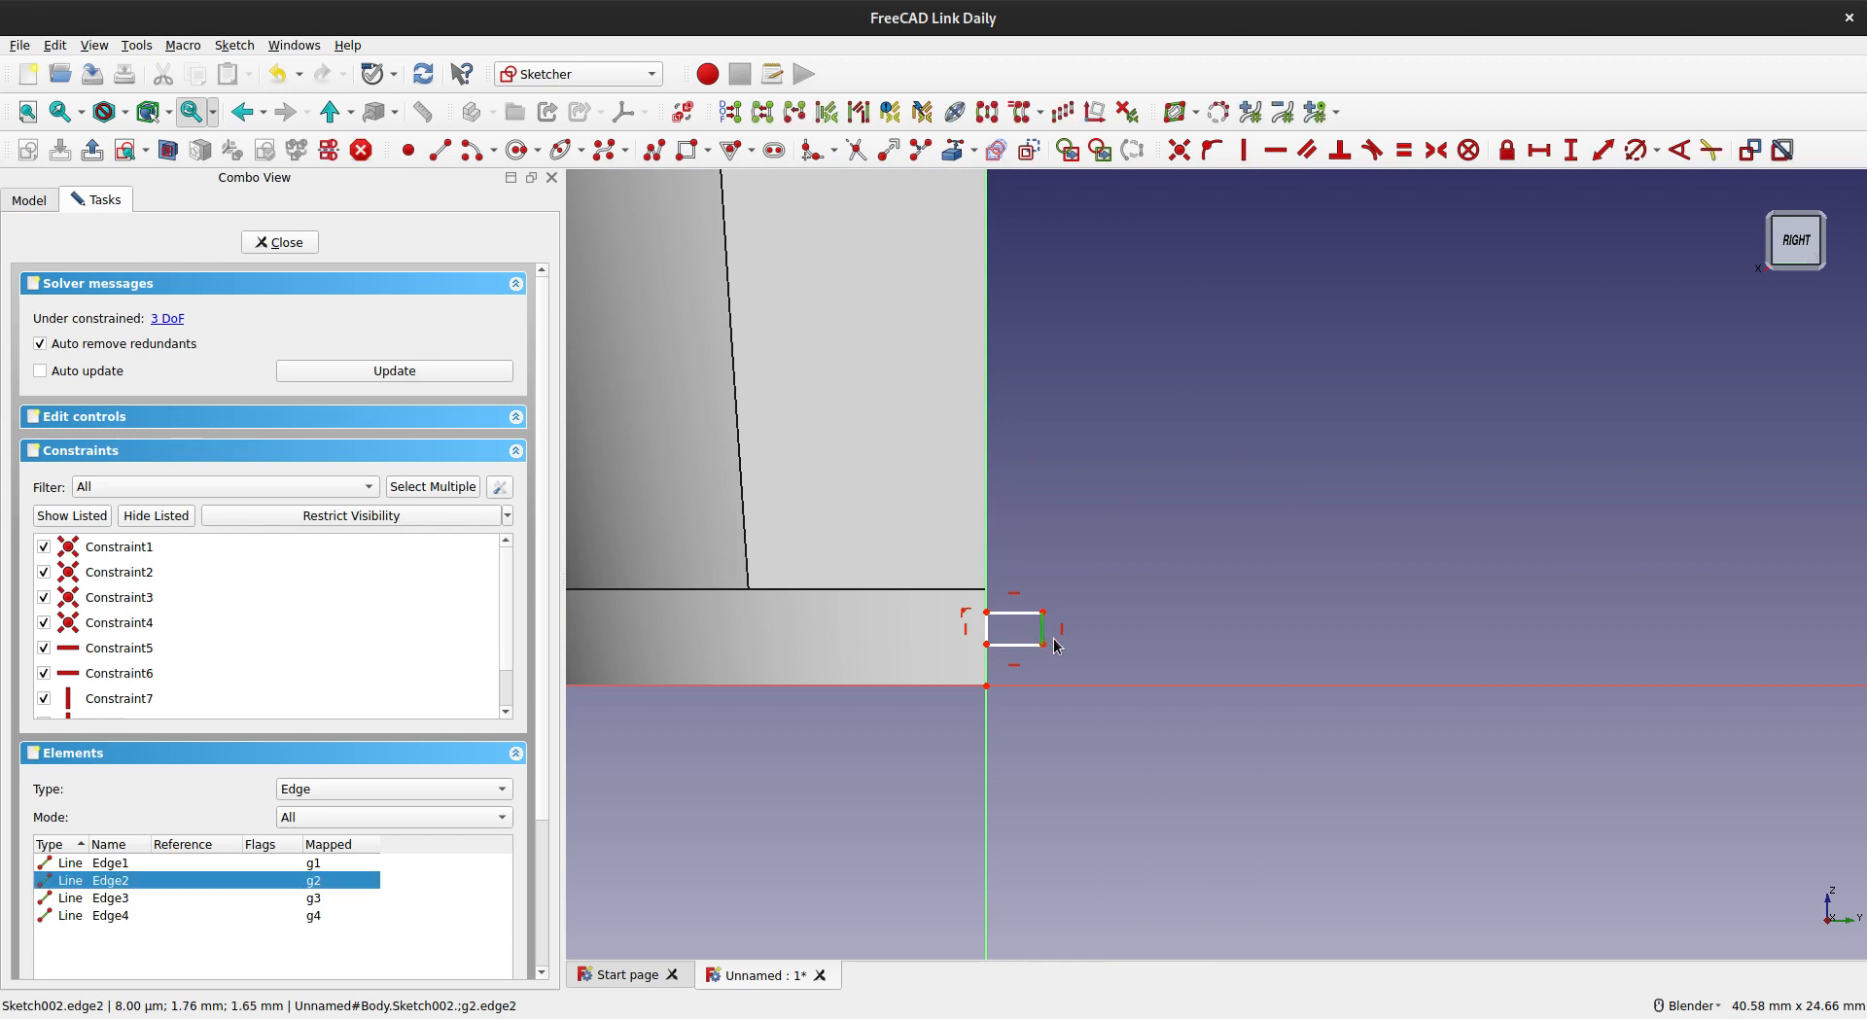
pyautogui.write('i1.5')
pyautogui.press('Return')
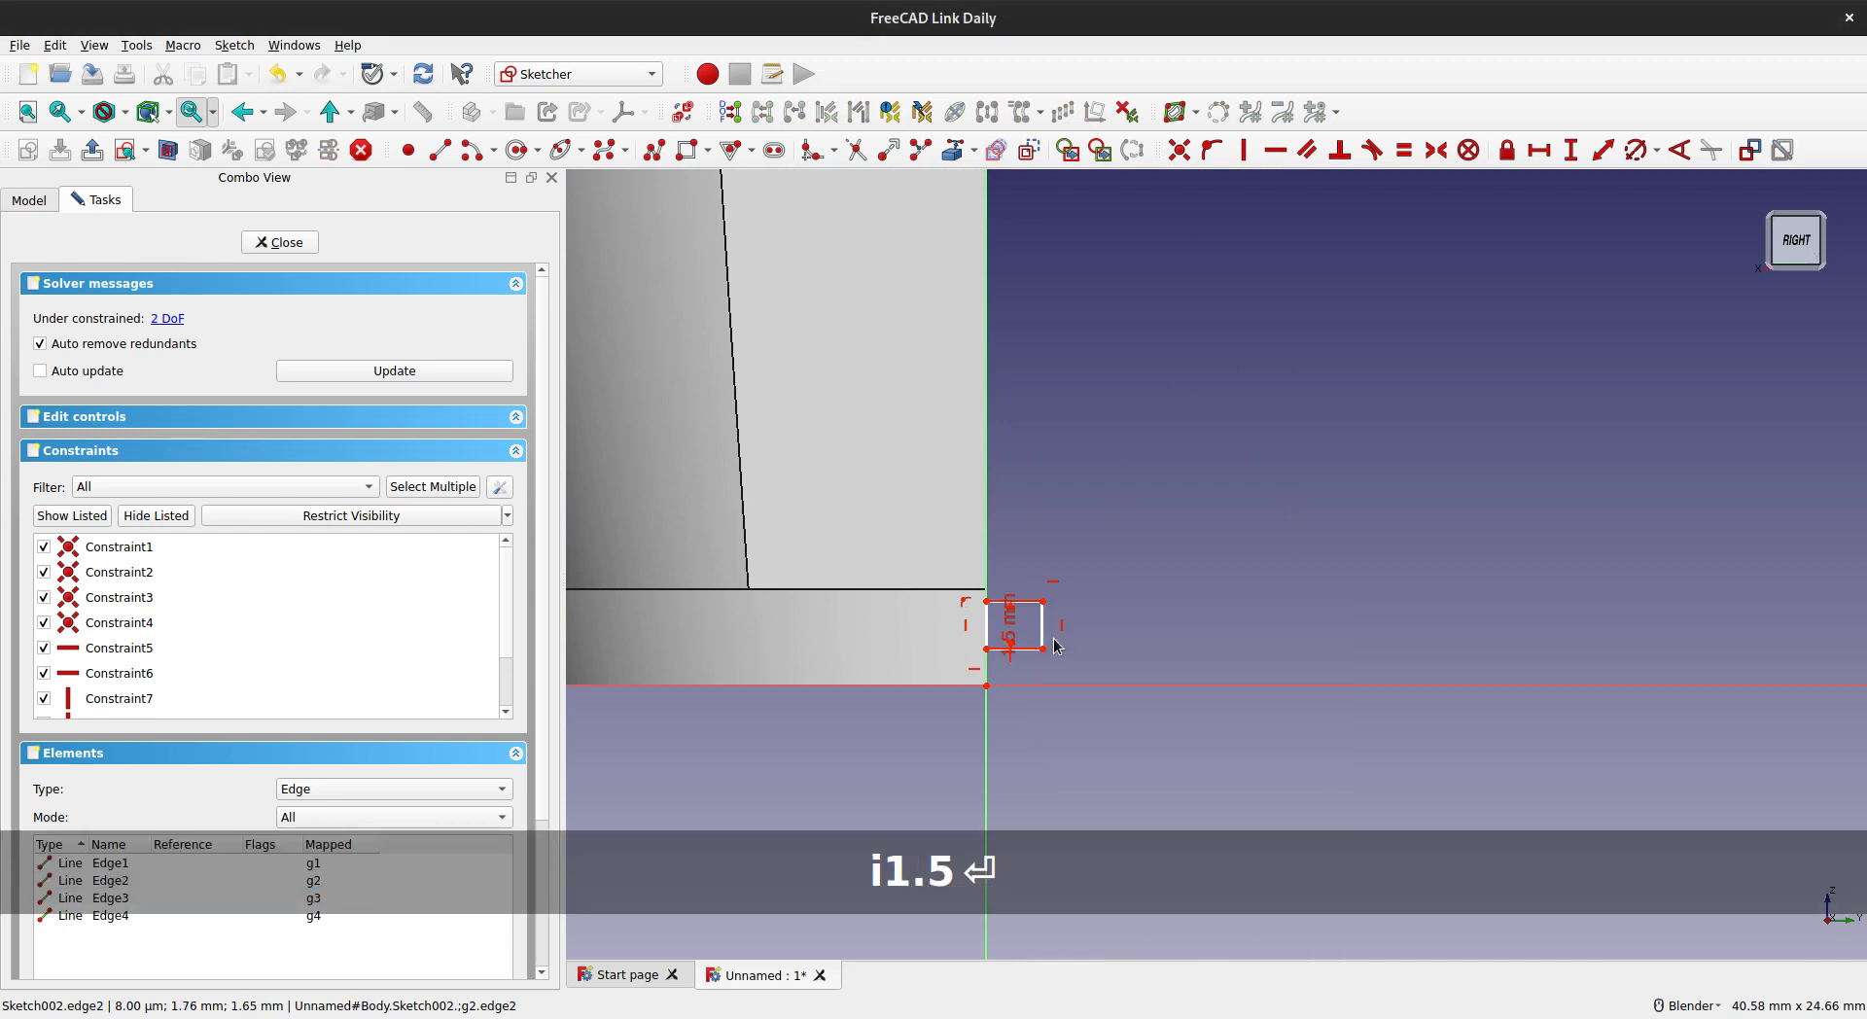
pyautogui.scroll(3, 1055, 645)
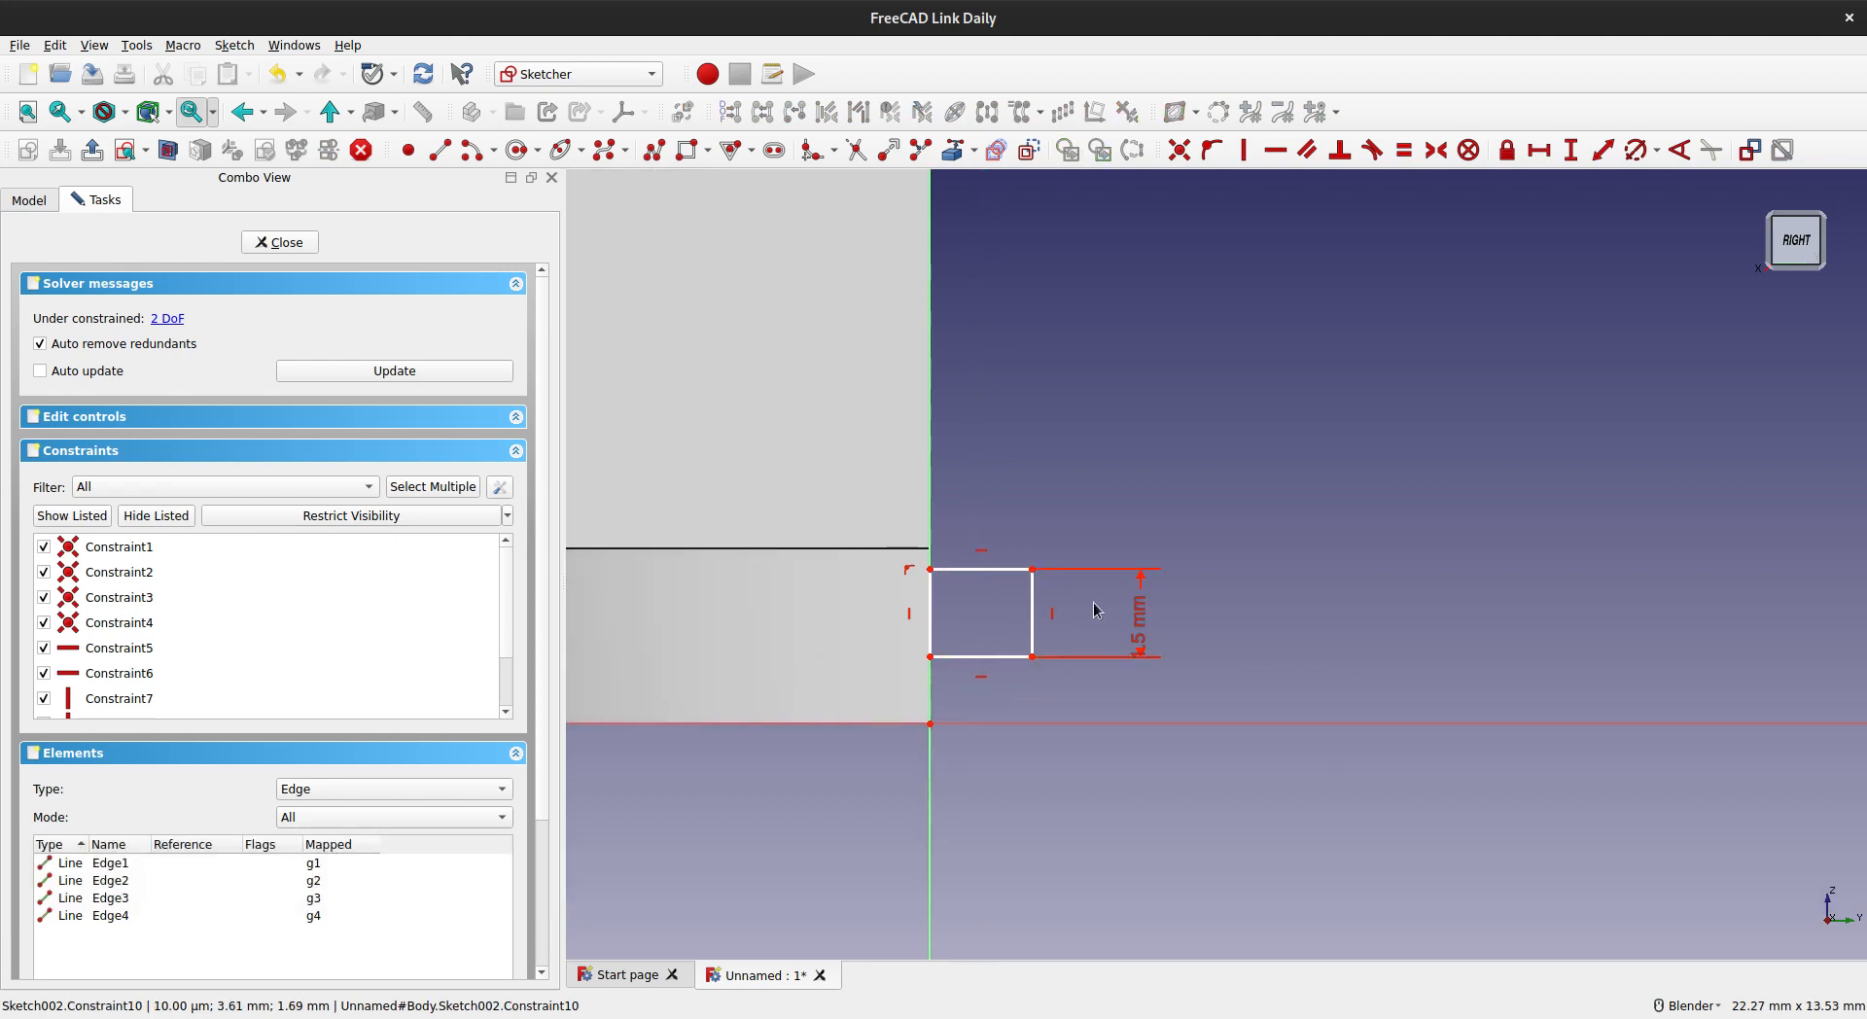
pyautogui.click(989, 571)
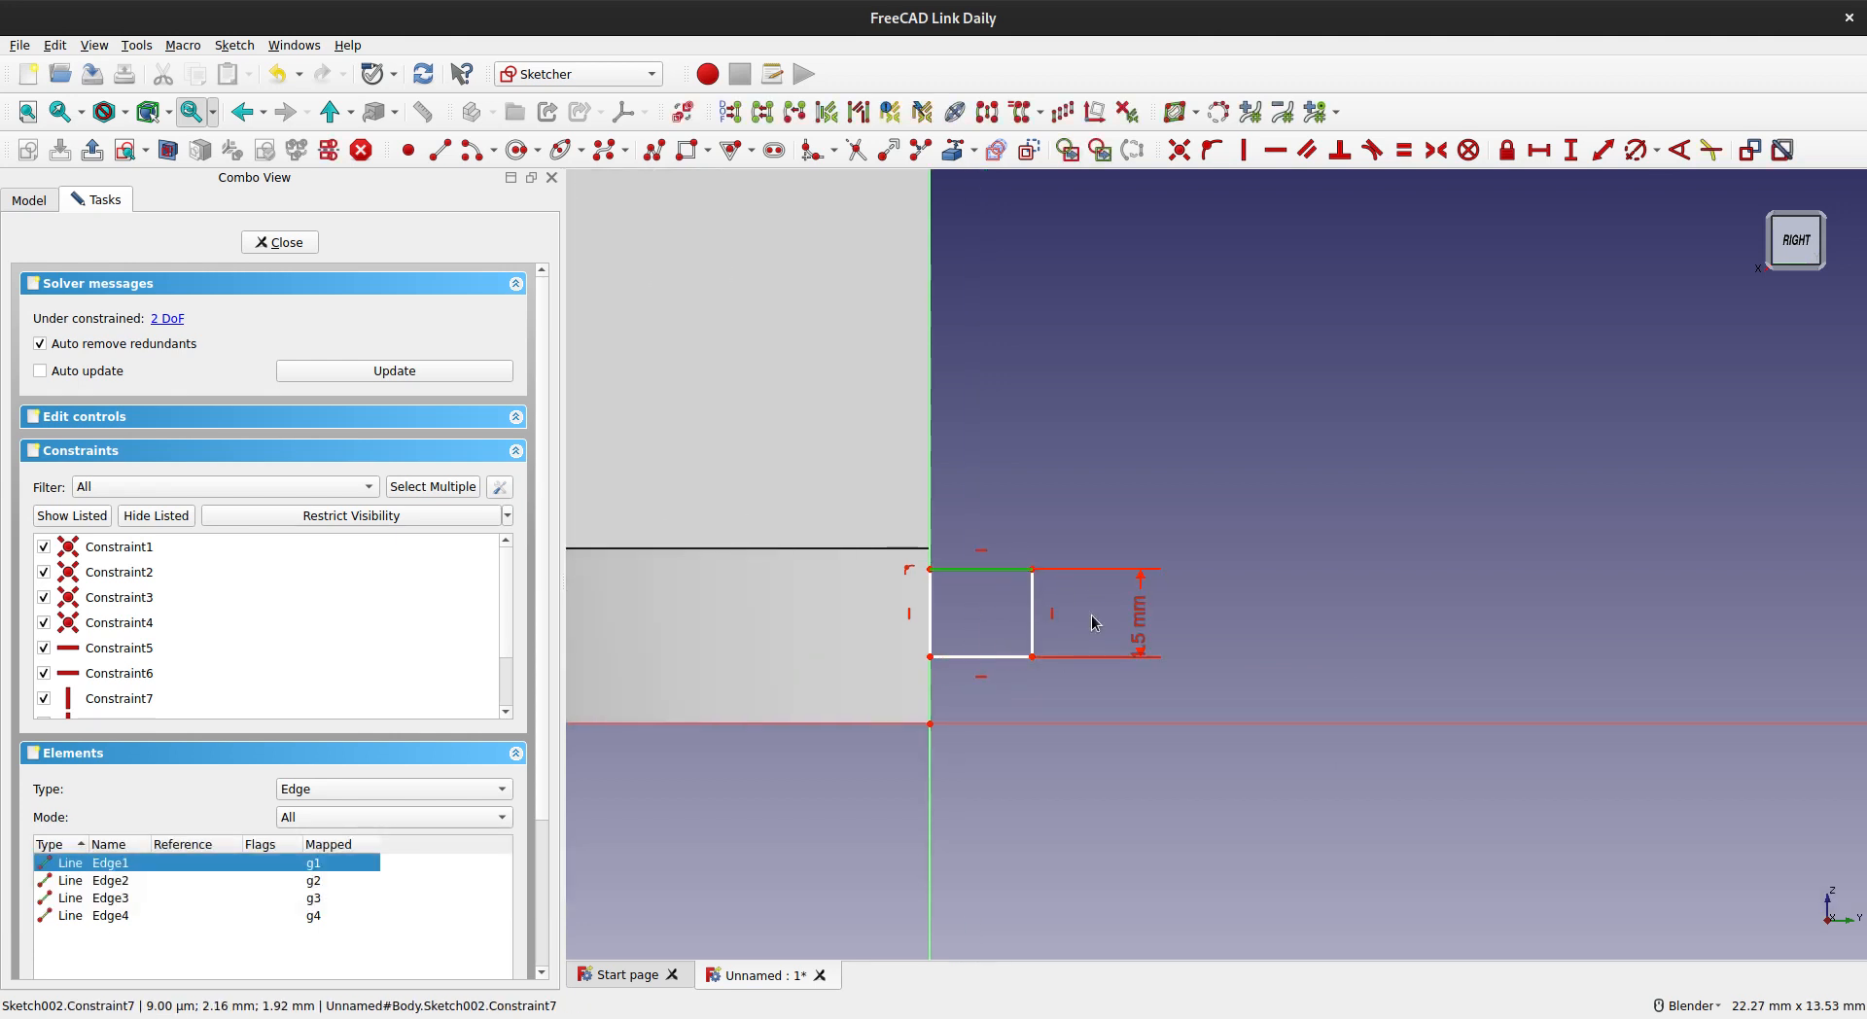
pyautogui.write('l1.5')
pyautogui.press('Return')
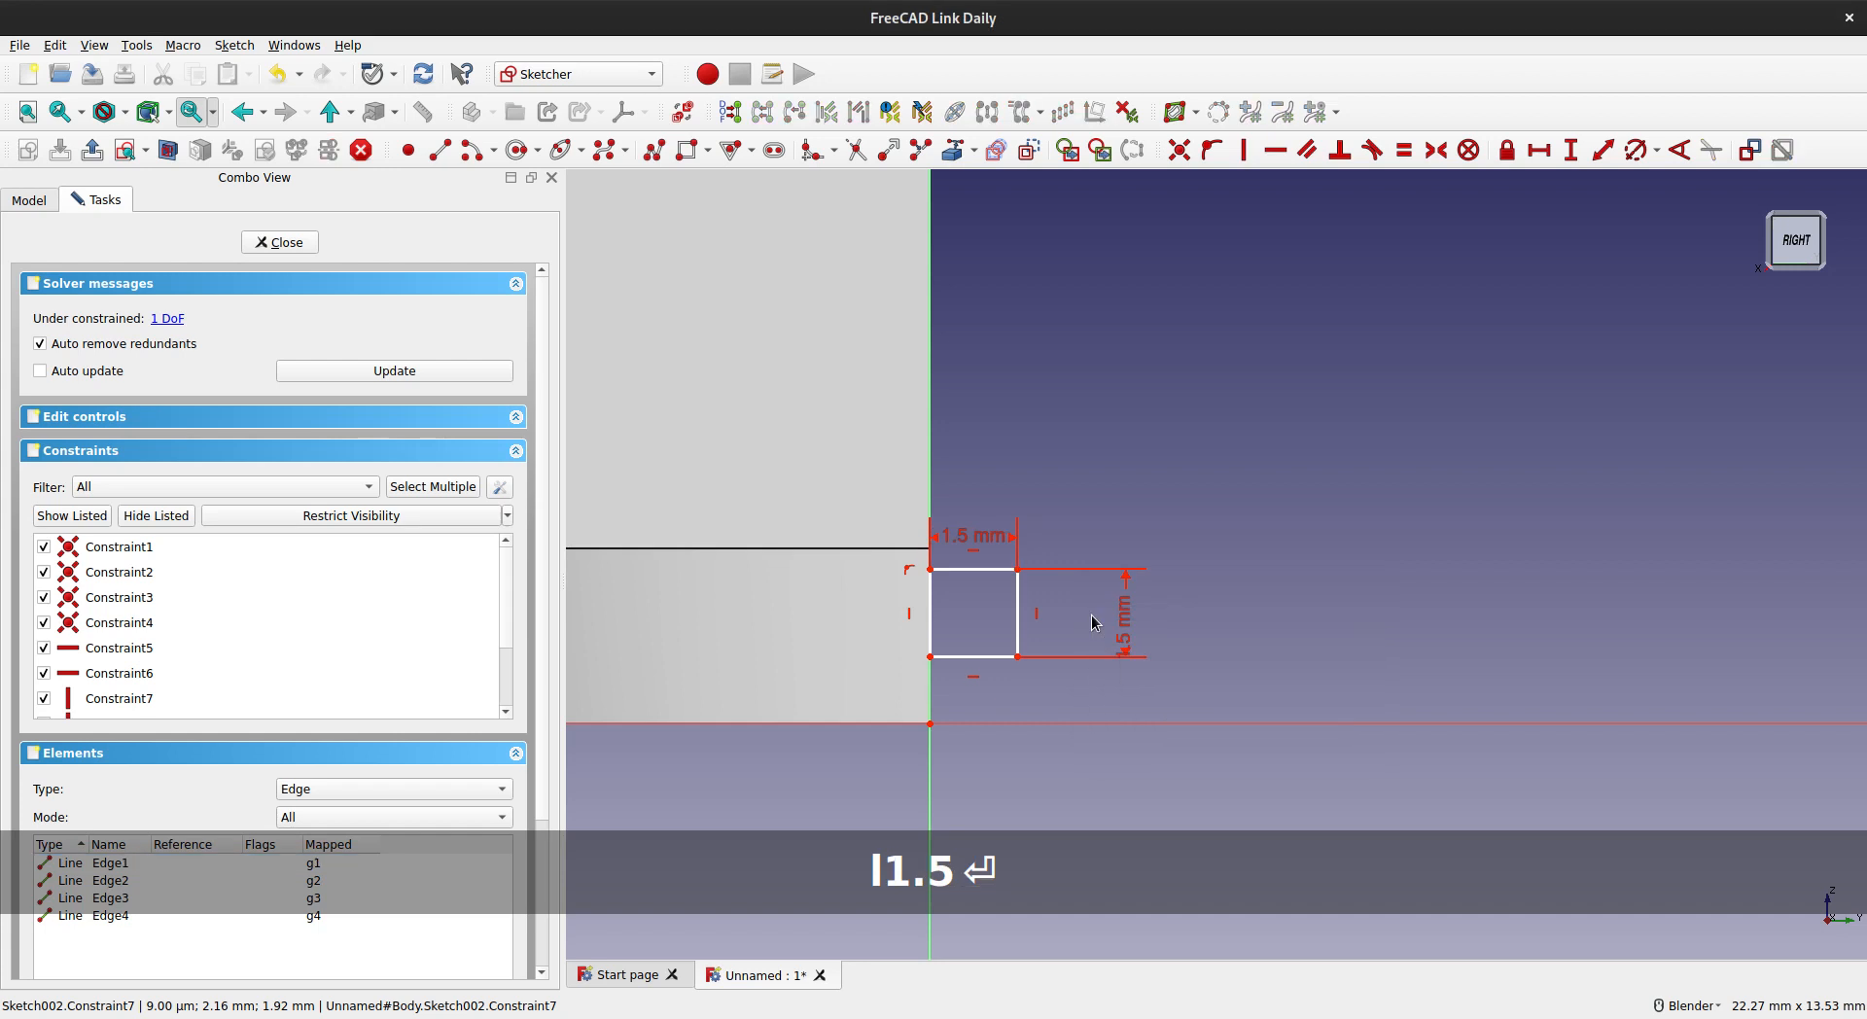
# - Constrain the vertical distance from the origin to the square's lower inner corner to 1.5/2 mm and close the sketch
pyautogui.click(930, 658)
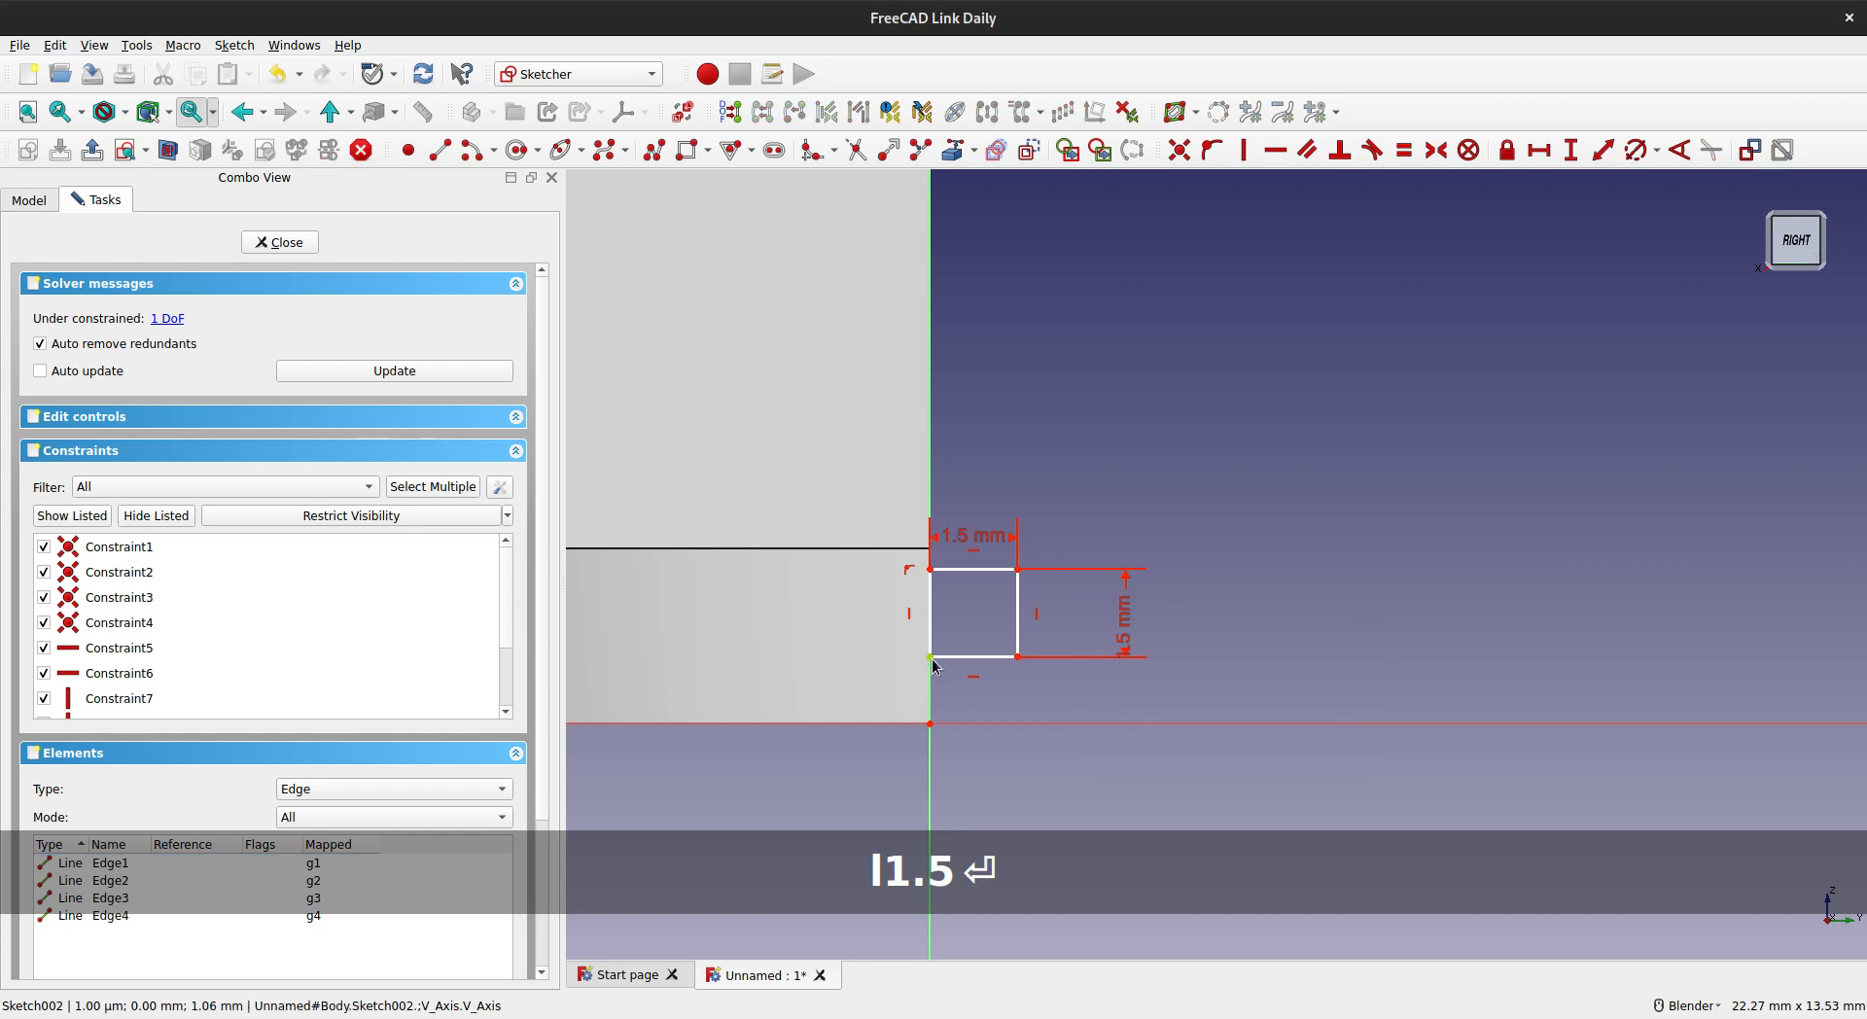
pyautogui.click(931, 723)
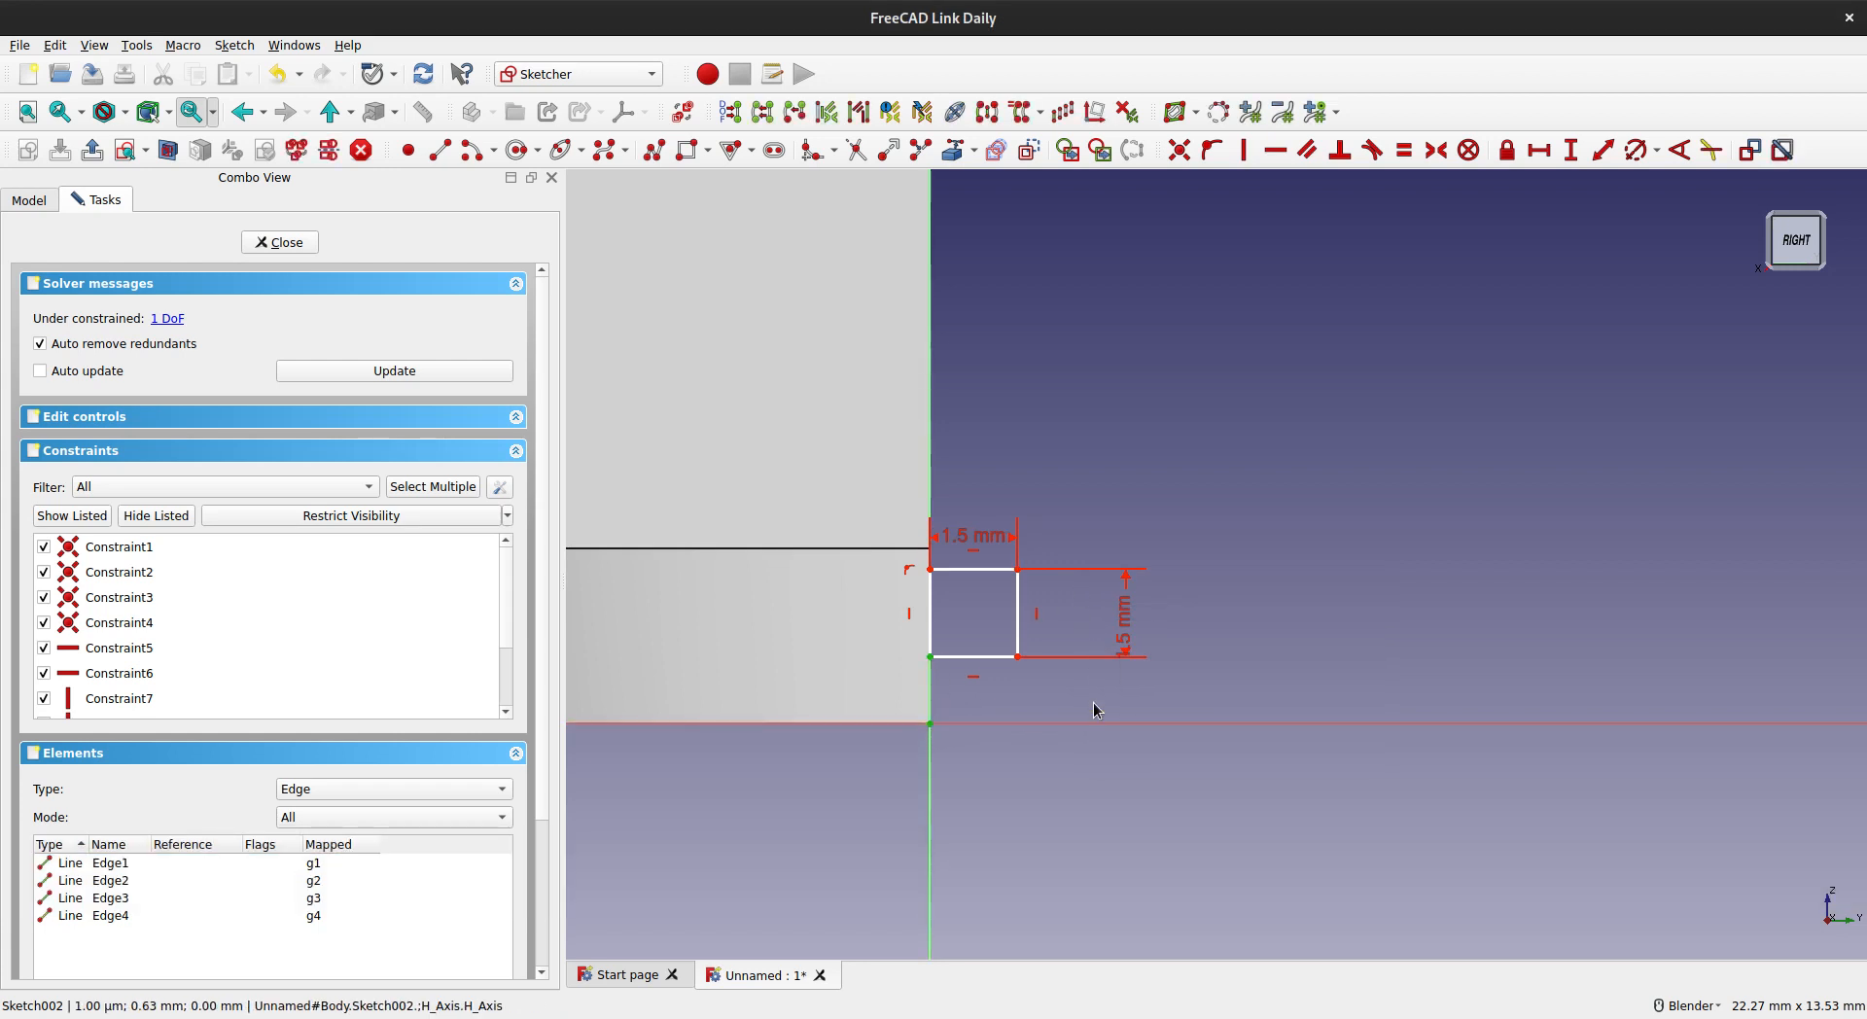
pyautogui.write('i1.5/ mm')
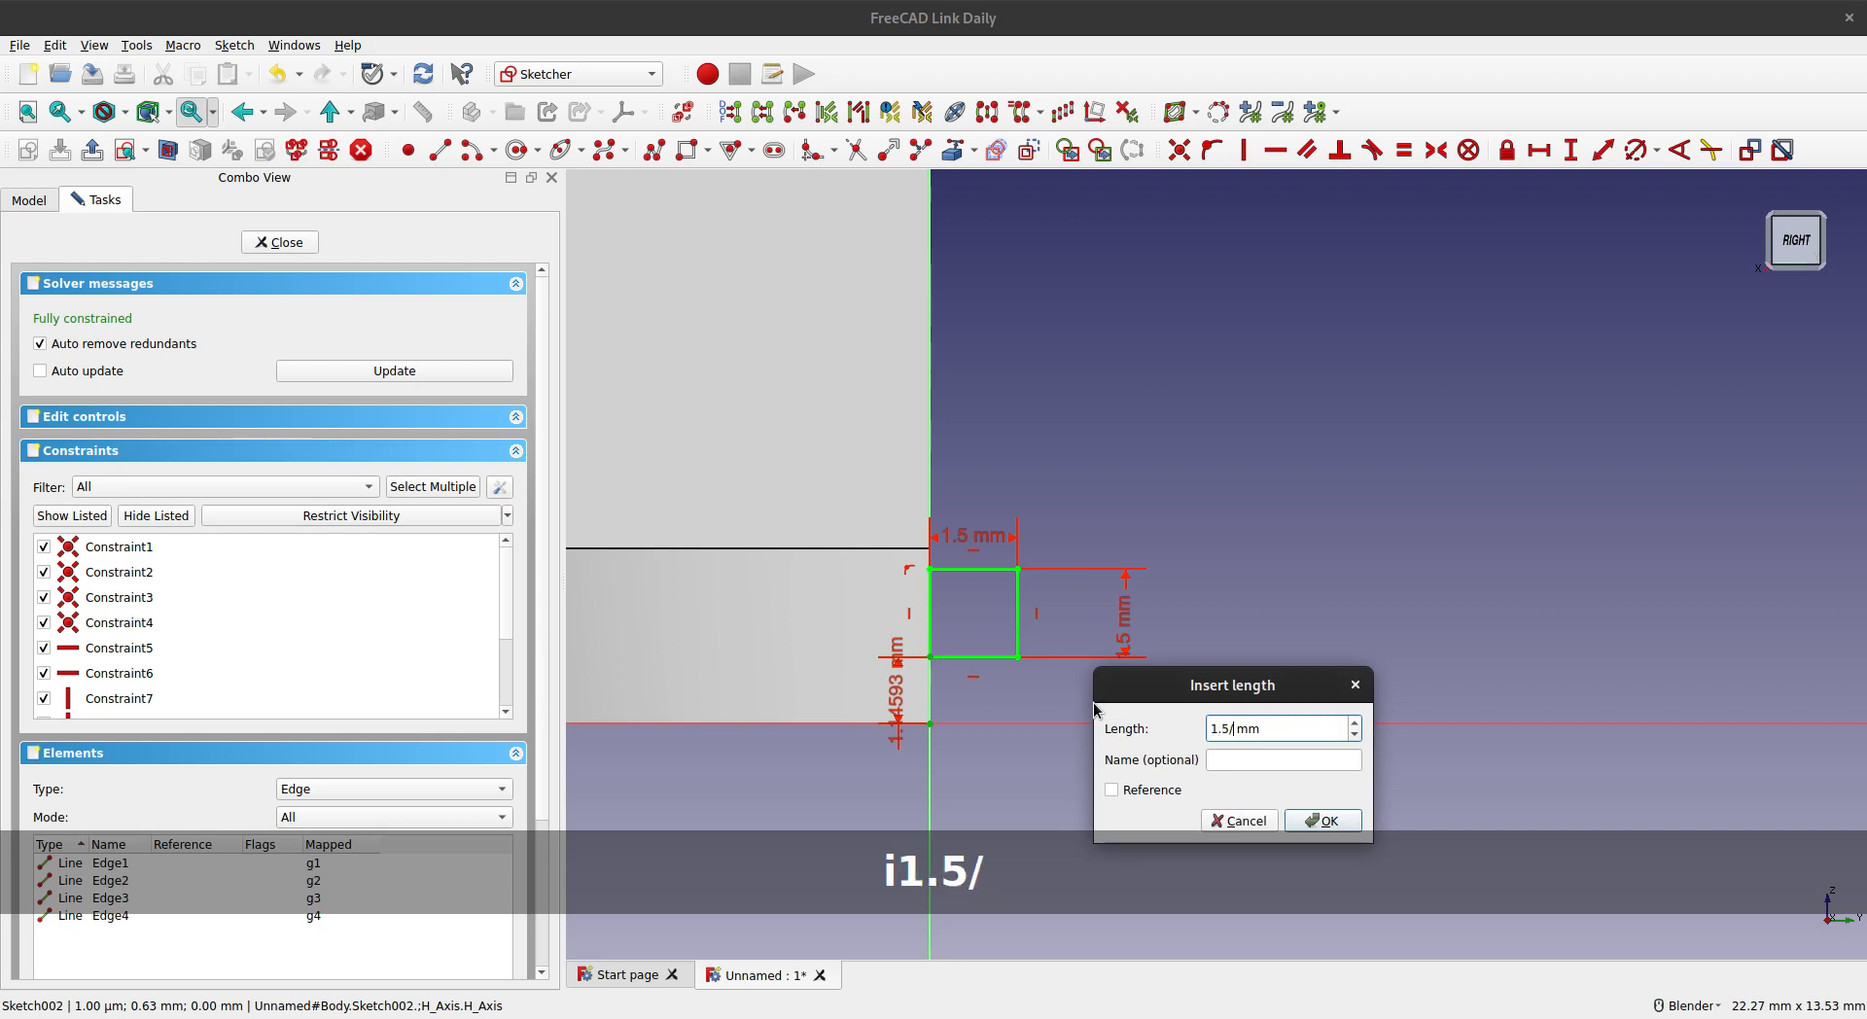
pyautogui.write('2')
pyautogui.press('Return')
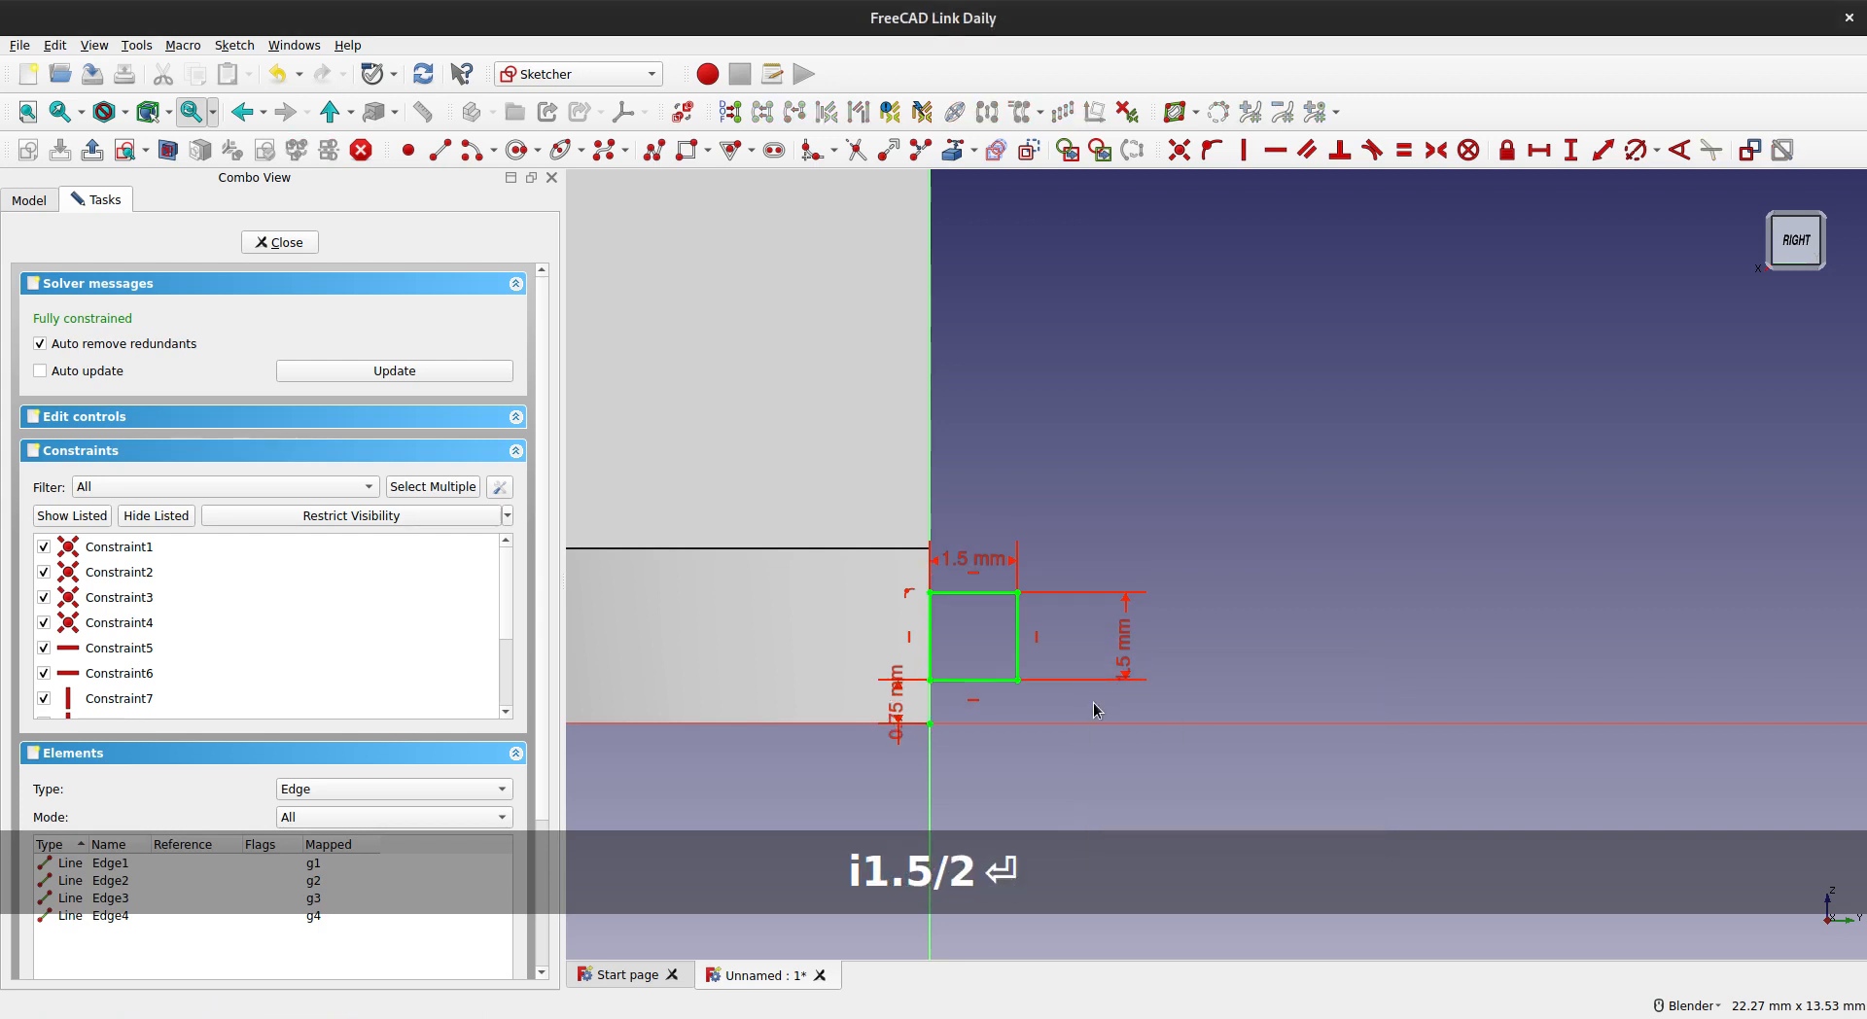
pyautogui.keyDown('shift'); pyautogui.moveTo(859, 609); pyautogui.dragTo(1057, 558, button='middle'); pyautogui.keyUp('shift')
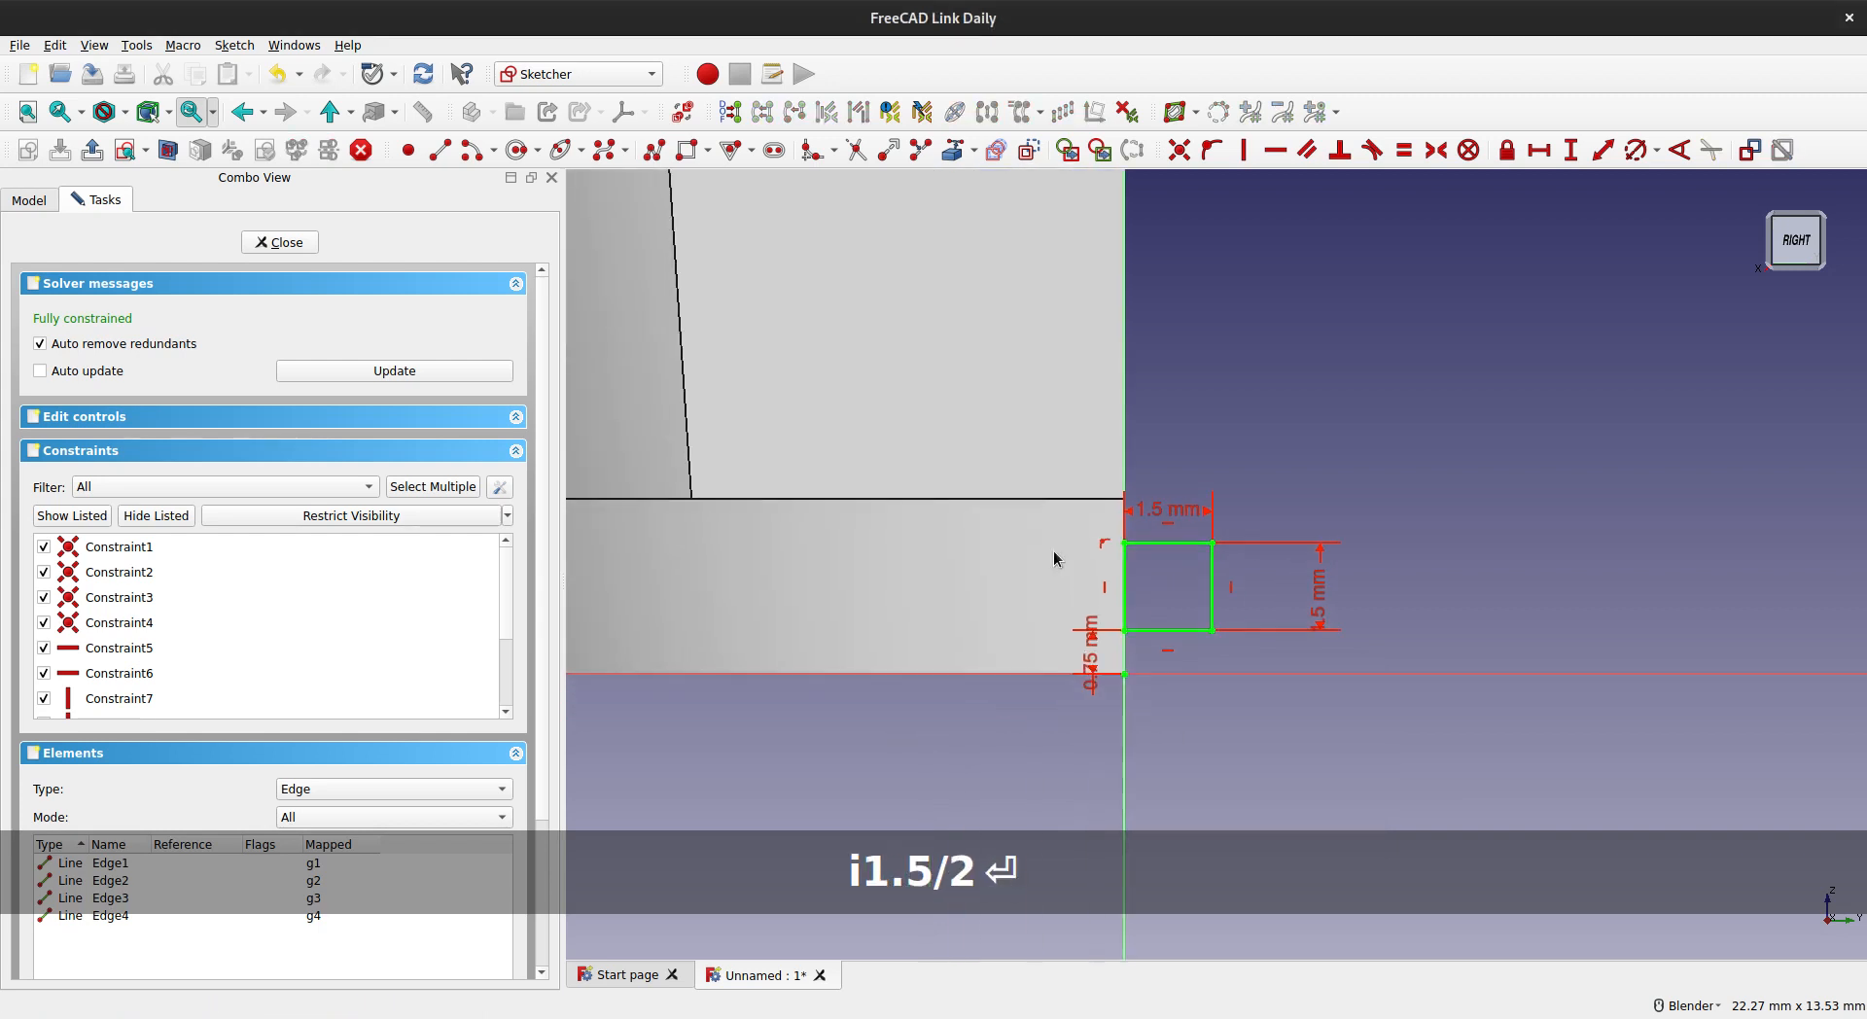
pyautogui.click(284, 243)
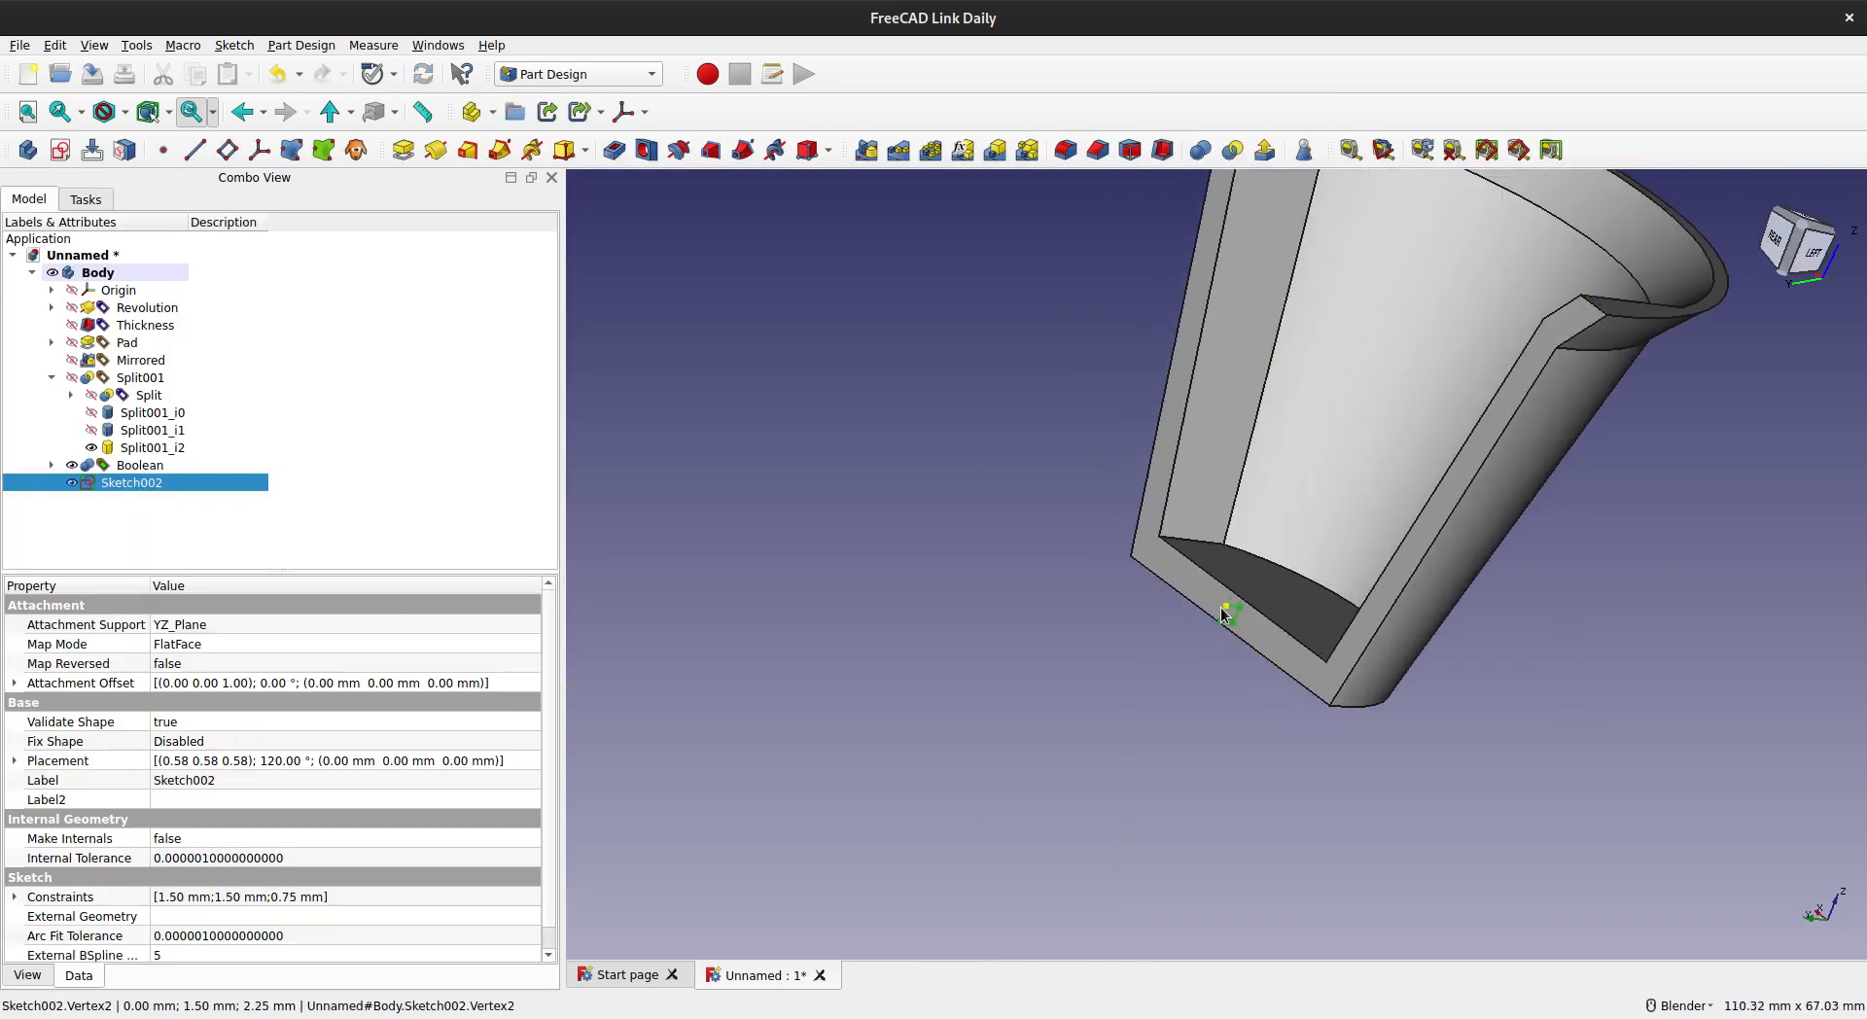
# - Rename the finished square sketch as male
pyautogui.moveTo(1267, 490); pyautogui.dragTo(1271, 462, button='middle')
pyautogui.keyDown('shift'); pyautogui.moveTo(1236, 650); pyautogui.dragTo(1297, 679, button='middle'); pyautogui.keyUp('shift')
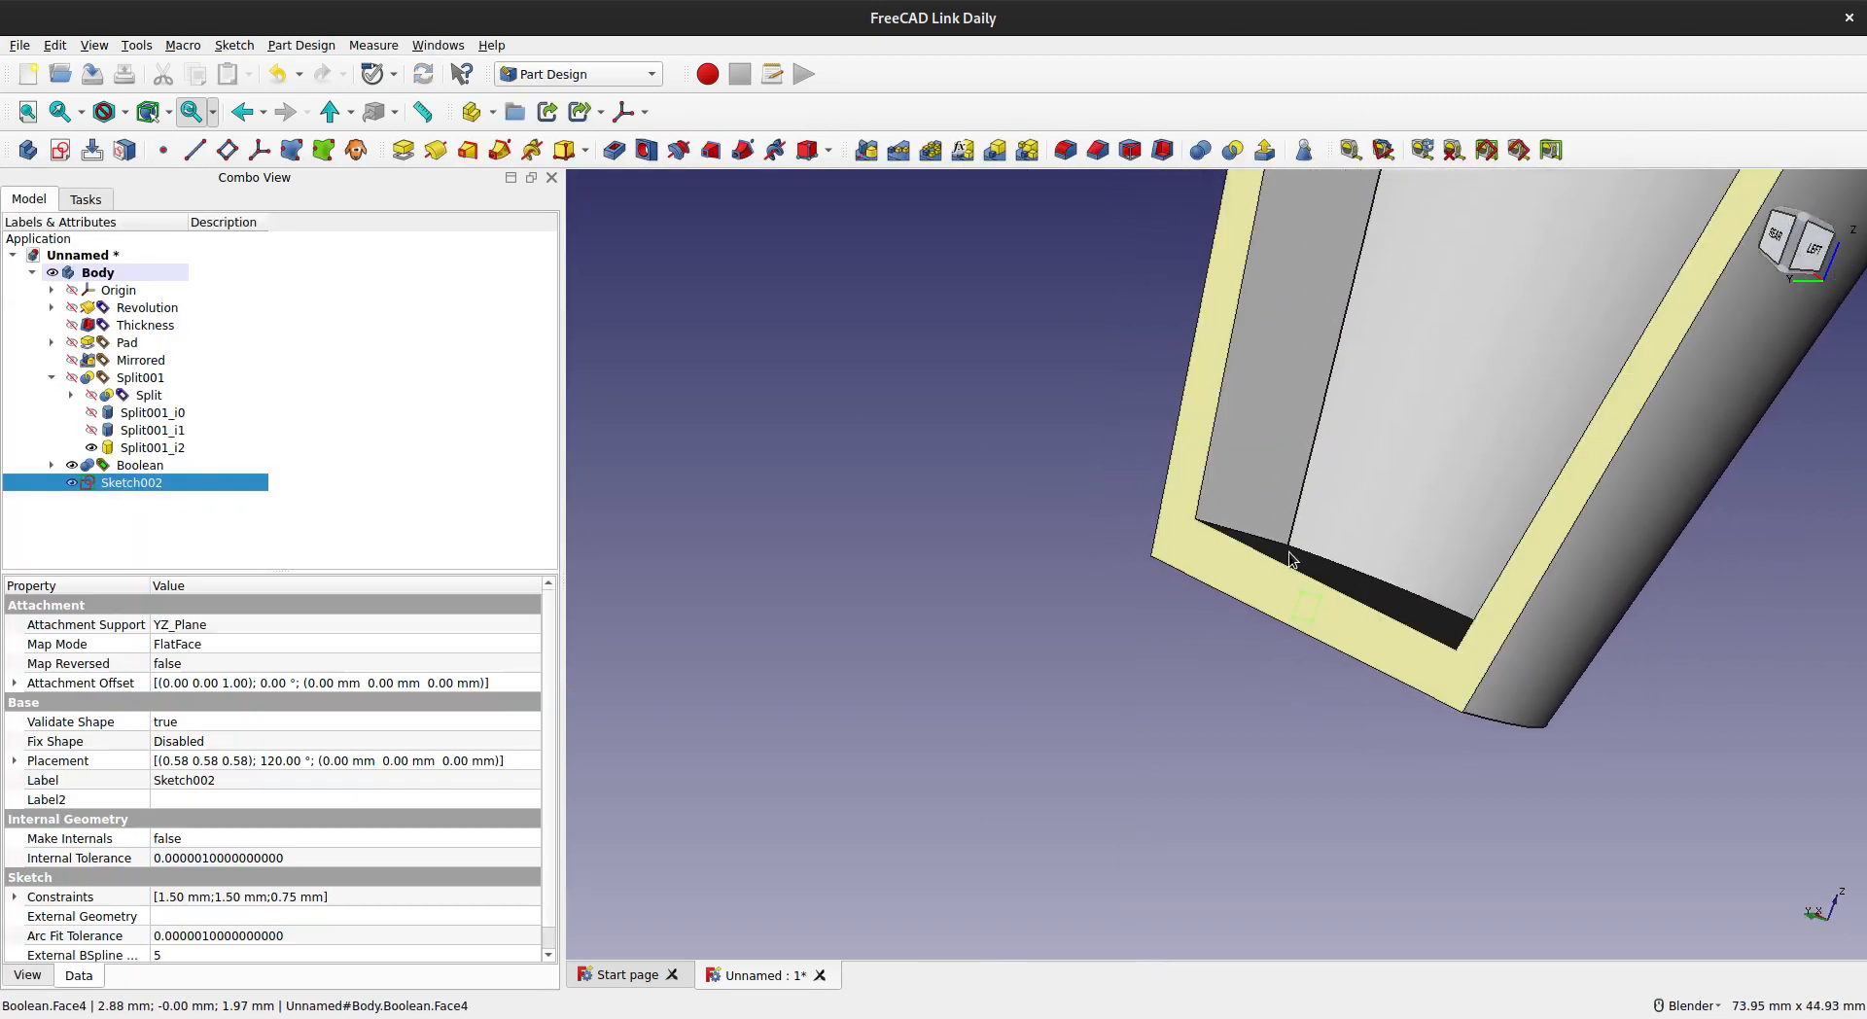
pyautogui.scroll(2, 1304, 545)
pyautogui.keyDown('shift'); pyautogui.moveTo(1208, 596); pyautogui.dragTo(1161, 618, button='middle'); pyautogui.keyUp('shift')
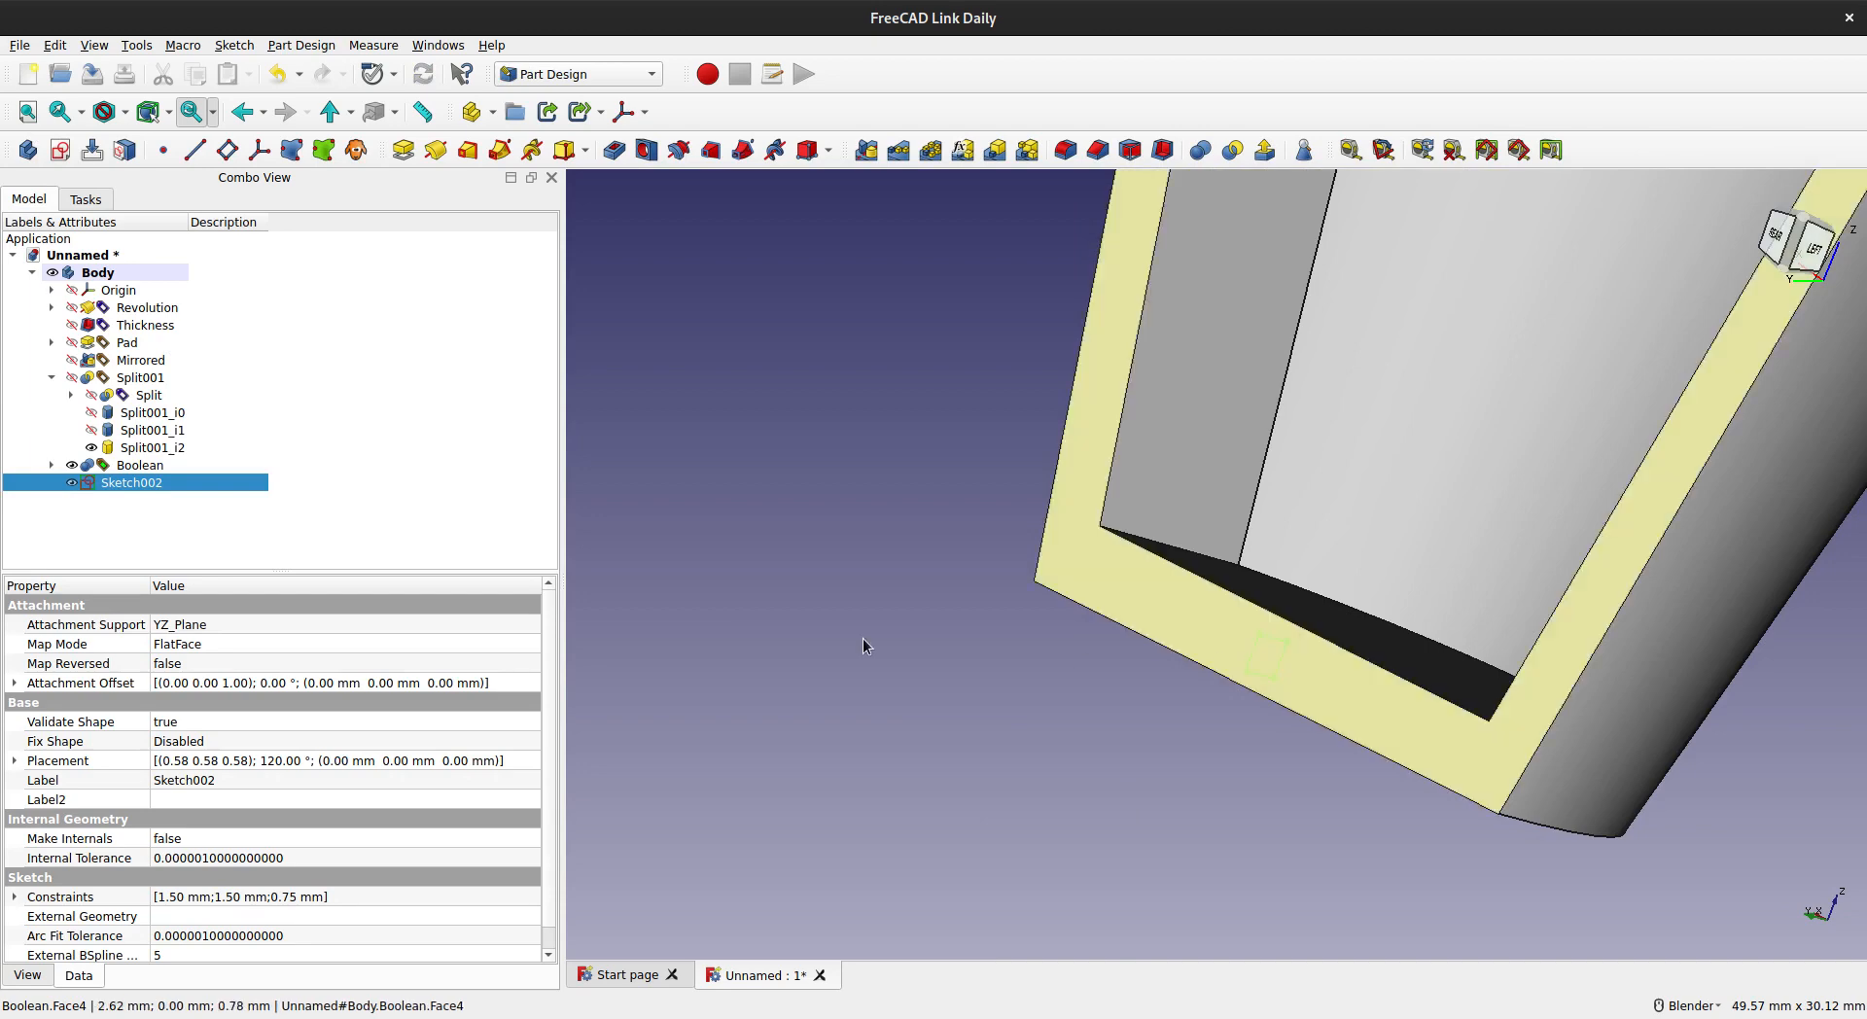
pyautogui.rightClick(130, 486)
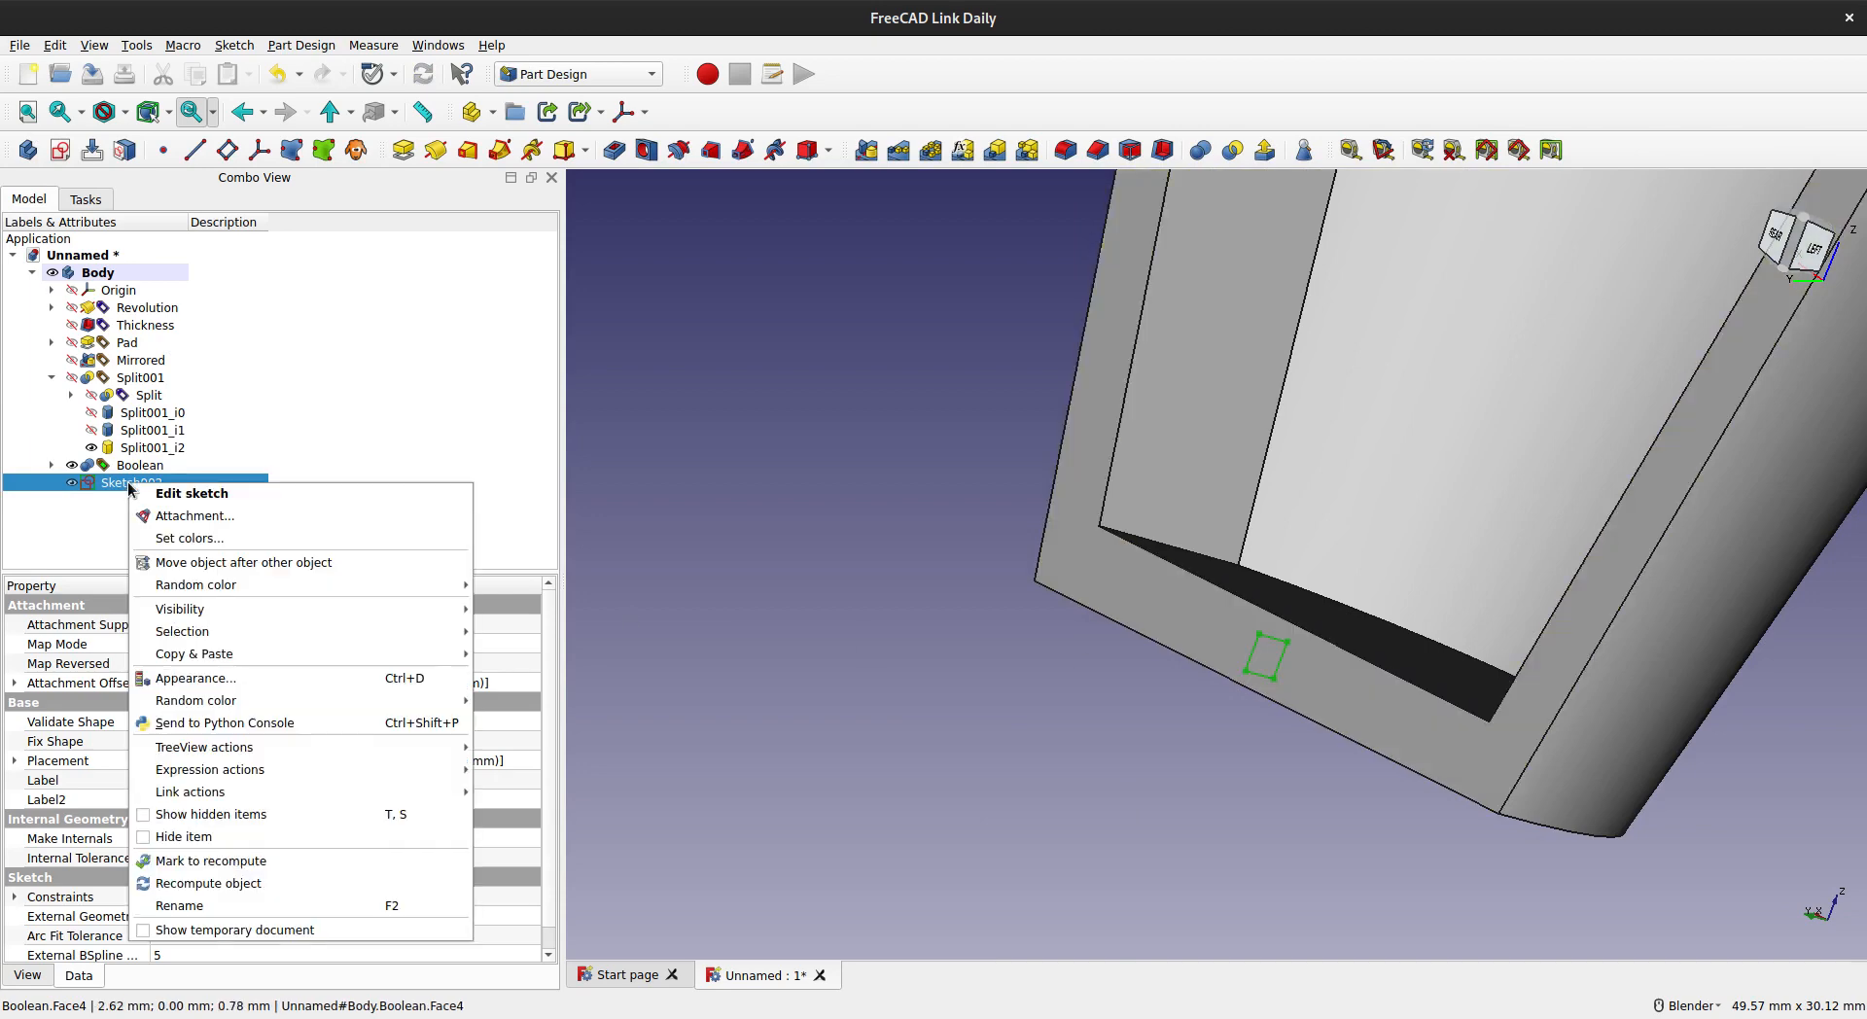
pyautogui.click(237, 908)
pyautogui.write('fe')
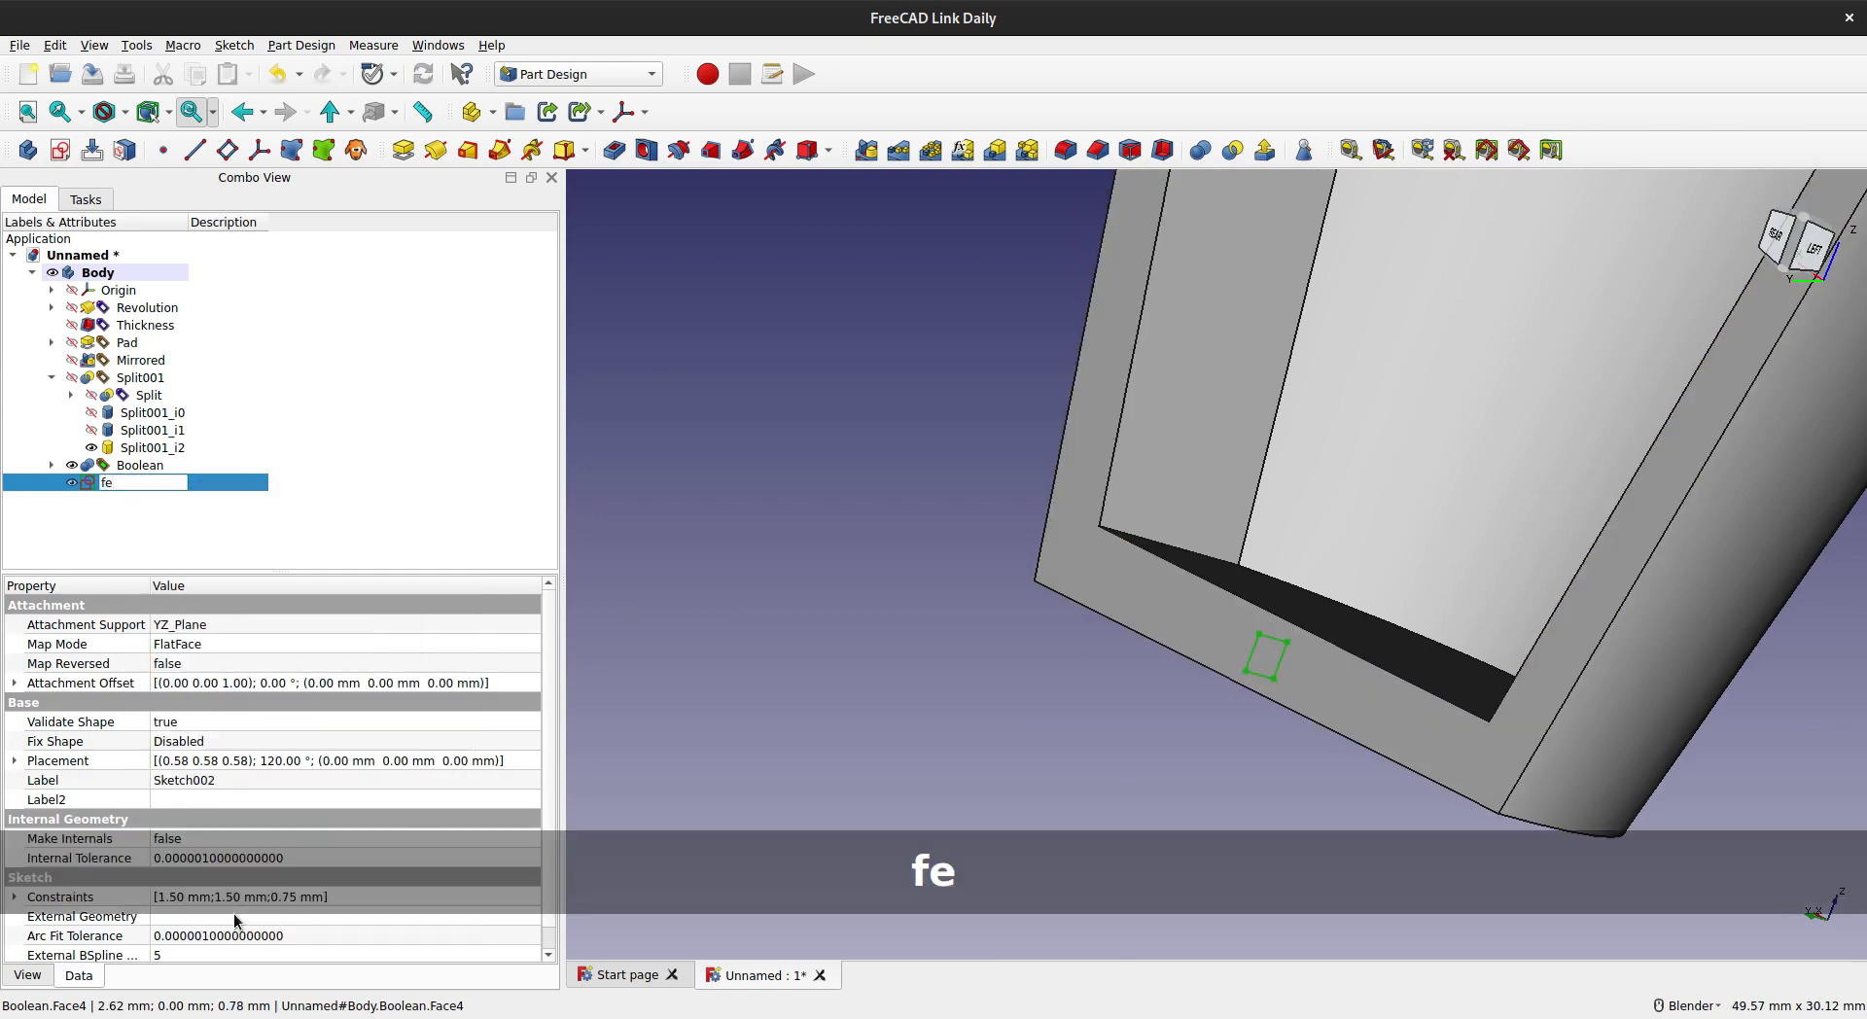
pyautogui.press('BackSpace')
pyautogui.press('BackSpace')
pyautogui.write('mai')
pyautogui.press('BackSpace')
pyautogui.write('le')
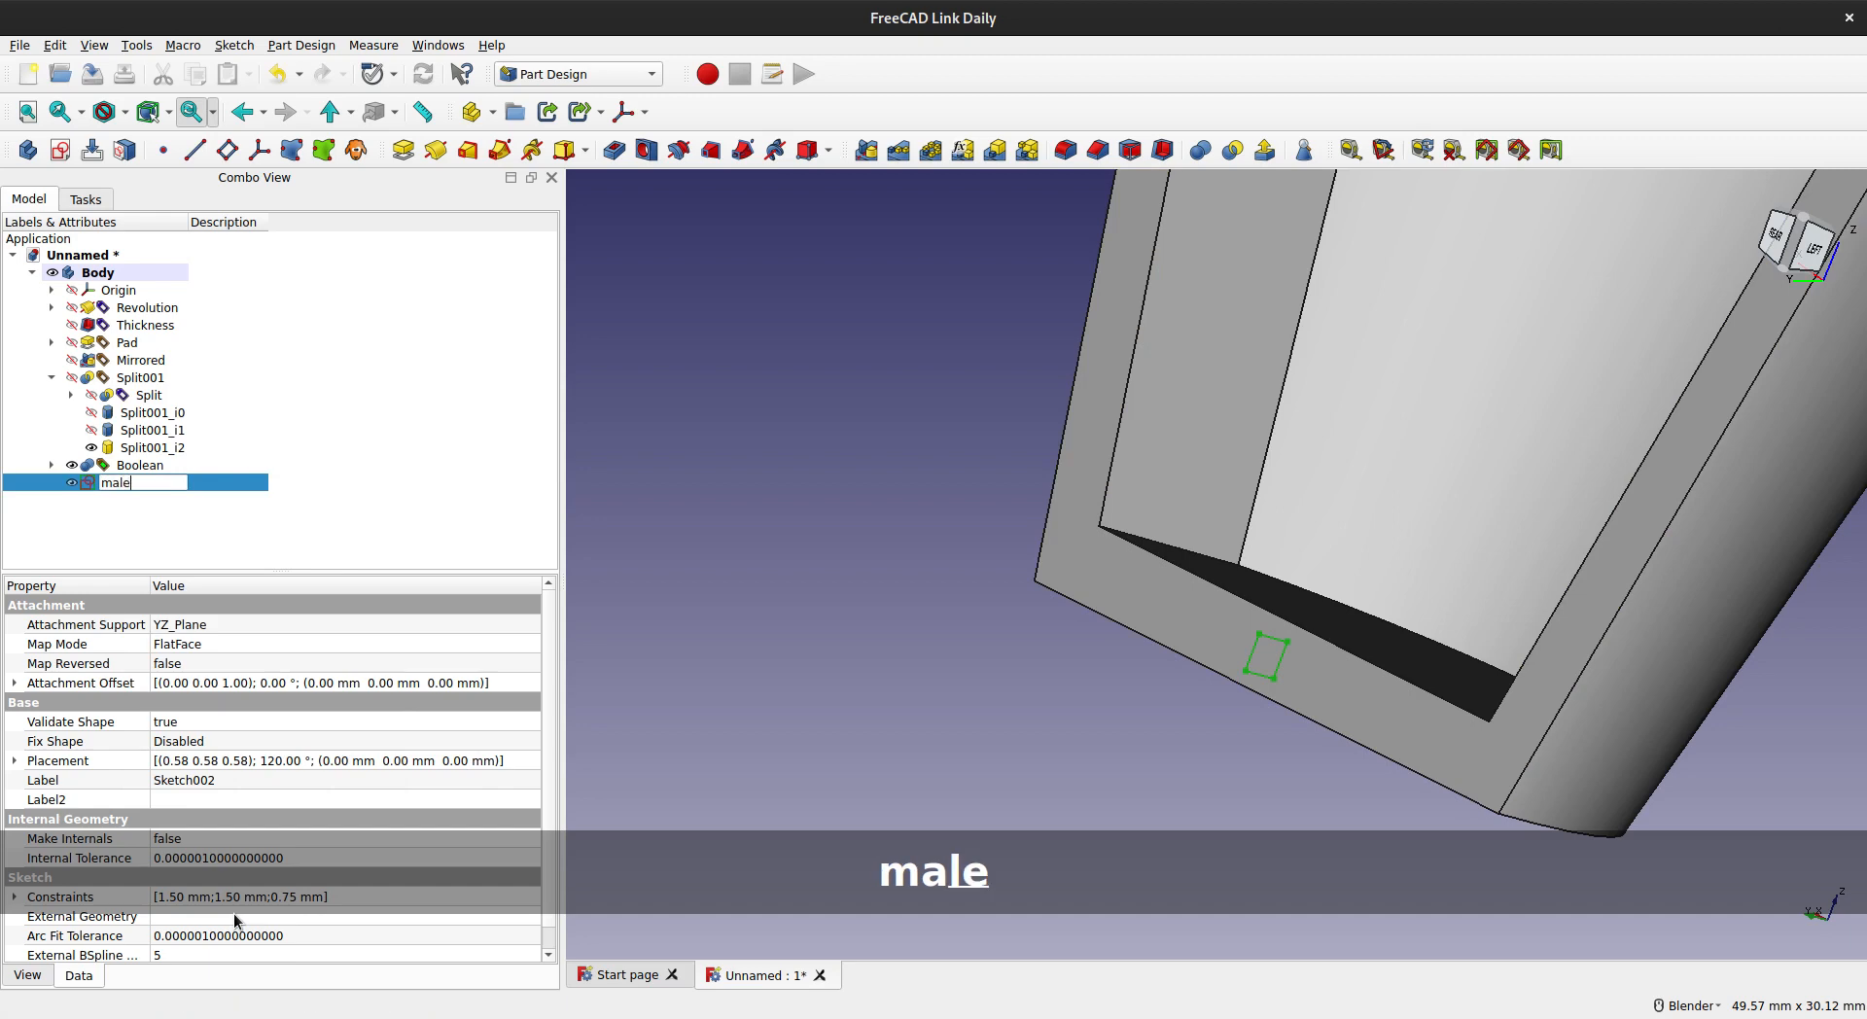
pyautogui.press('Return')
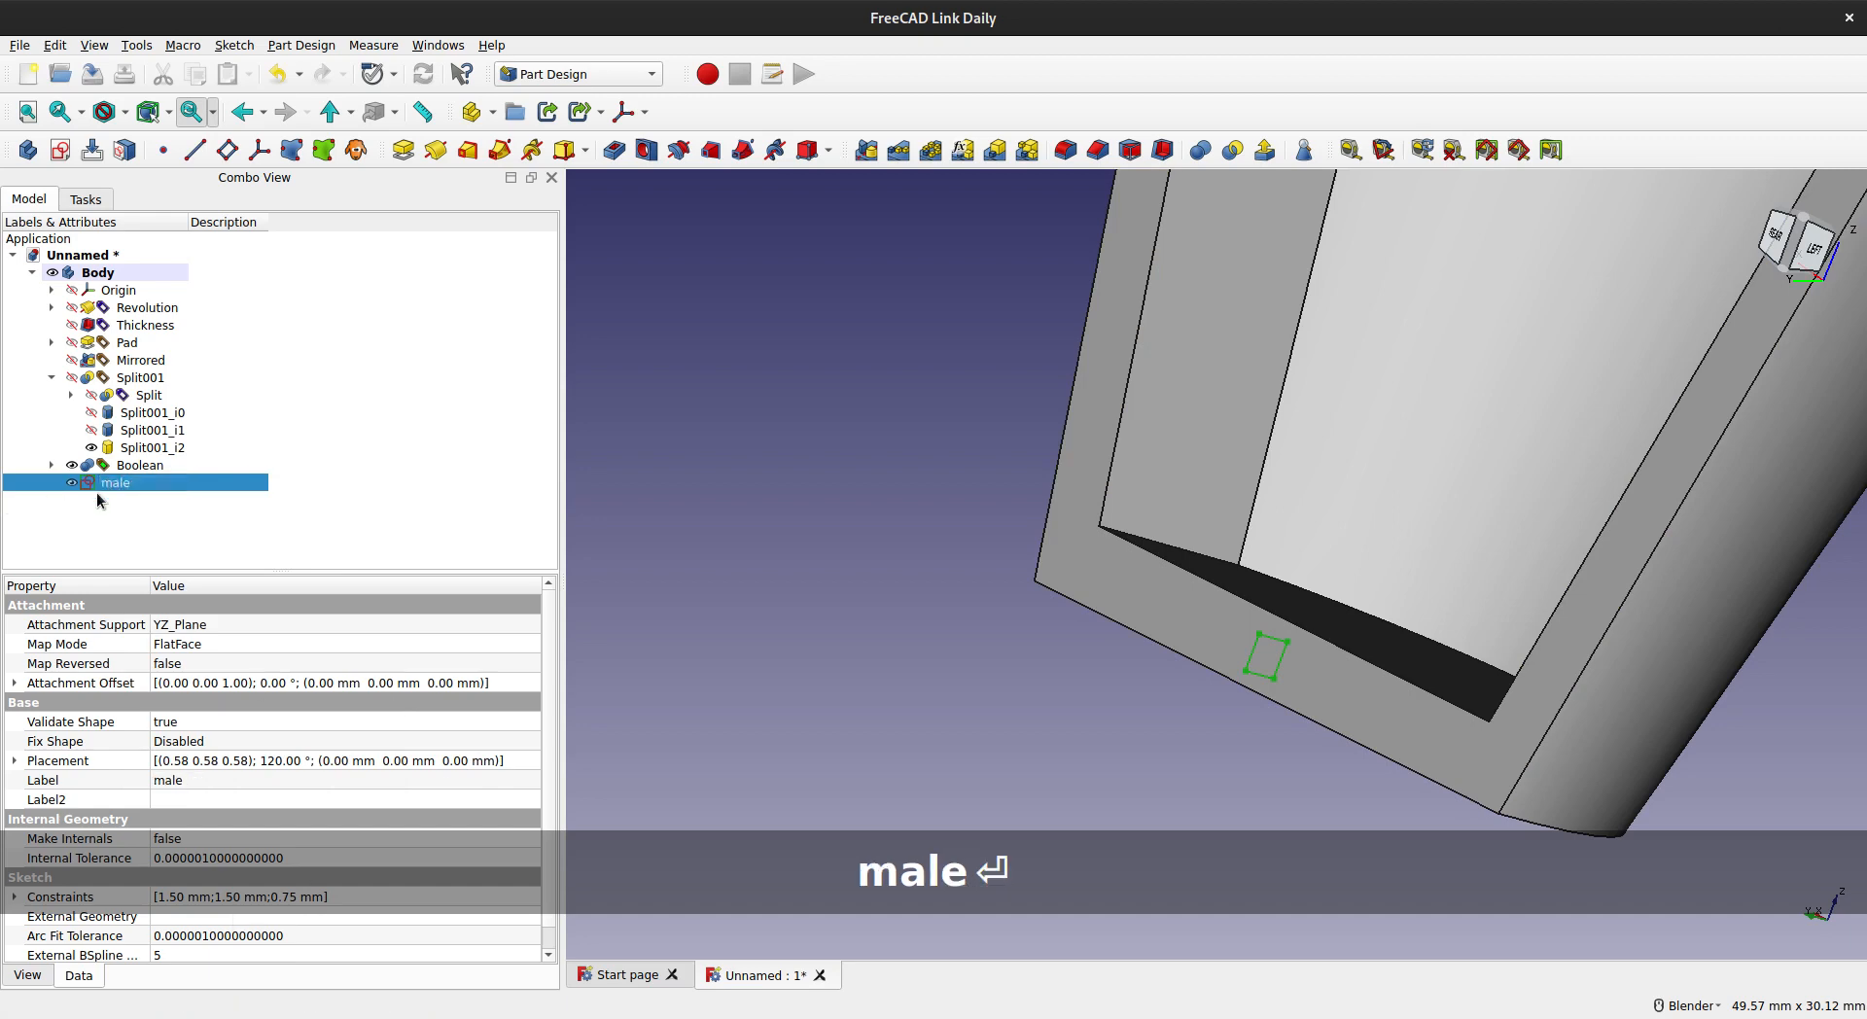
# - Create another sketch in the body, attached to the YZ plane
pyautogui.click(122, 516)
pyautogui.click(119, 487)
pyautogui.click(509, 499)
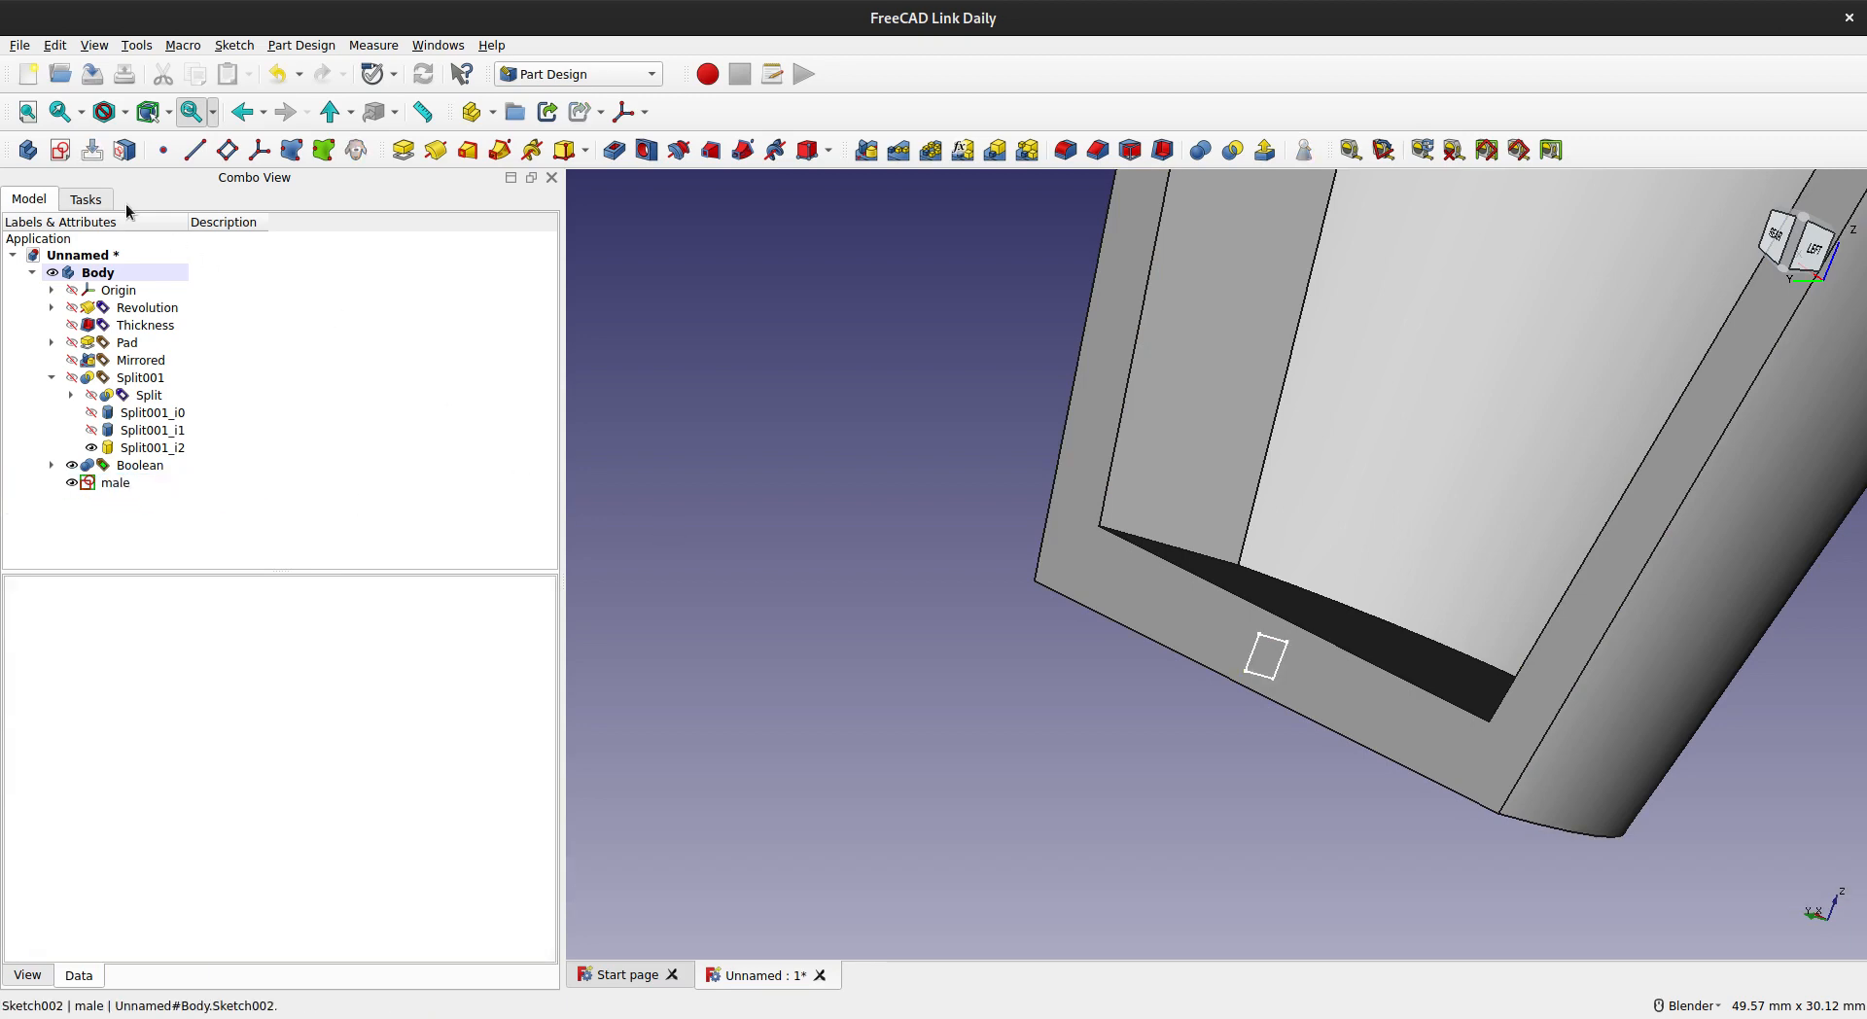
pyautogui.click(60, 151)
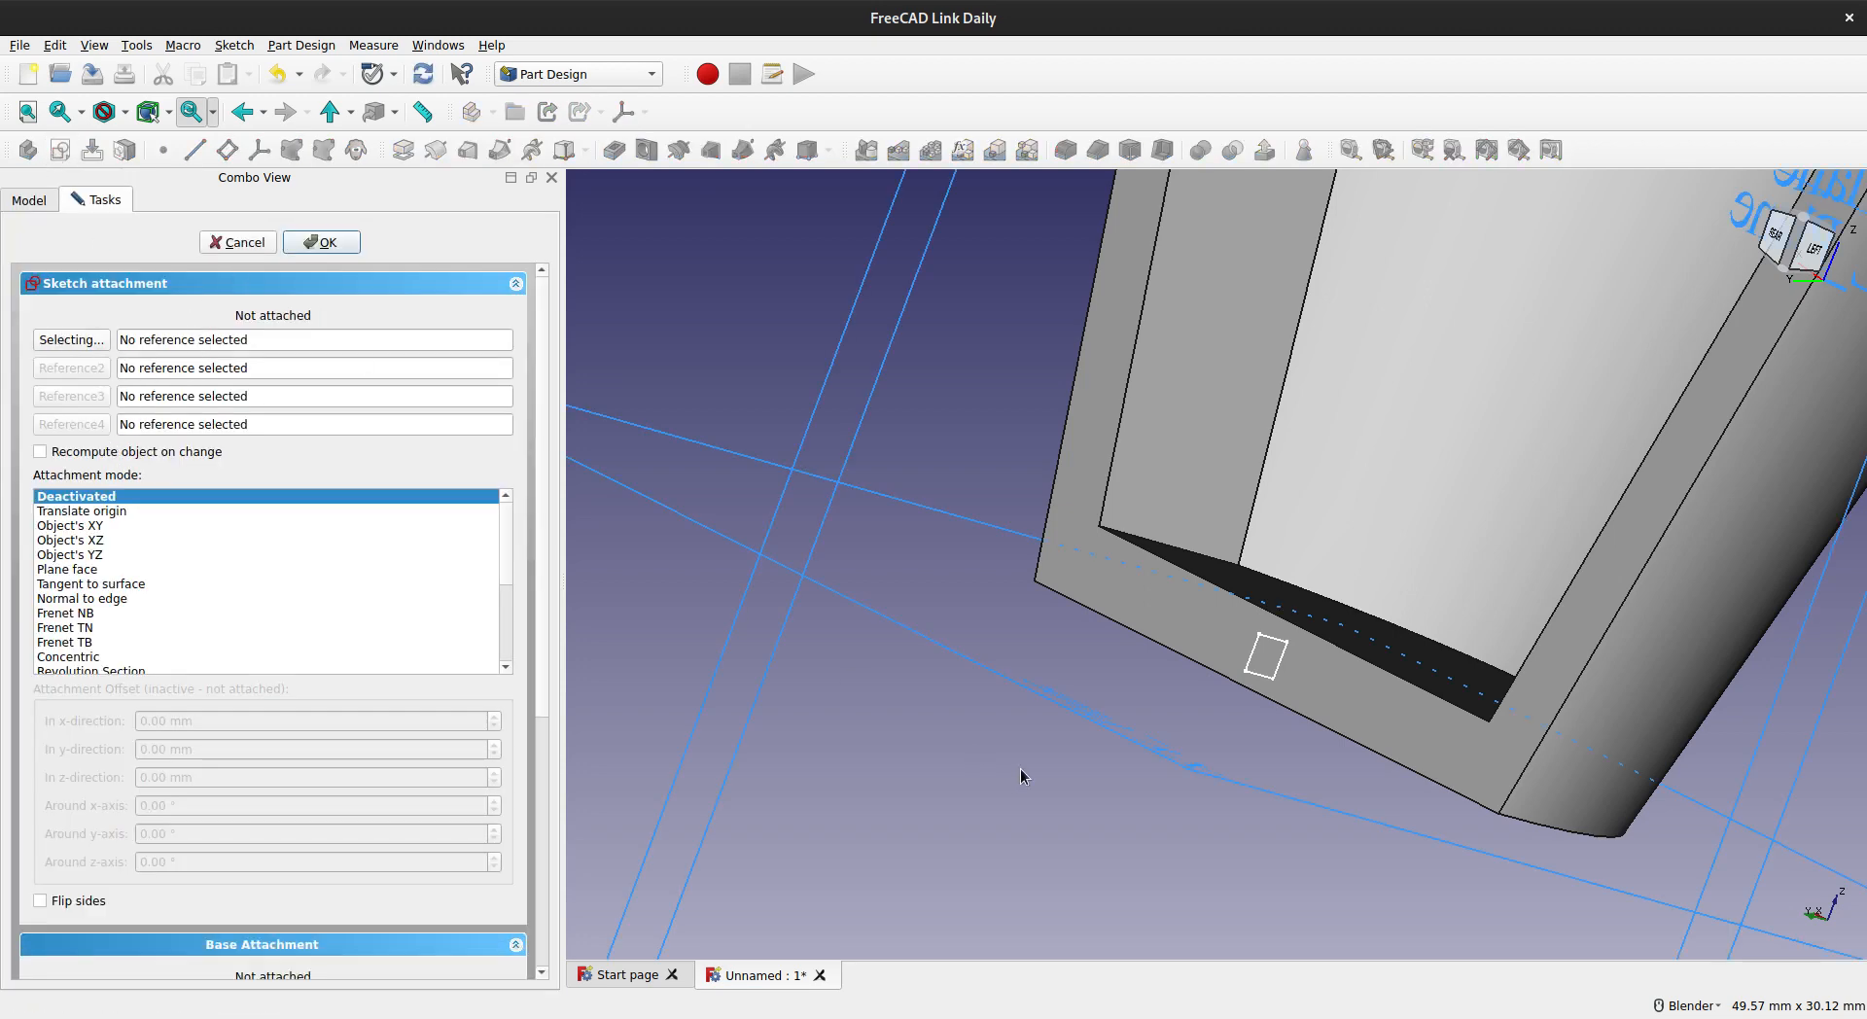
pyautogui.scroll(-9, 1021, 769)
pyautogui.moveTo(1082, 744); pyautogui.dragTo(963, 618, button='middle')
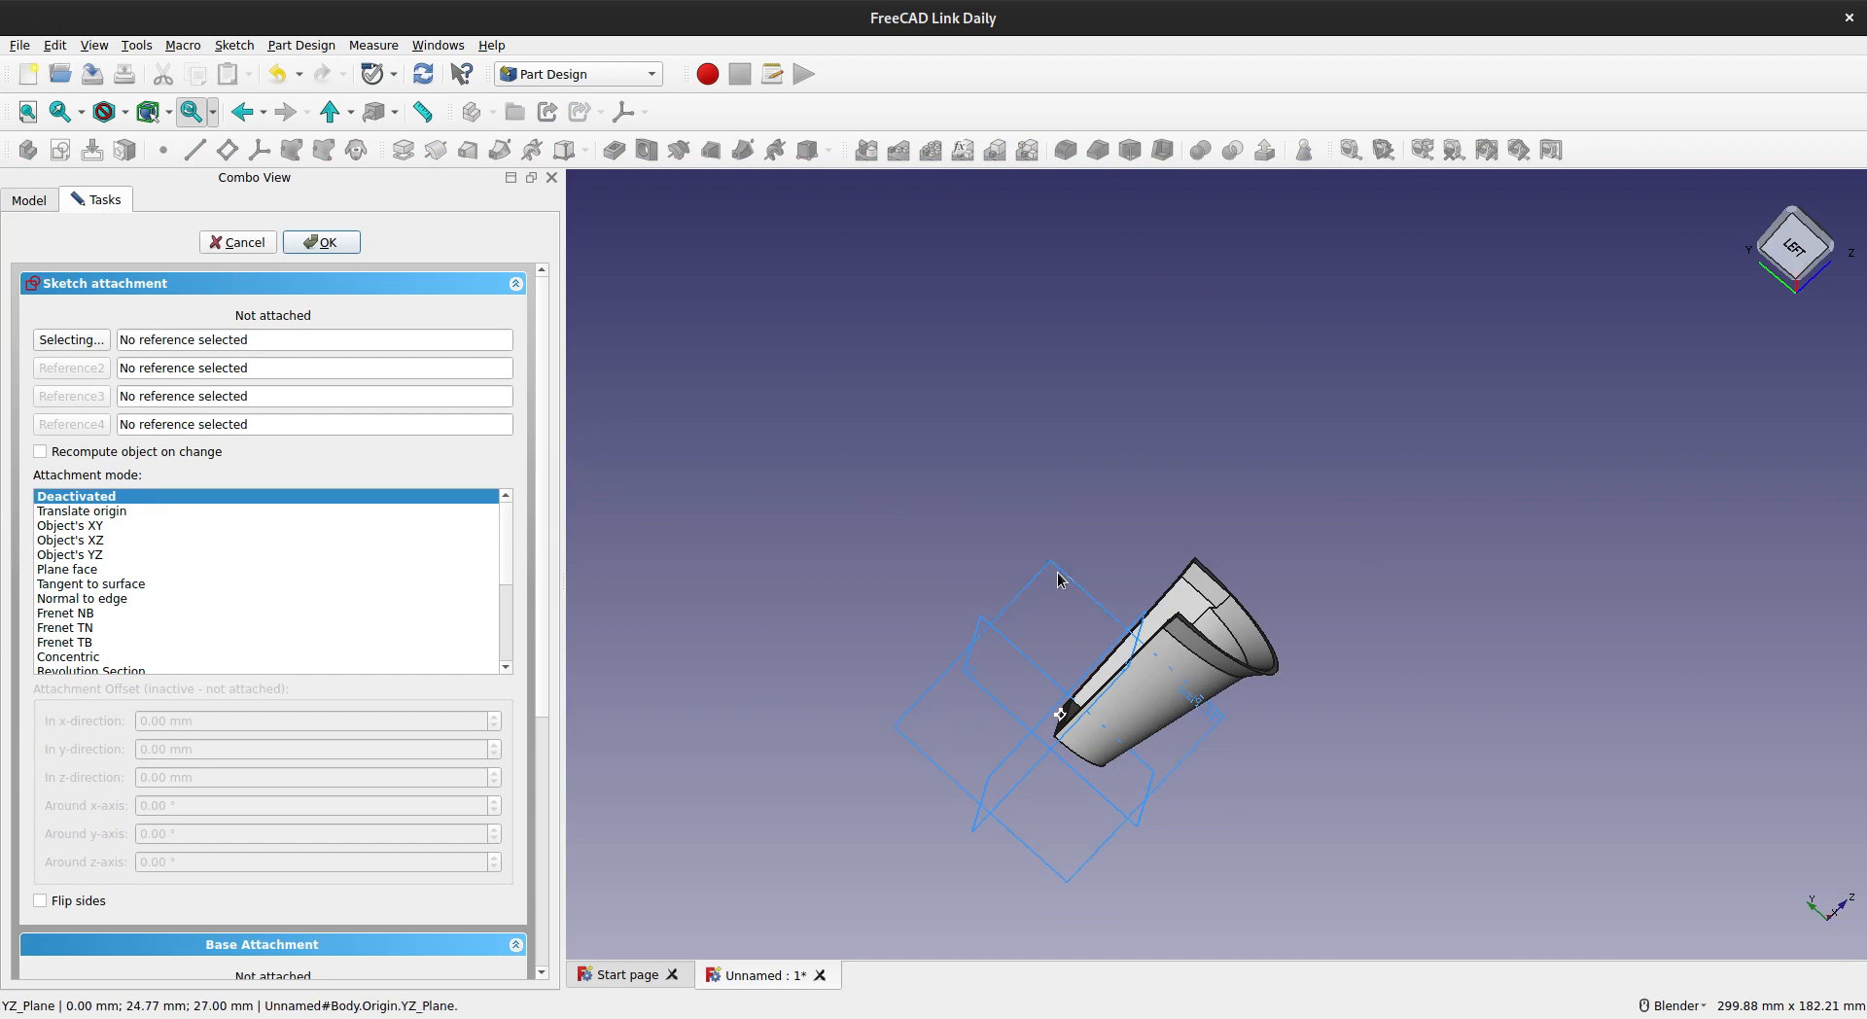
pyautogui.click(1060, 580)
pyautogui.click(309, 245)
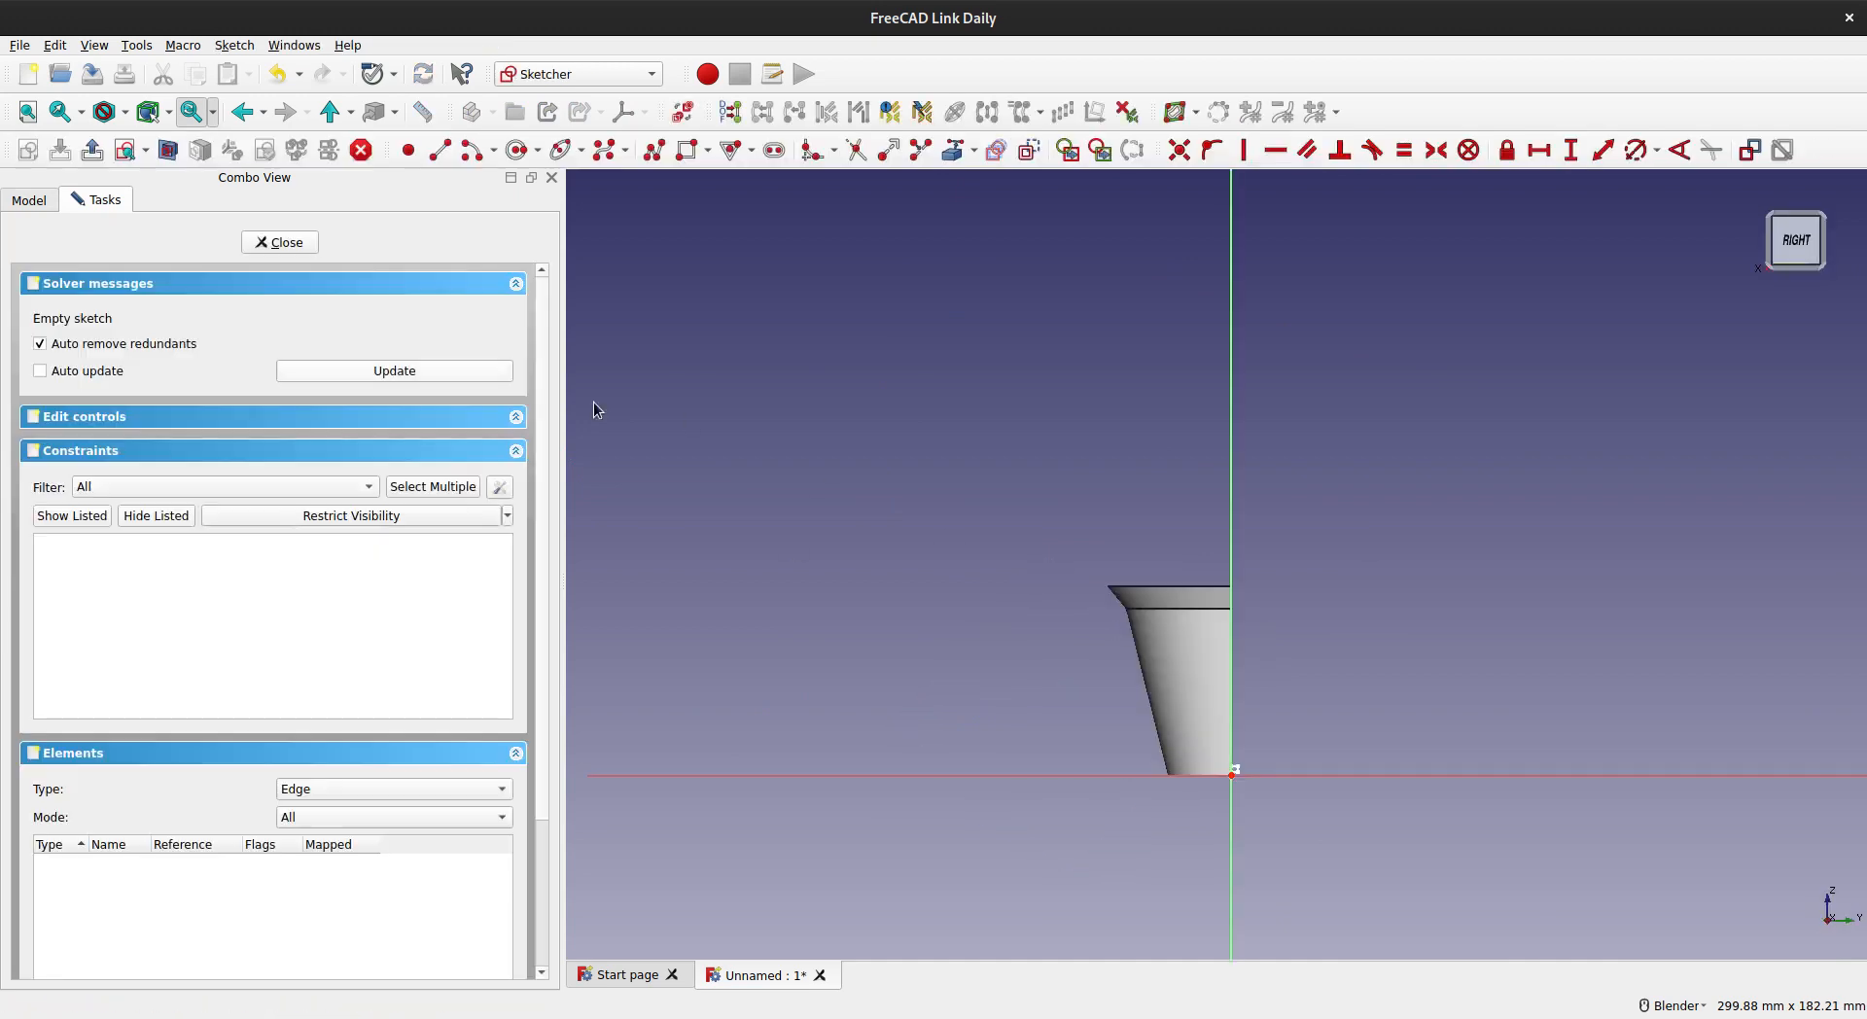
# - Section the model at the new sketch's plane and carbon copy the male sketch's square into the new sketch
pyautogui.scroll(6, 1251, 775)
pyautogui.scroll(2, 1276, 672)
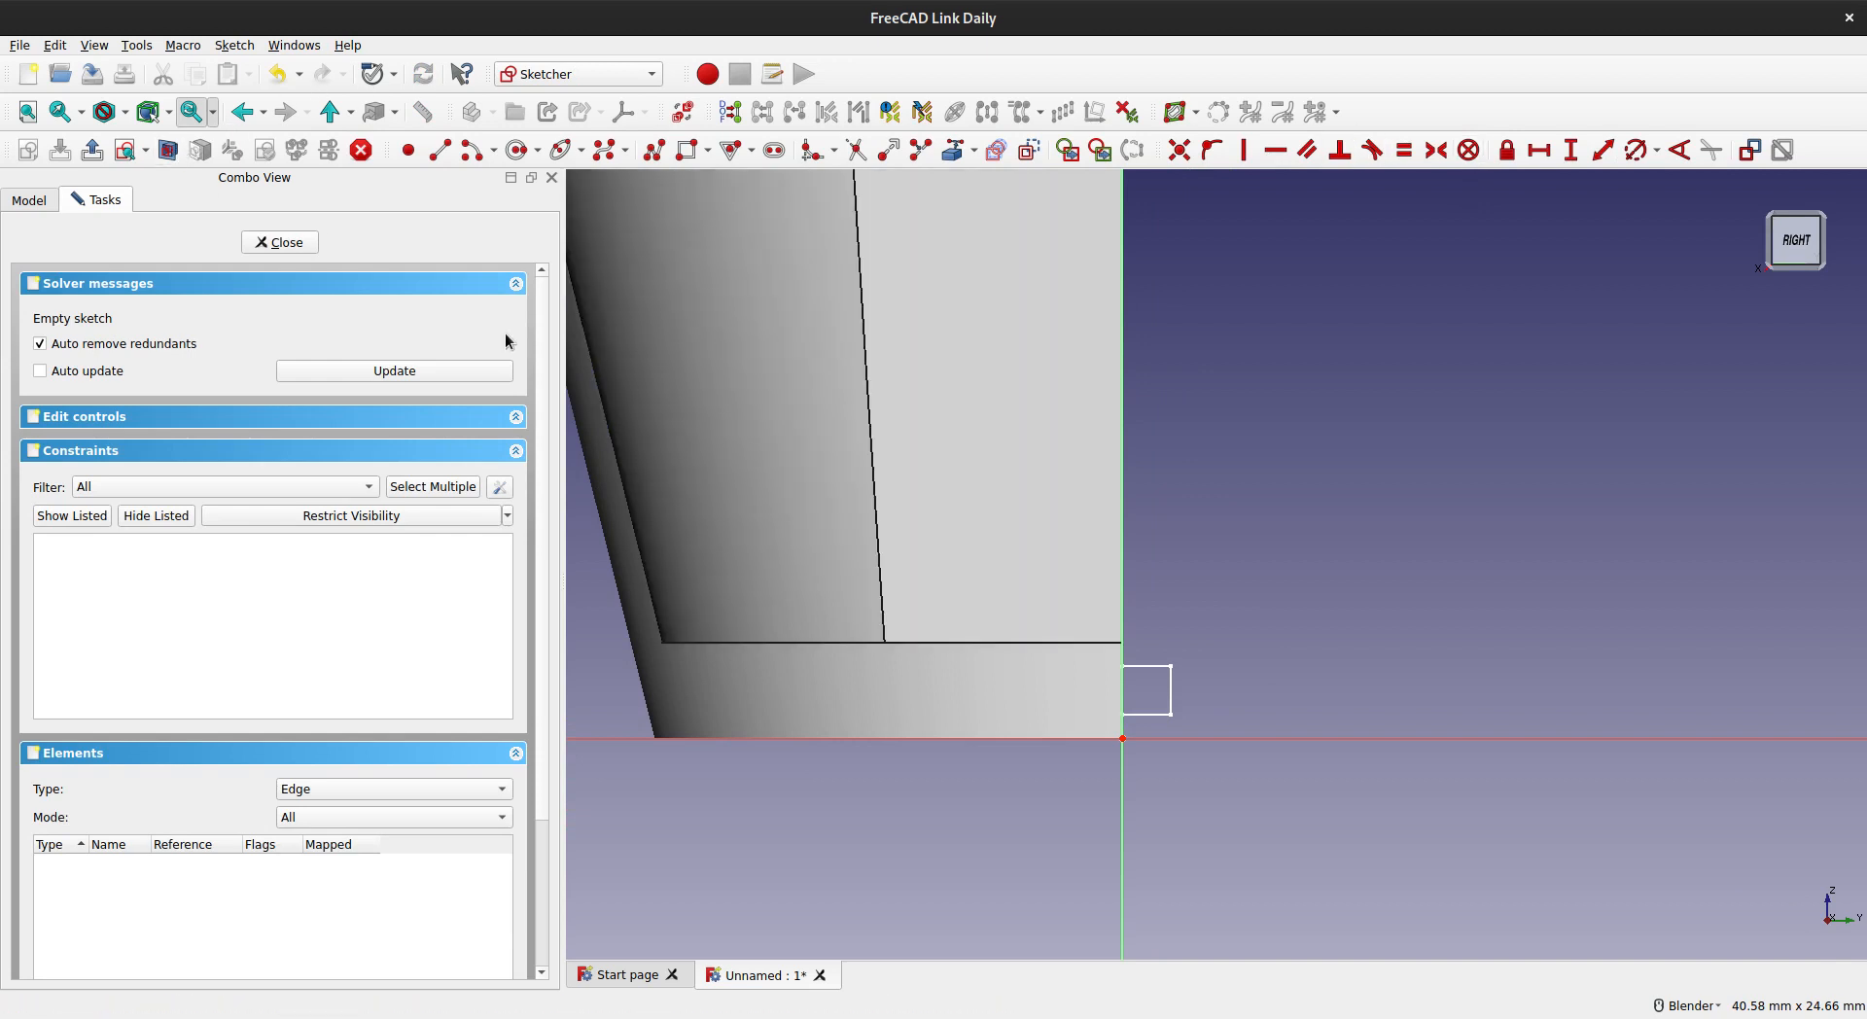
pyautogui.scroll(2, 1106, 700)
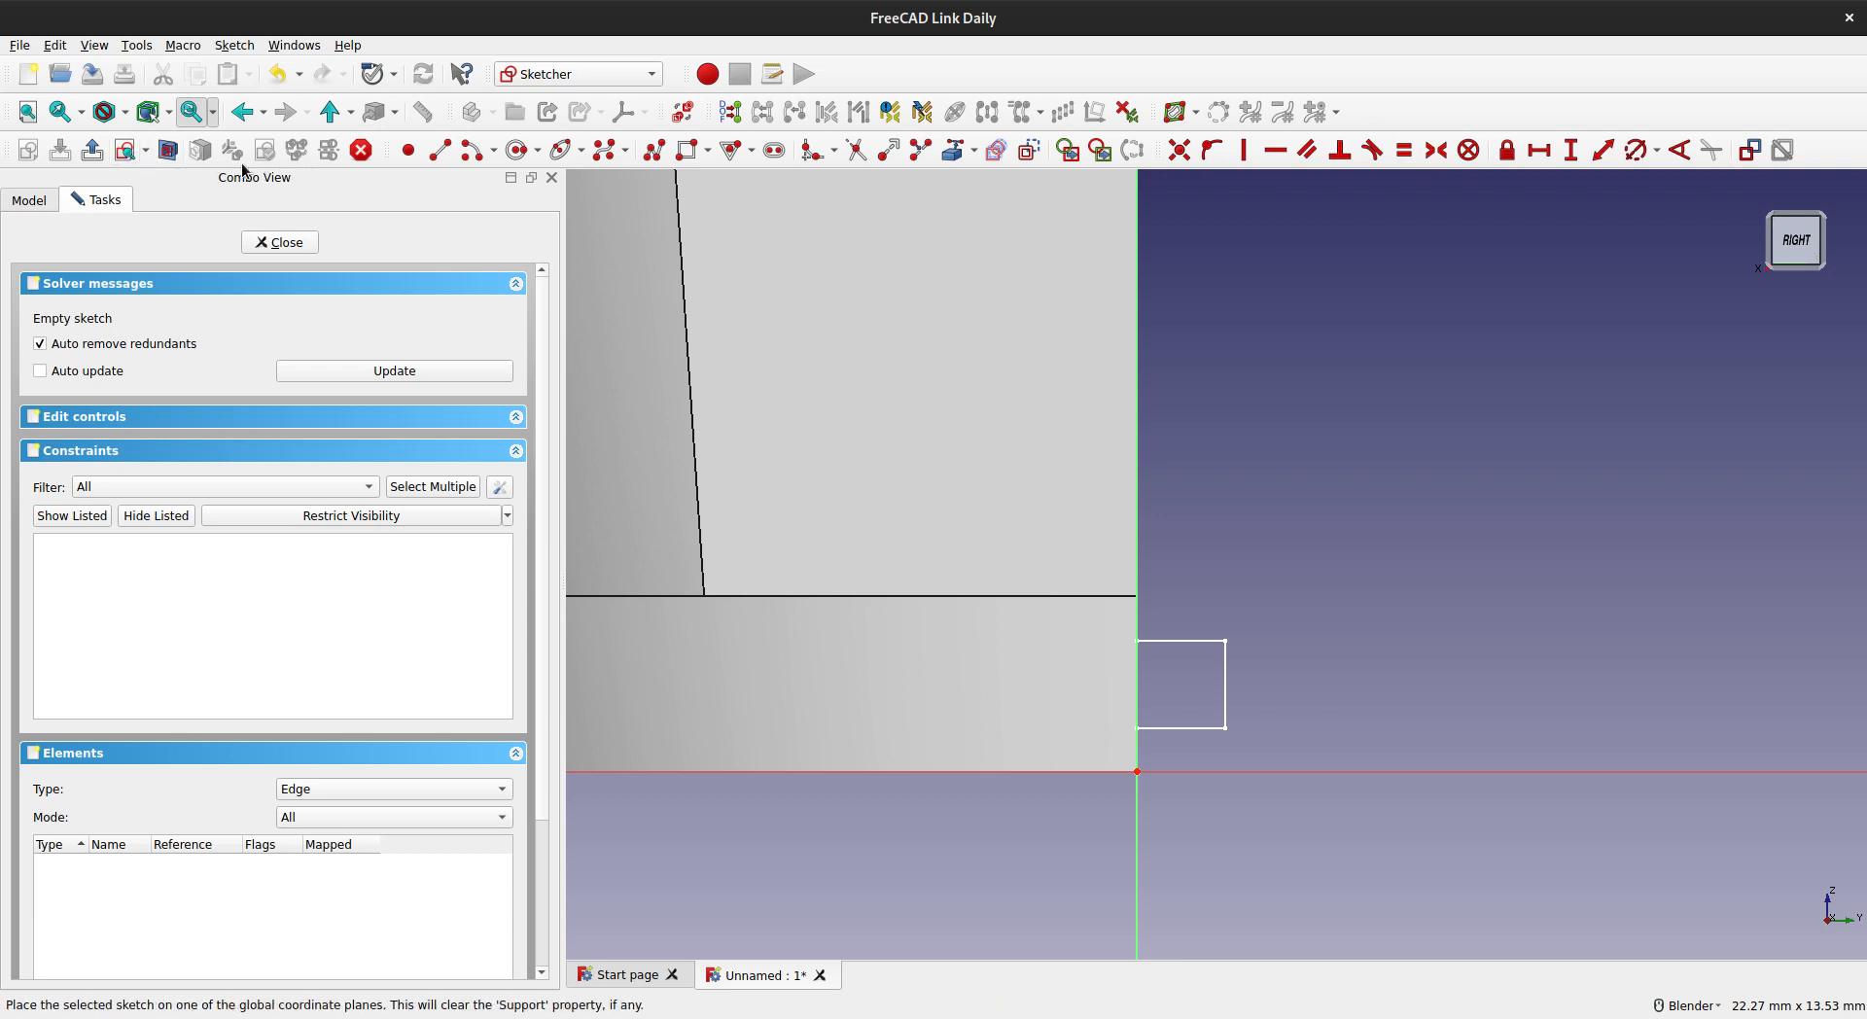
pyautogui.click(994, 154)
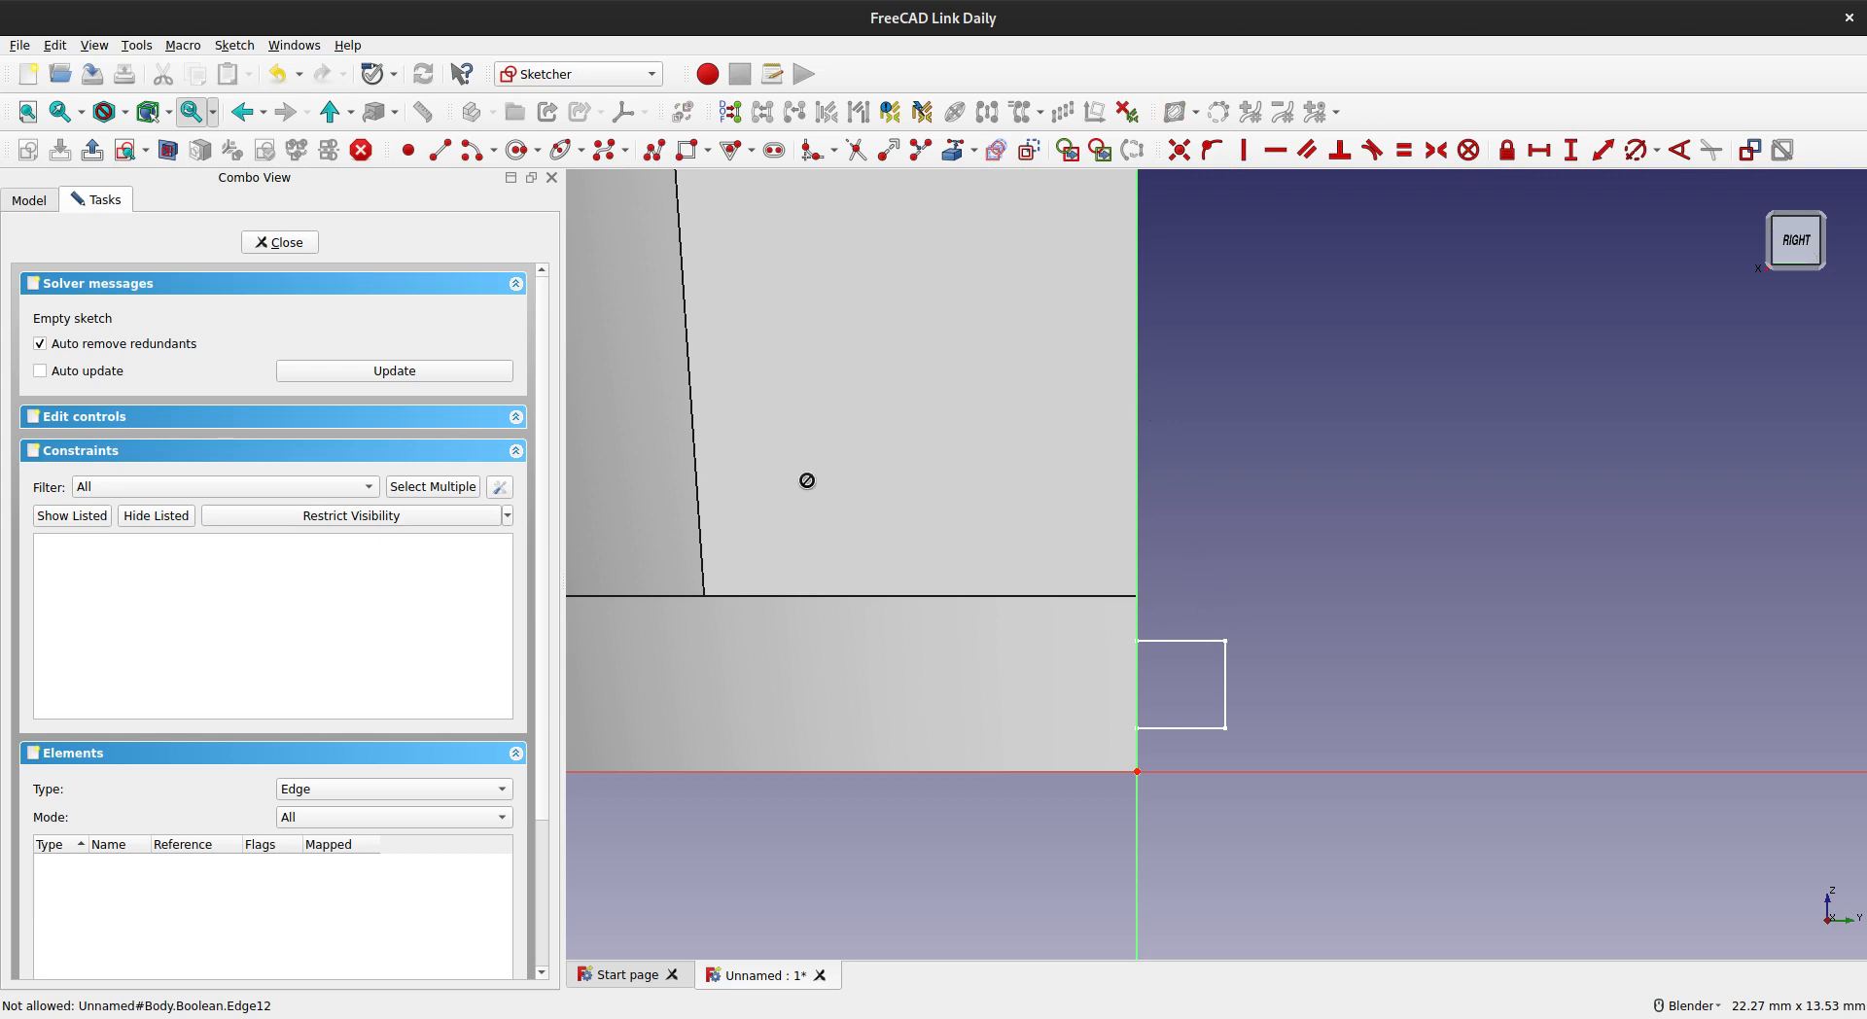
pyautogui.click(1224, 670)
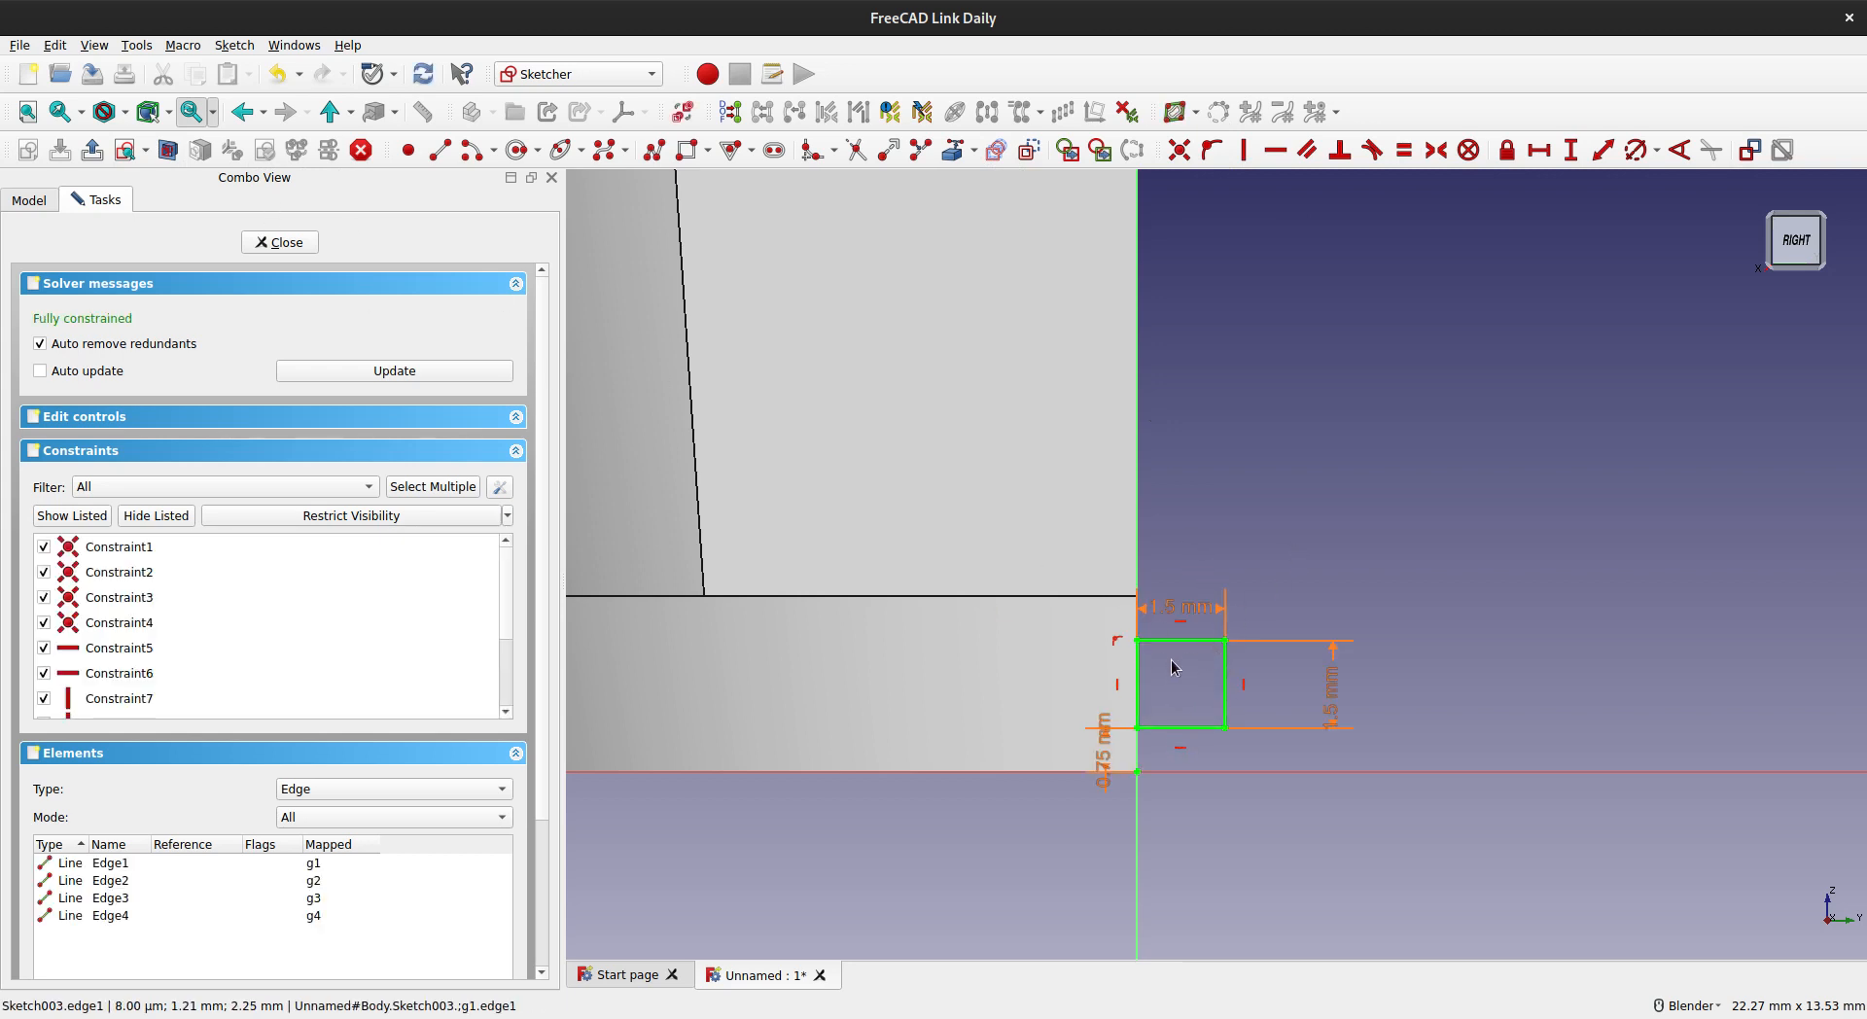
# - Flip the copied square to the other side of the vertical axis by changing its width formula to -Sketch002.Constraints[10]
pyautogui.scroll(2, 1173, 667)
pyautogui.doubleClick(1177, 587)
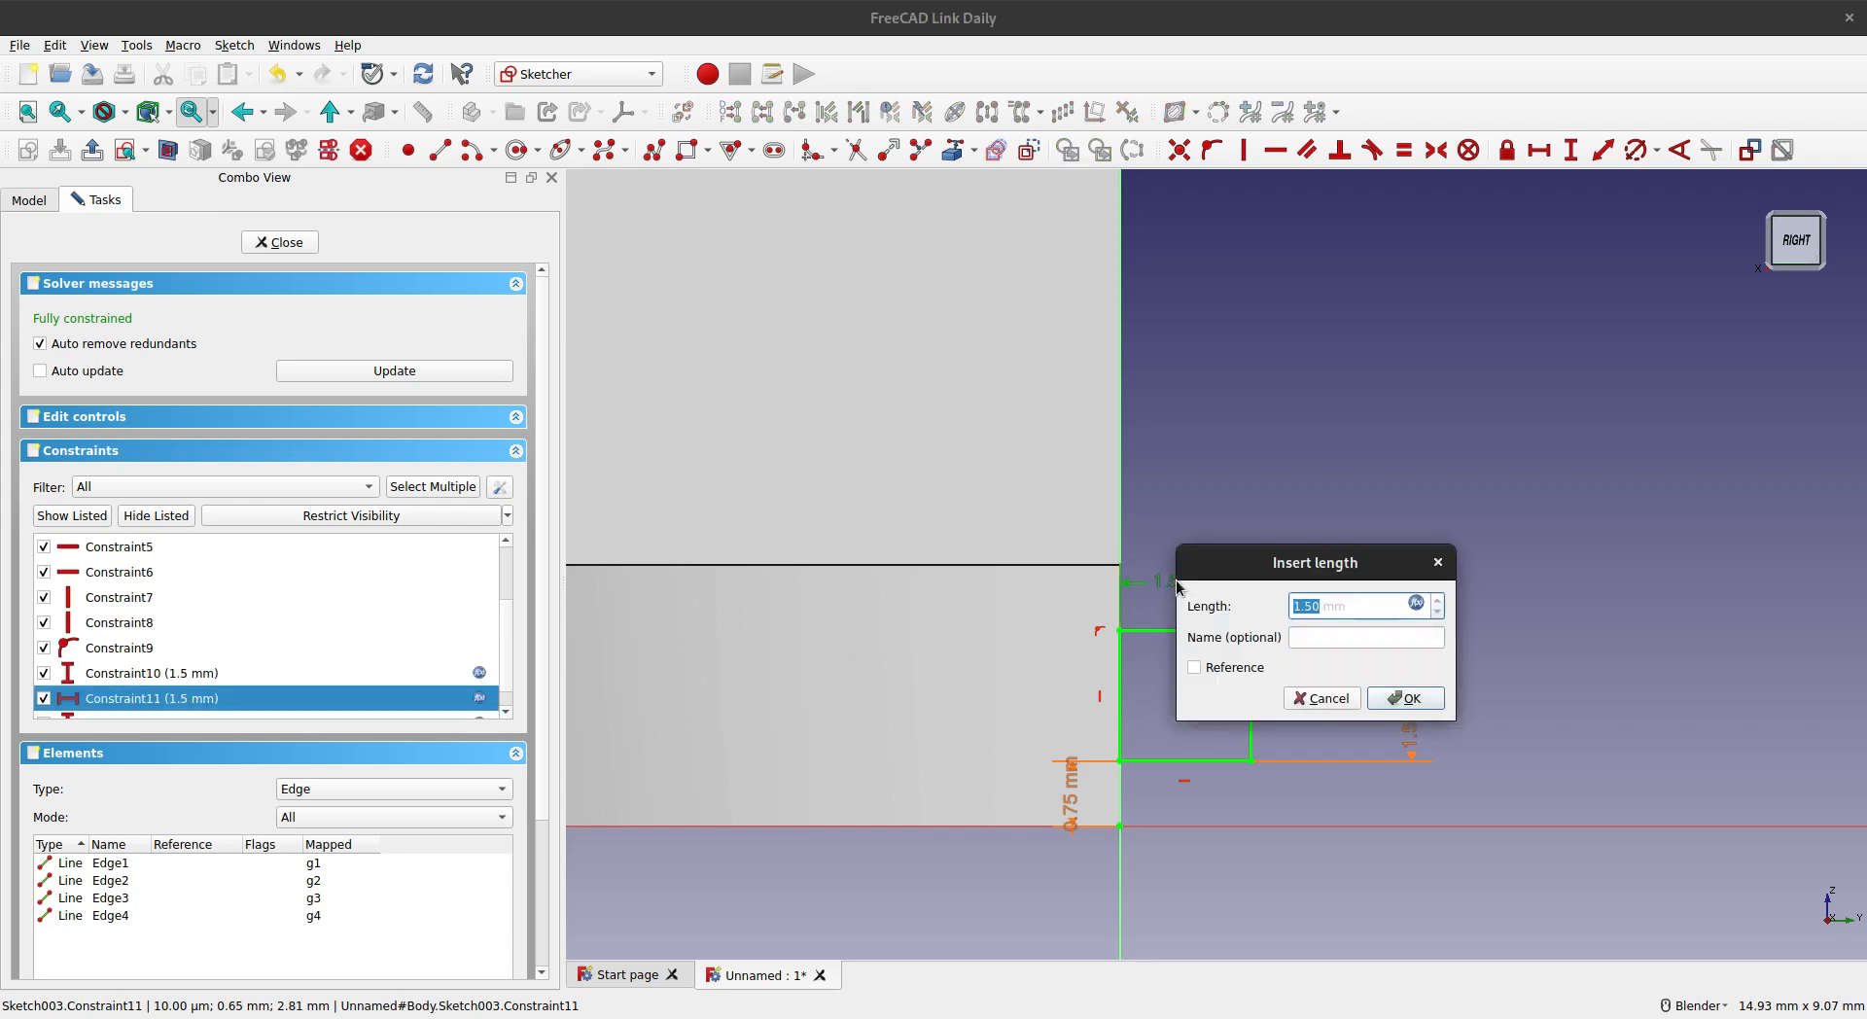
pyautogui.click(1417, 604)
pyautogui.click(1360, 642)
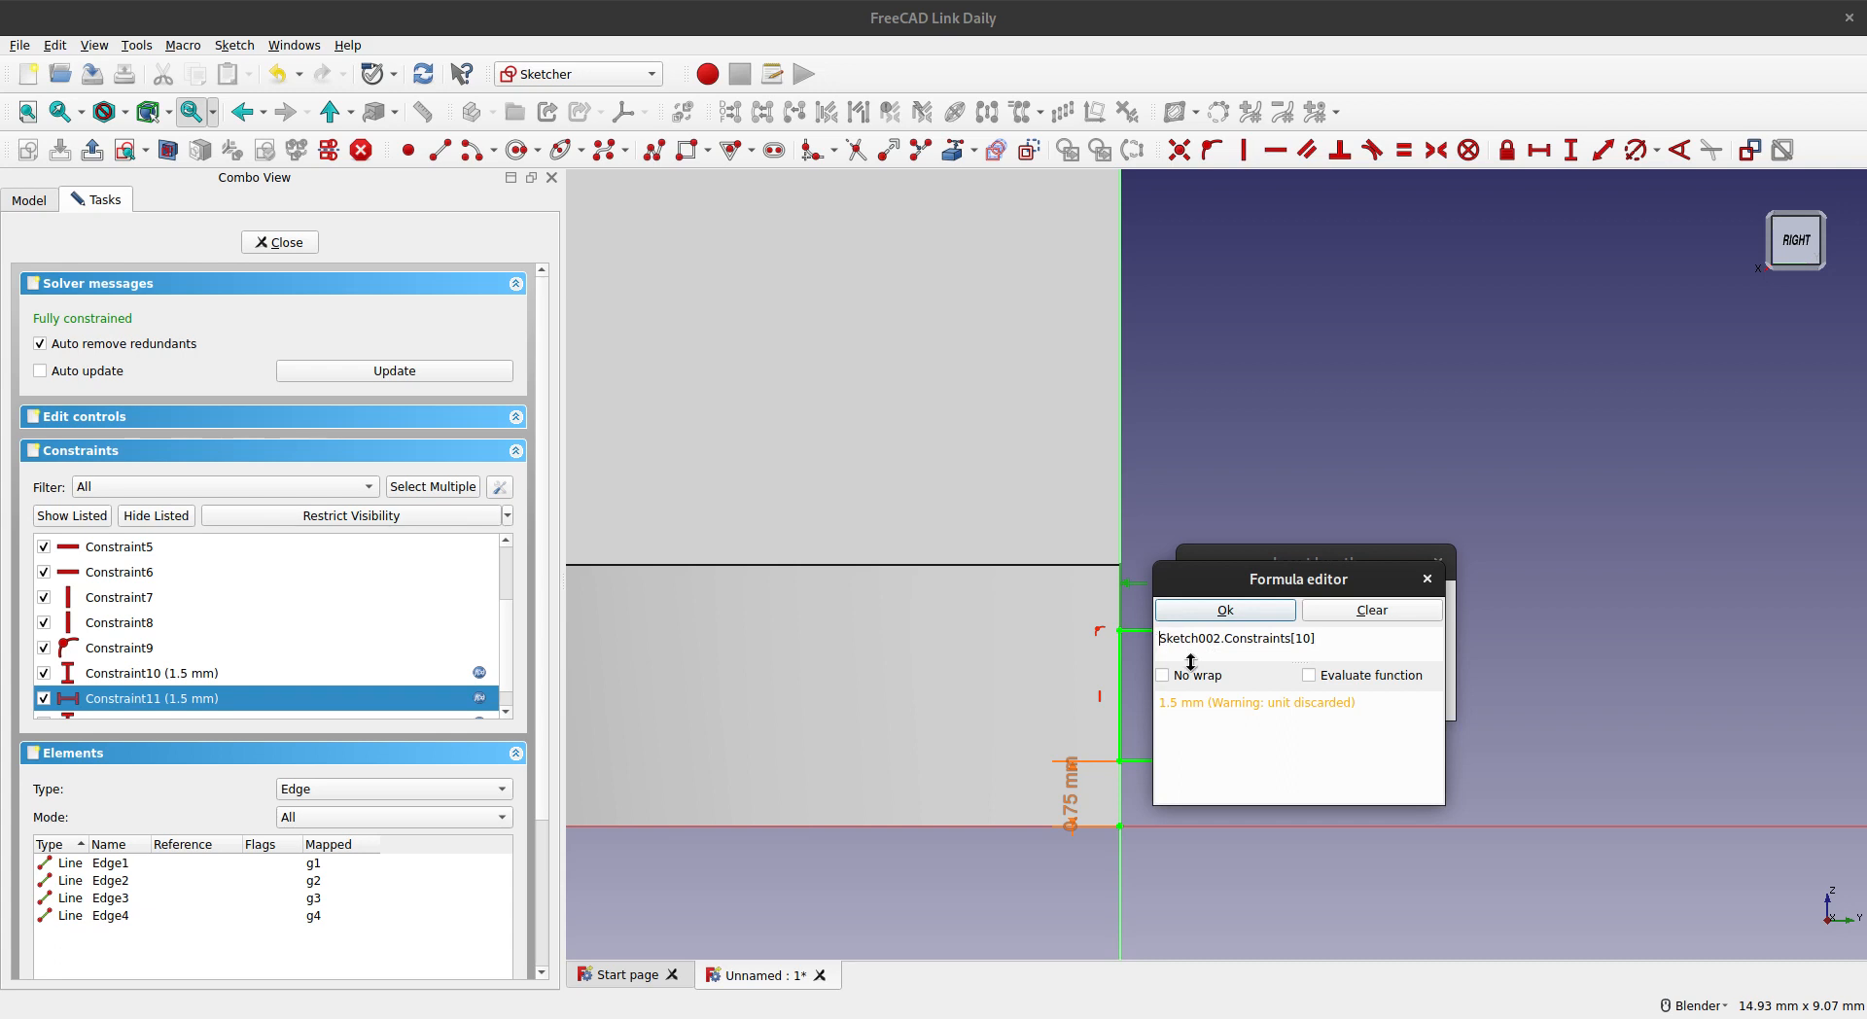
pyautogui.write('-')
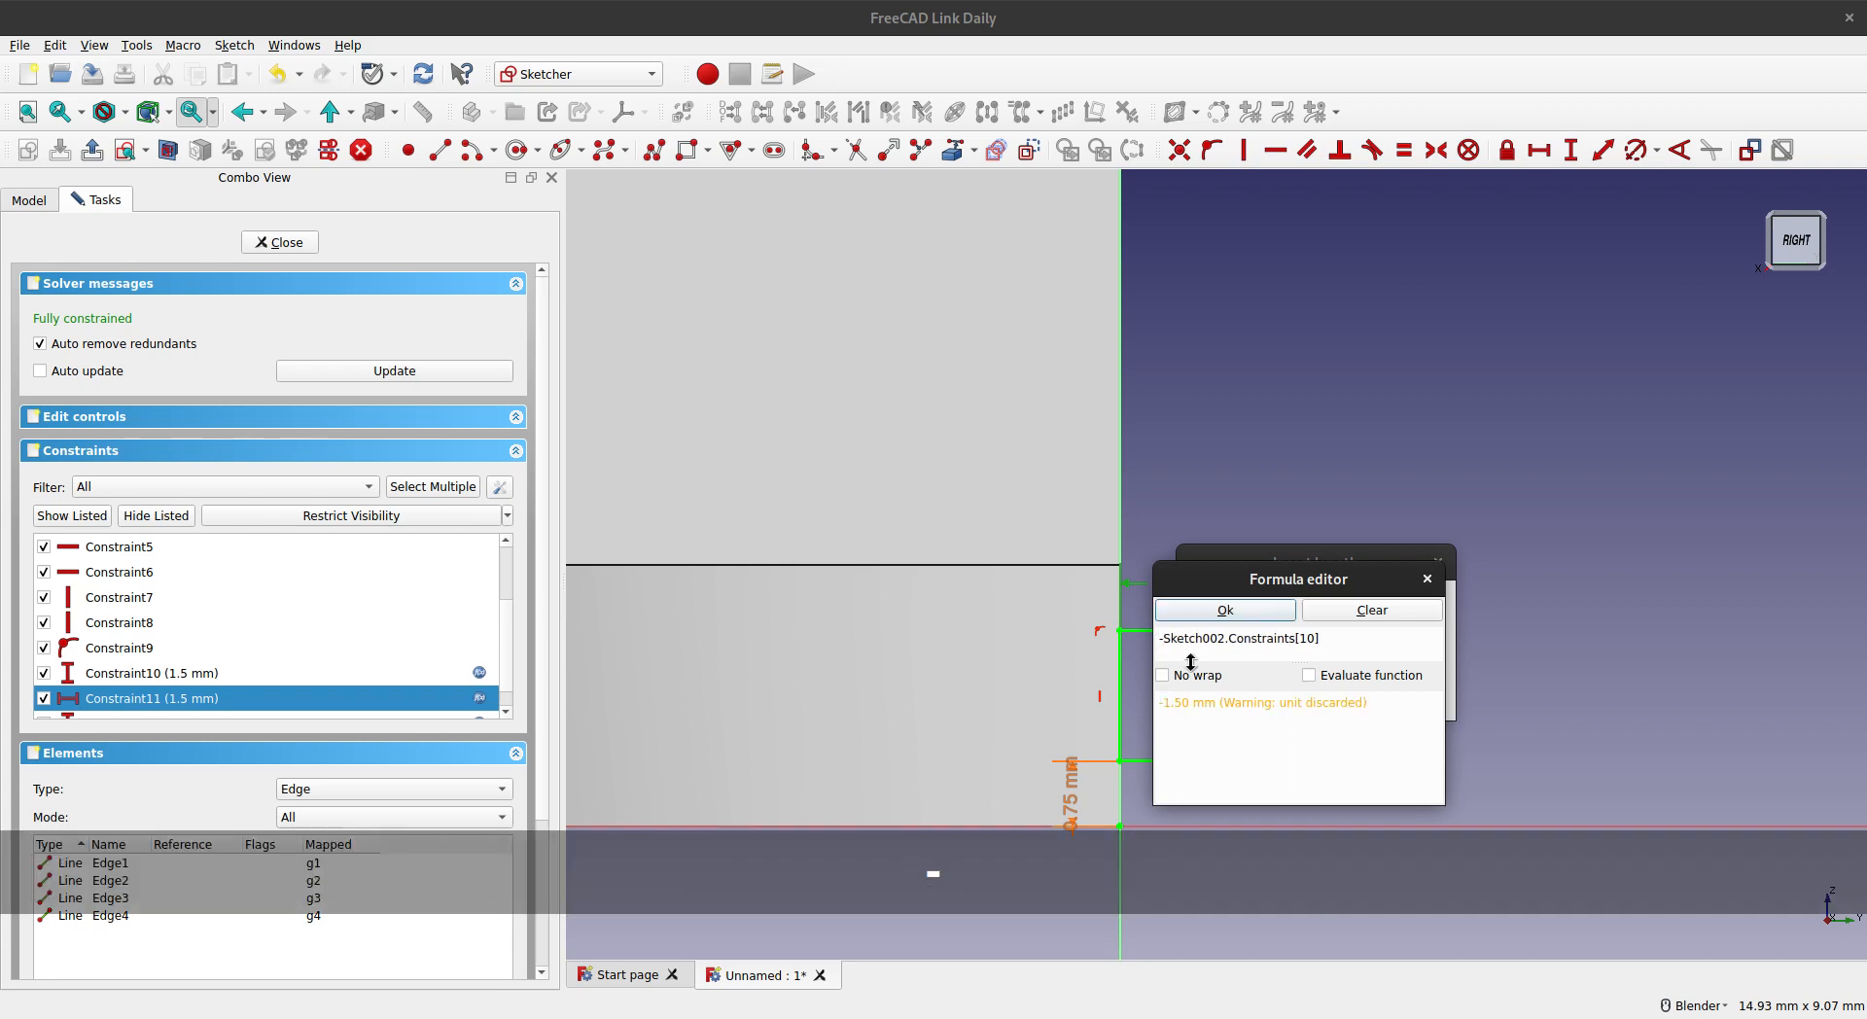
pyautogui.click(1261, 613)
pyautogui.click(1407, 700)
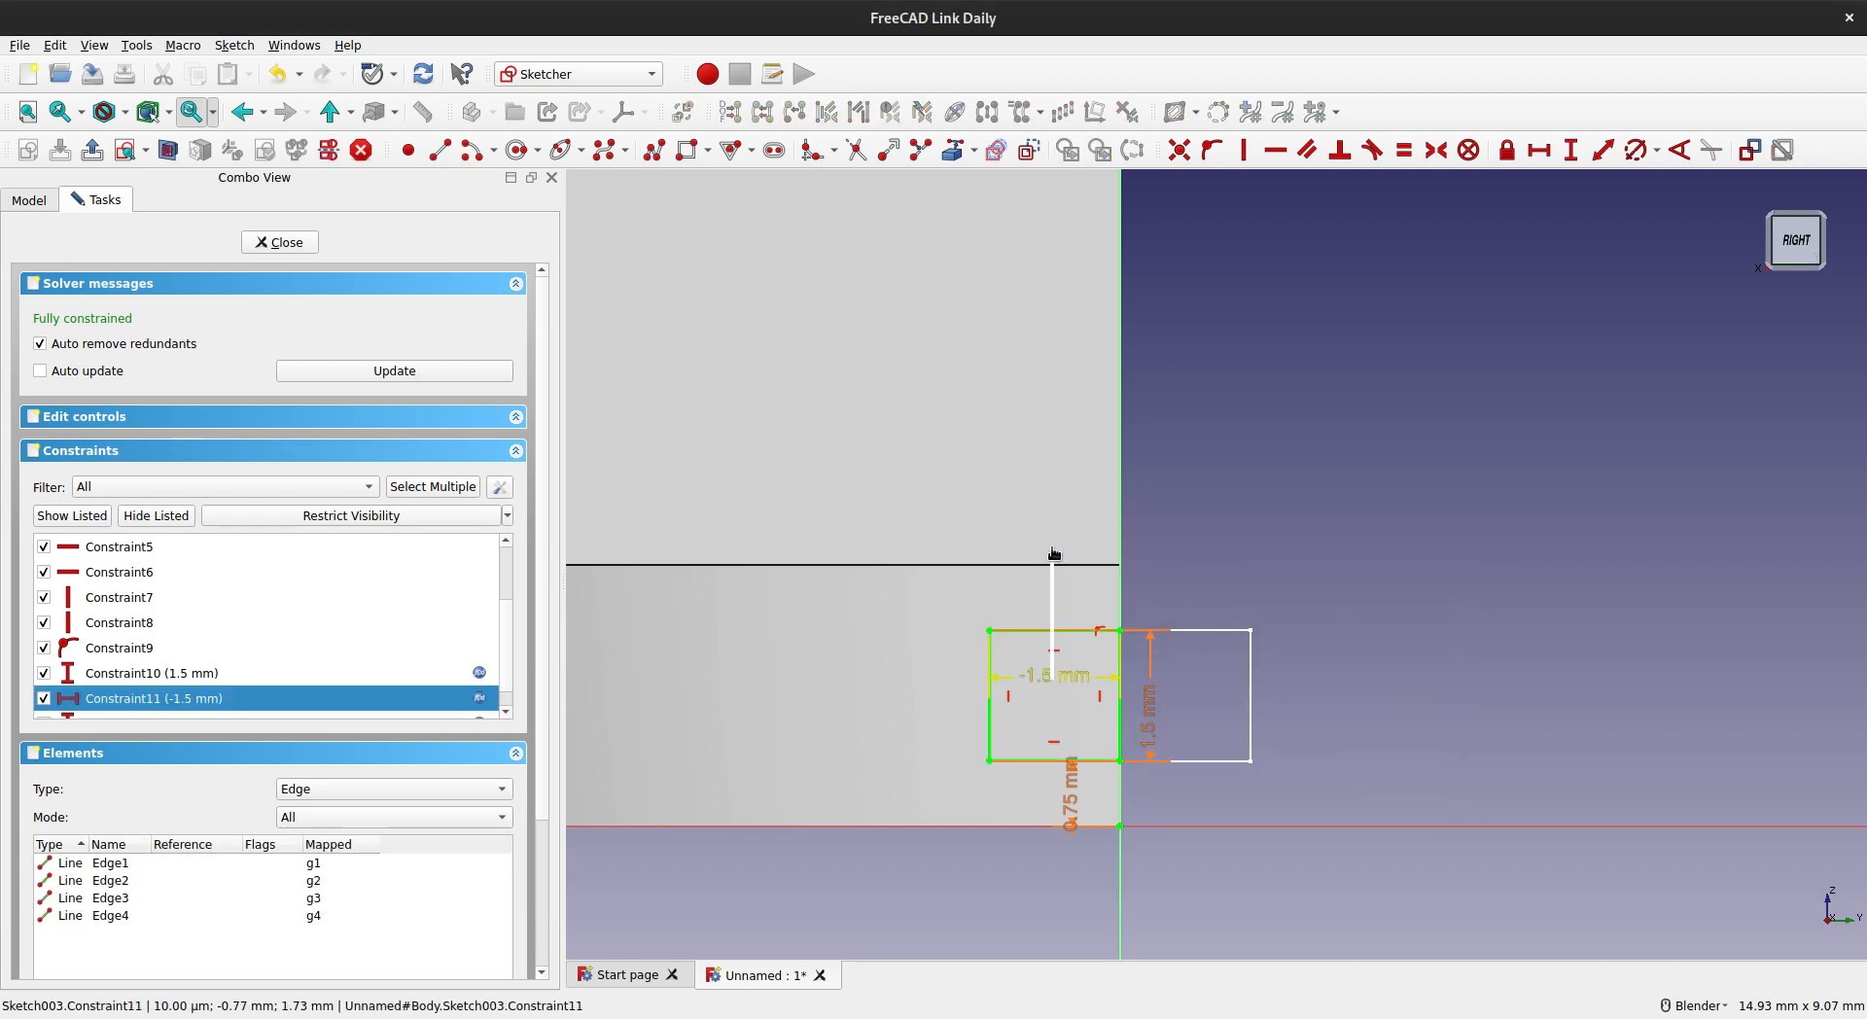
# - Move the square's width, height and vertical offset dimension labels clear of its outline
pyautogui.moveTo(1053, 681); pyautogui.dragTo(1053, 566)
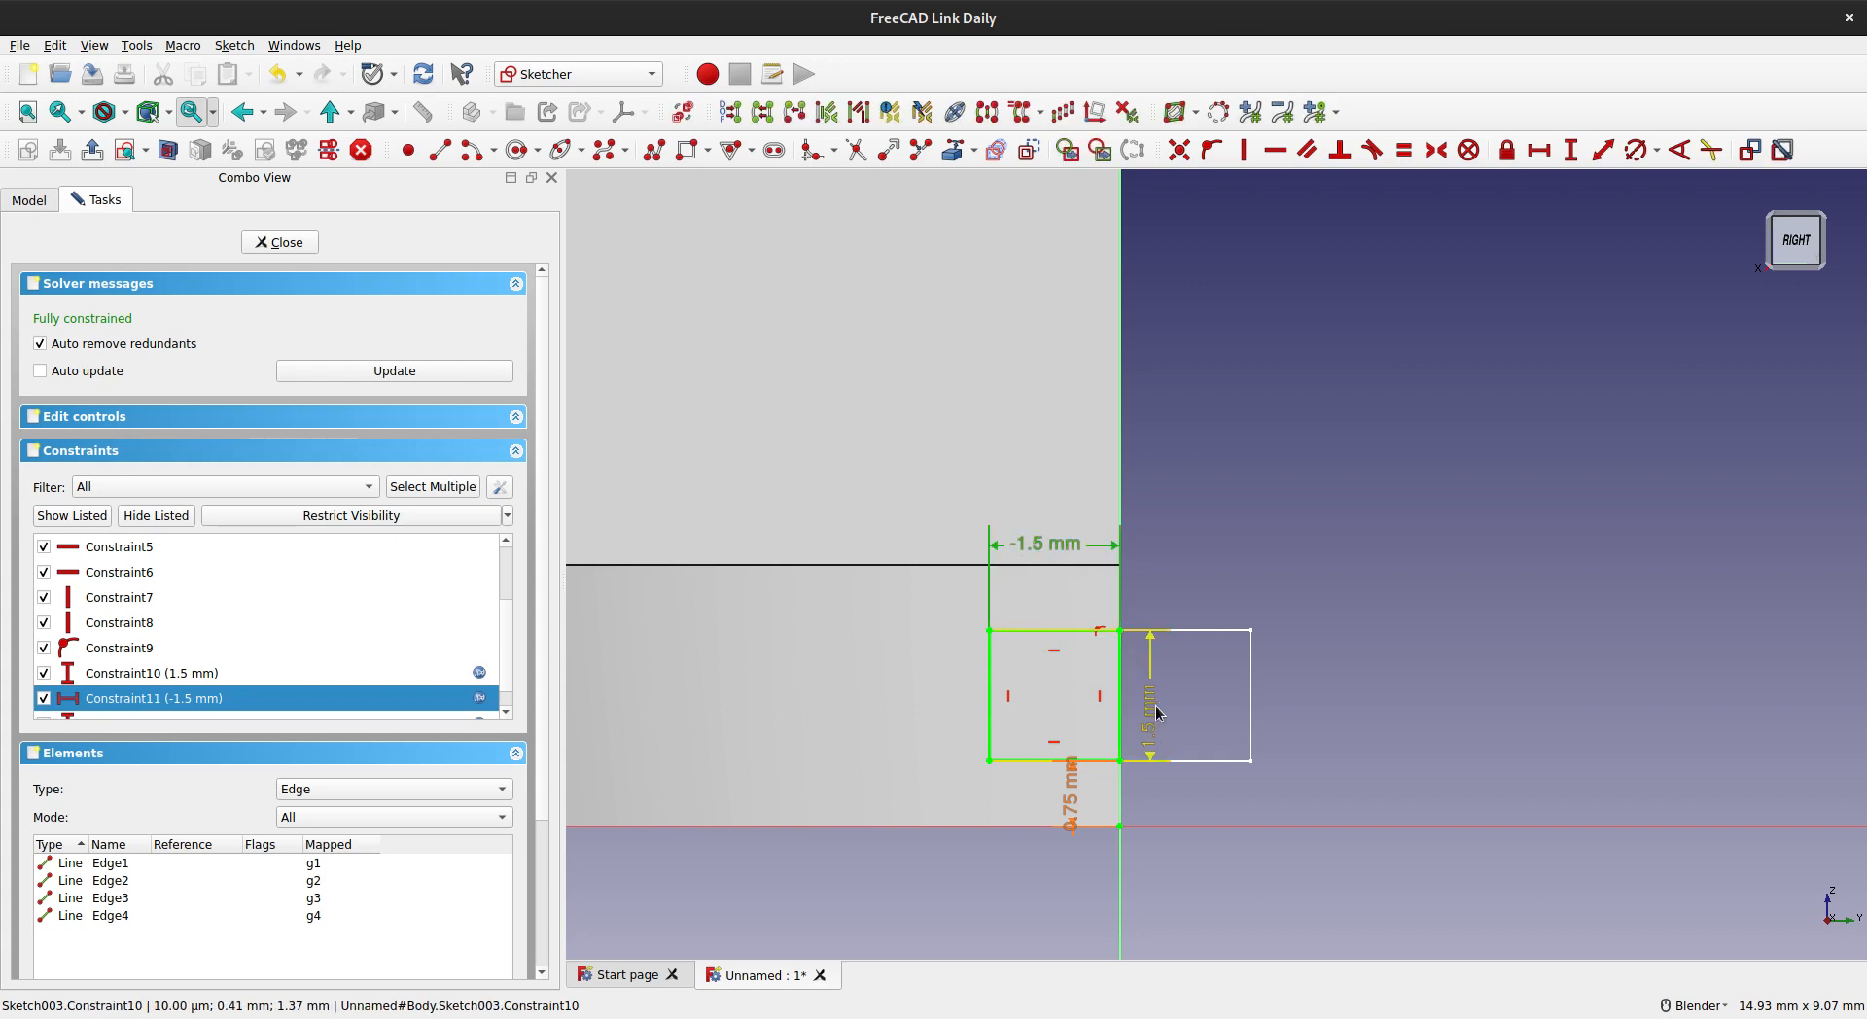
pyautogui.moveTo(1155, 713); pyautogui.dragTo(1205, 733)
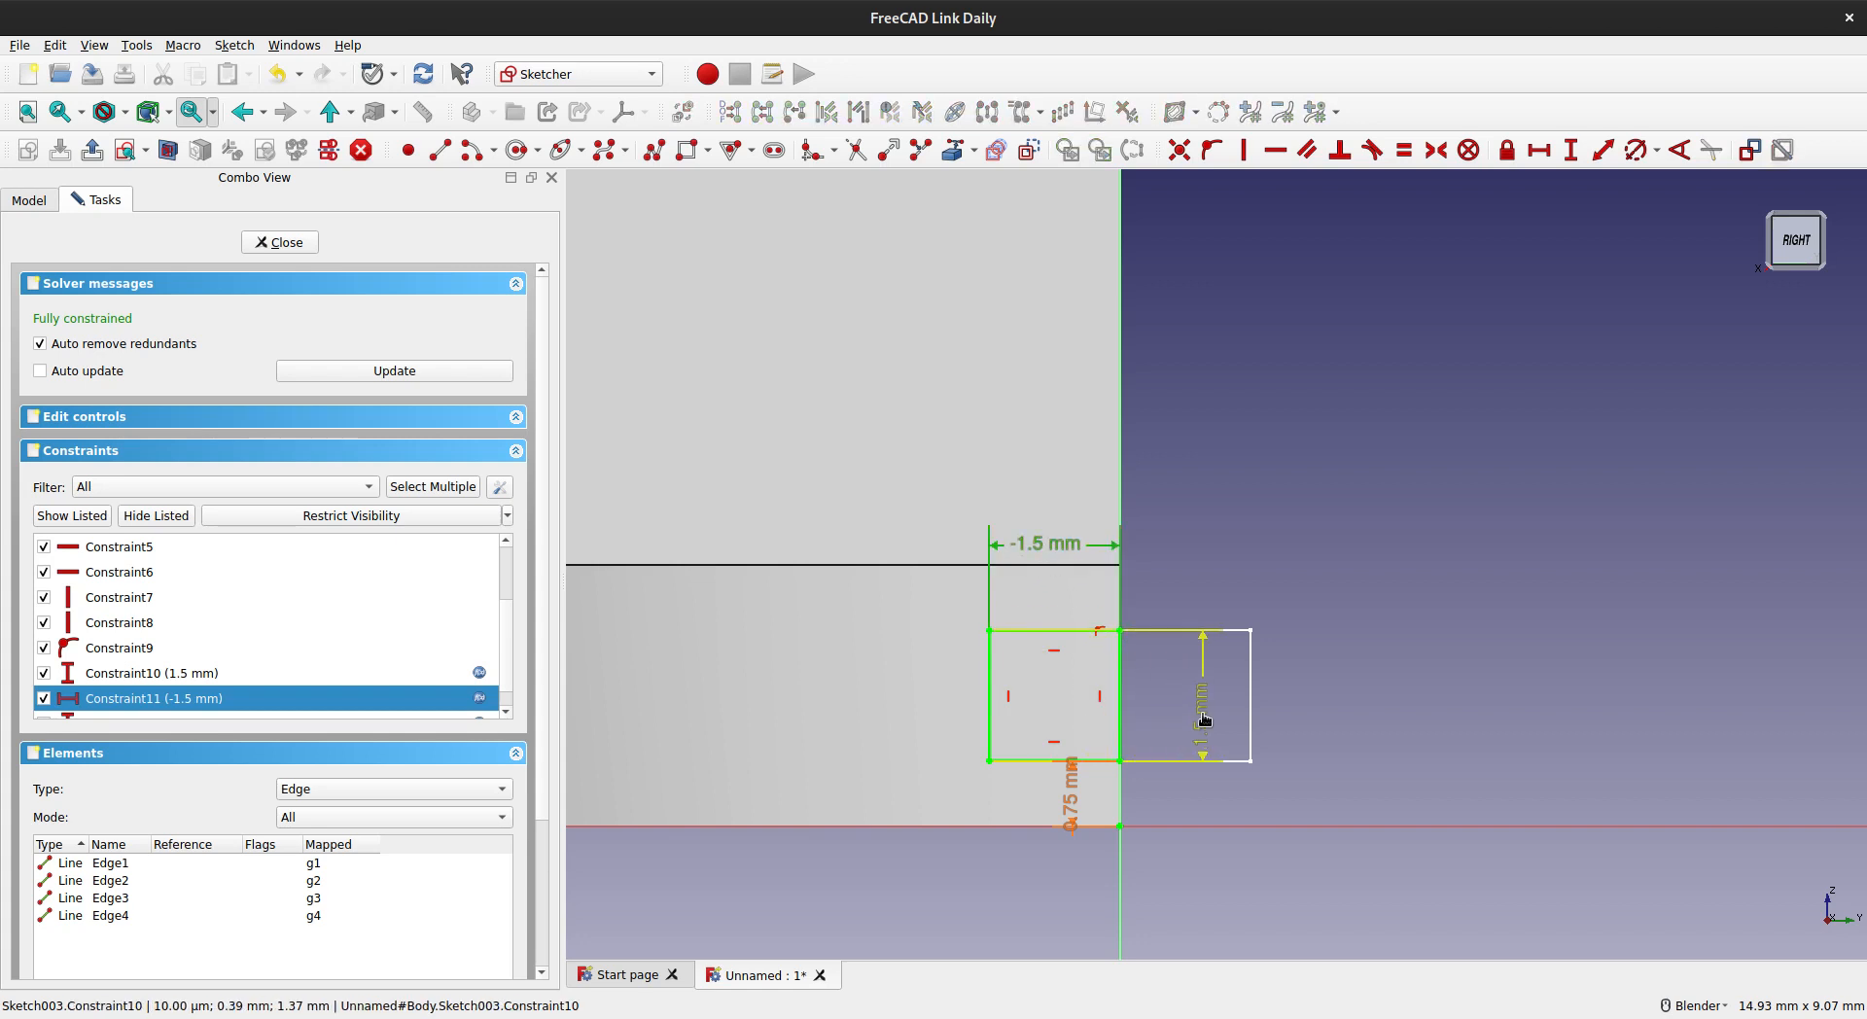
pyautogui.moveTo(1069, 805); pyautogui.dragTo(906, 813)
# - Add clearance to the square's width by setting its formula to -Sketch002.Constraints[10]-0.1
pyautogui.doubleClick(1060, 549)
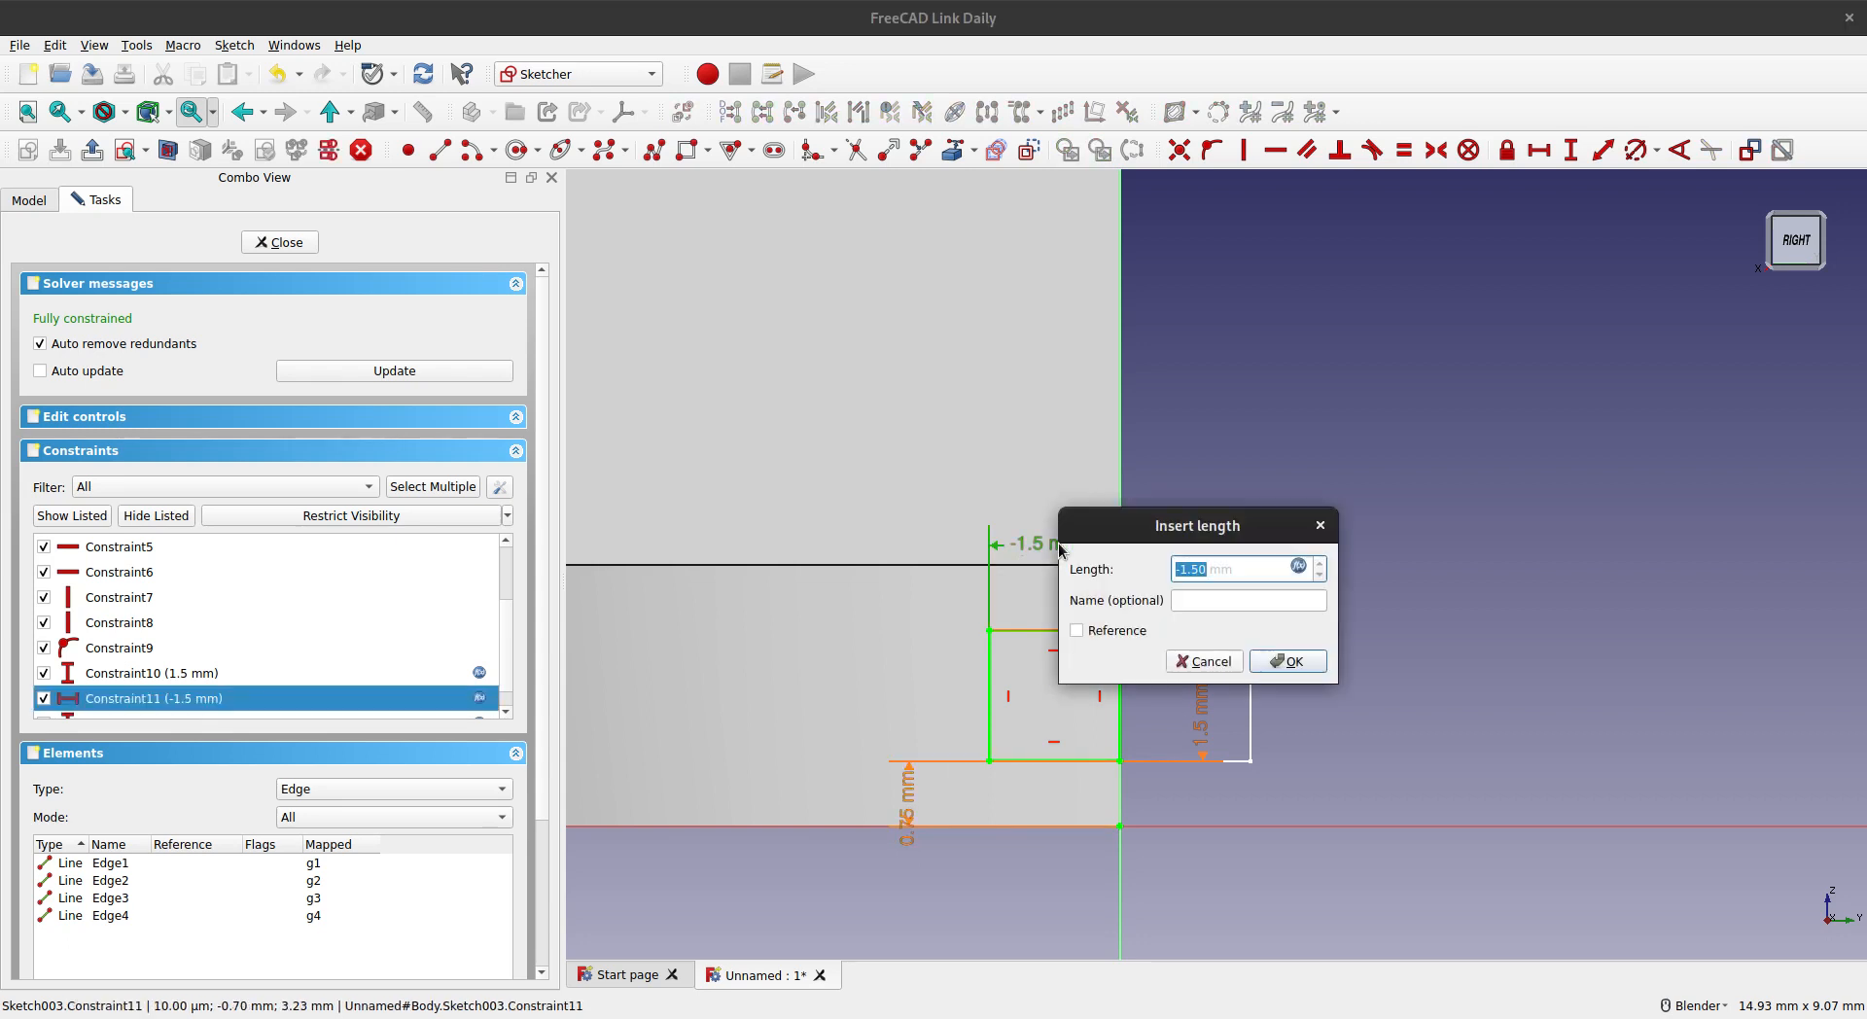
pyautogui.click(1299, 566)
pyautogui.click(1239, 605)
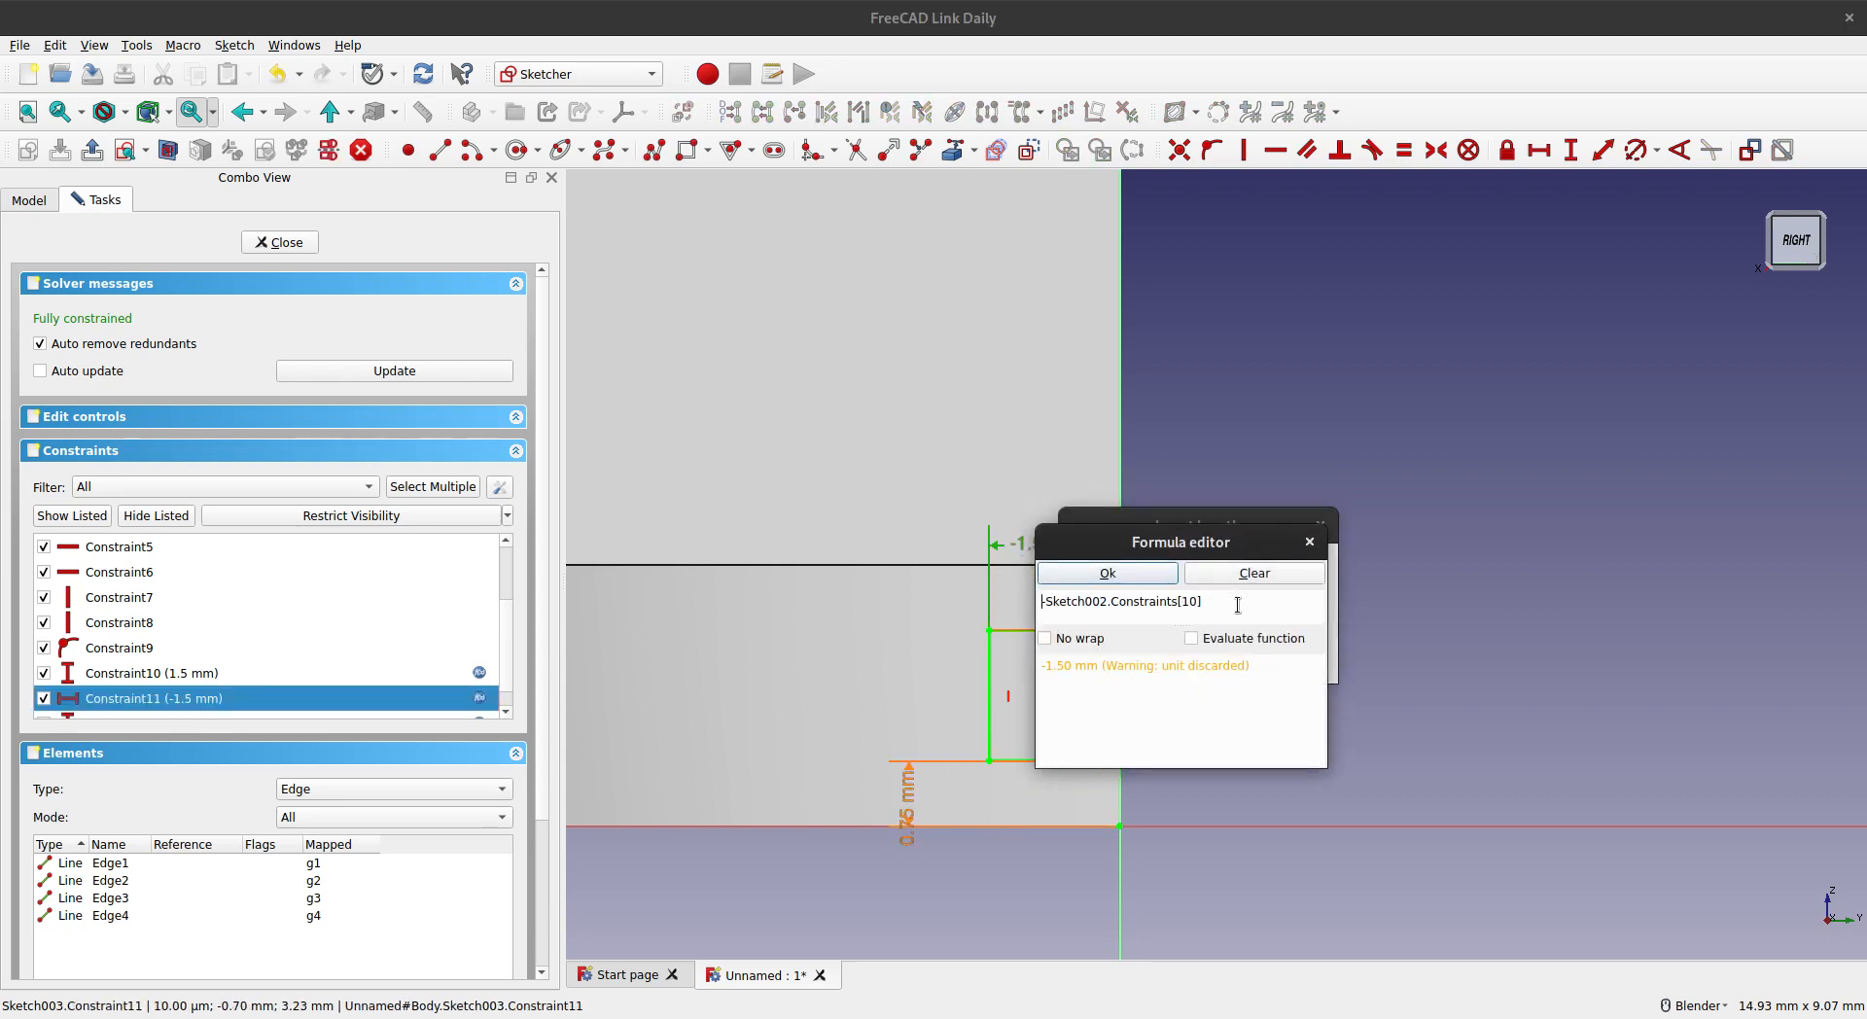
pyautogui.write('-0.1')
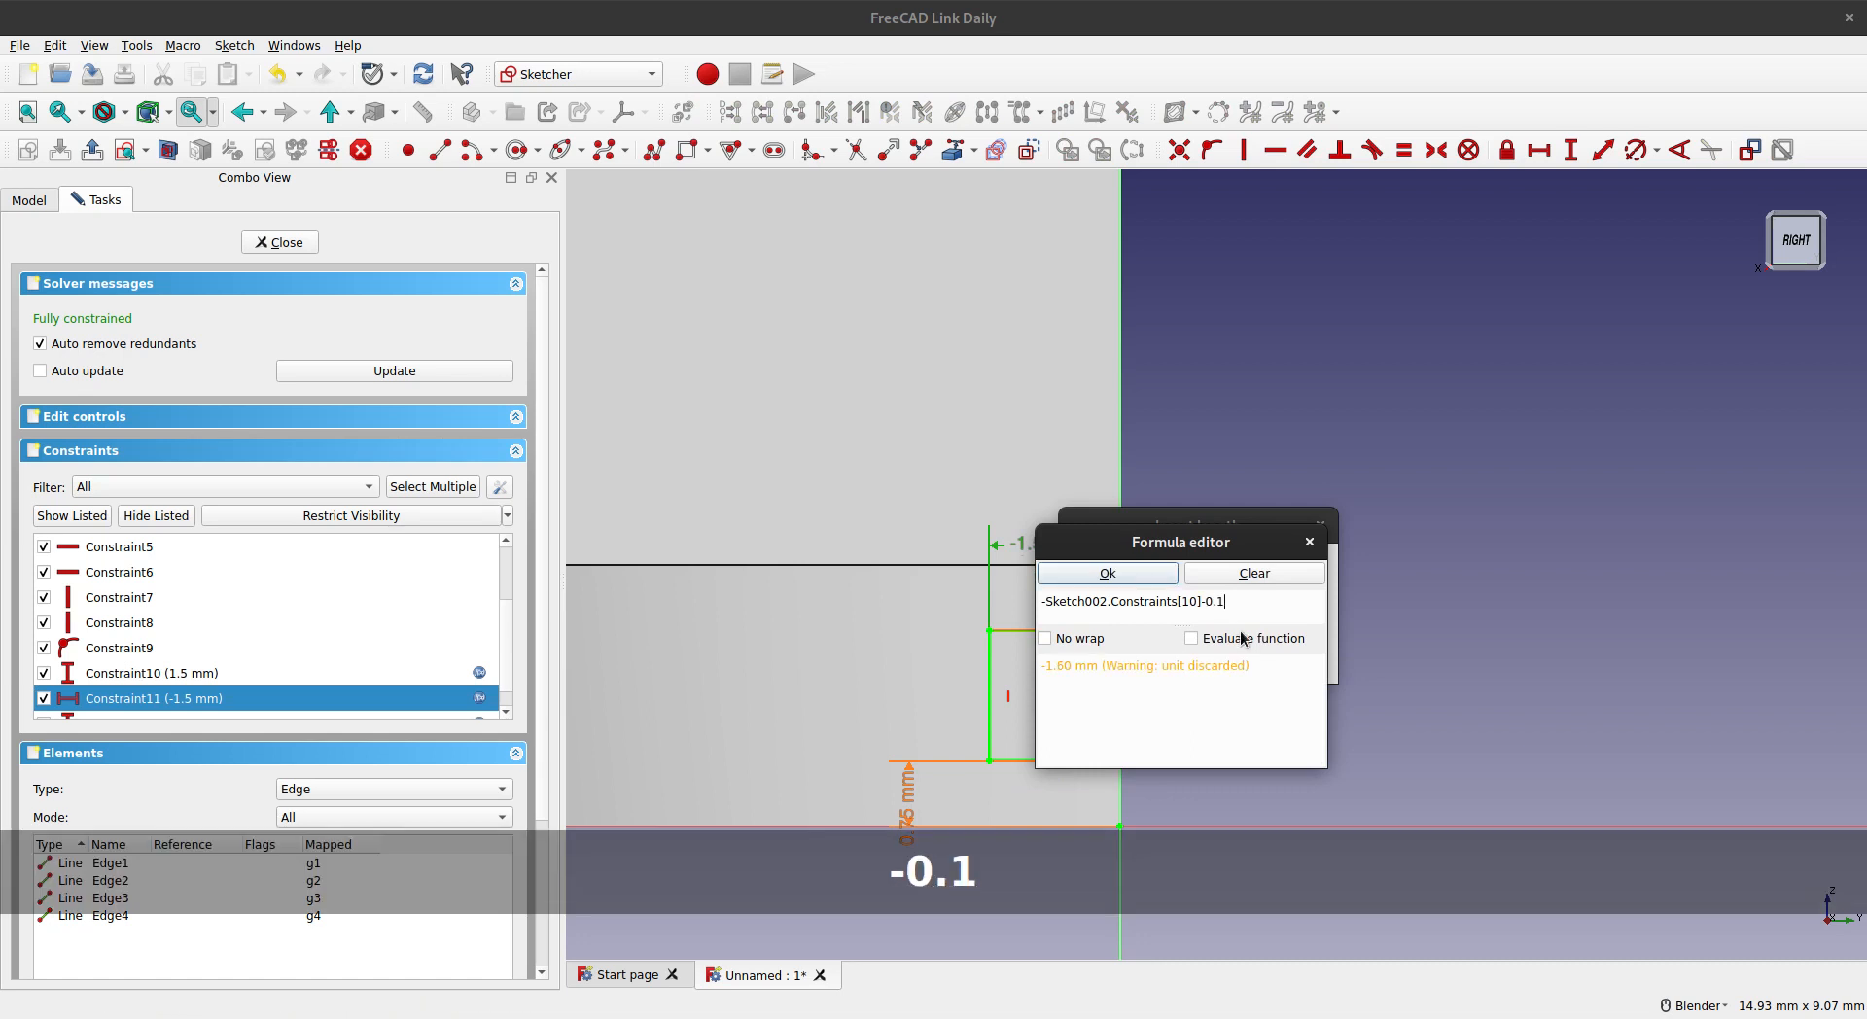
pyautogui.click(1147, 574)
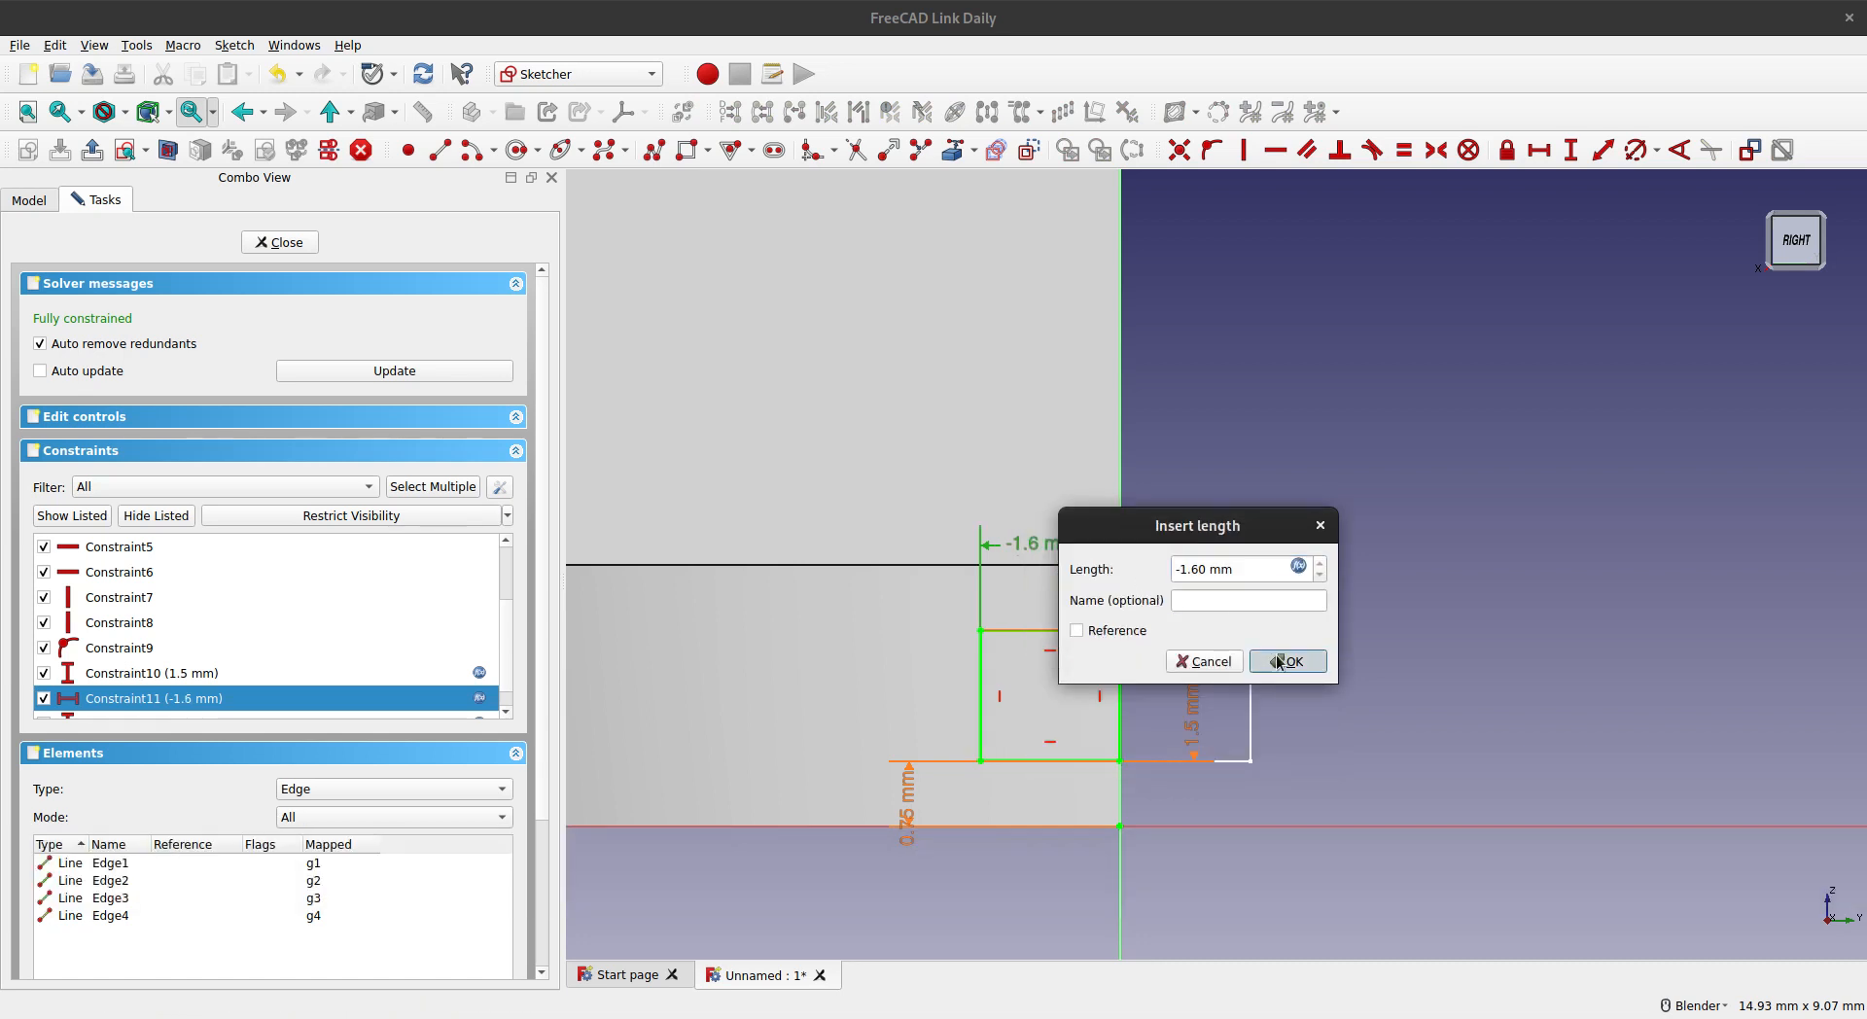
pyautogui.click(1274, 654)
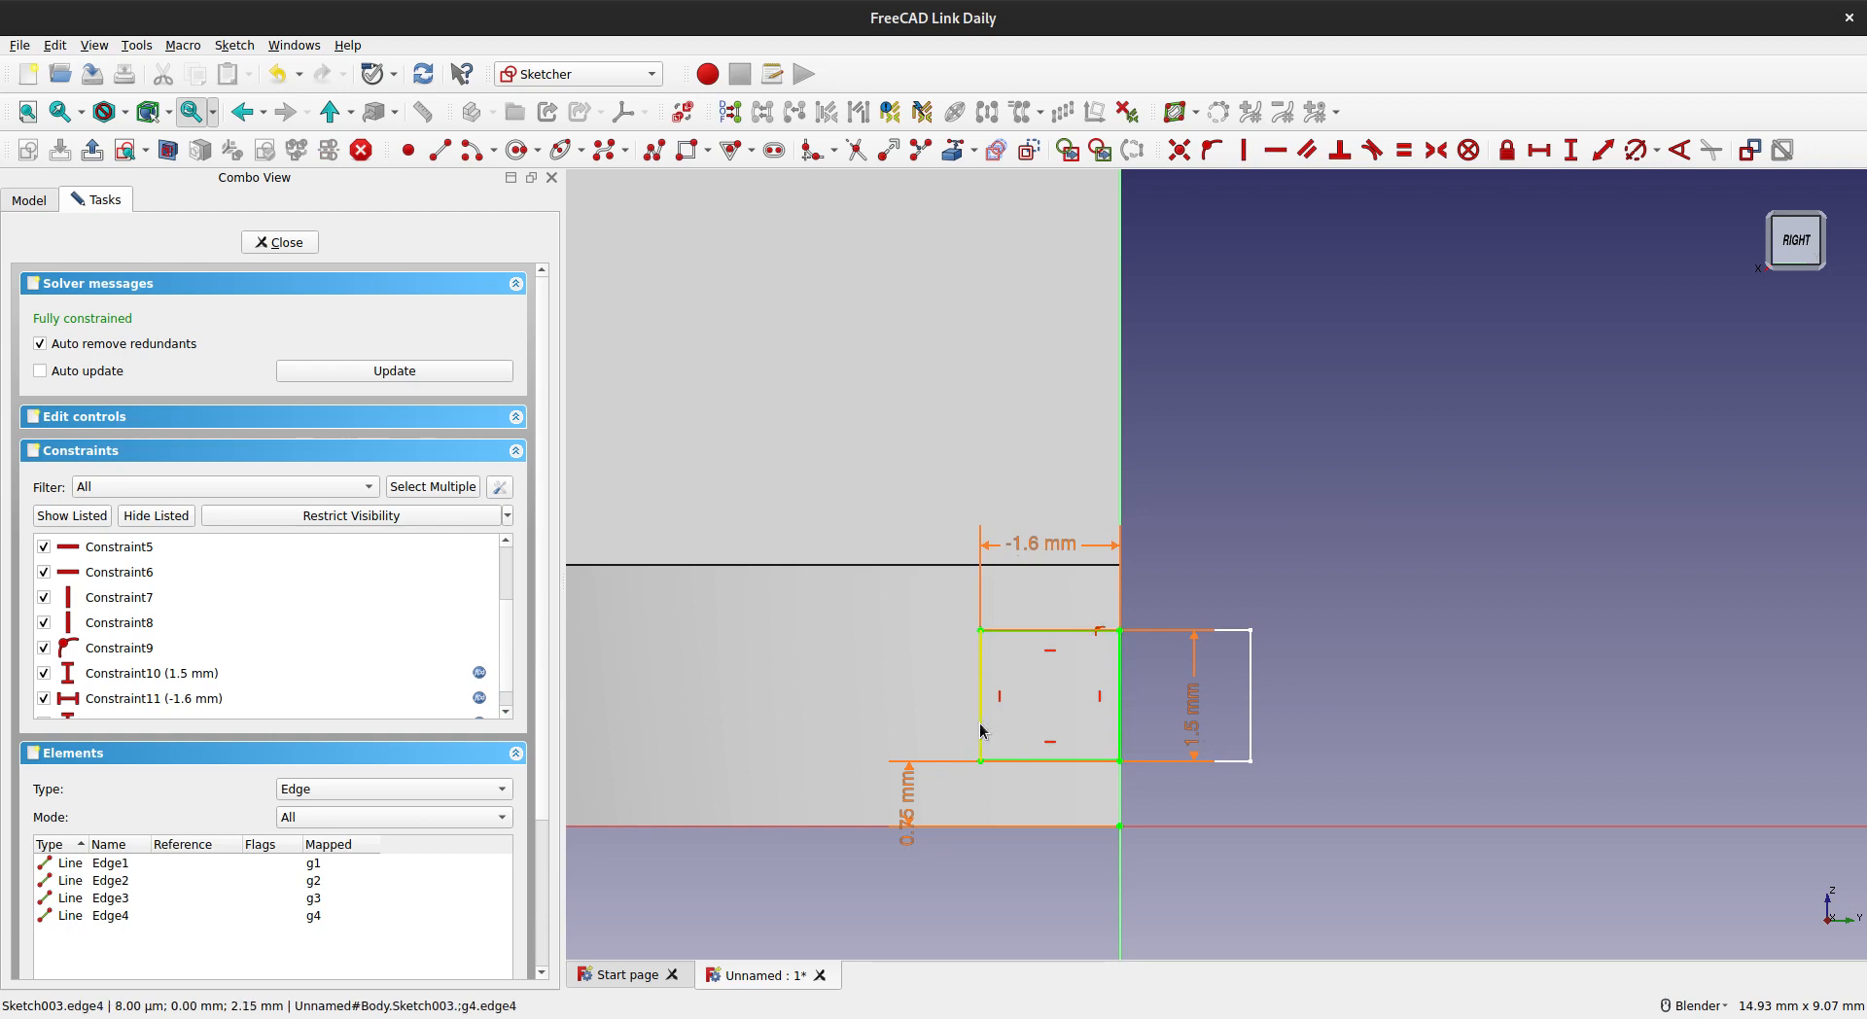
# - Add clearance to the profile's height by setting its formula to Sketch002.Constraints[9]+0.2
pyautogui.doubleClick(1195, 716)
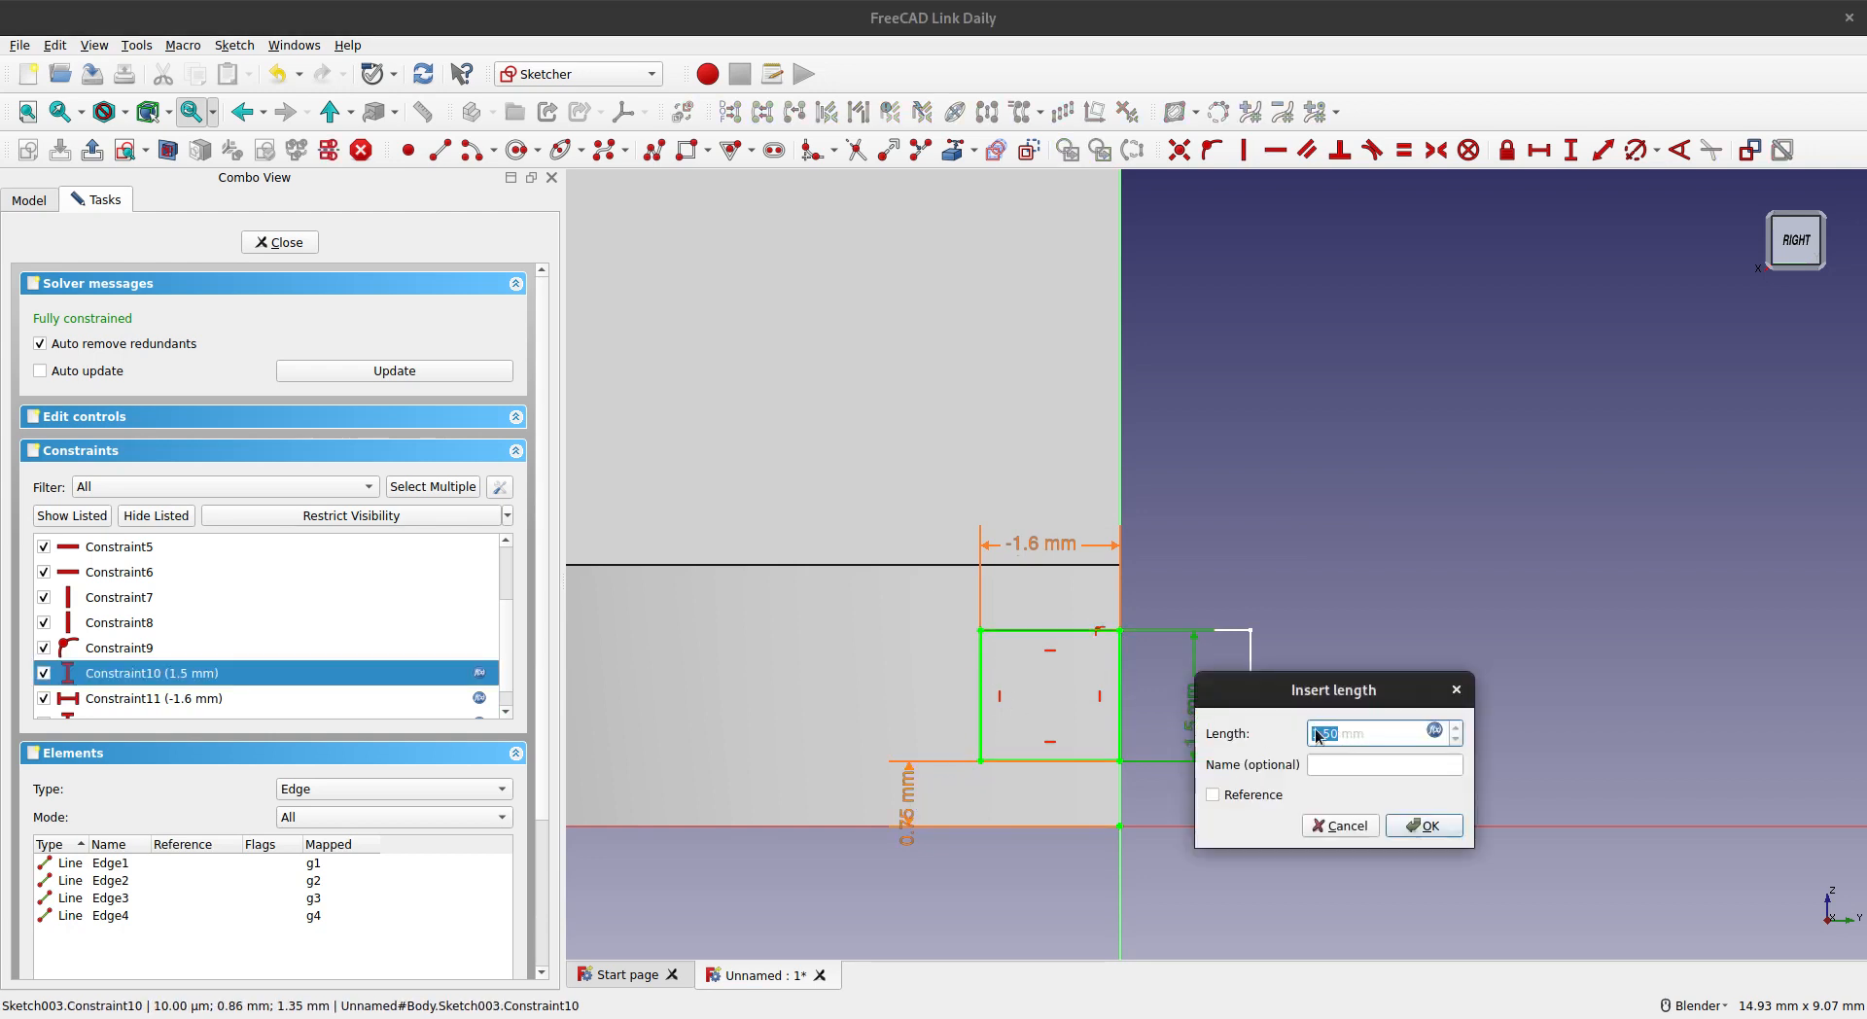
pyautogui.click(1328, 739)
pyautogui.click(1433, 731)
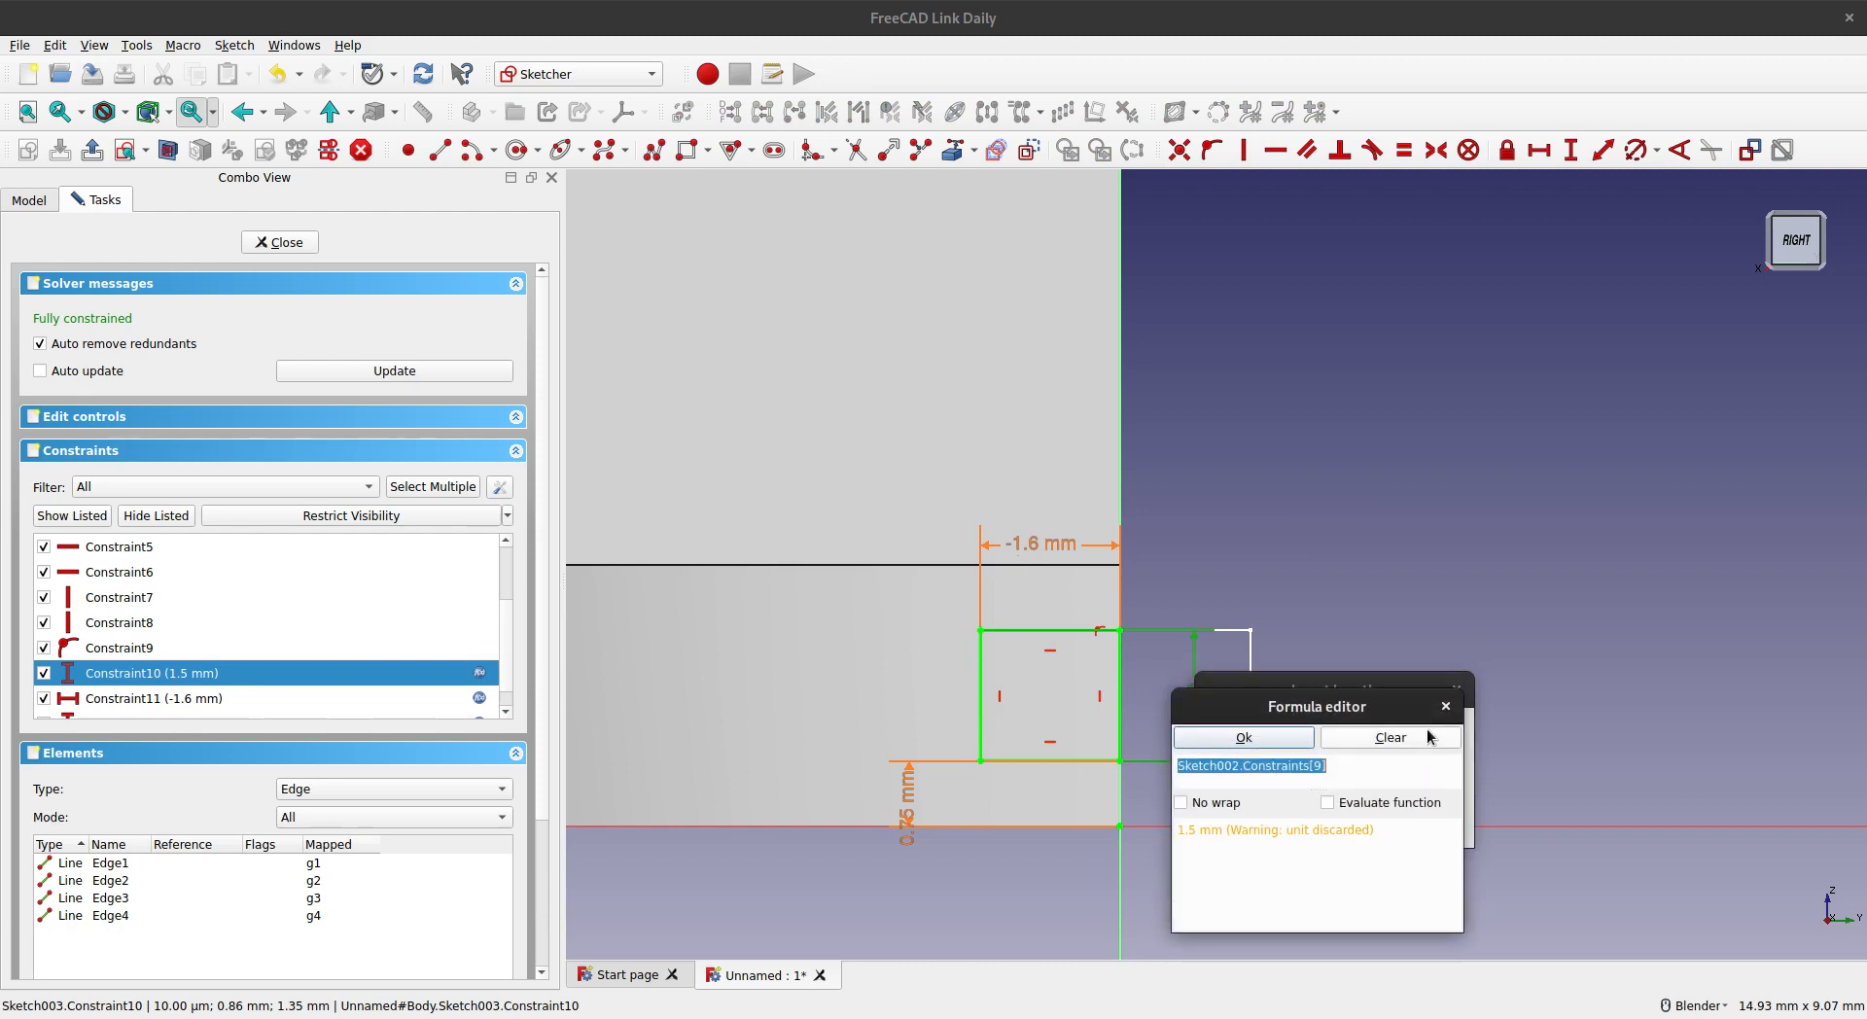
pyautogui.click(1362, 770)
pyautogui.write('+0.1')
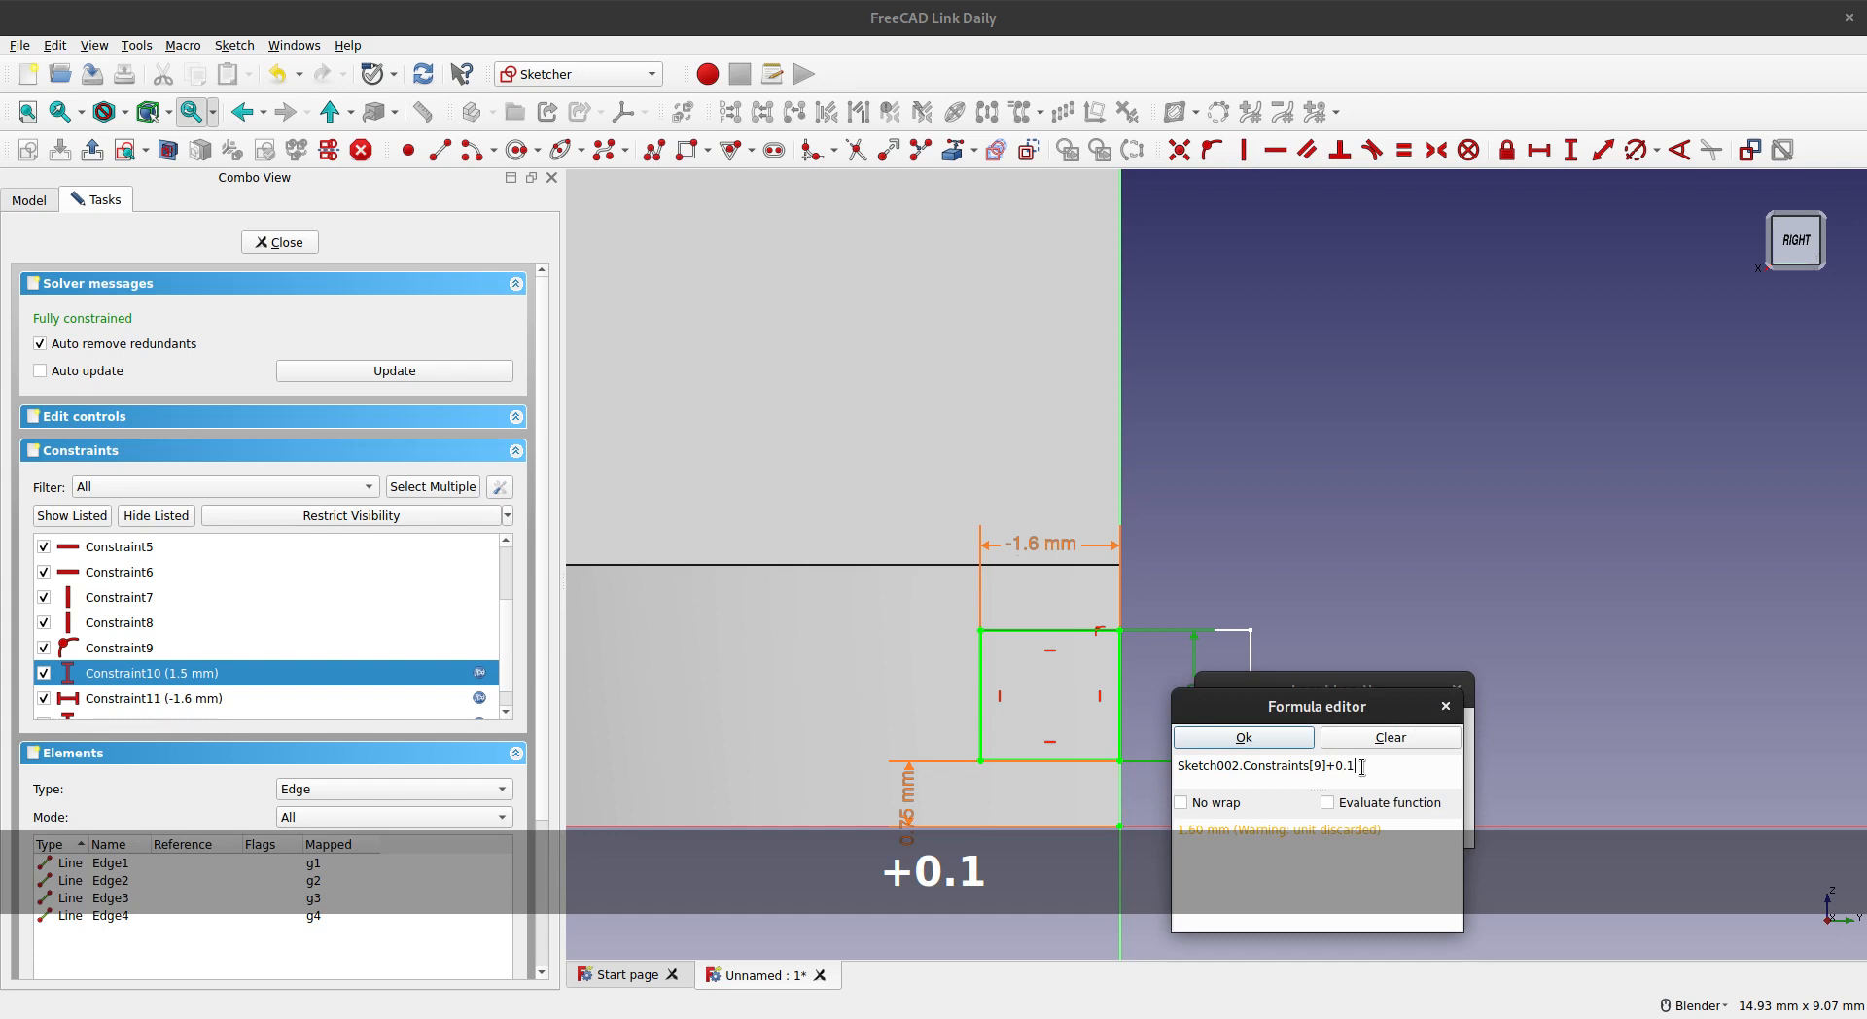
pyautogui.press('BackSpace')
pyautogui.write('2')
pyautogui.press('BackSpace')
pyautogui.write('1')
pyautogui.press('BackSpace')
pyautogui.write('2')
pyautogui.press('Return')
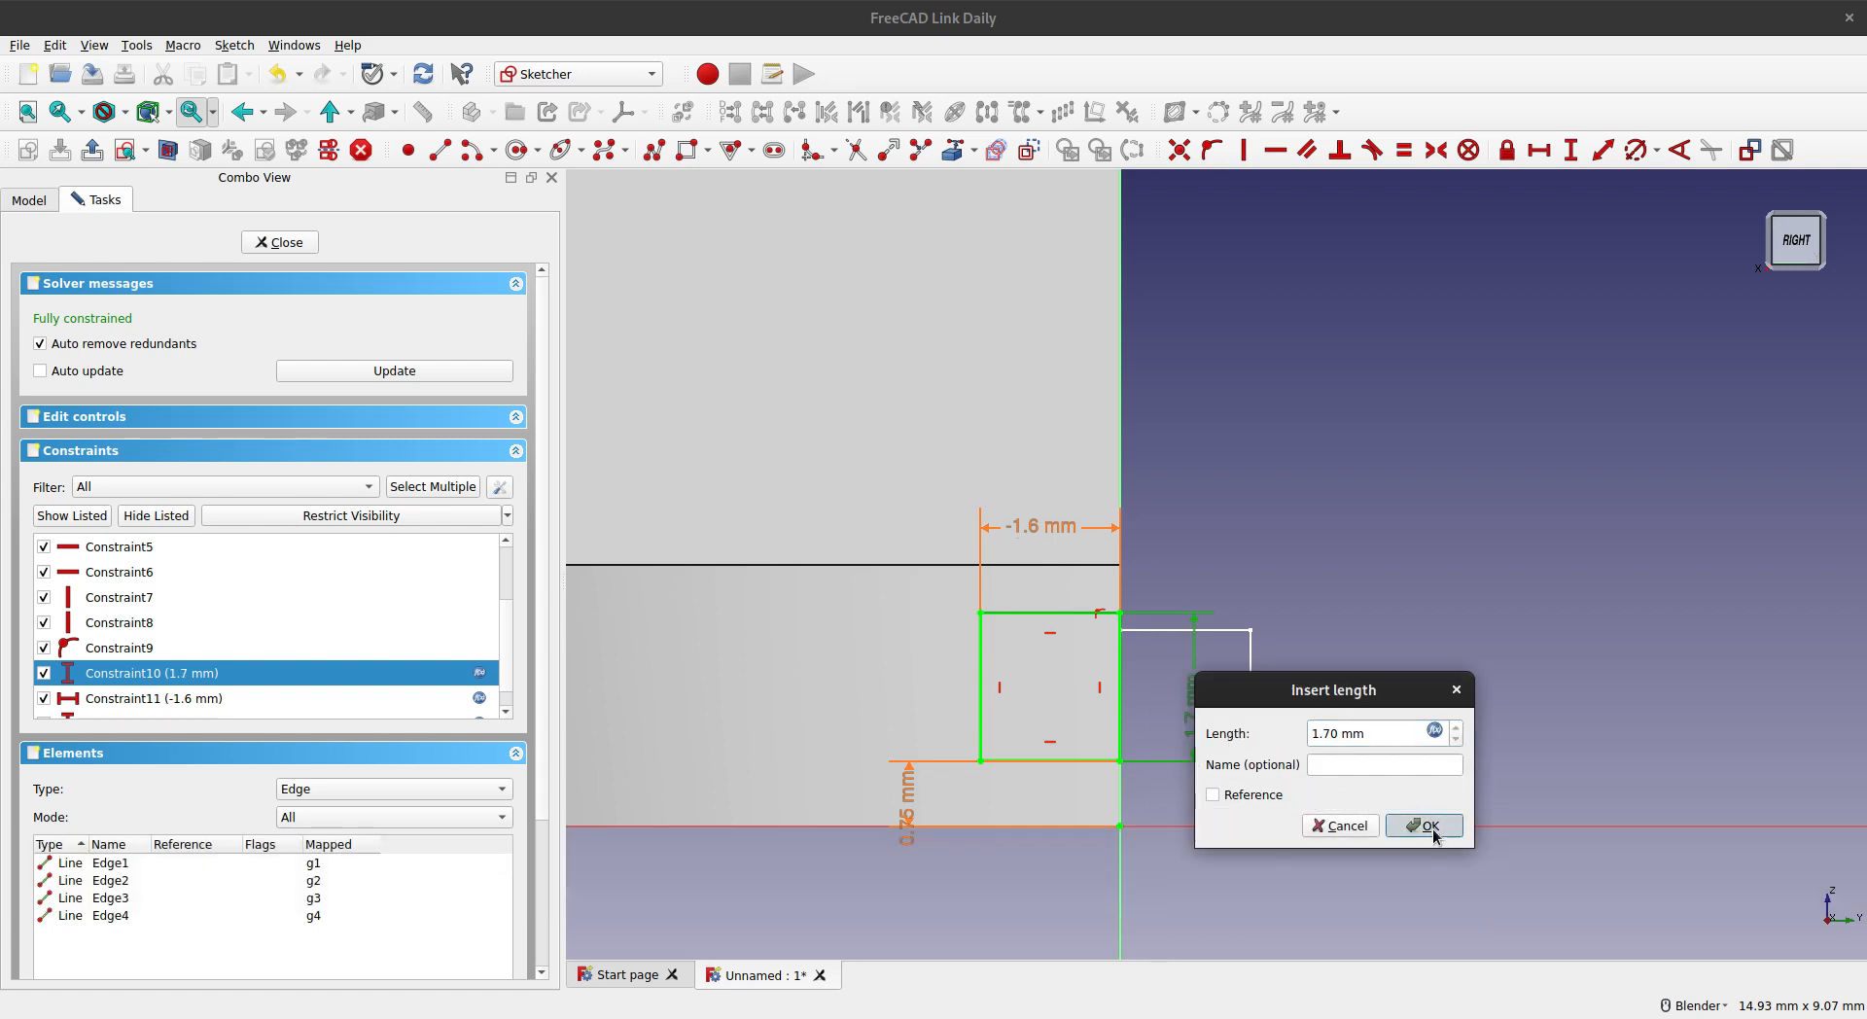
pyautogui.click(1426, 827)
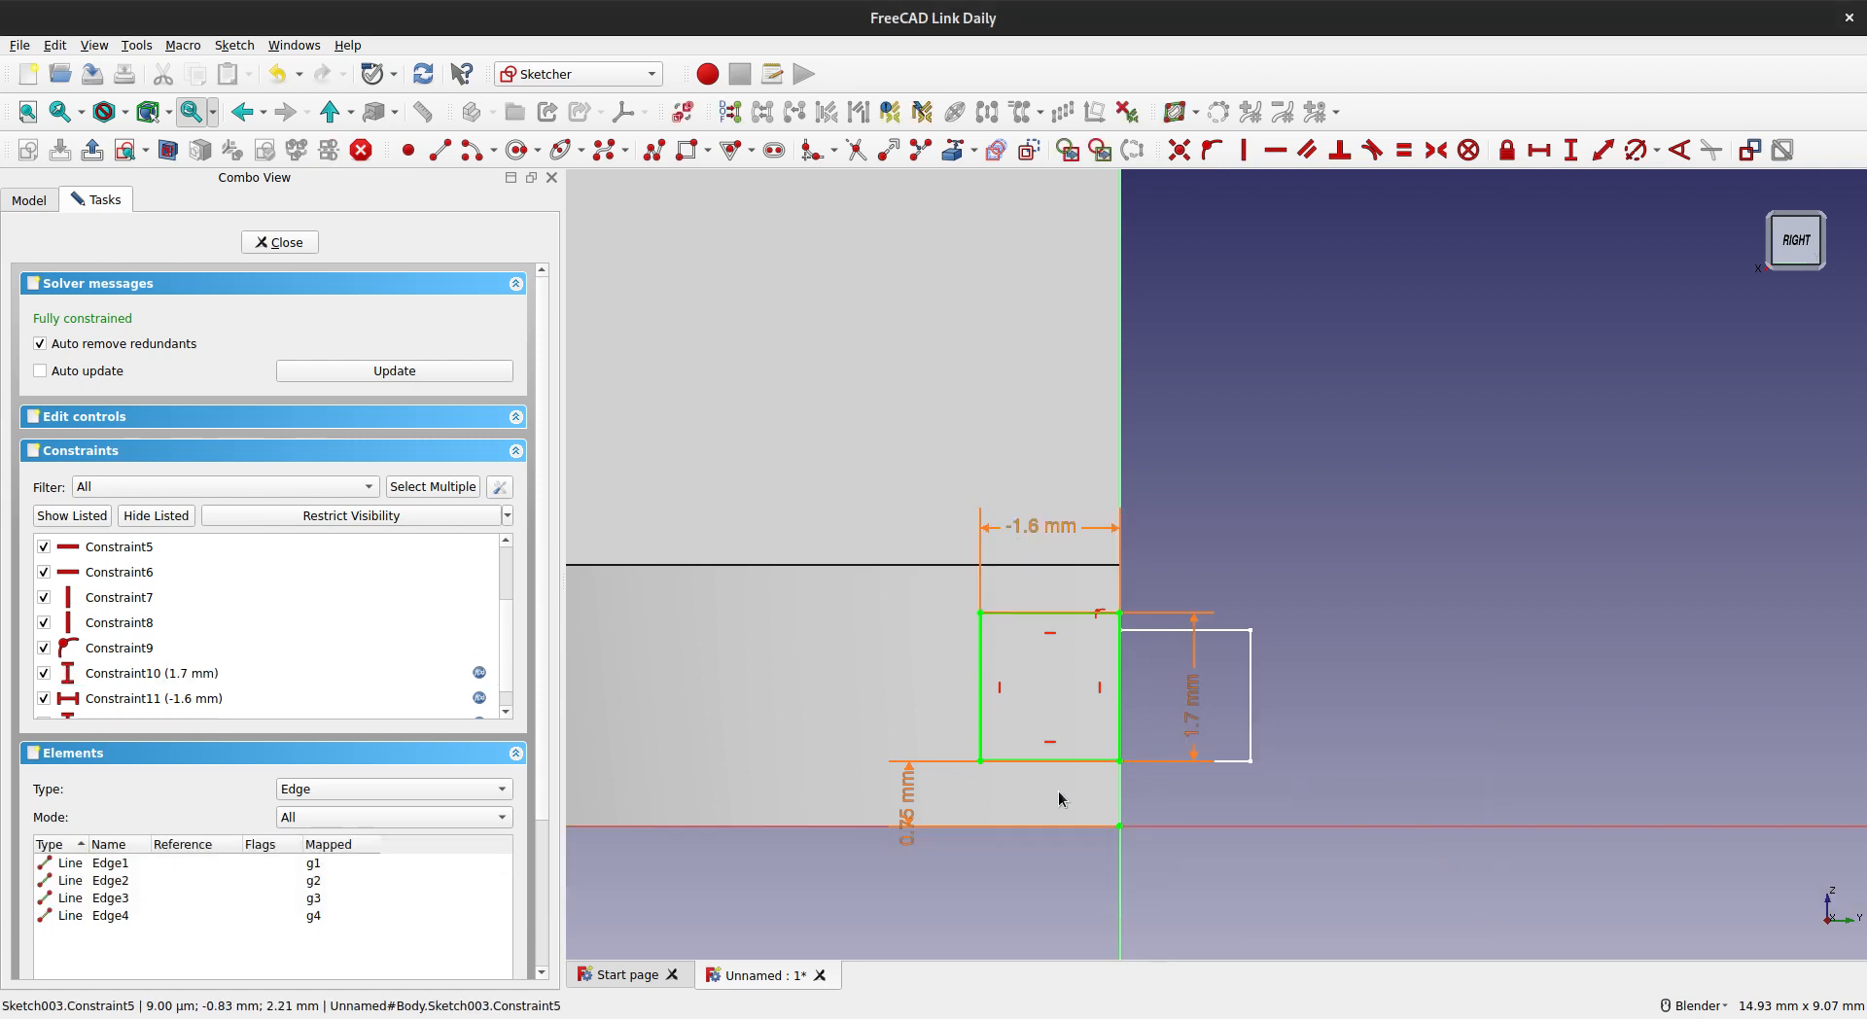
# - Set the profile's vertical offset from the origin to Sketch002.Constraints[11]-0.1 and close the sketch
pyautogui.doubleClick(908, 815)
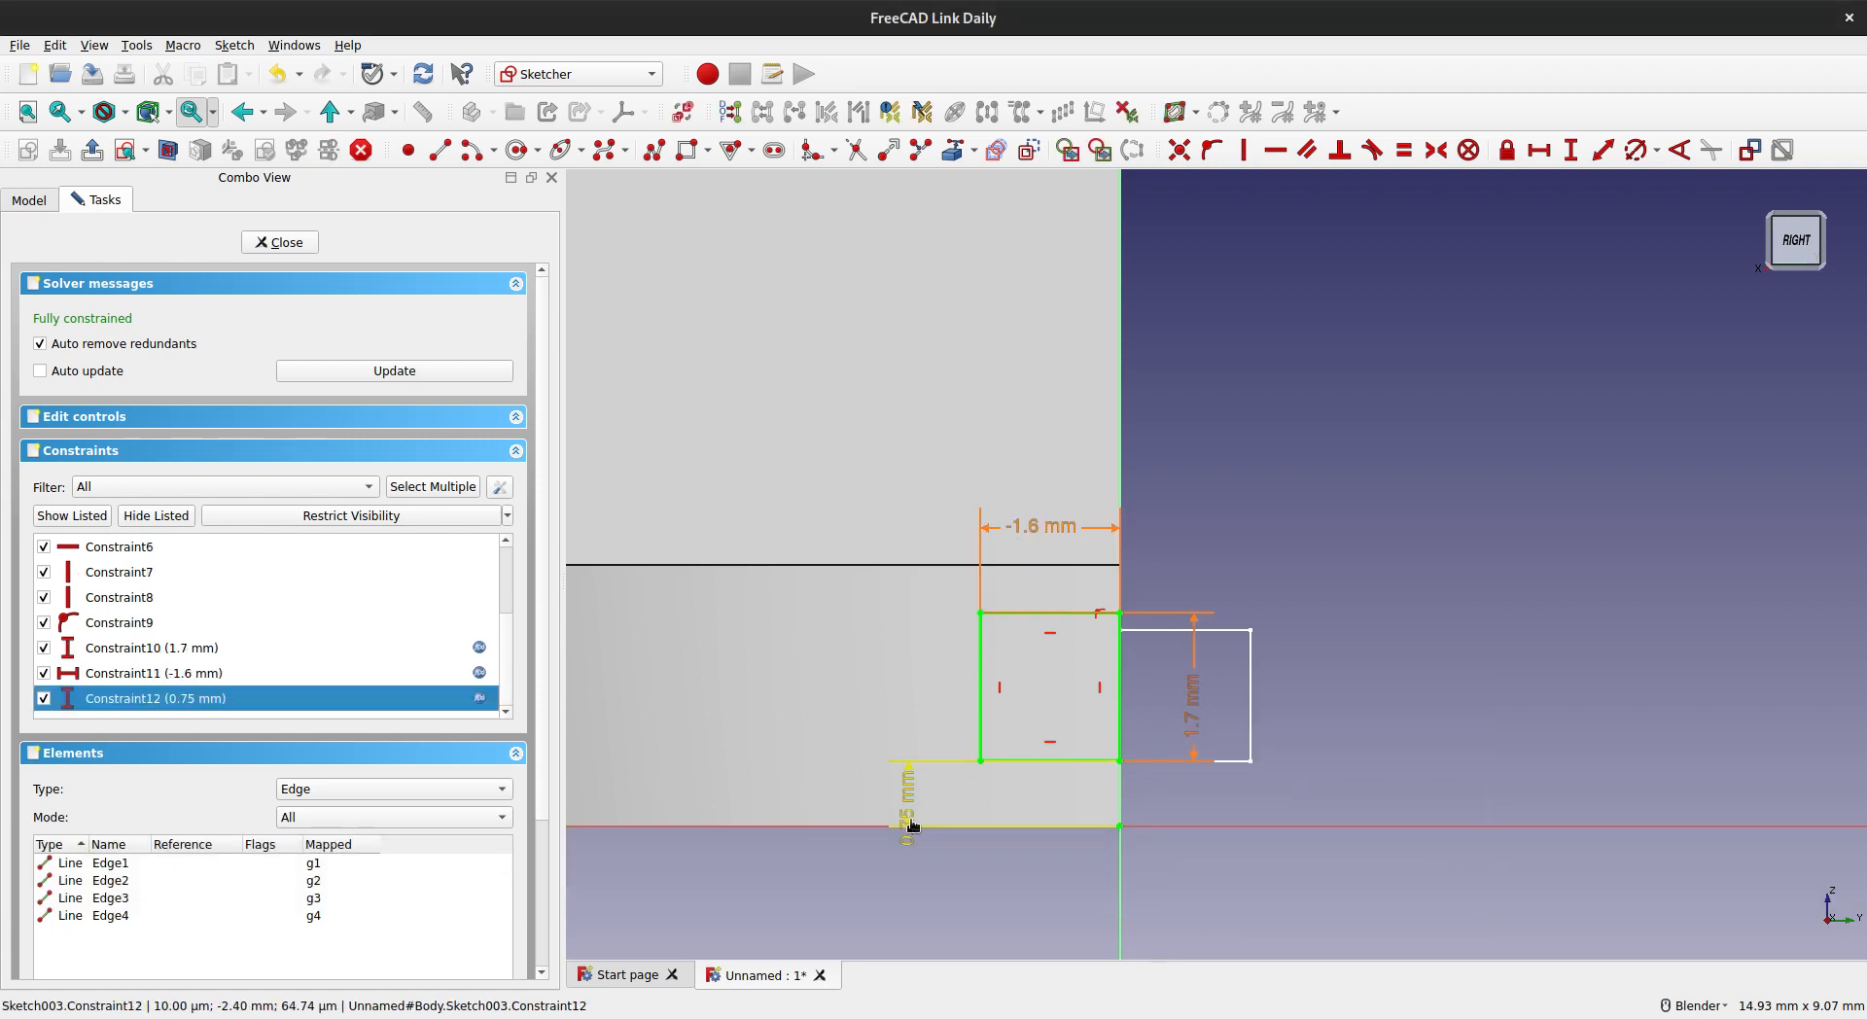
pyautogui.click(1144, 844)
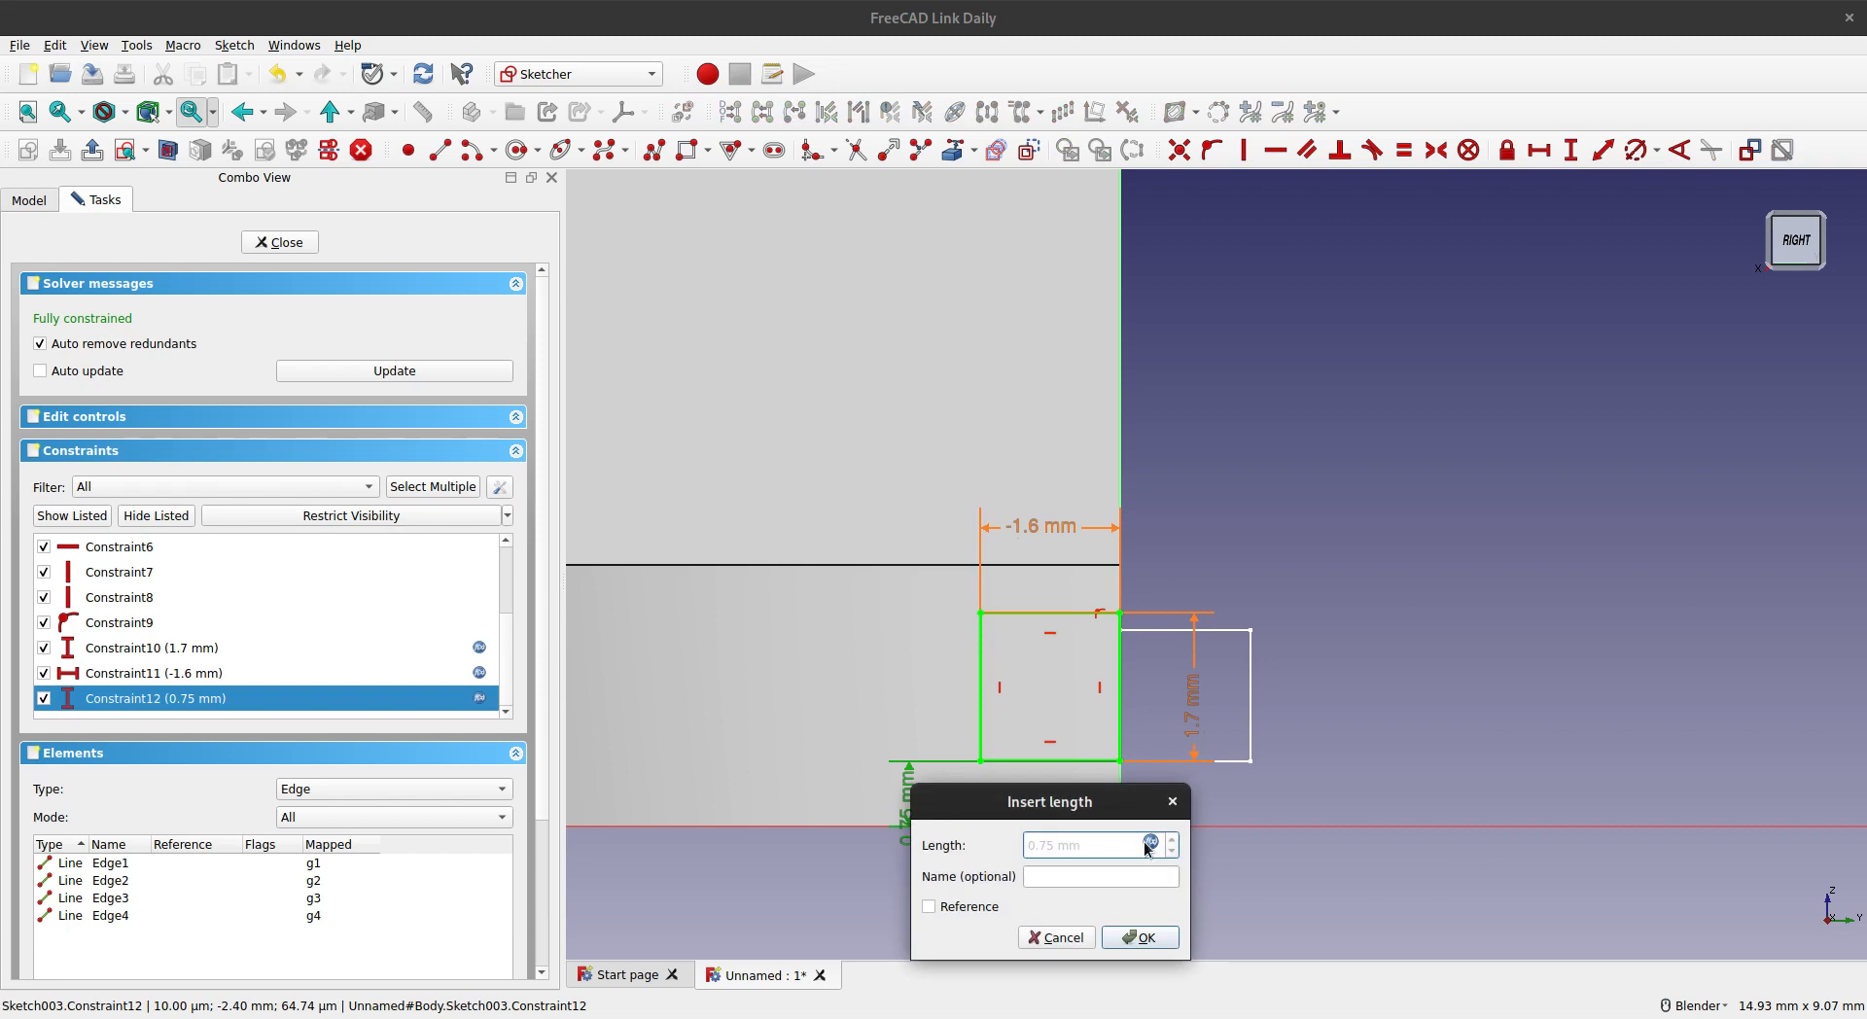
pyautogui.write('-0.1')
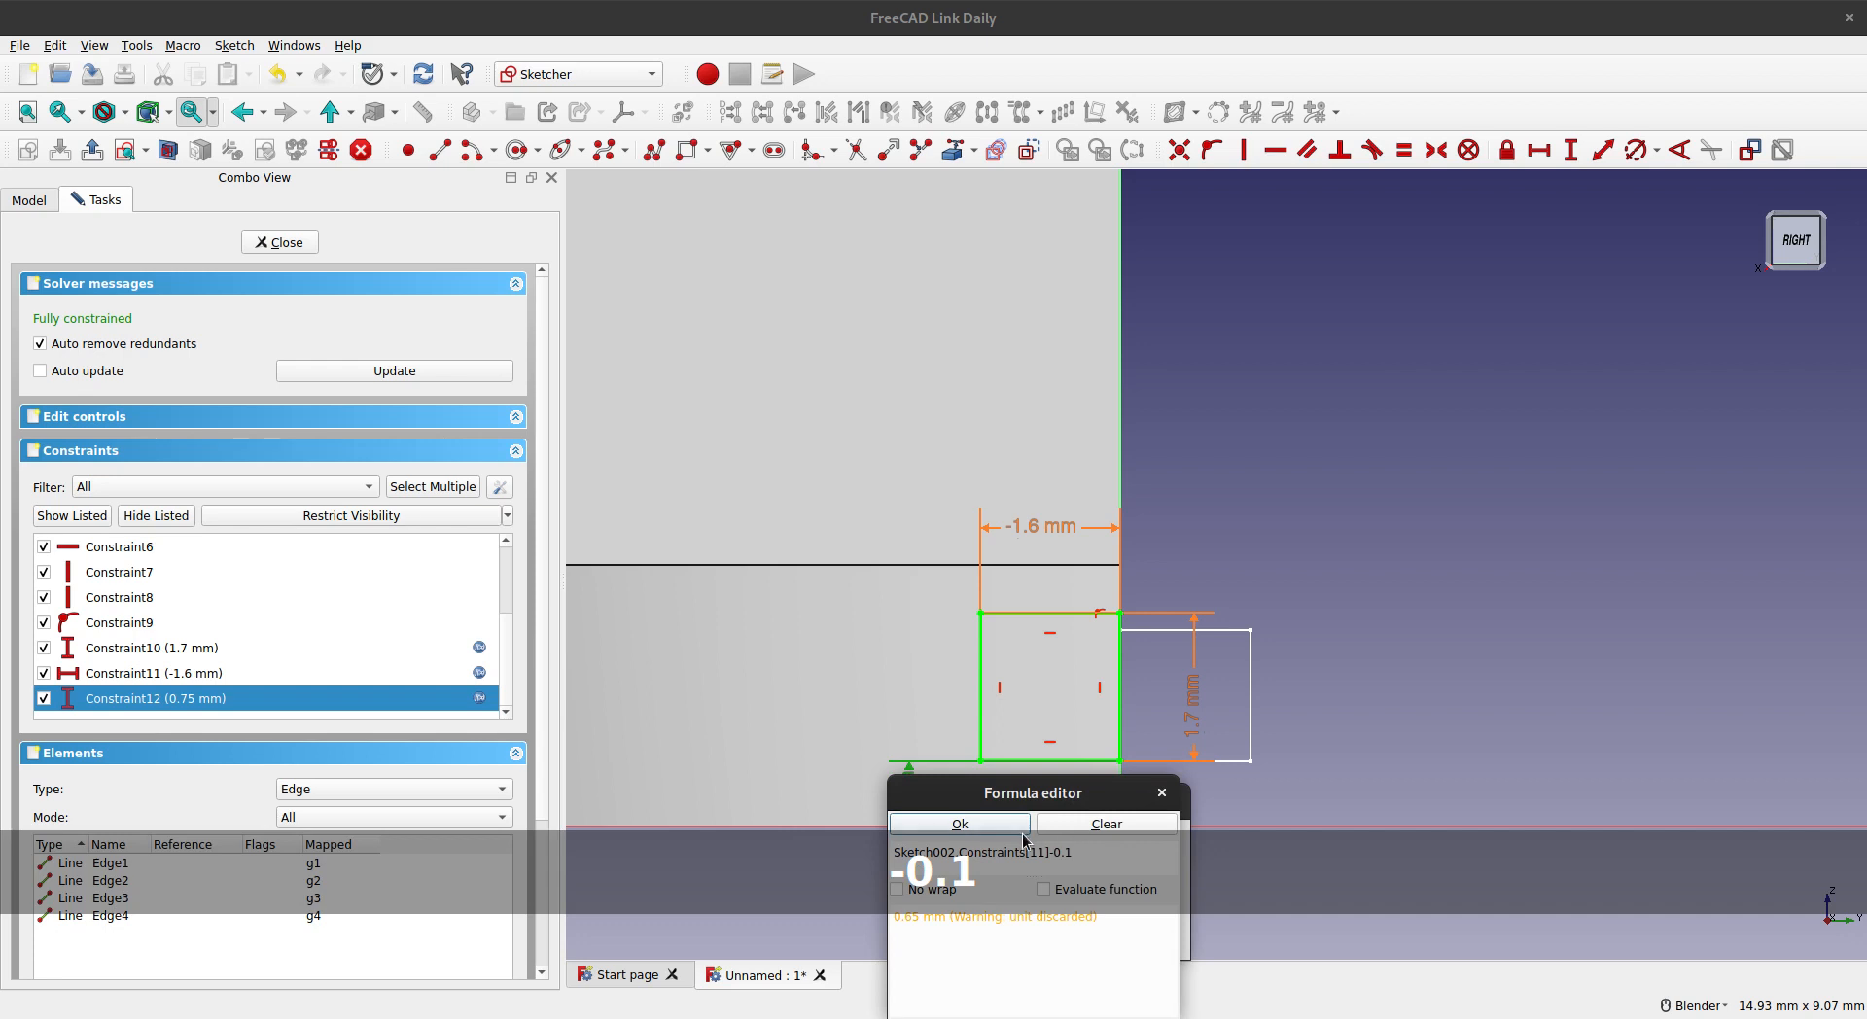
pyautogui.click(1023, 832)
pyautogui.click(1143, 939)
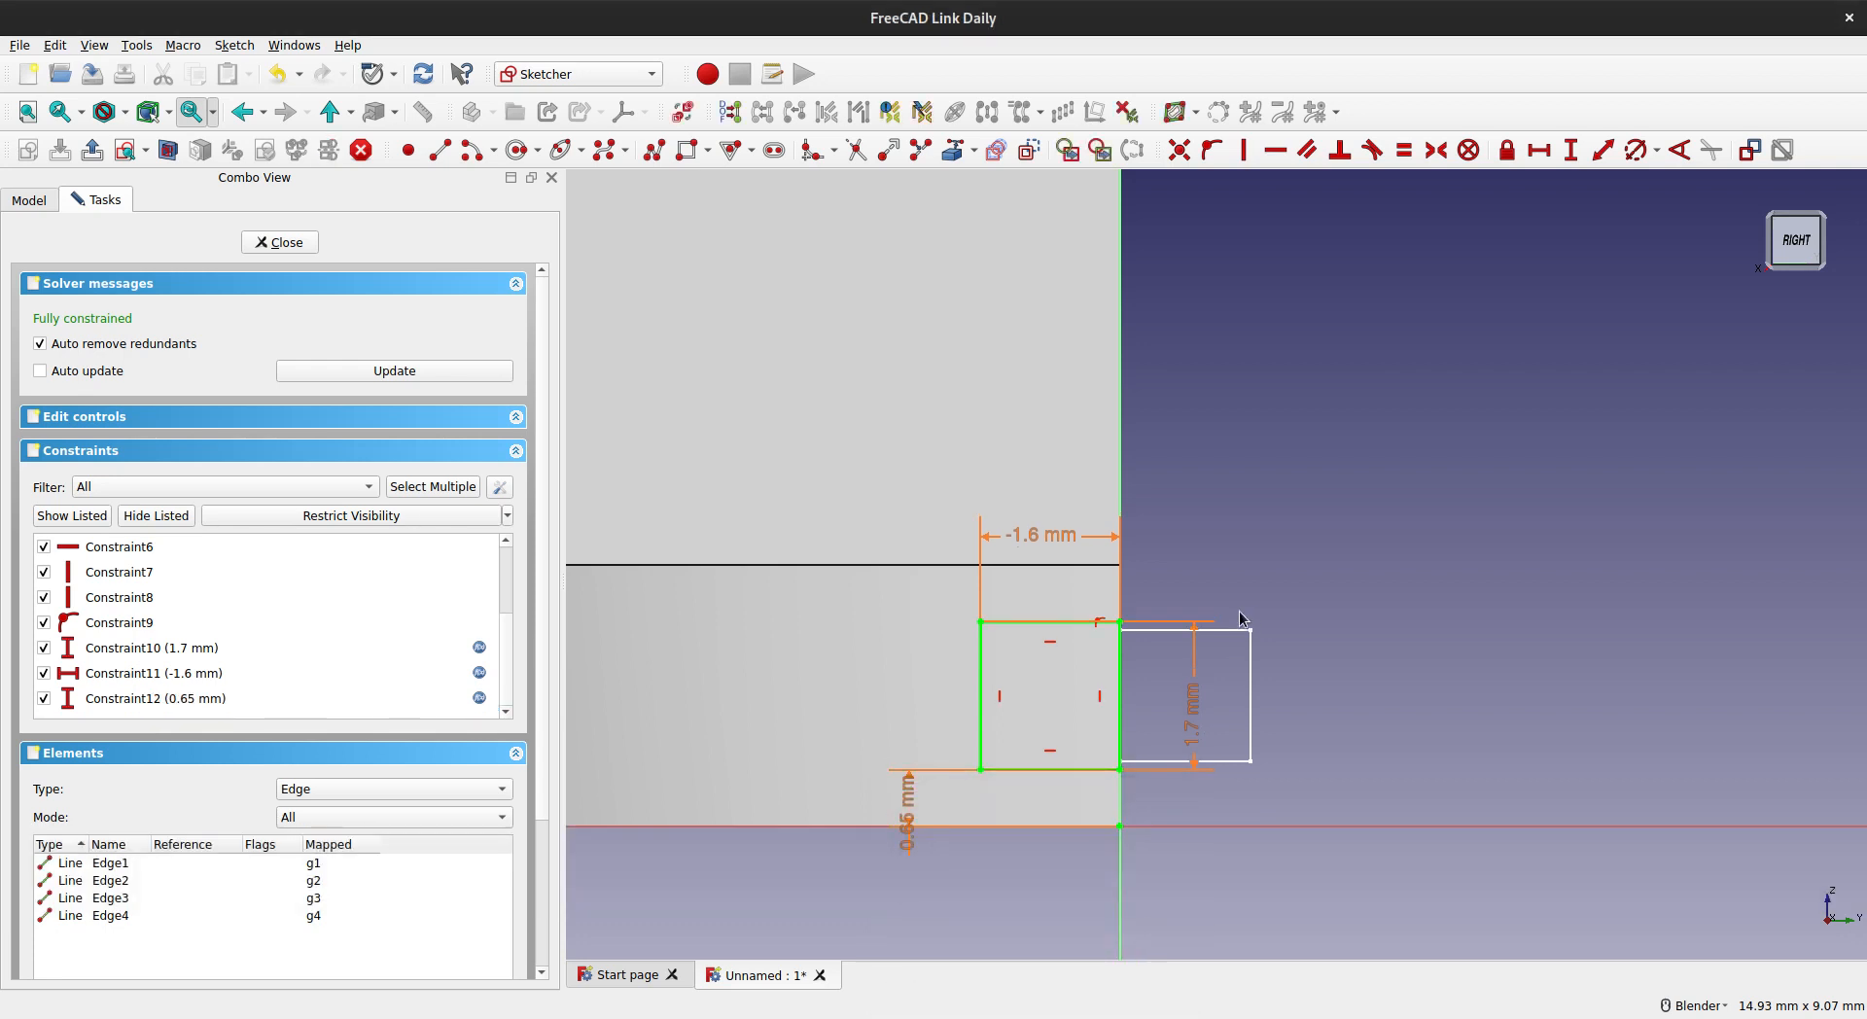
pyautogui.keyDown('shift'); pyautogui.moveTo(1089, 698); pyautogui.dragTo(1186, 626, button='middle'); pyautogui.keyUp('shift')
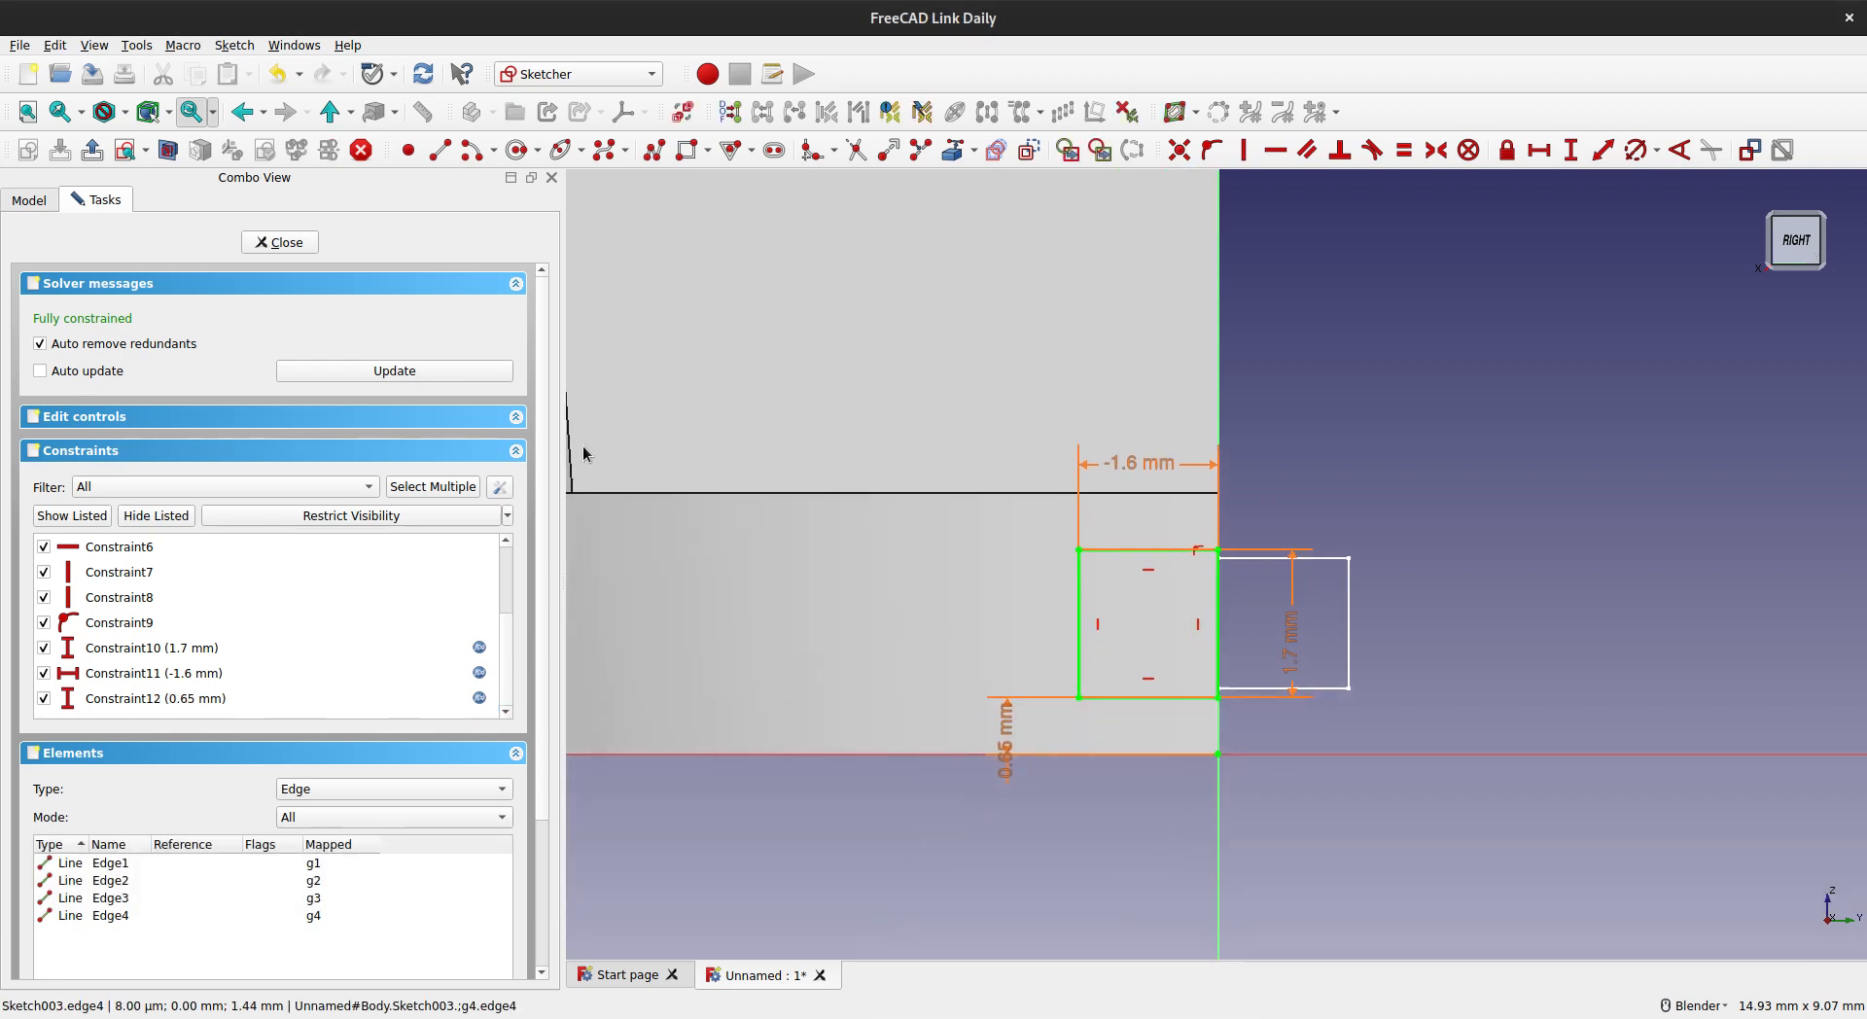
pyautogui.click(260, 243)
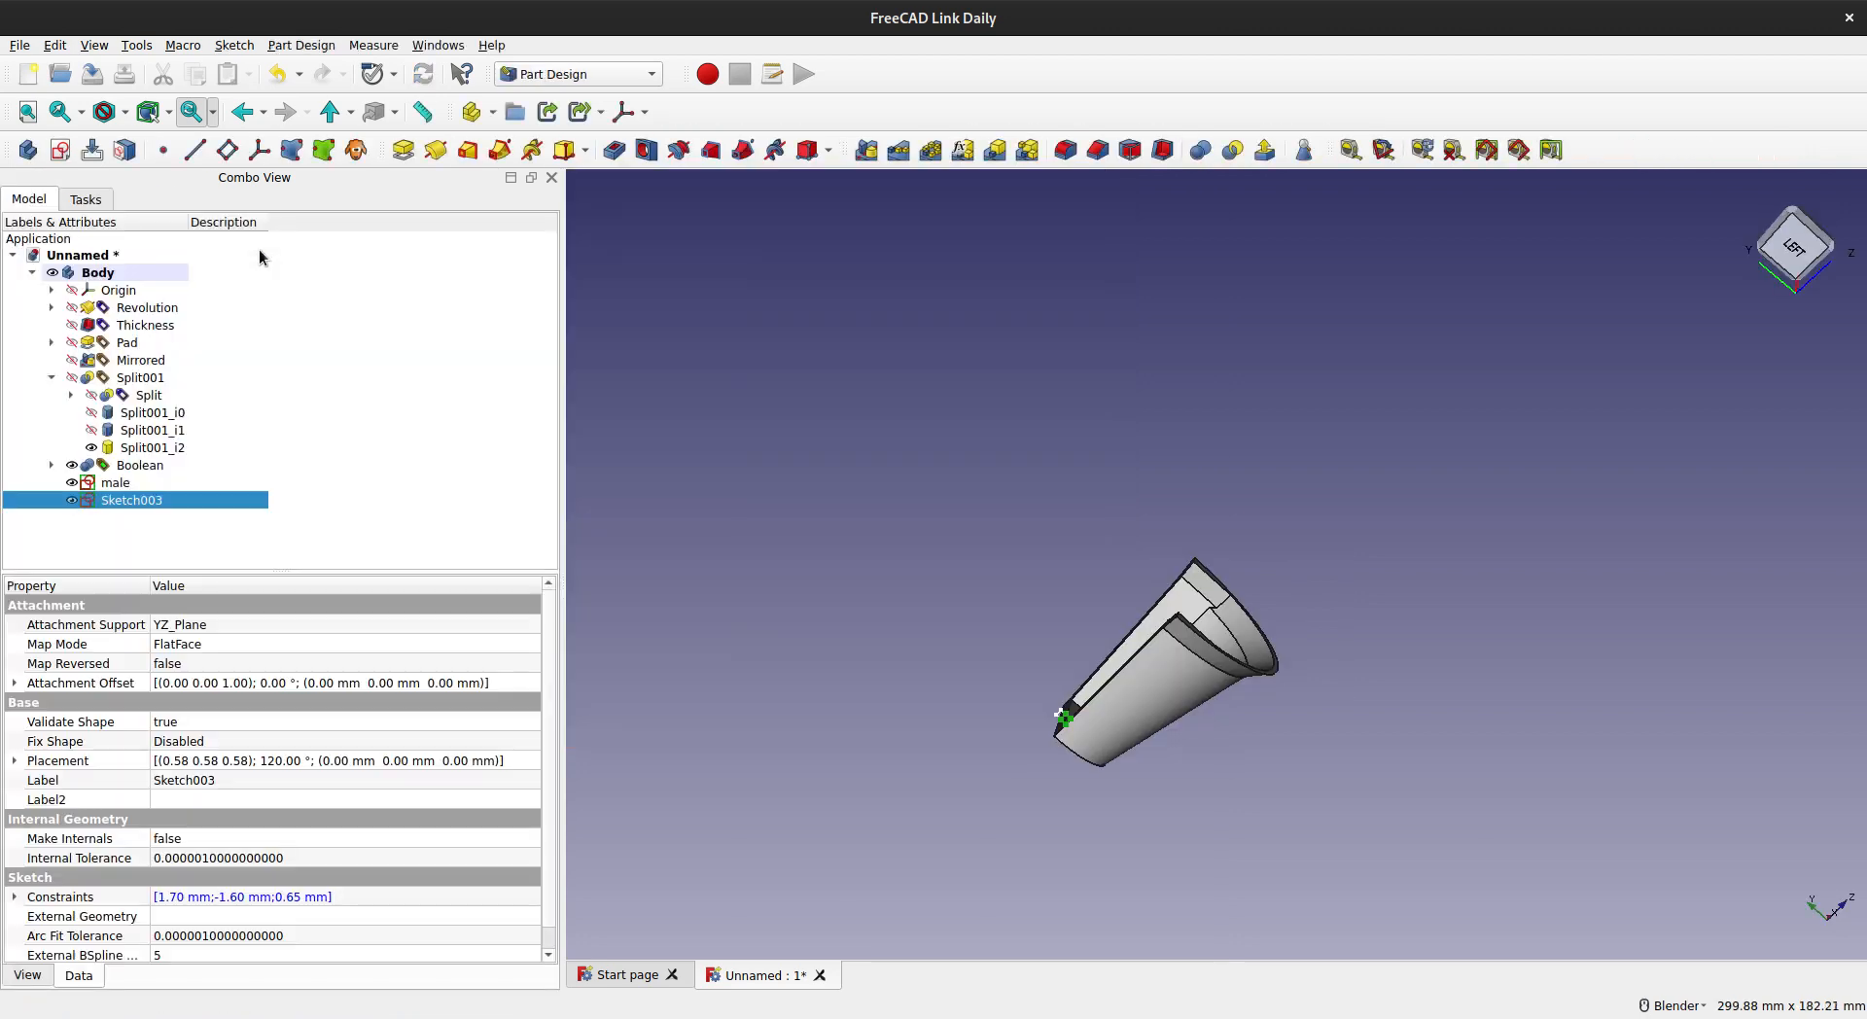
# - Rename the finished clearance sketch as female and clear the selection
pyautogui.moveTo(626, 584); pyautogui.dragTo(1060, 618, button='middle')
pyautogui.scroll(4, 1059, 614)
pyautogui.moveTo(1053, 704); pyautogui.dragTo(1148, 696, button='middle')
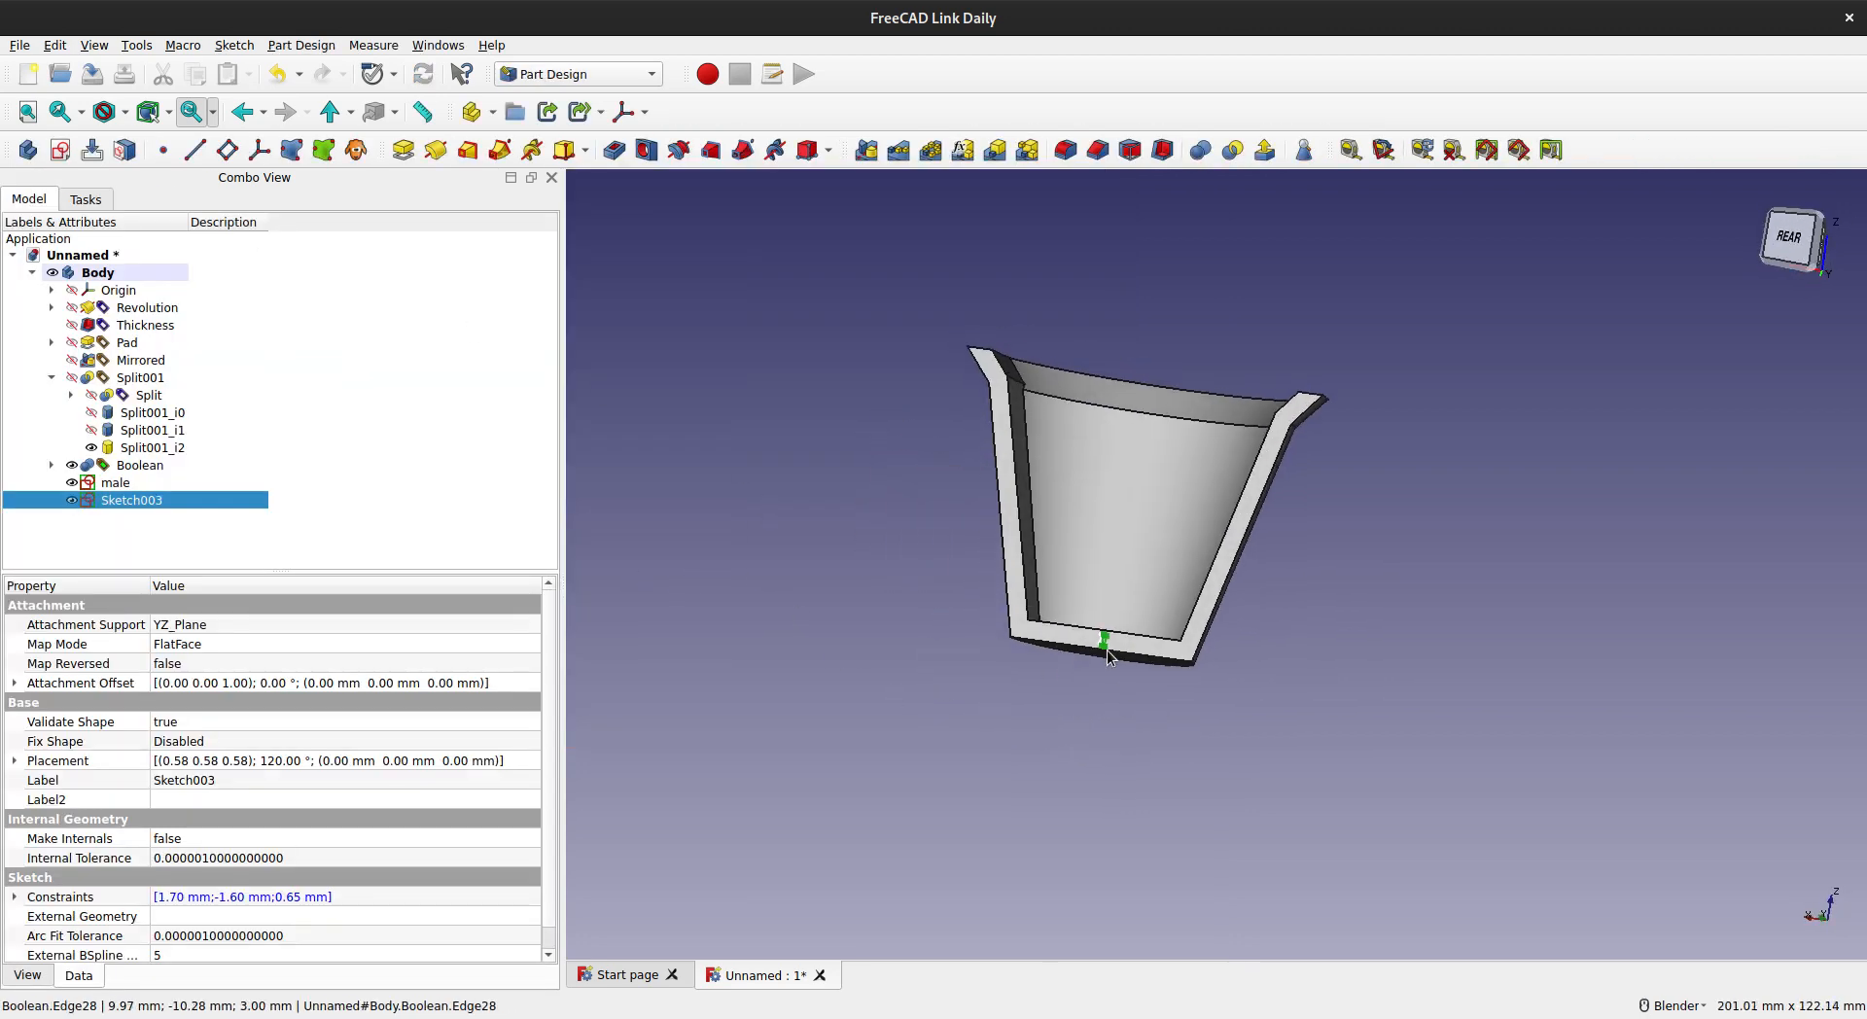
pyautogui.scroll(2, 1068, 661)
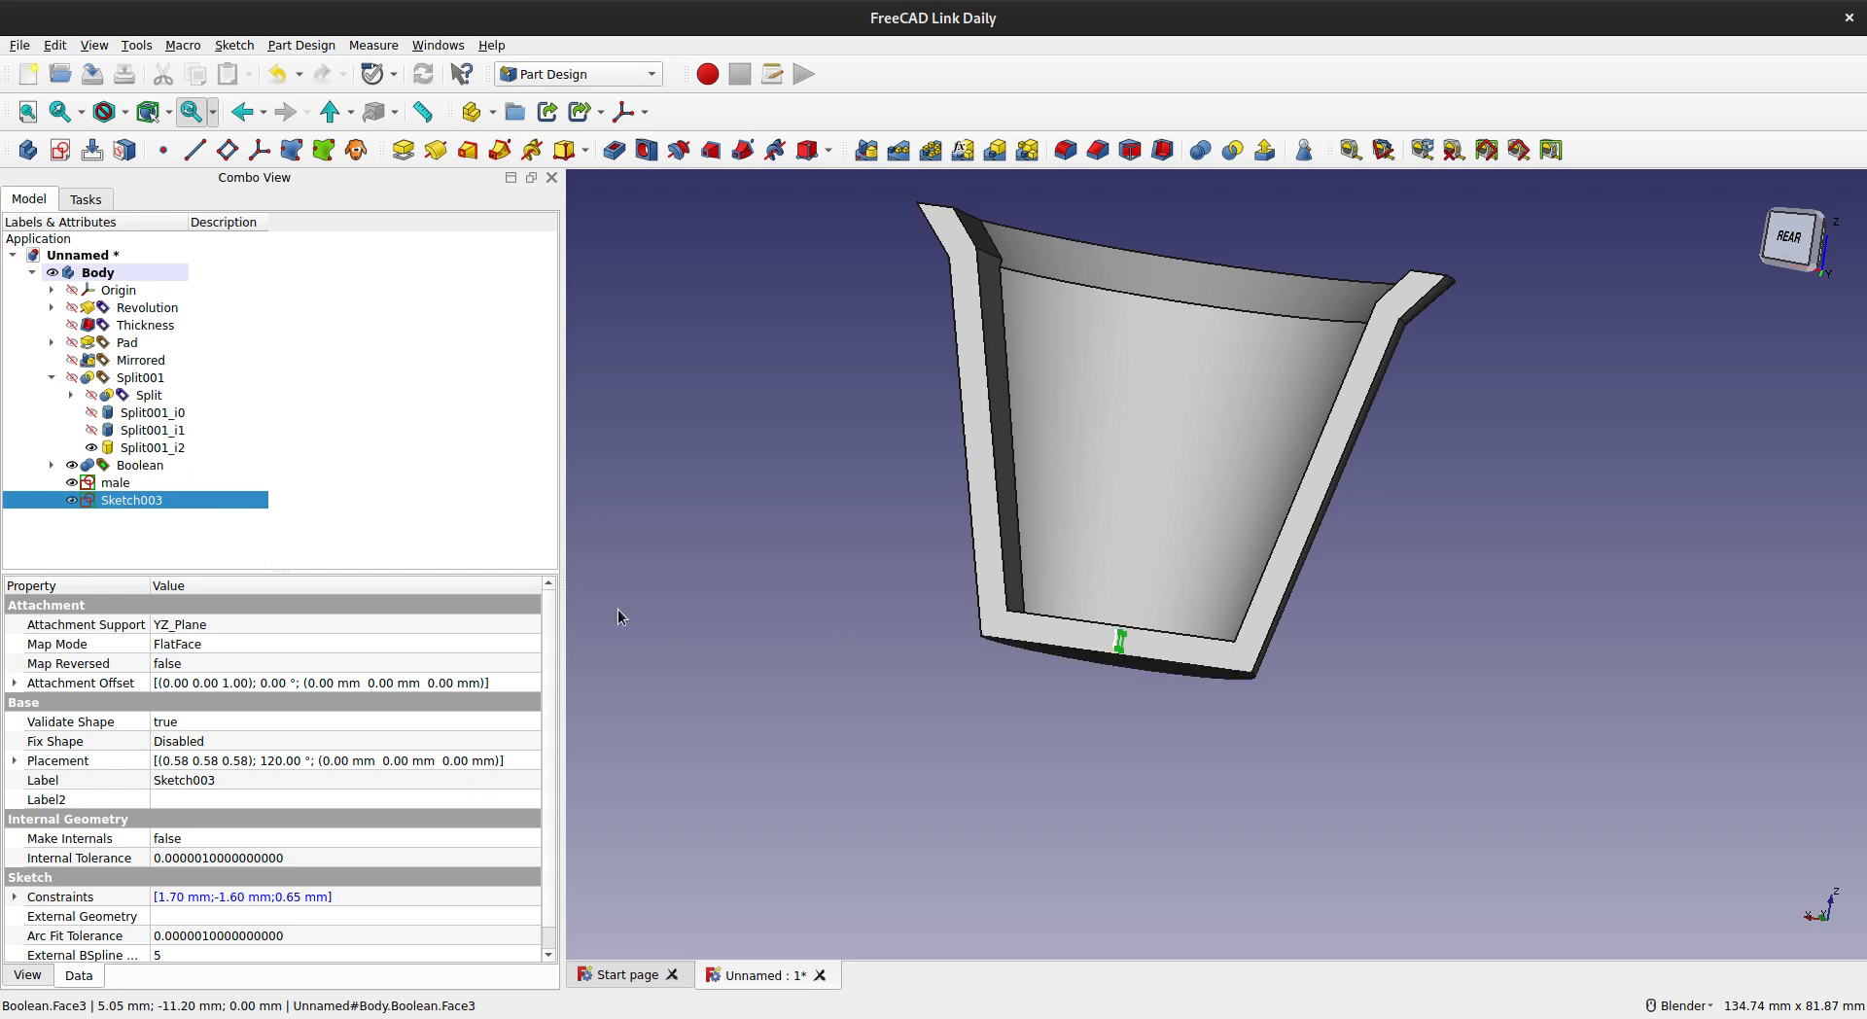
pyautogui.rightClick(129, 506)
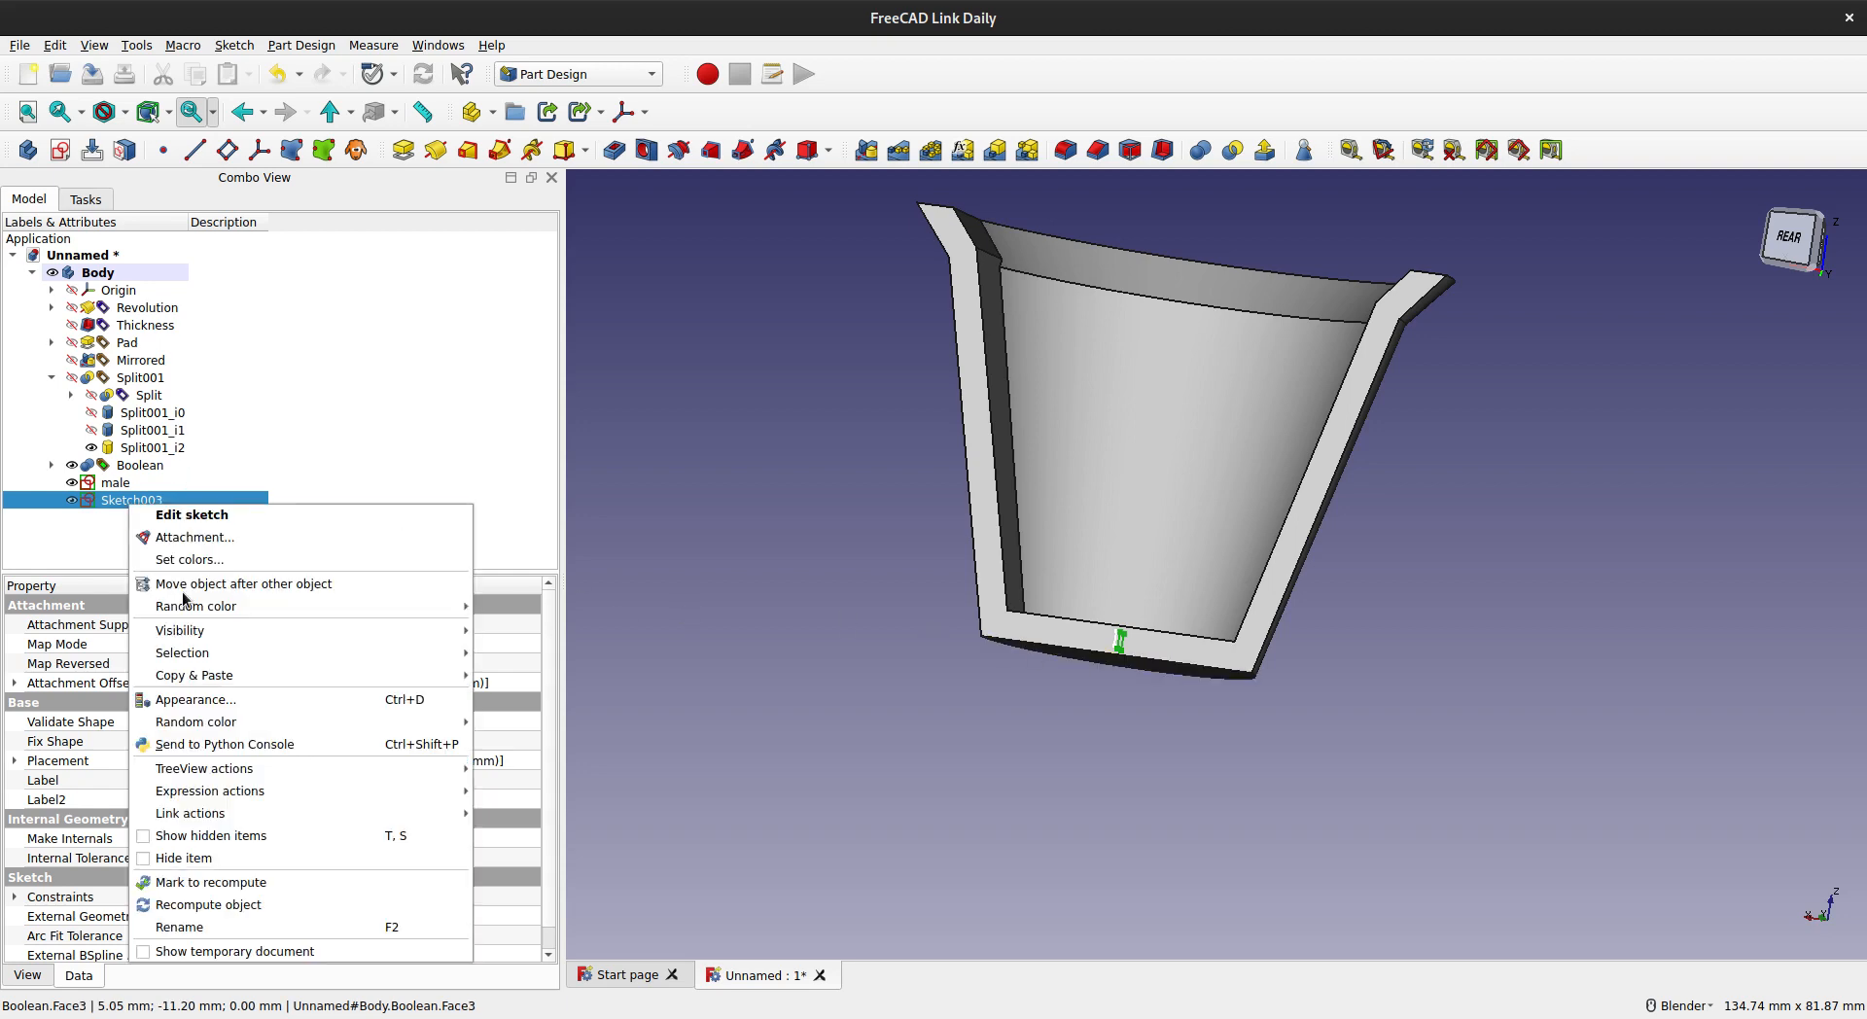
pyautogui.click(230, 924)
pyautogui.write('female')
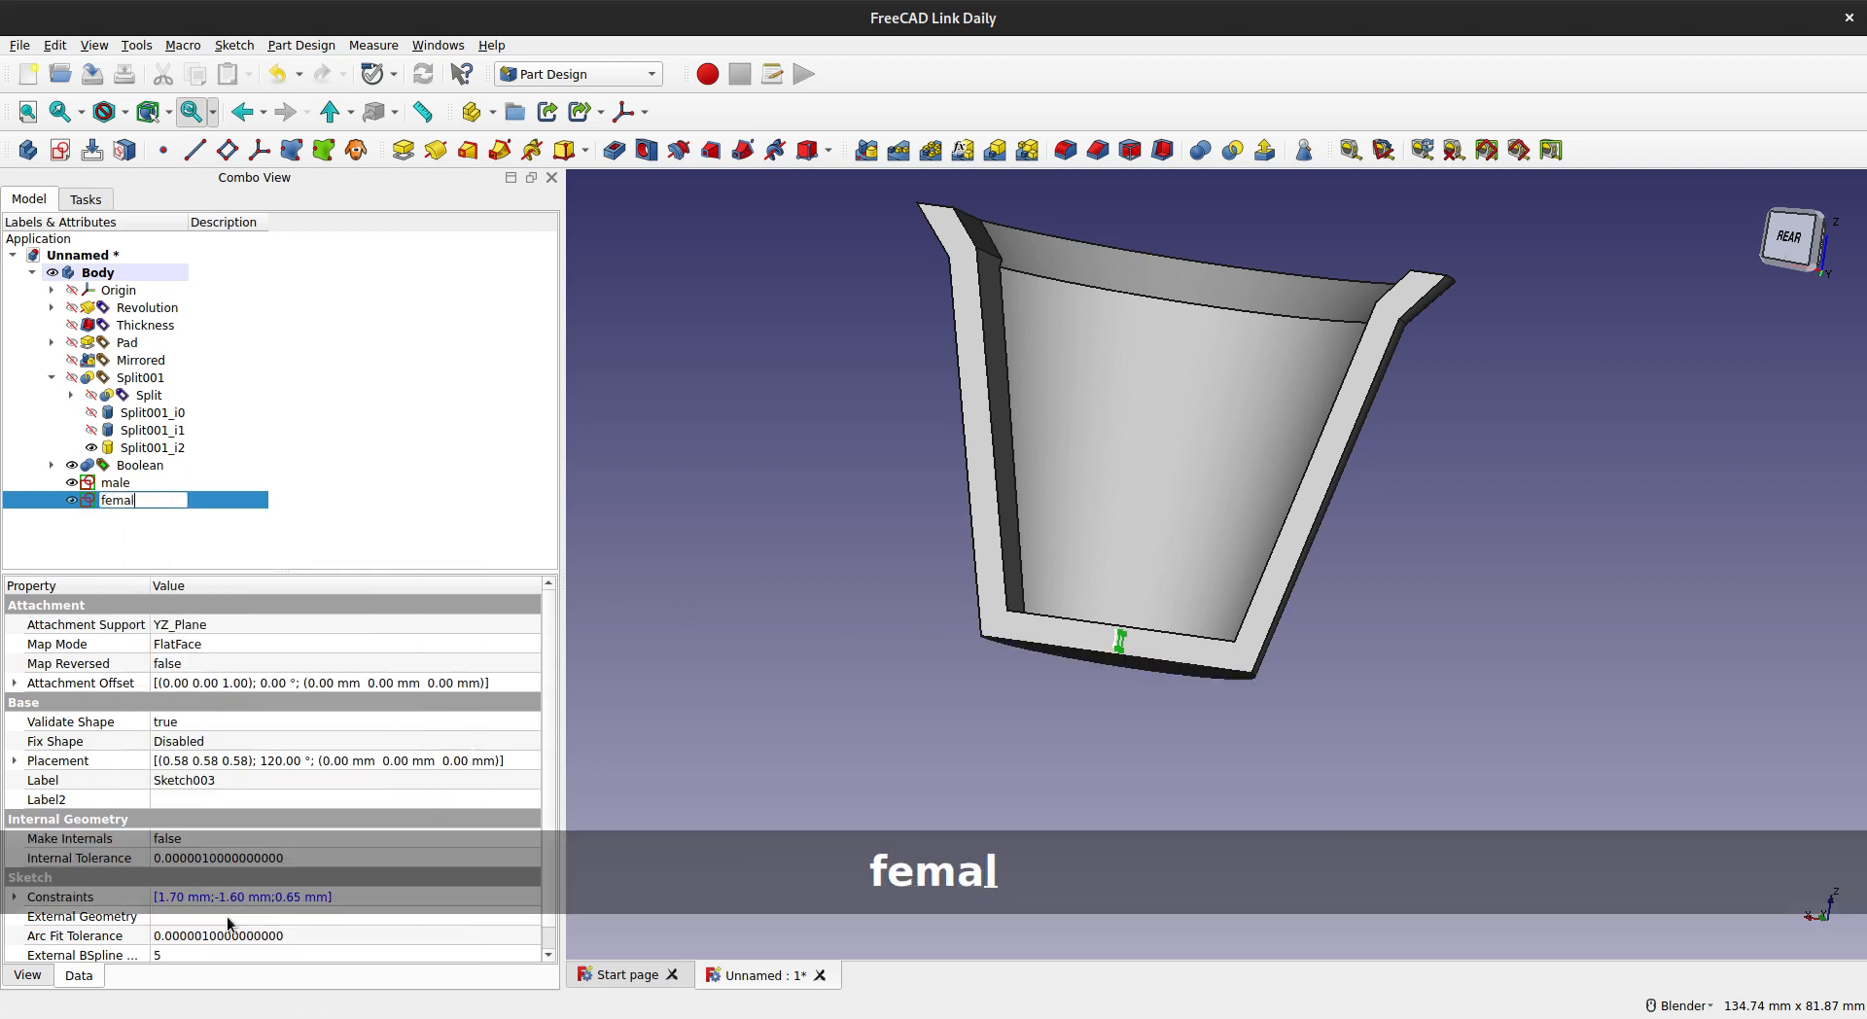
pyautogui.press('Return')
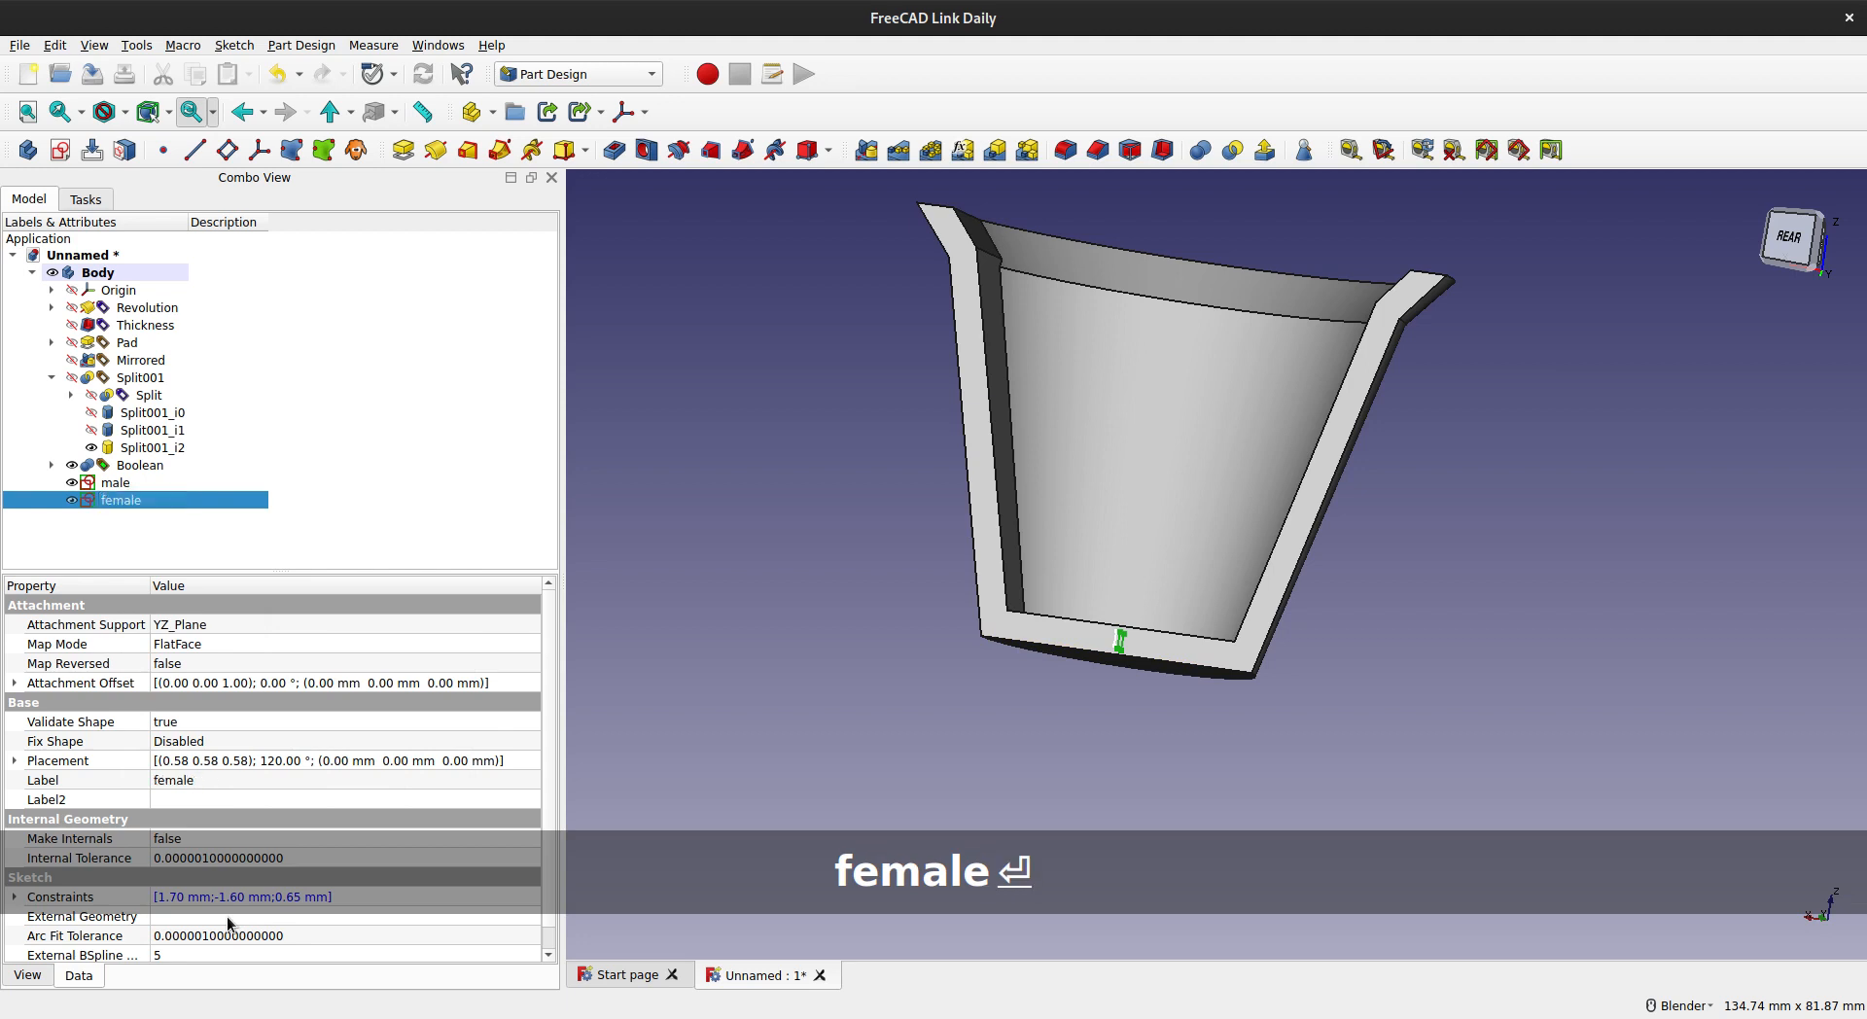
pyautogui.click(1095, 712)
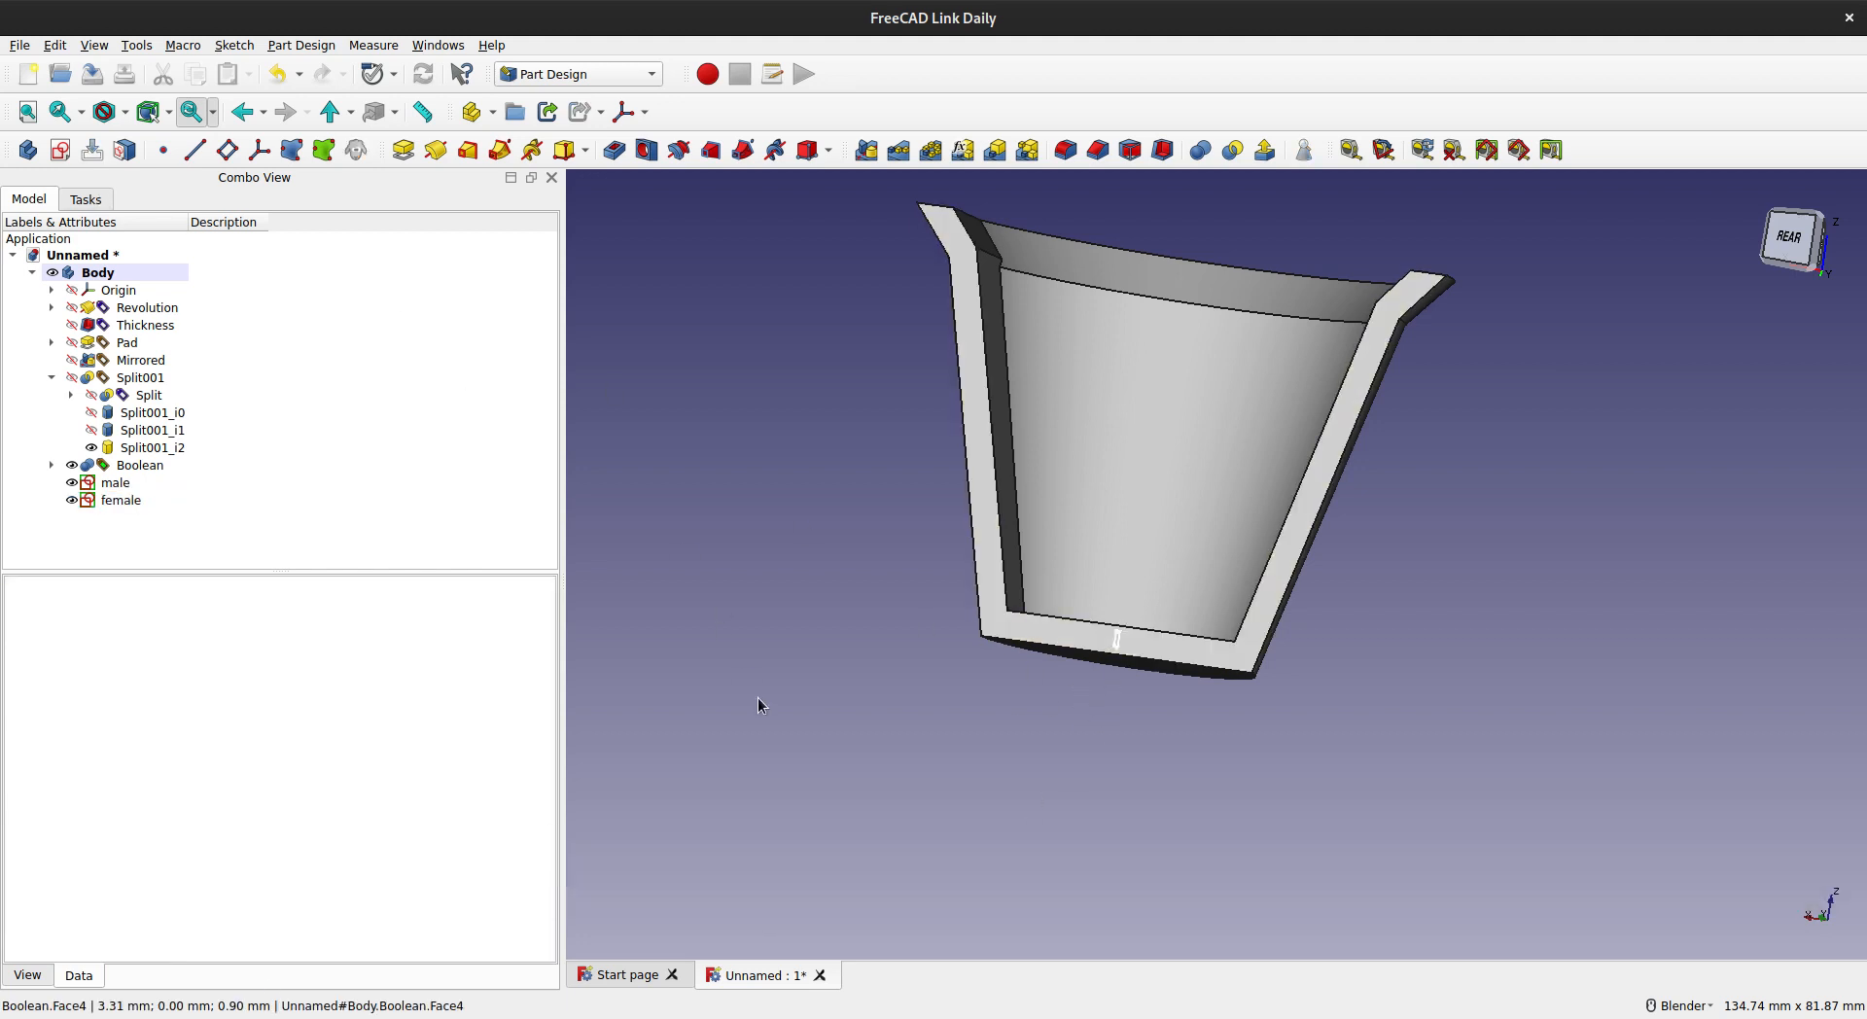
# - Create another sketch in the body on the XZ plane and look at it from its reverse side
pyautogui.click(60, 150)
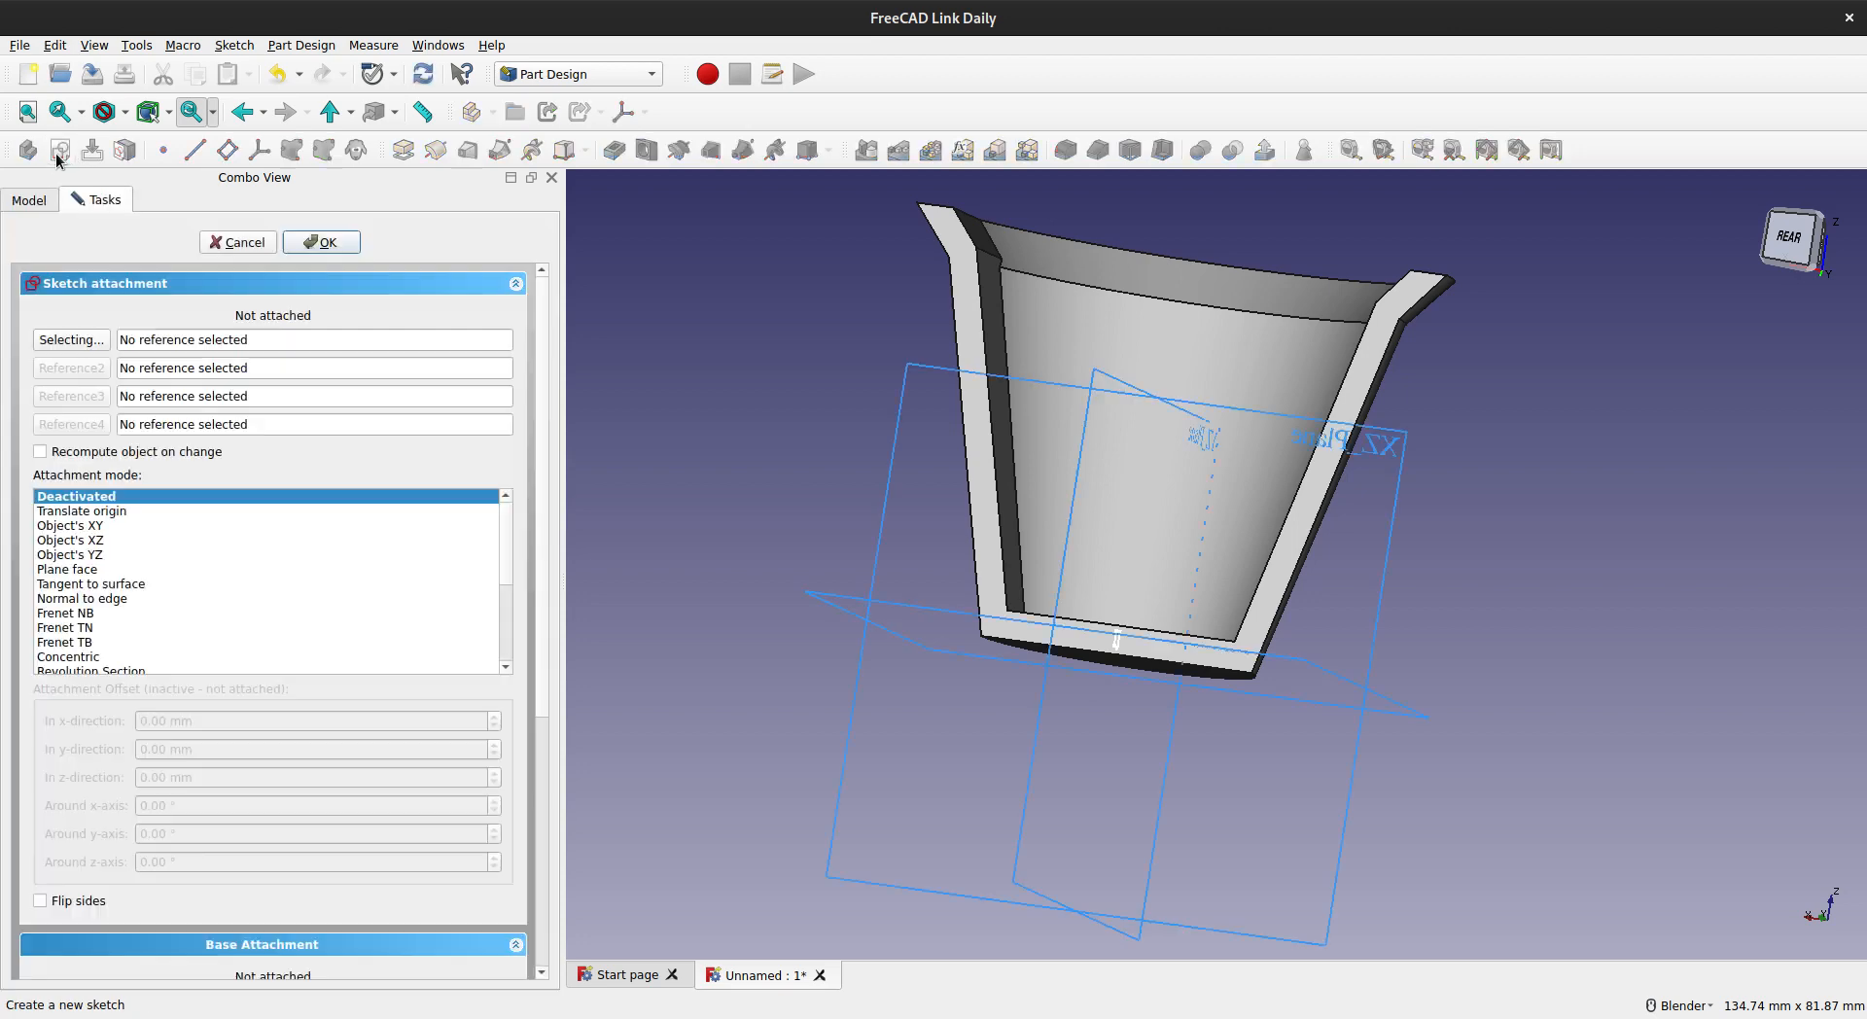
pyautogui.scroll(-3, 1056, 545)
pyautogui.click(1241, 530)
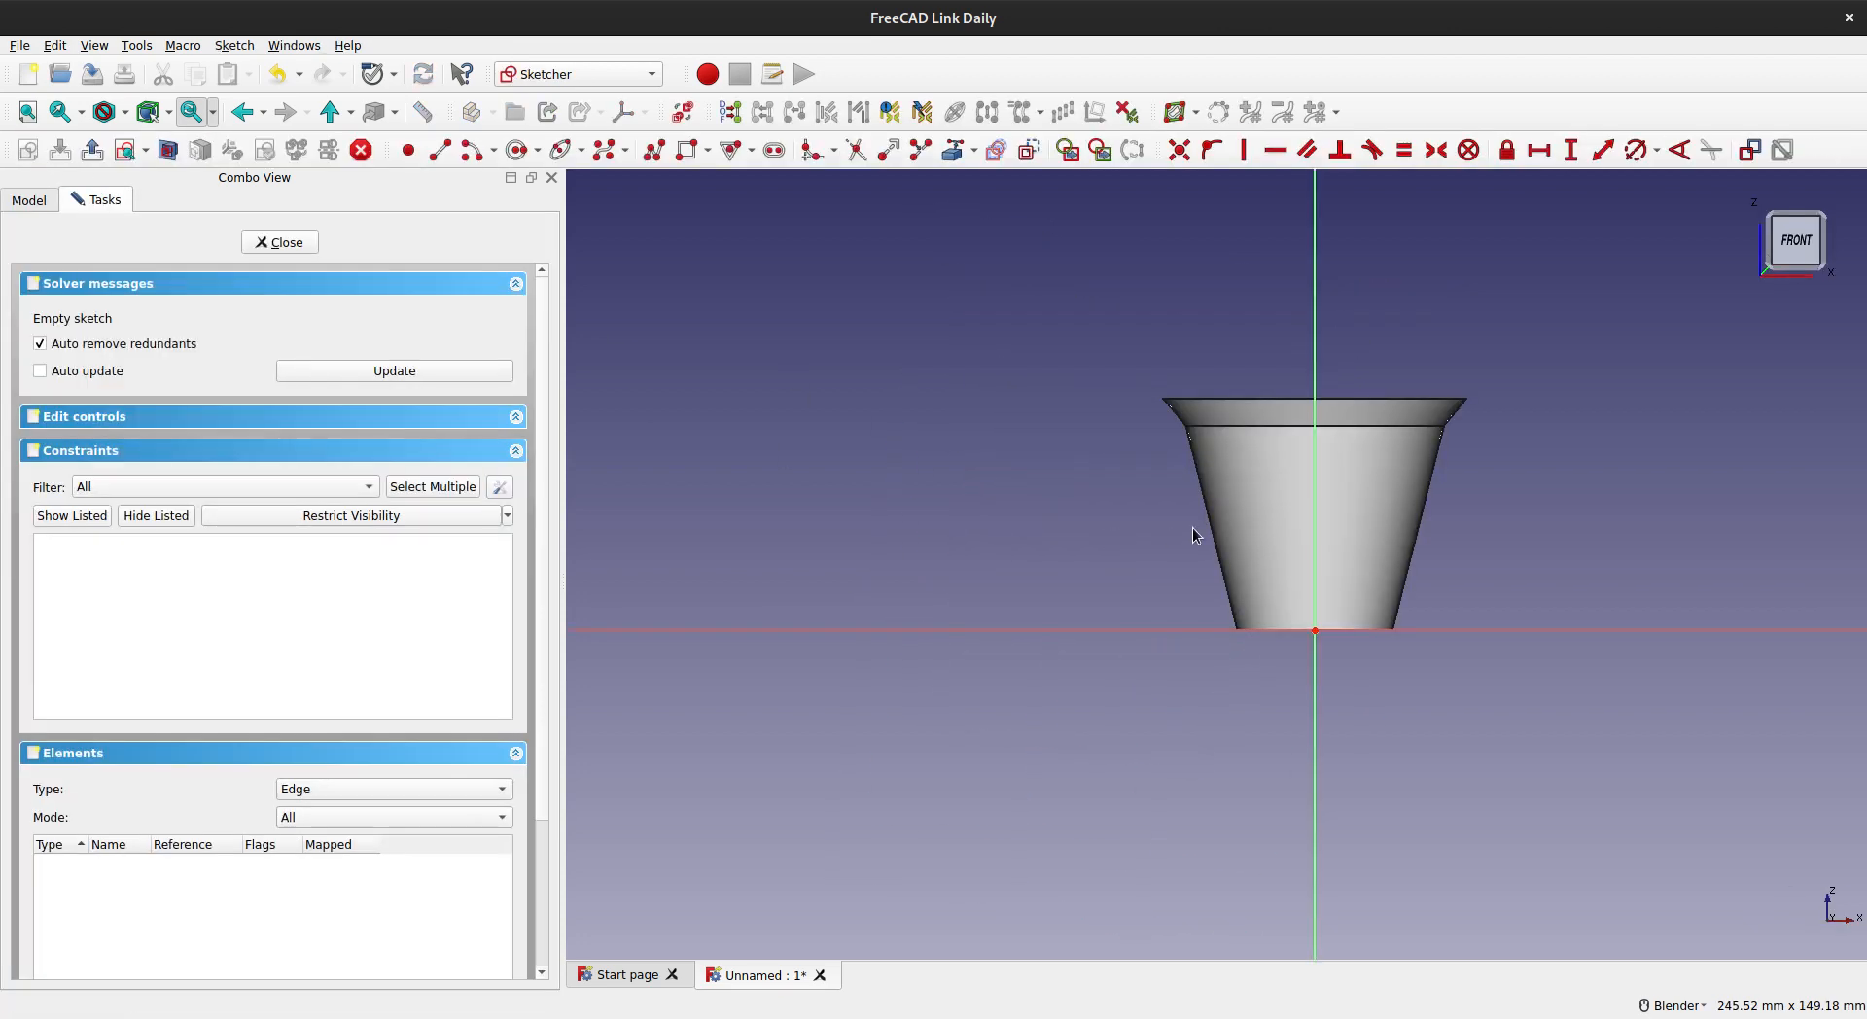
pyautogui.click(145, 151)
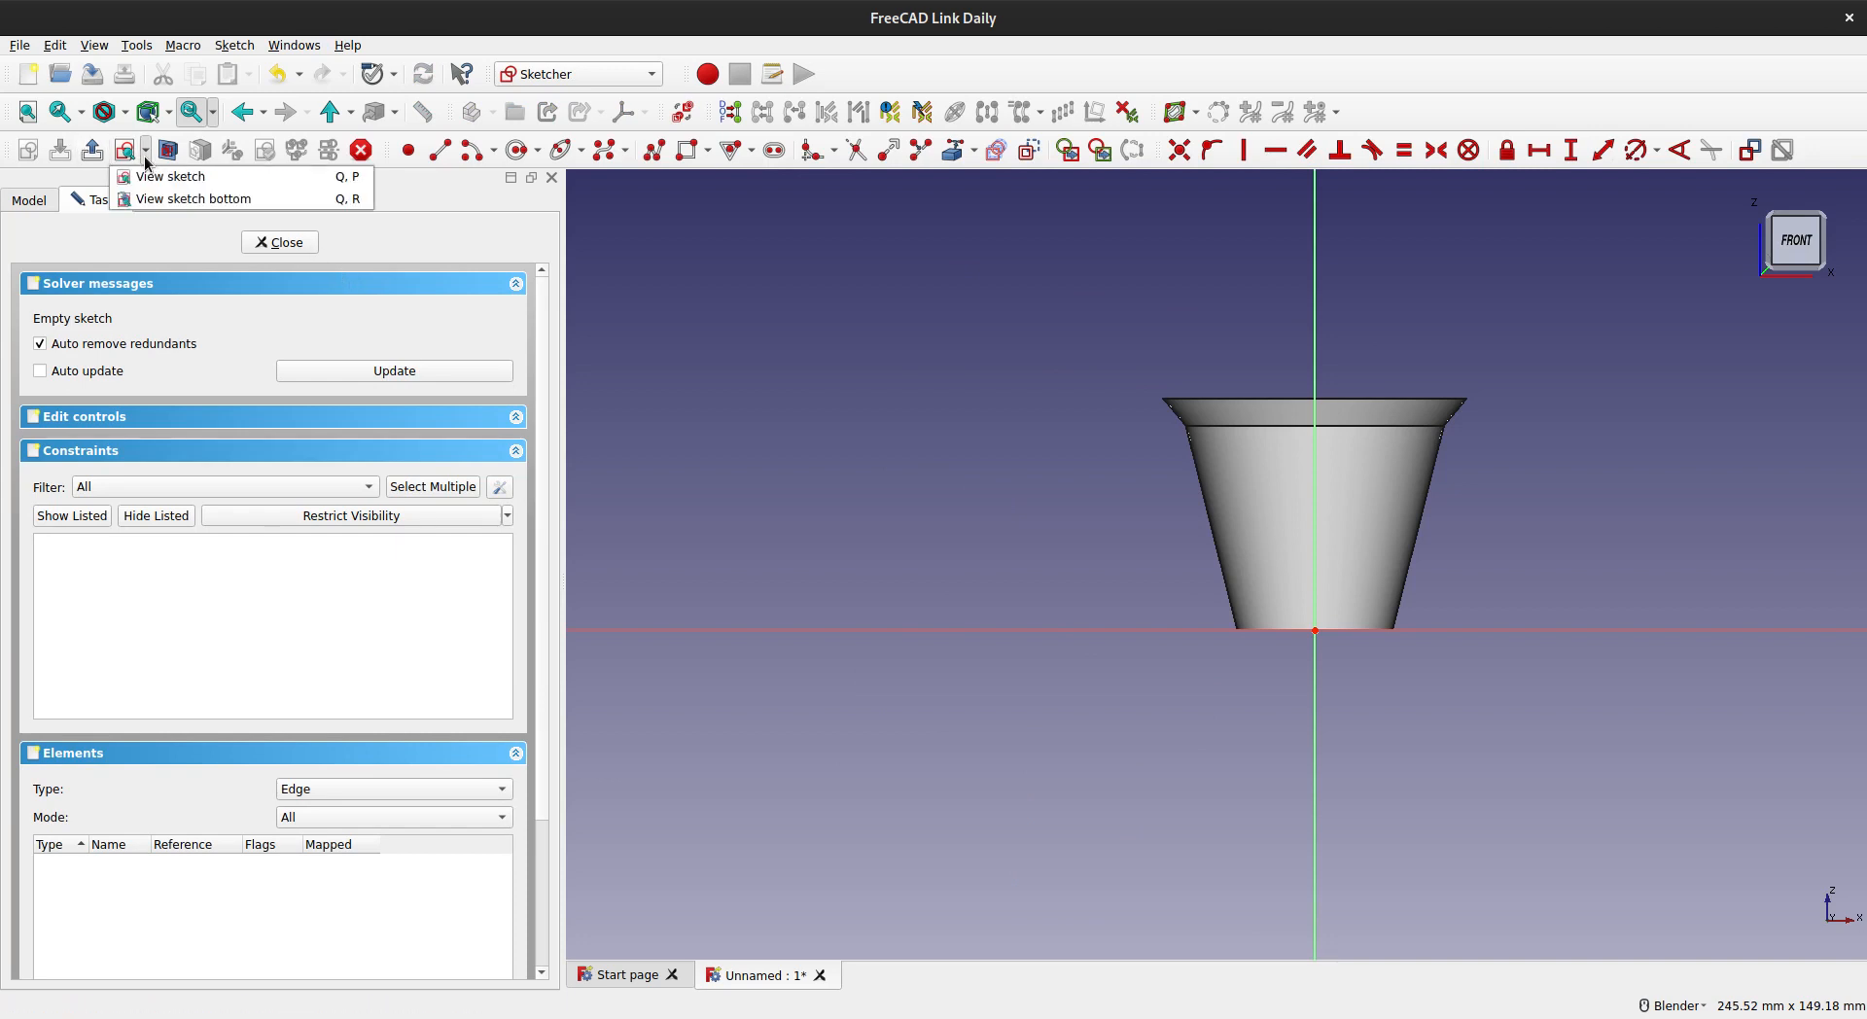
pyautogui.click(156, 198)
# - Bring the cup's sloped rim edge and outer wall edge on one side into the sketch as external geometry
pyautogui.scroll(5, 1069, 599)
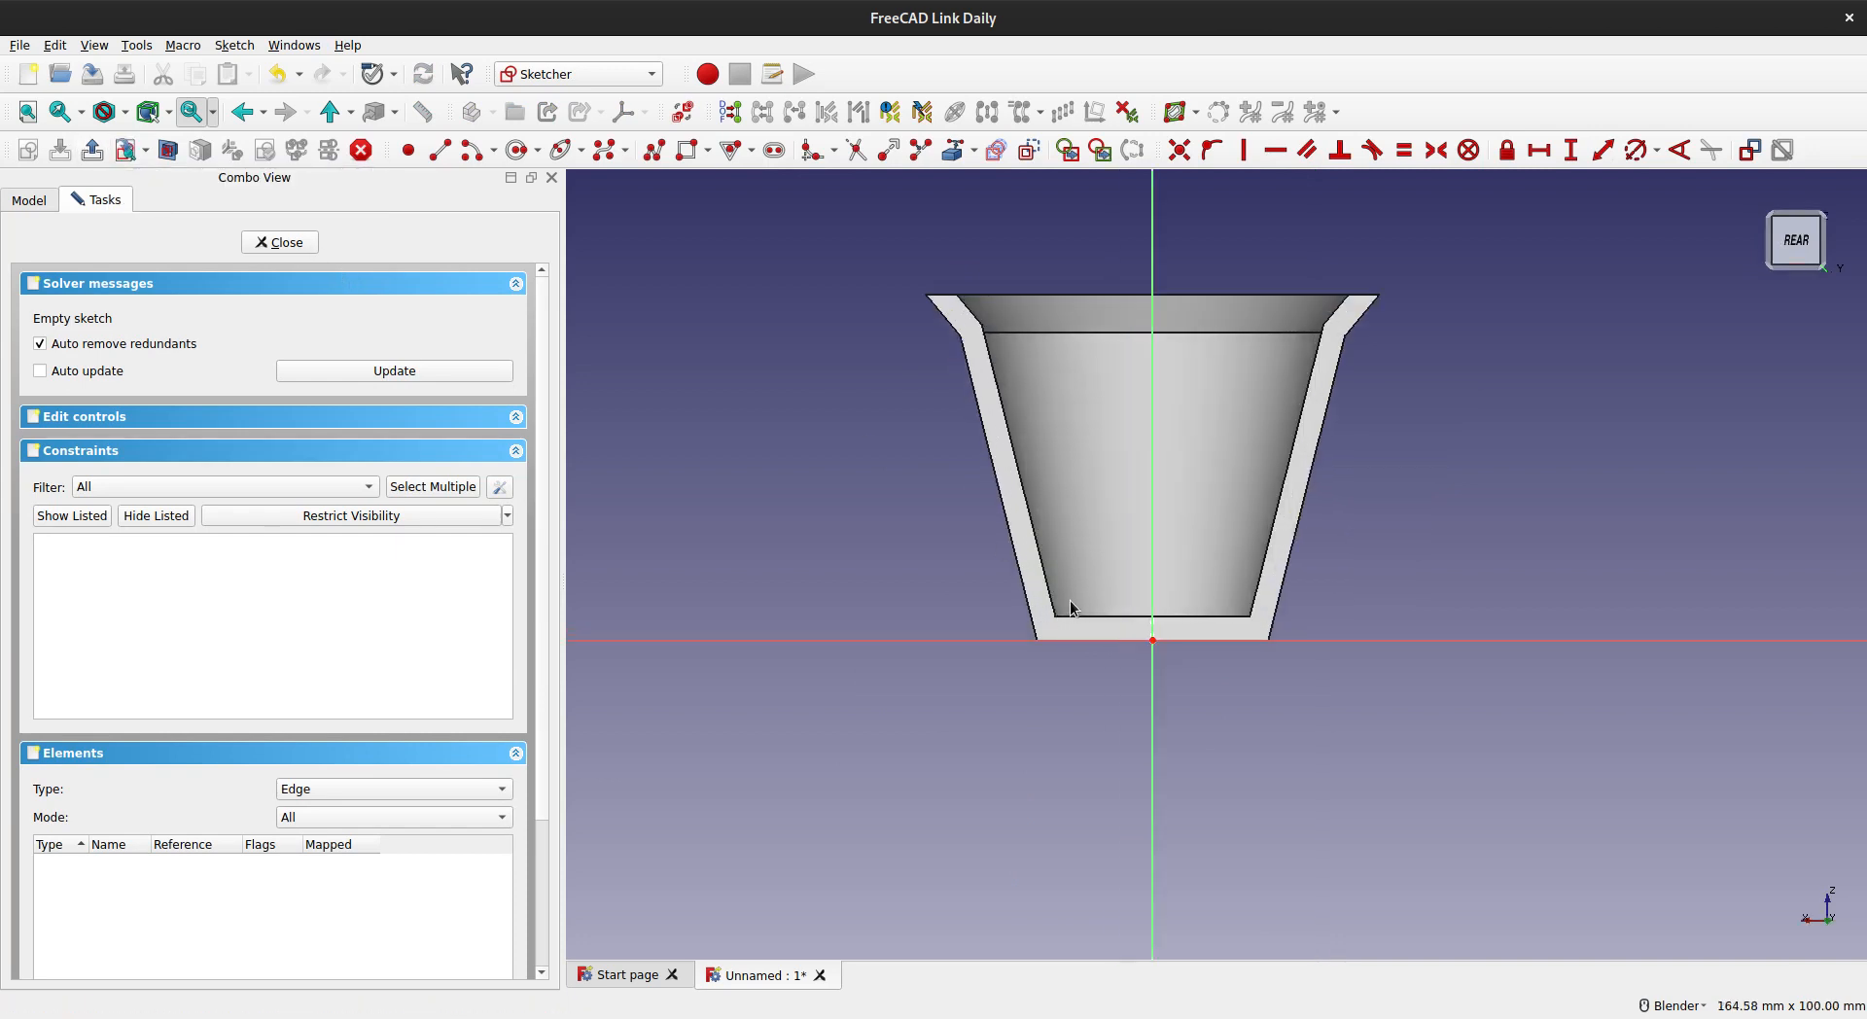
pyautogui.keyDown('shift'); pyautogui.moveTo(1012, 367); pyautogui.dragTo(1011, 375, button='middle'); pyautogui.keyUp('shift')
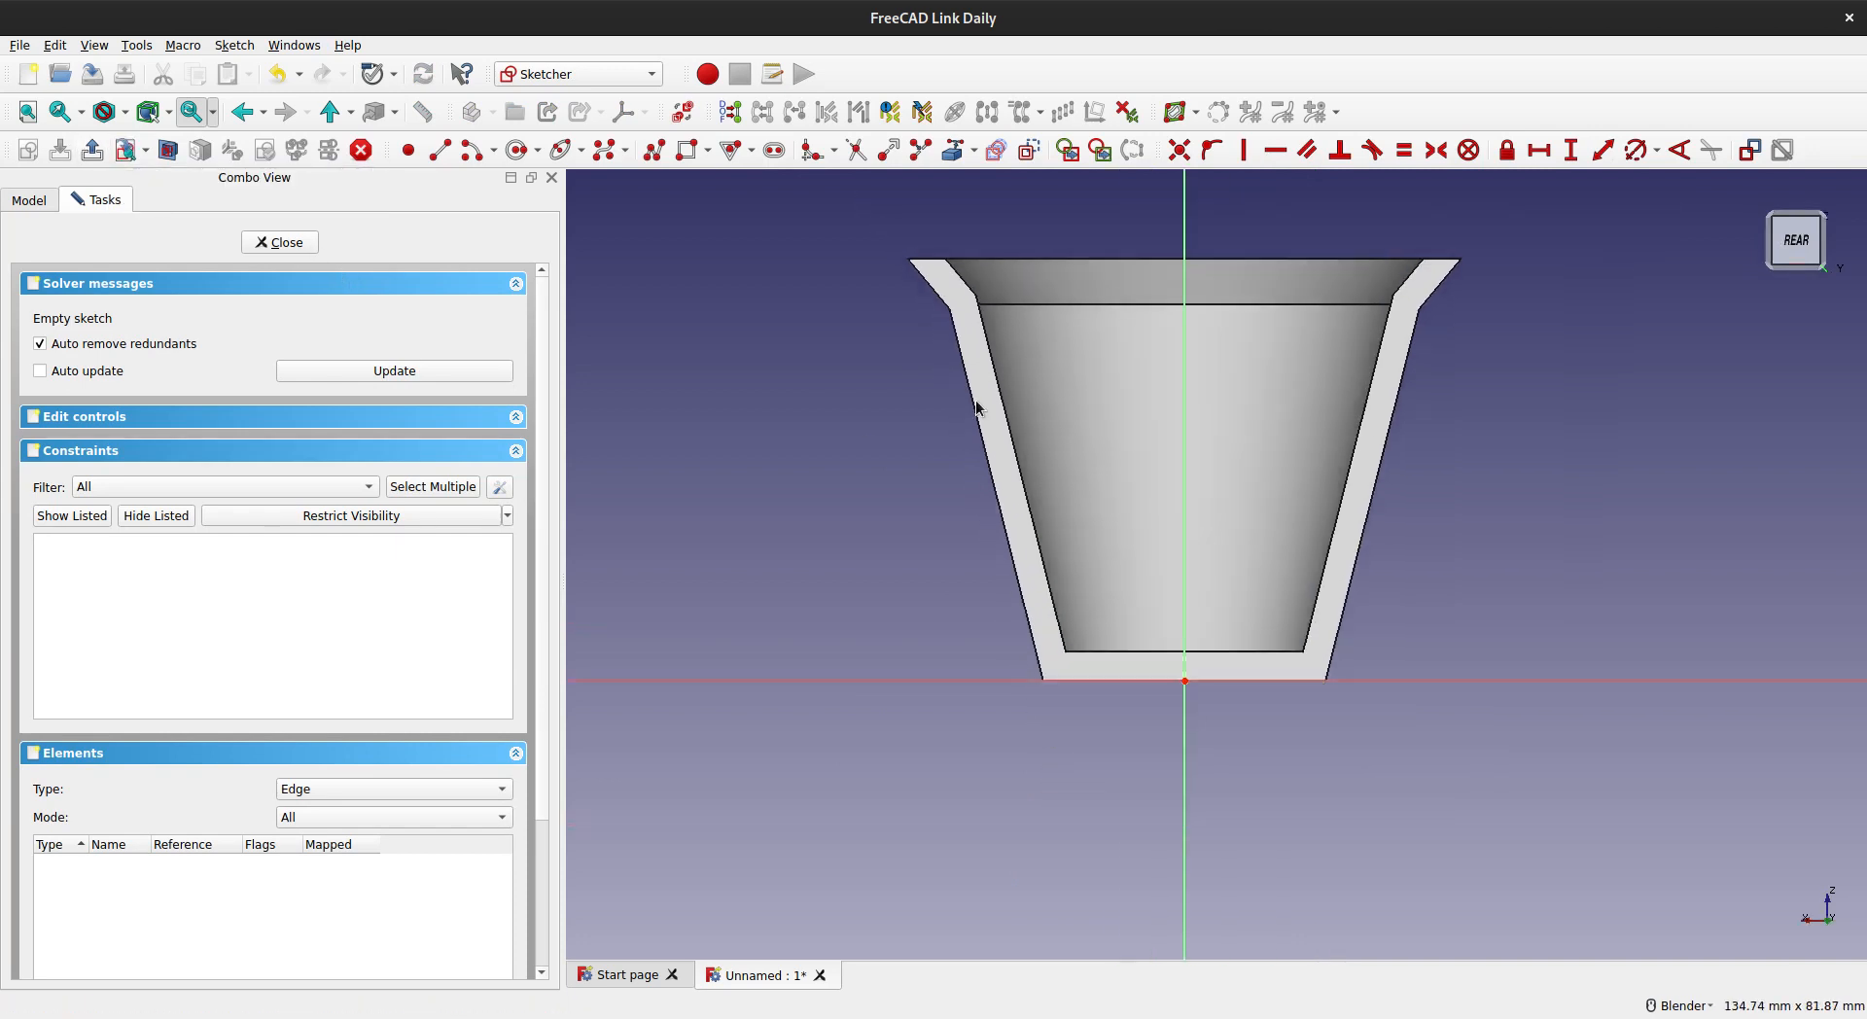
pyautogui.press('g')
pyautogui.press('x')
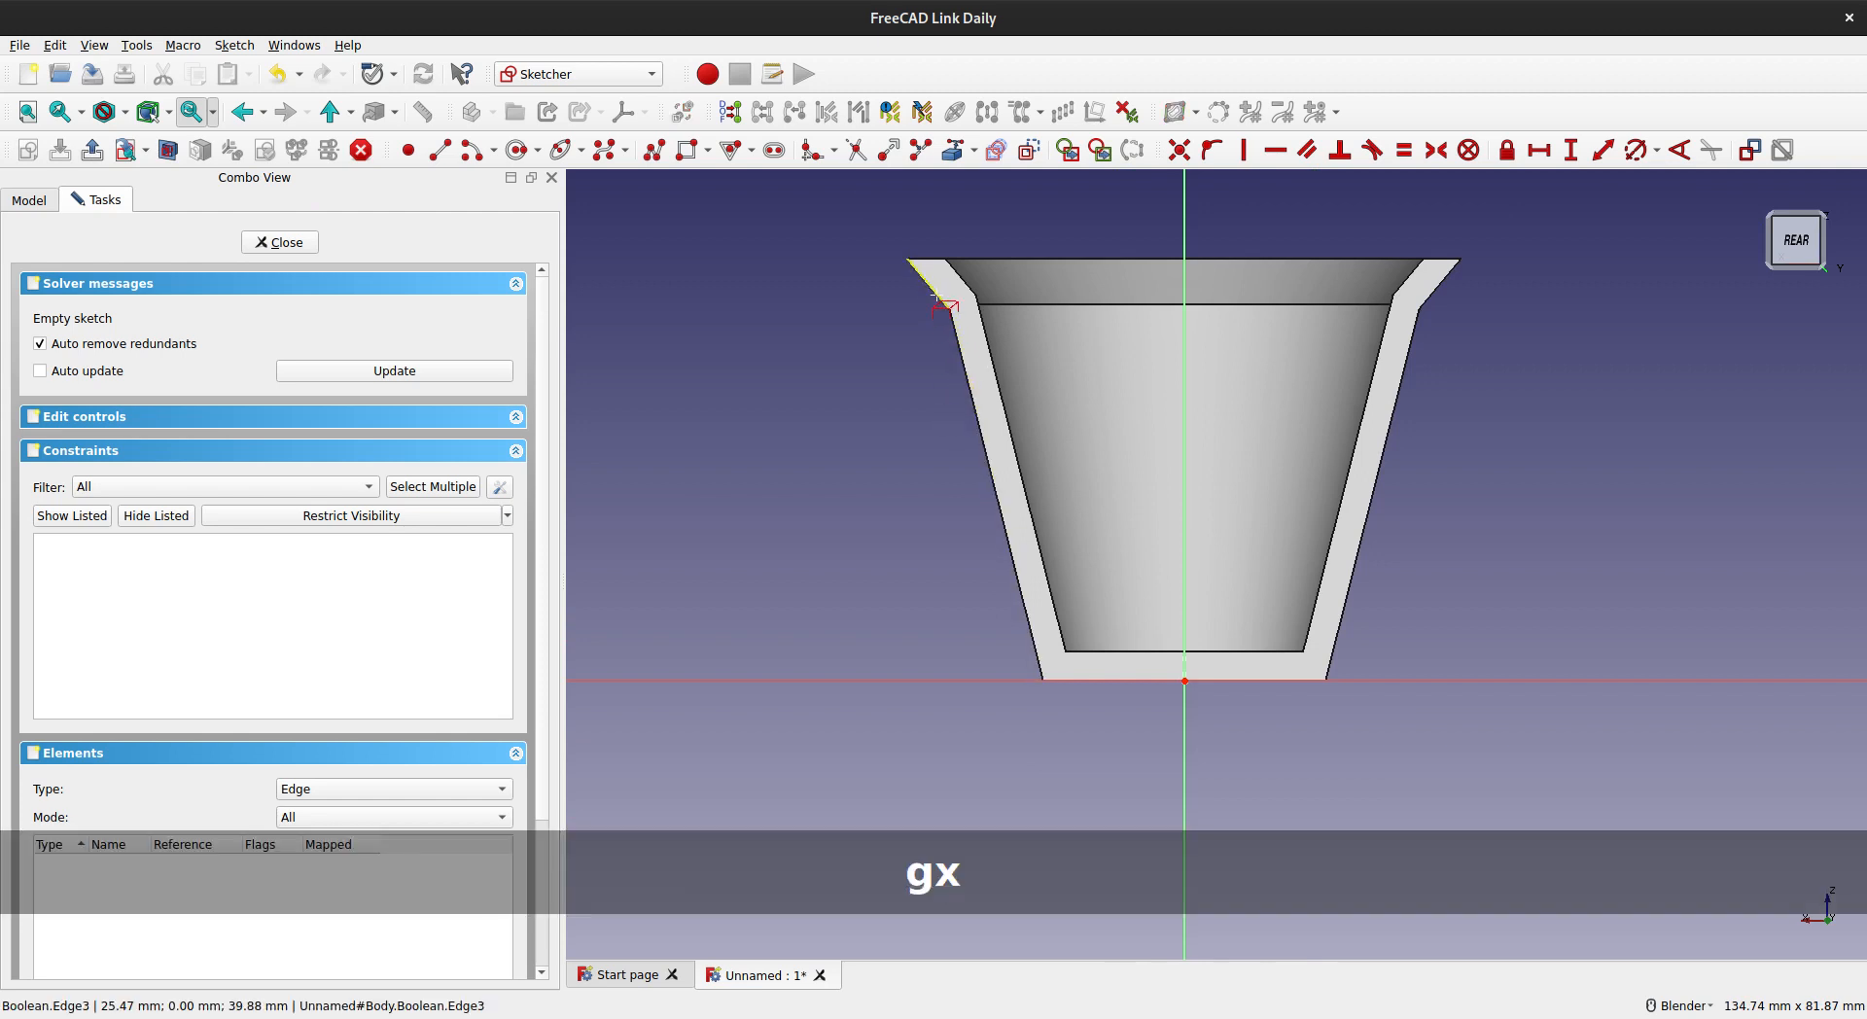
pyautogui.click(936, 297)
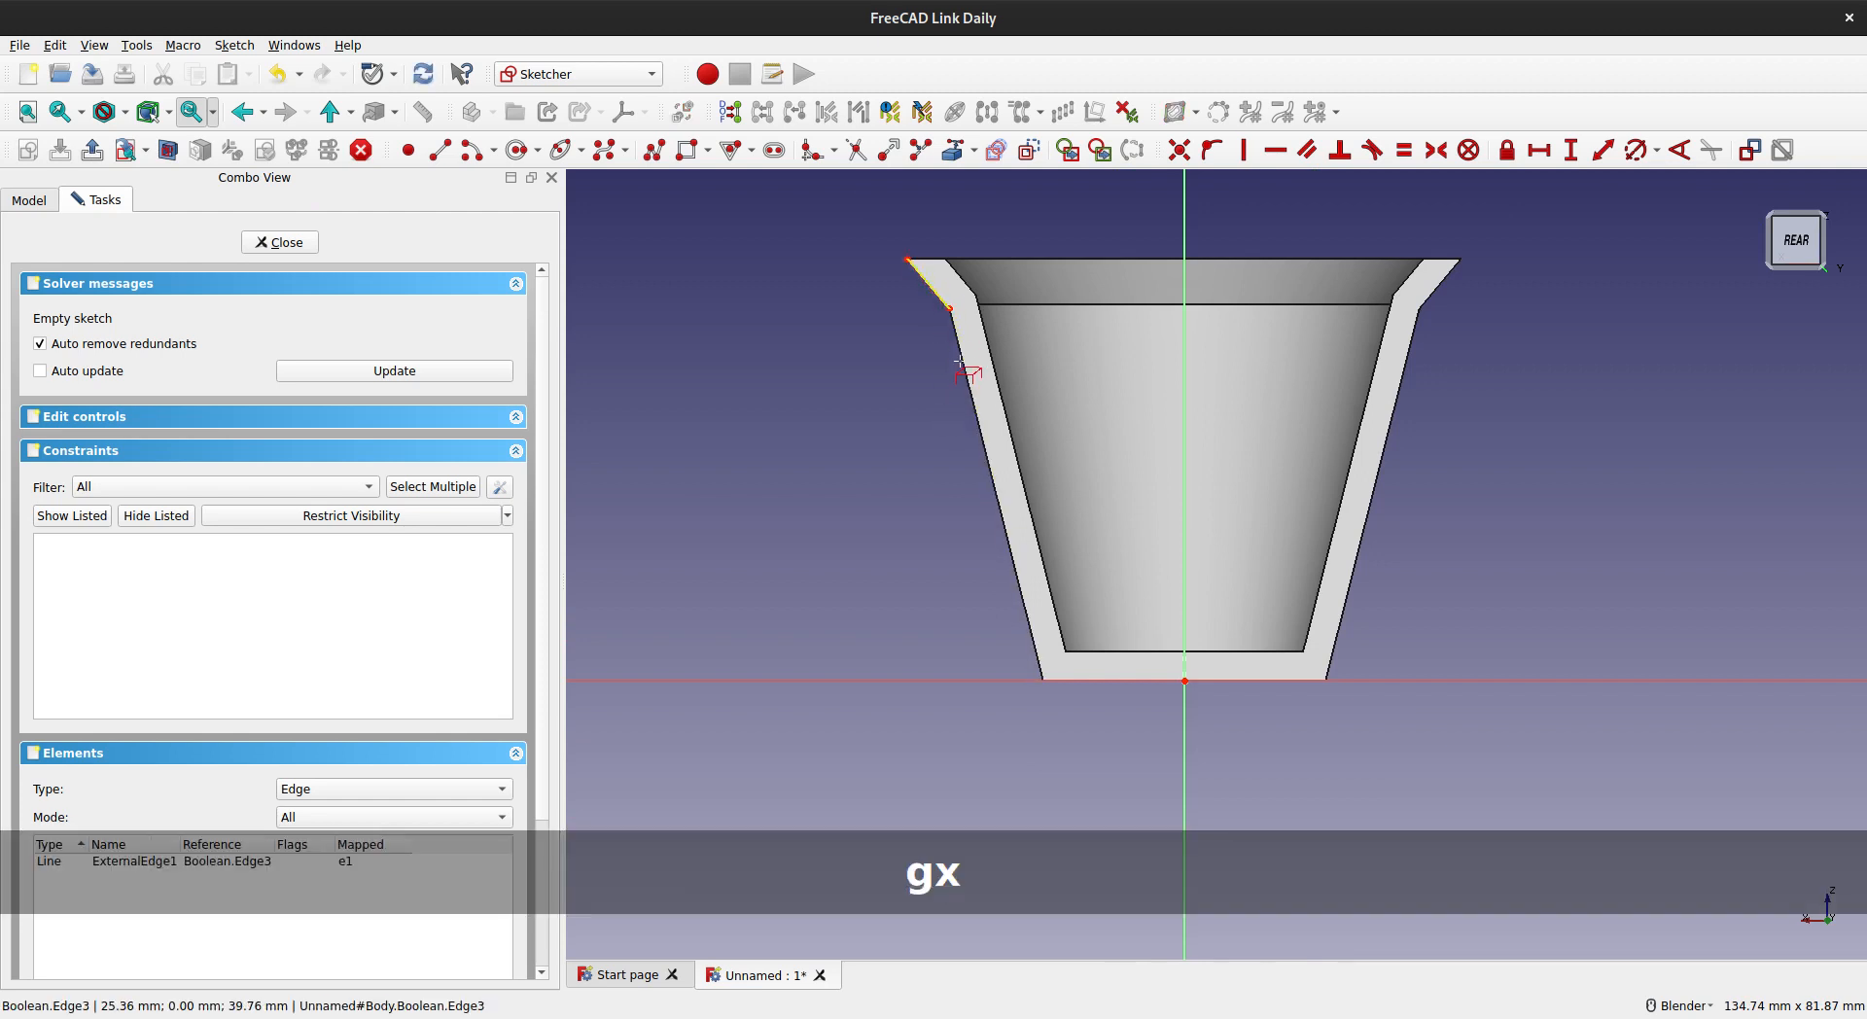
pyautogui.click(986, 474)
pyautogui.press('Escape')
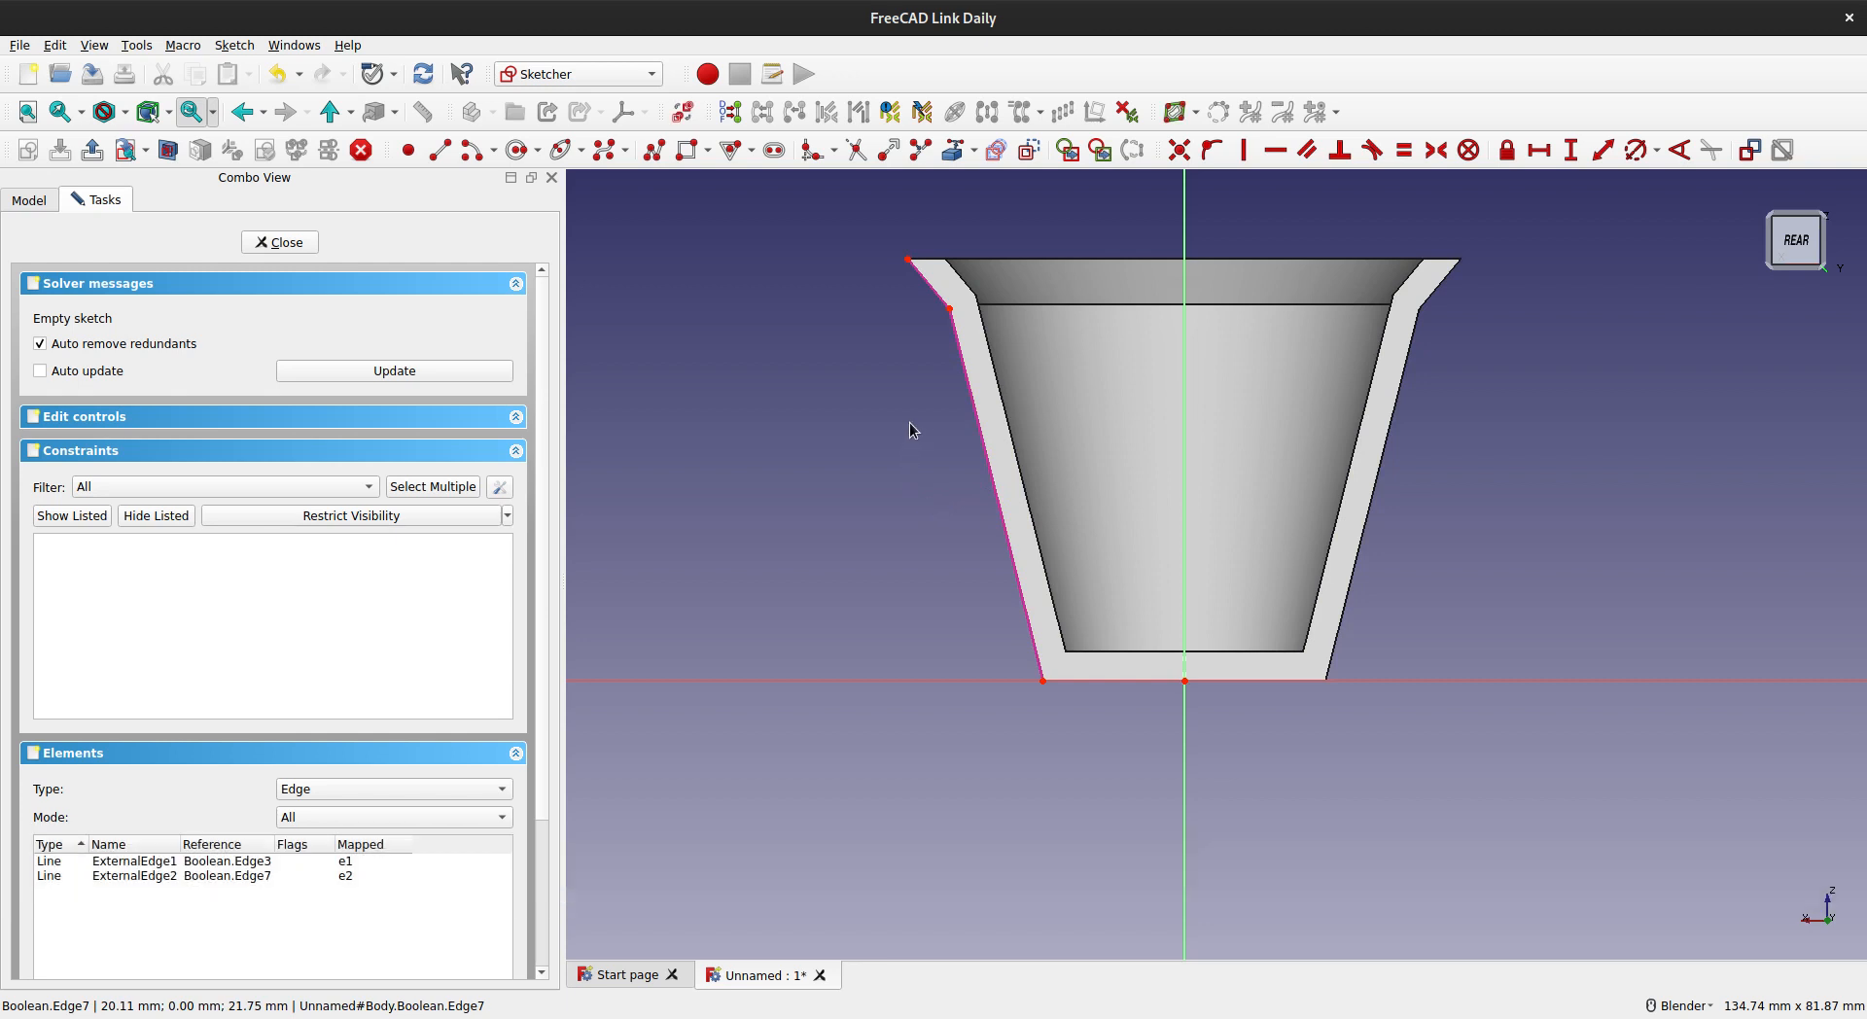
# - Draw a six-segment polyline around the cup's outer outline, from the referenced rim tip through the origin to the opposite rim tip
pyautogui.press('m')
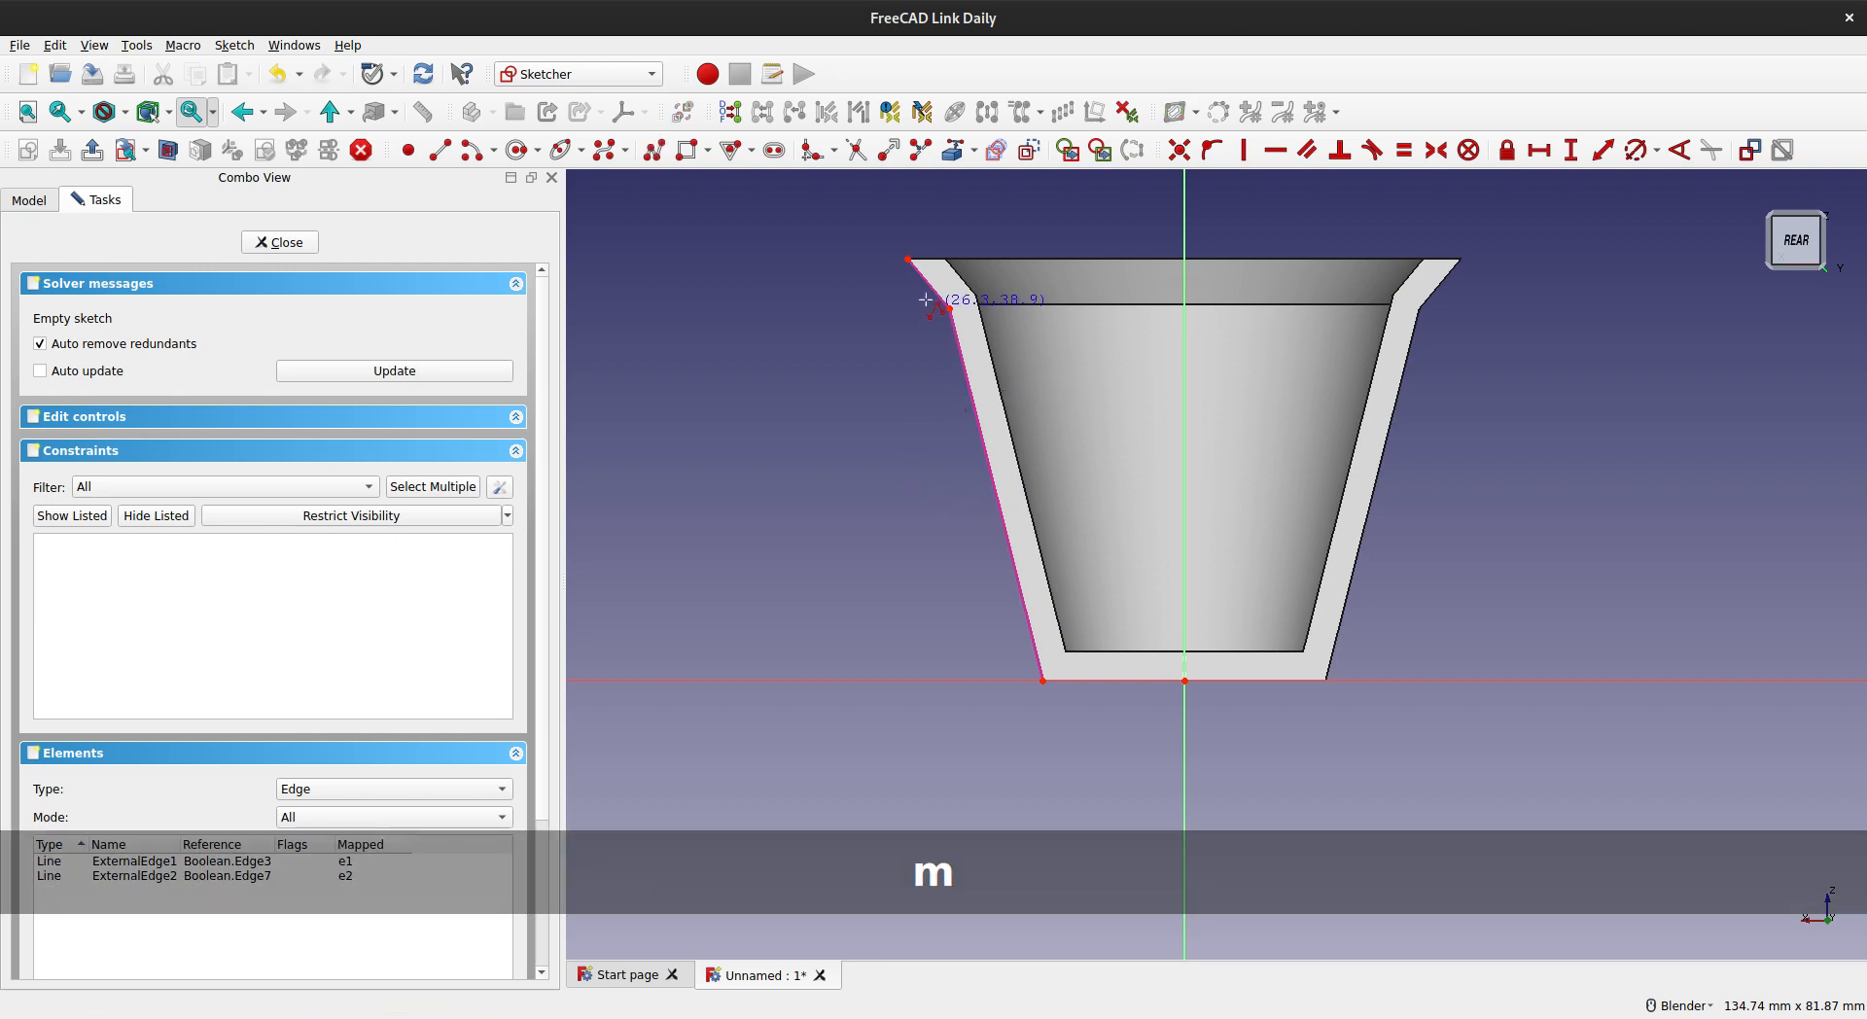
pyautogui.click(907, 259)
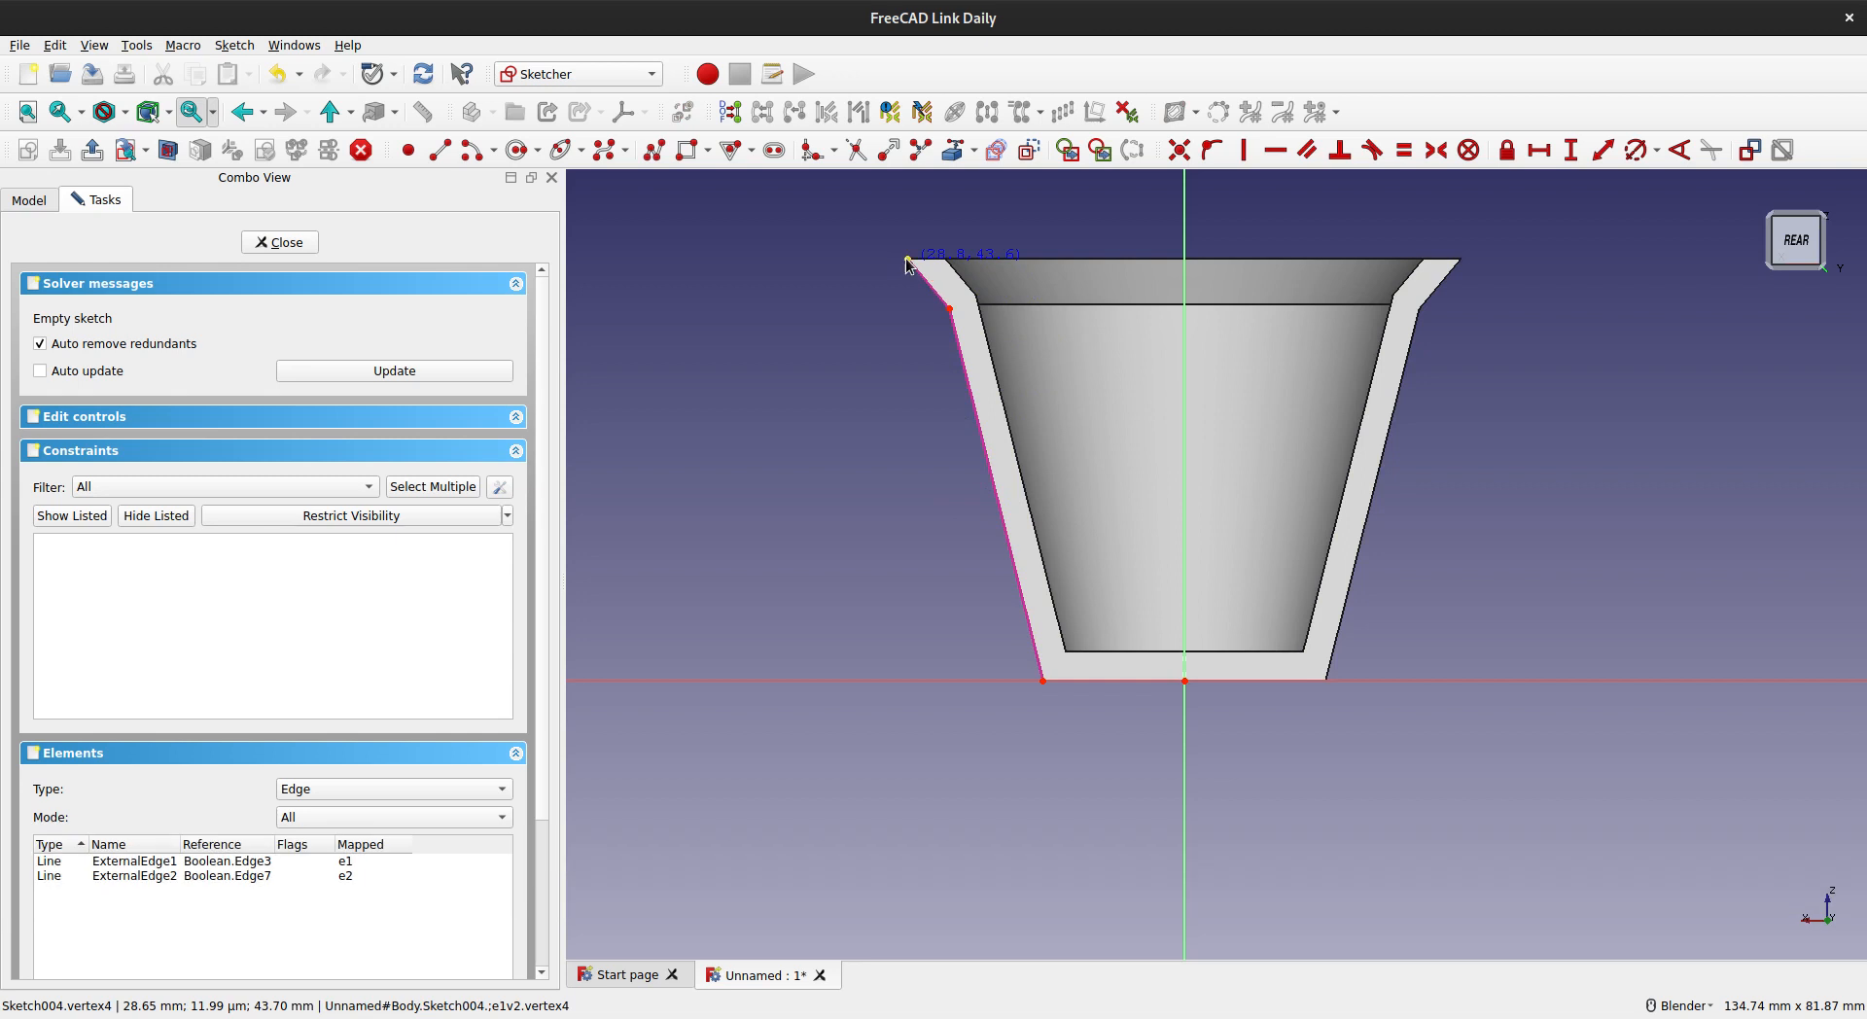
pyautogui.click(950, 308)
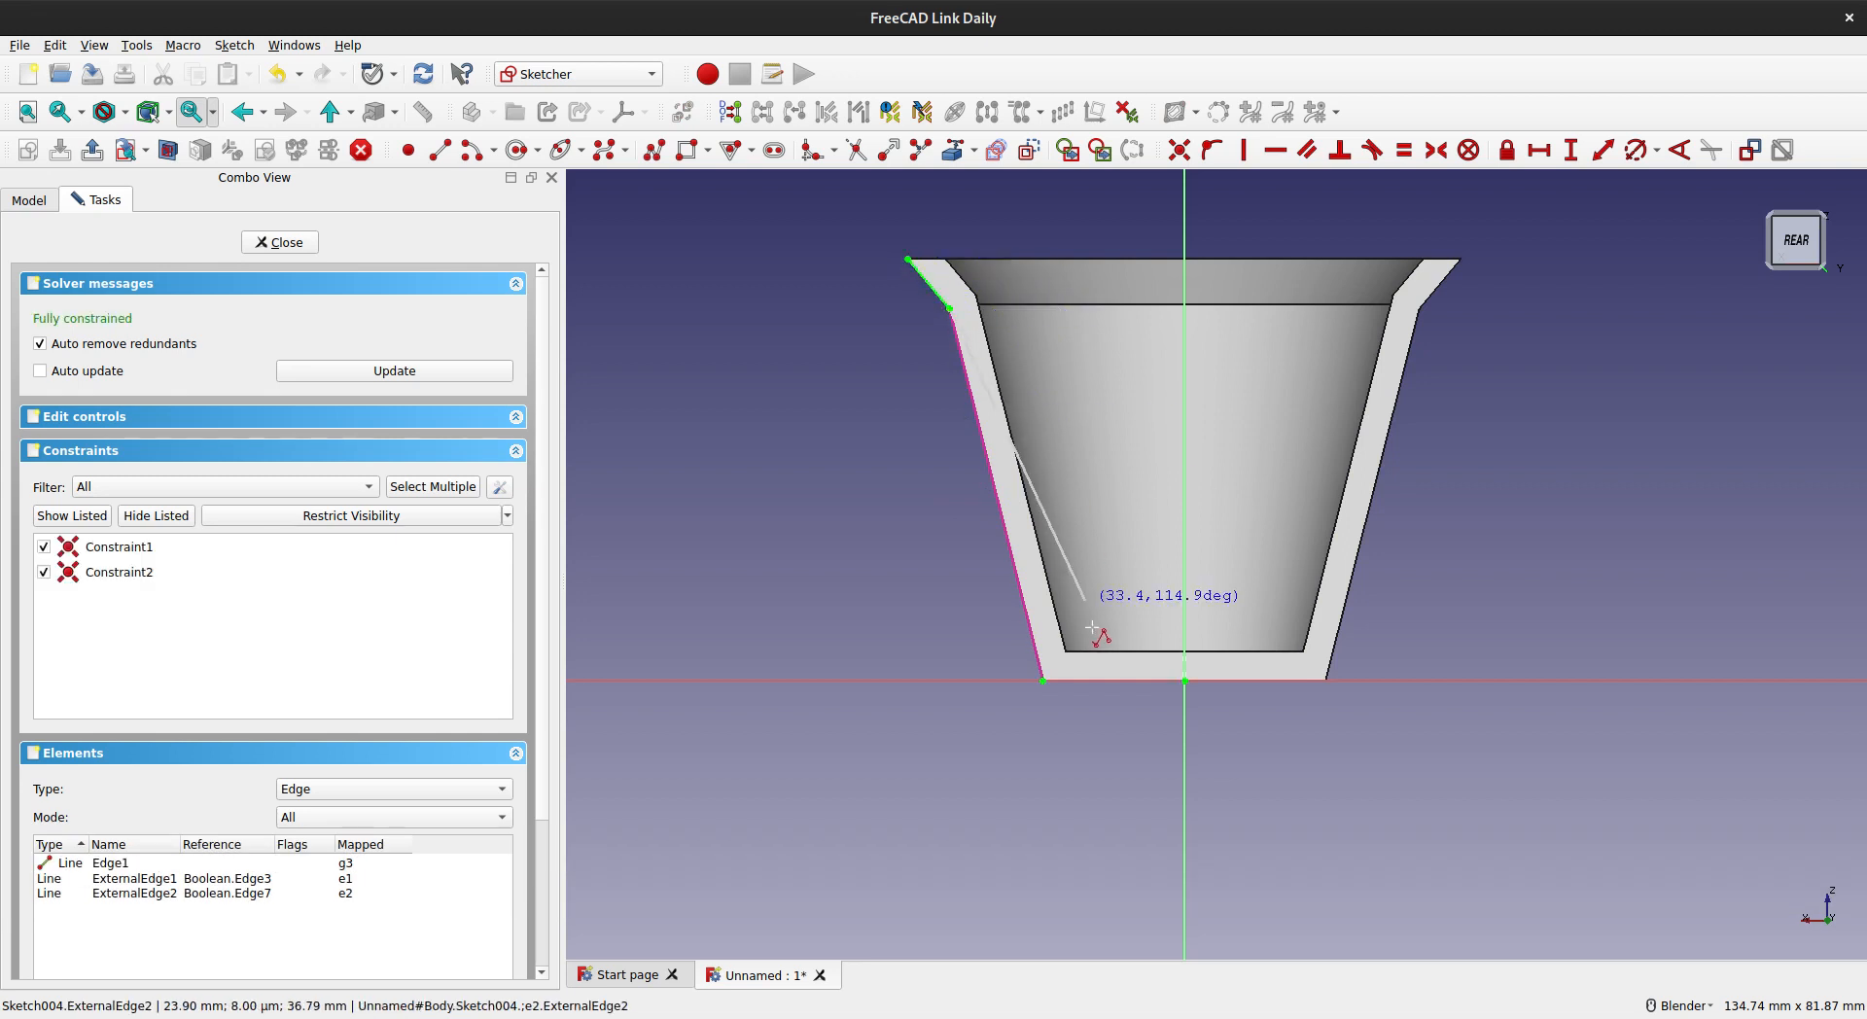
pyautogui.click(1043, 681)
pyautogui.click(1184, 680)
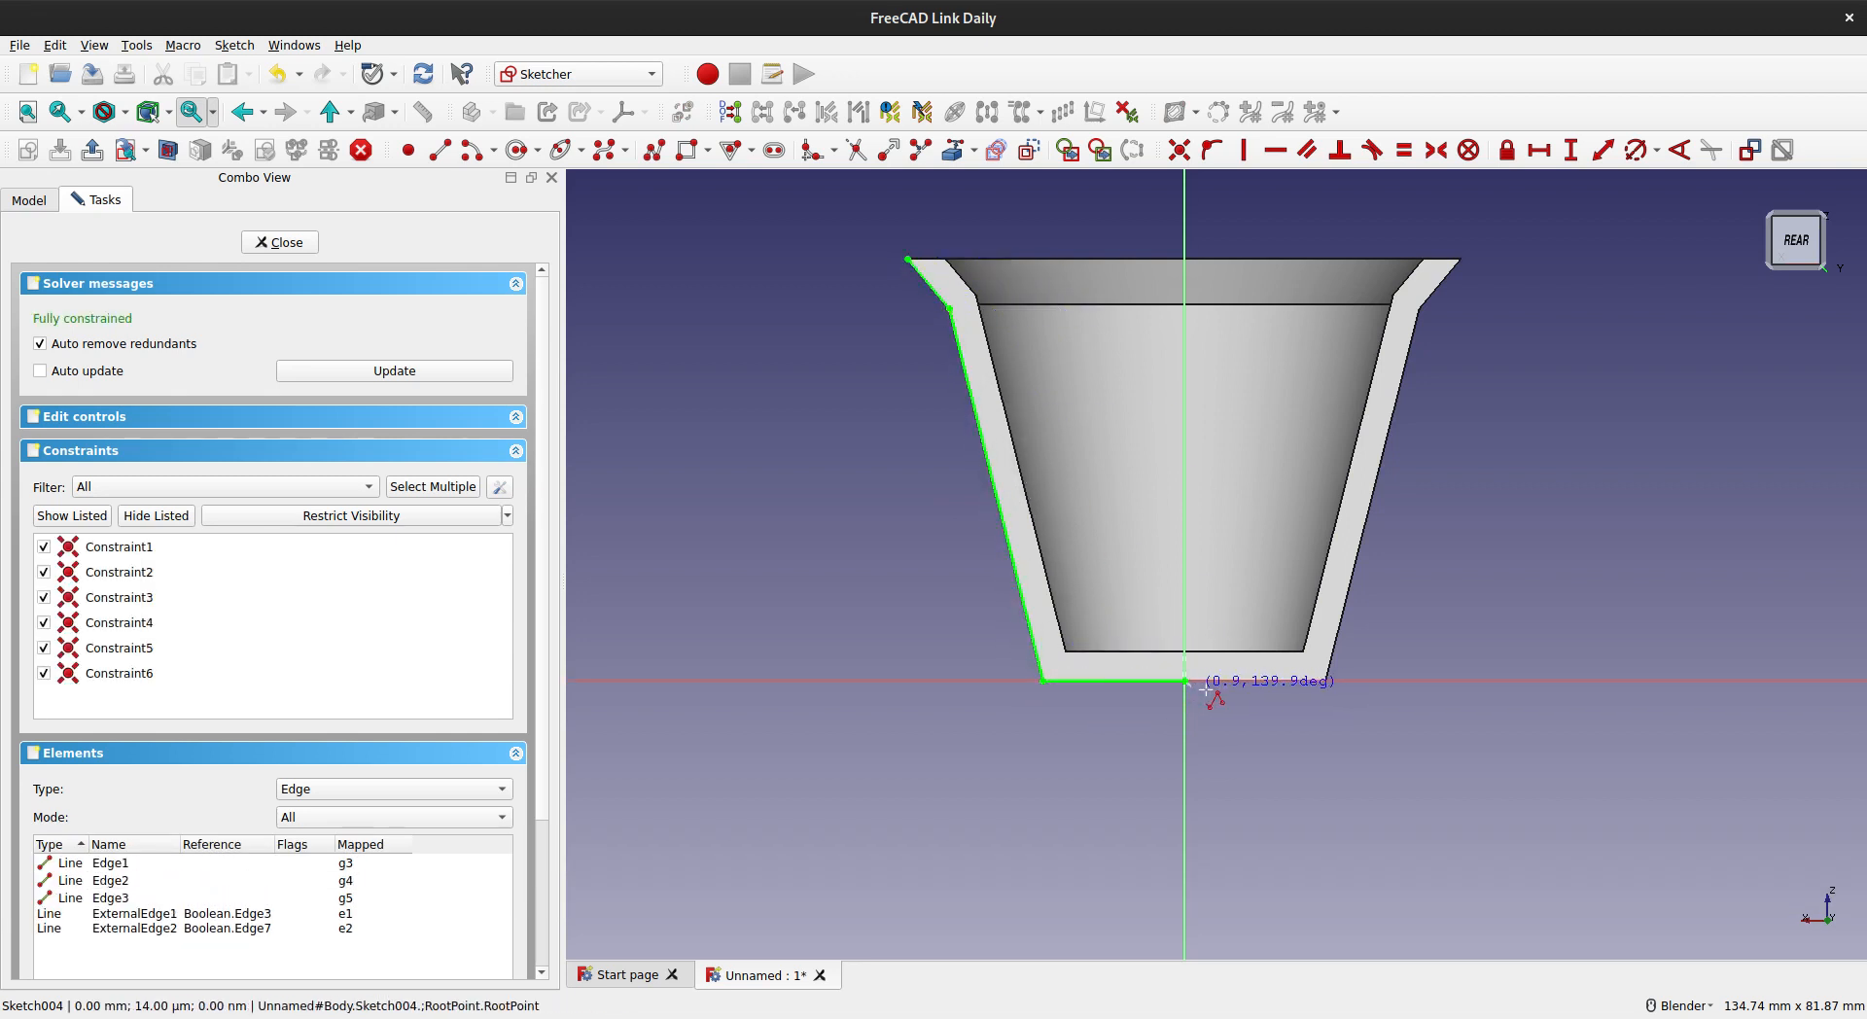
pyautogui.click(1329, 681)
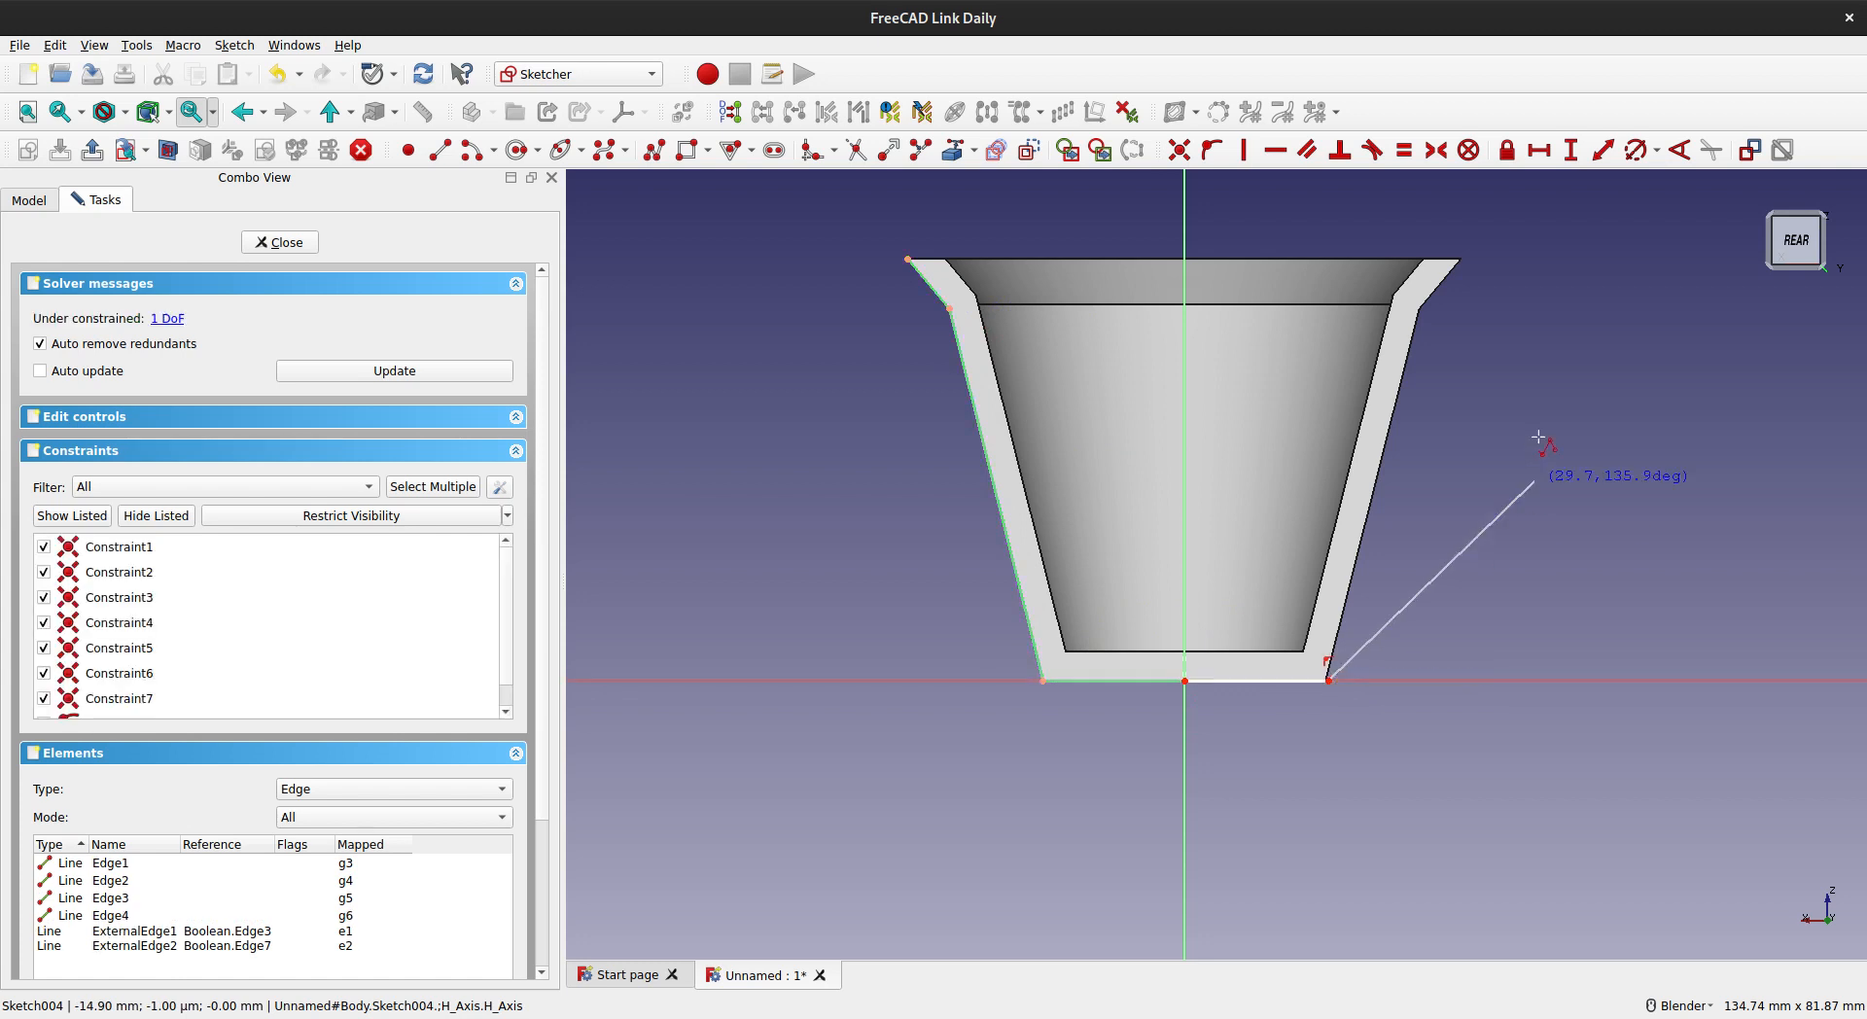
pyautogui.click(1420, 308)
pyautogui.click(1459, 260)
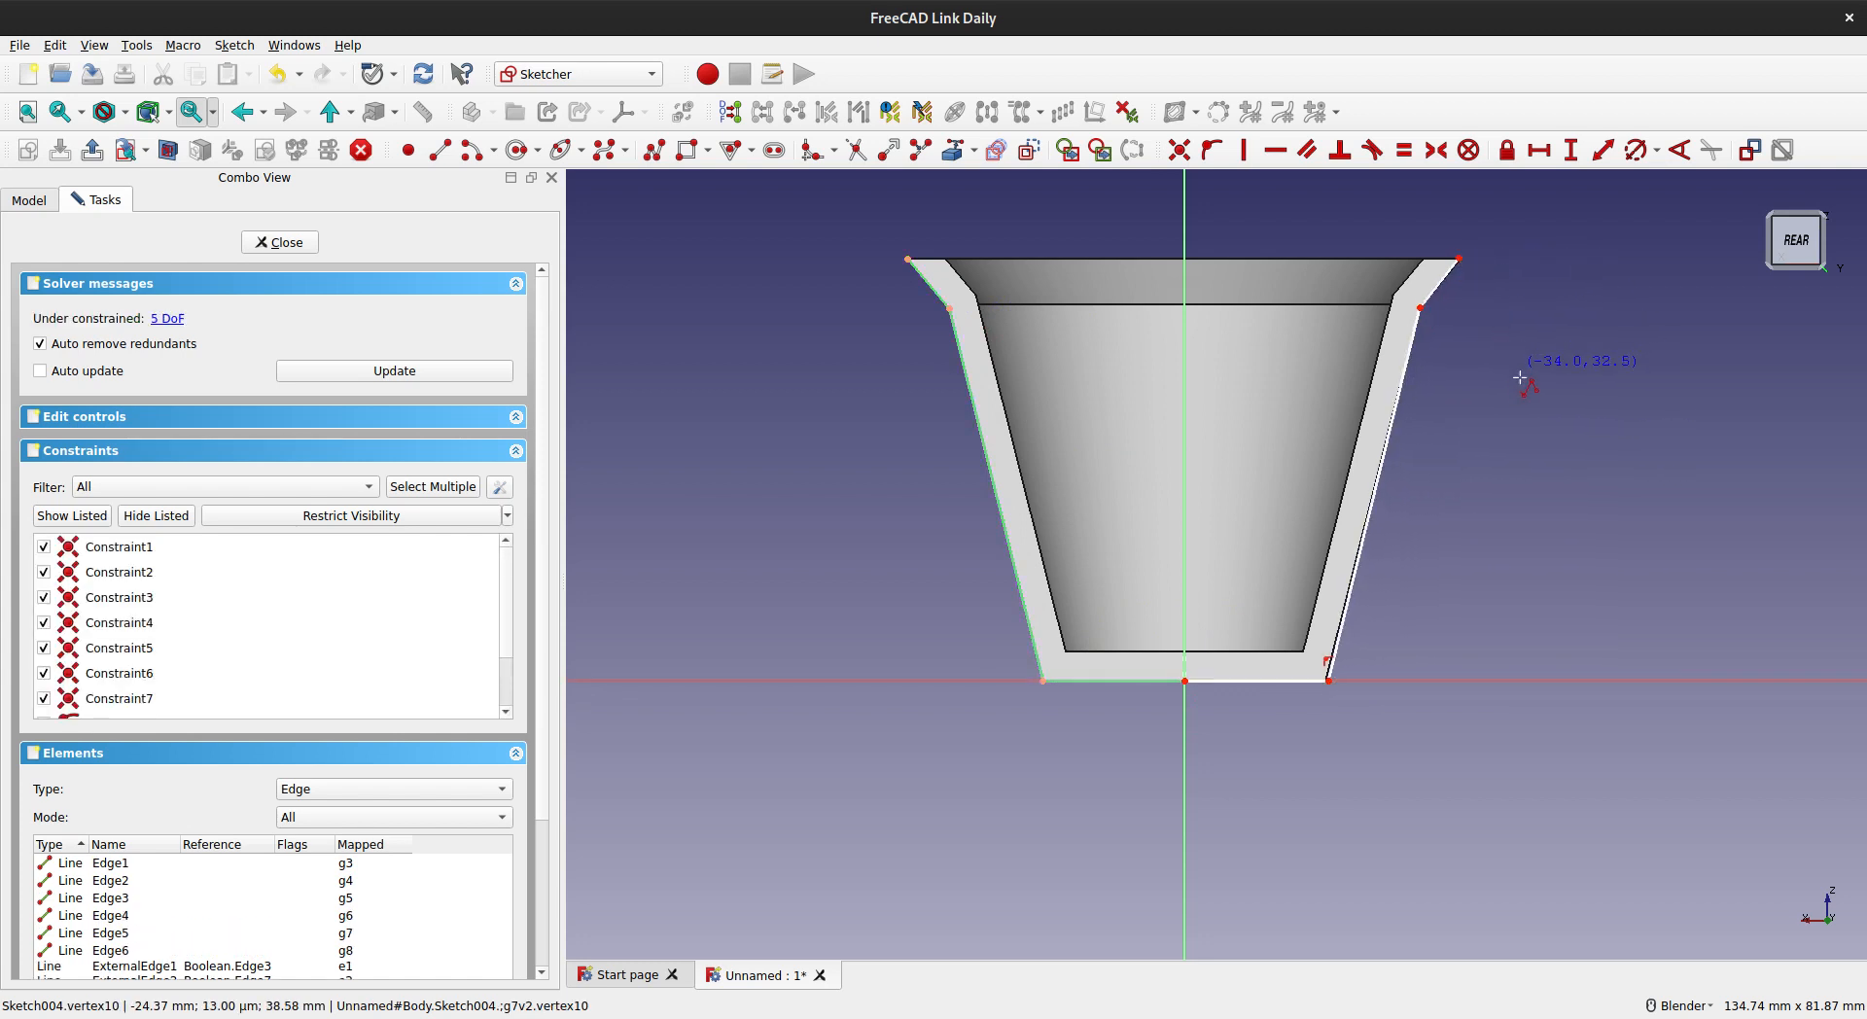
pyautogui.press('Escape')
# - Constrain the polyline's two rim tips, and the two corners where rim meets wall, symmetric about the vertical axis
pyautogui.click(1459, 259)
pyautogui.click(909, 261)
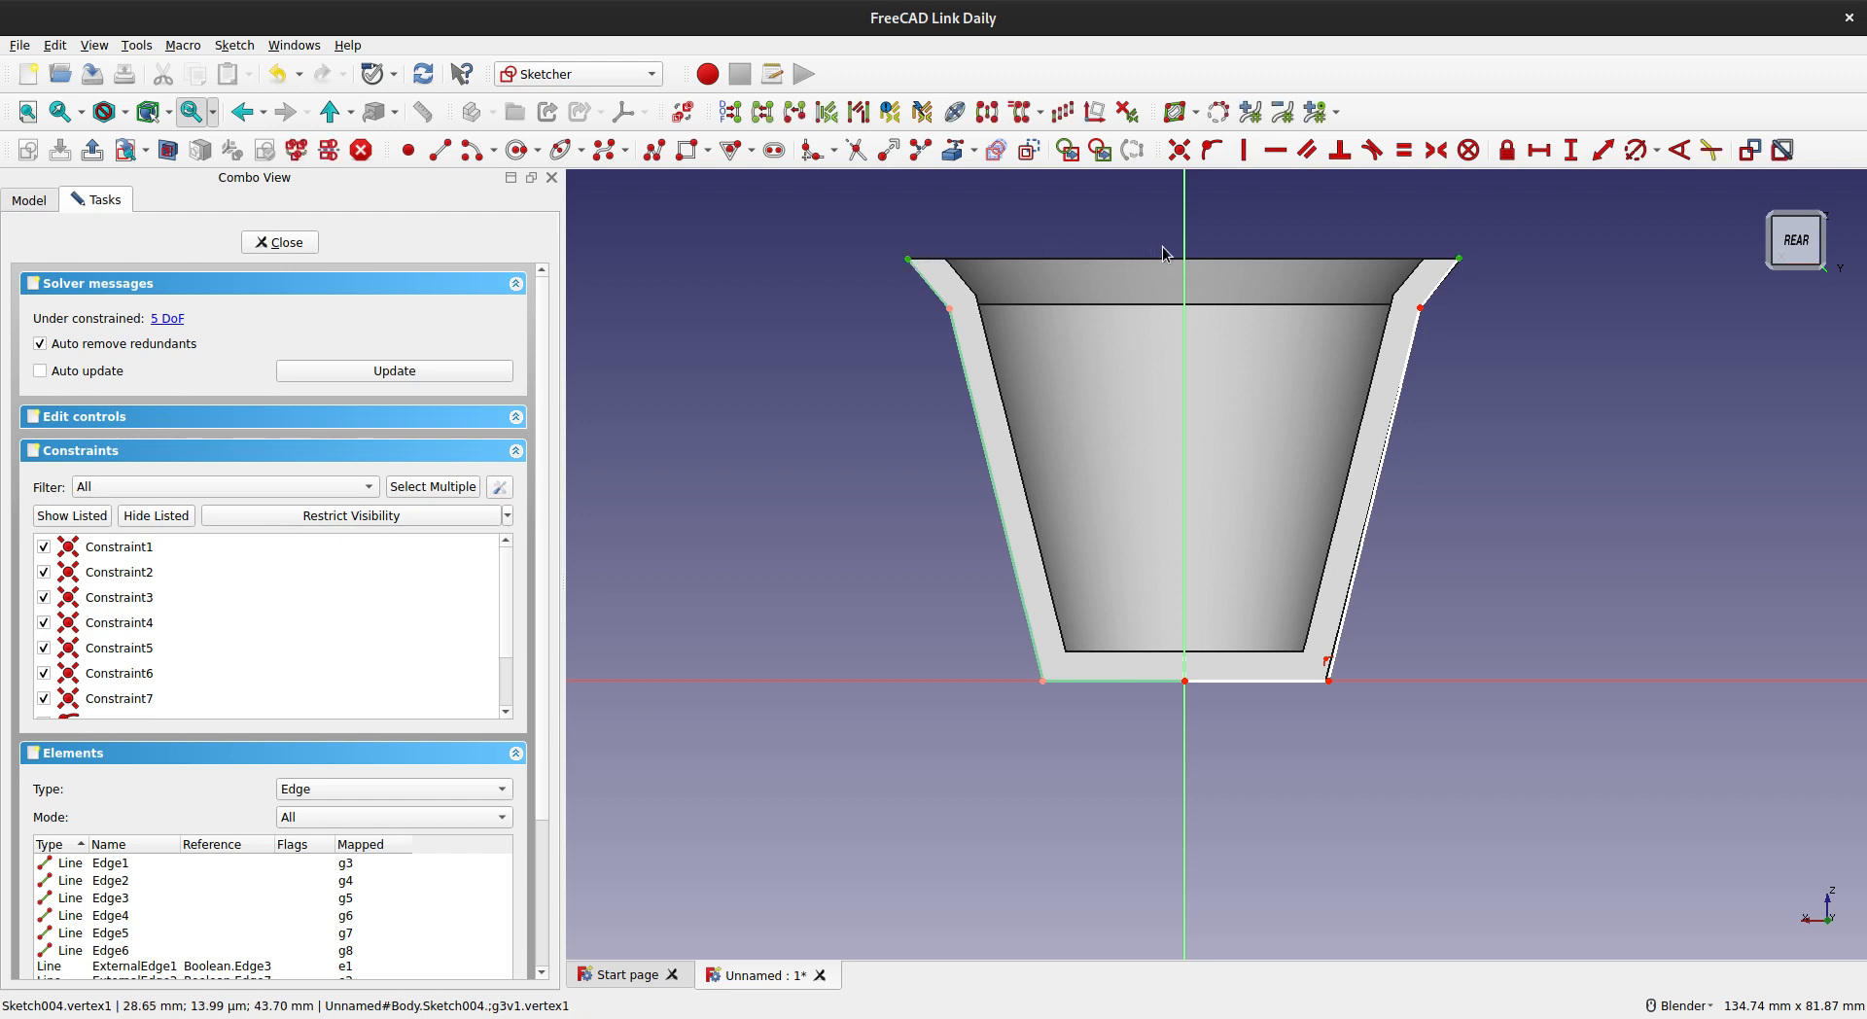
pyautogui.click(1184, 282)
pyautogui.press('s')
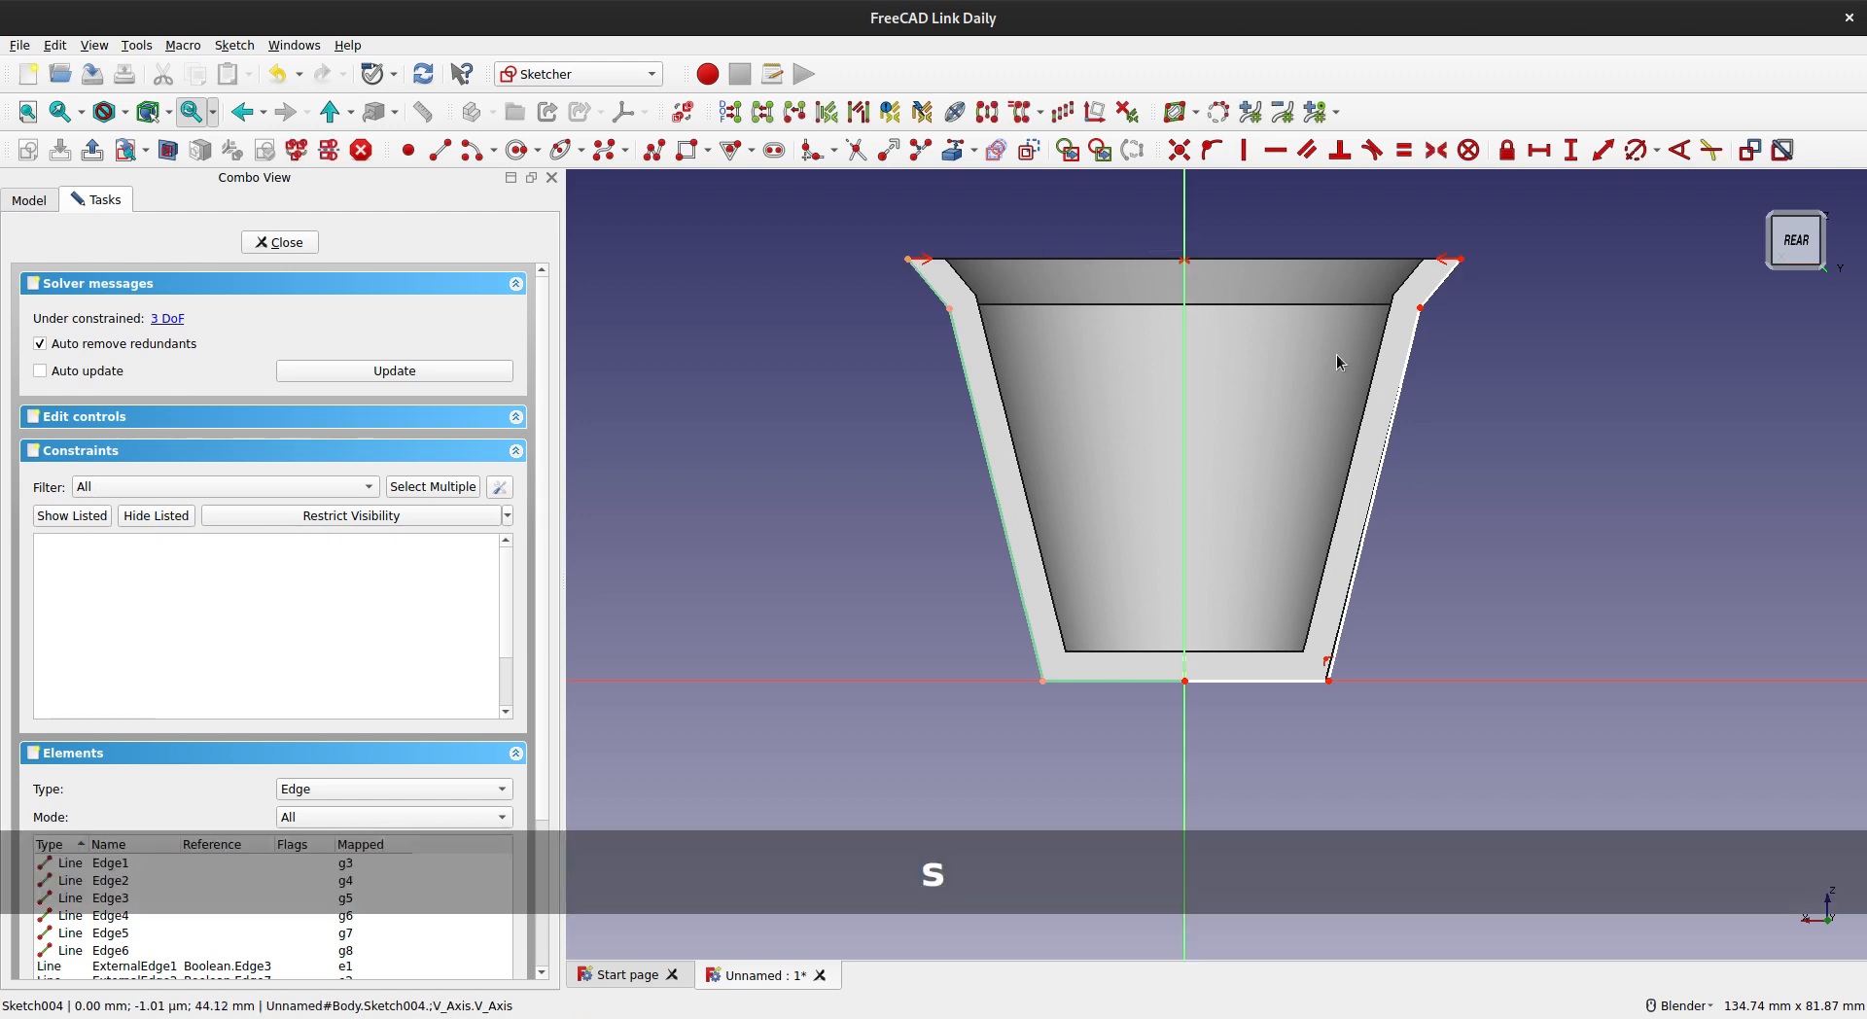
pyautogui.click(1420, 307)
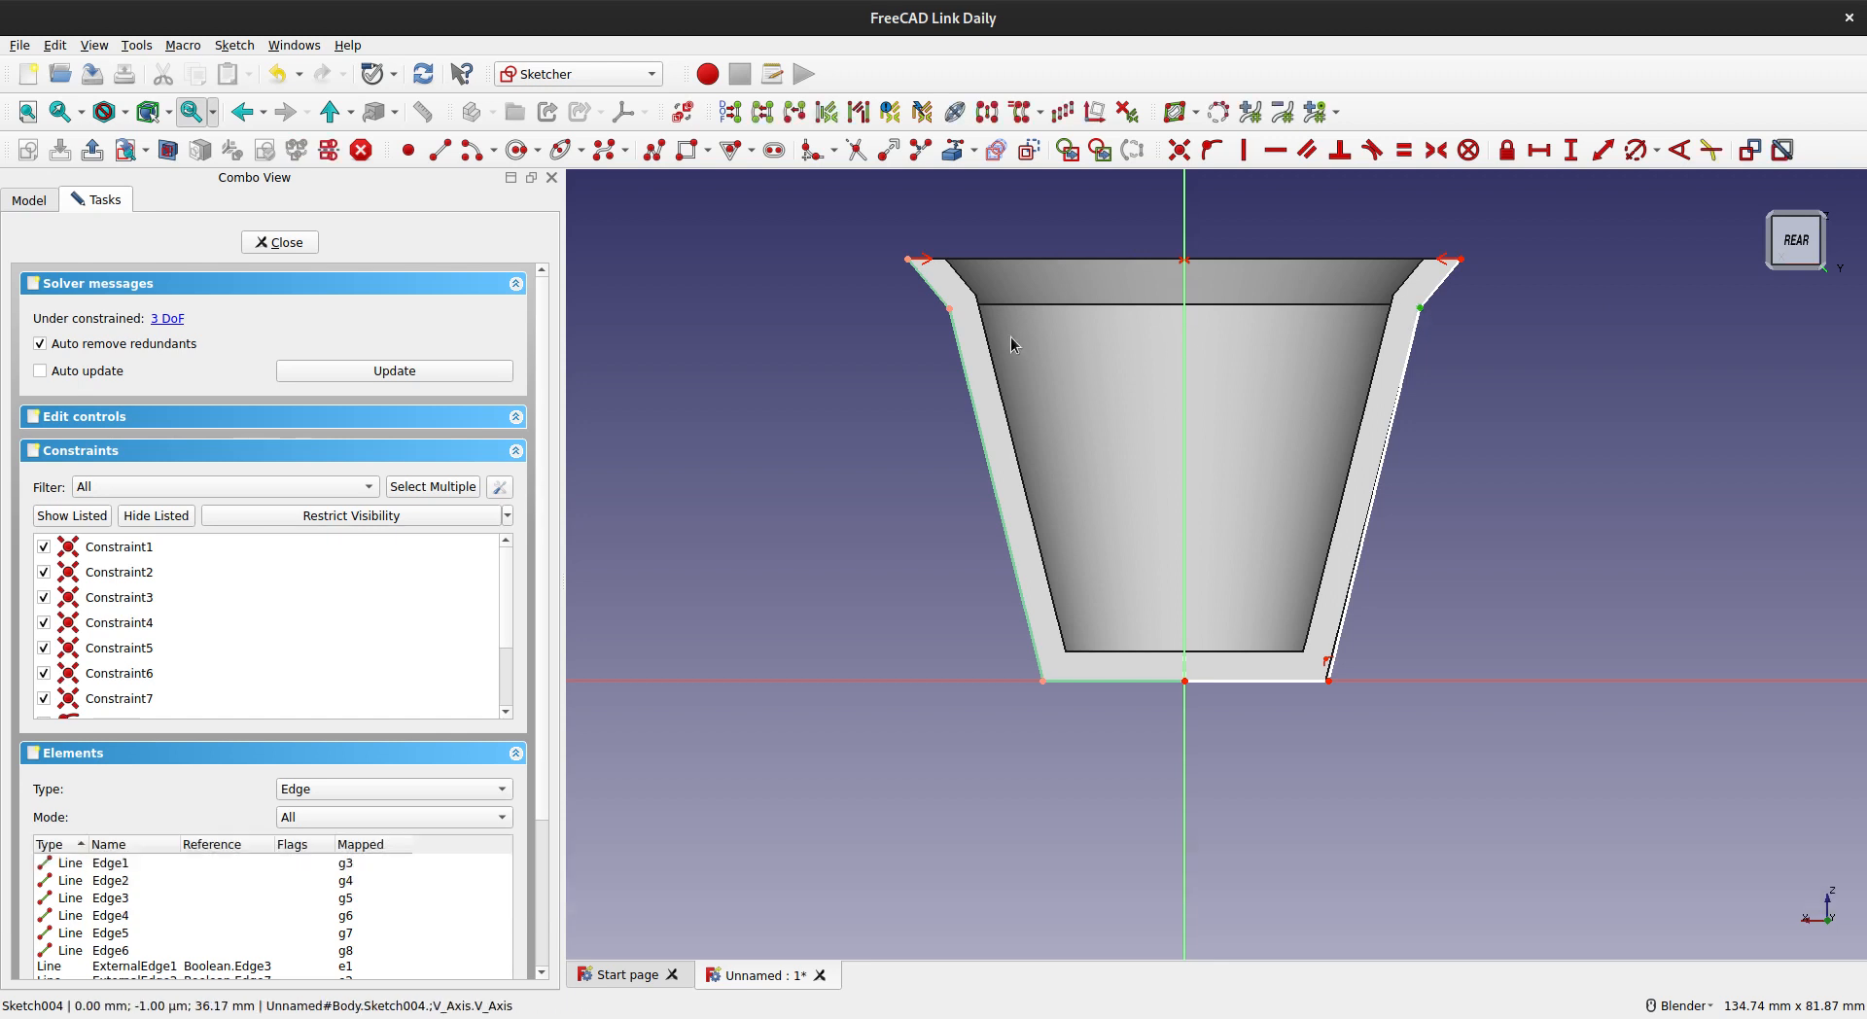
pyautogui.click(949, 309)
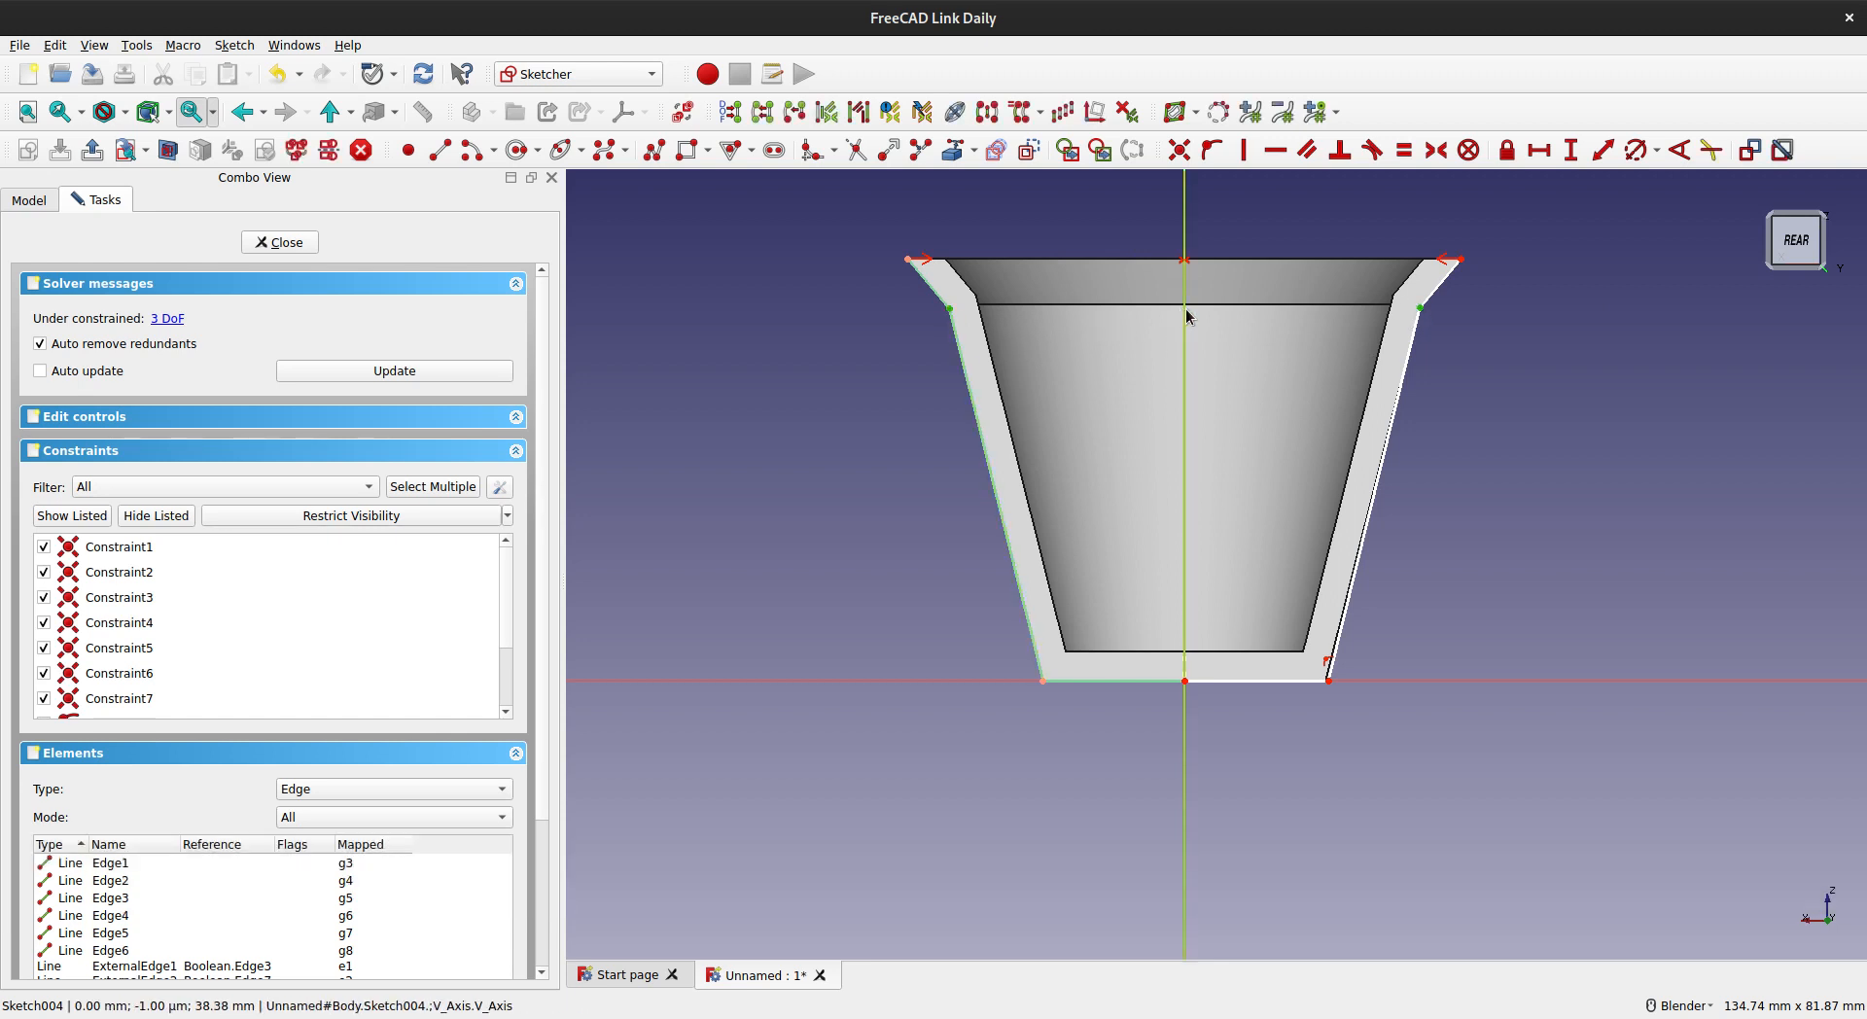
pyautogui.click(1186, 316)
pyautogui.press('s')
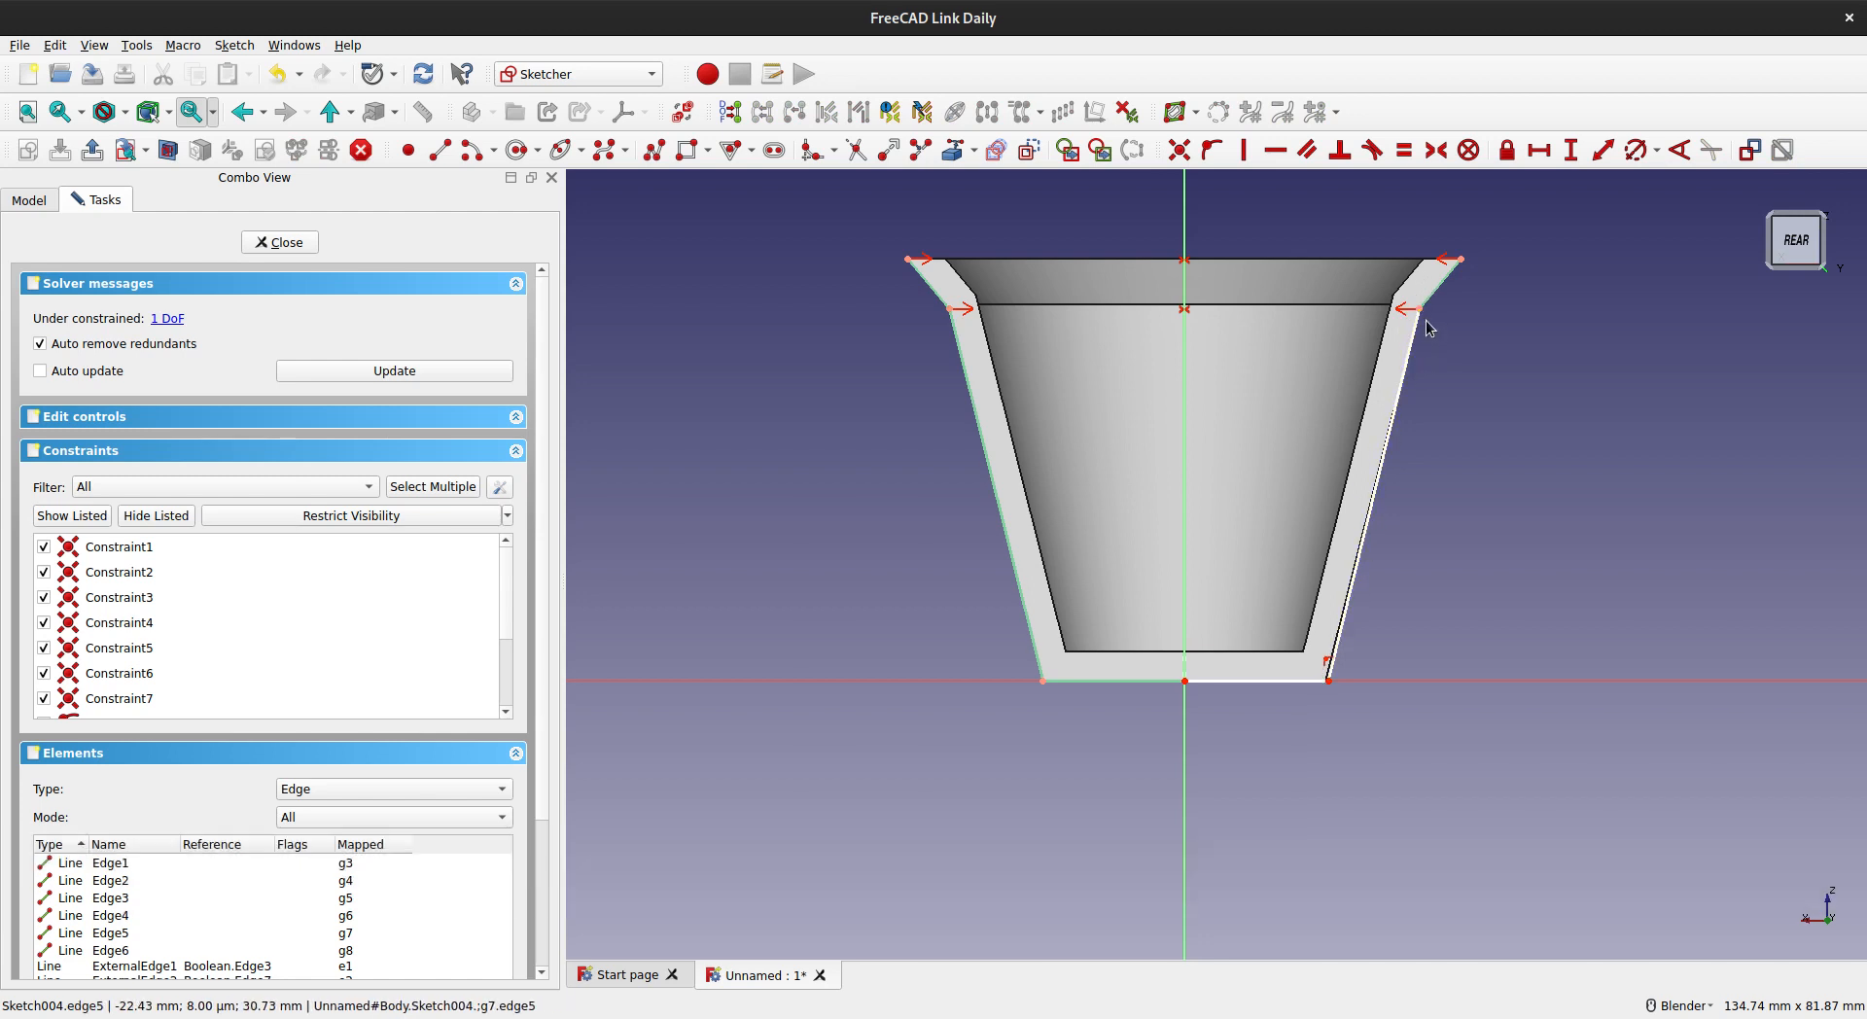
# - Constrain the two base corners symmetric about the vertical axis, close the path sketch and clear the selection
pyautogui.click(1329, 681)
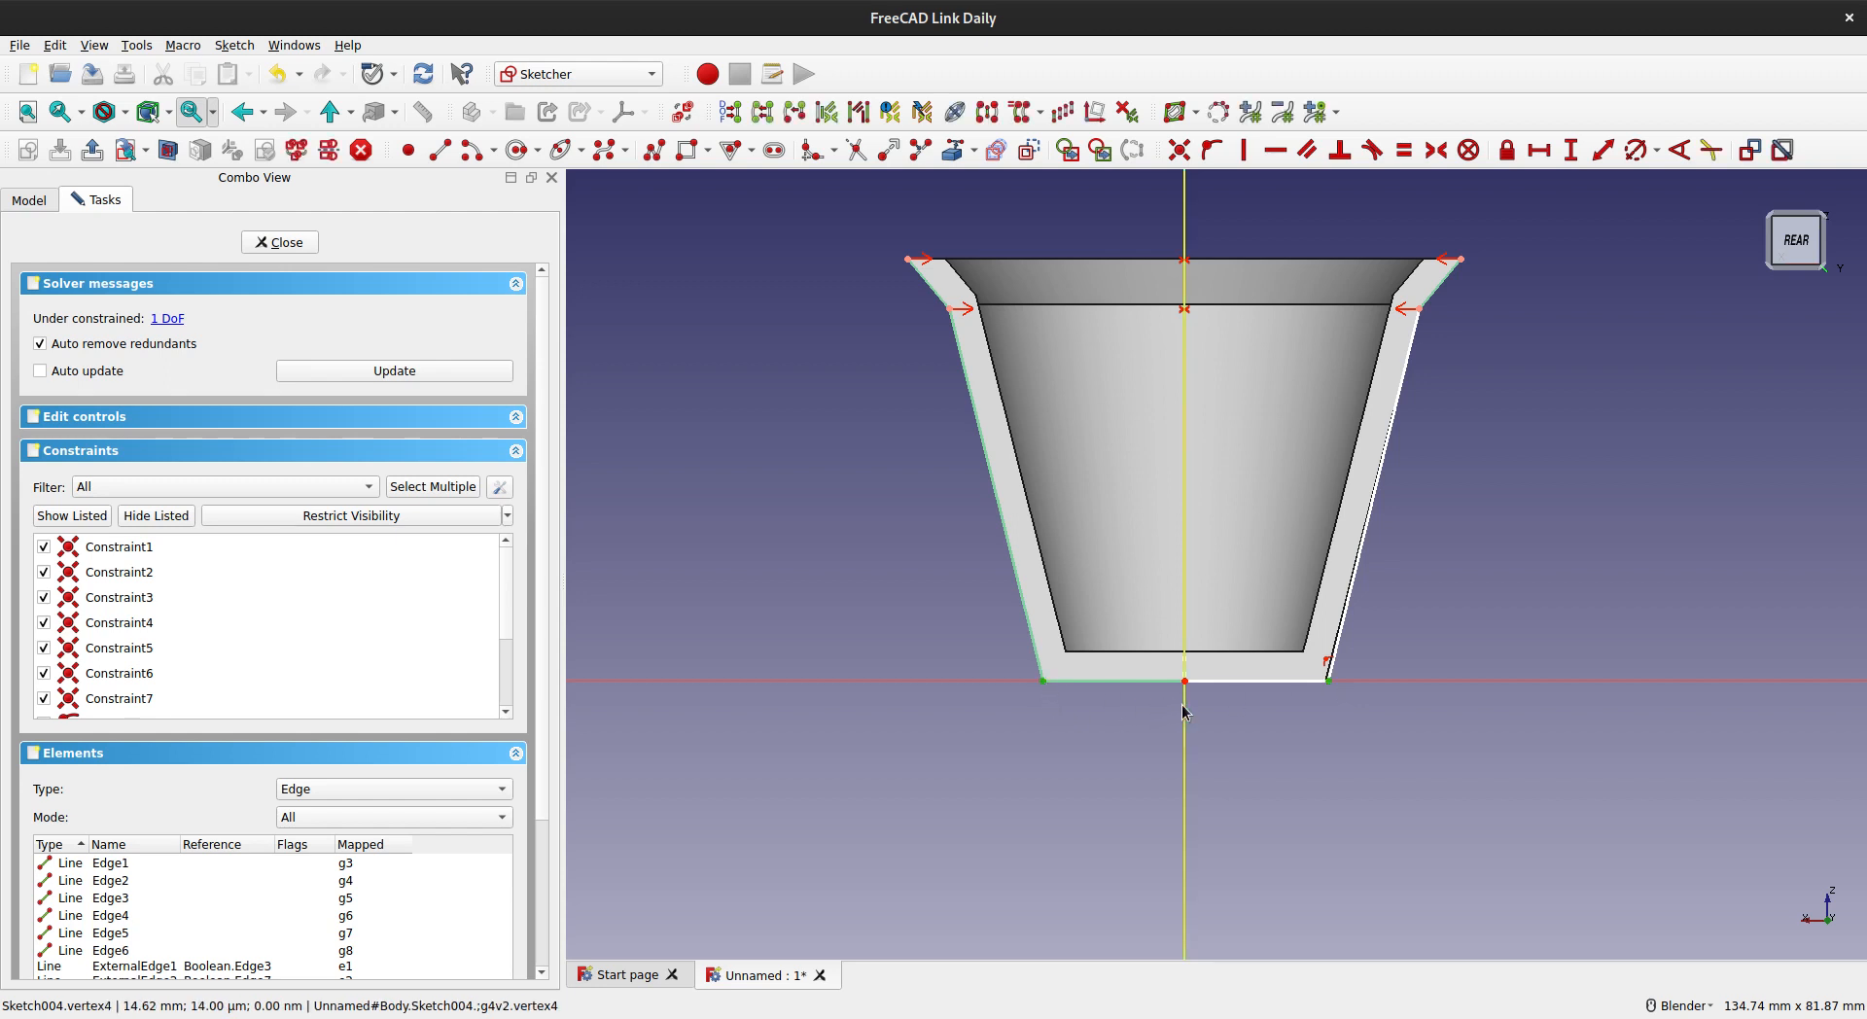
pyautogui.press('s')
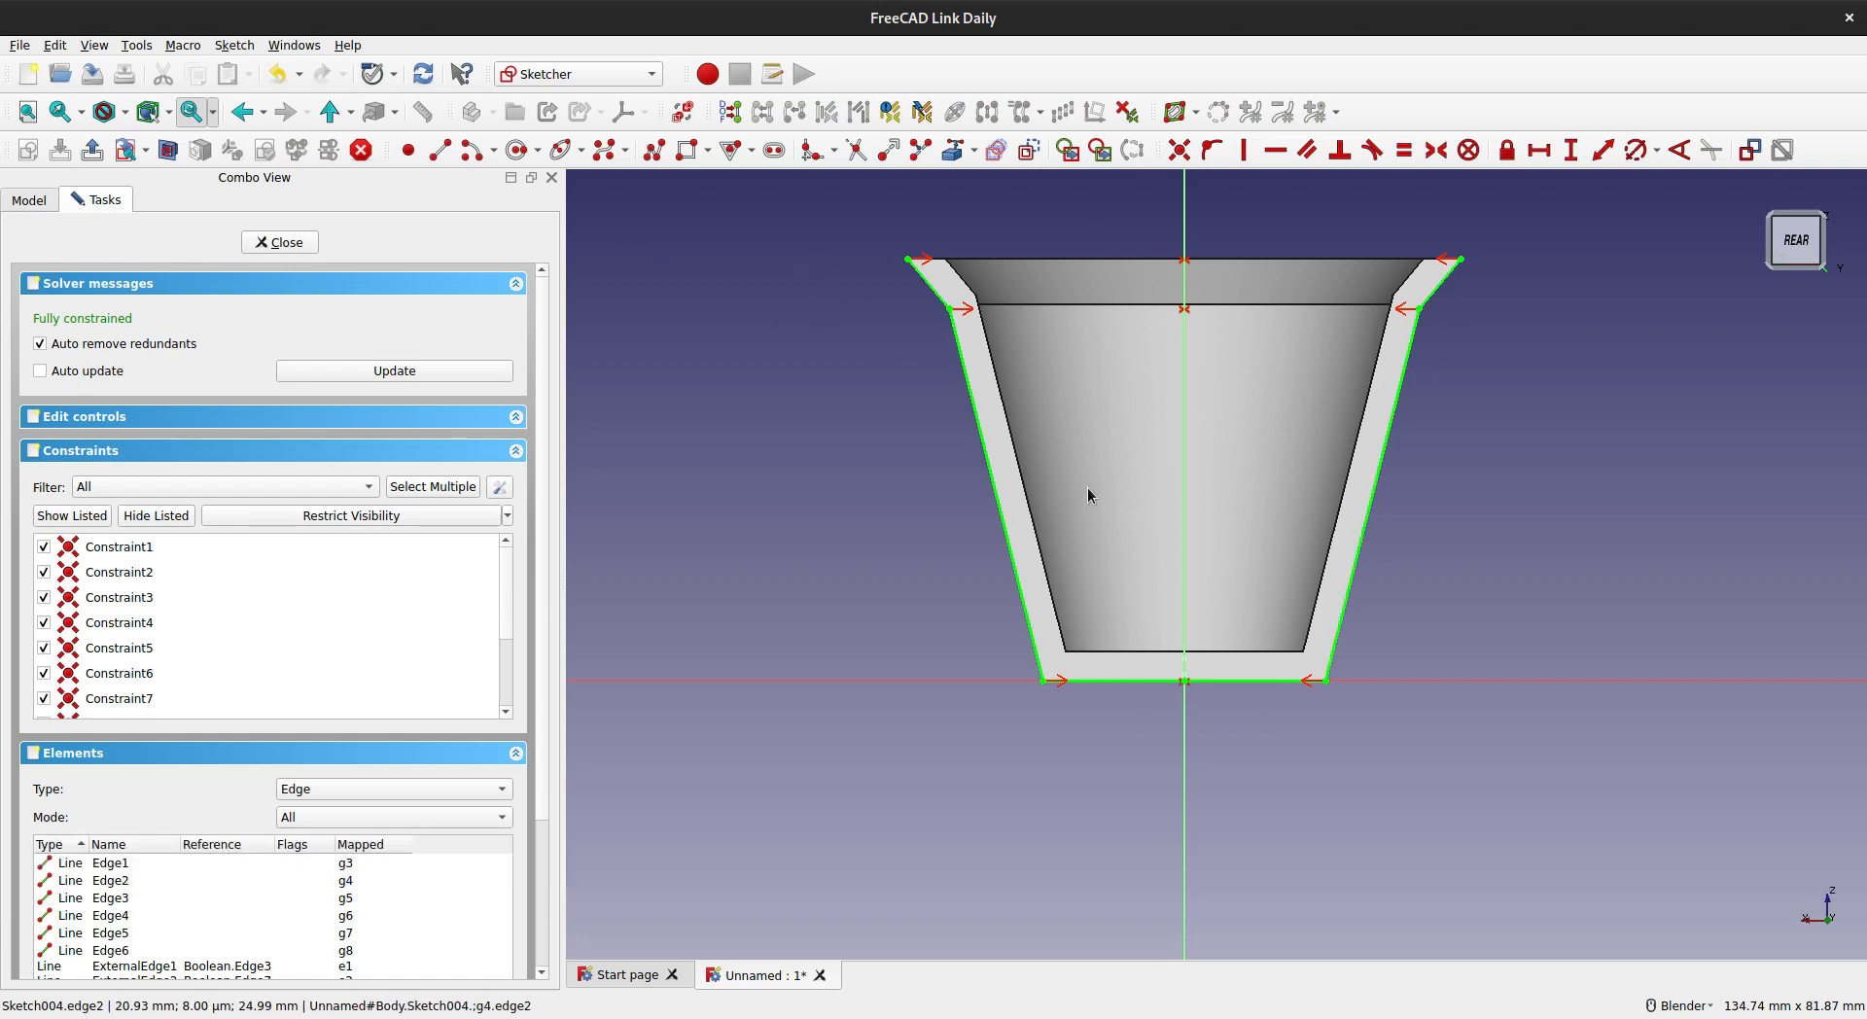
pyautogui.click(306, 242)
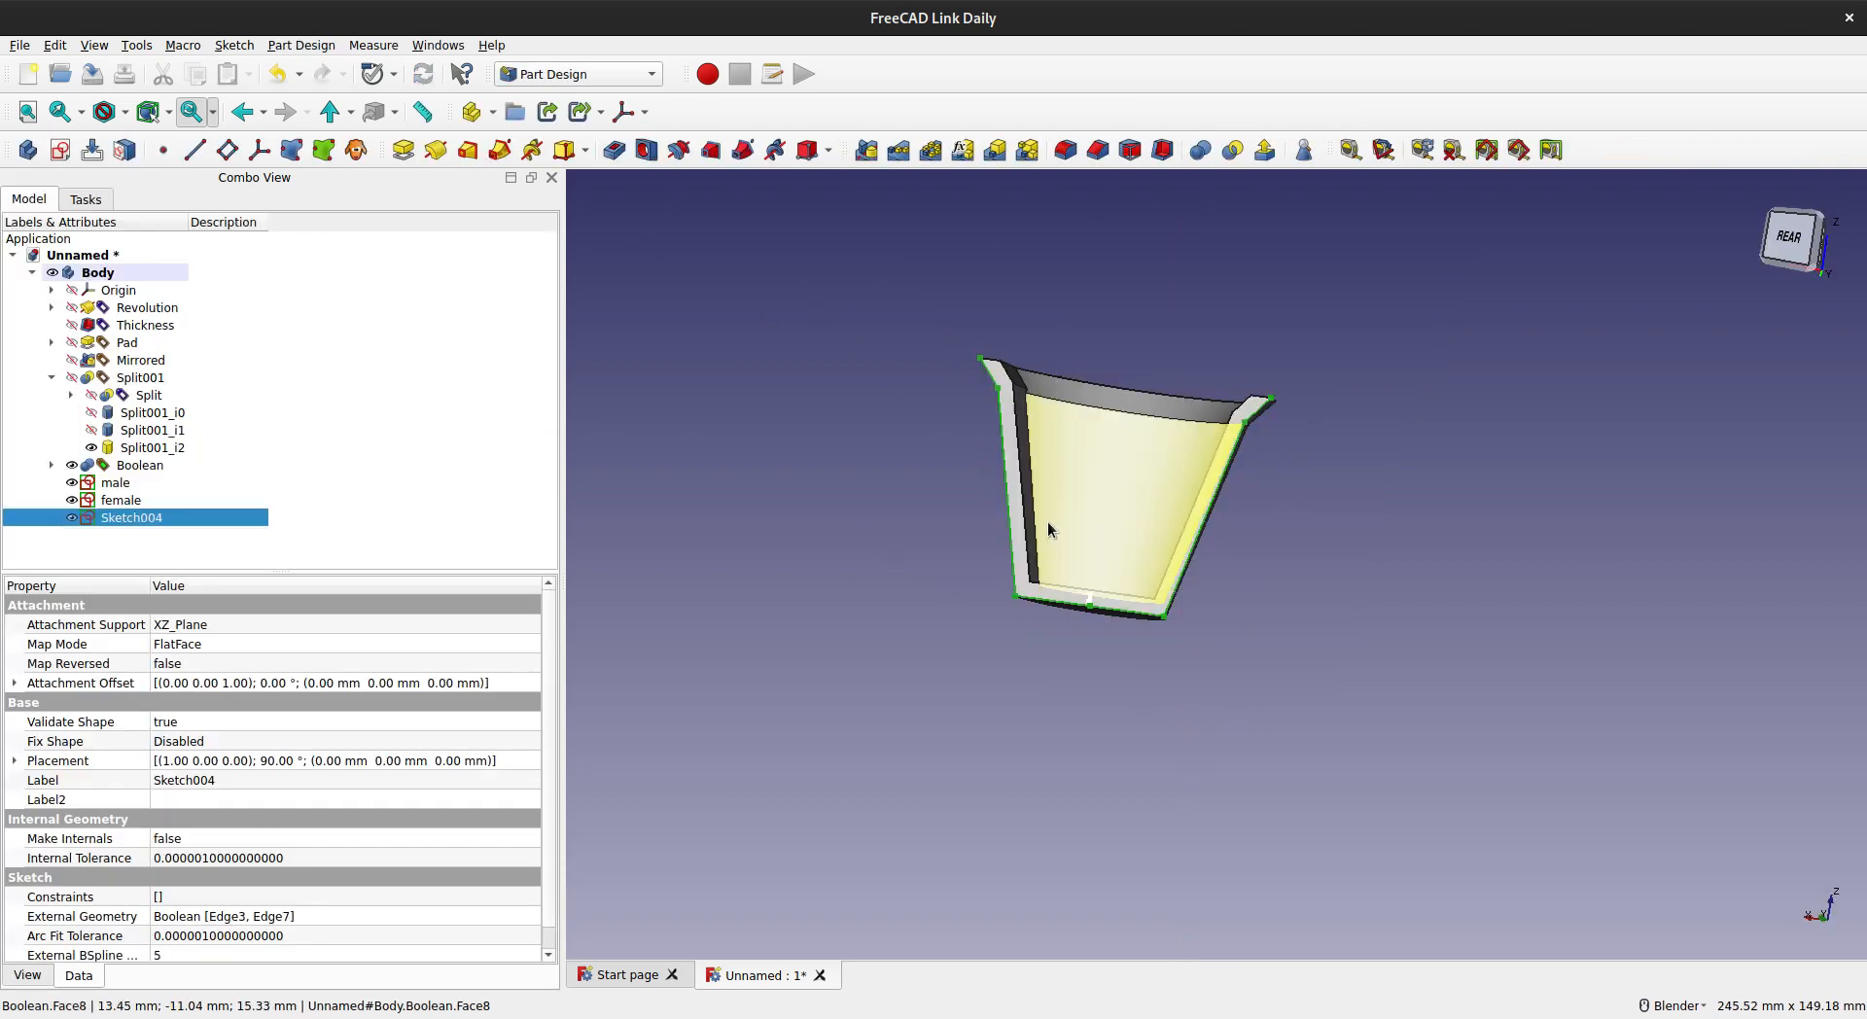
pyautogui.click(213, 551)
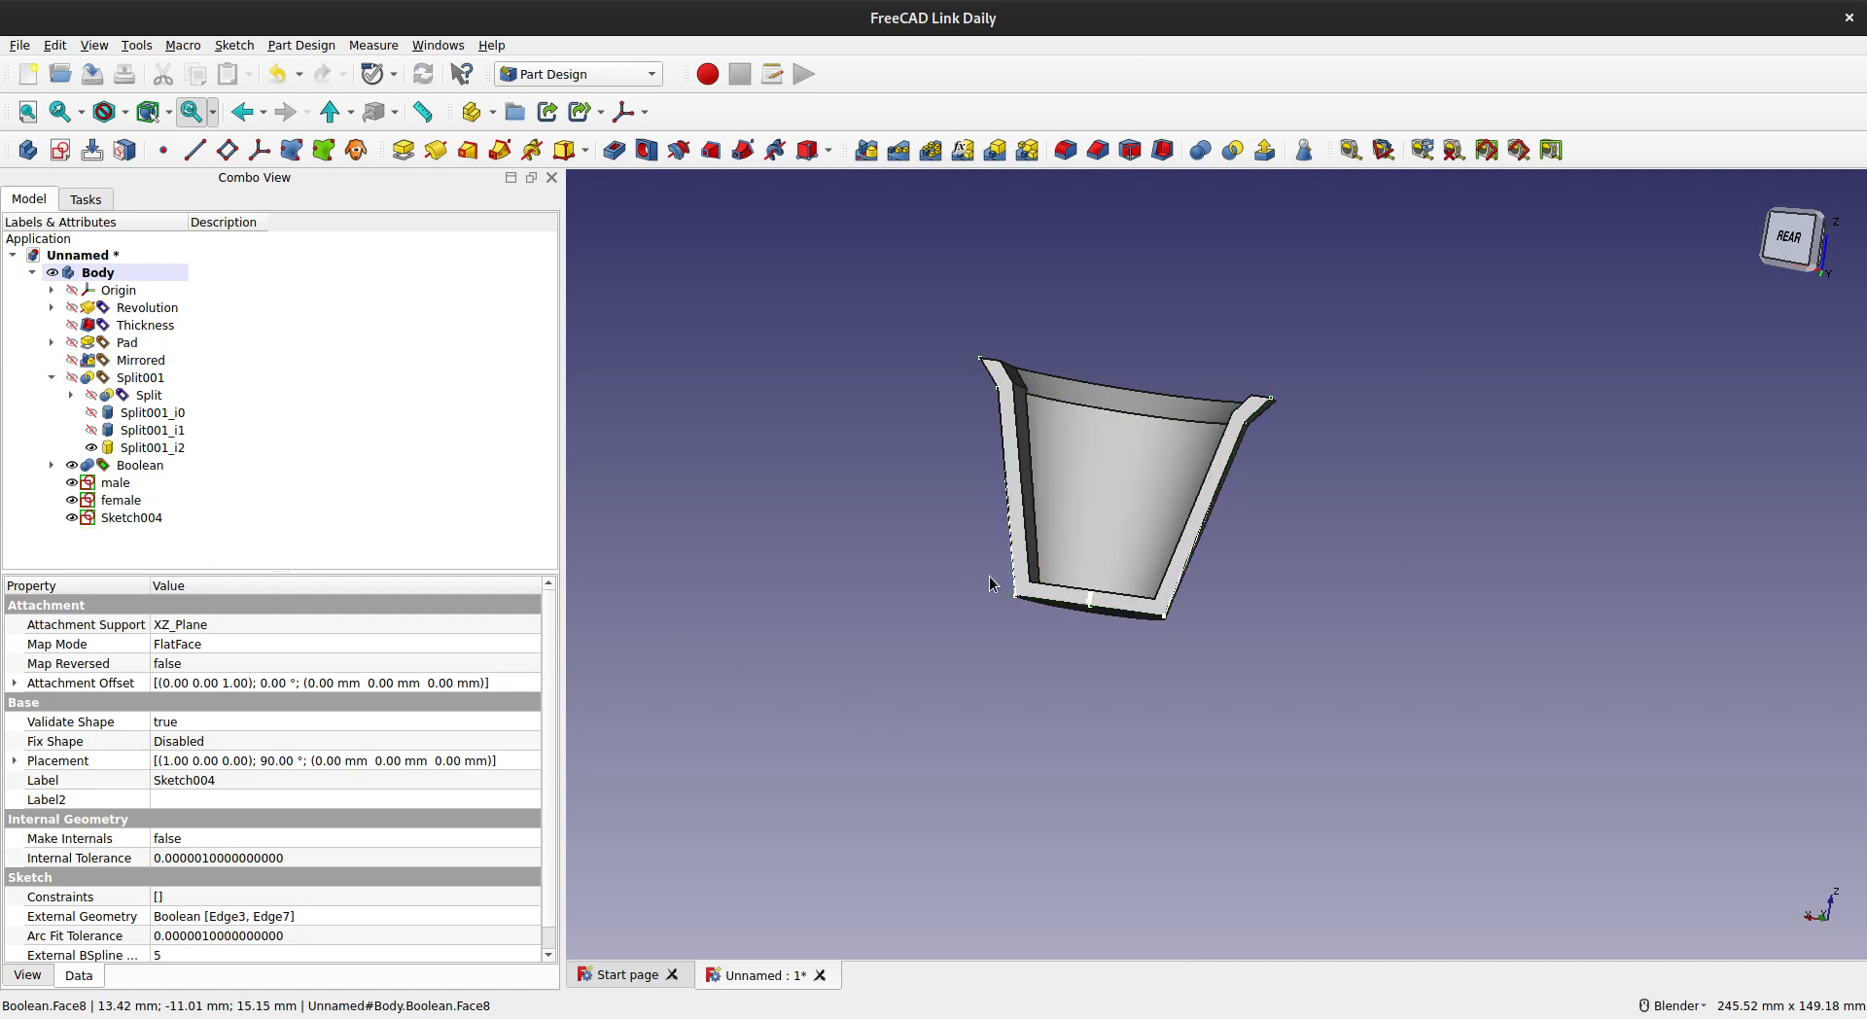
# - Check the male profile's position at the cup's base and hide the Boolean feature
pyautogui.scroll(5, 1046, 630)
pyautogui.scroll(3, 1129, 642)
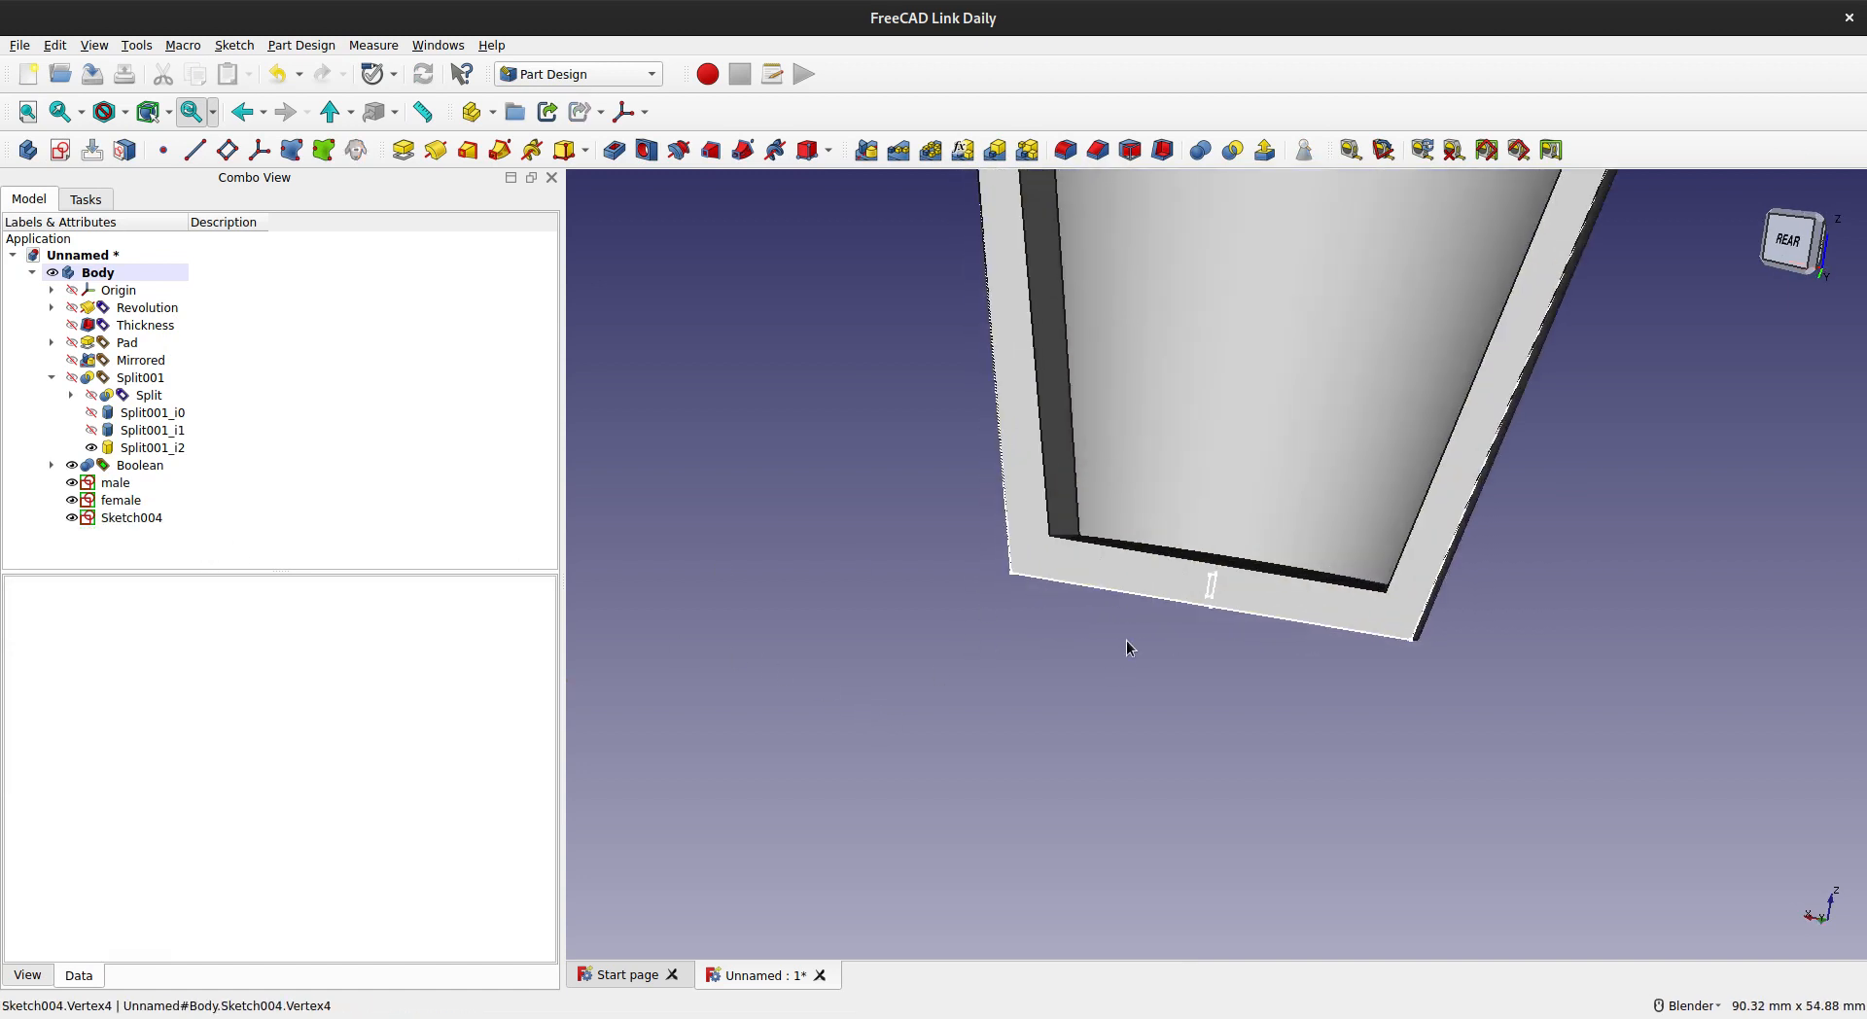
pyautogui.scroll(-3, 1216, 582)
pyautogui.scroll(-3, 1150, 533)
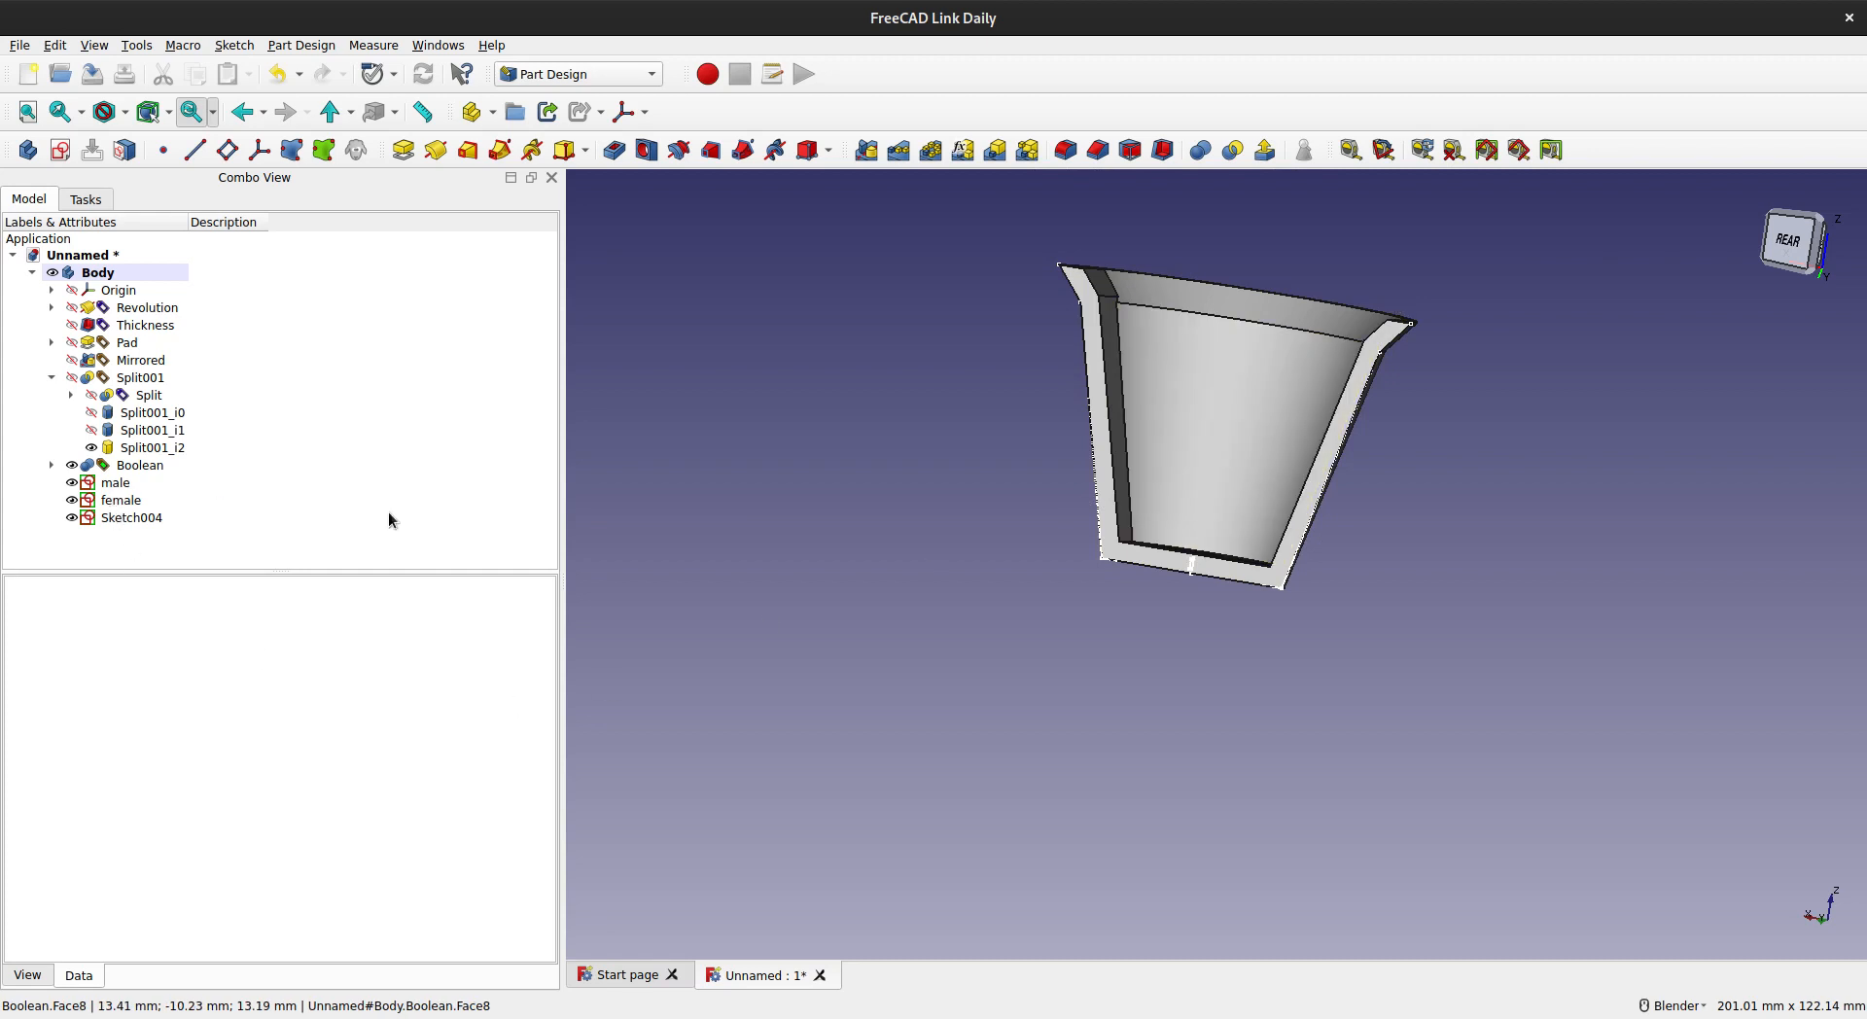
pyautogui.click(119, 484)
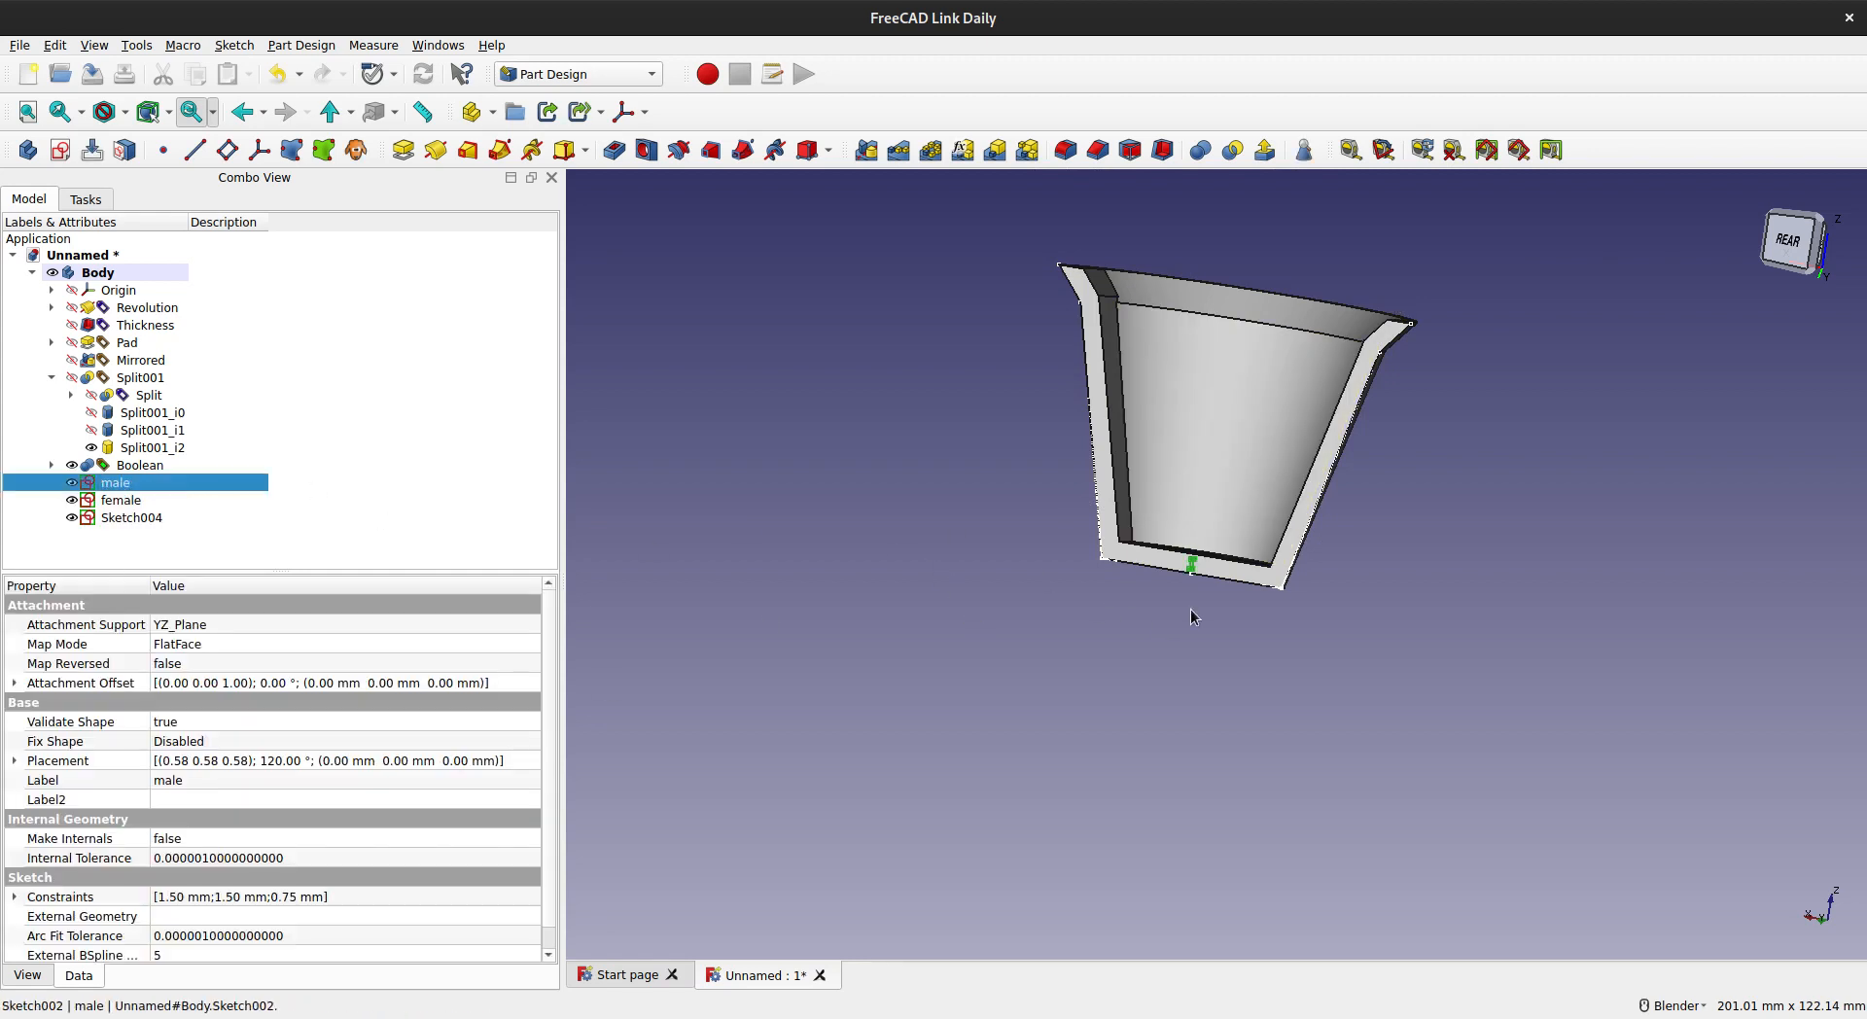
pyautogui.scroll(4, 1211, 568)
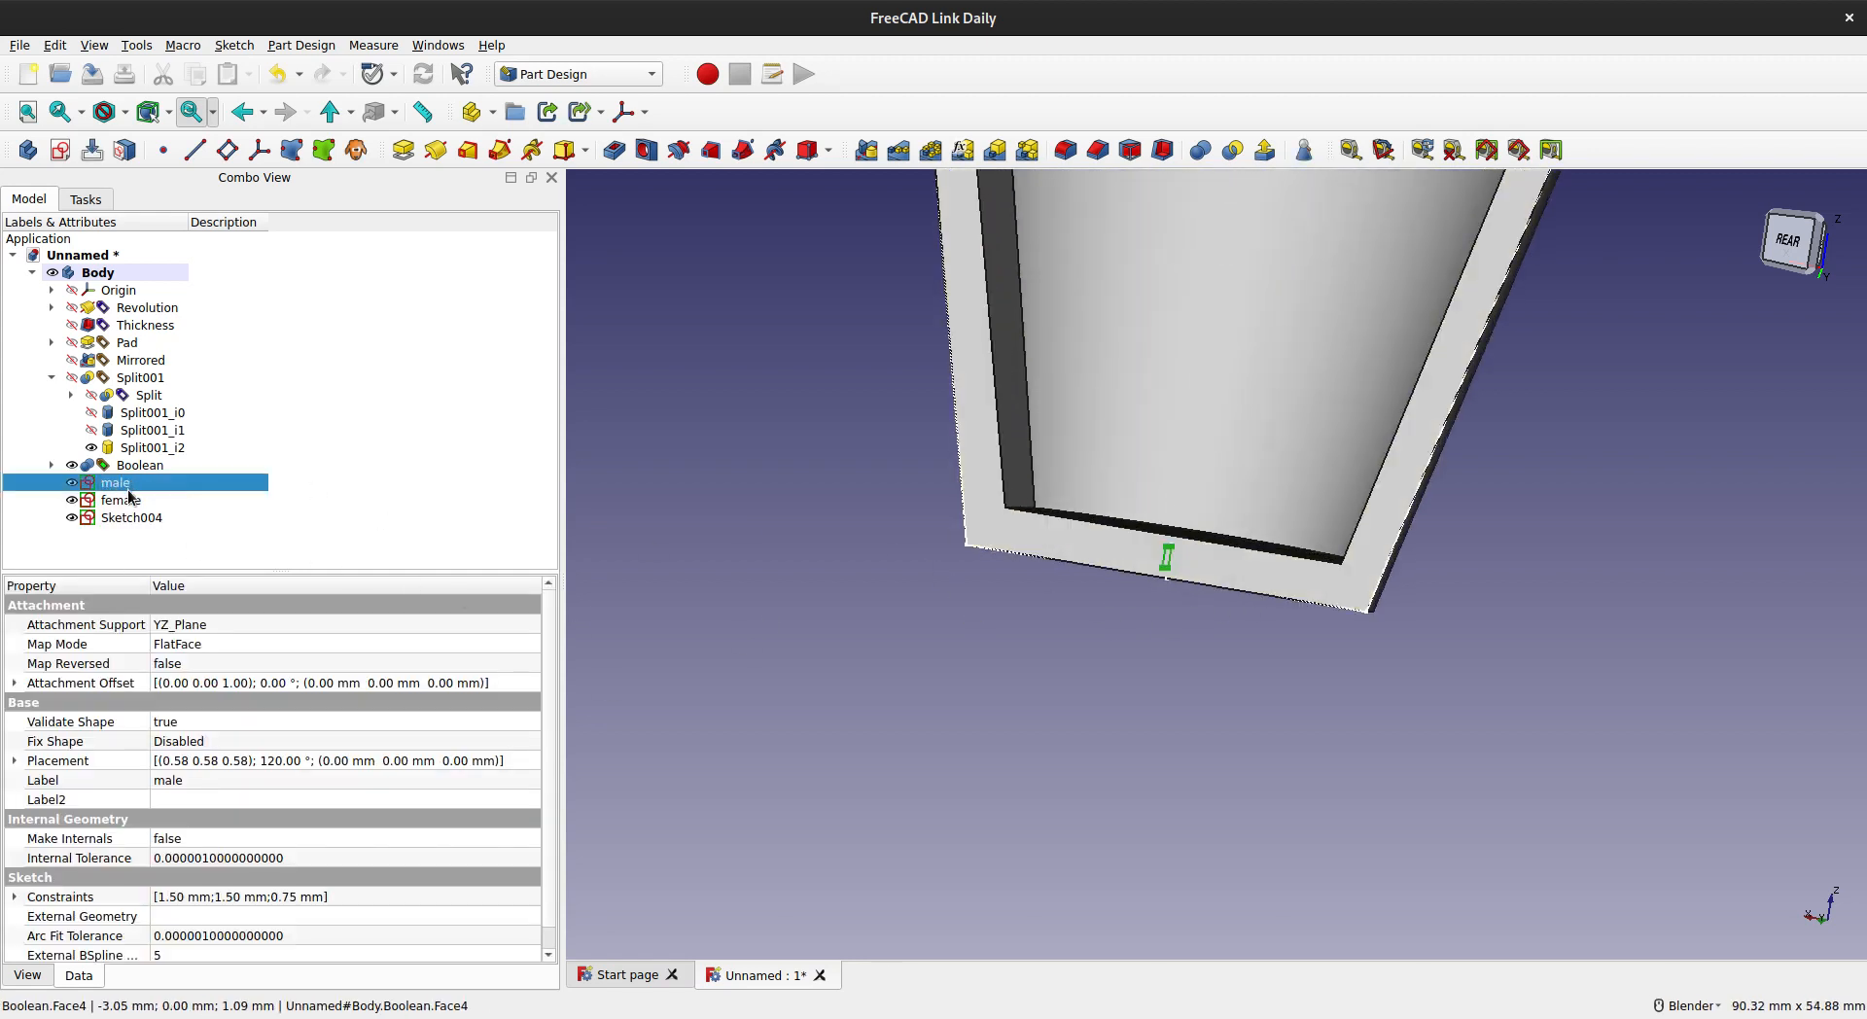
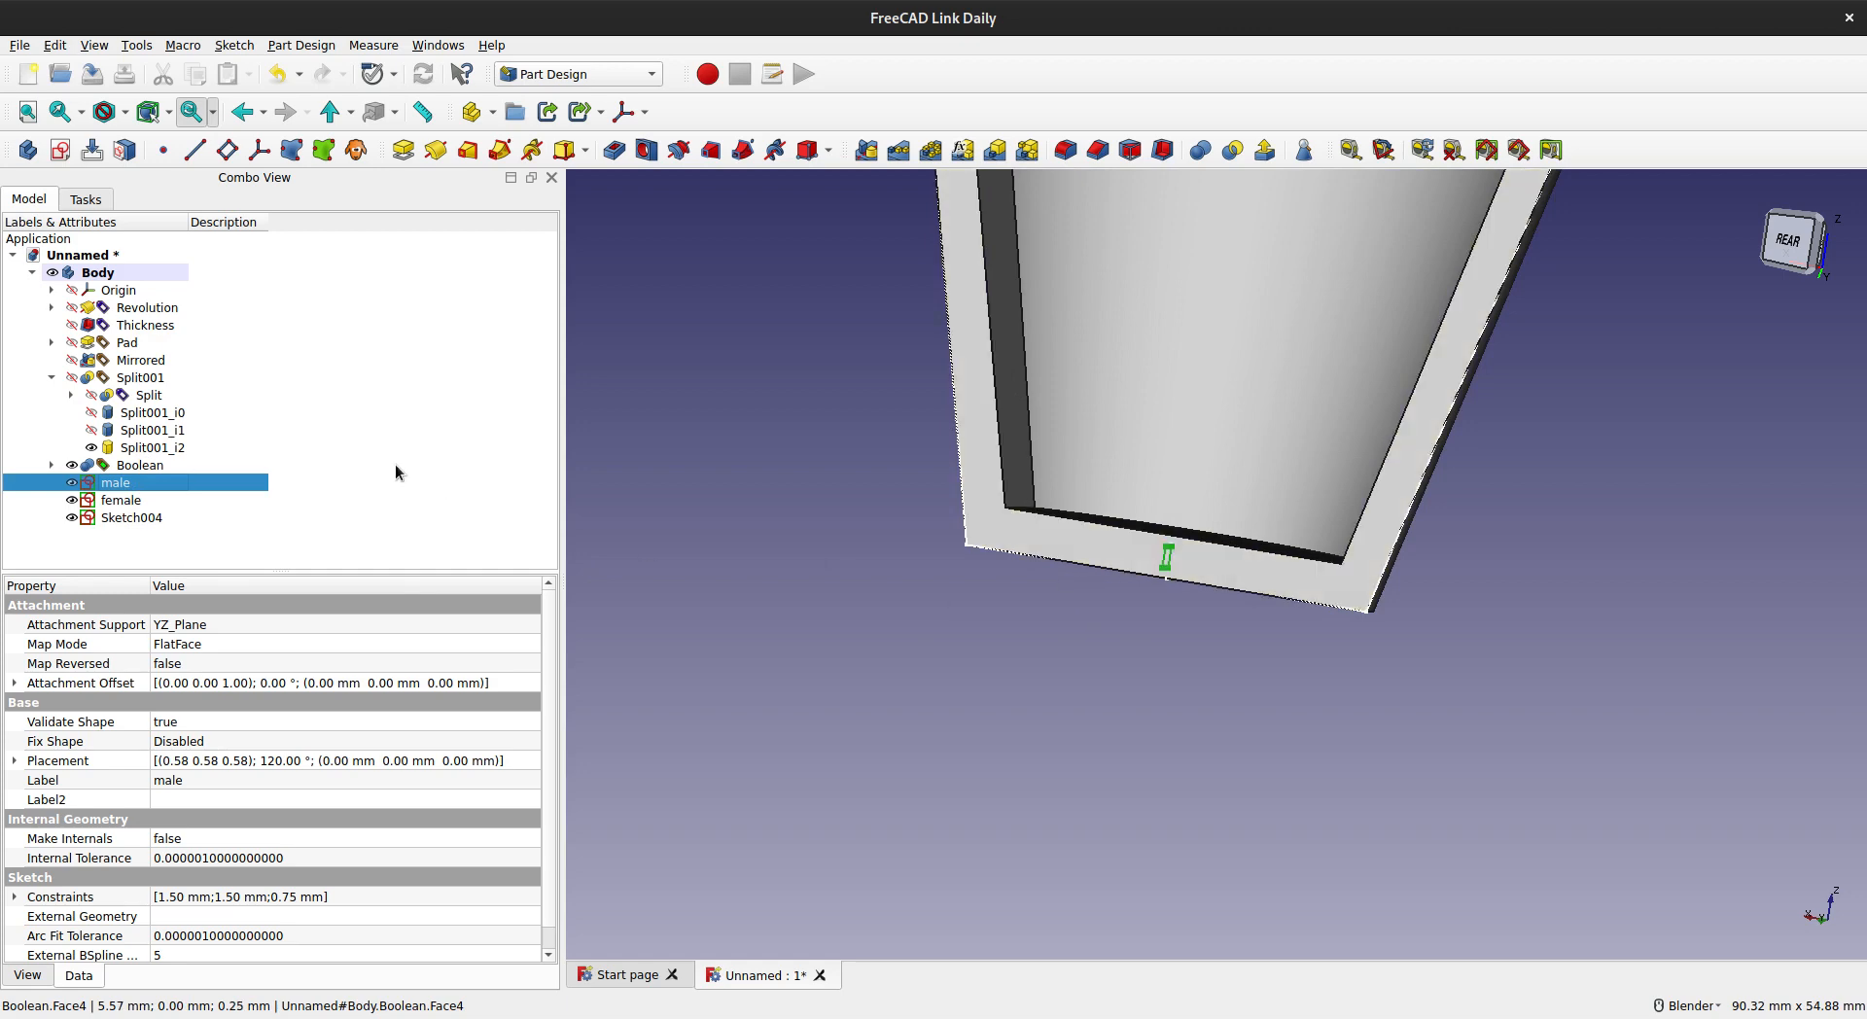
pyautogui.click(132, 465)
pyautogui.press('space')
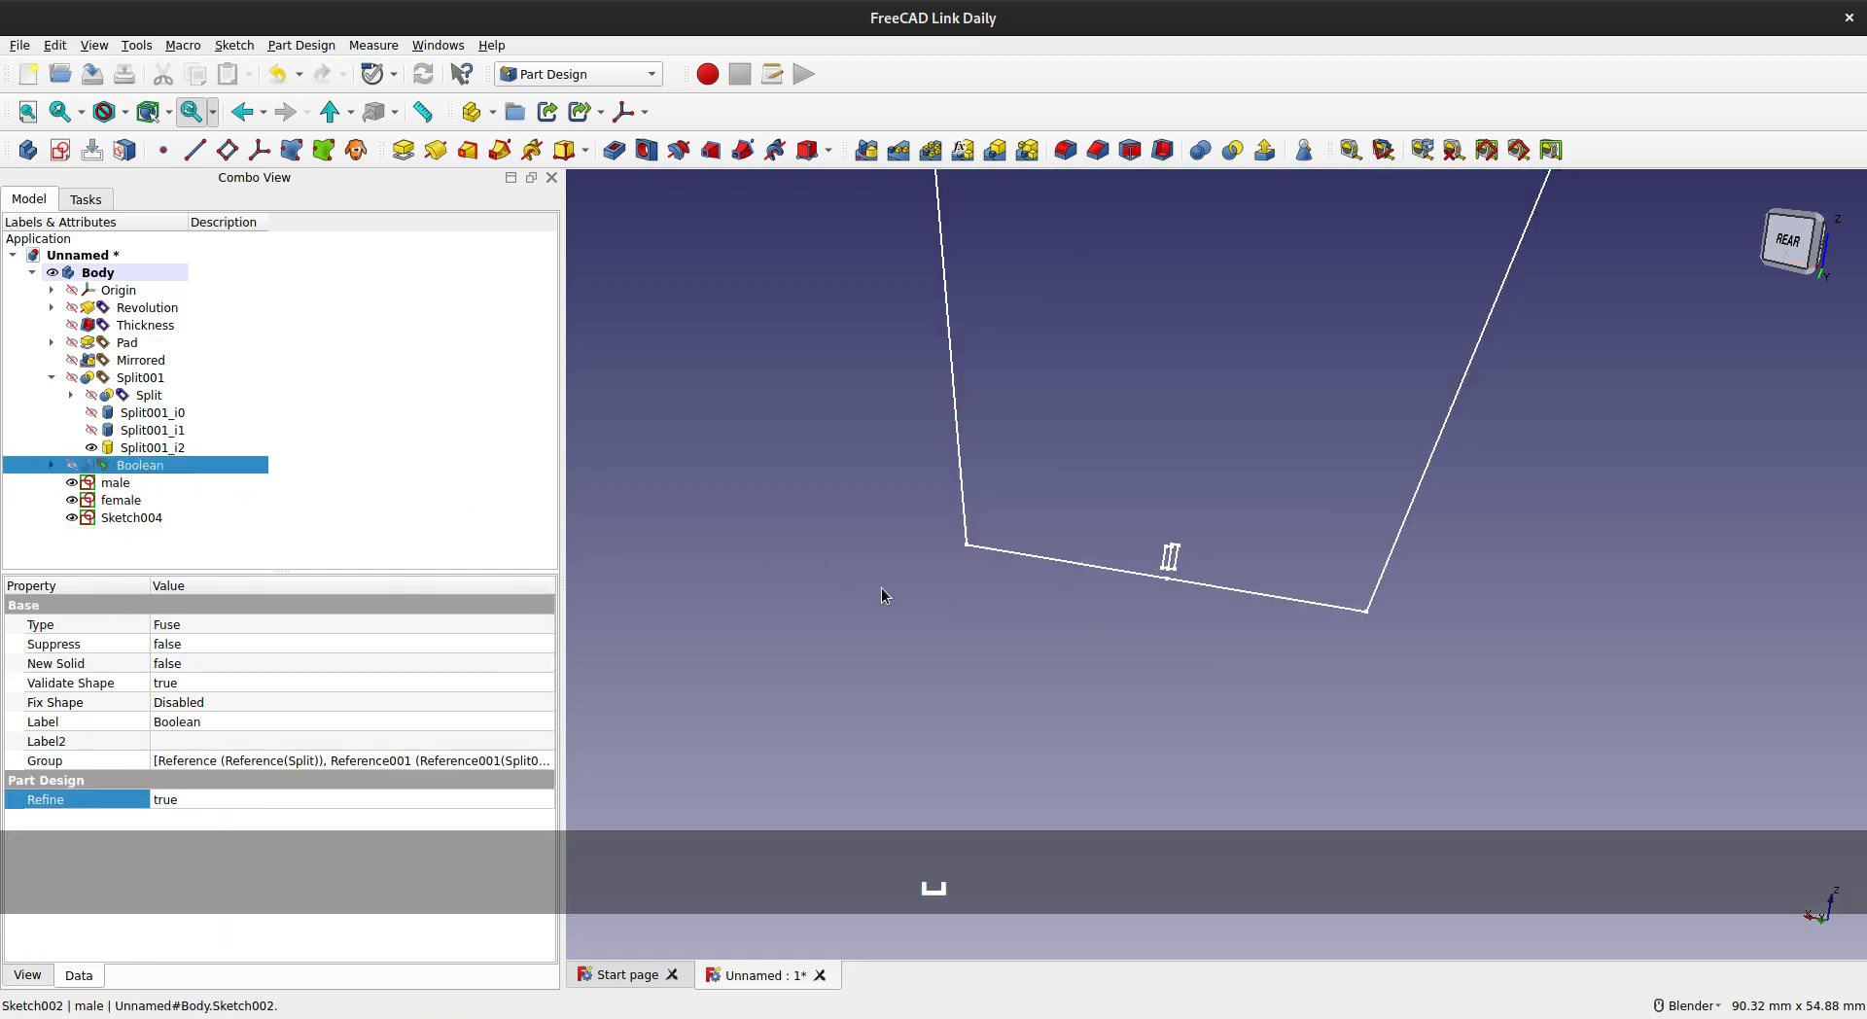
# - Create an additive pipe sweeping the male profile along Edge3, Edge2 and Edge1 of Sketch004, up one half of the outline
pyautogui.moveTo(1087, 527)
pyautogui.mouseDown(button='middle')
pyautogui.moveTo(1223, 438)
pyautogui.moveTo(1193, 424)
pyautogui.mouseUp(button='middle')
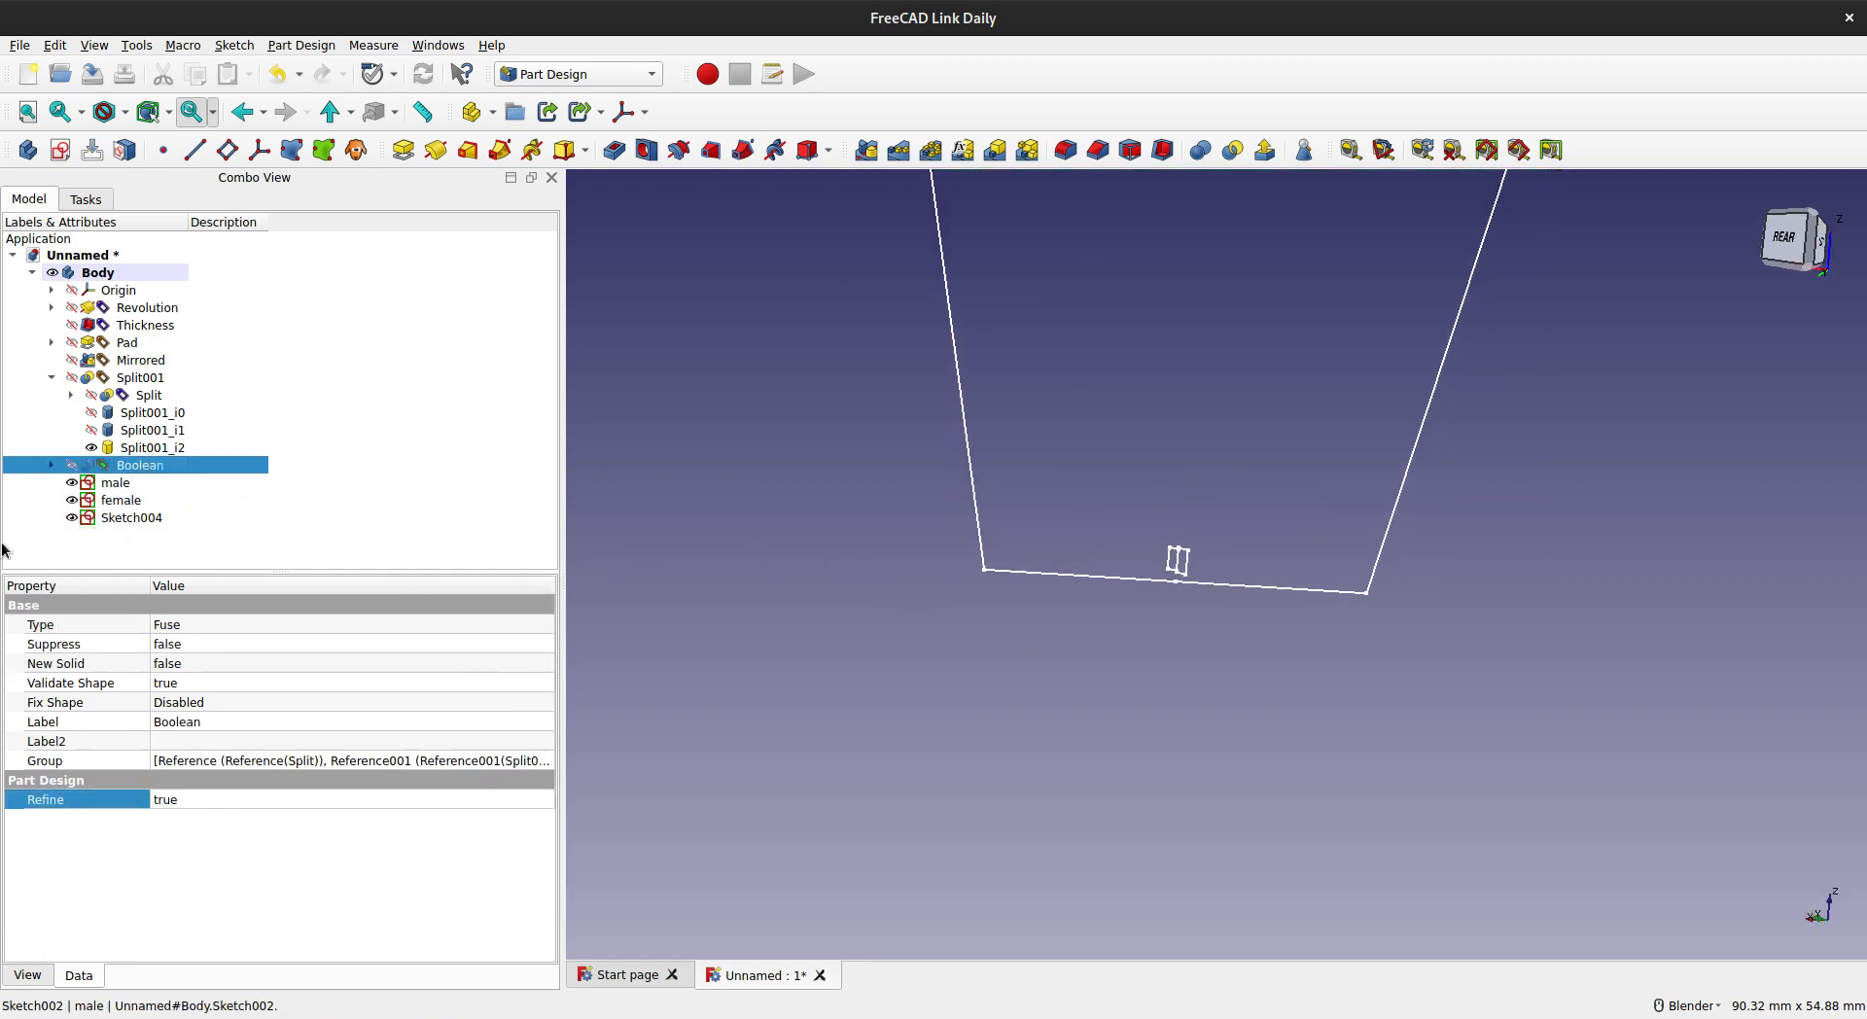
pyautogui.click(115, 482)
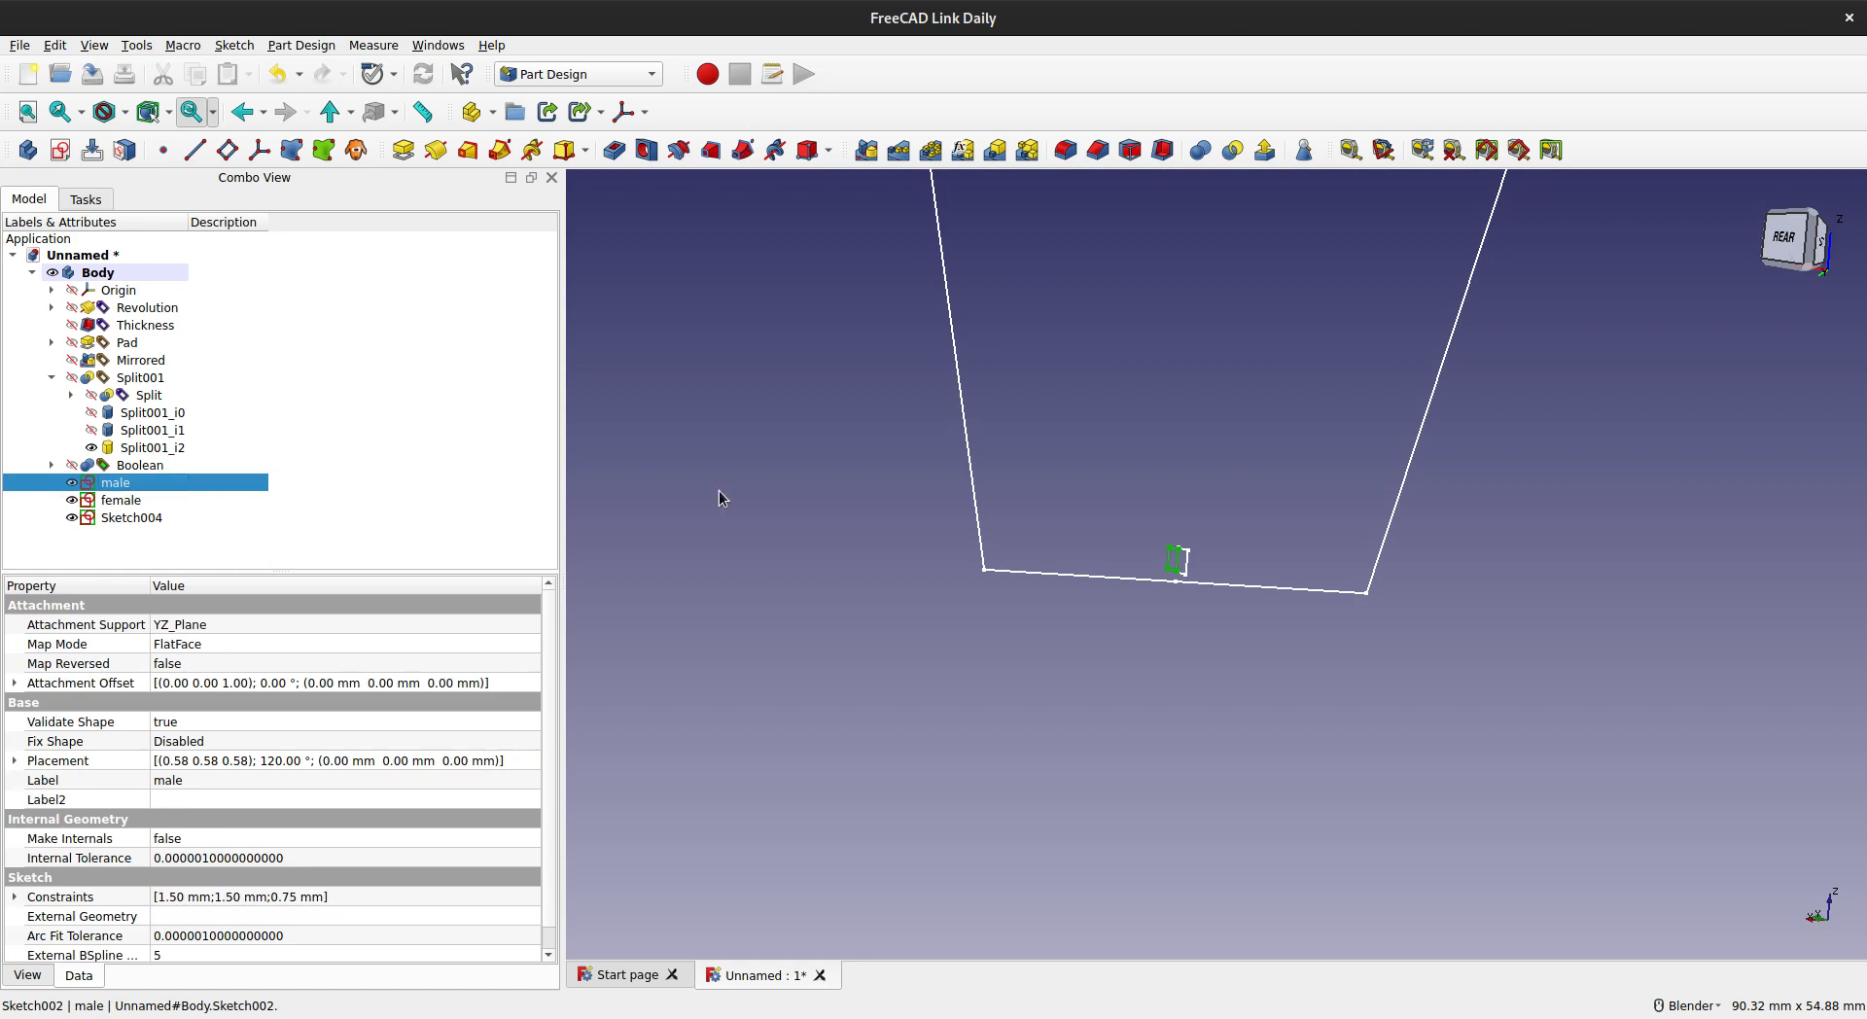
pyautogui.keyDown('ctrl'); pyautogui.click(1084, 581); pyautogui.keyUp('ctrl')
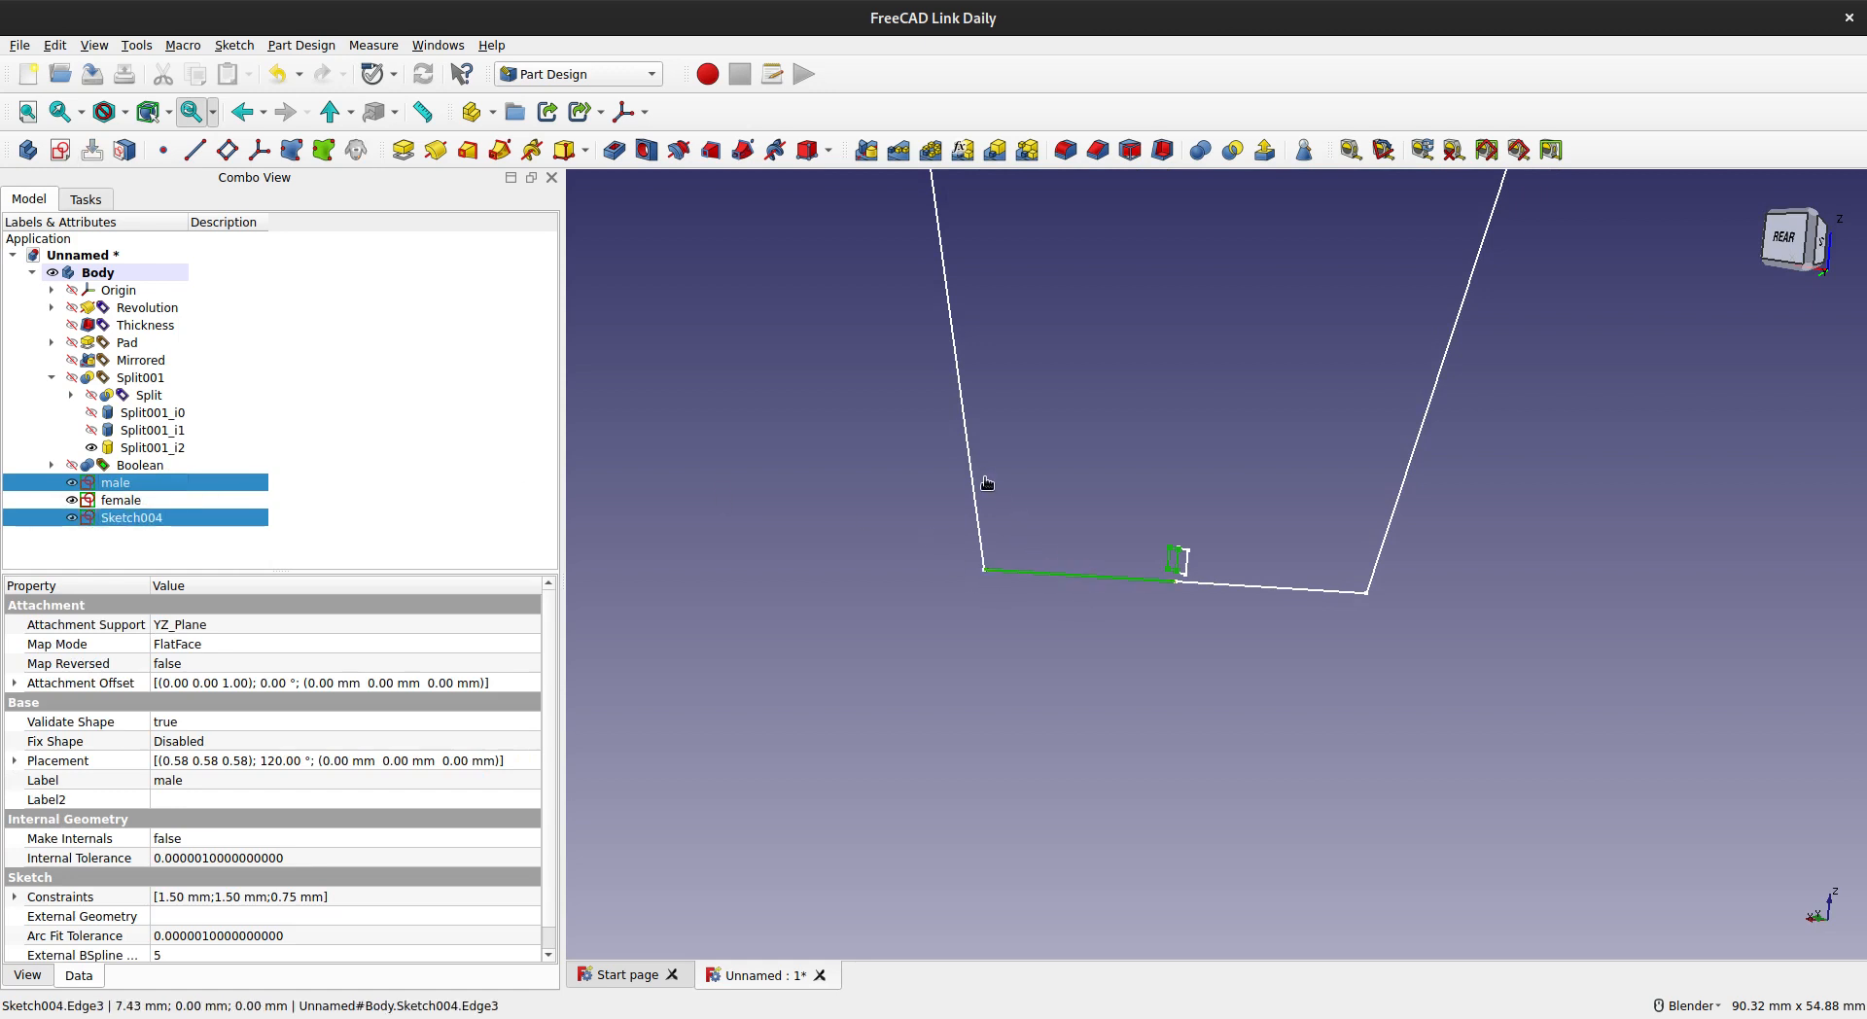
pyautogui.keyDown('ctrl'); pyautogui.click(973, 468); pyautogui.keyUp('ctrl')
pyautogui.moveTo(1116, 421)
pyautogui.mouseDown(button='middle')
pyautogui.moveTo(1124, 347)
pyautogui.moveTo(1186, 668)
pyautogui.mouseUp(button='middle')
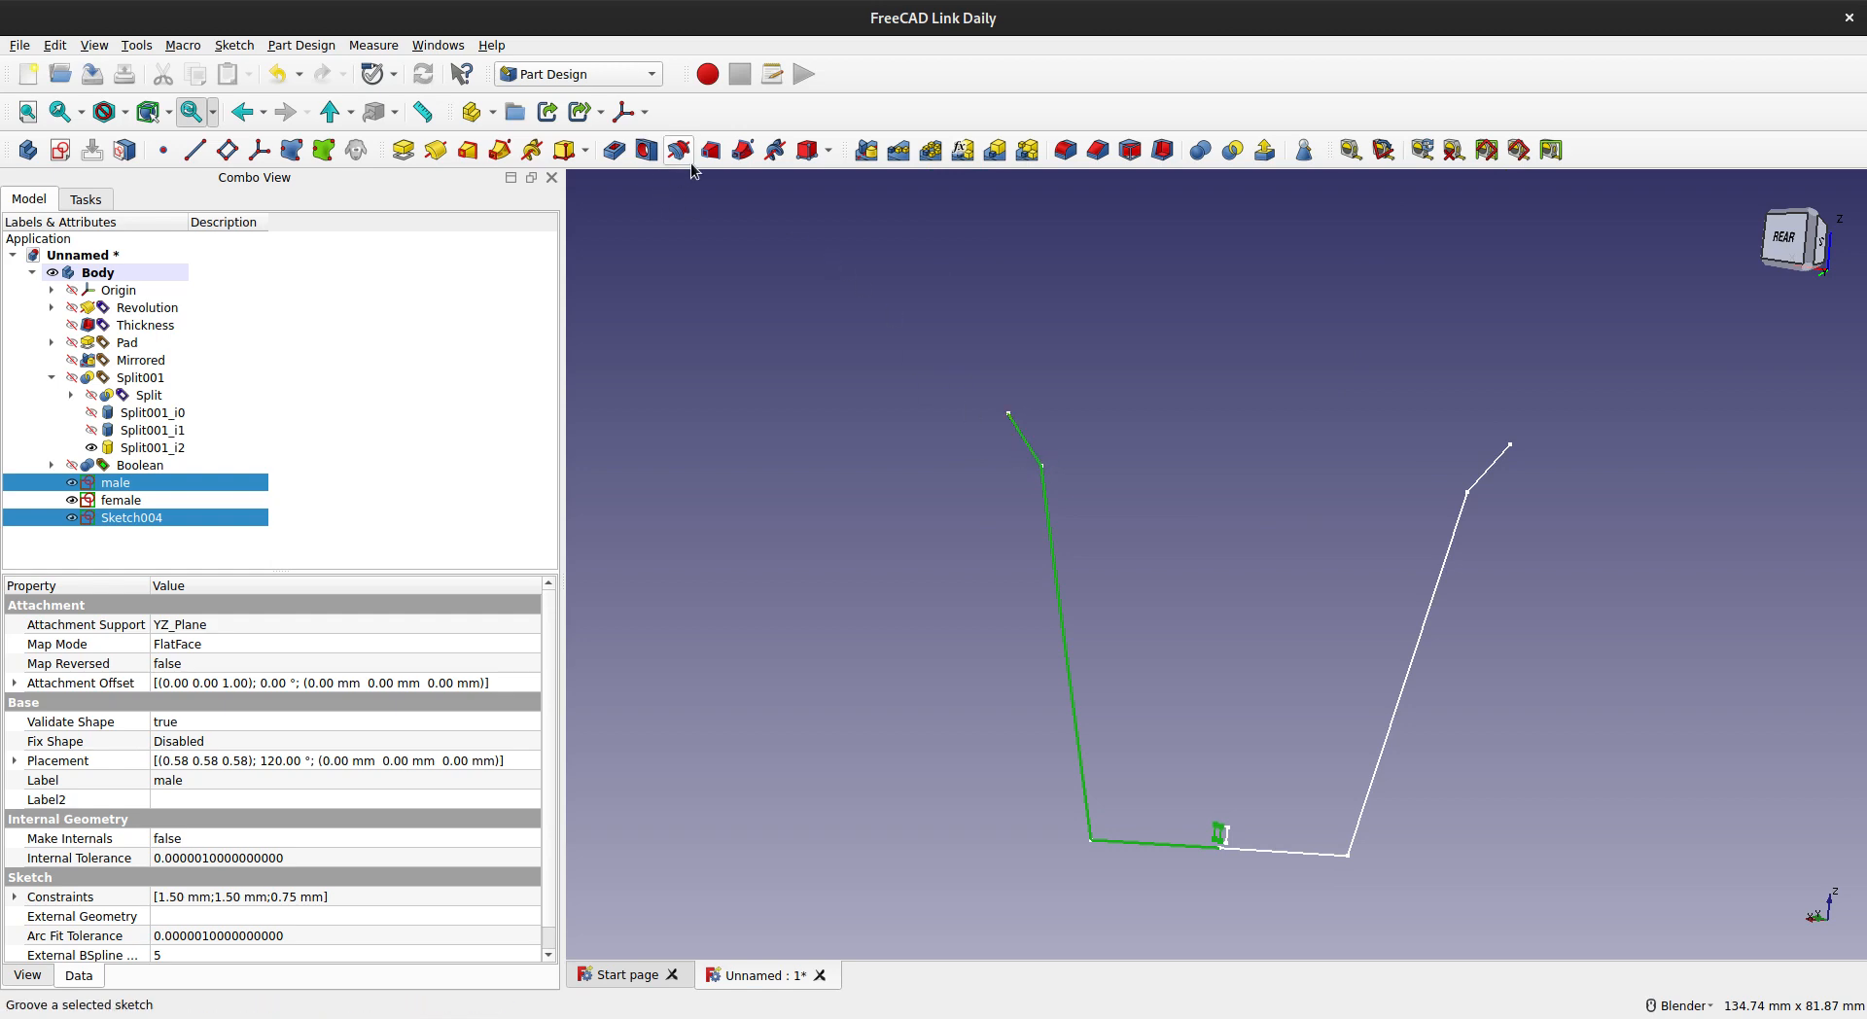
pyautogui.click(499, 152)
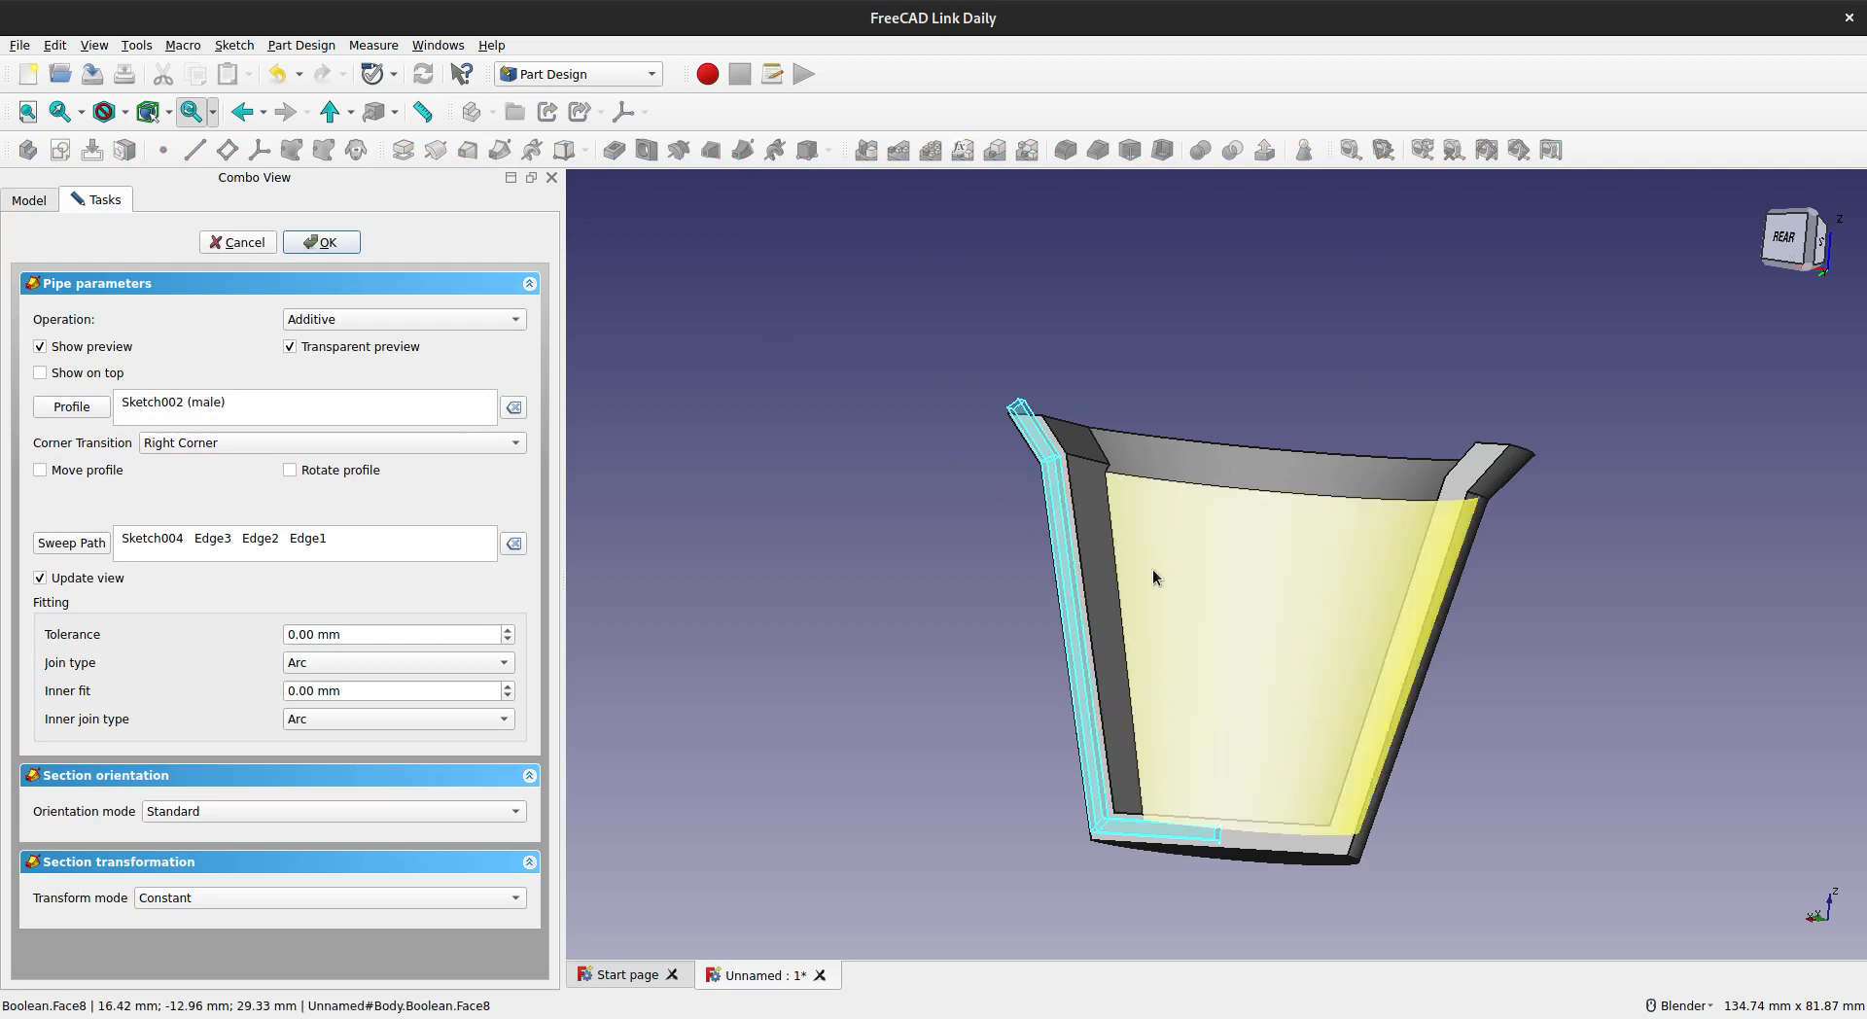
pyautogui.scroll(5, 1111, 782)
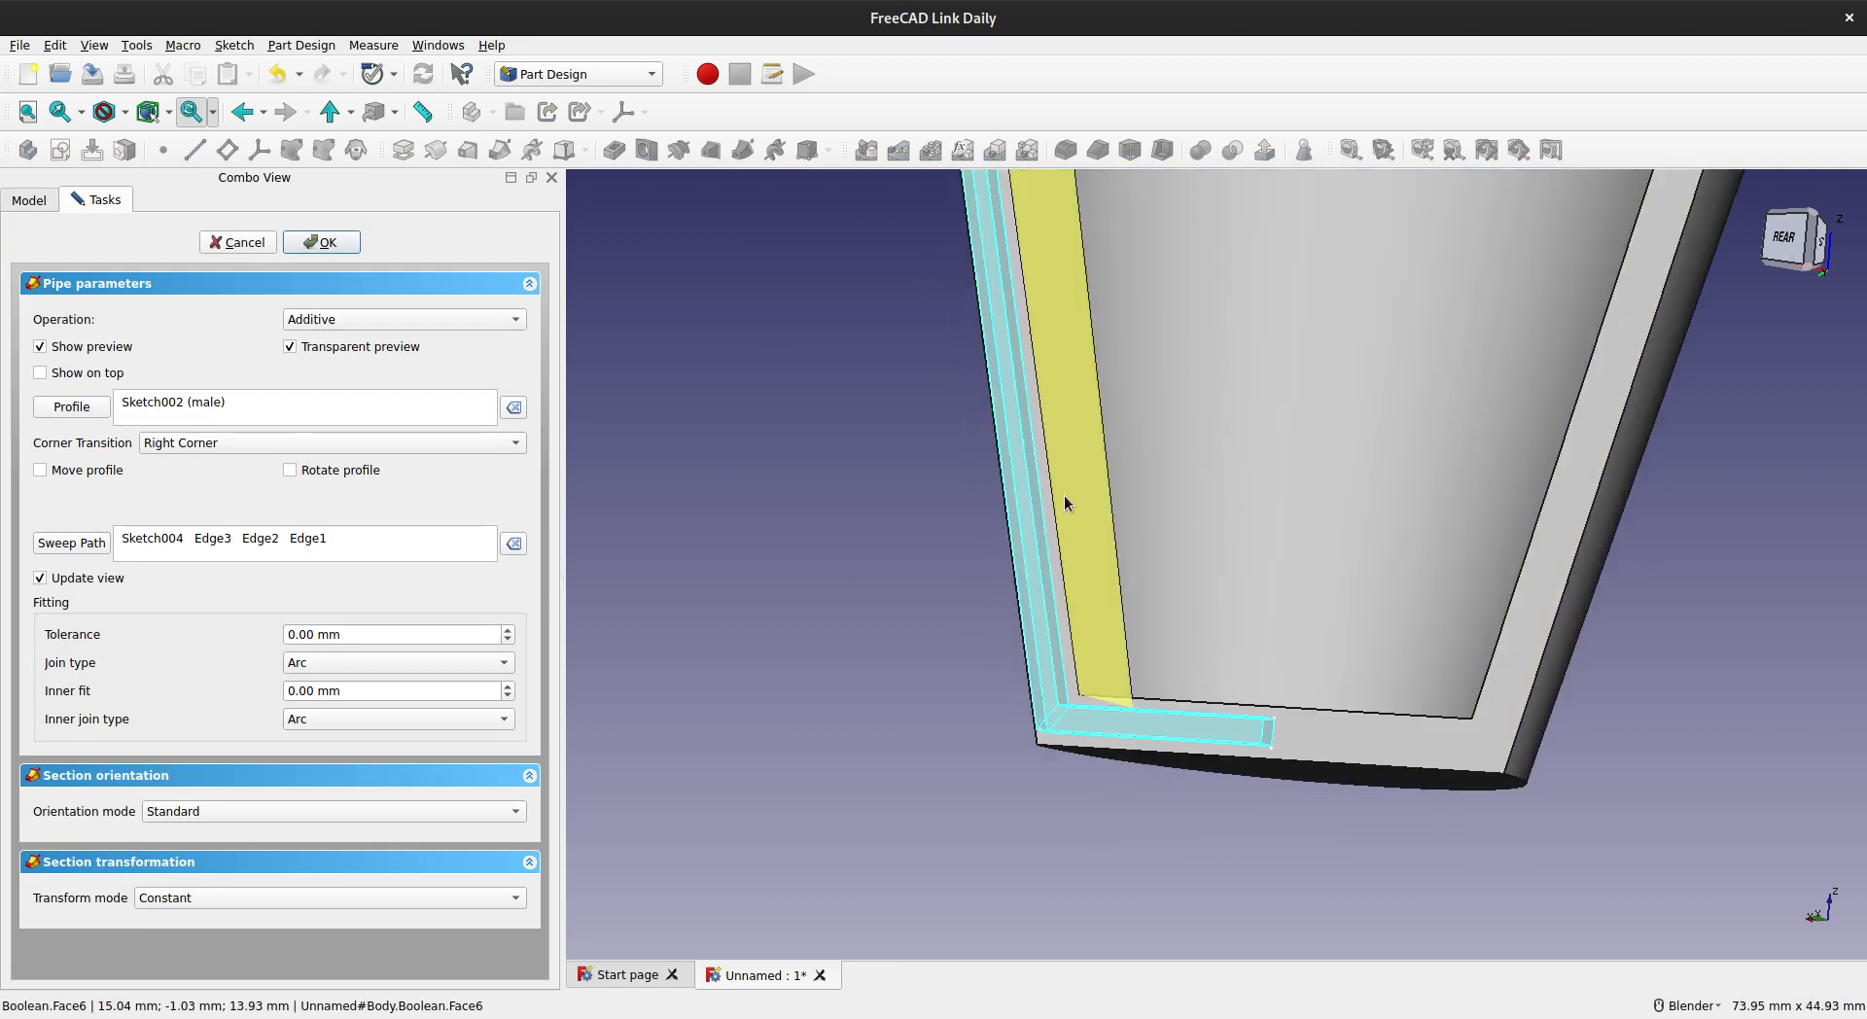
pyautogui.moveTo(1066, 498); pyautogui.dragTo(1204, 756, button='middle')
pyautogui.scroll(-1, 1013, 243)
pyautogui.scroll(-3, 1012, 243)
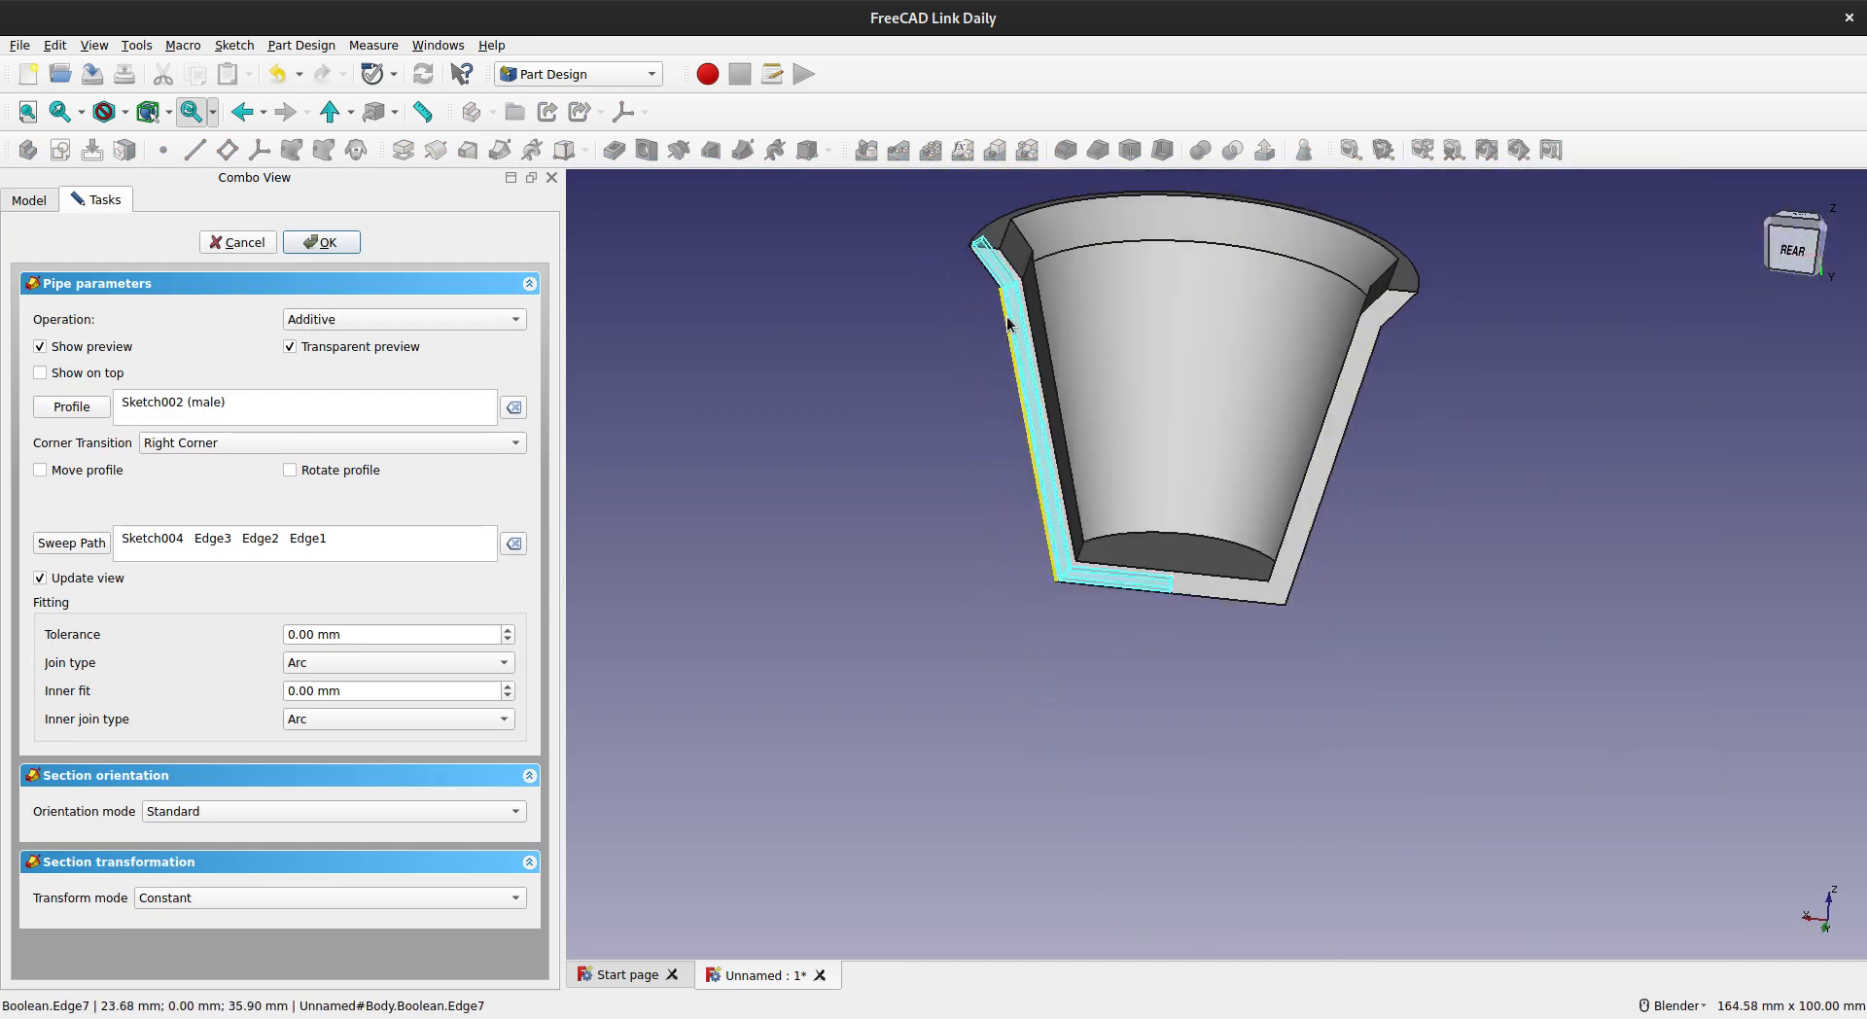
pyautogui.click(322, 242)
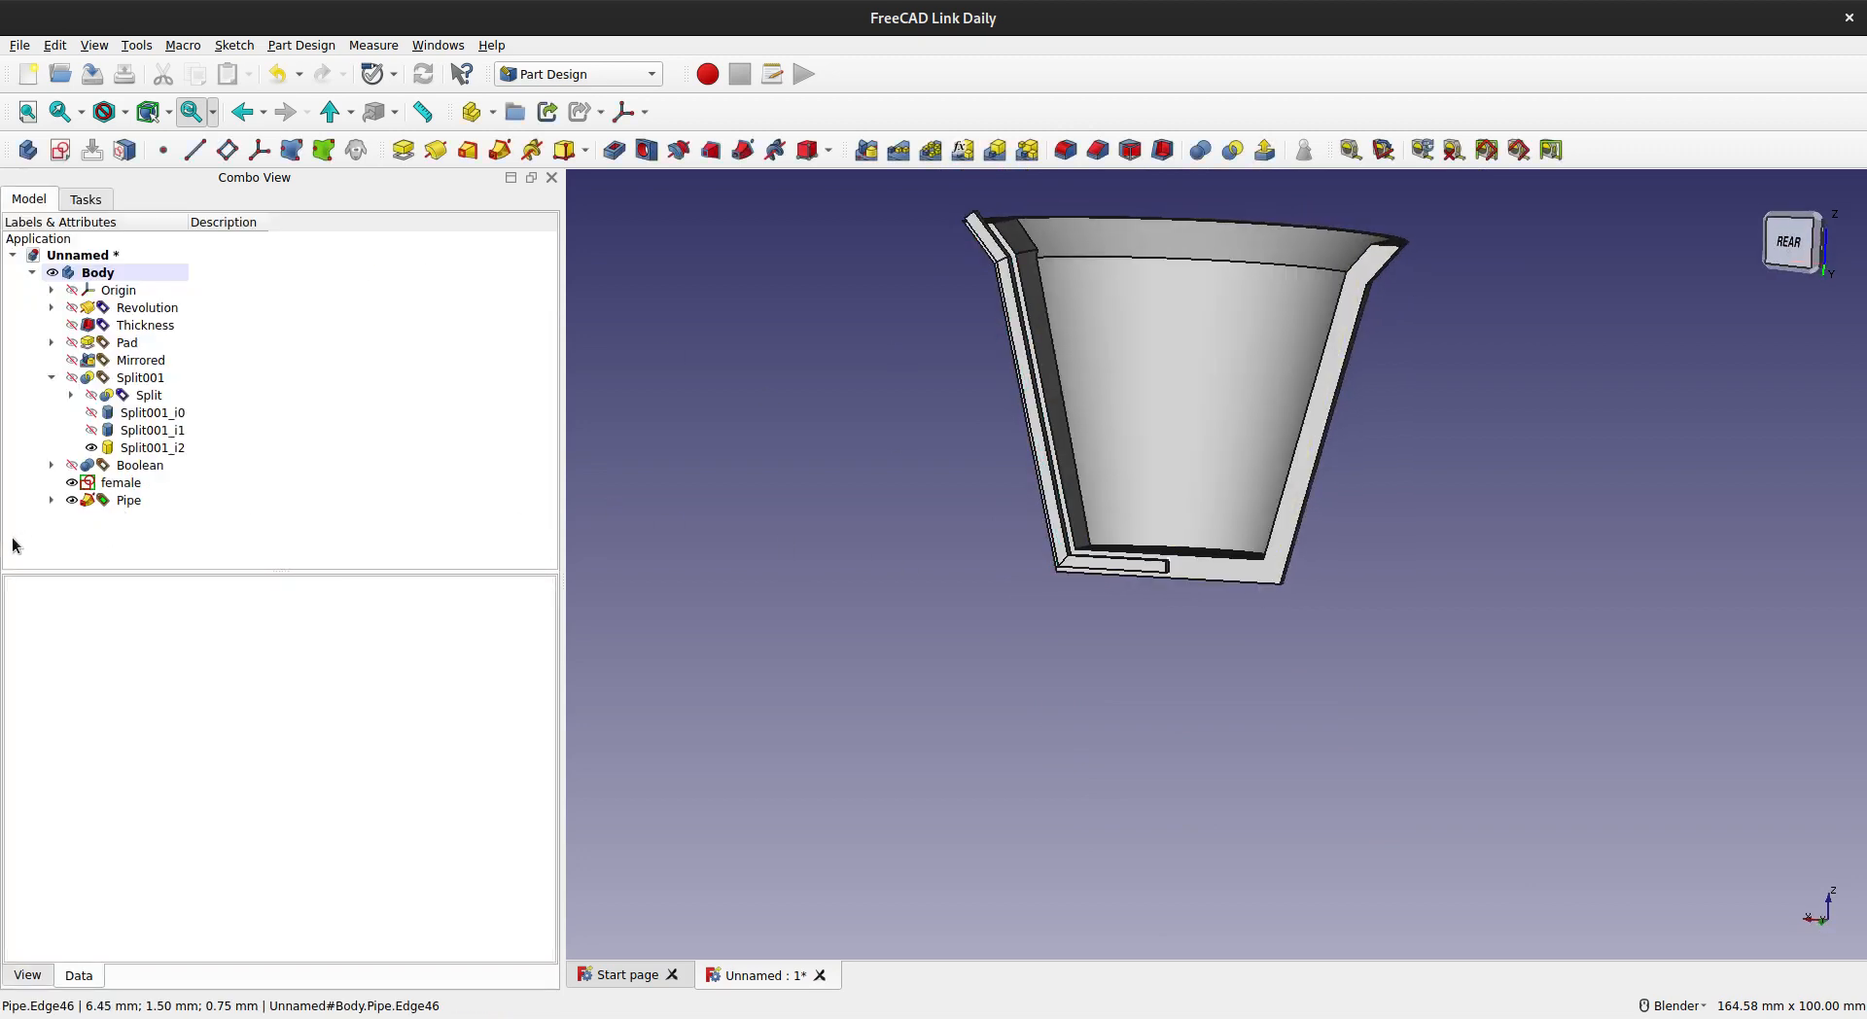
# - Hide the finished additive pipe feature
pyautogui.click(125, 502)
pyautogui.press('space')
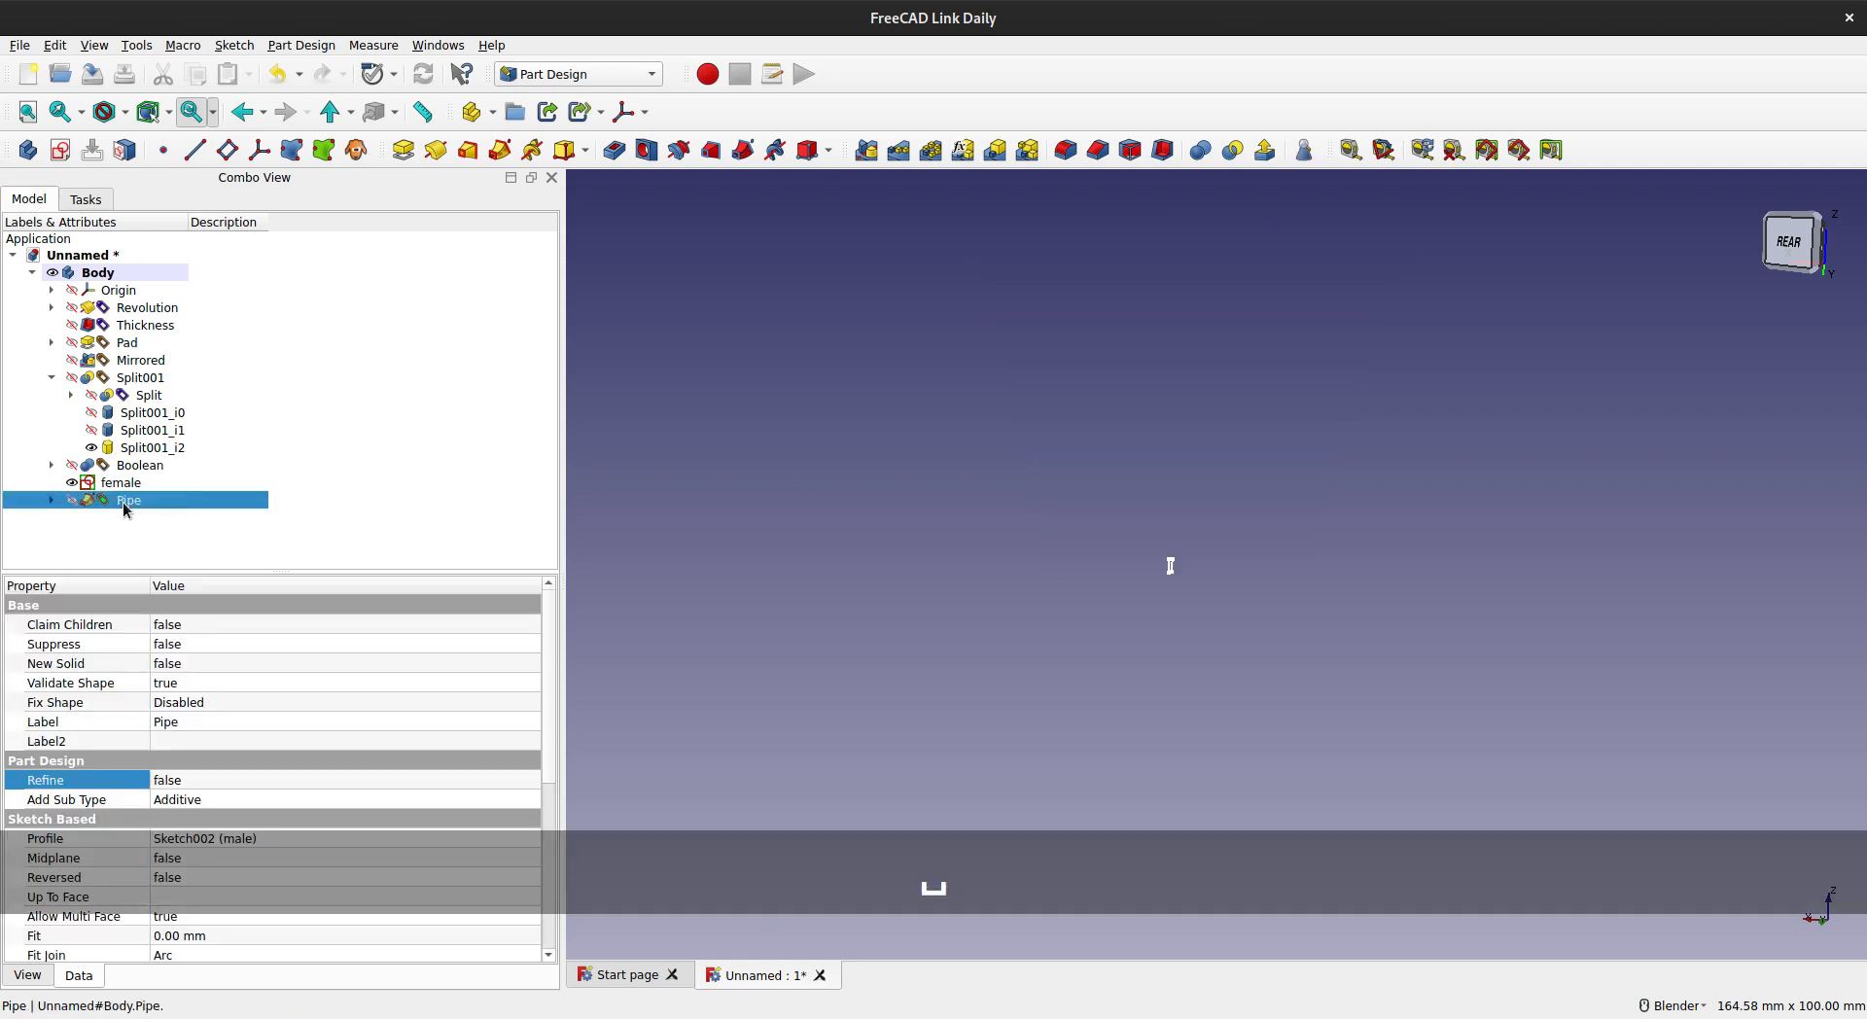
# - Show the path sketch Sketch004 nested under the additive pipe and clear the selection
pyautogui.click(51, 500)
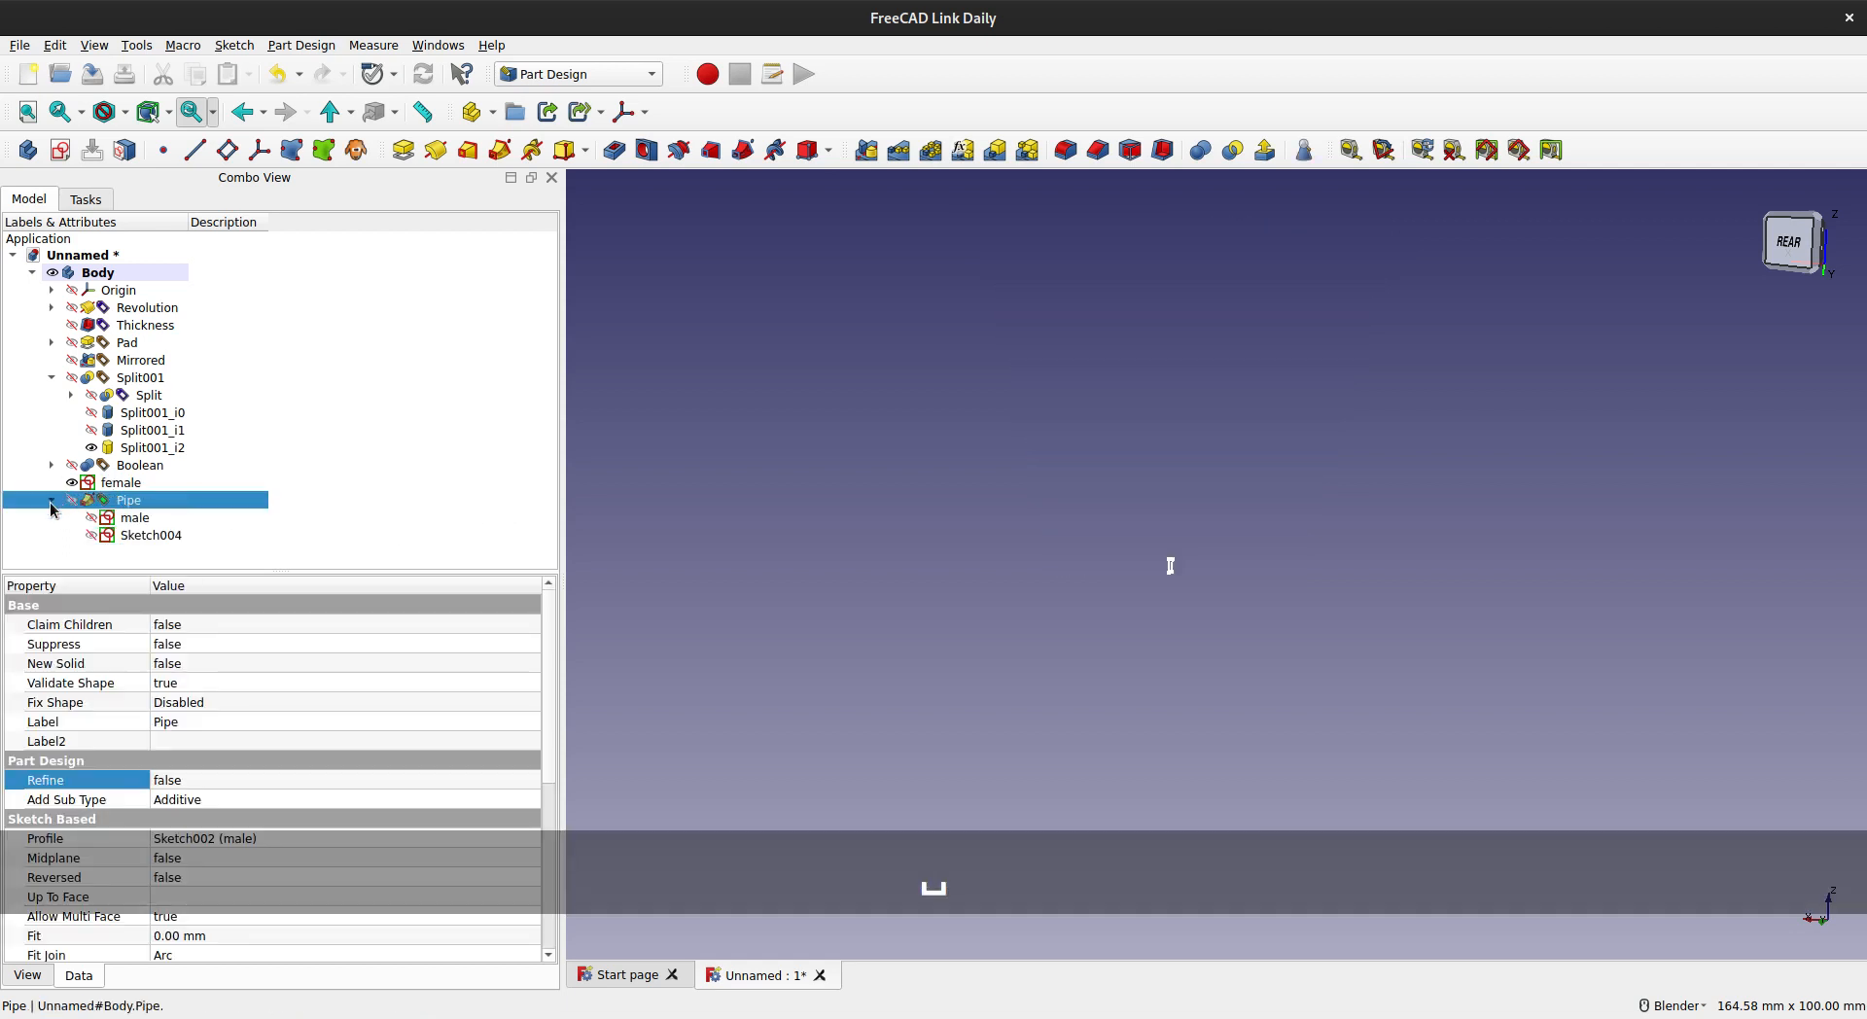
pyautogui.click(139, 537)
pyautogui.press('space')
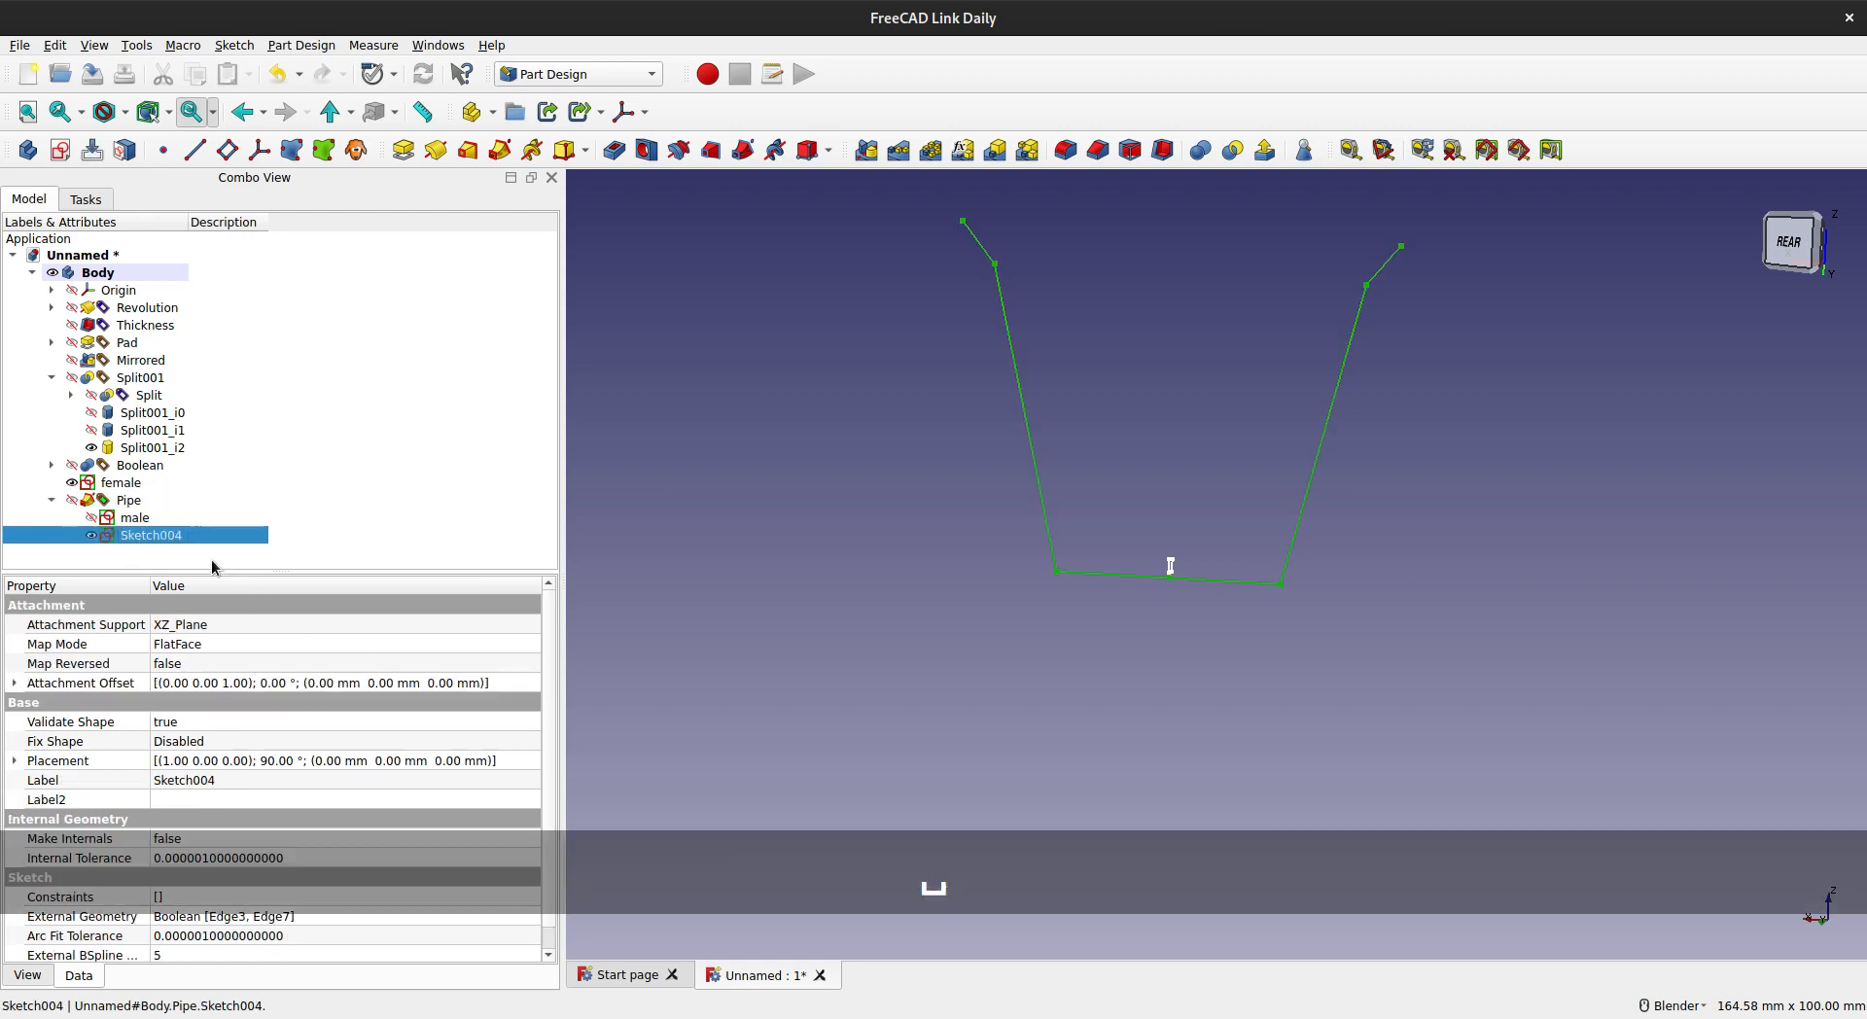
pyautogui.click(858, 578)
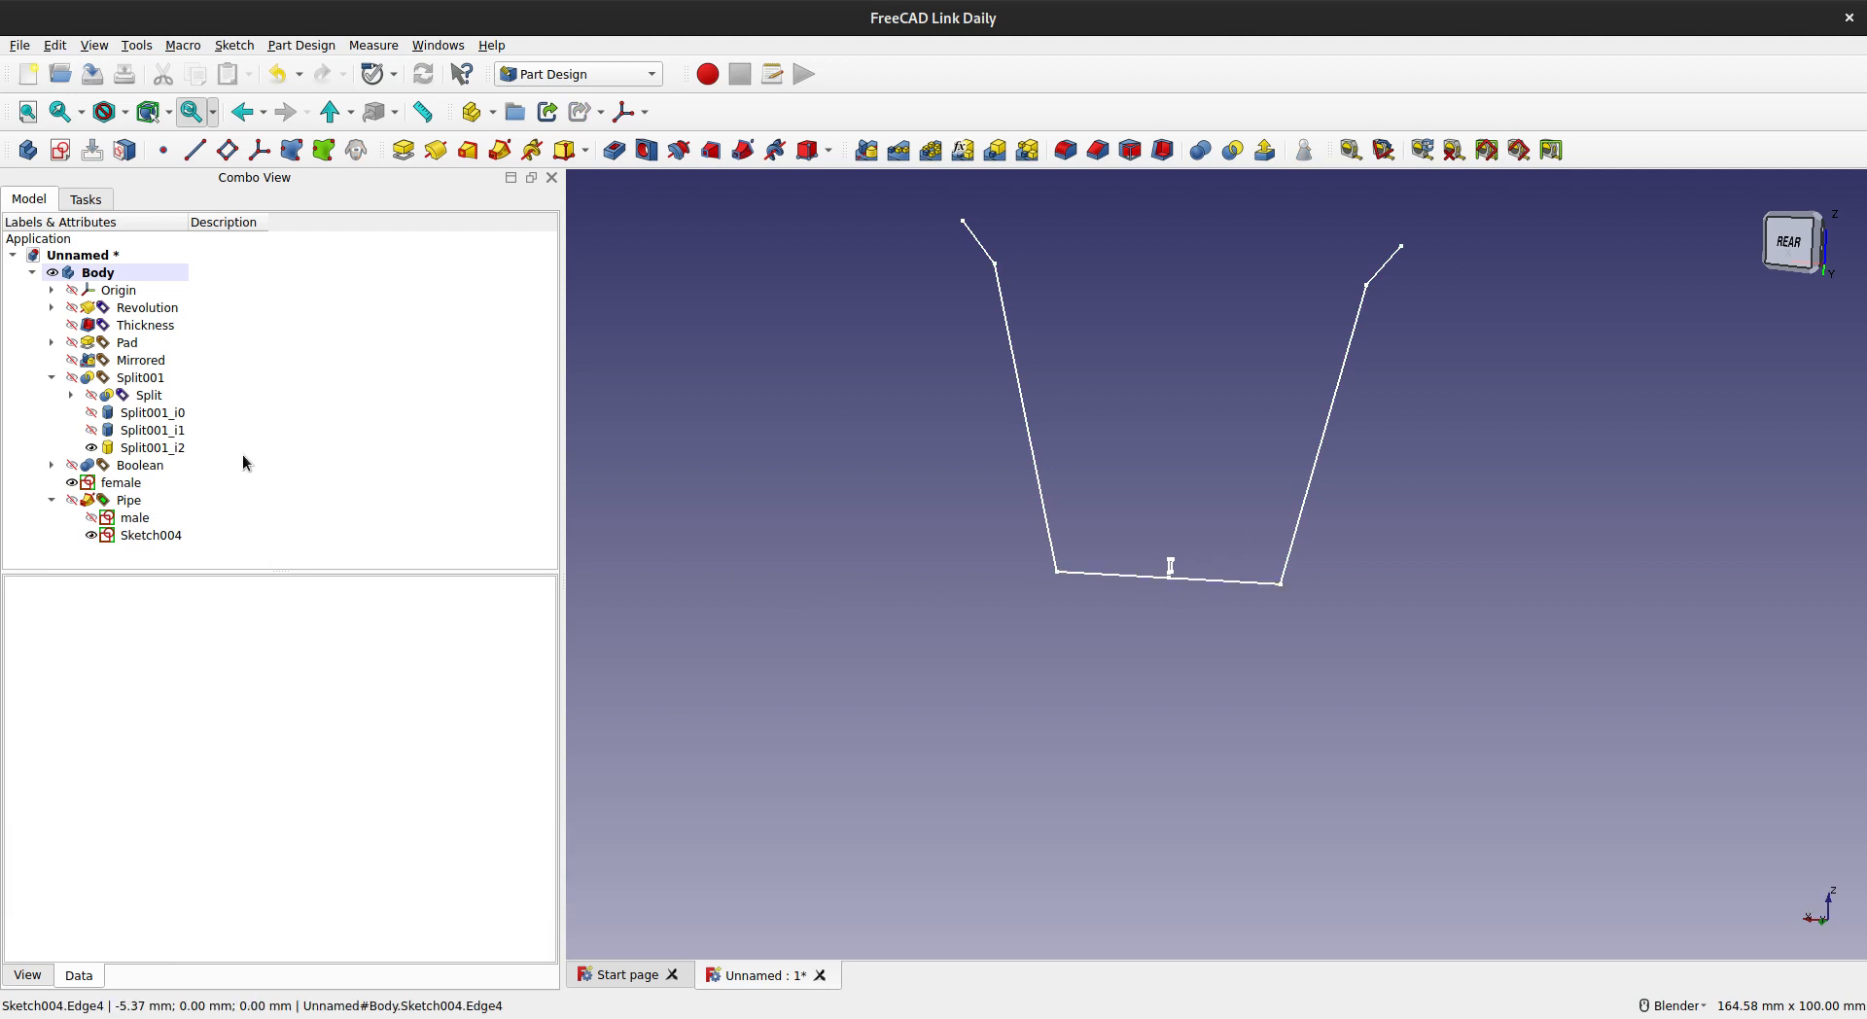
# - Create a subtractive pipe sweeping the female profile along Edge4, Edge5 and Edge6 of Sketch004, up the other half of the outline
pyautogui.click(118, 483)
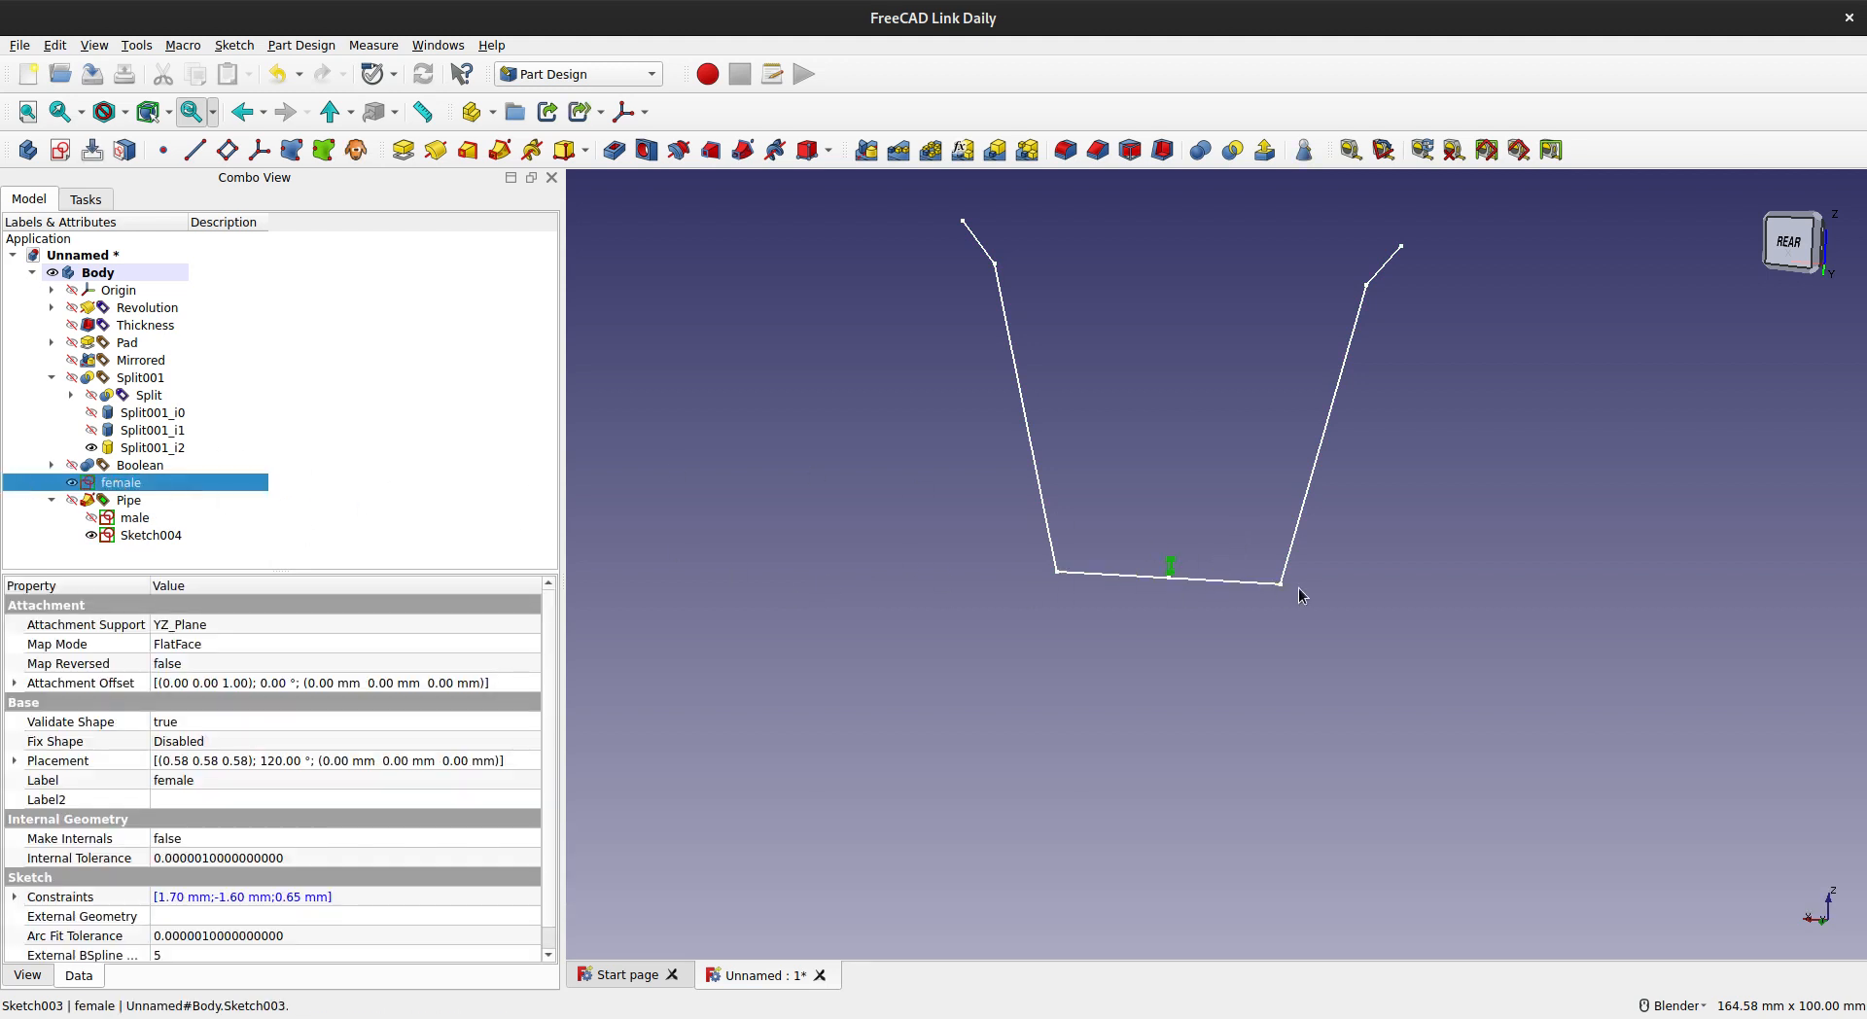
pyautogui.keyDown('ctrl'); pyautogui.click(1219, 581); pyautogui.keyUp('ctrl')
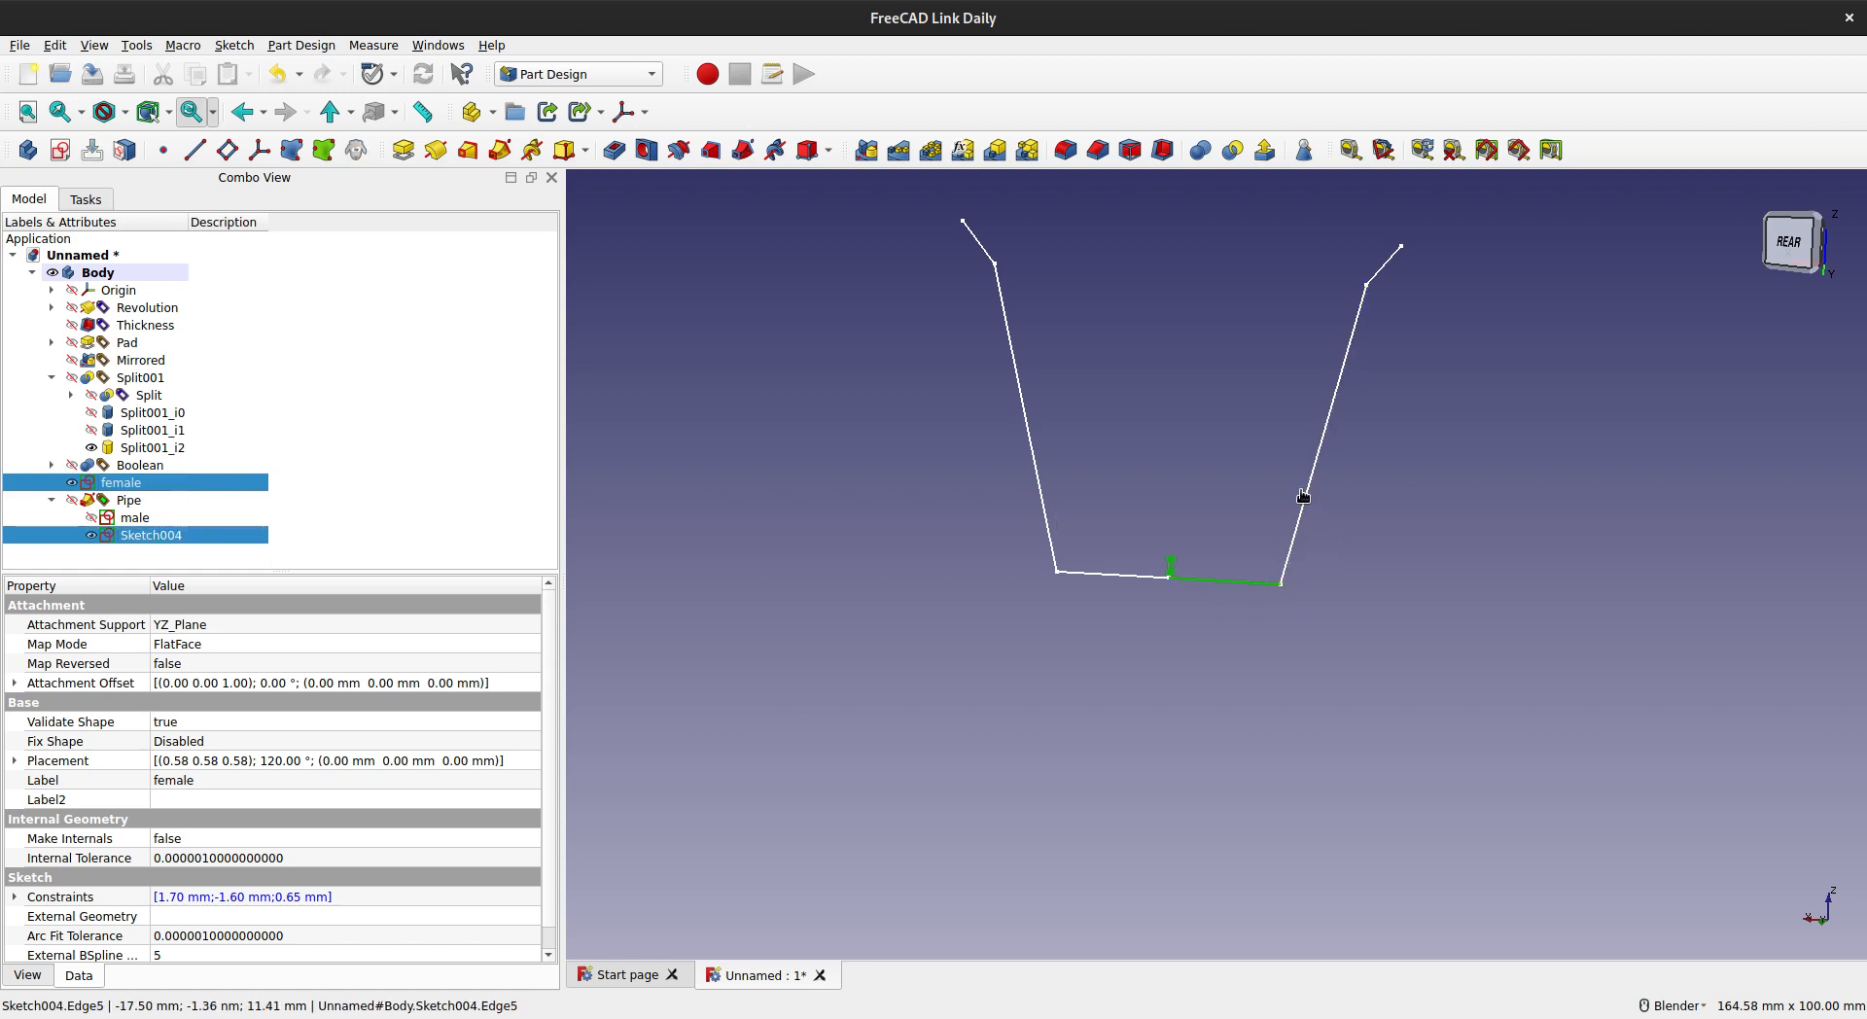
pyautogui.keyDown('ctrl'); pyautogui.click(1330, 425); pyautogui.keyUp('ctrl')
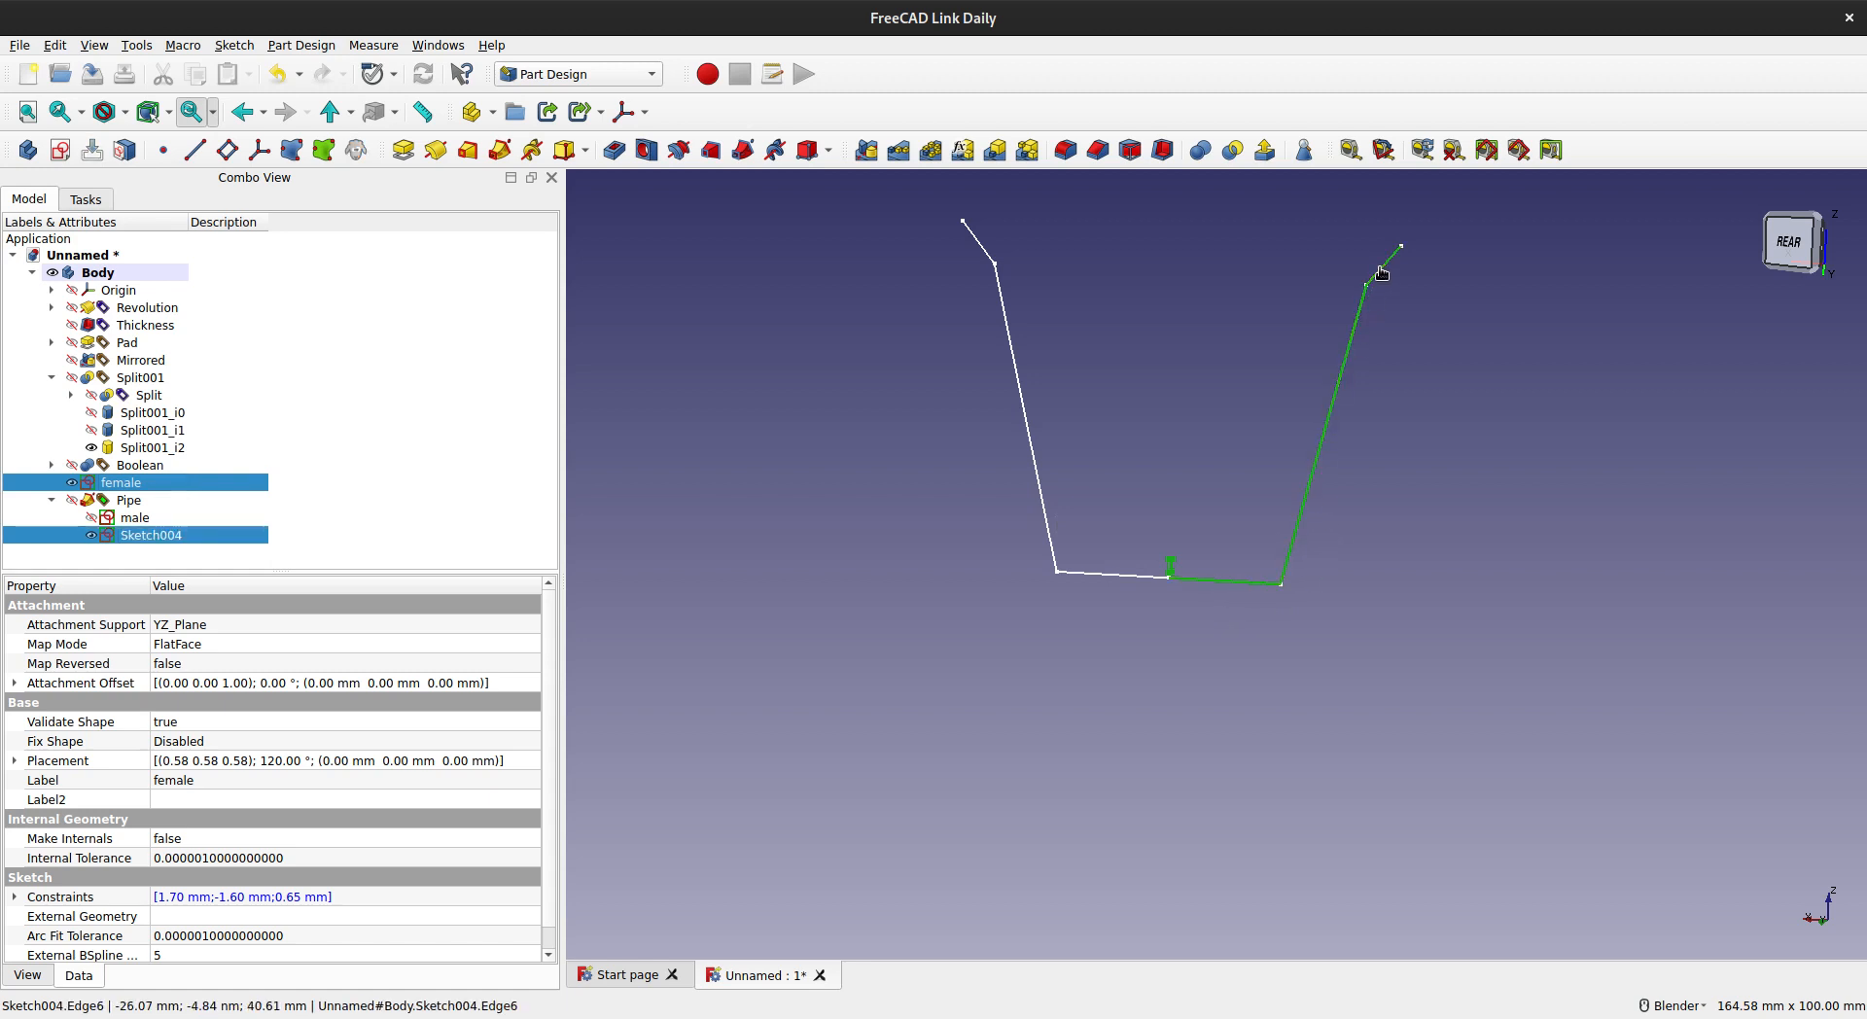
pyautogui.click(743, 151)
pyautogui.scroll(5, 1226, 547)
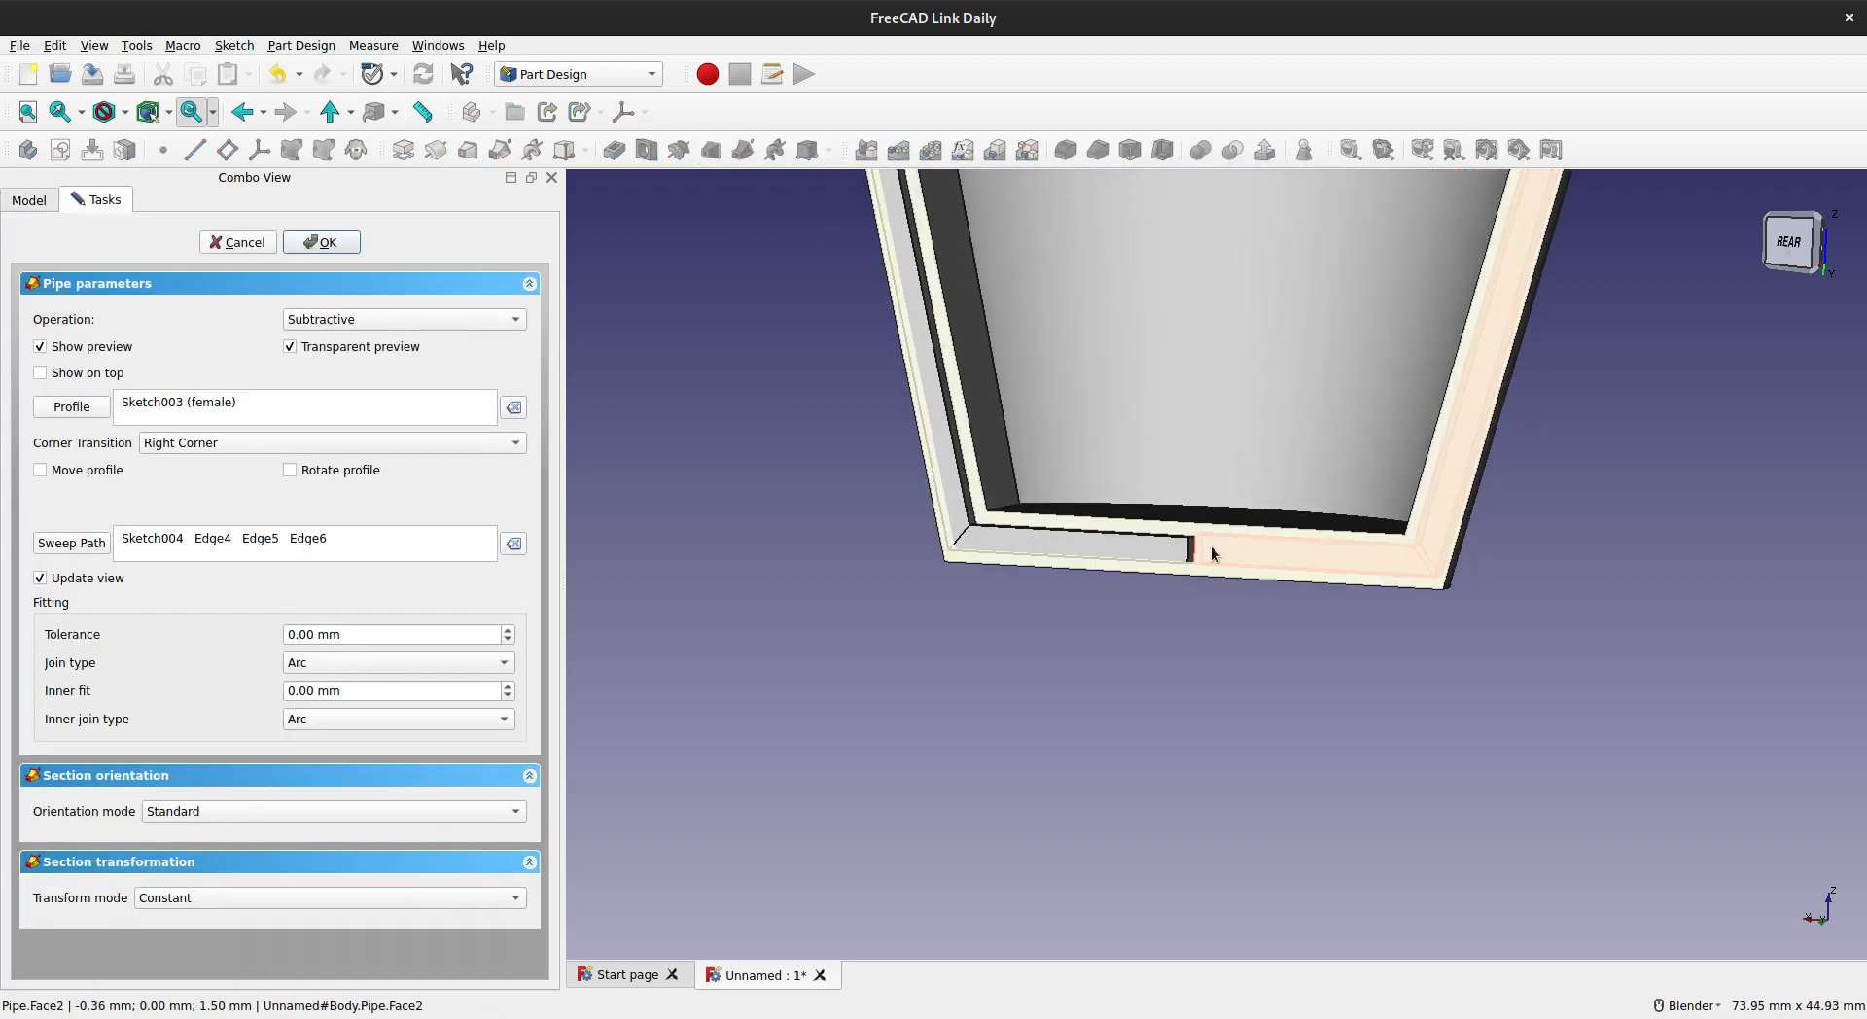
pyautogui.moveTo(1225, 541); pyautogui.dragTo(1240, 528, button='middle')
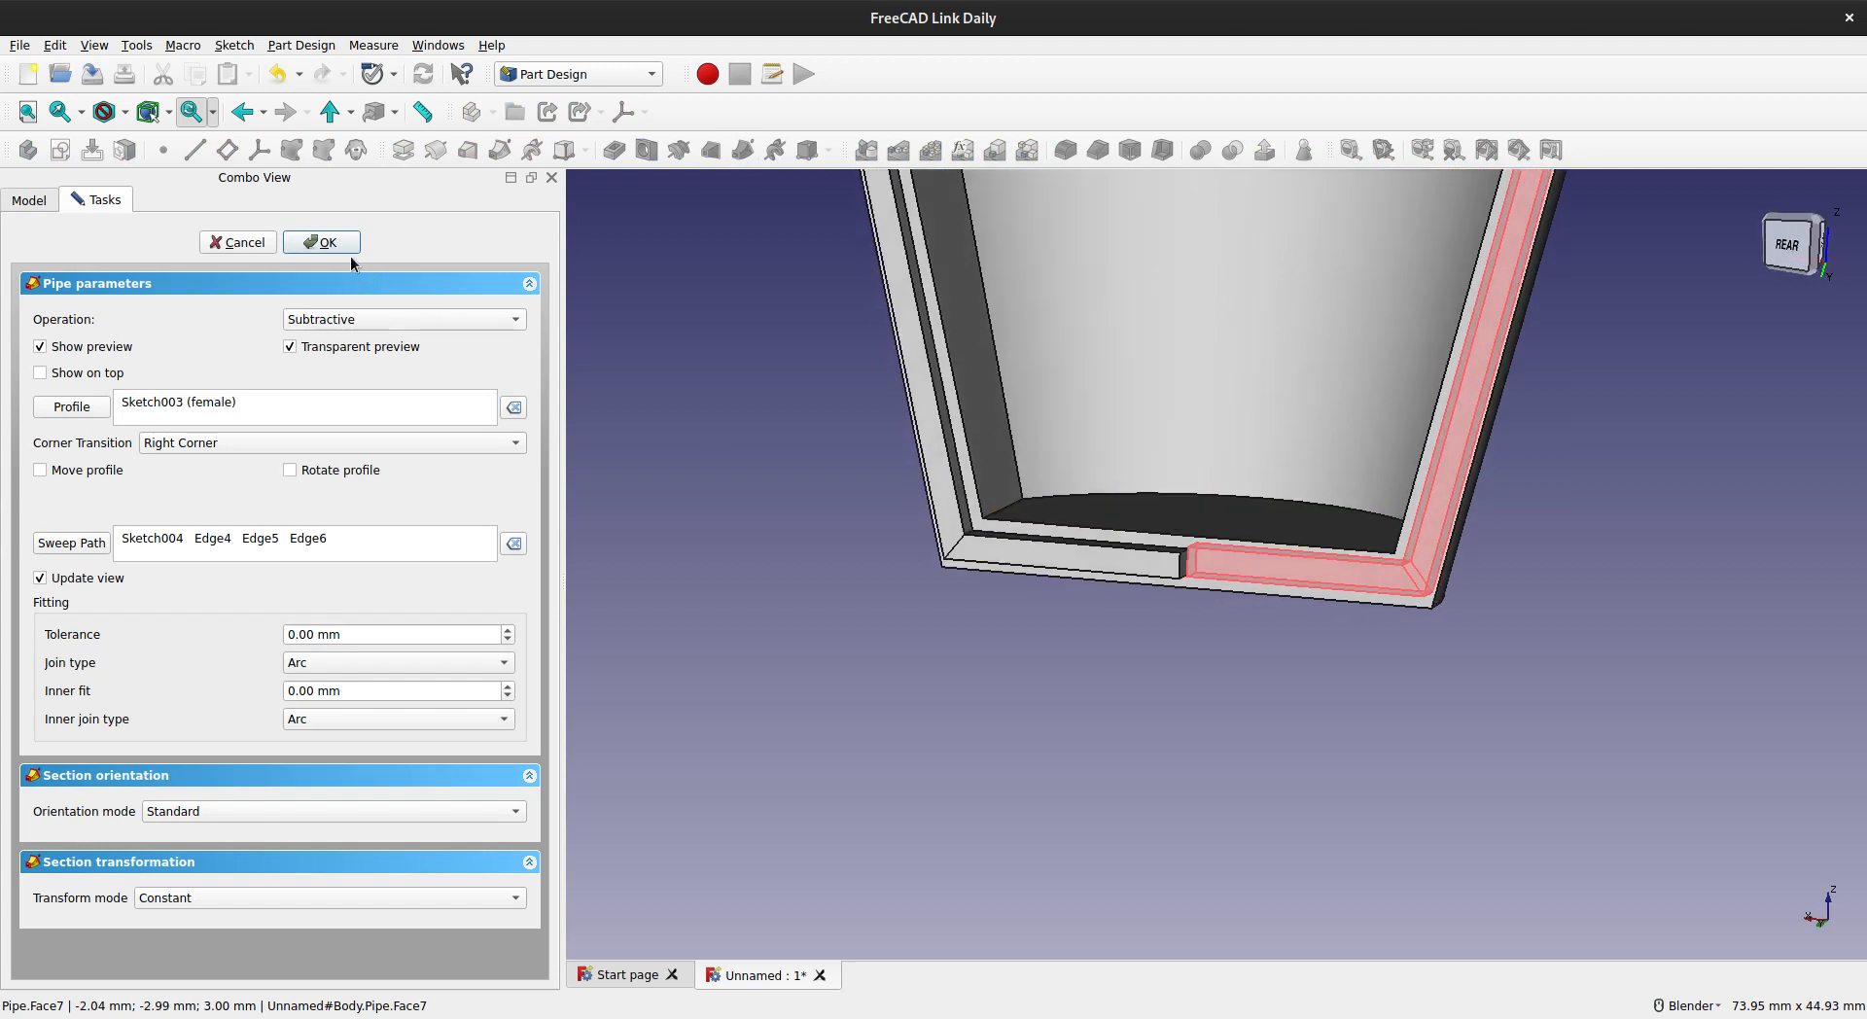
pyautogui.click(321, 242)
# - Cut off the male lip's protruding end at the rim with a Through all pocket from Face14 of the subtractive pipe
pyautogui.scroll(-6, 1131, 426)
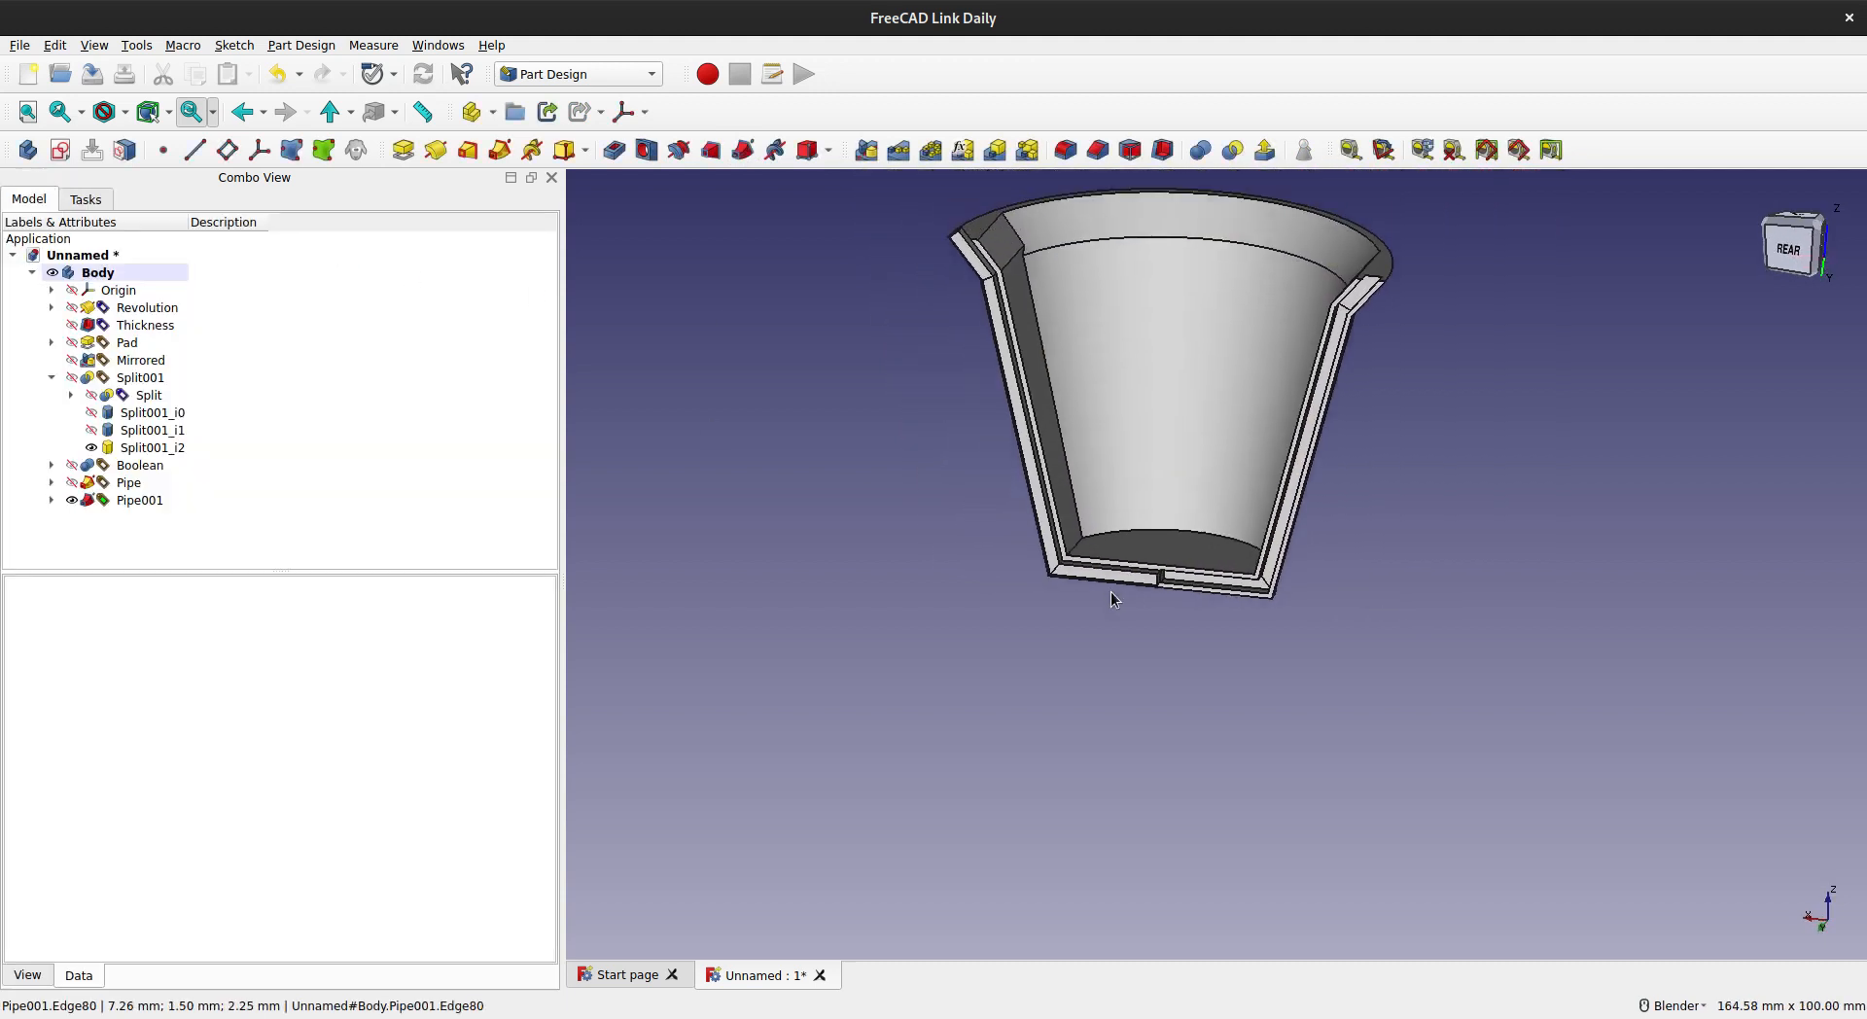
pyautogui.moveTo(1054, 420)
pyautogui.mouseDown(button='middle')
pyautogui.moveTo(937, 429)
pyautogui.moveTo(973, 249)
pyautogui.moveTo(1255, 545)
pyautogui.moveTo(973, 324)
pyautogui.moveTo(1084, 434)
pyautogui.mouseUp(button='middle')
pyautogui.scroll(5, 973, 249)
pyautogui.scroll(3, 1051, 335)
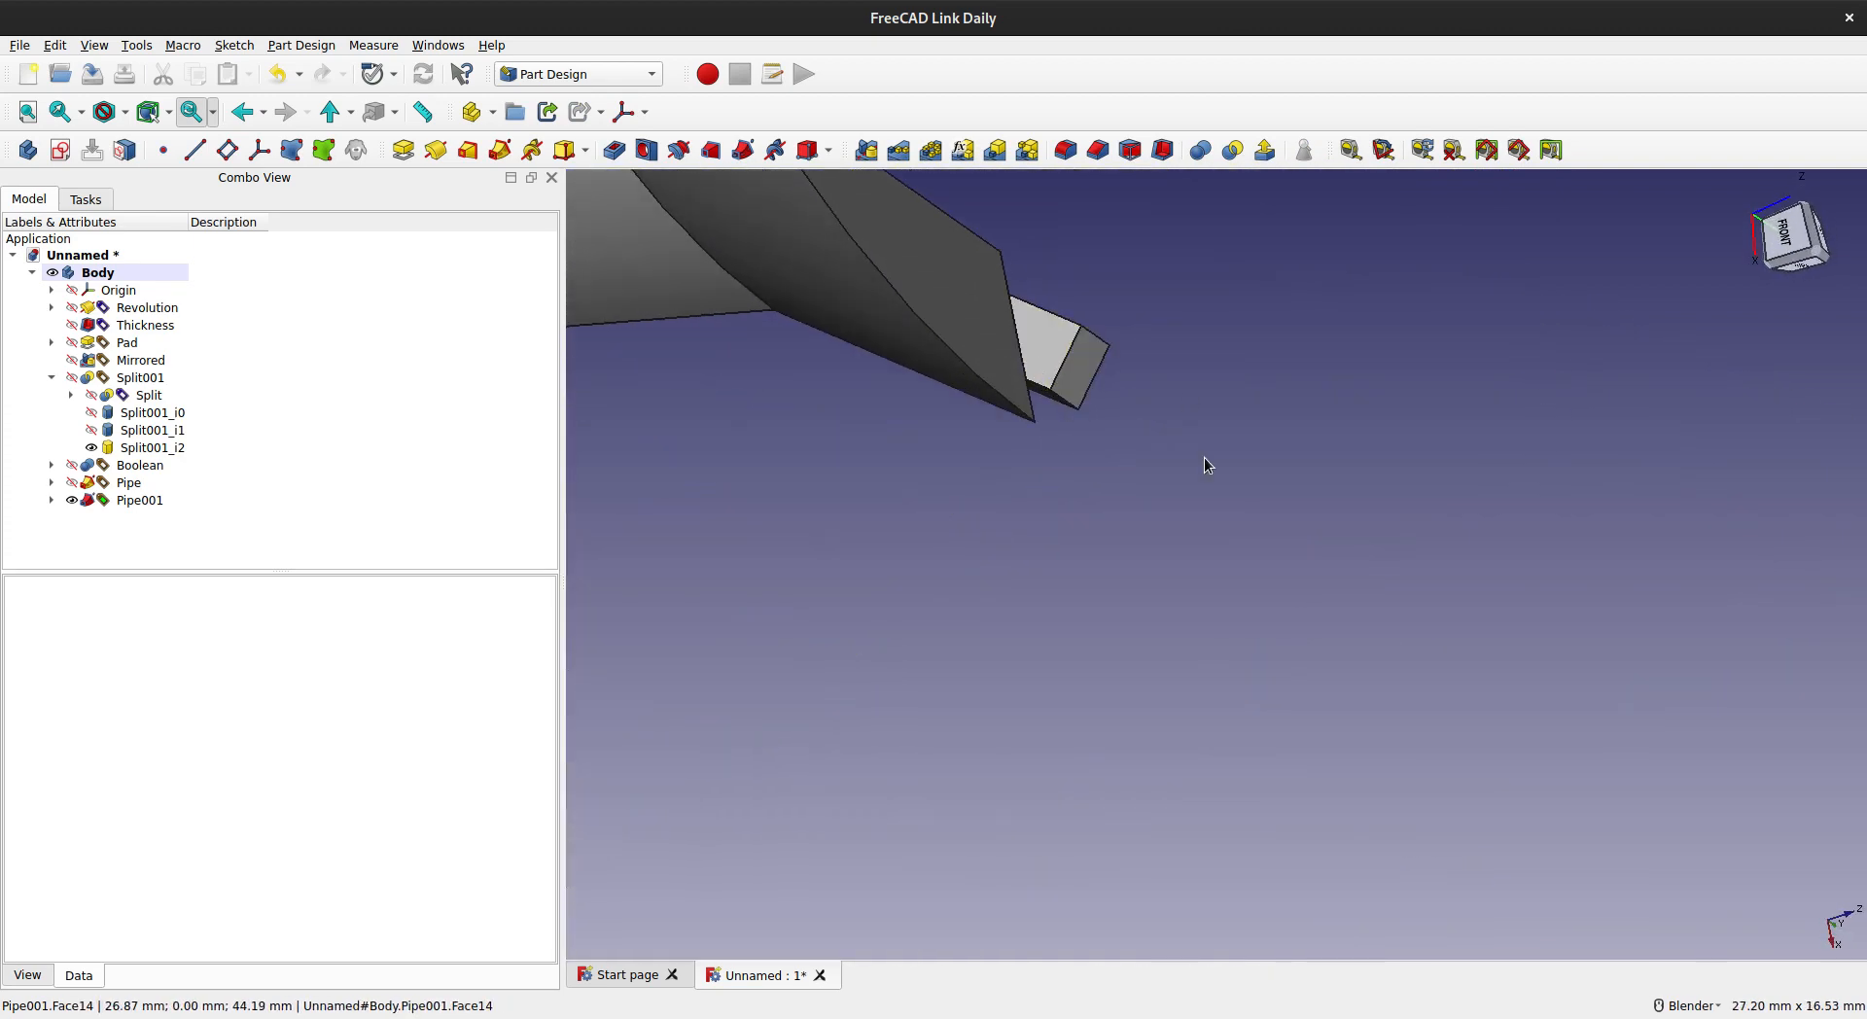
pyautogui.click(1036, 335)
pyautogui.click(1133, 437)
pyautogui.click(1037, 340)
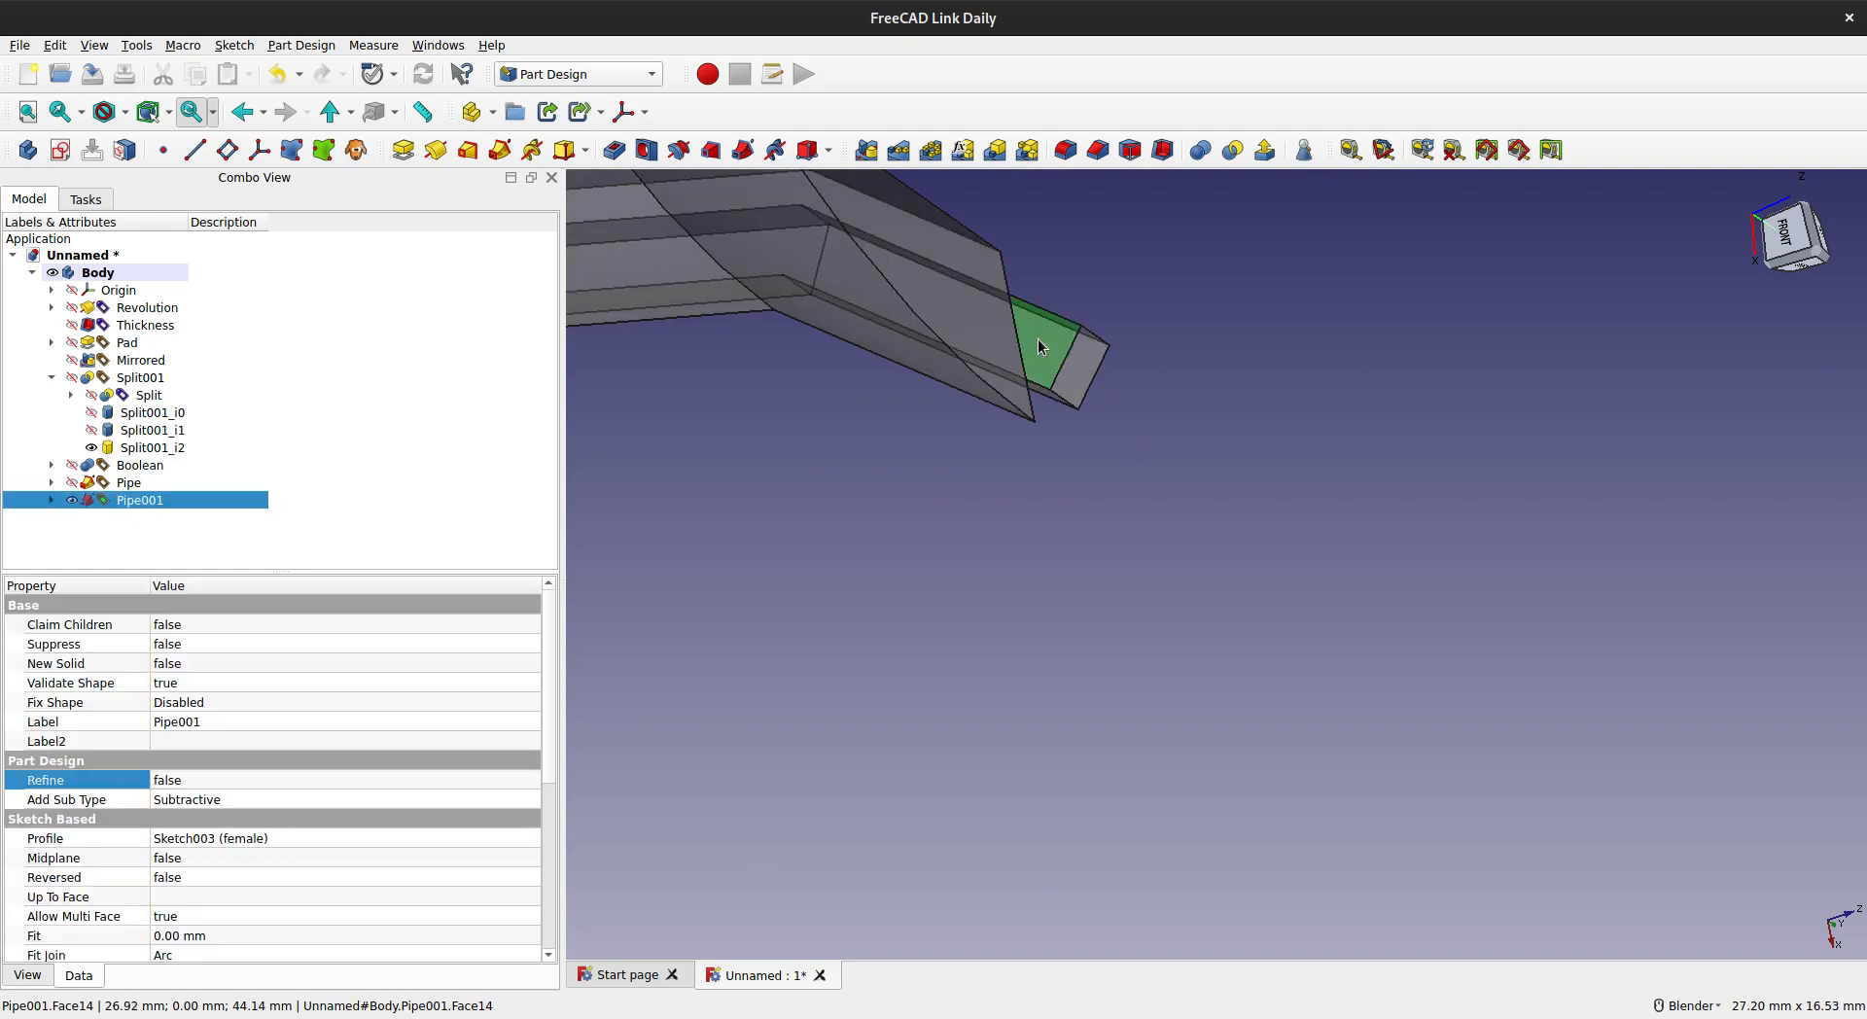
pyautogui.click(615, 152)
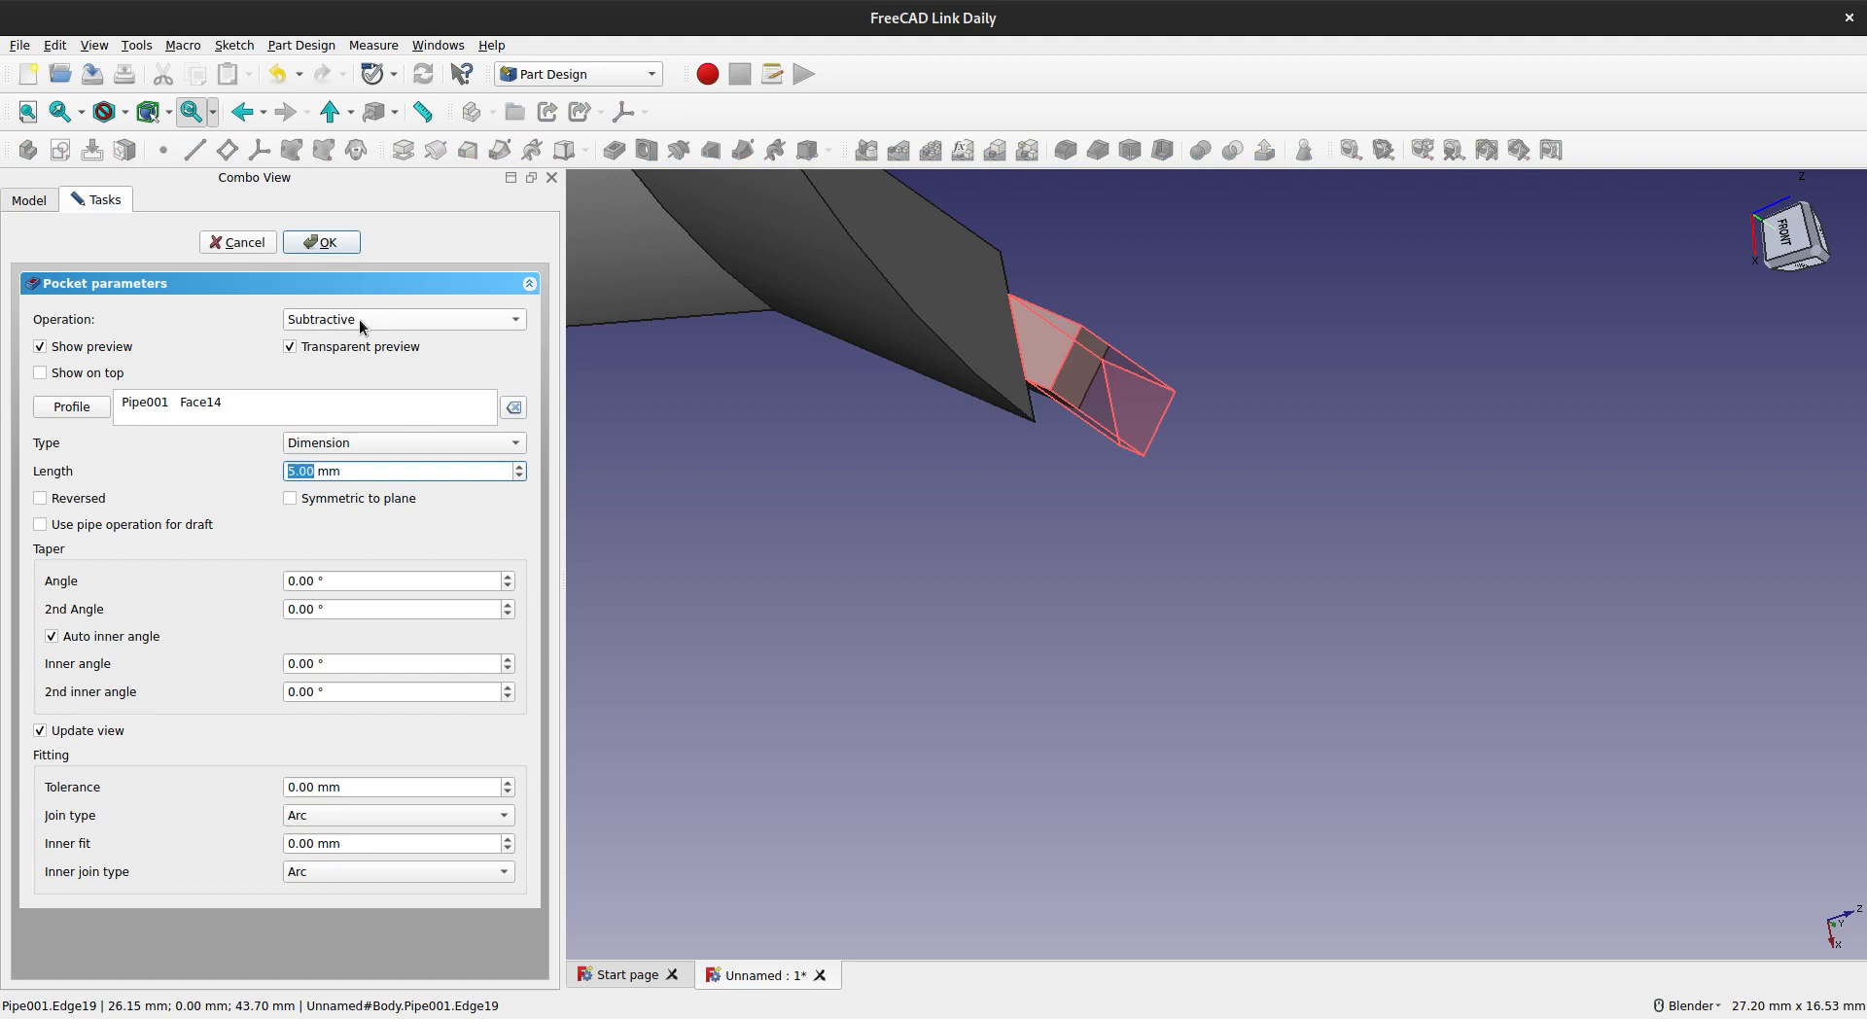
pyautogui.click(352, 445)
pyautogui.click(352, 463)
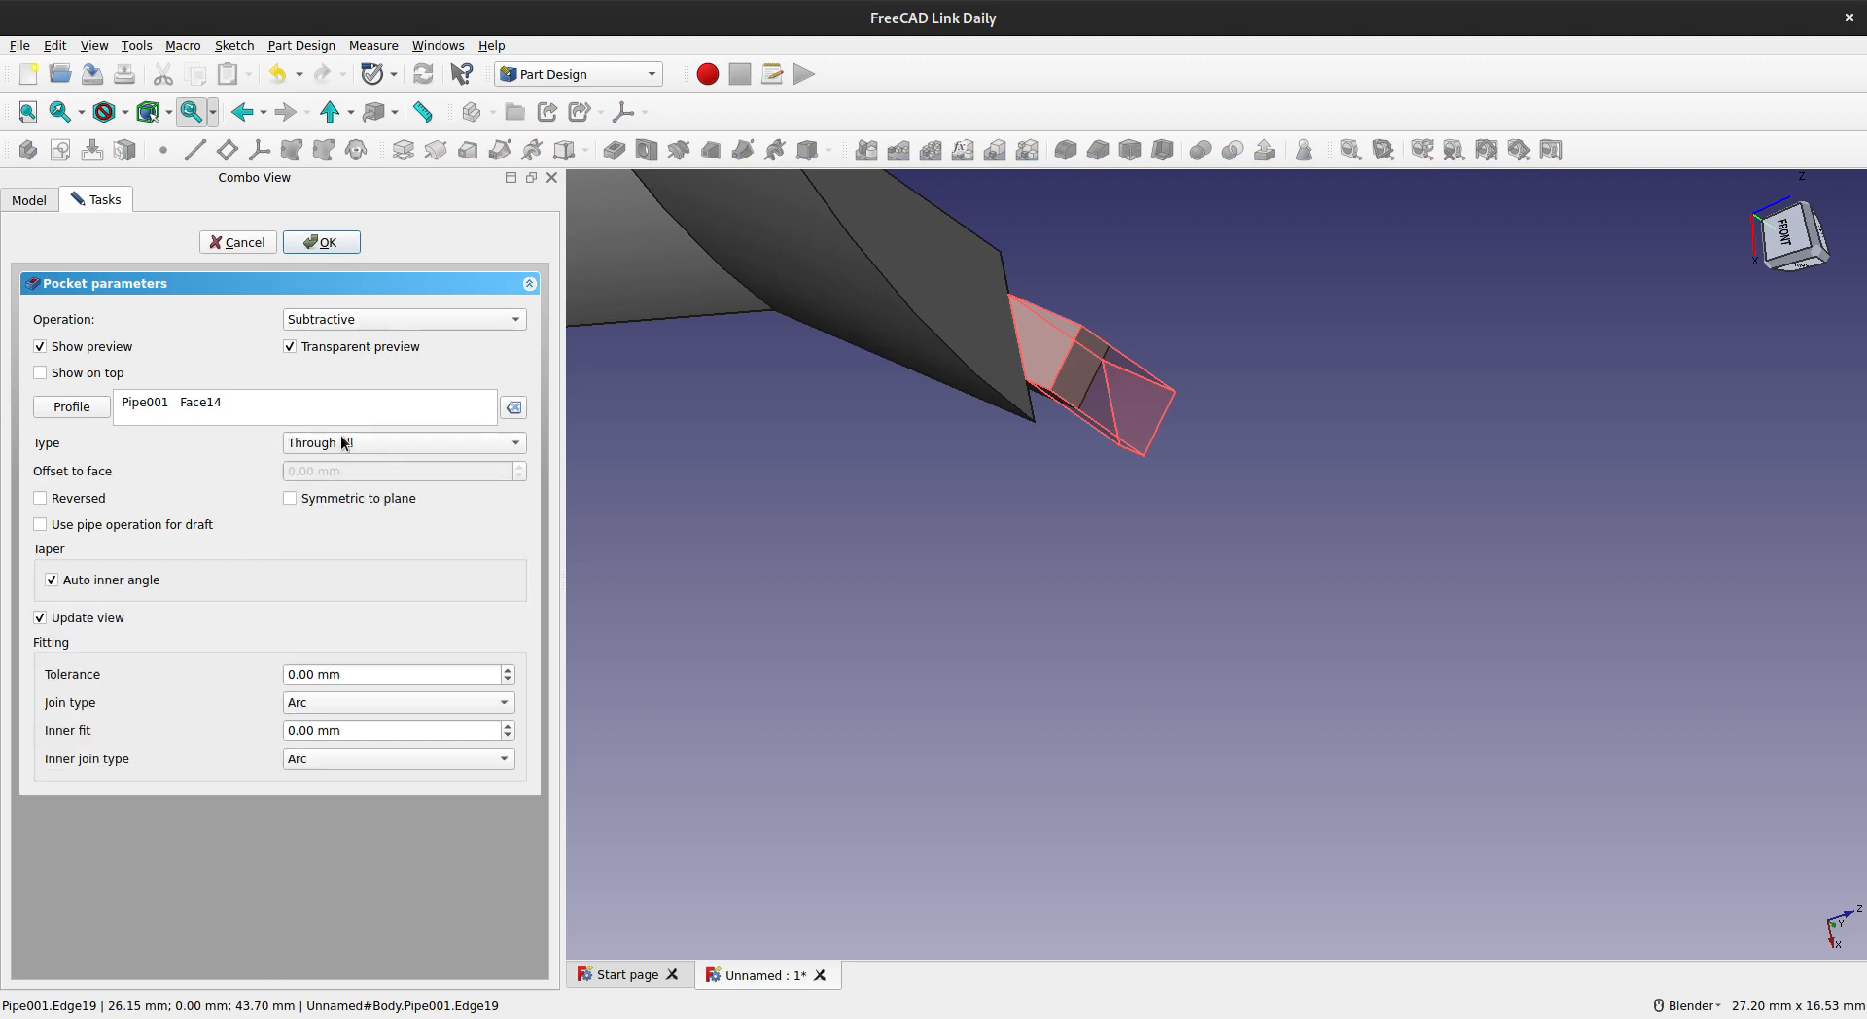
pyautogui.click(321, 243)
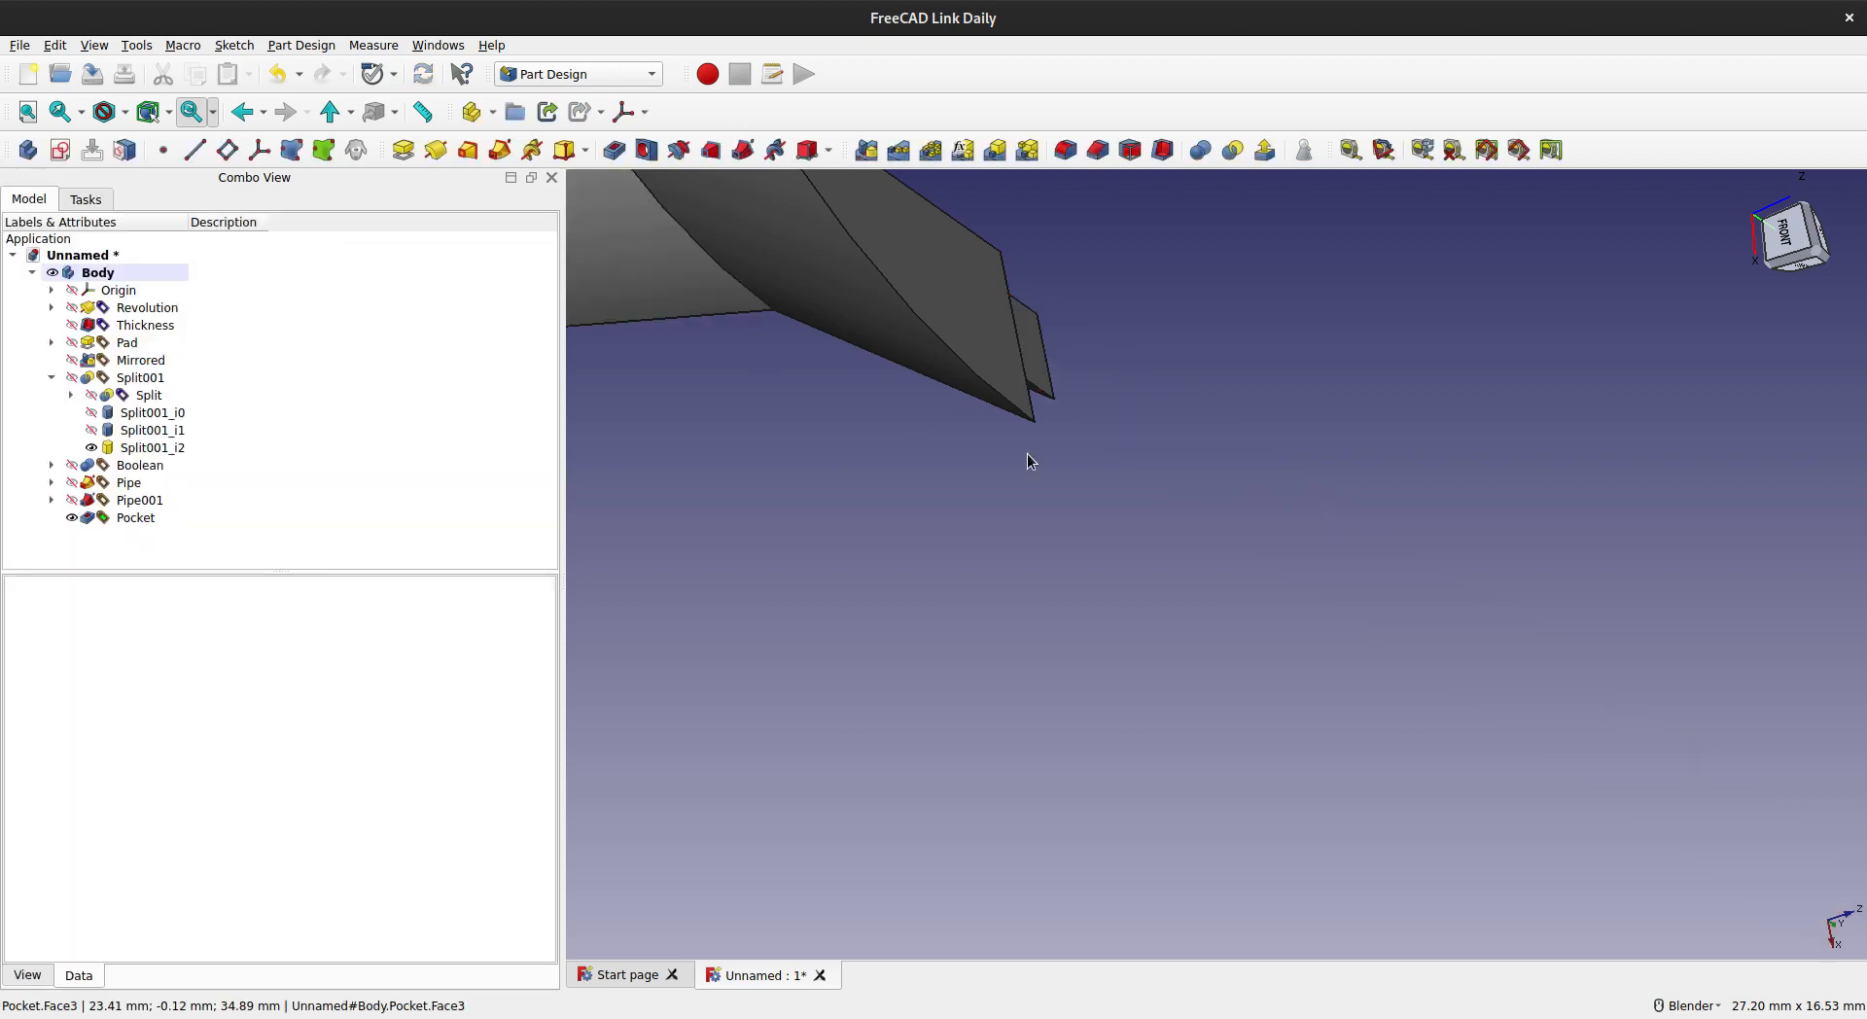
# - Set Refine to true for the new pocket and clear the selection
pyautogui.click(136, 518)
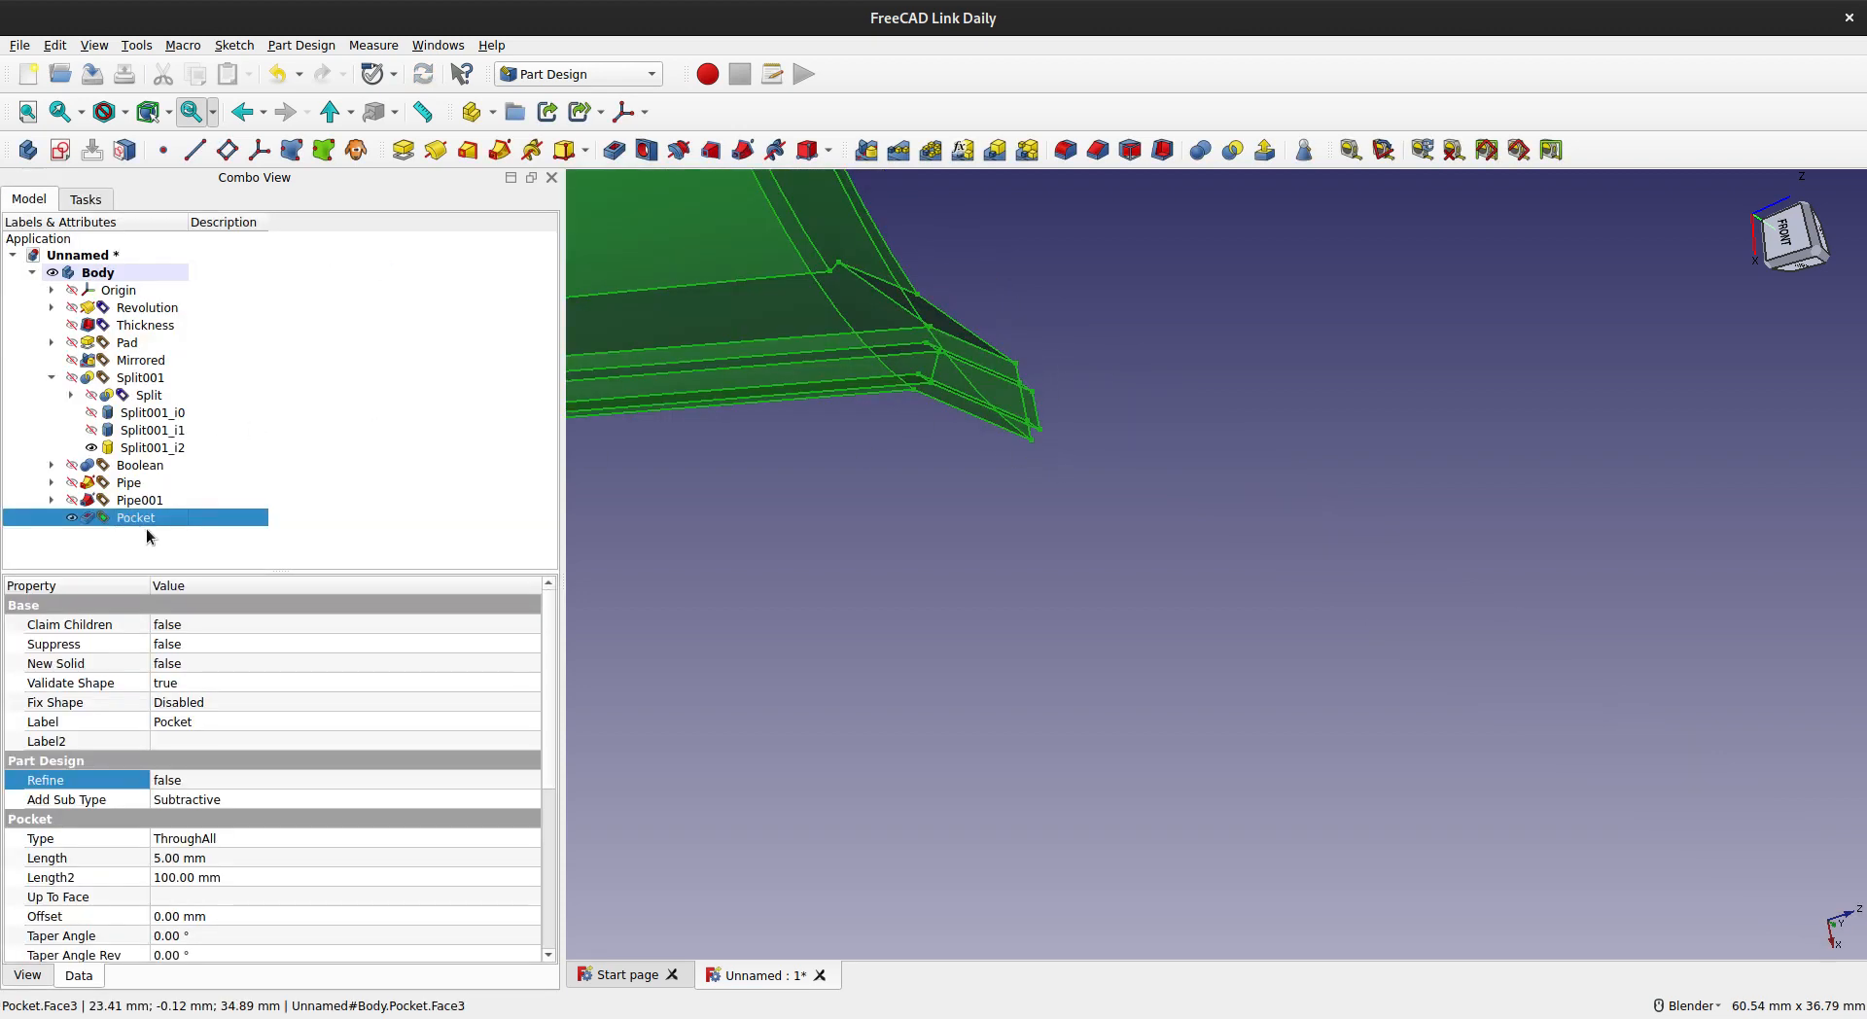
pyautogui.click(181, 782)
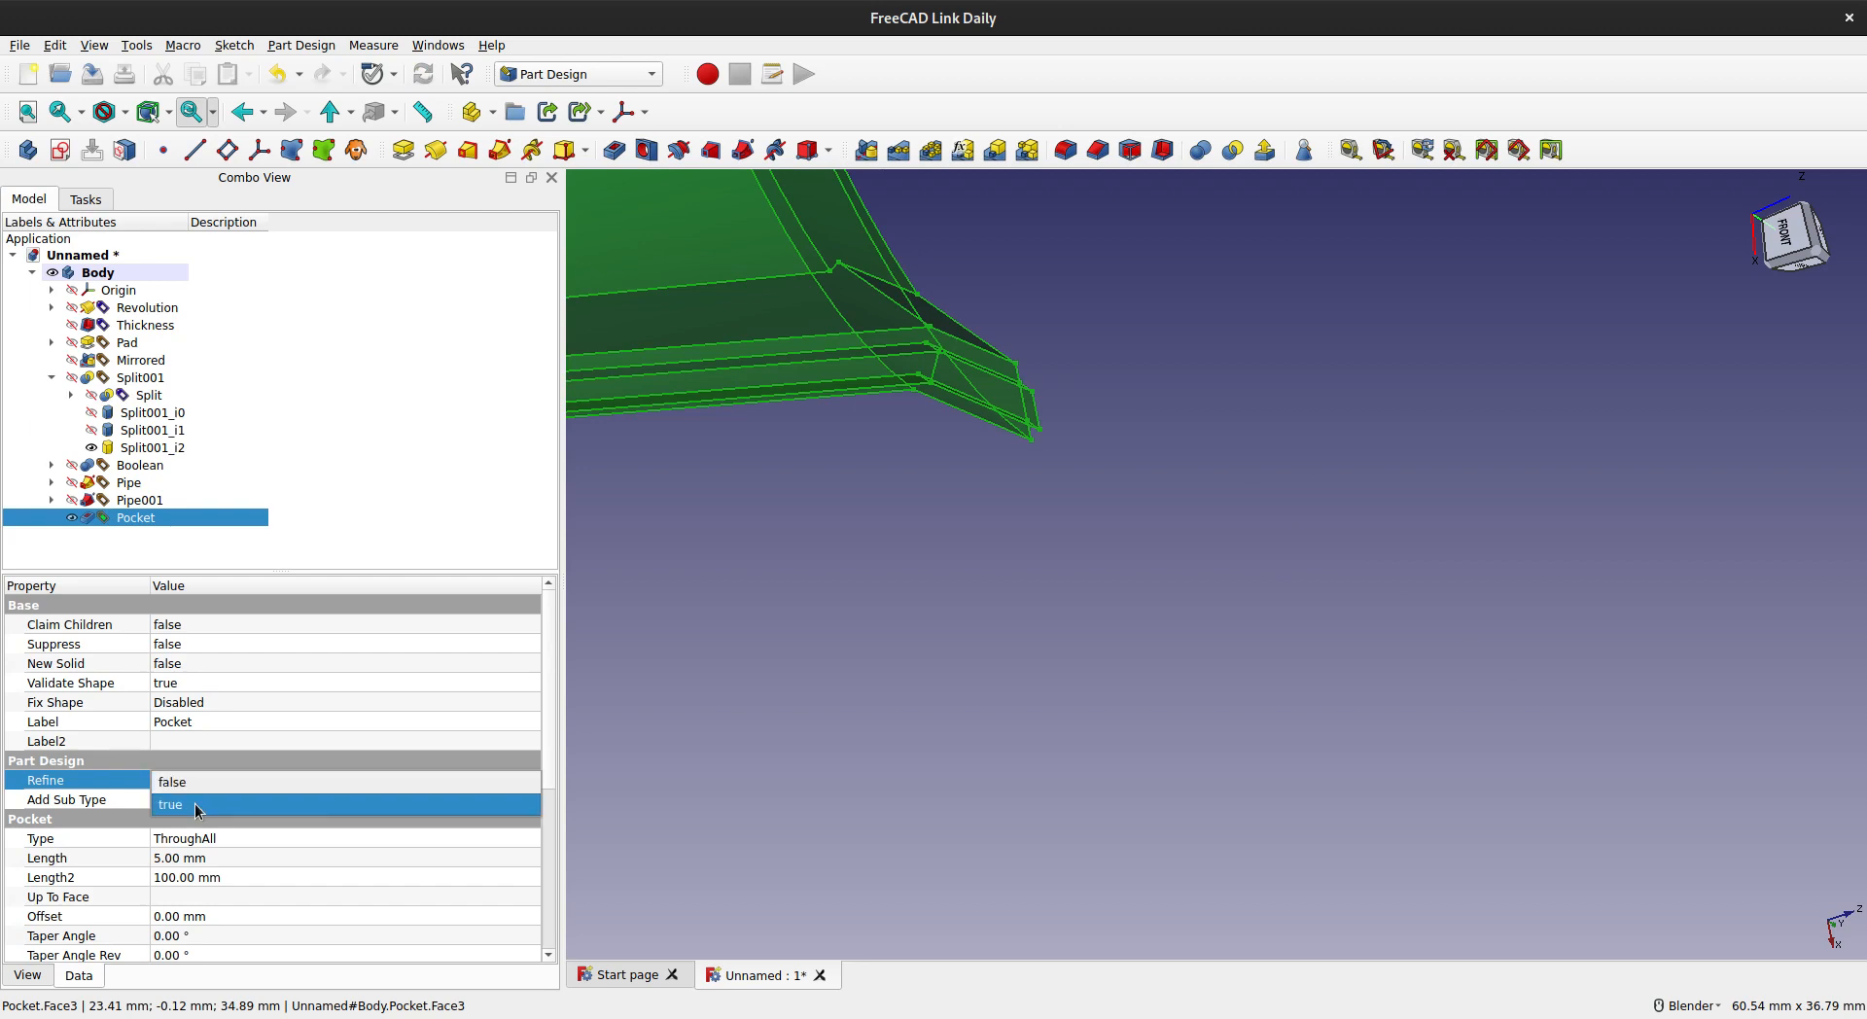
pyautogui.click(194, 804)
pyautogui.click(1101, 483)
# - Examine the trimmed rim end and the male and female features along the split face down to the cup's base
pyautogui.scroll(-2, 1071, 482)
pyautogui.moveTo(1107, 453); pyautogui.dragTo(861, 491, button='middle')
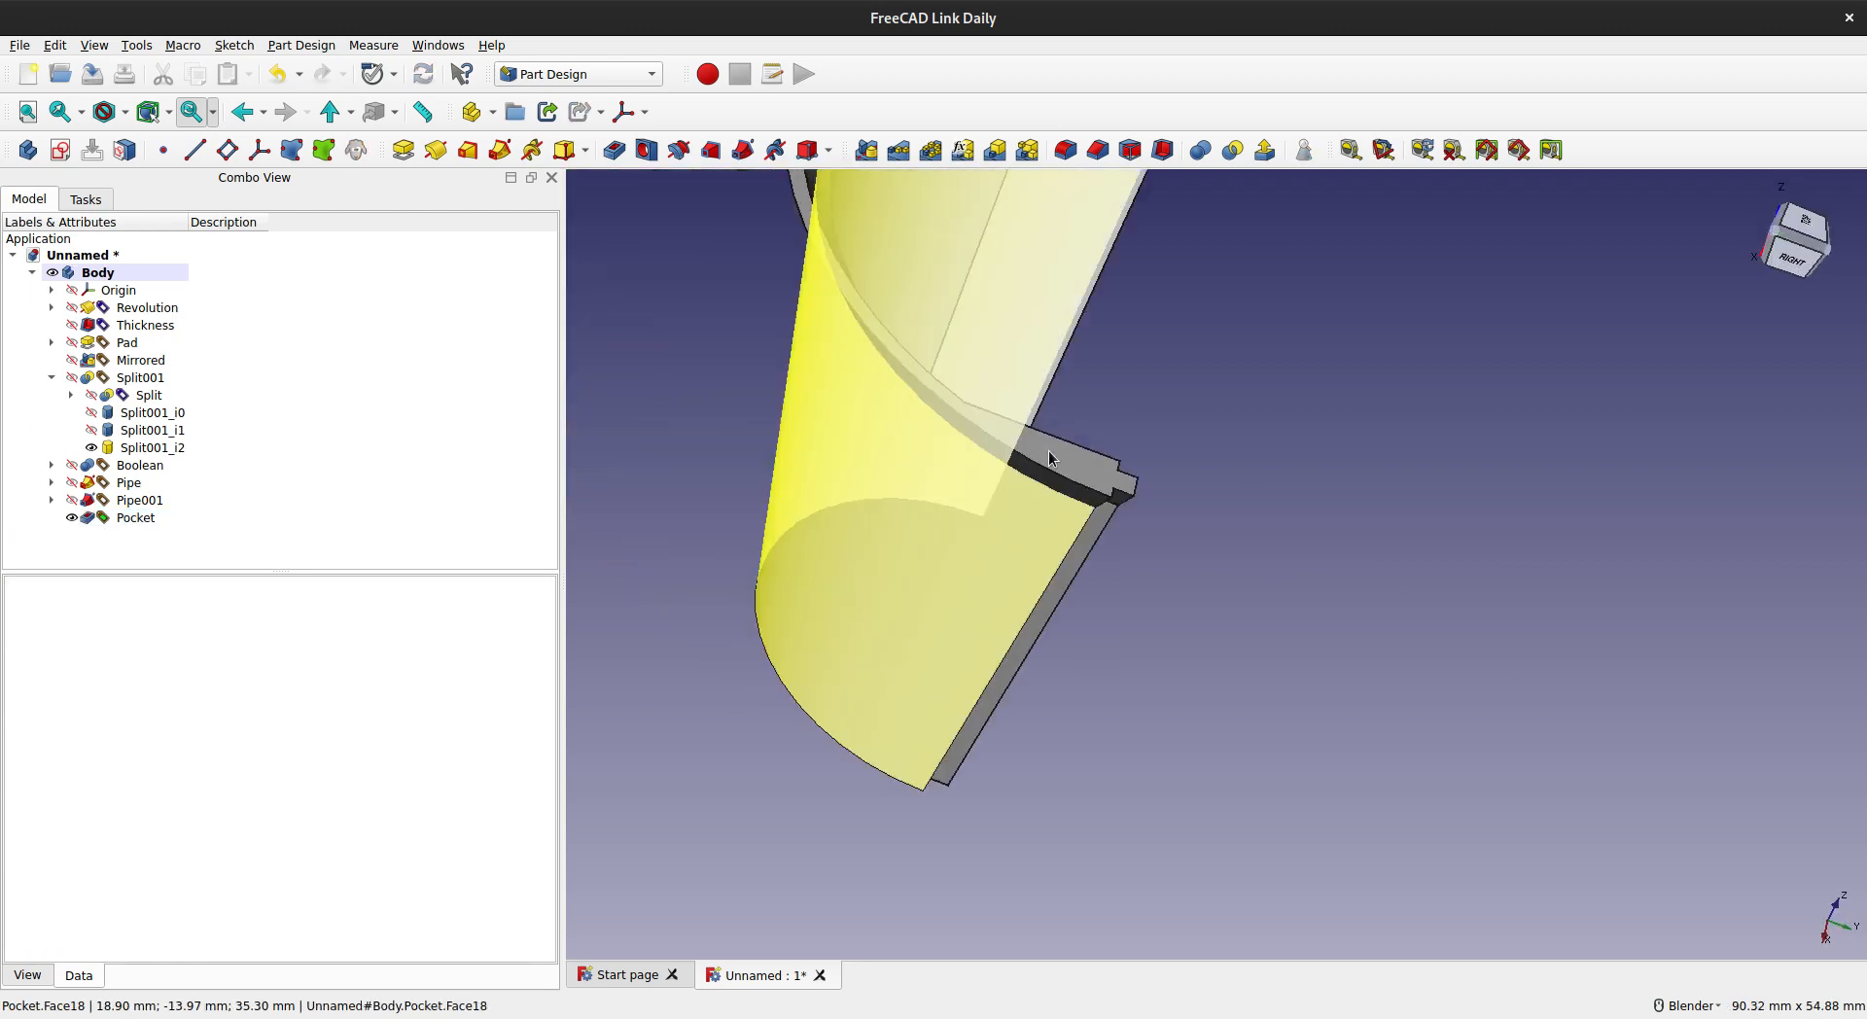
pyautogui.scroll(3, 1059, 464)
pyautogui.scroll(-3, 1135, 514)
pyautogui.moveTo(1262, 479); pyautogui.dragTo(967, 421, button='middle')
pyautogui.moveTo(1131, 460); pyautogui.dragTo(1202, 558, button='middle')
pyautogui.keyDown('shift'); pyautogui.moveTo(1201, 558); pyautogui.dragTo(1097, 551, button='middle'); pyautogui.keyUp('shift')
pyautogui.scroll(-2, 1179, 423)
pyautogui.scroll(-1, 1179, 555)
pyautogui.scroll(5, 1100, 542)
pyautogui.keyDown('shift'); pyautogui.moveTo(1113, 650); pyautogui.dragTo(1113, 487, button='middle'); pyautogui.keyUp('shift')
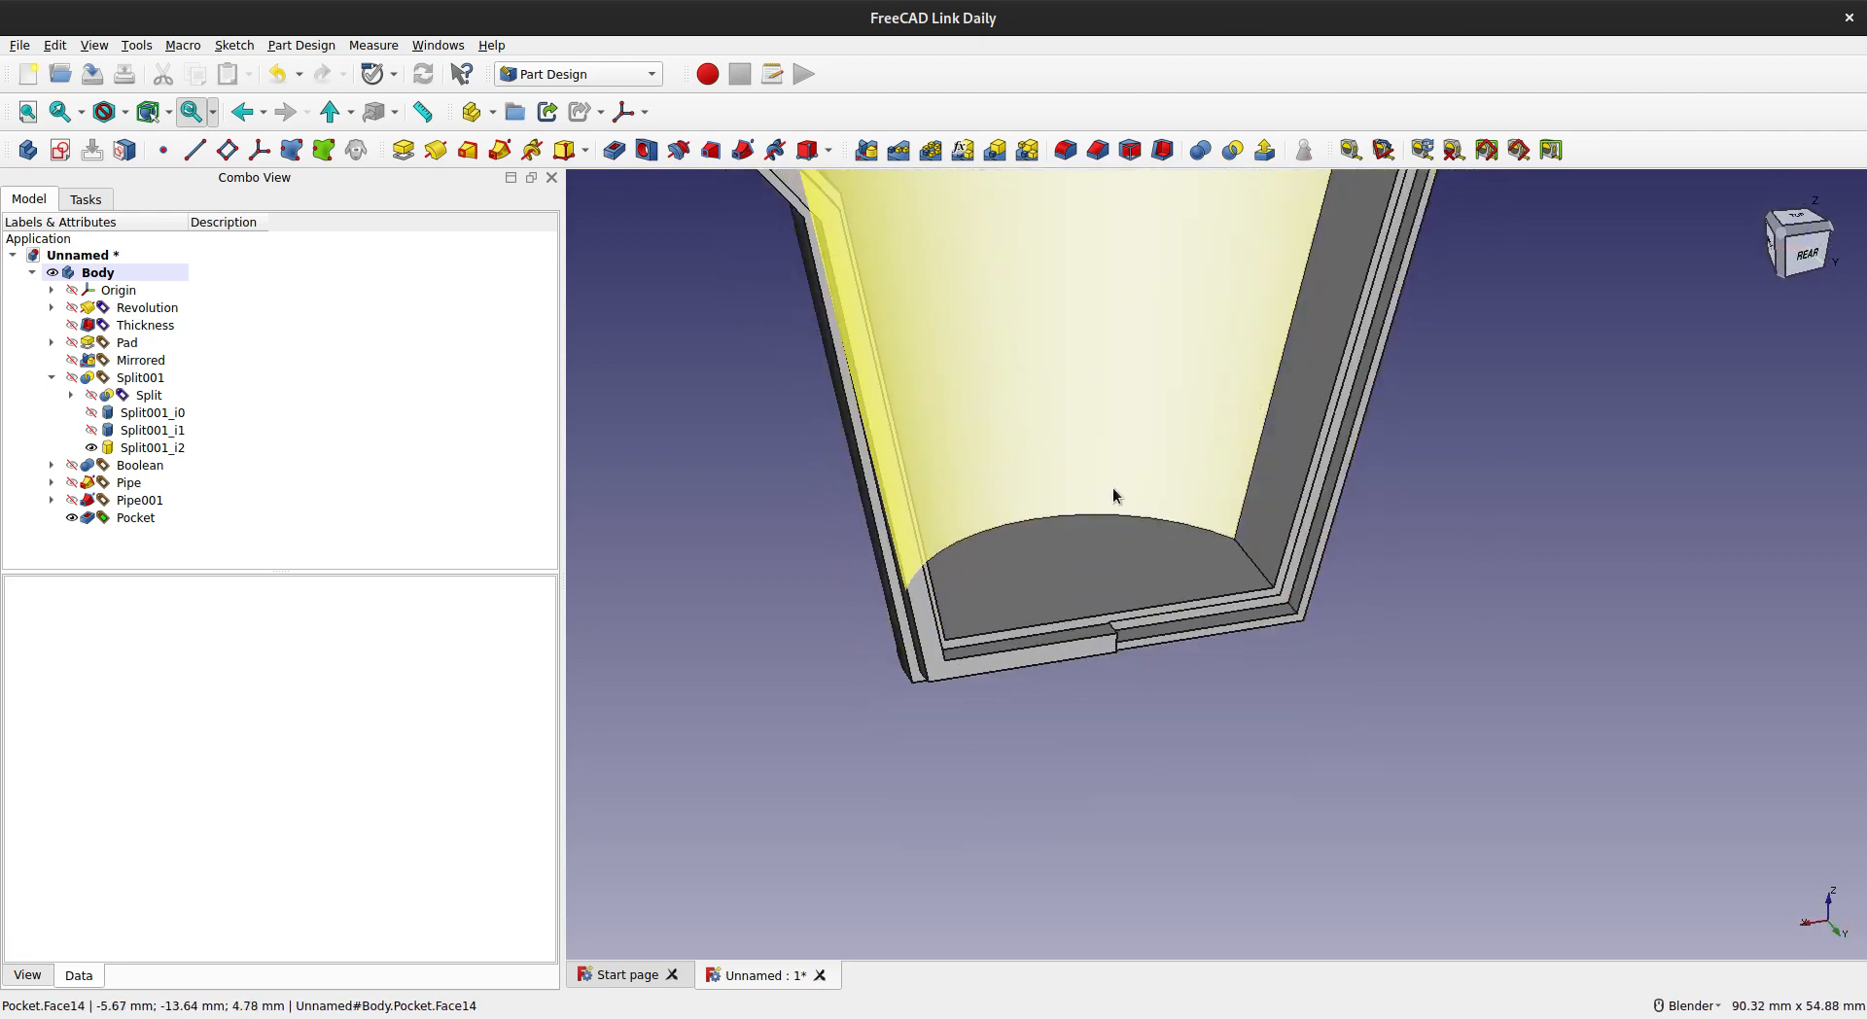
pyautogui.scroll(-2, 1123, 552)
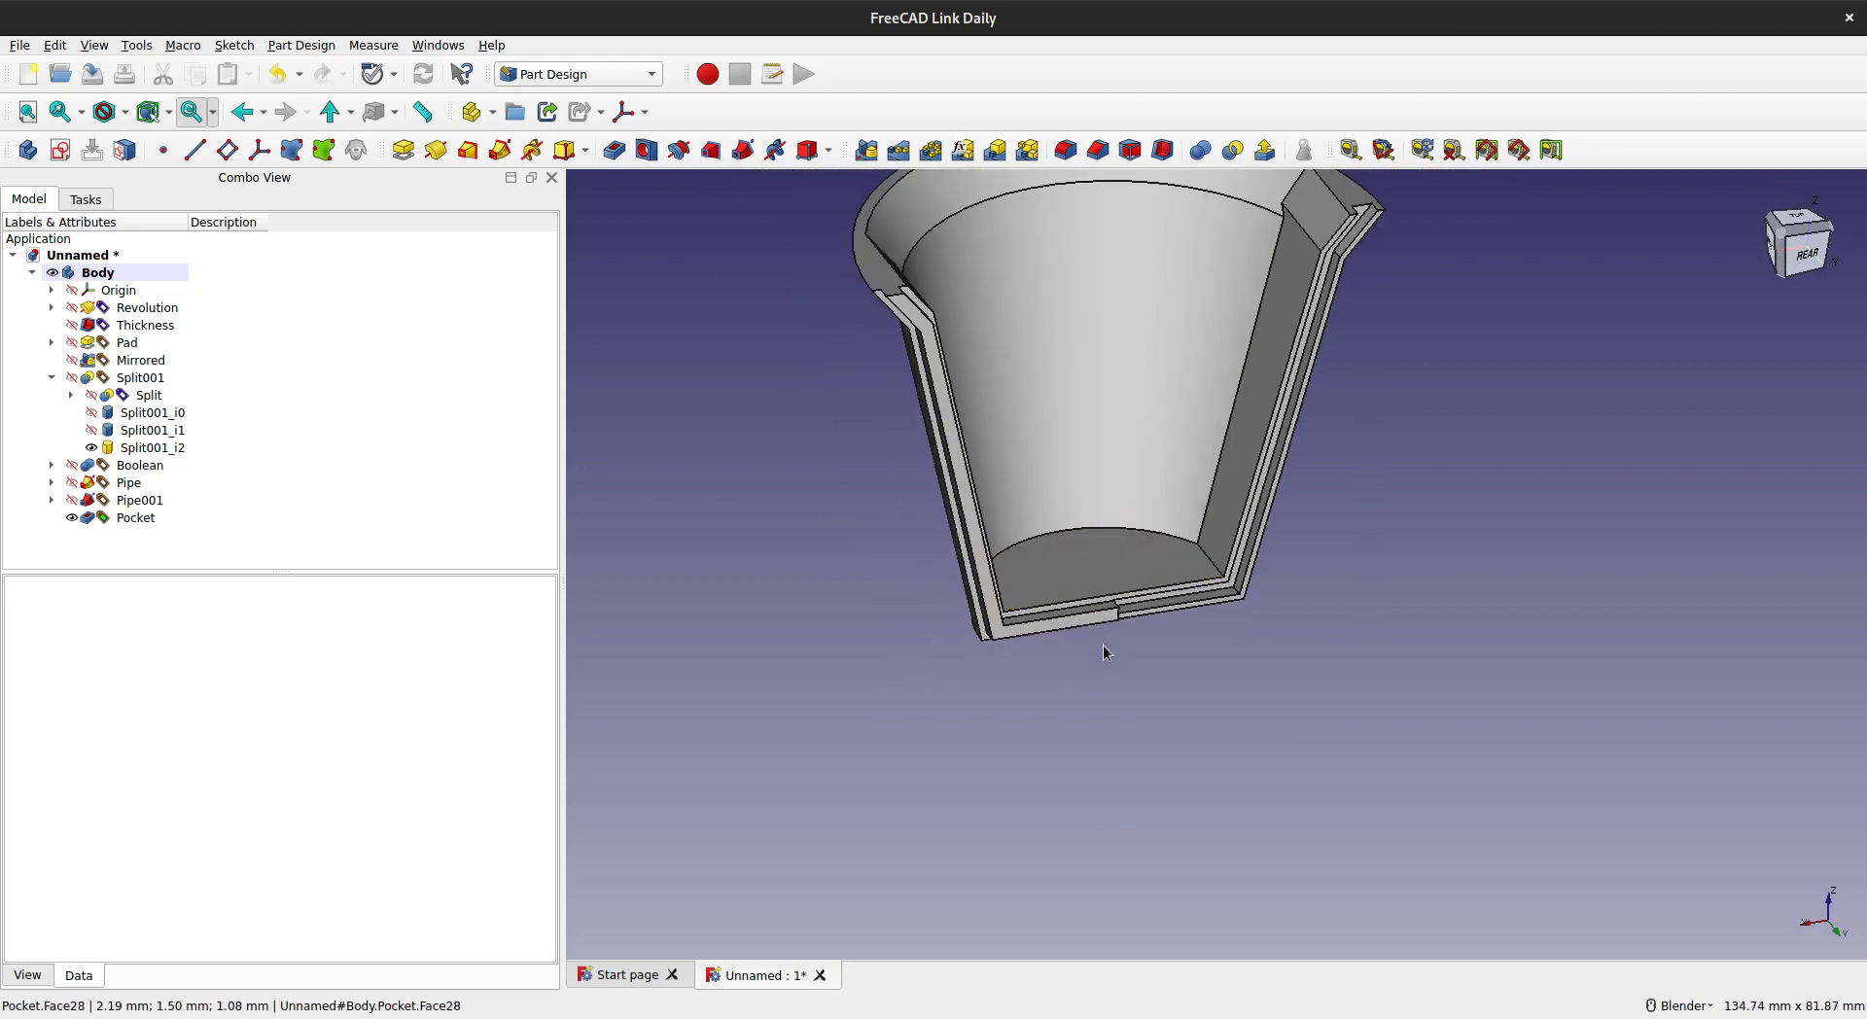
# - Start a sketch on the XY plane and draw a circle about 10 mm in diameter centred on the origin
pyautogui.click(61, 150)
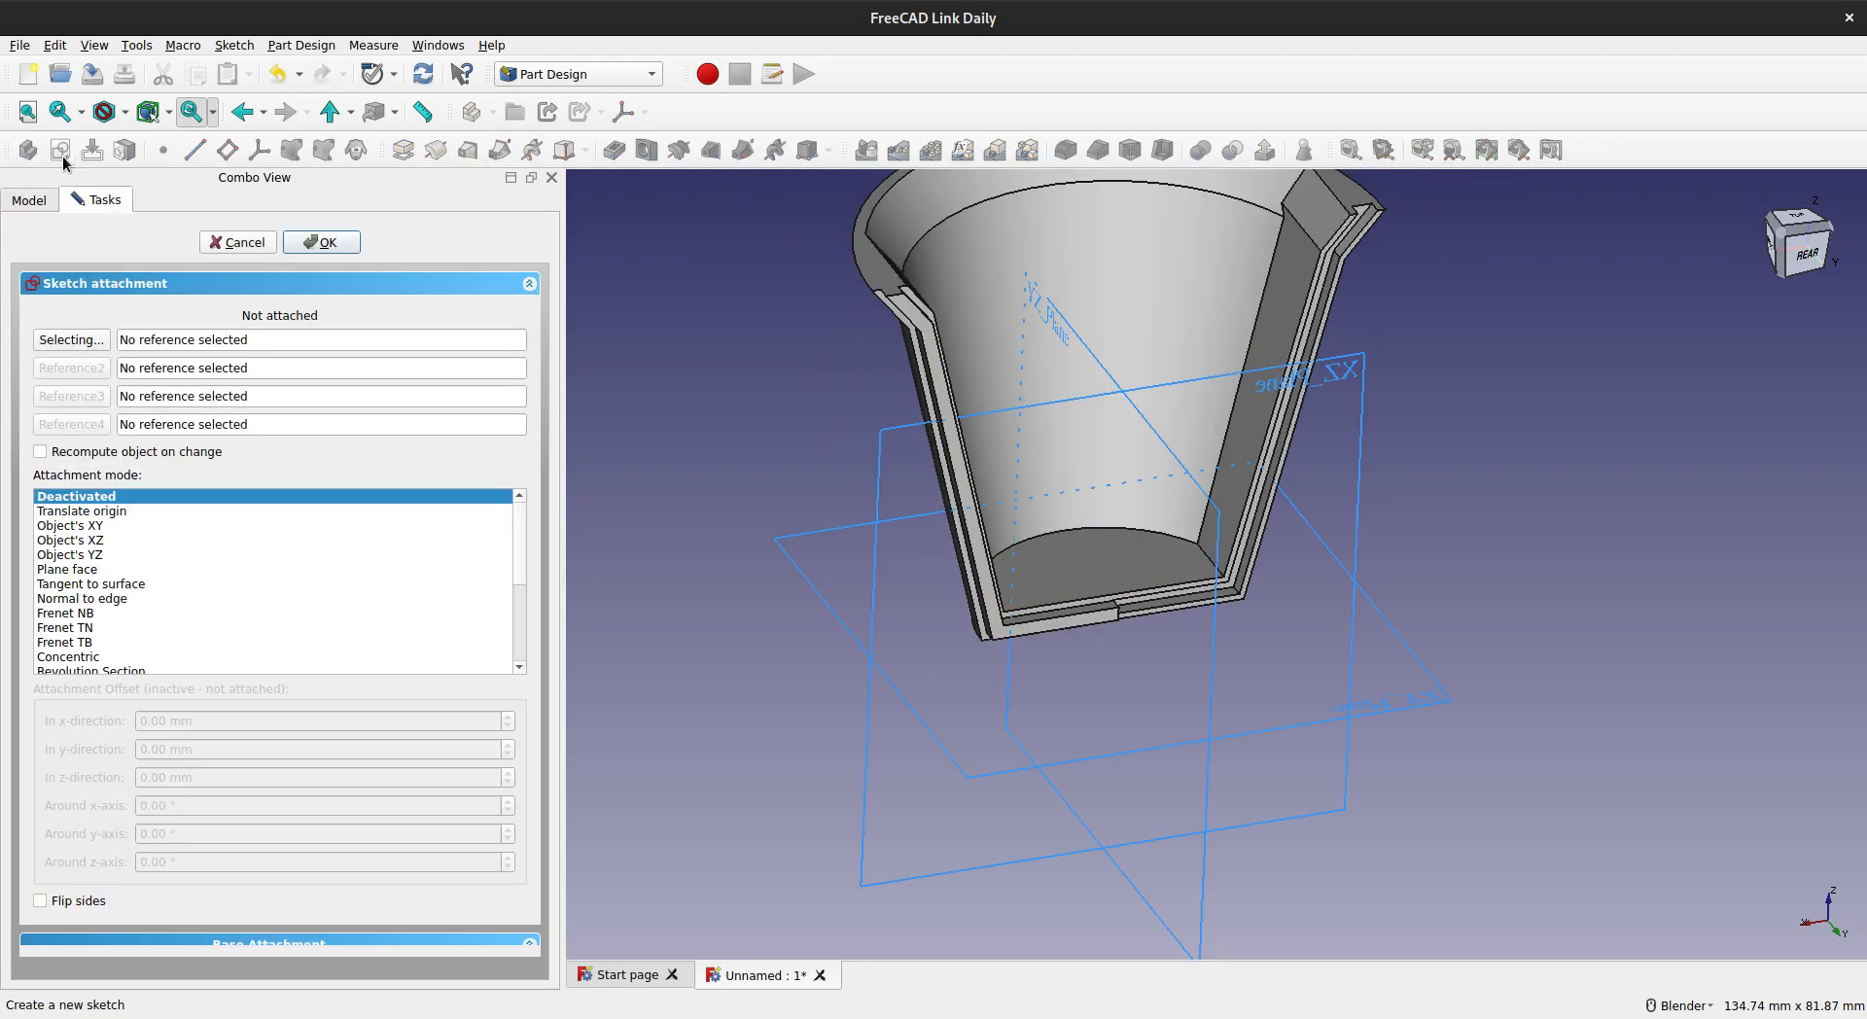
pyautogui.click(1423, 714)
pyautogui.click(324, 242)
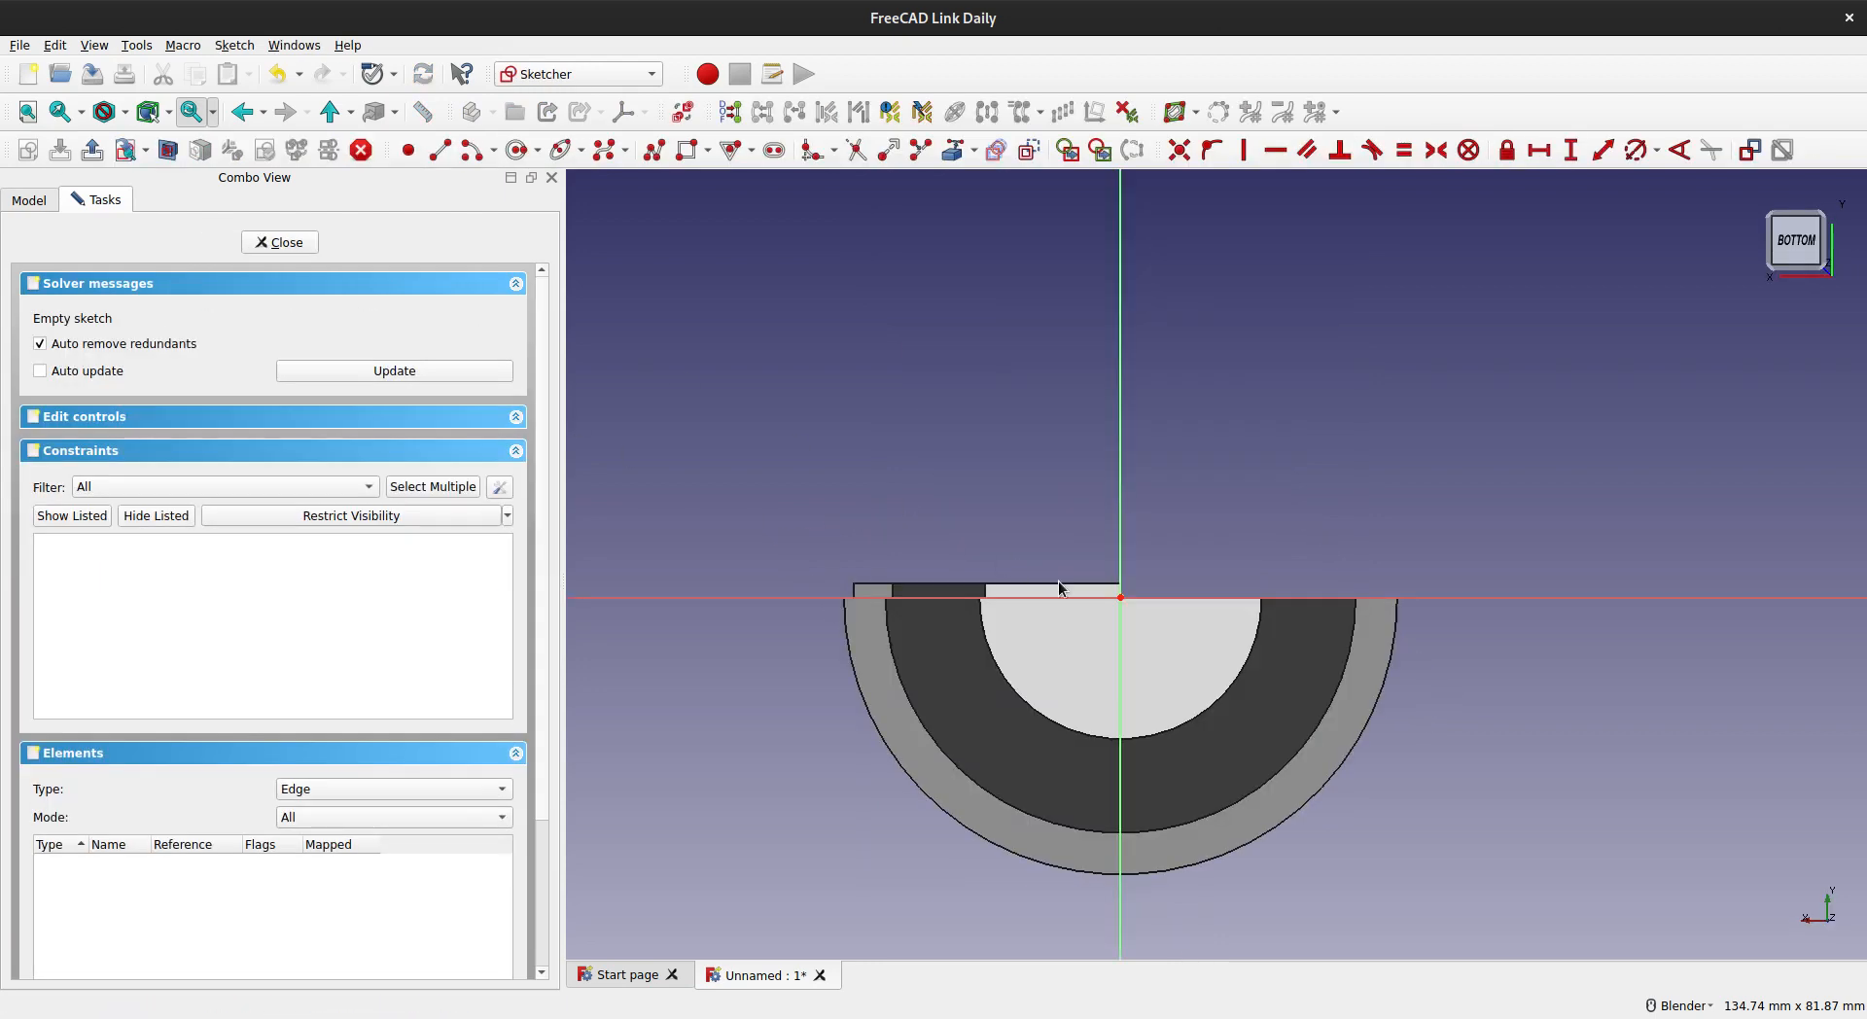
pyautogui.press('g')
pyautogui.press('c')
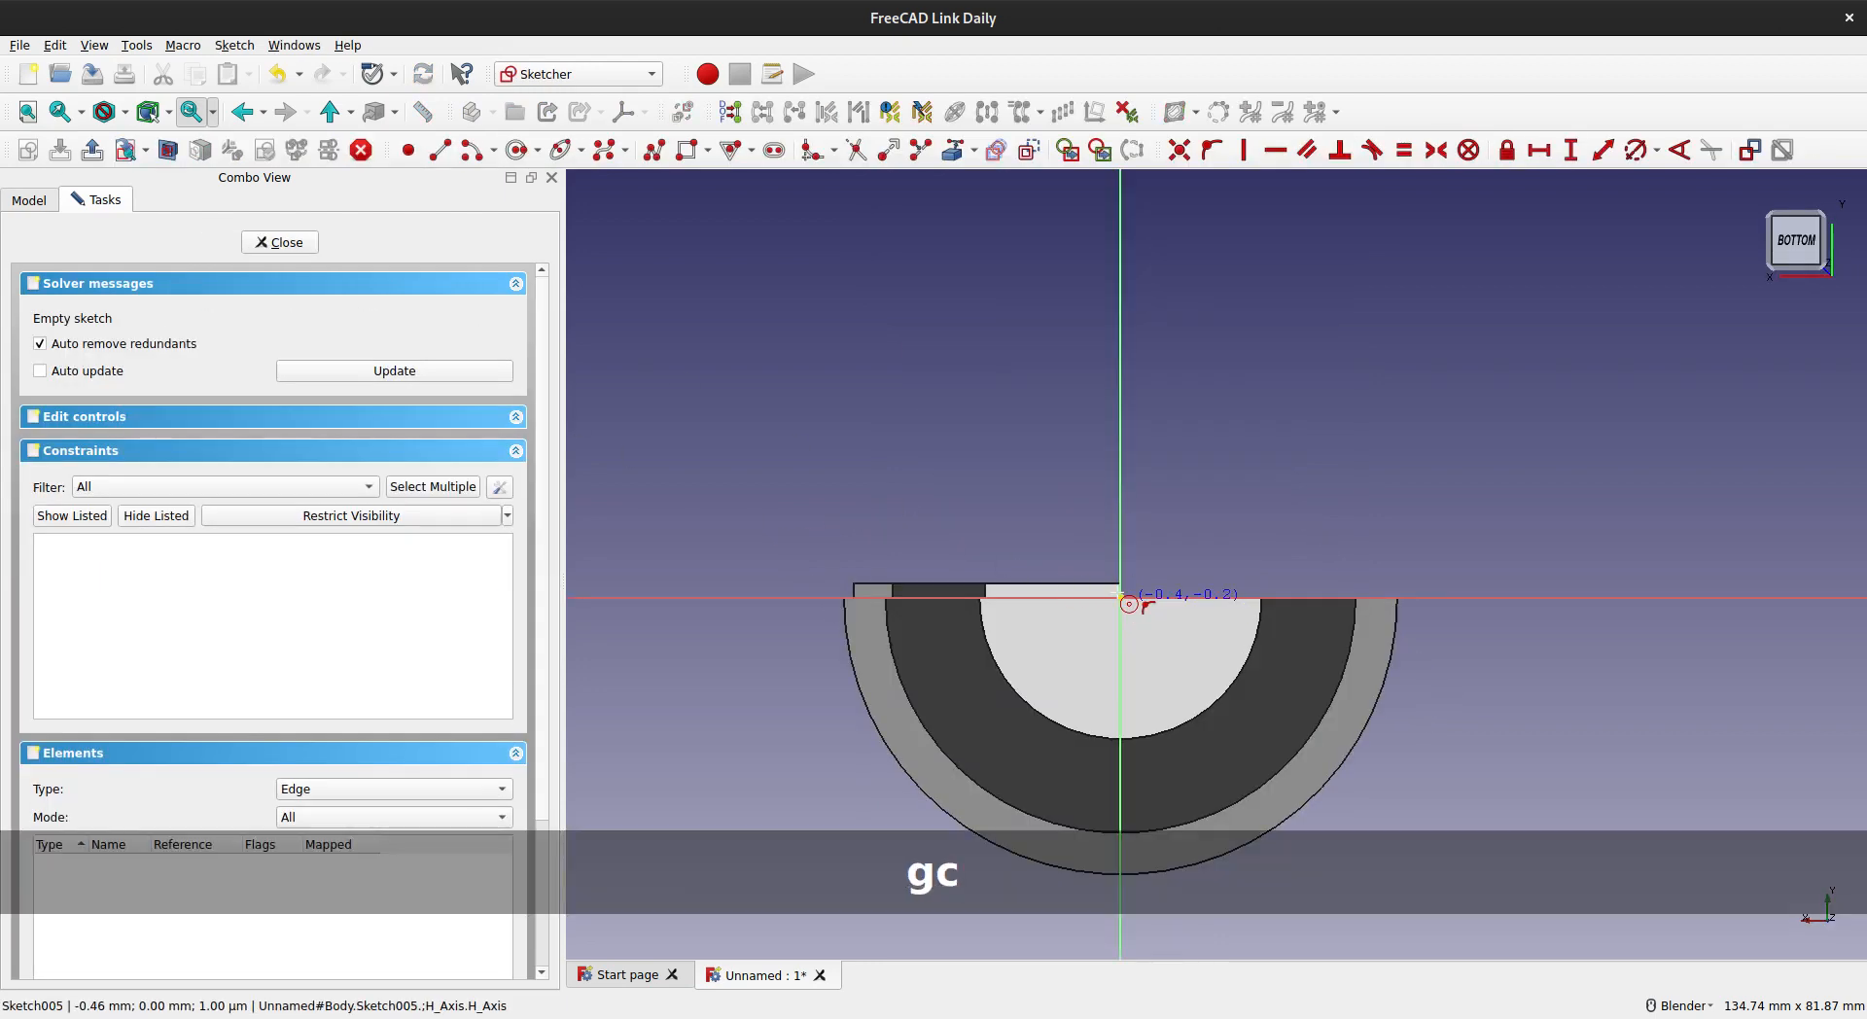
pyautogui.click(1120, 597)
pyautogui.click(1167, 583)
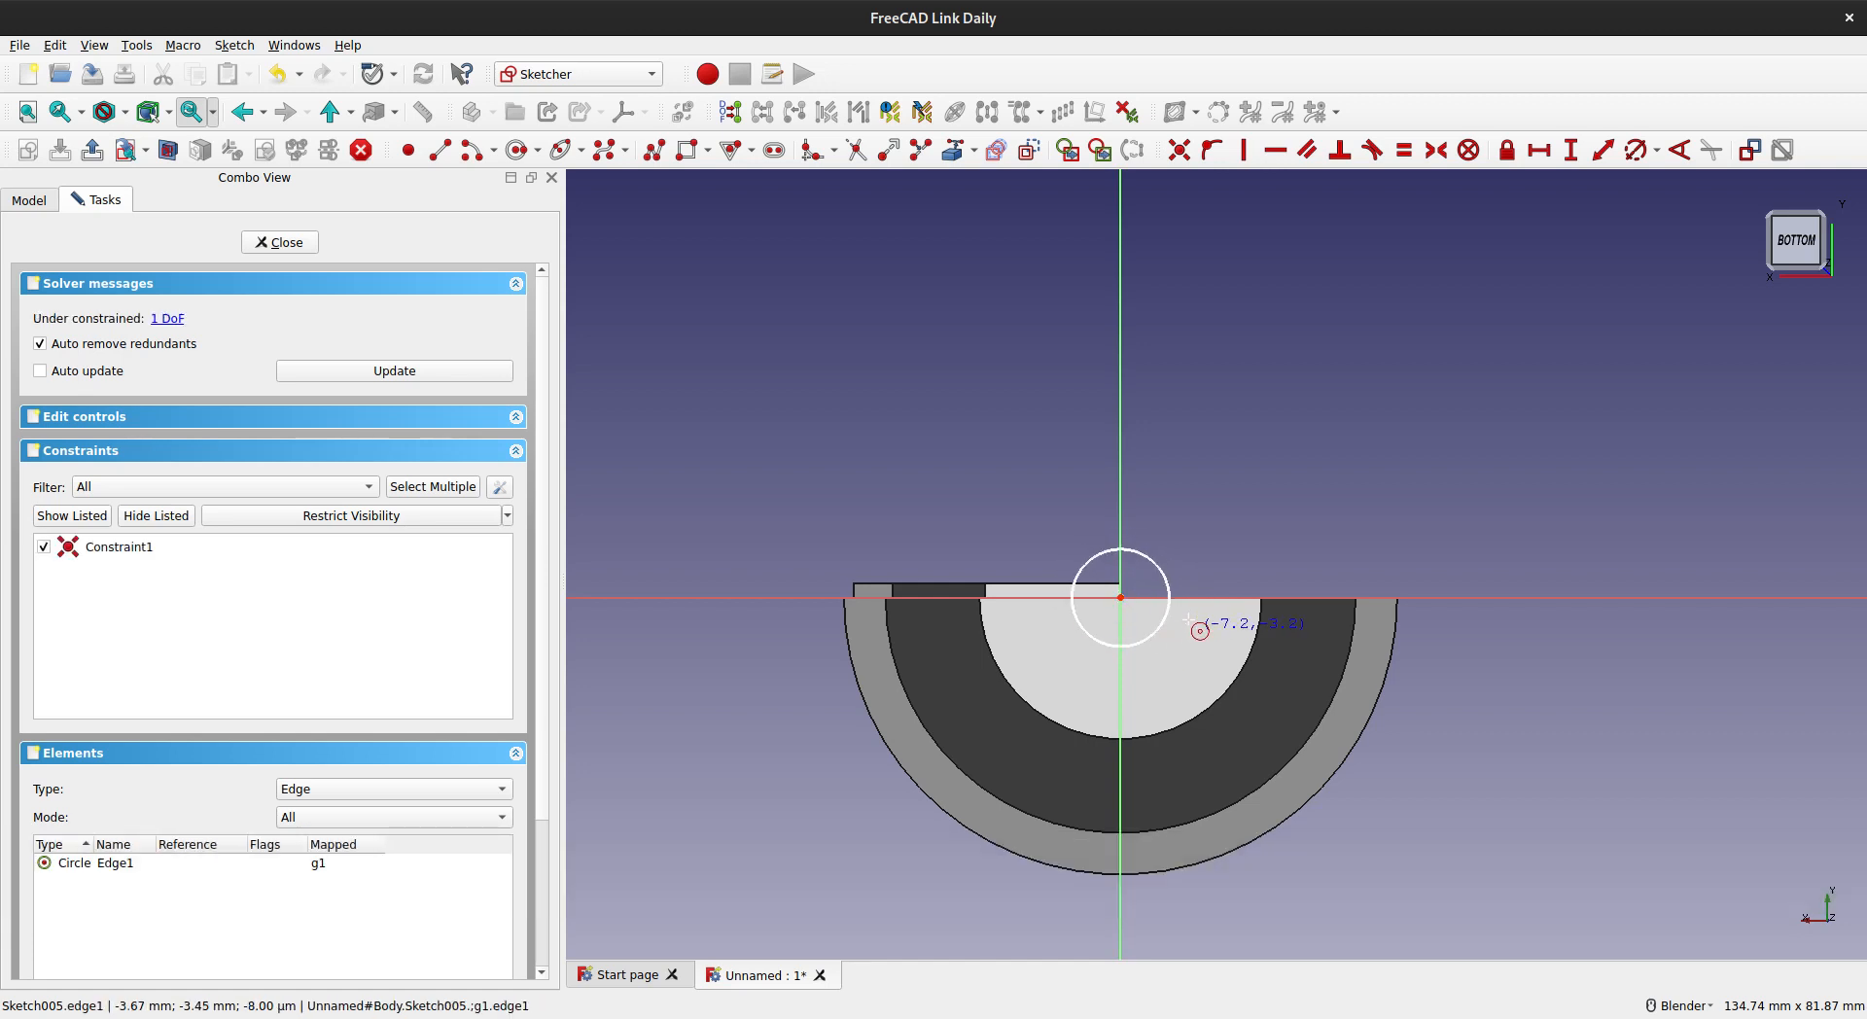
pyautogui.press('Escape')
# - Constrain the circle's diameter to 10 mm and close the sketch
pyautogui.click(1174, 597)
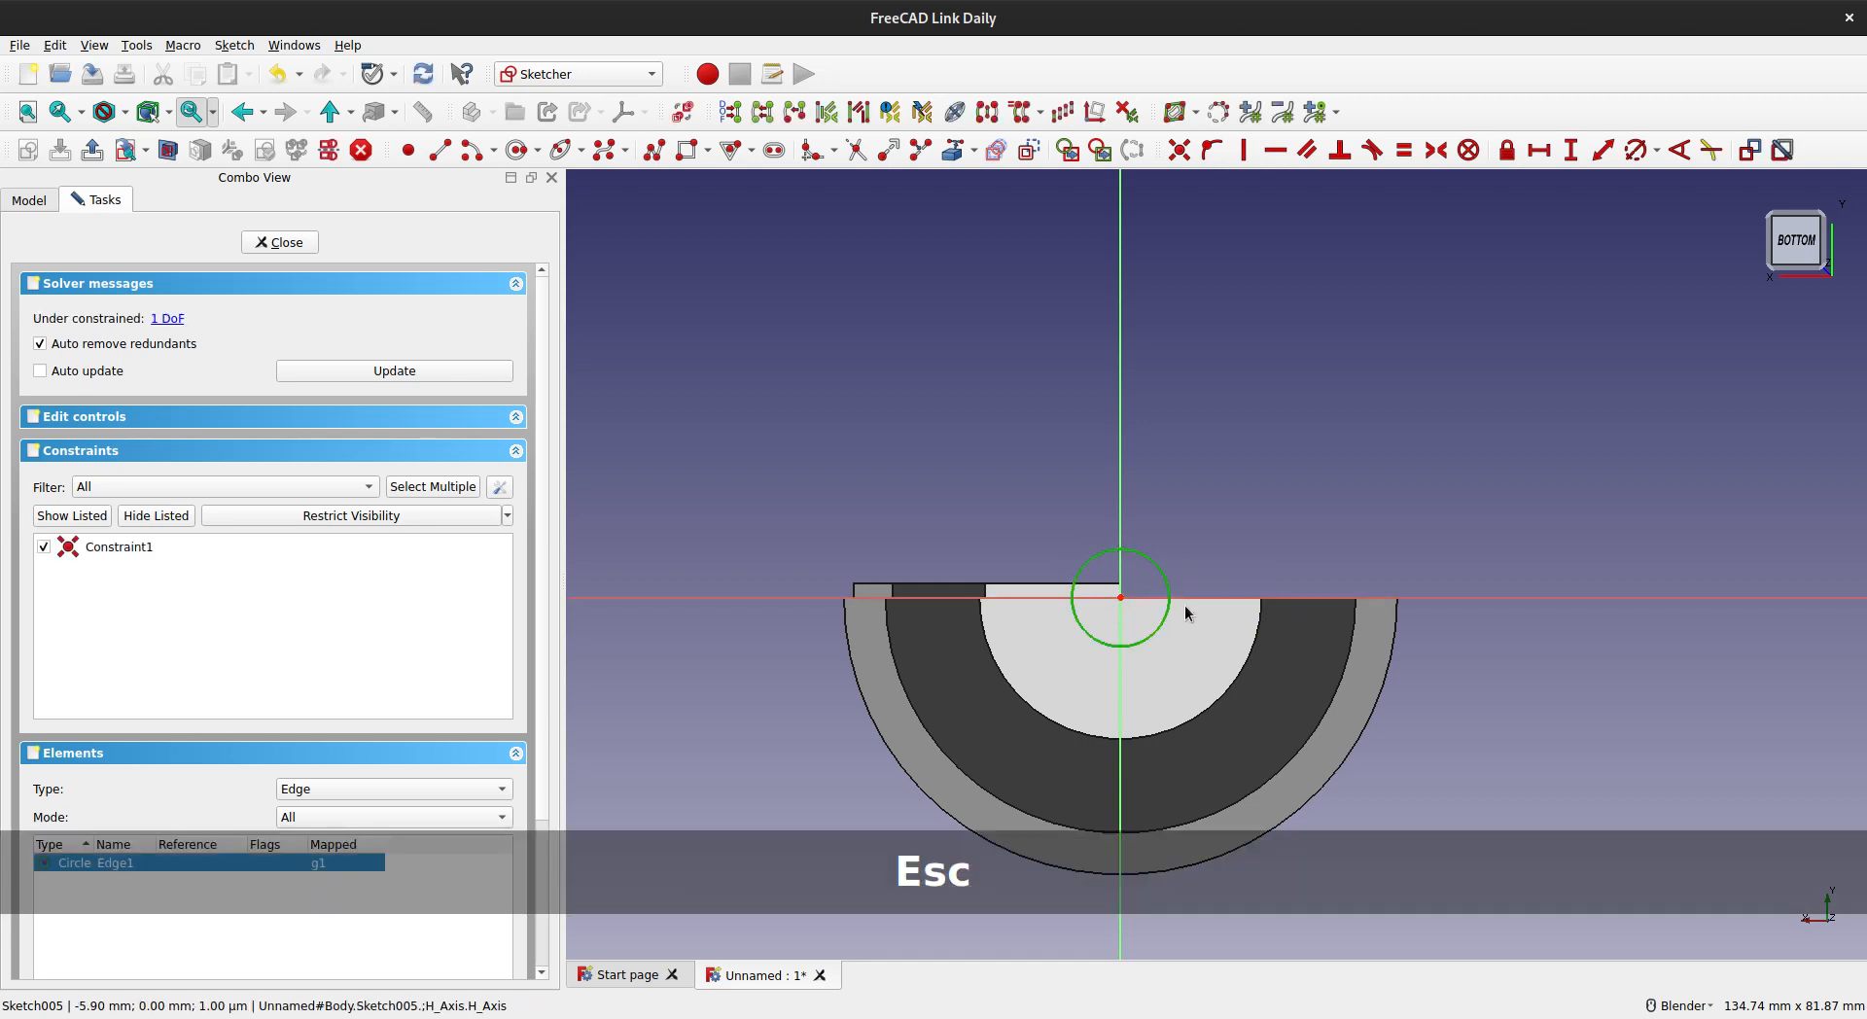
pyautogui.press('k')
pyautogui.press('o')
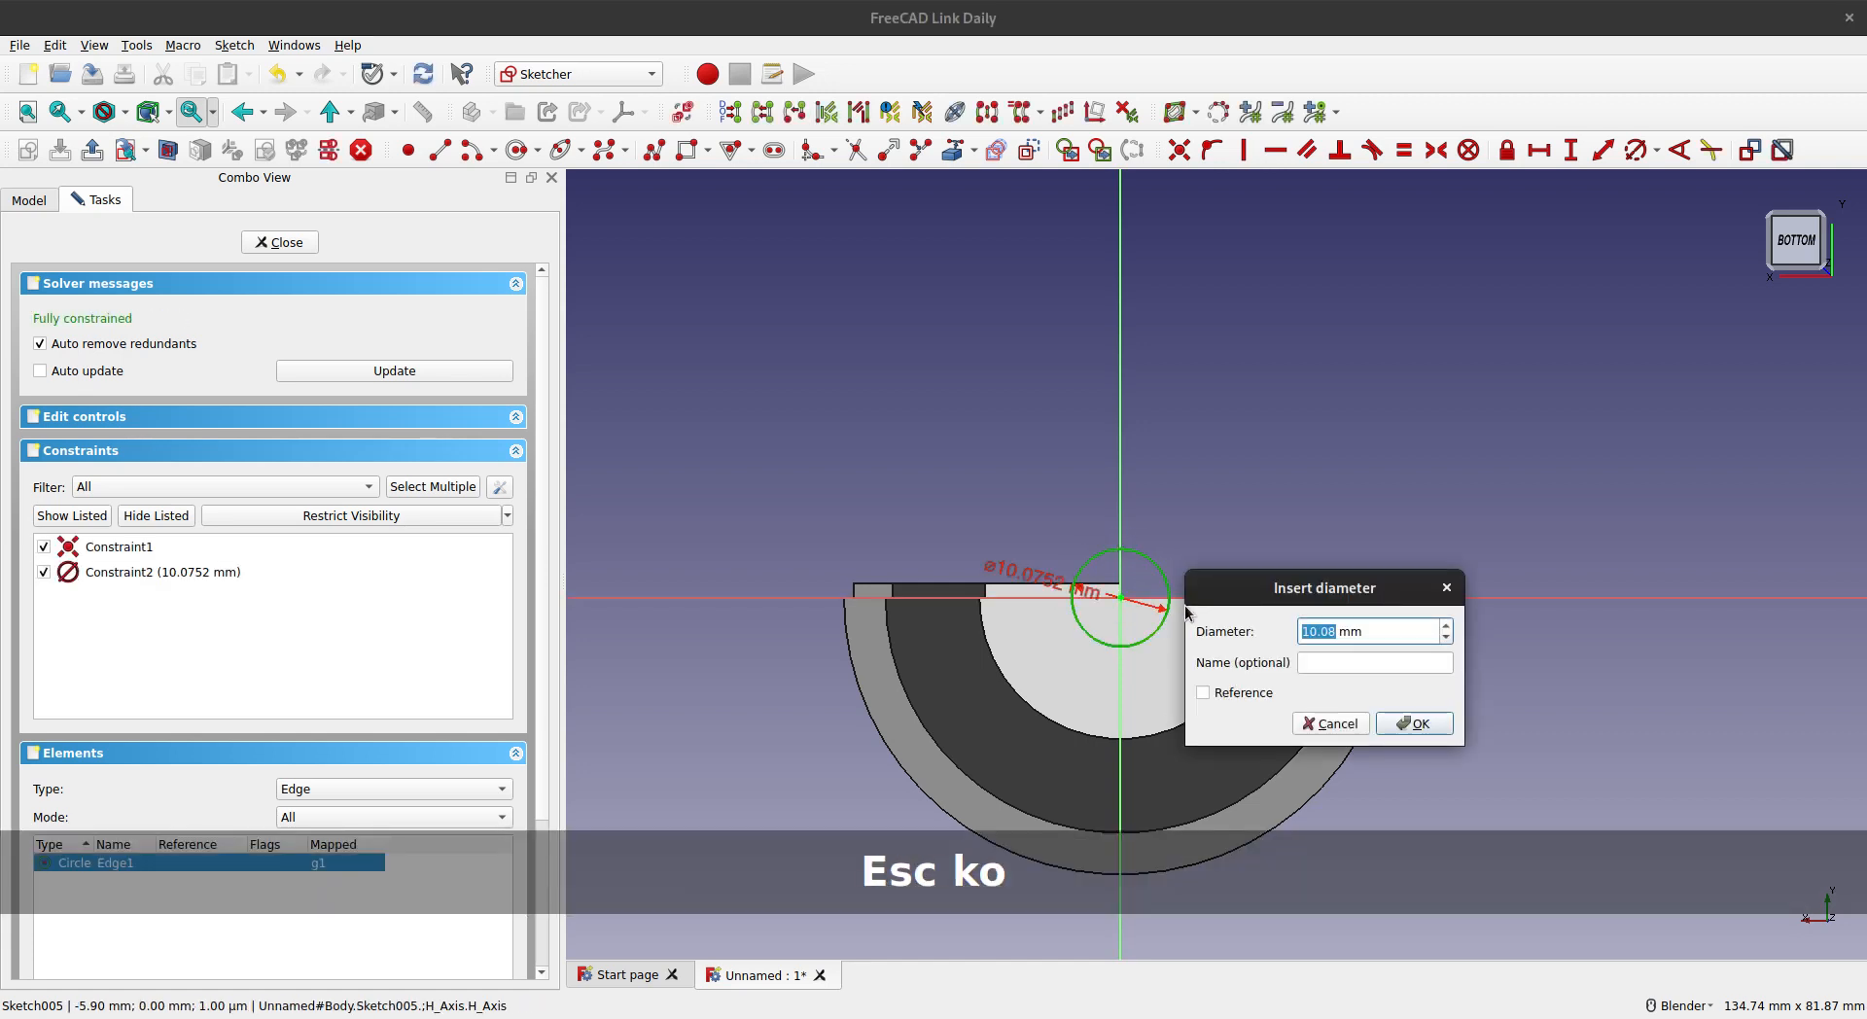
pyautogui.write('10')
pyautogui.press('Return')
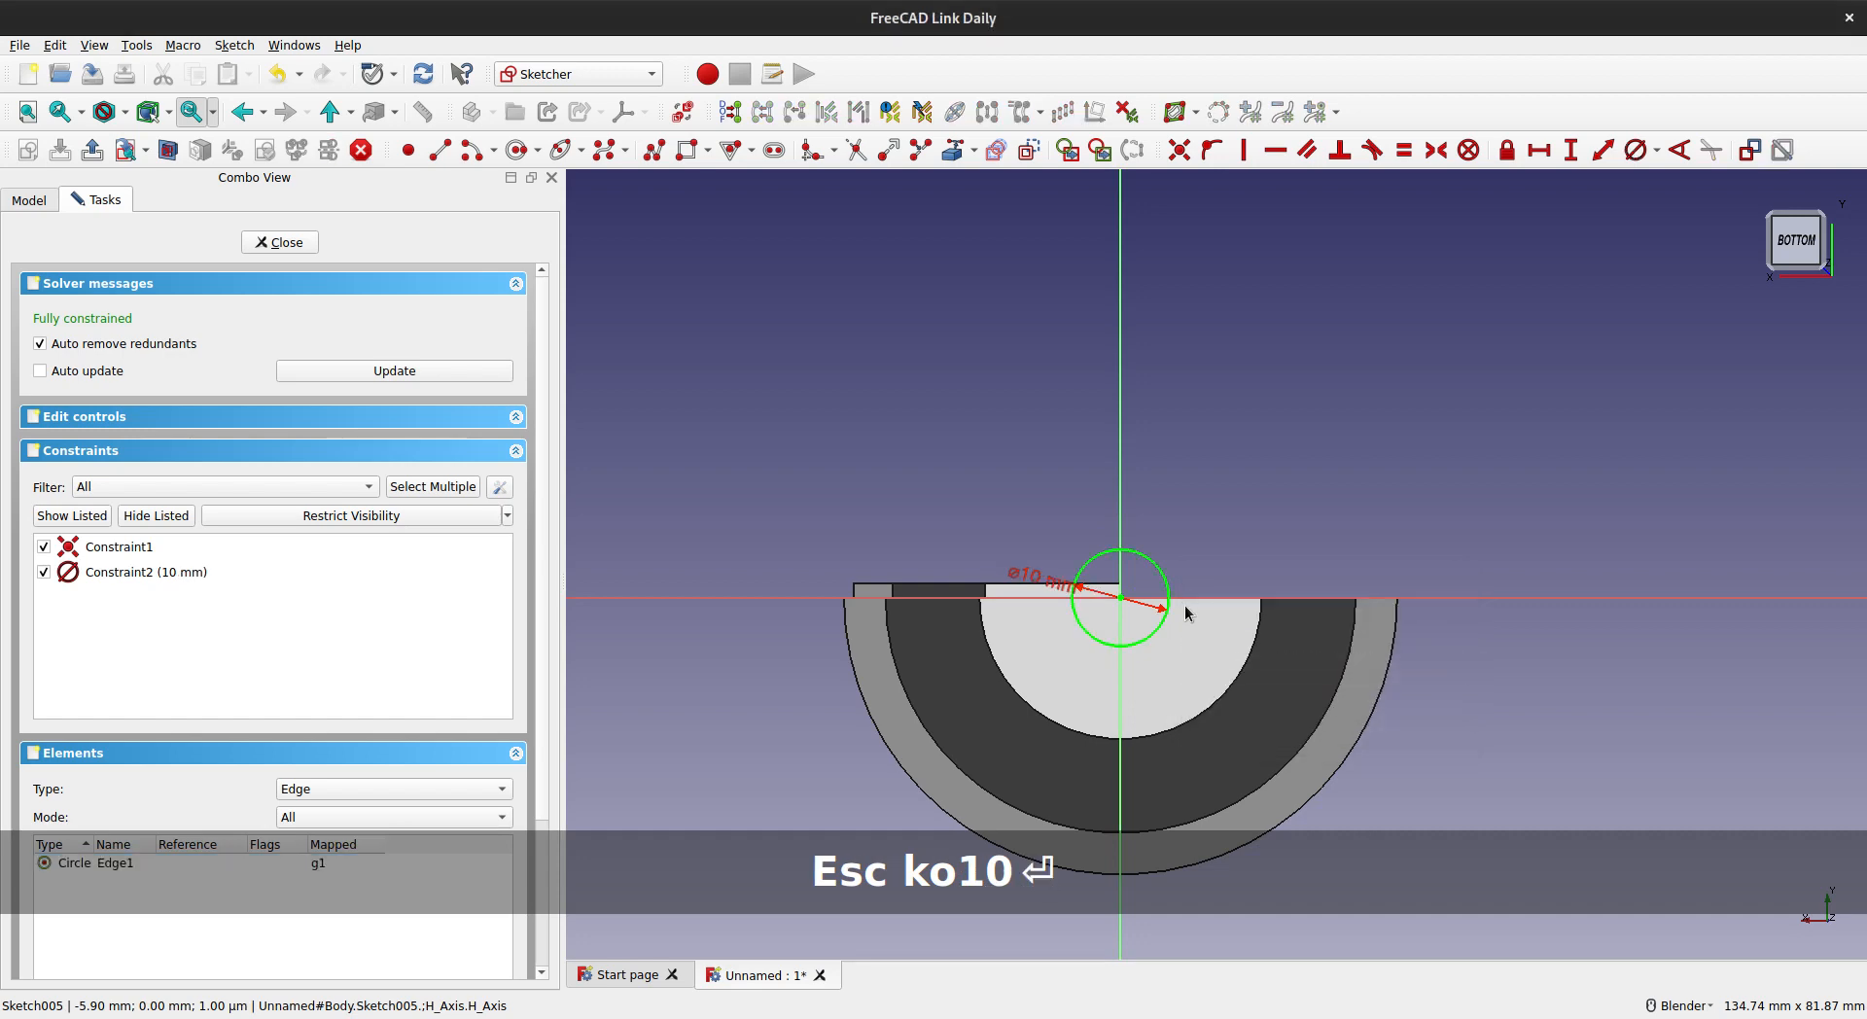
pyautogui.click(282, 243)
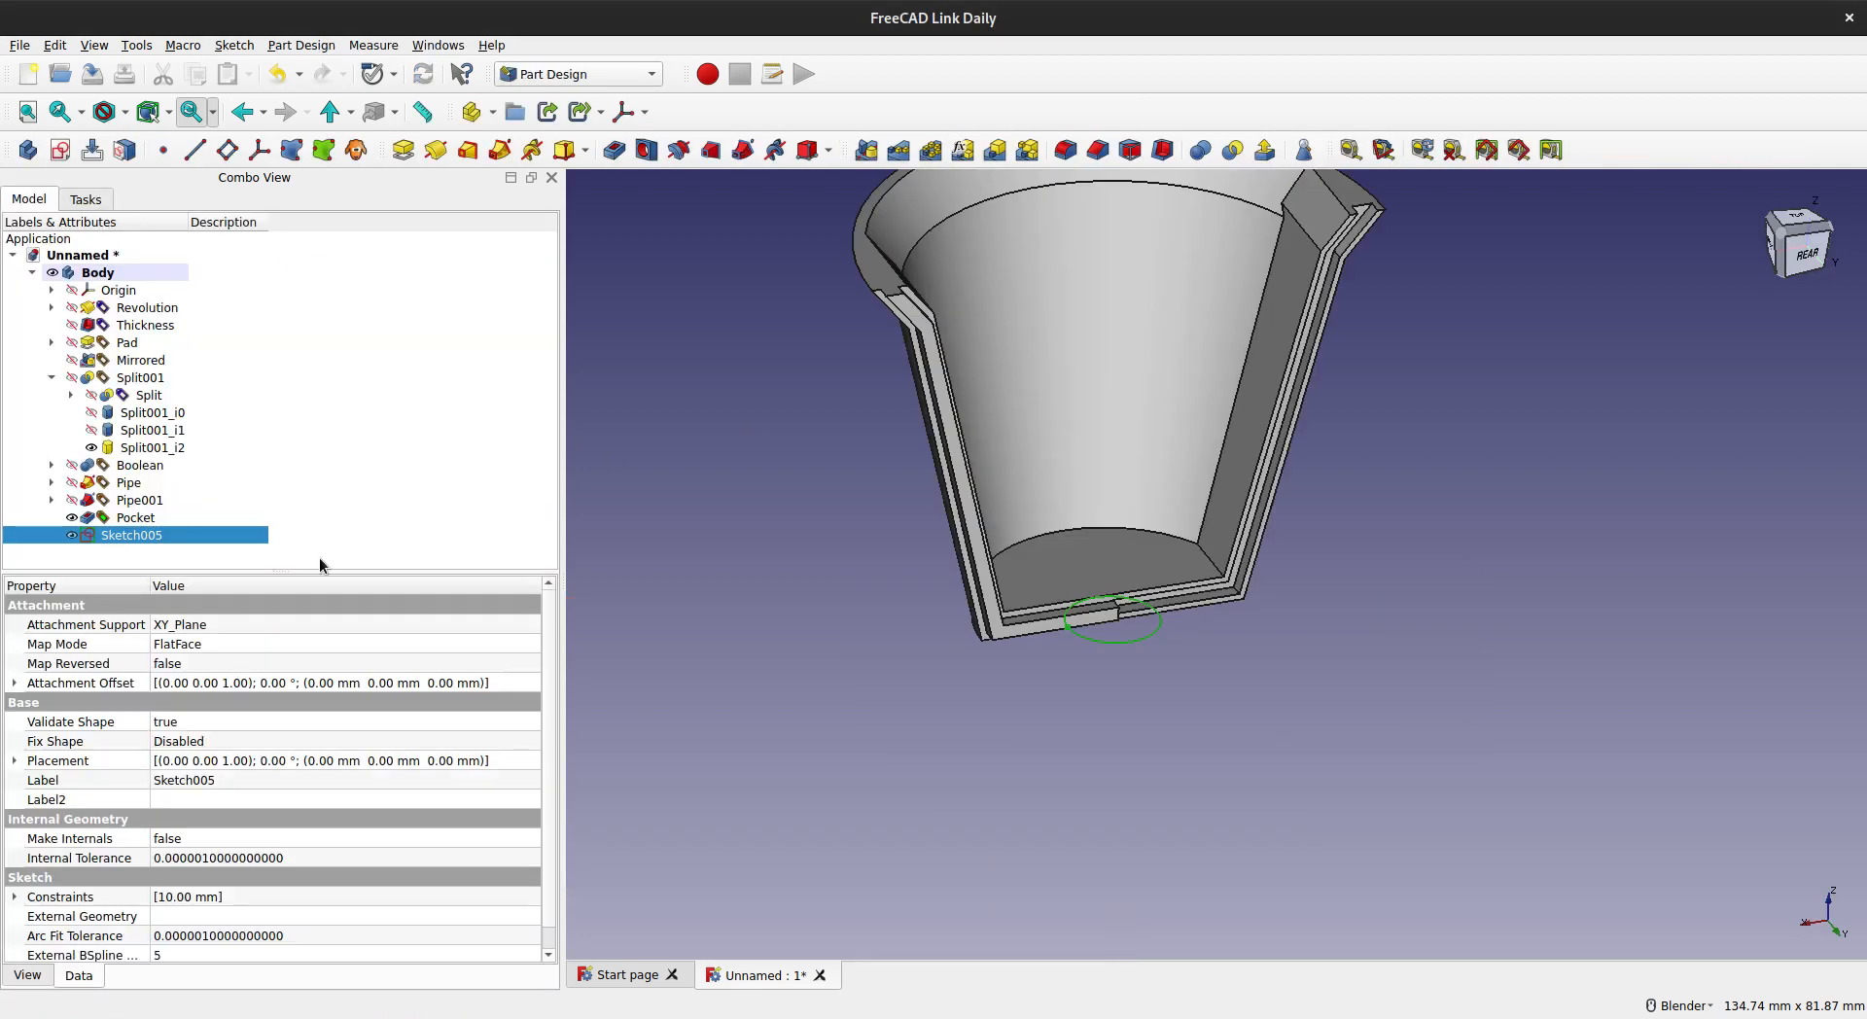
# - Pocket the circle through the cup's base with the direction reversed and the type set to Through all
pyautogui.click(614, 152)
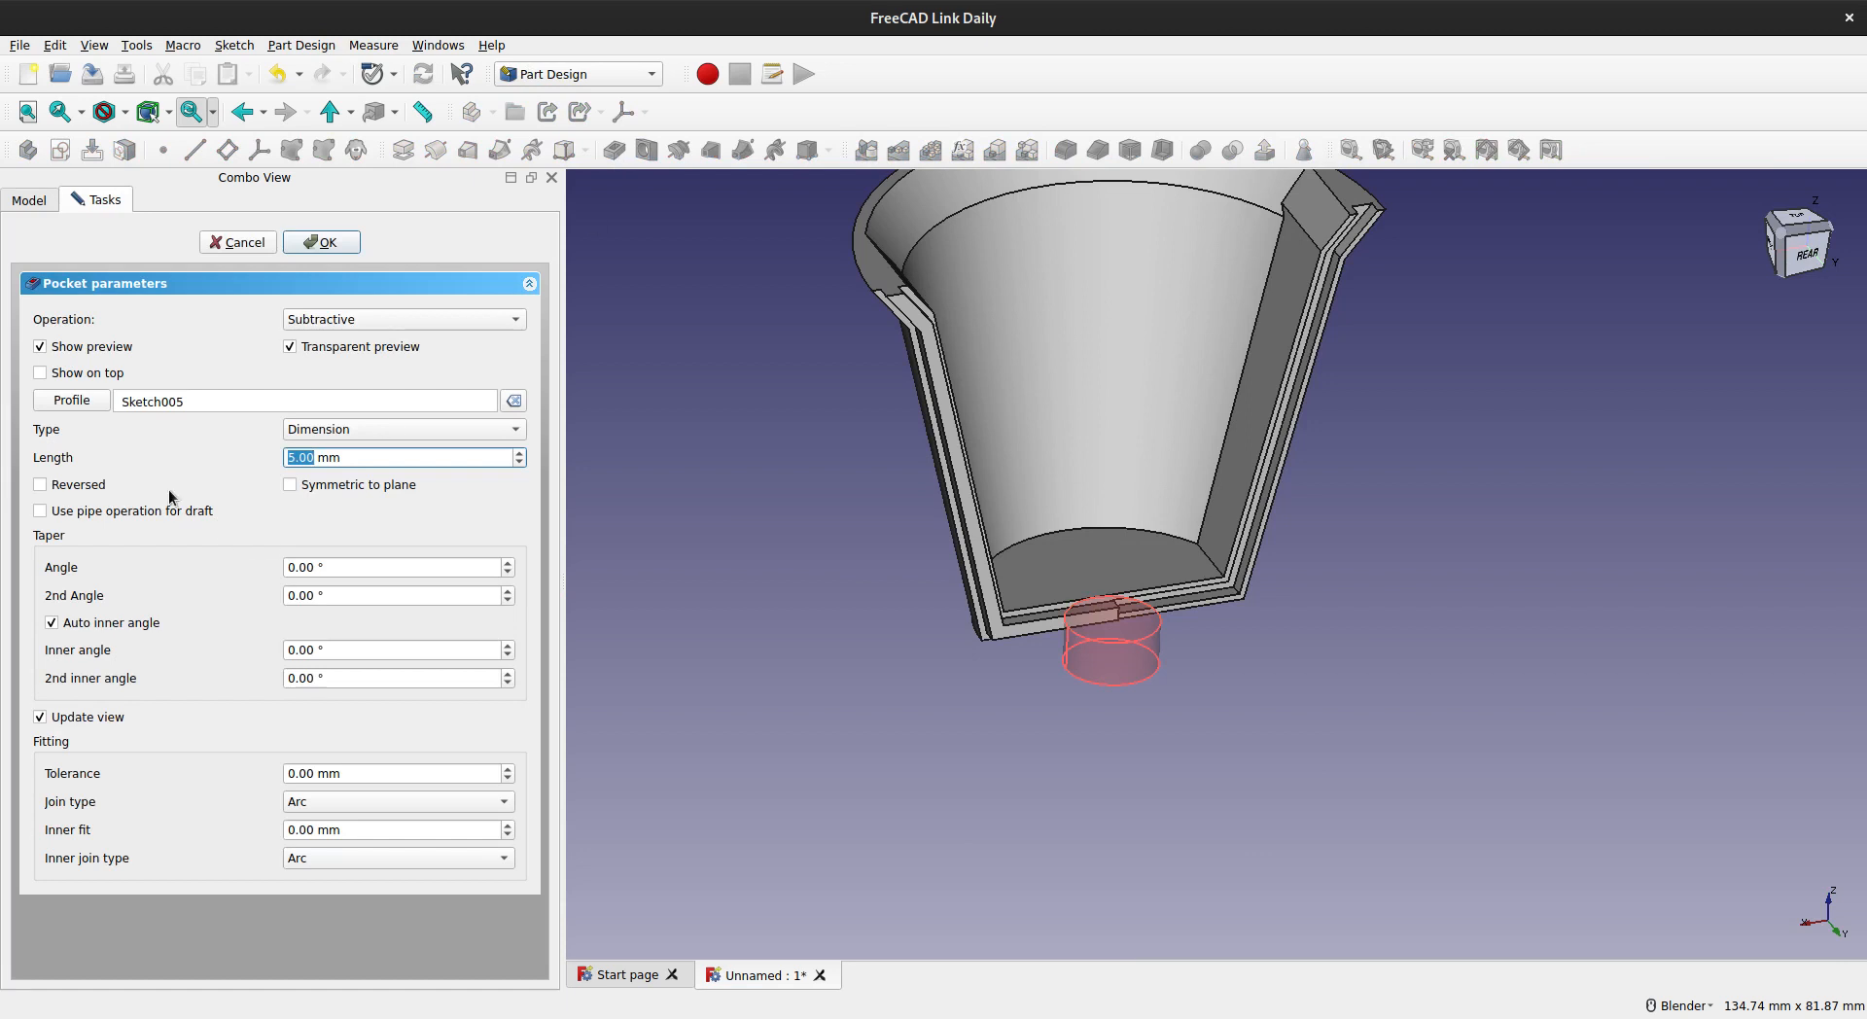
pyautogui.click(80, 496)
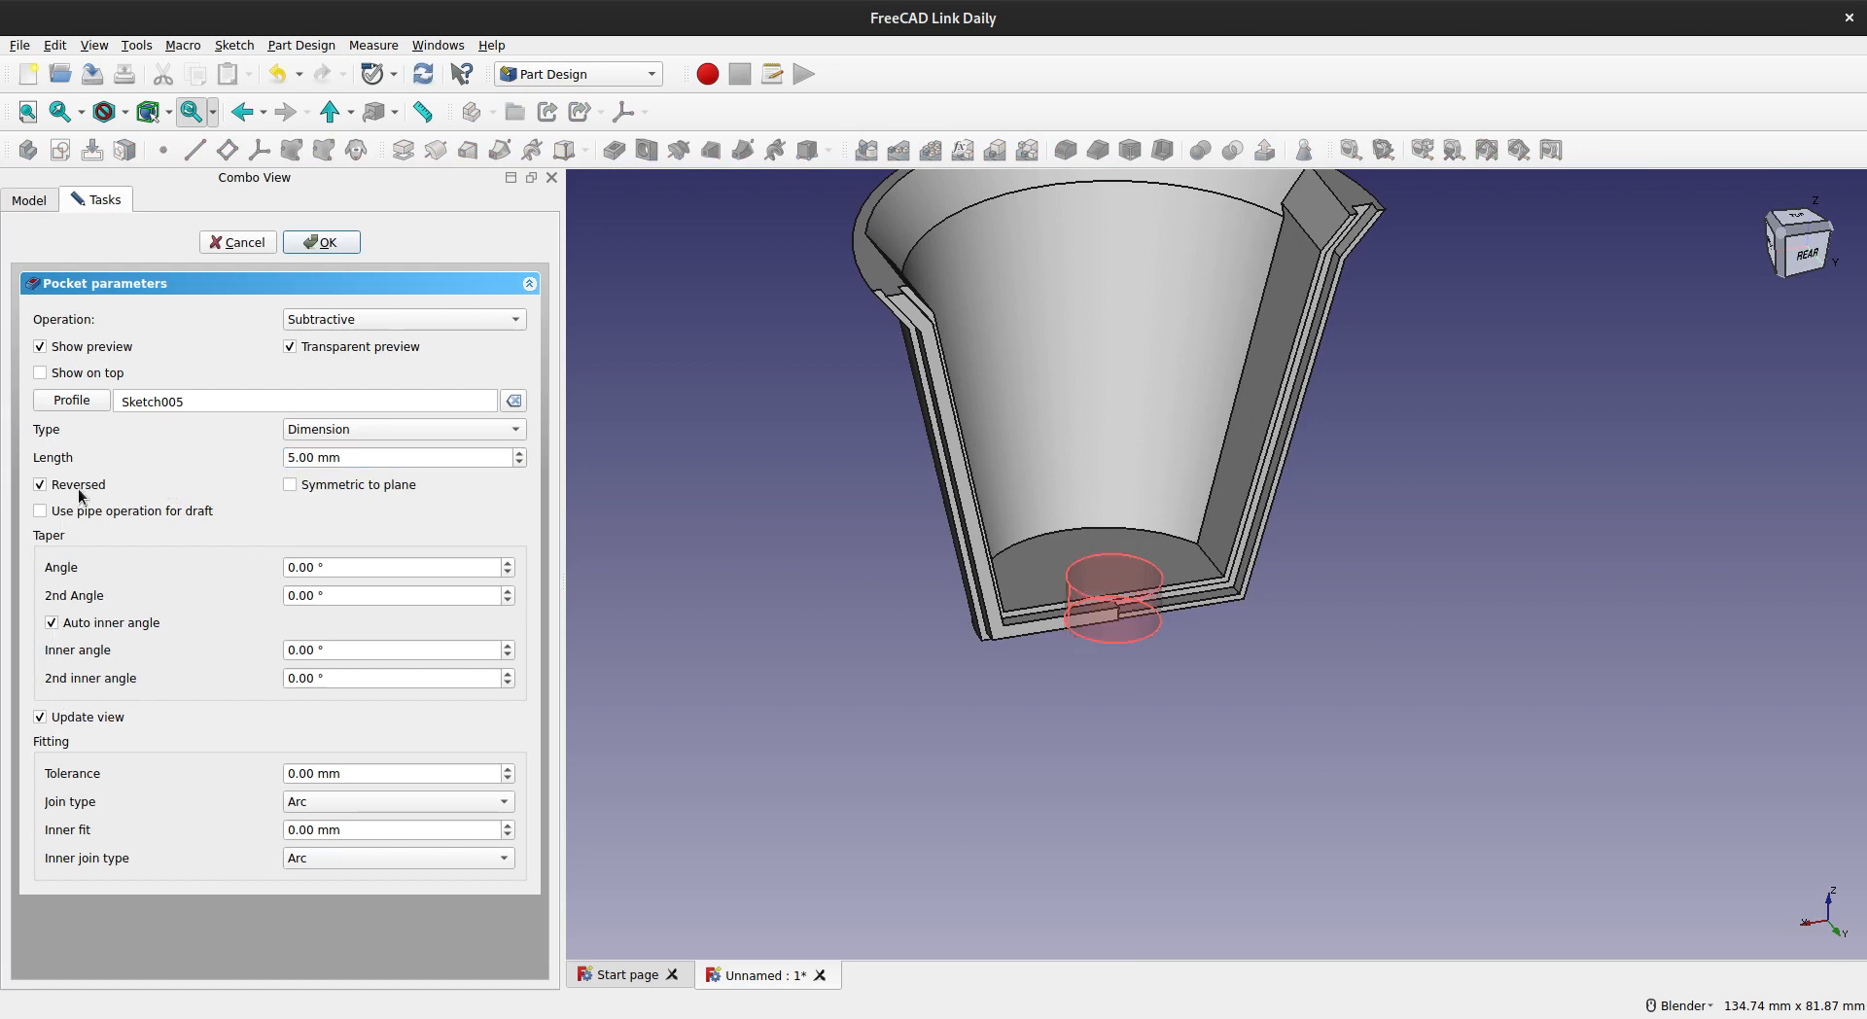
pyautogui.click(358, 429)
pyautogui.click(344, 445)
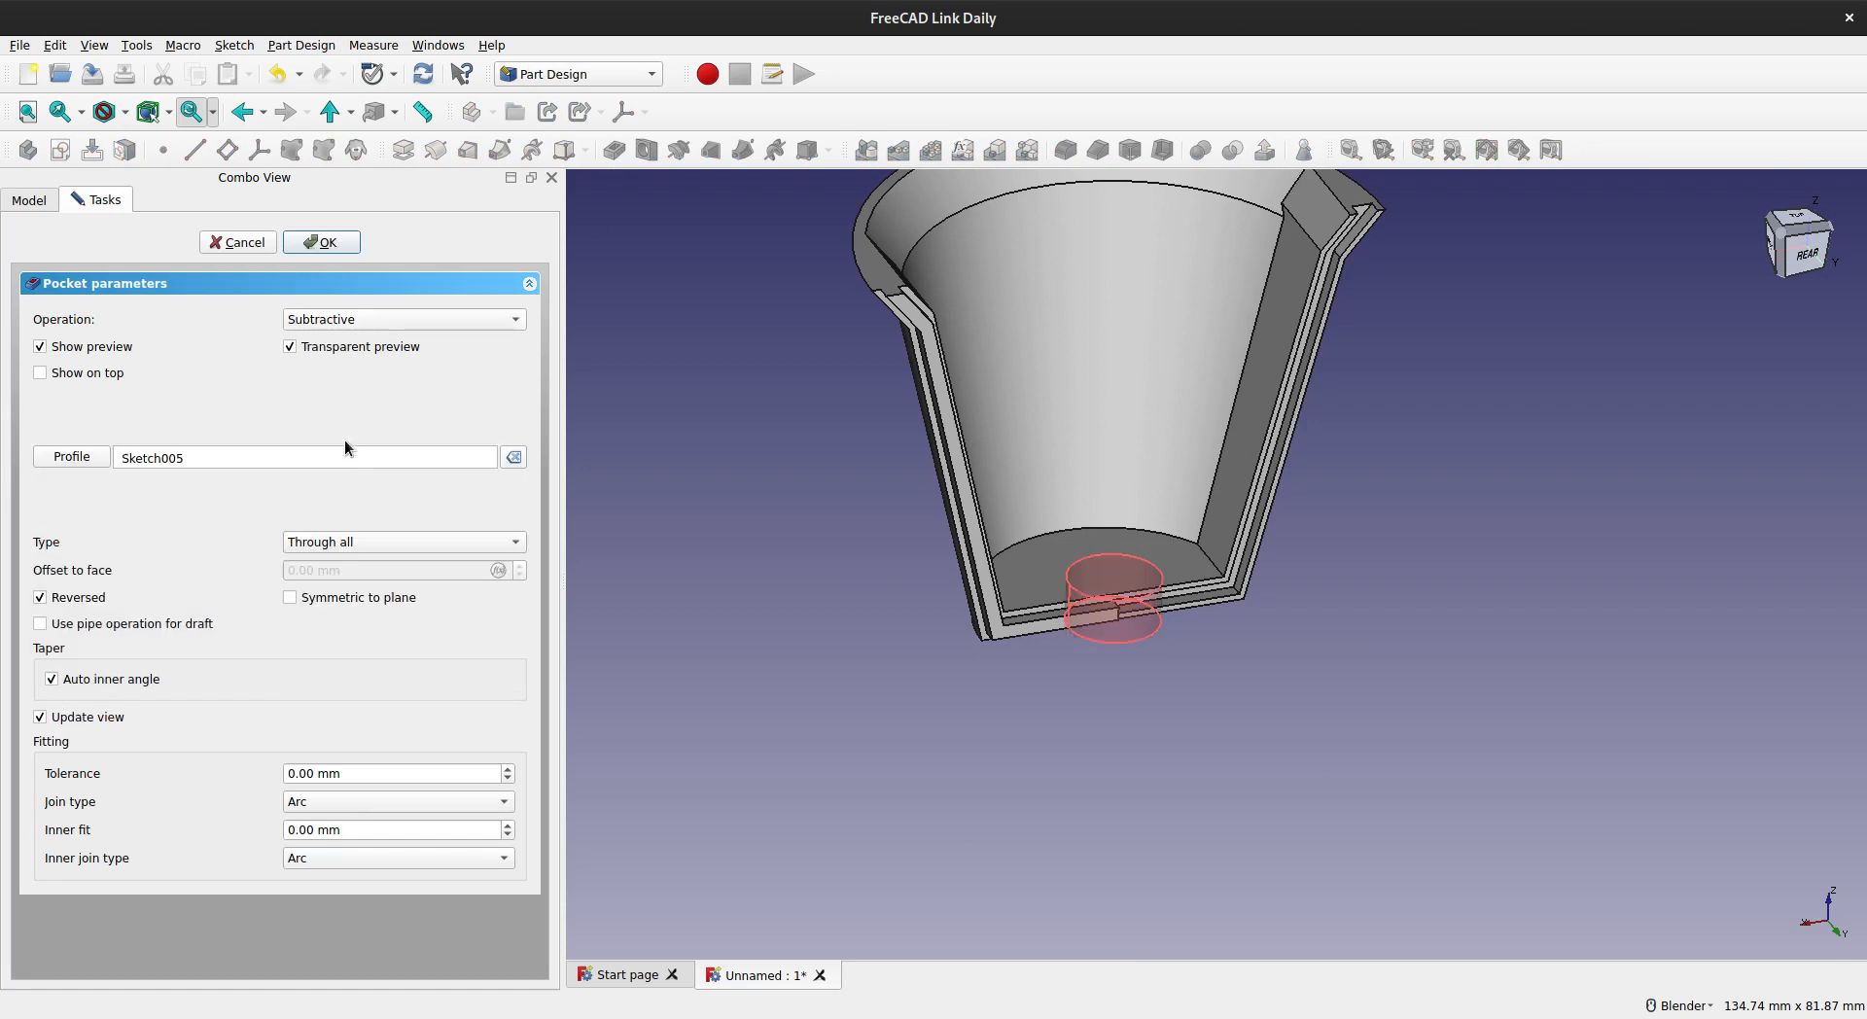
pyautogui.click(325, 242)
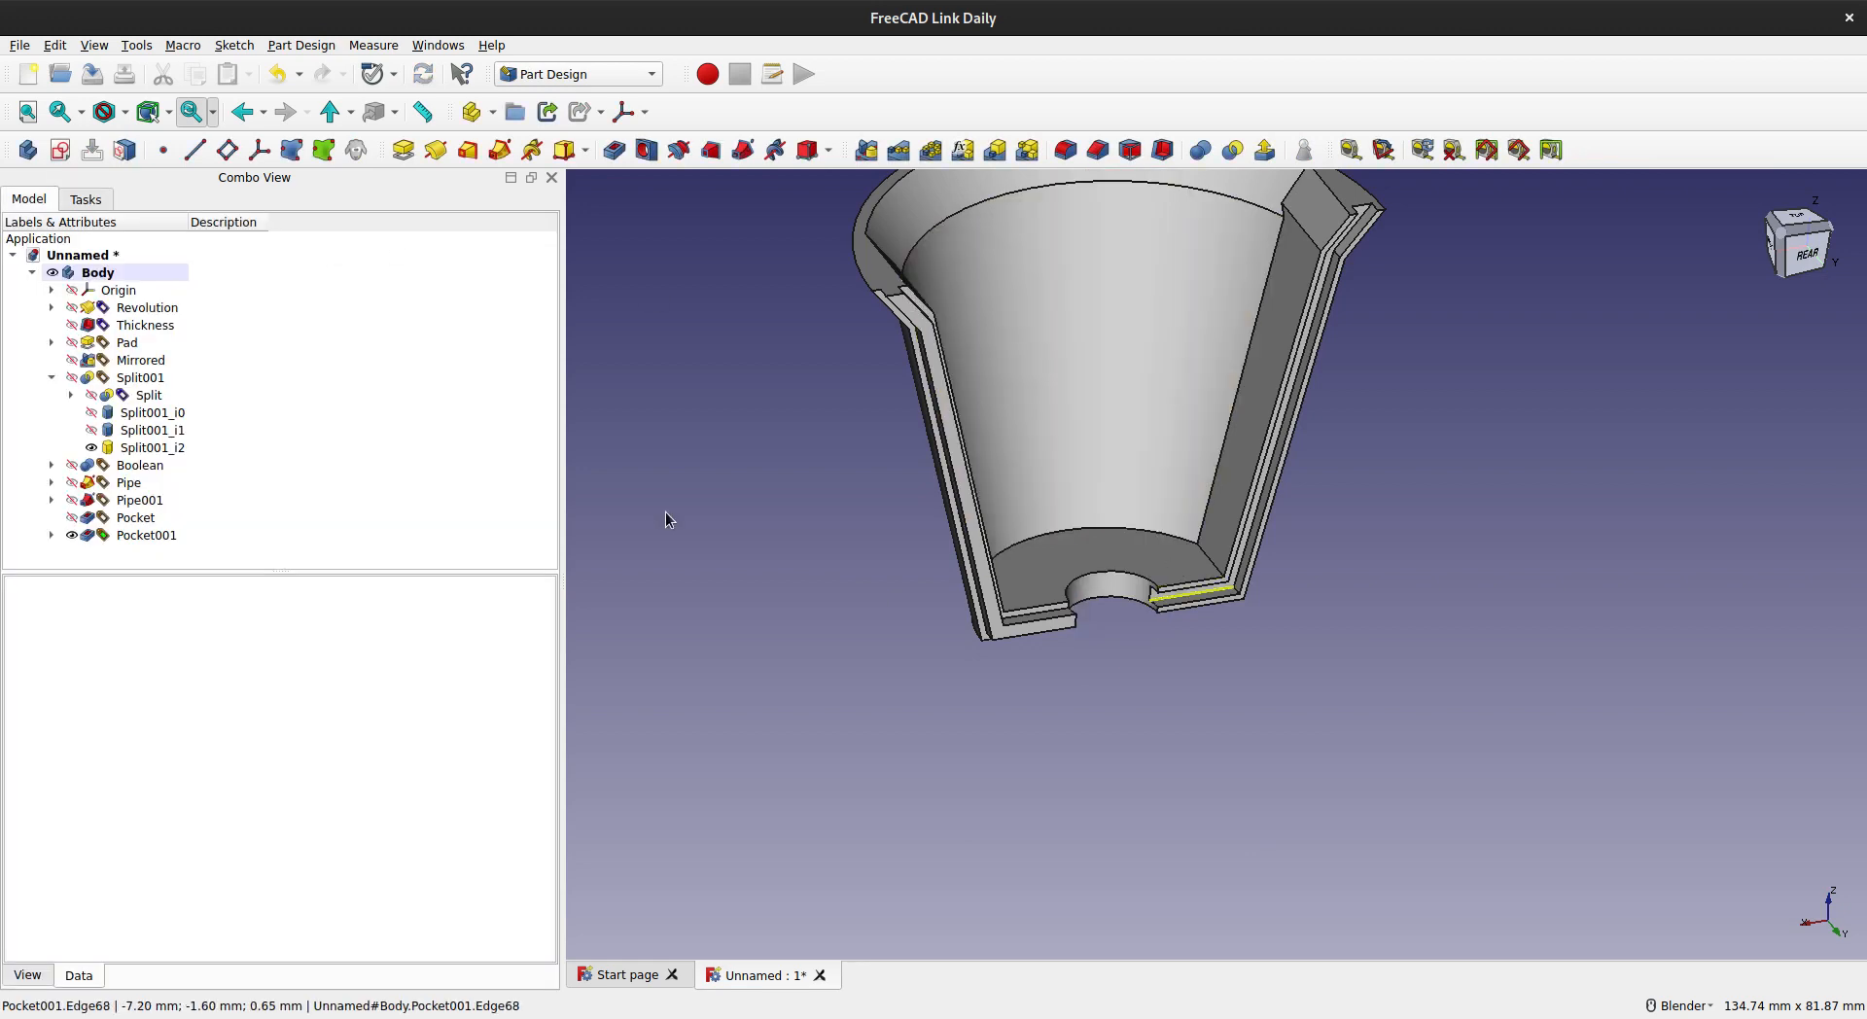
# - Clone the finished half-cup body and collapse the original body in the model tree
pyautogui.scroll(-4, 1181, 644)
pyautogui.scroll(5, 1183, 440)
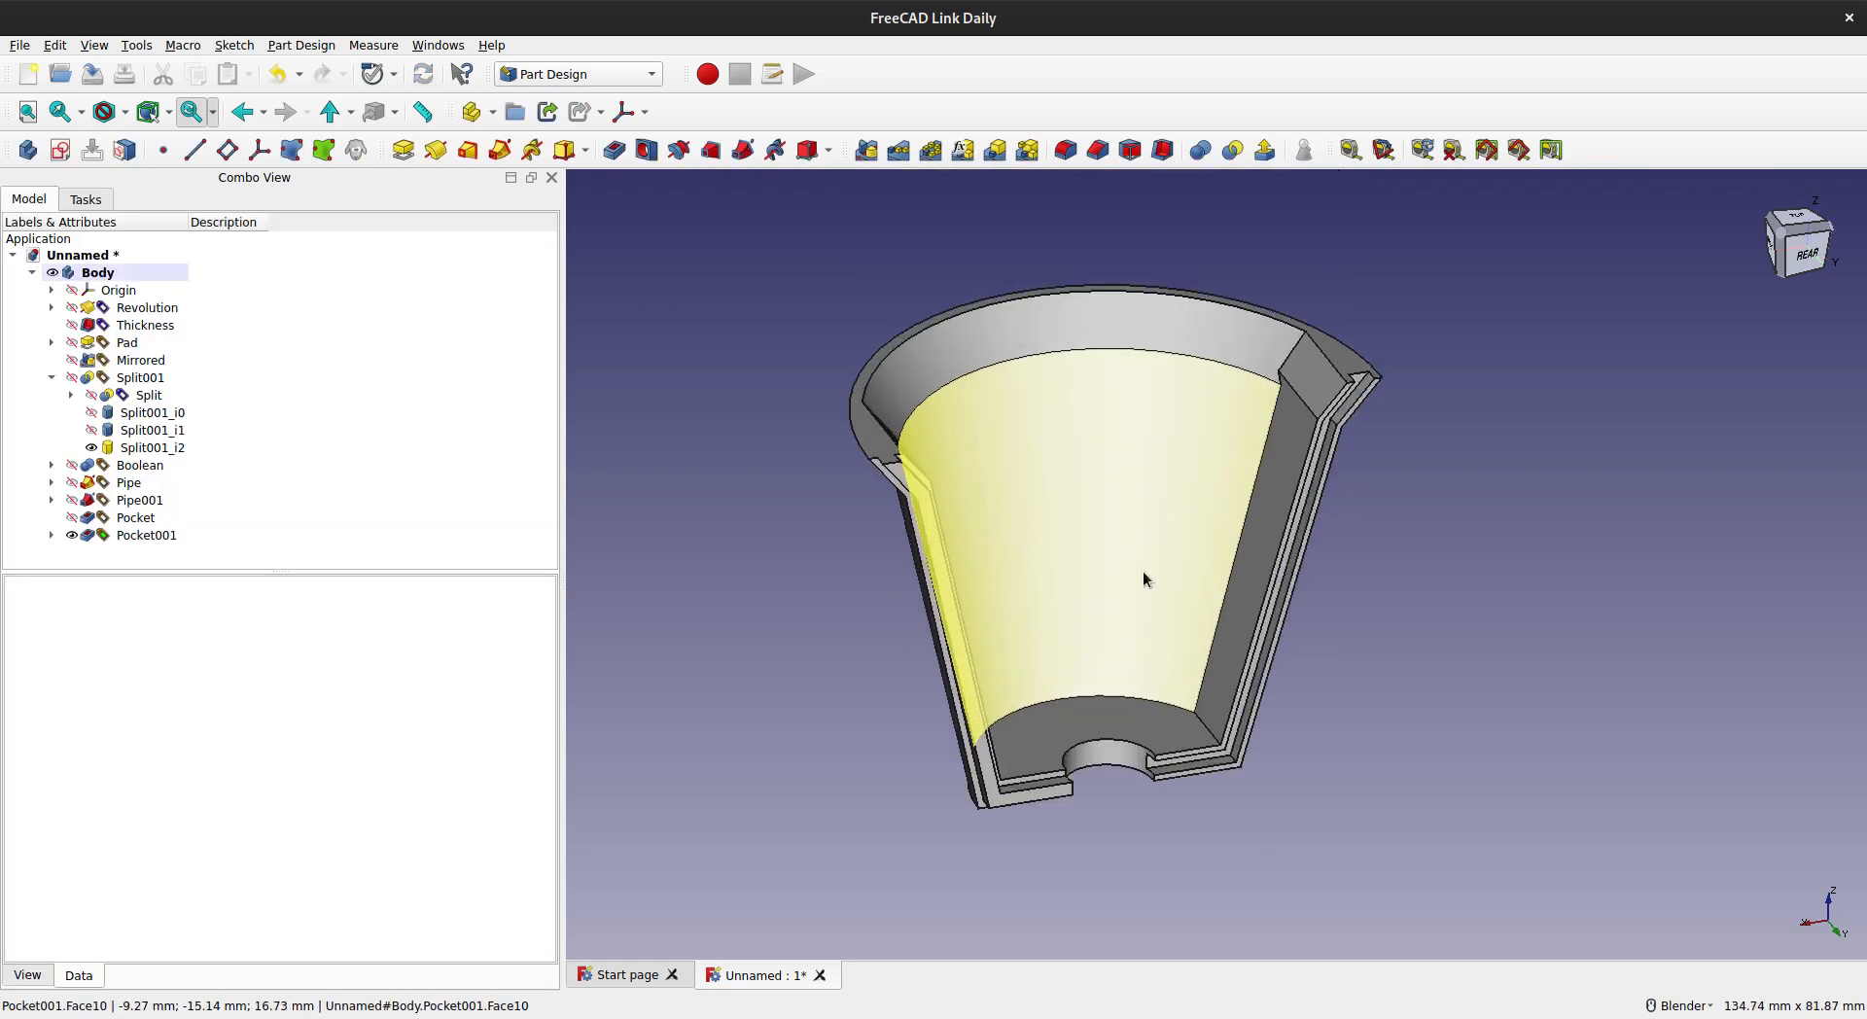
pyautogui.moveTo(1490, 749); pyautogui.dragTo(1202, 503, button='middle')
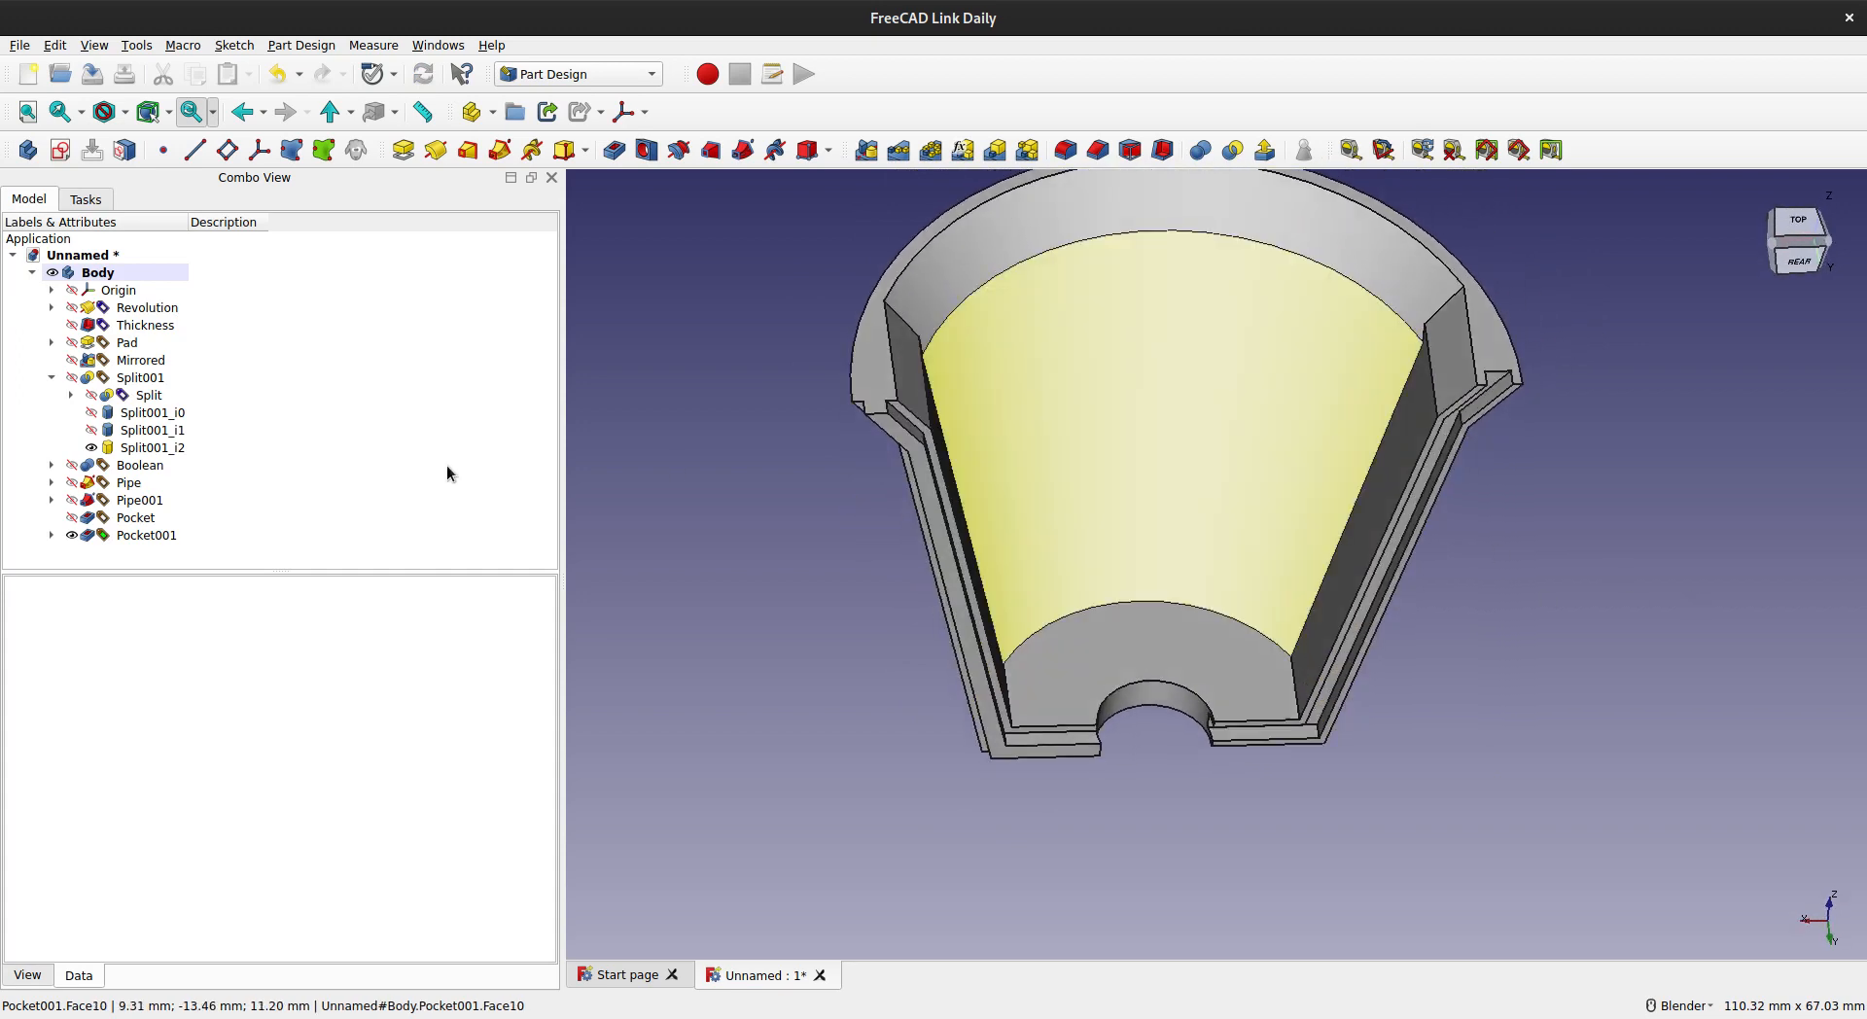
pyautogui.click(94, 275)
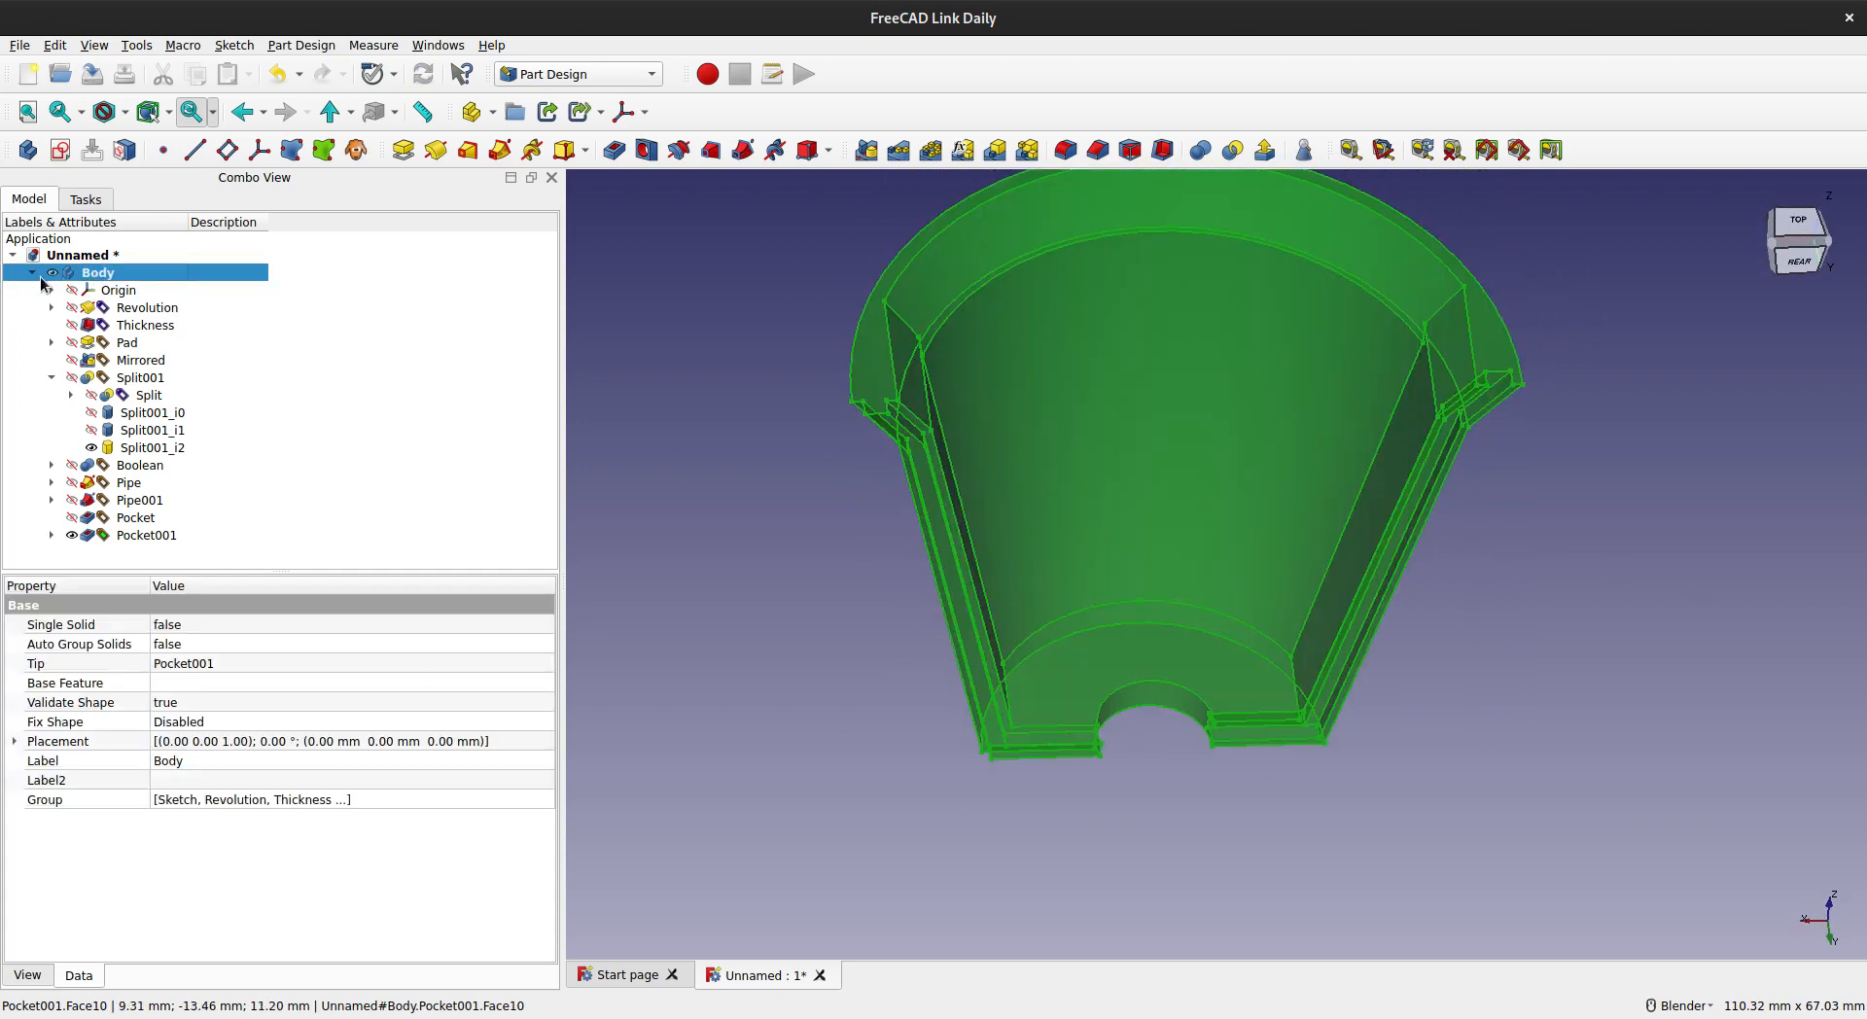
pyautogui.click(355, 152)
pyautogui.click(34, 274)
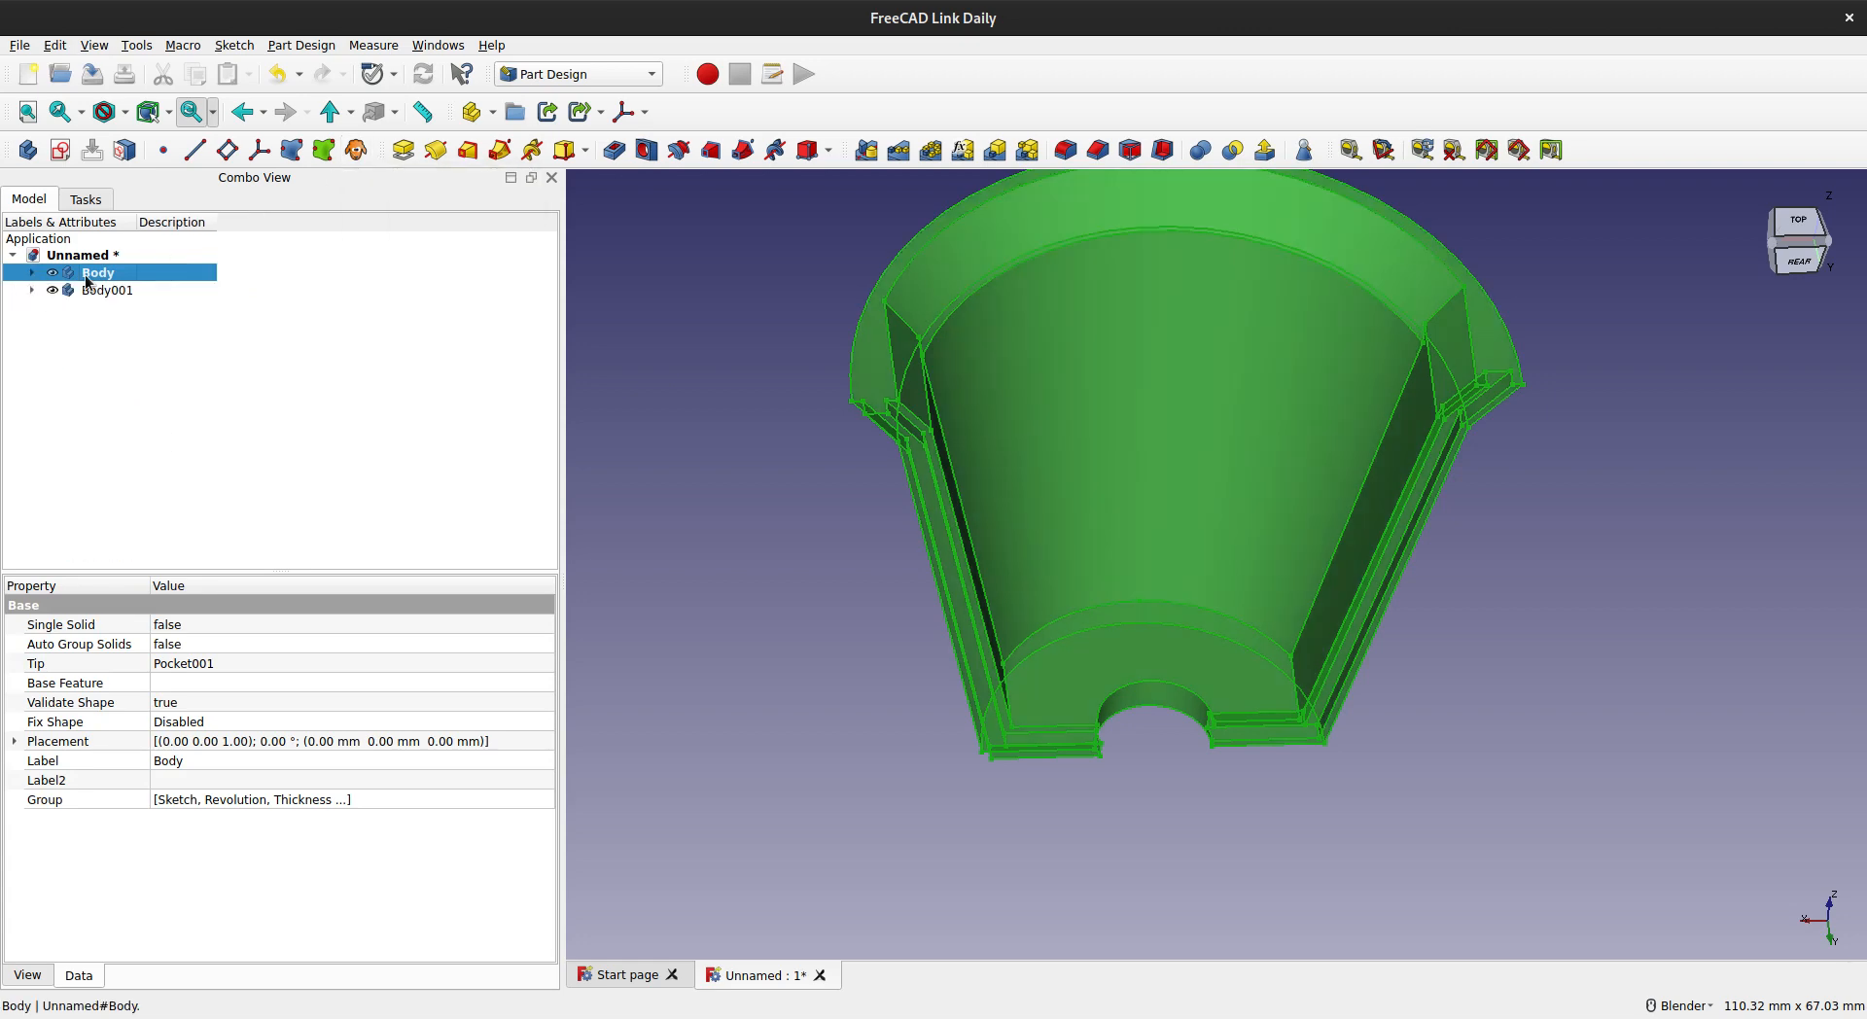
# - Rotate the cloned half-cup body 180° about the Z axis so it forms the opposite side of the cup
pyautogui.rightClick(101, 295)
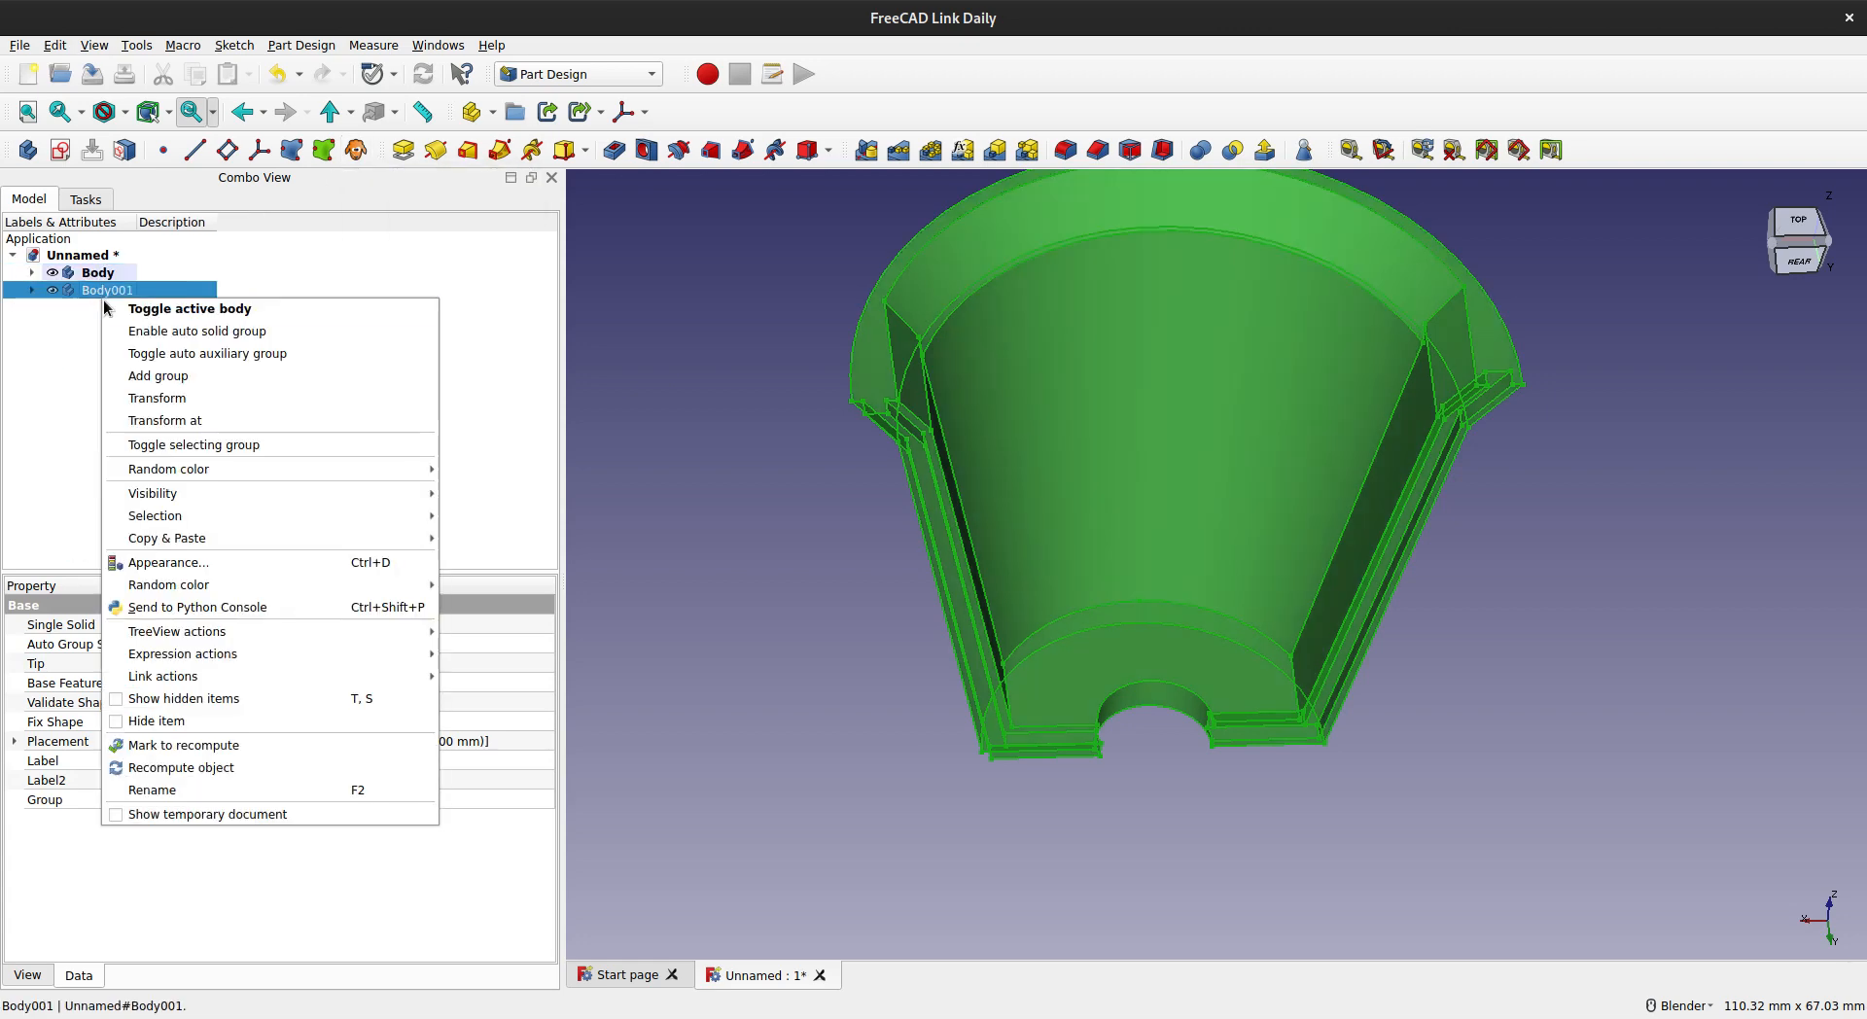
pyautogui.click(157, 398)
pyautogui.scroll(-2, 934, 487)
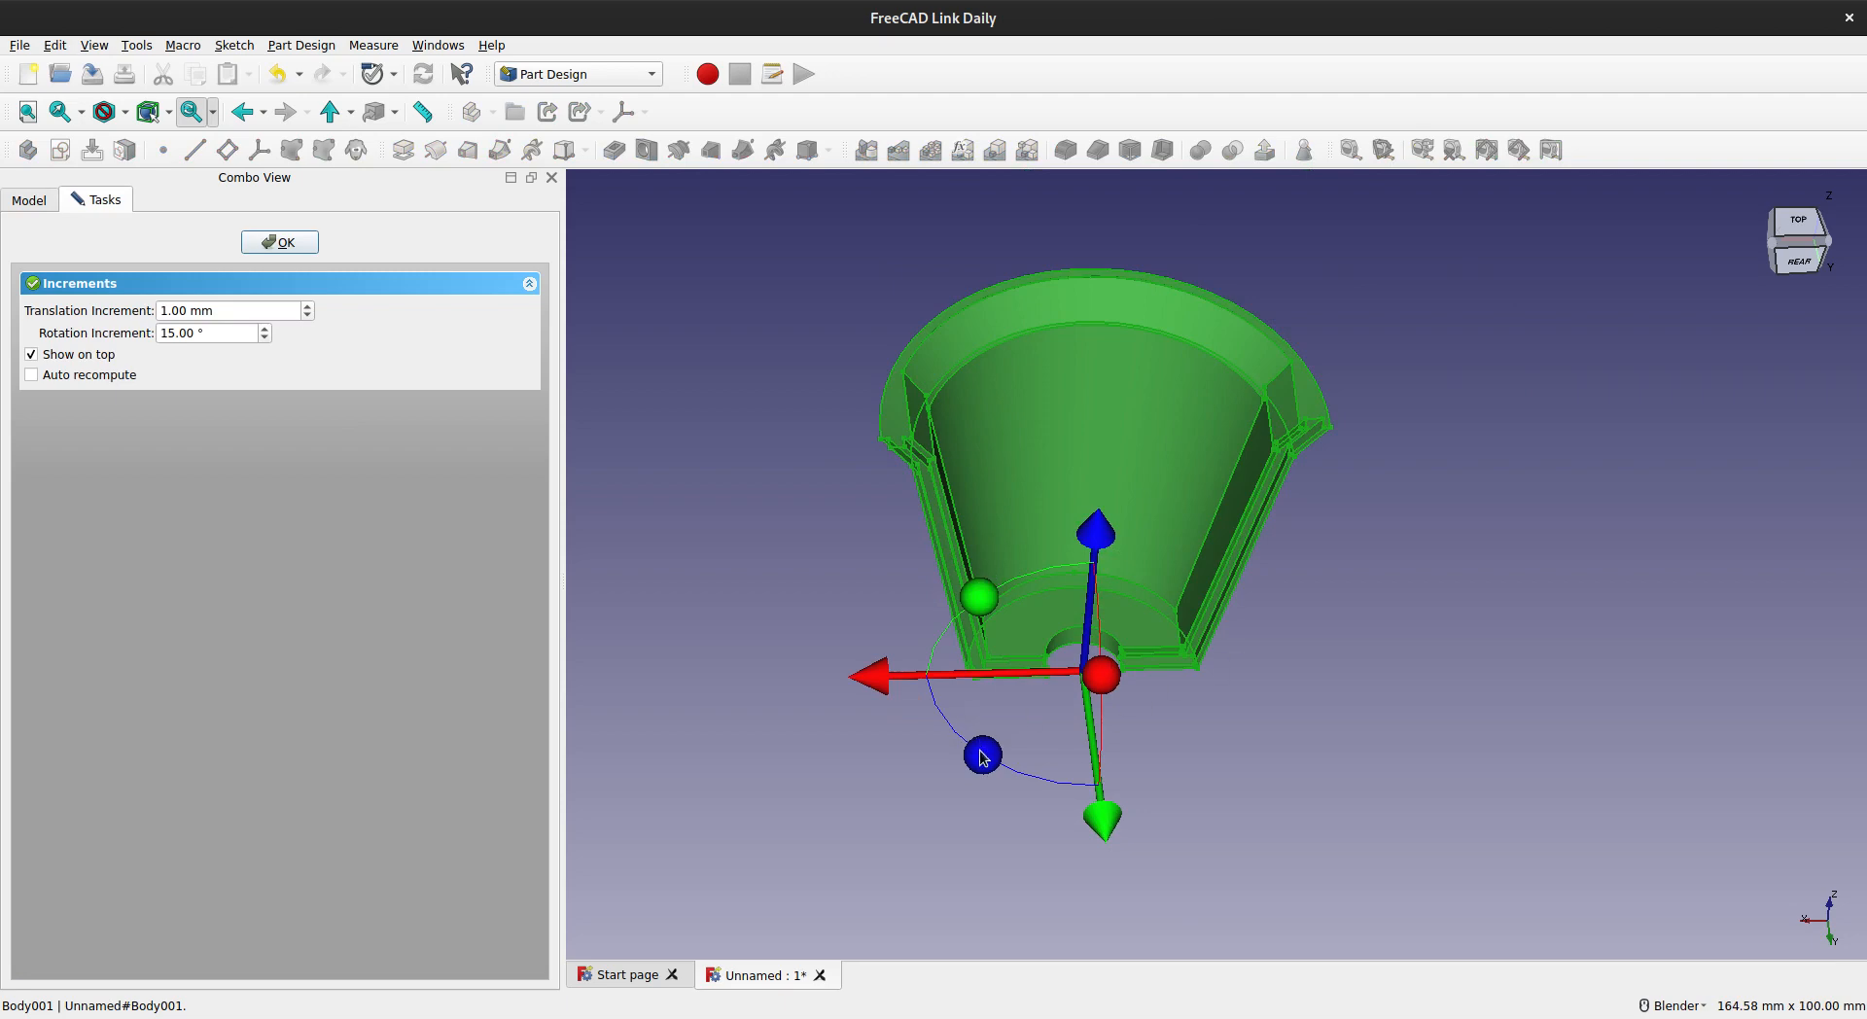
pyautogui.moveTo(982, 758); pyautogui.dragTo(1336, 509)
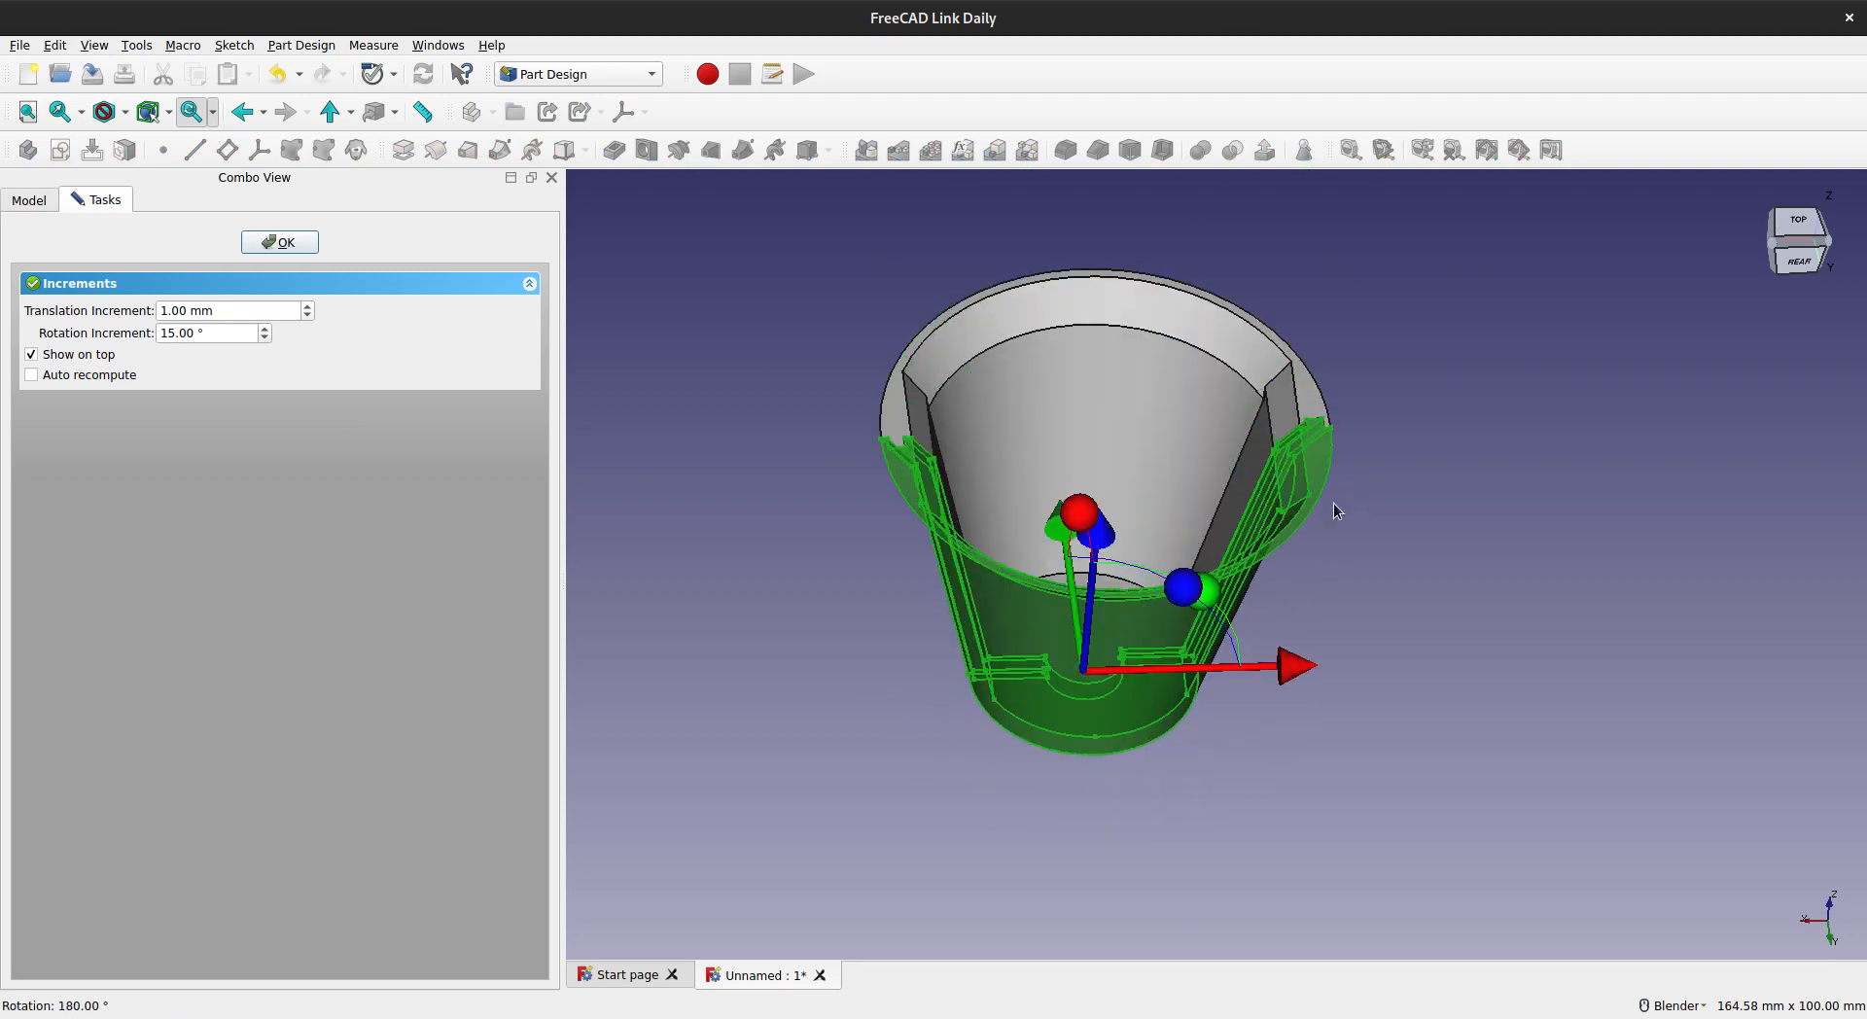
pyautogui.click(295, 243)
pyautogui.click(1514, 666)
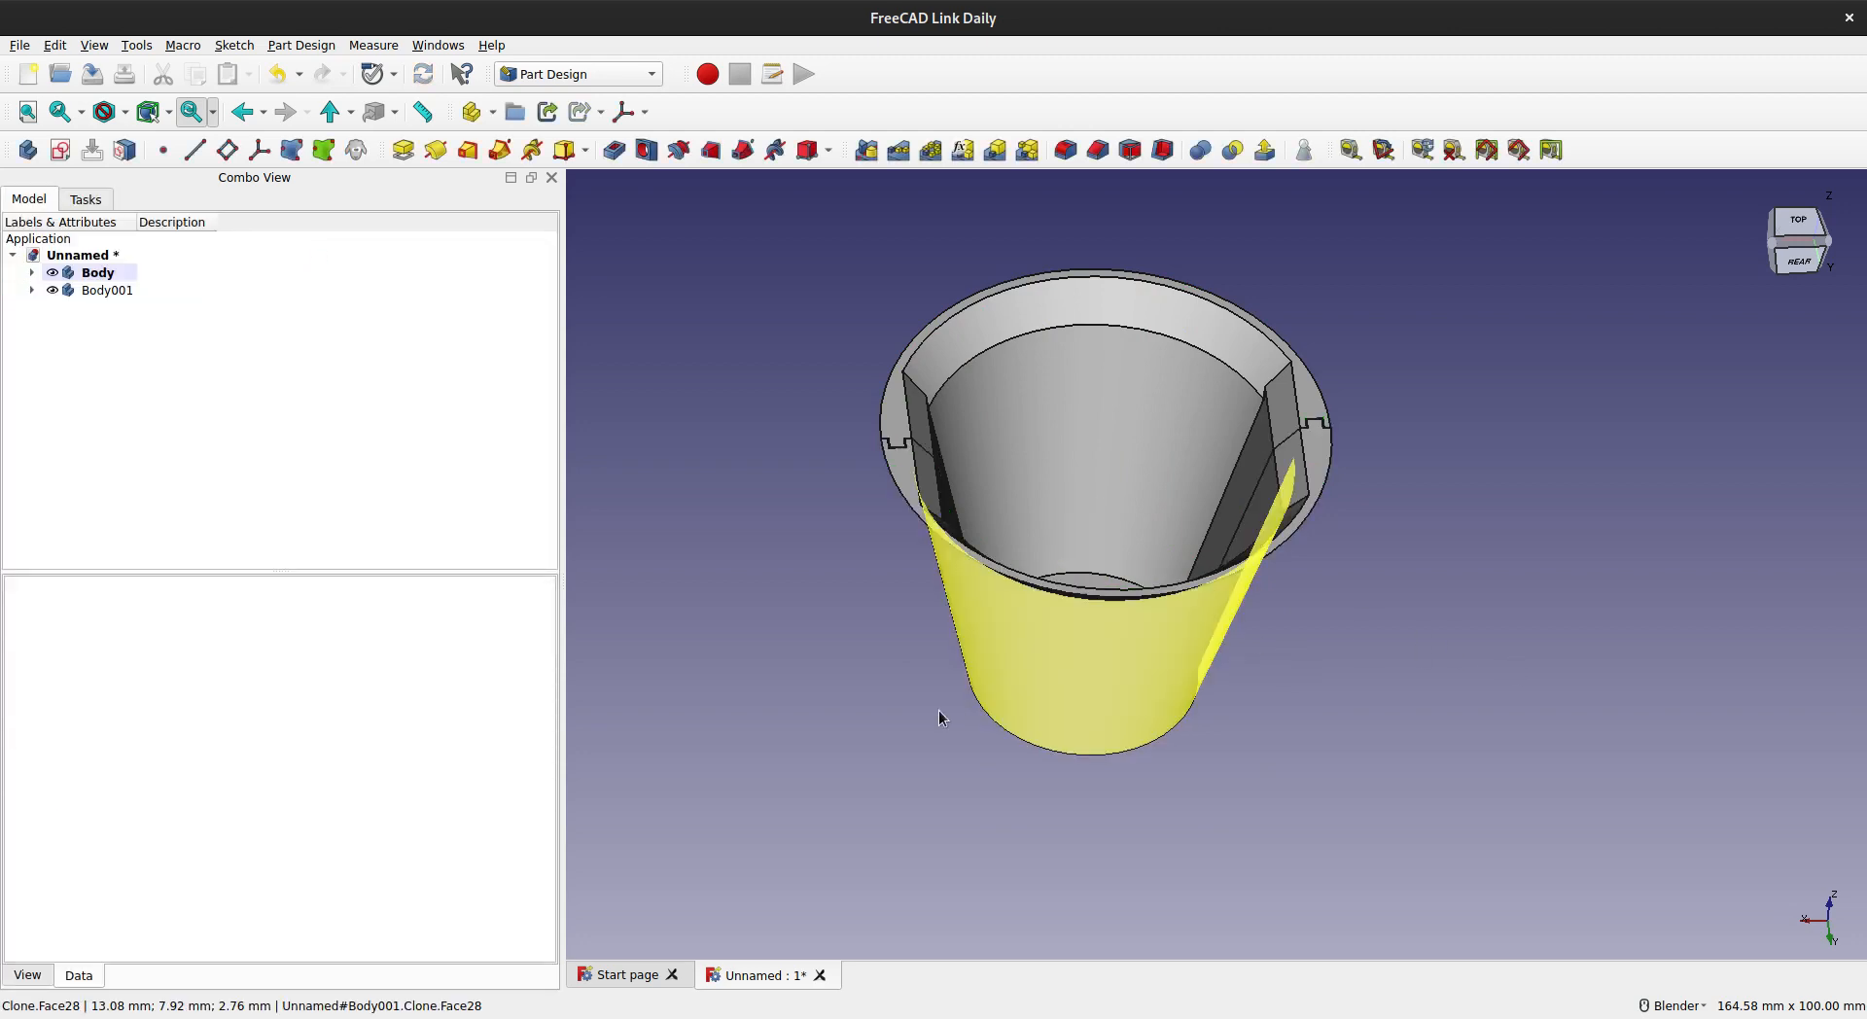
# - Examine the interlocking seams at the rim and base, and the assembled cup from several sides
pyautogui.moveTo(974, 782); pyautogui.dragTo(1186, 810, button='middle')
pyautogui.scroll(5, 981, 555)
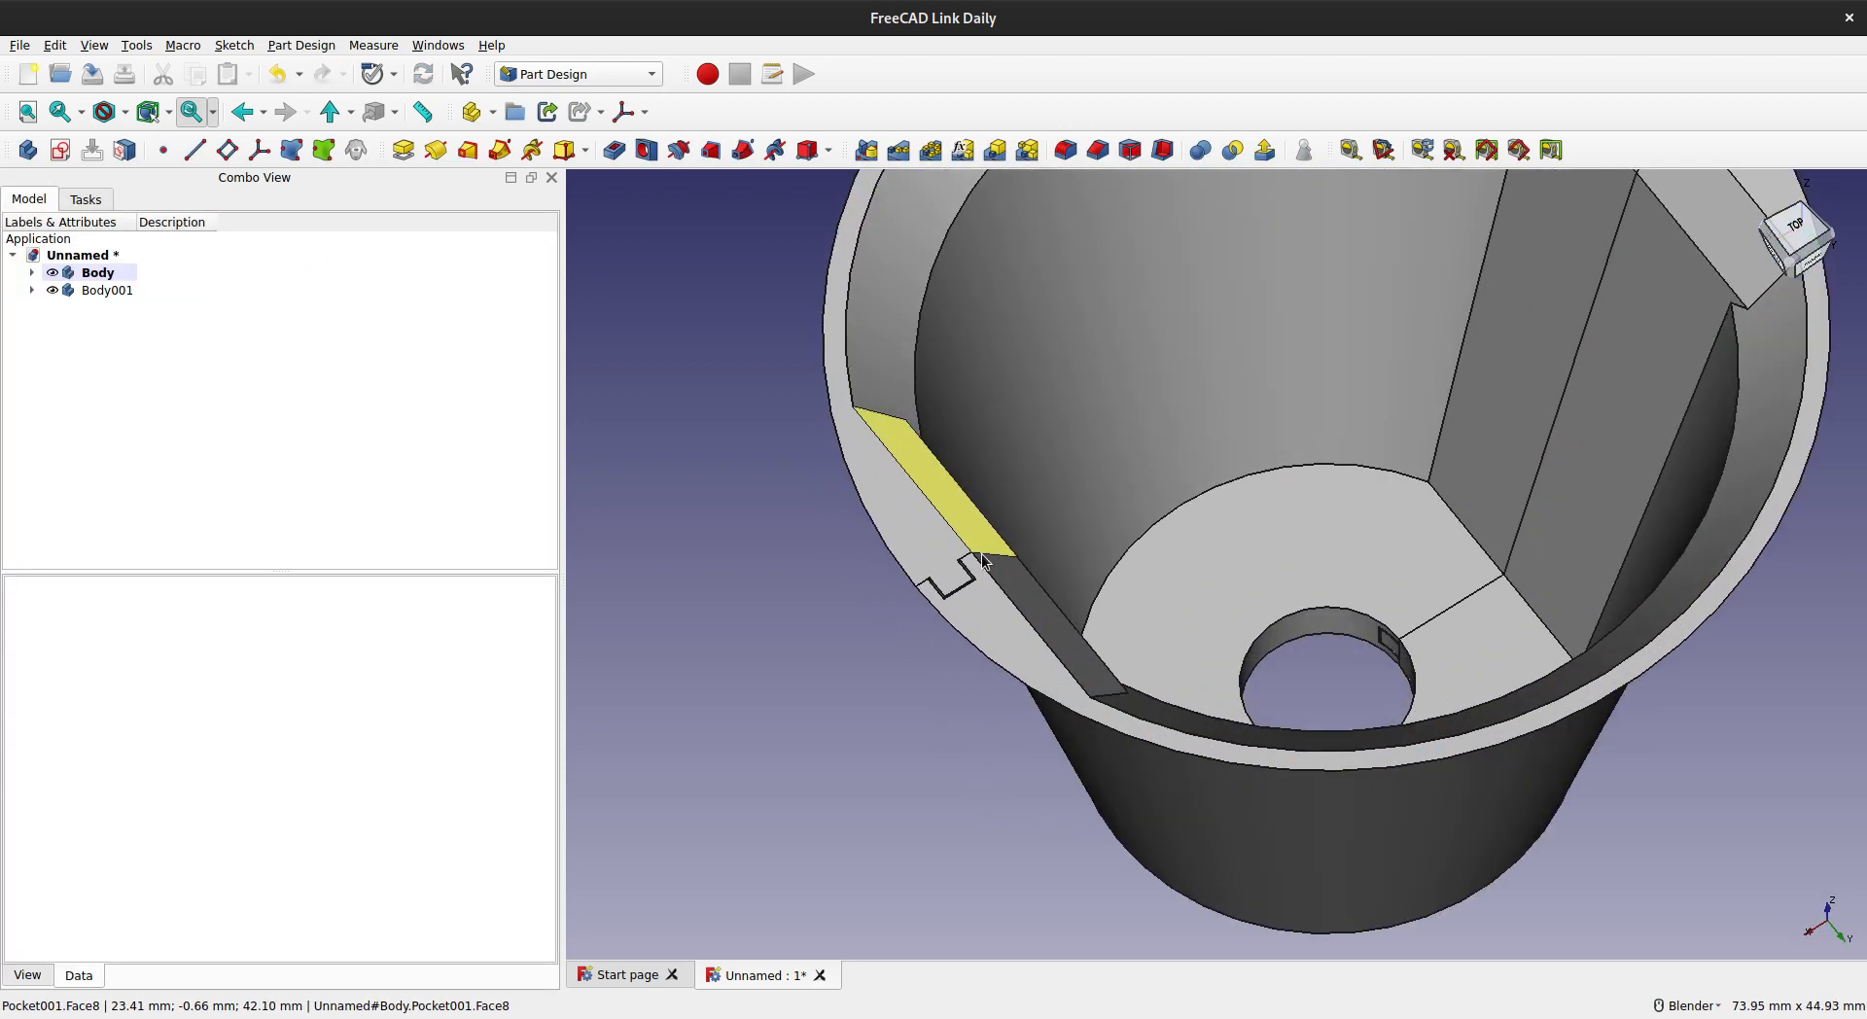
pyautogui.scroll(-5, 981, 555)
pyautogui.scroll(-2, 983, 561)
pyautogui.scroll(9, 1227, 452)
pyautogui.scroll(-8, 1211, 346)
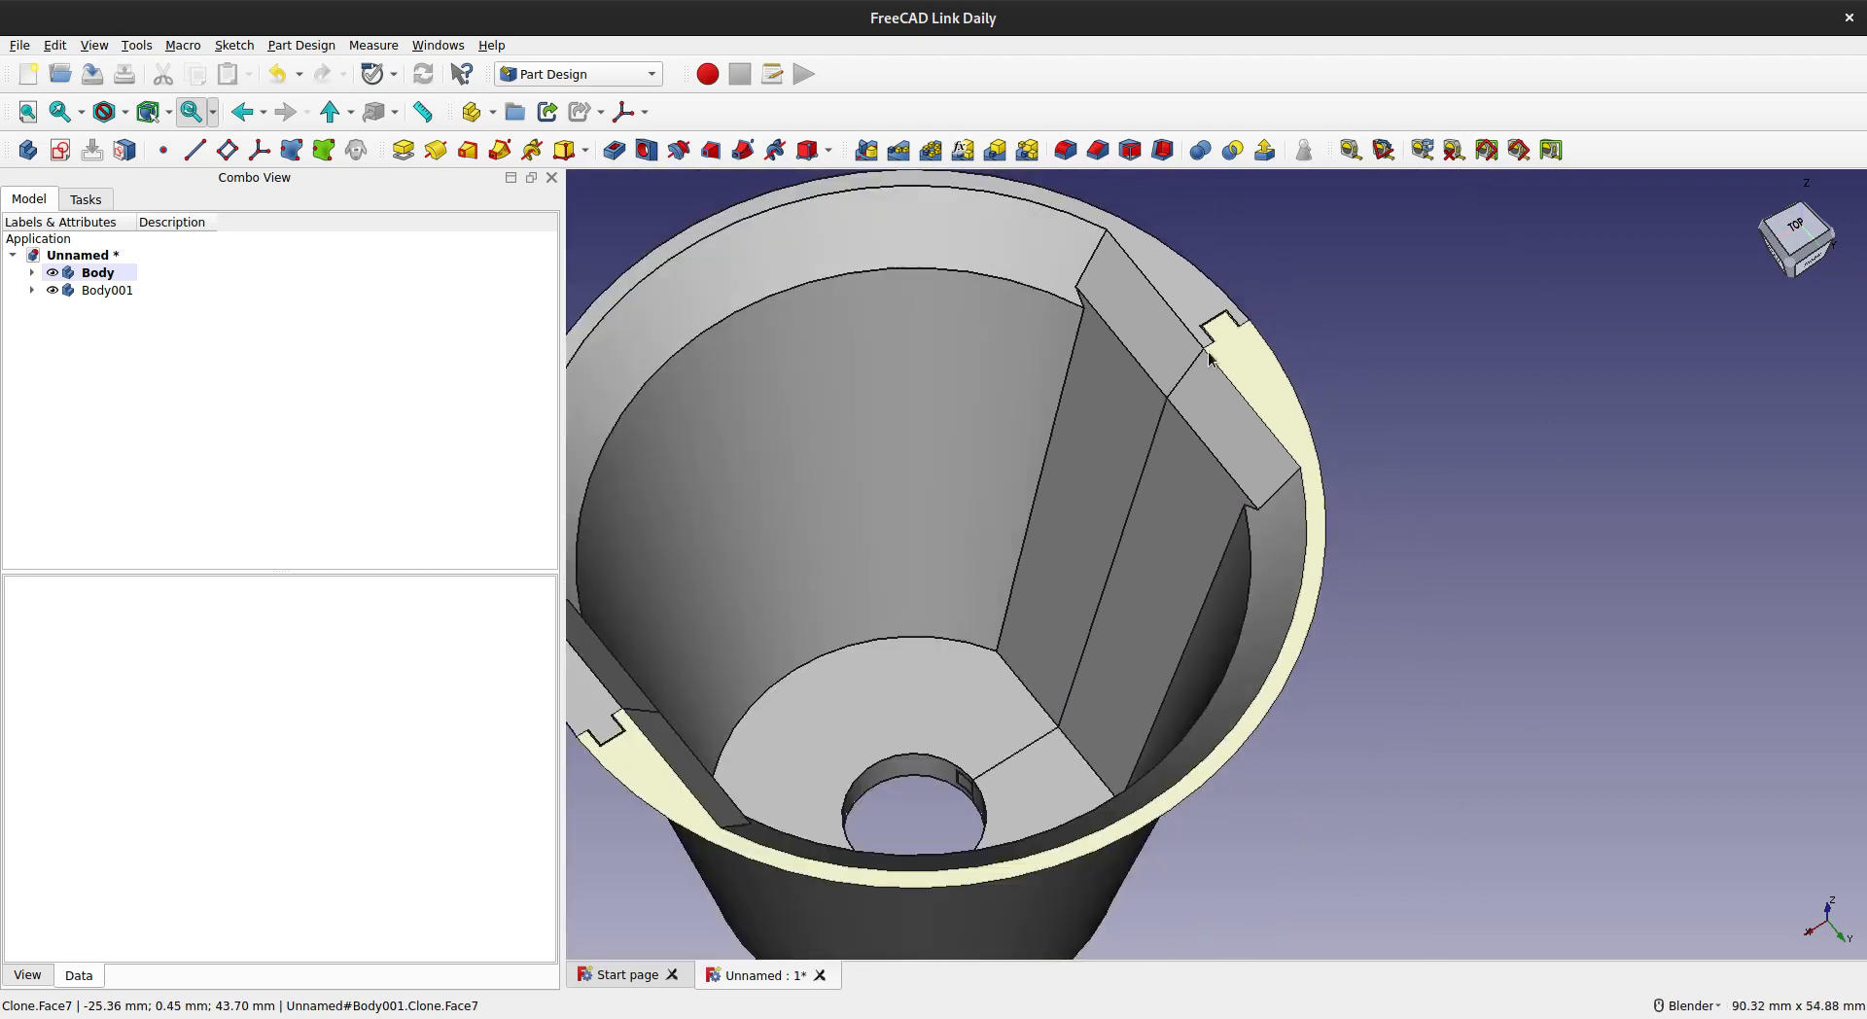
pyautogui.keyDown('shift'); pyautogui.moveTo(1042, 568); pyautogui.dragTo(1099, 516, button='middle'); pyautogui.keyUp('shift')
pyautogui.moveTo(1099, 517)
pyautogui.mouseDown(button='middle')
pyautogui.moveTo(1250, 516)
pyautogui.moveTo(1051, 516)
pyautogui.moveTo(1111, 506)
pyautogui.mouseUp(button='middle')
pyautogui.scroll(4, 1189, 515)
pyautogui.scroll(-6, 1051, 522)
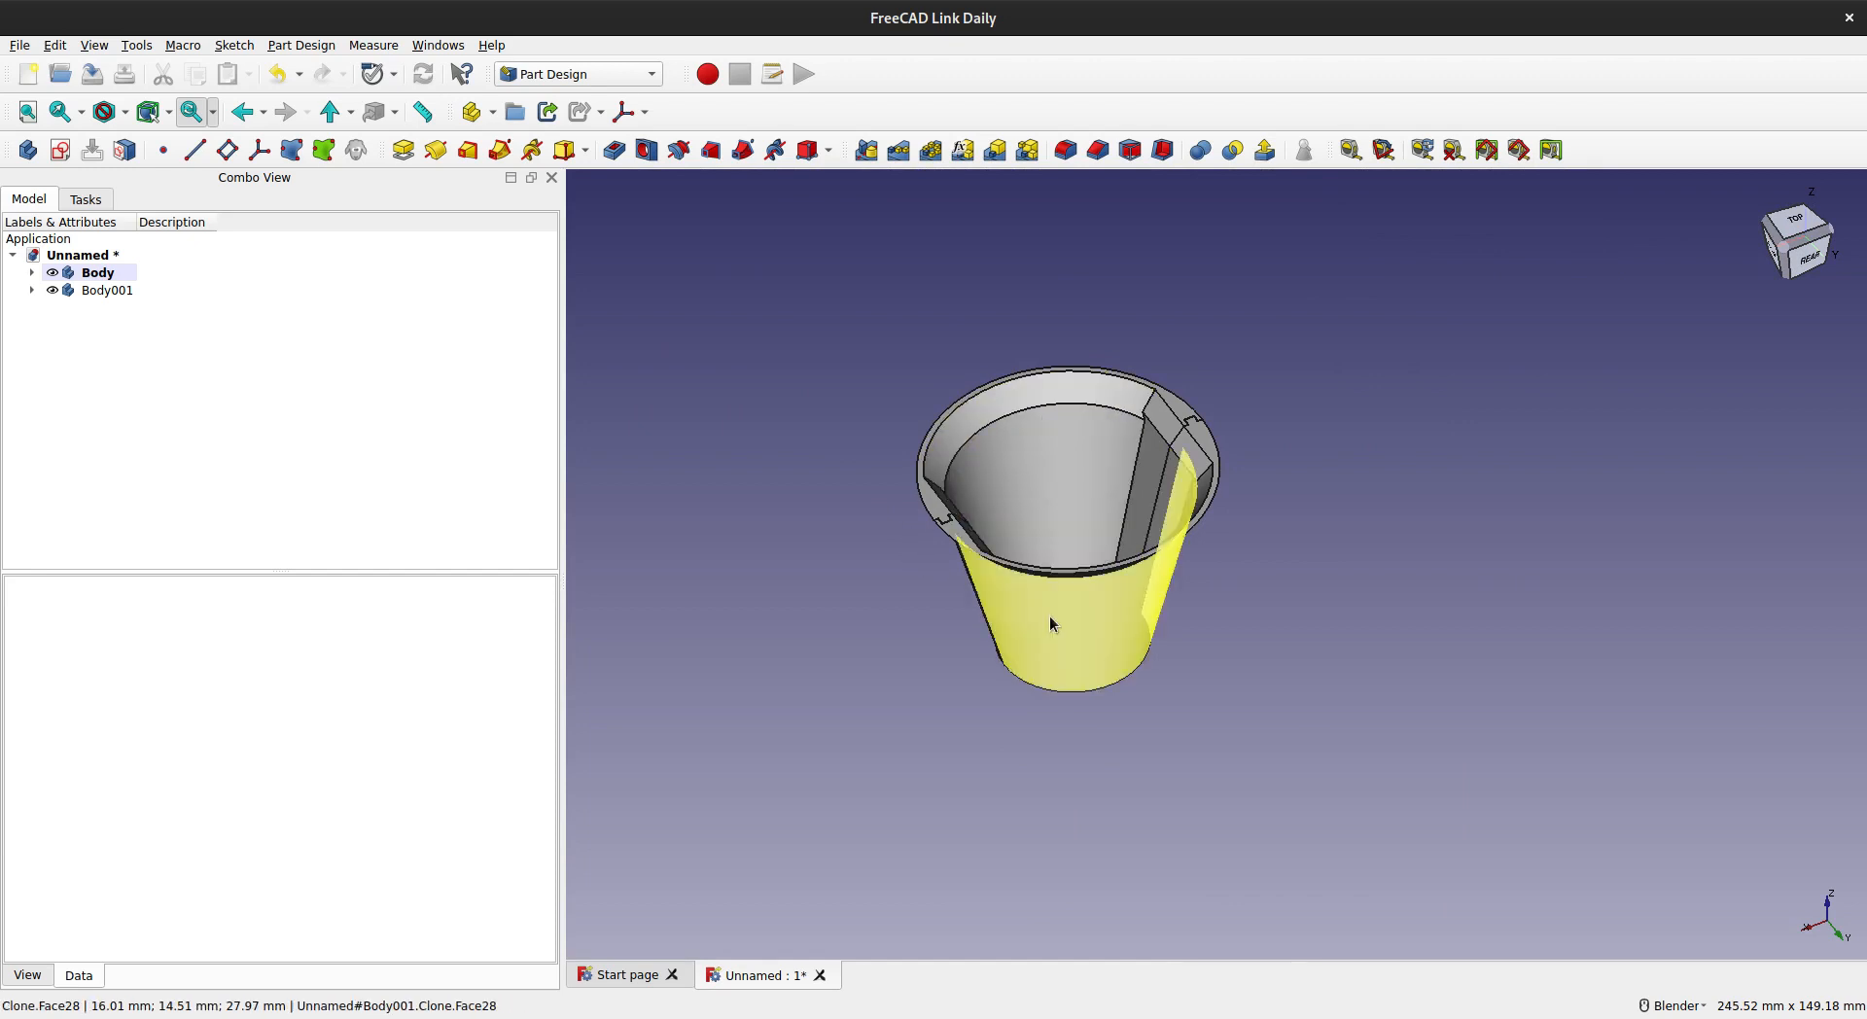
pyautogui.moveTo(1076, 639); pyautogui.dragTo(1150, 583, button='middle')
pyautogui.moveTo(1045, 433); pyautogui.dragTo(1100, 396, button='middle')
pyautogui.moveTo(1017, 662); pyautogui.dragTo(1080, 623, button='middle')
pyautogui.moveTo(970, 394); pyautogui.dragTo(972, 508, button='middle')
pyautogui.scroll(-1, 1067, 499)
pyautogui.keyDown('shift'); pyautogui.moveTo(973, 508); pyautogui.dragTo(911, 493, button='middle'); pyautogui.keyUp('shift')
pyautogui.moveTo(1042, 481); pyautogui.dragTo(1004, 517, button='middle')
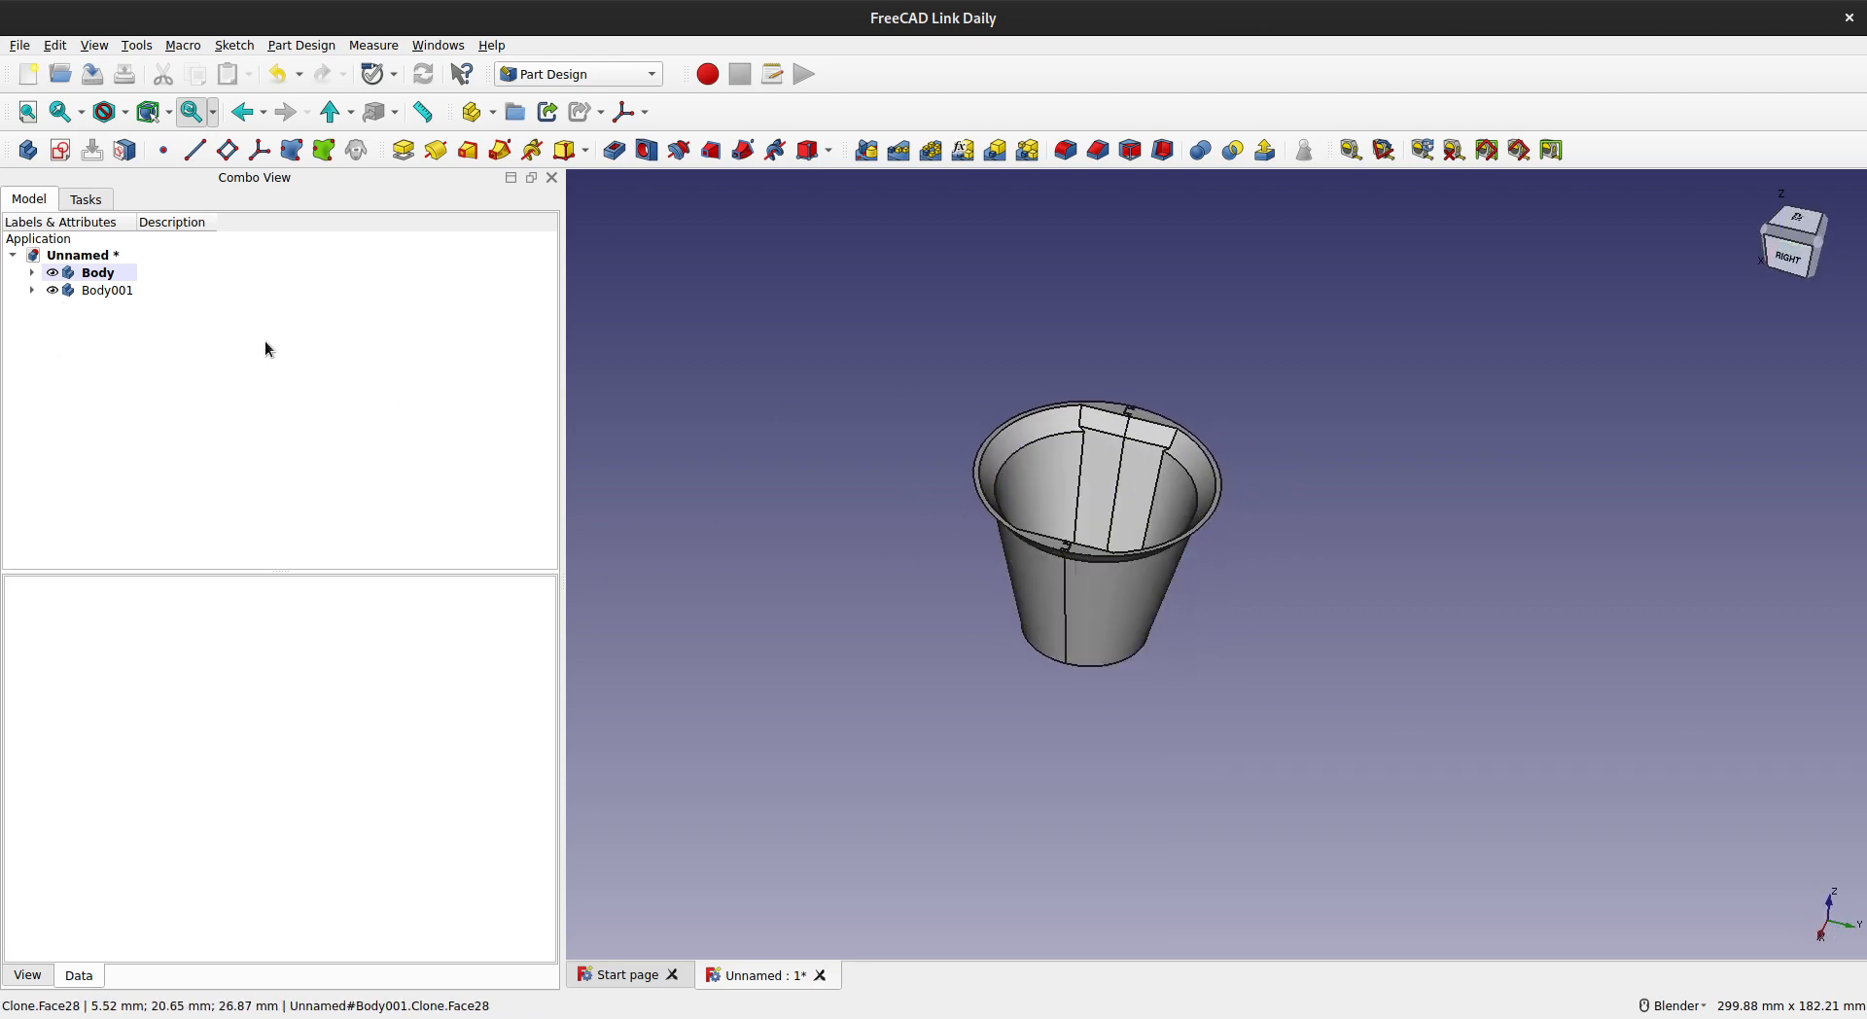
# - Hide the cloned body and expand the original body's feature list in the model tree
pyautogui.click(107, 290)
pyautogui.press('space')
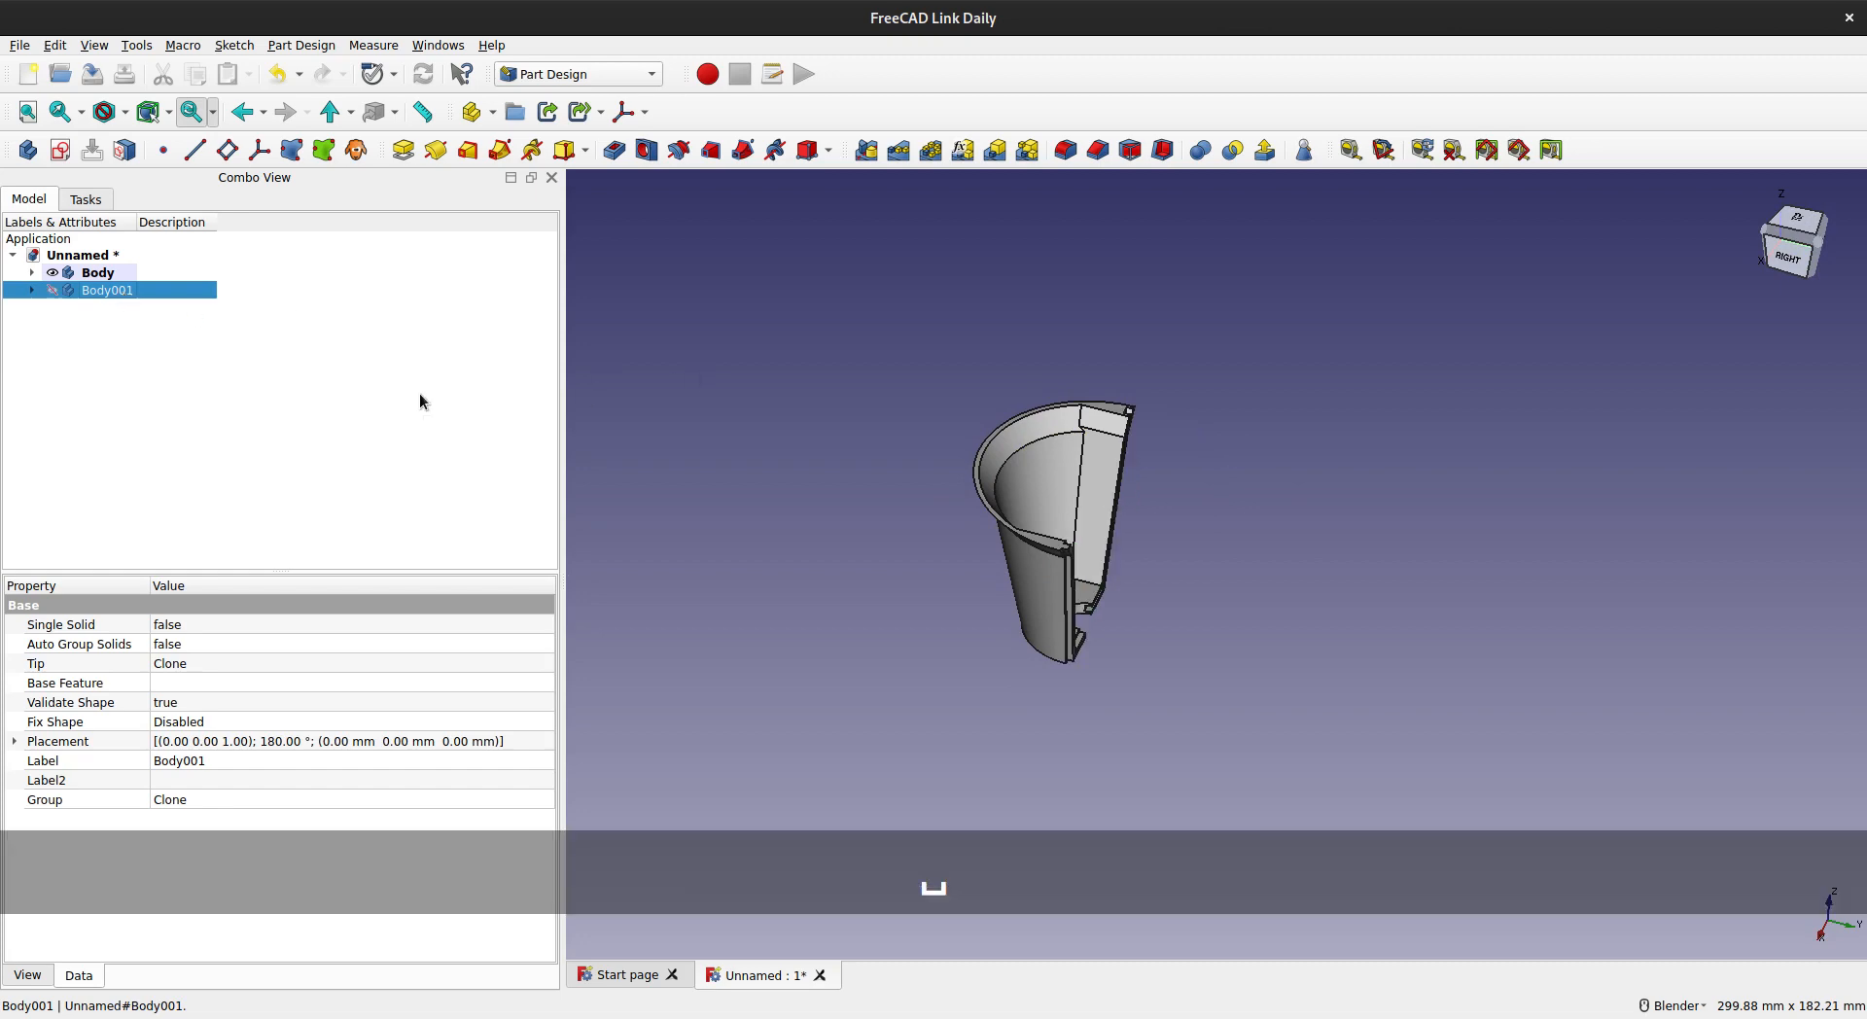
pyautogui.click(94, 275)
pyautogui.click(31, 273)
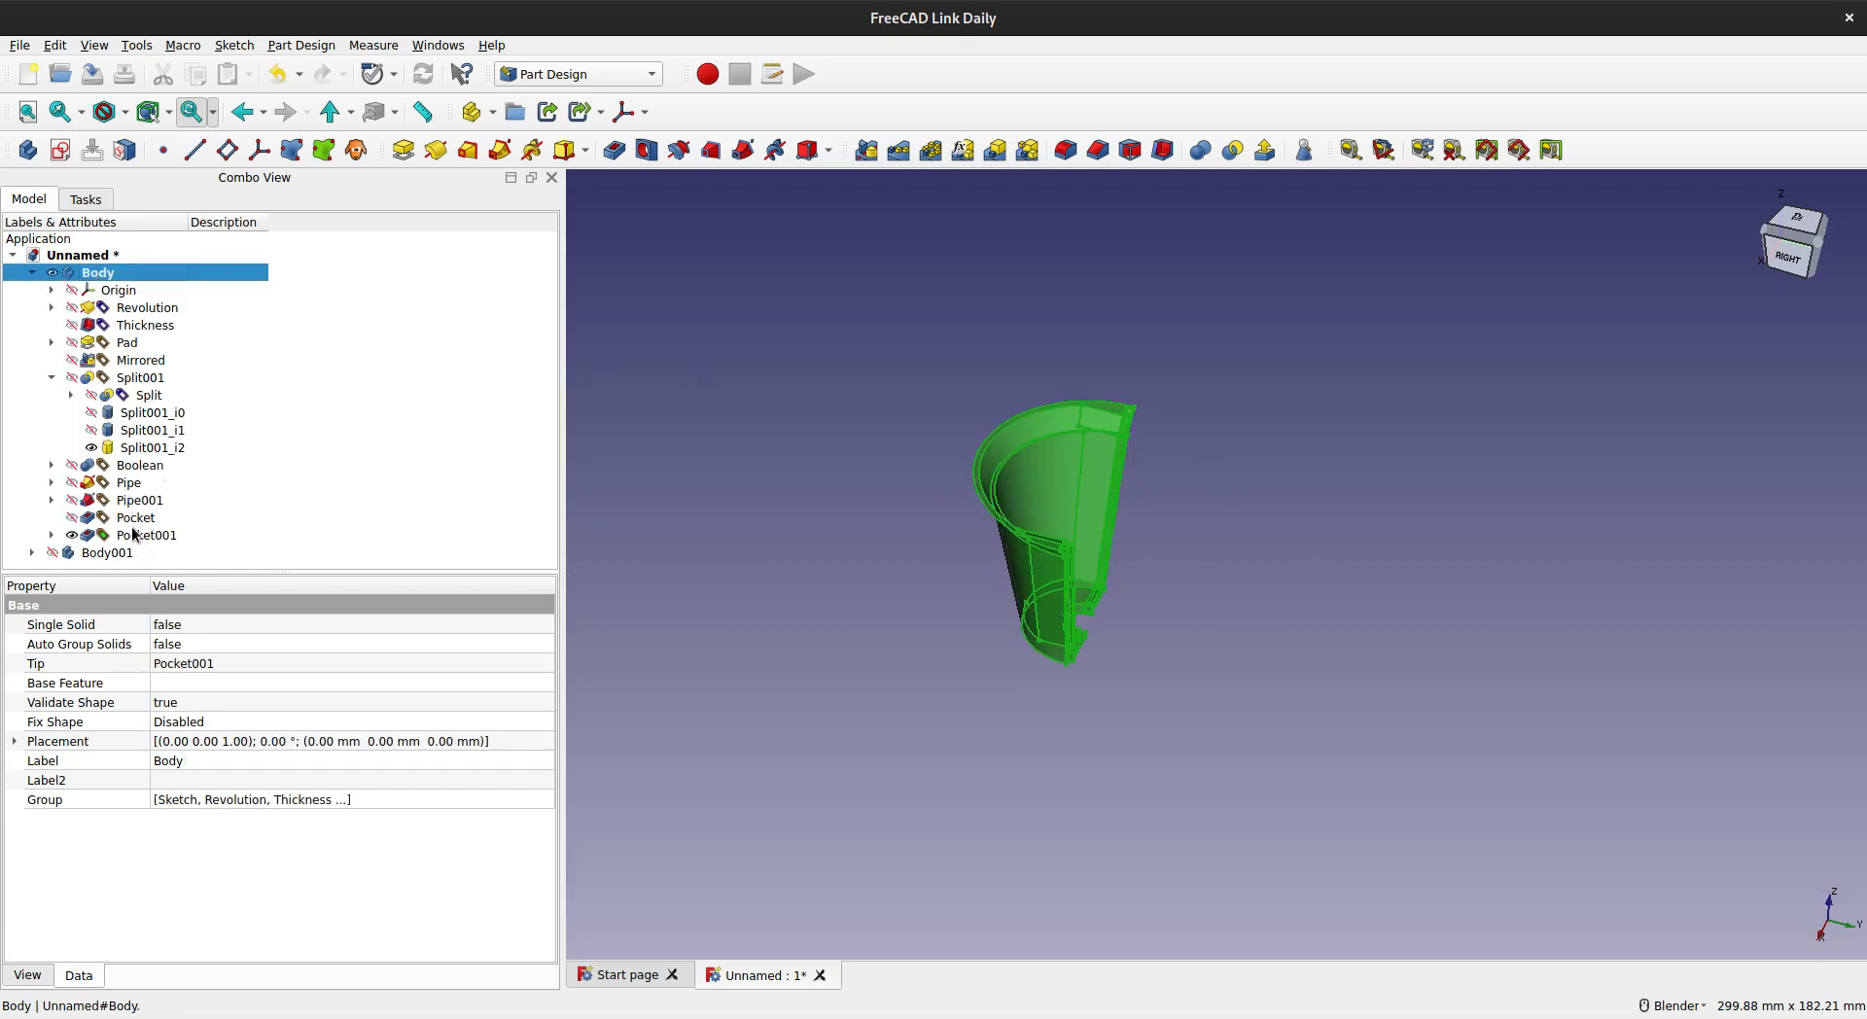
# - Show the original body's Thickness feature and hide its Pocket001 feature
pyautogui.click(130, 328)
pyautogui.press('space')
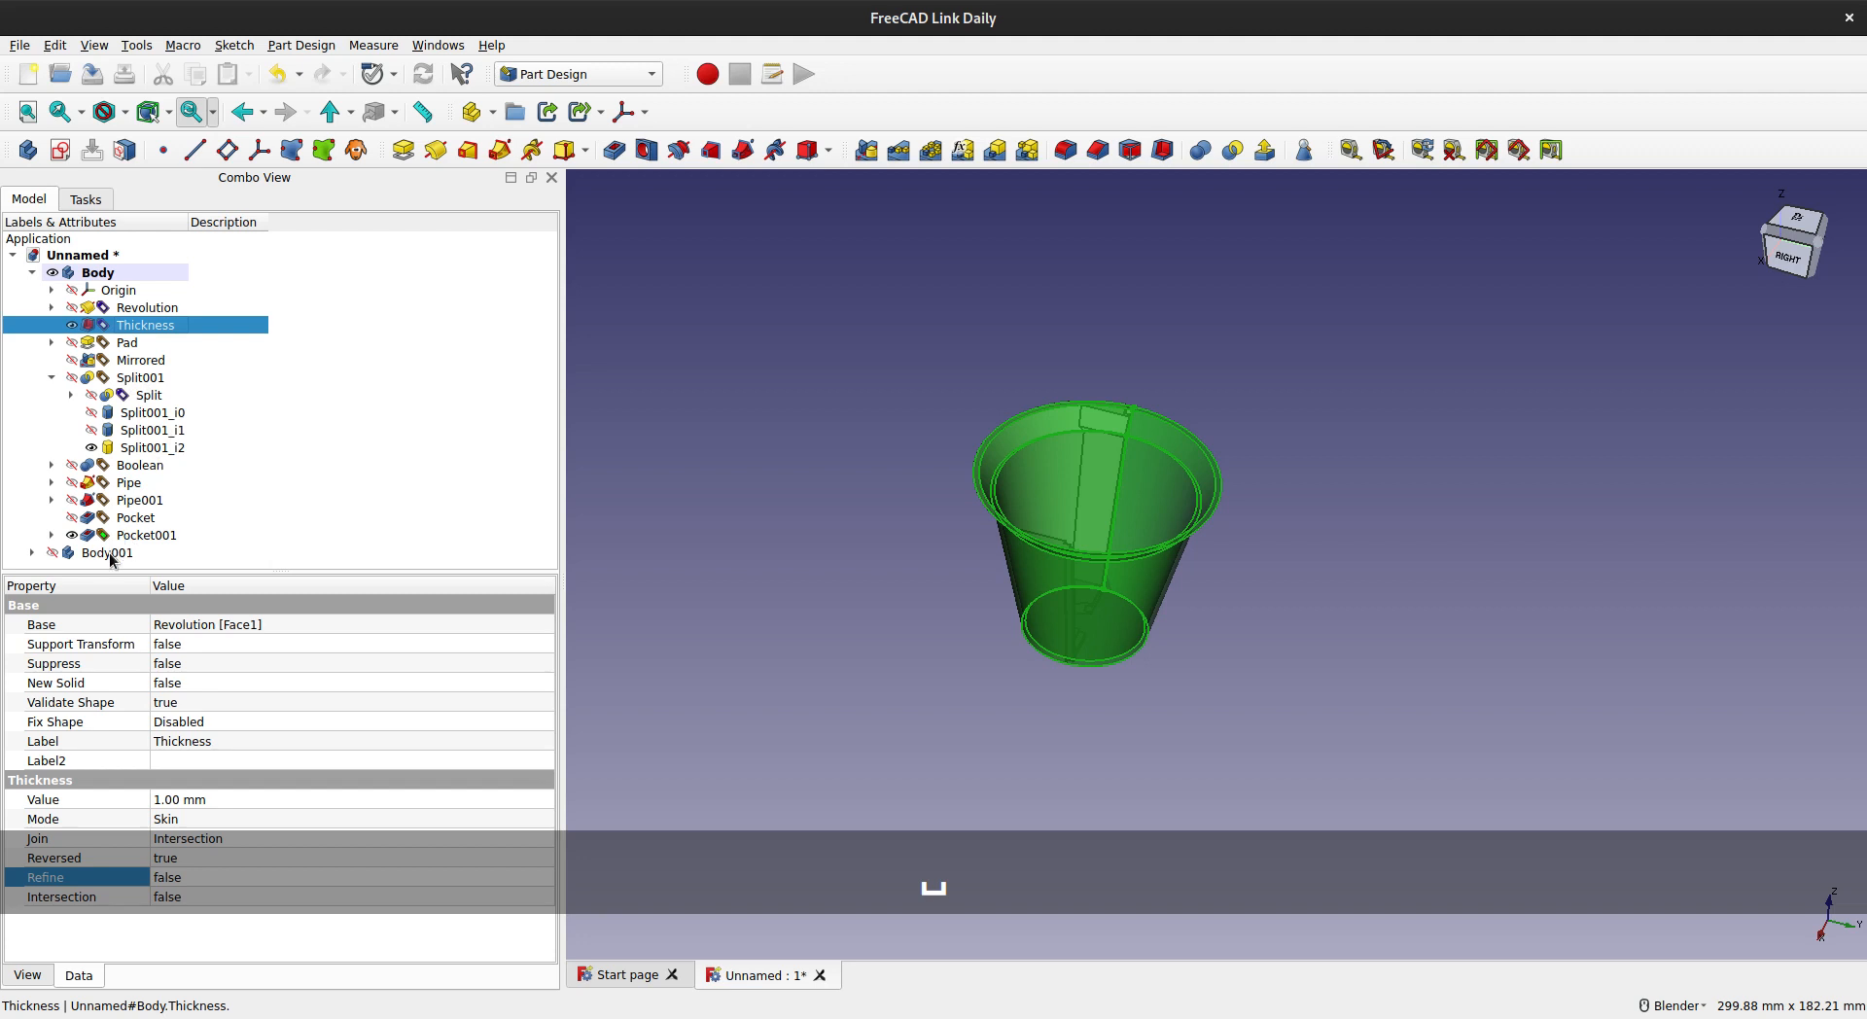
pyautogui.click(300, 421)
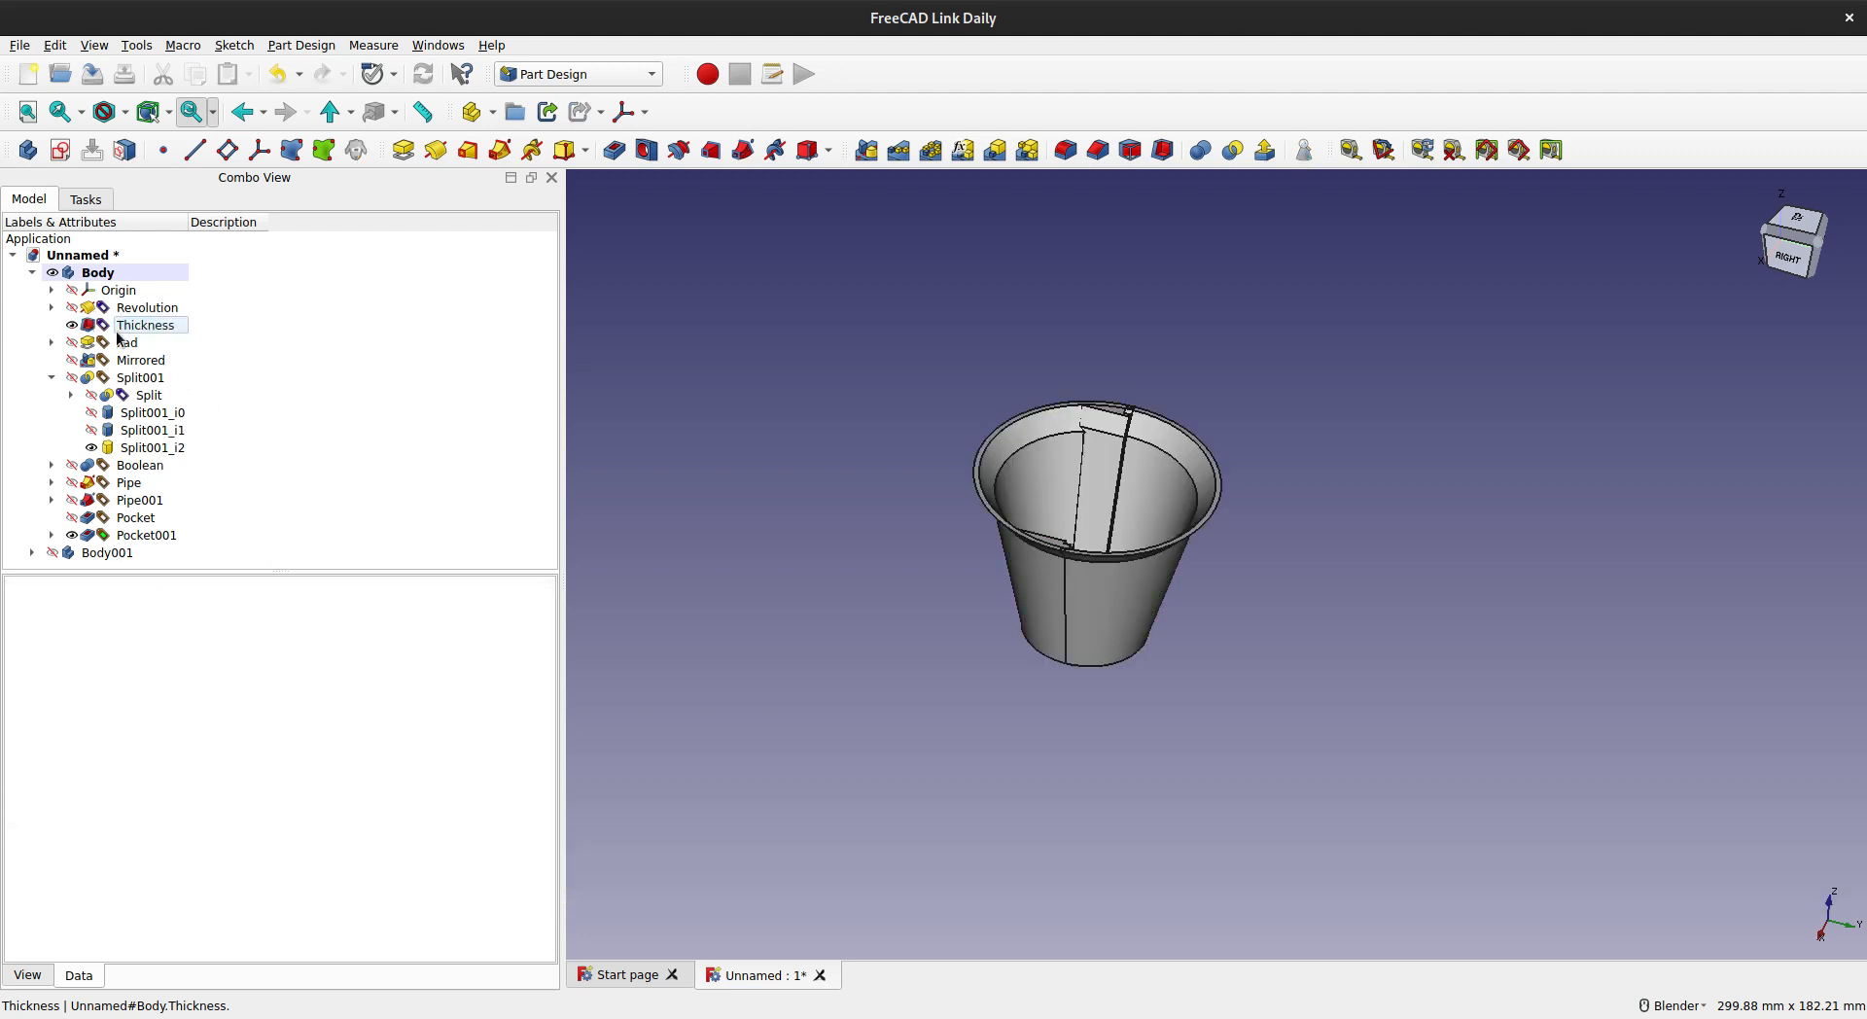
pyautogui.click(71, 535)
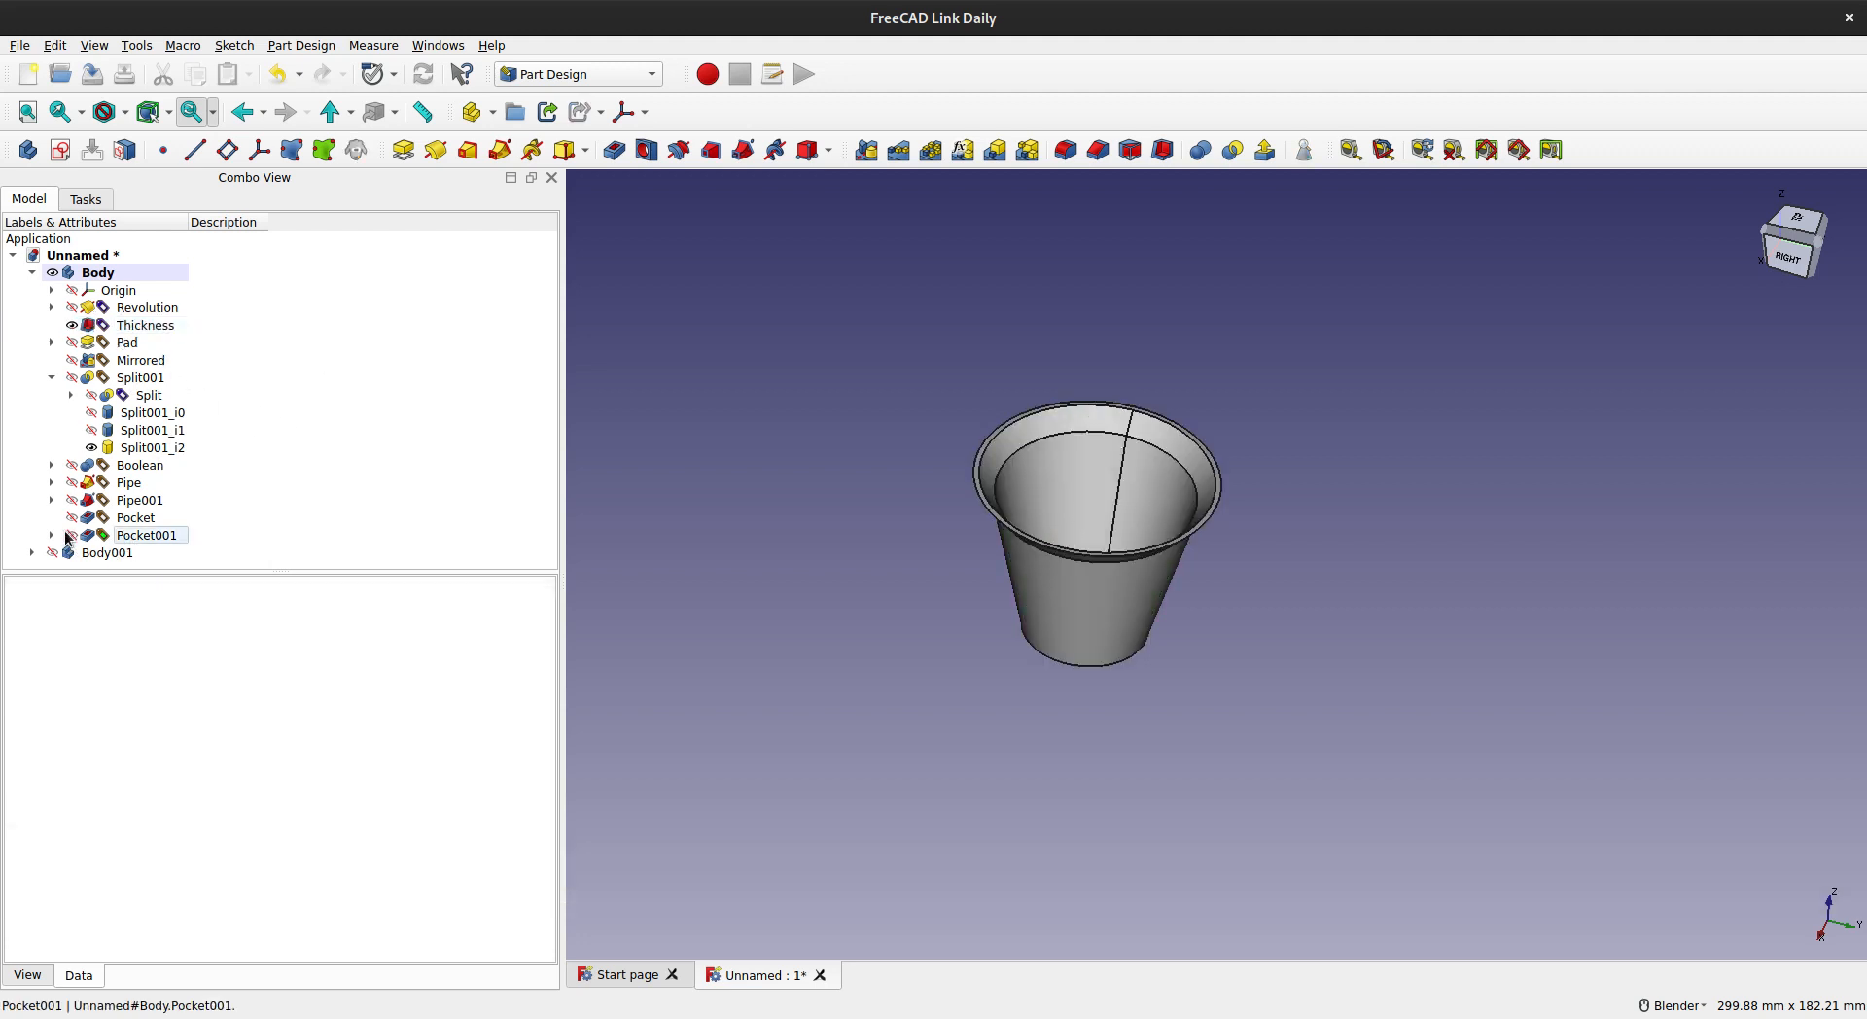
# - Hide the Thickness feature and show the solid Revolution feature instead
pyautogui.click(125, 329)
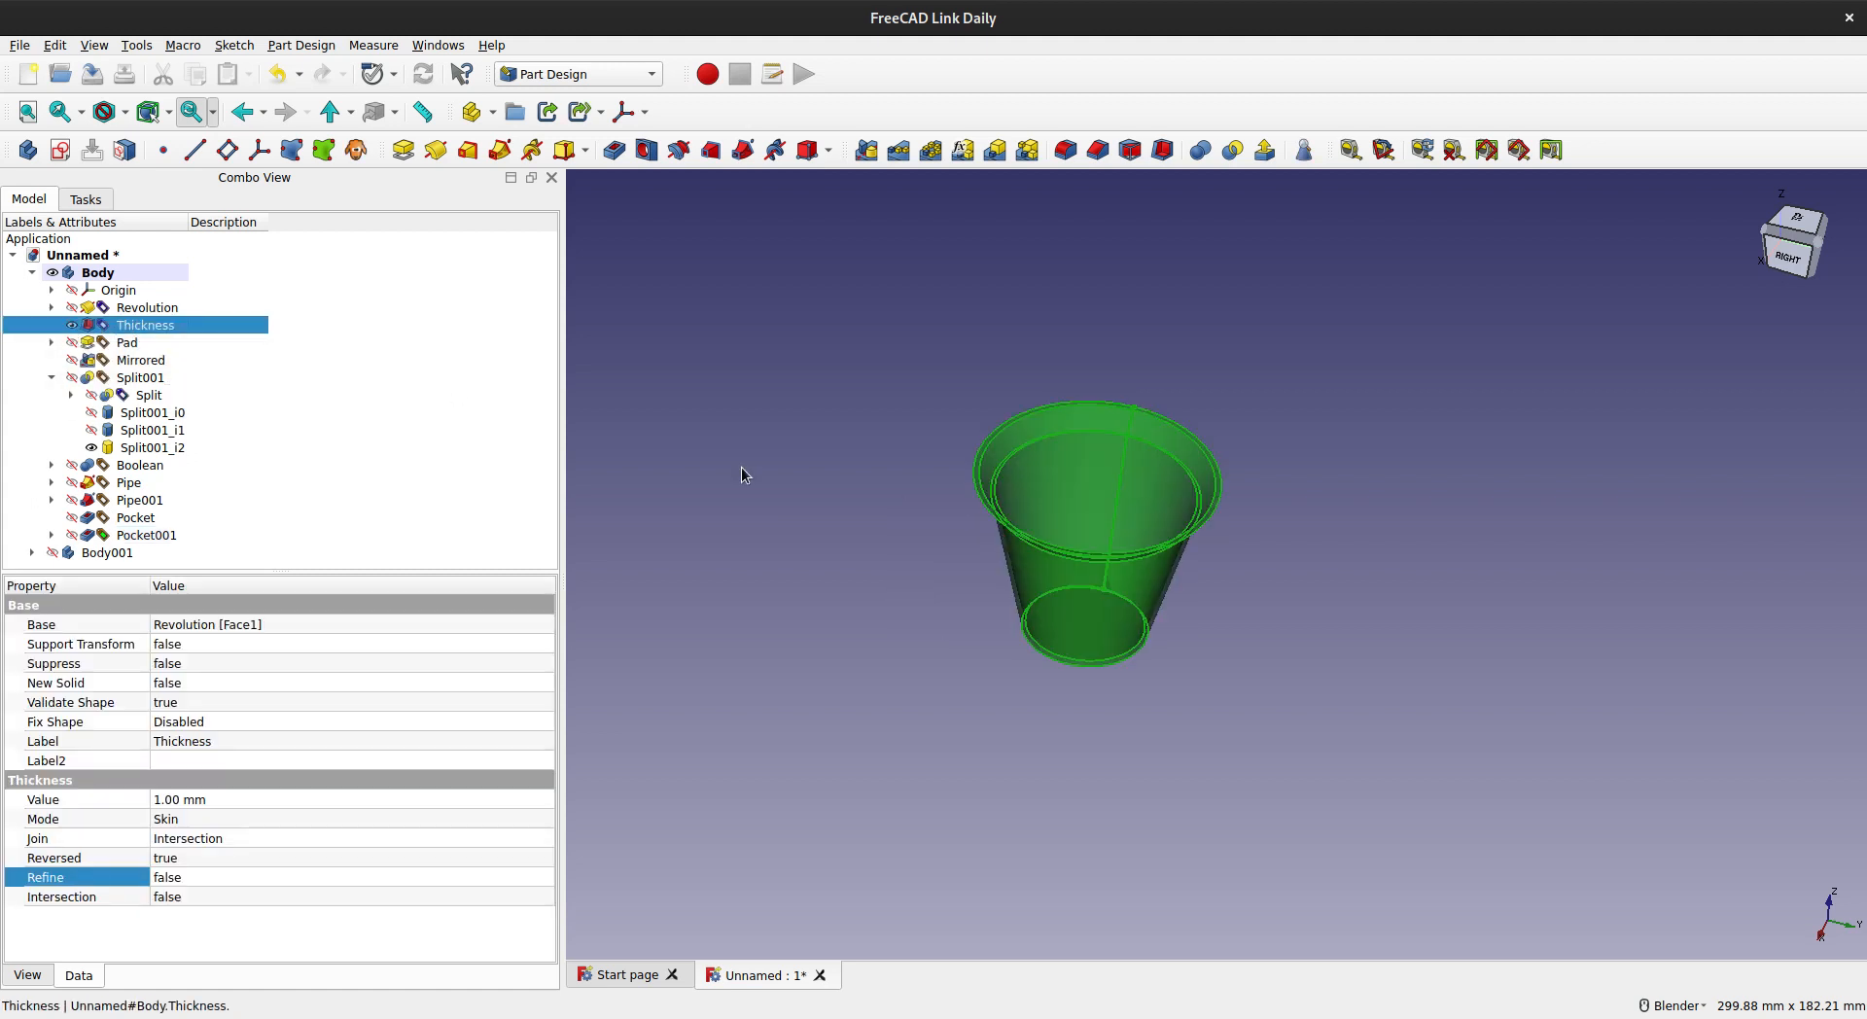
pyautogui.click(72, 324)
pyautogui.click(71, 307)
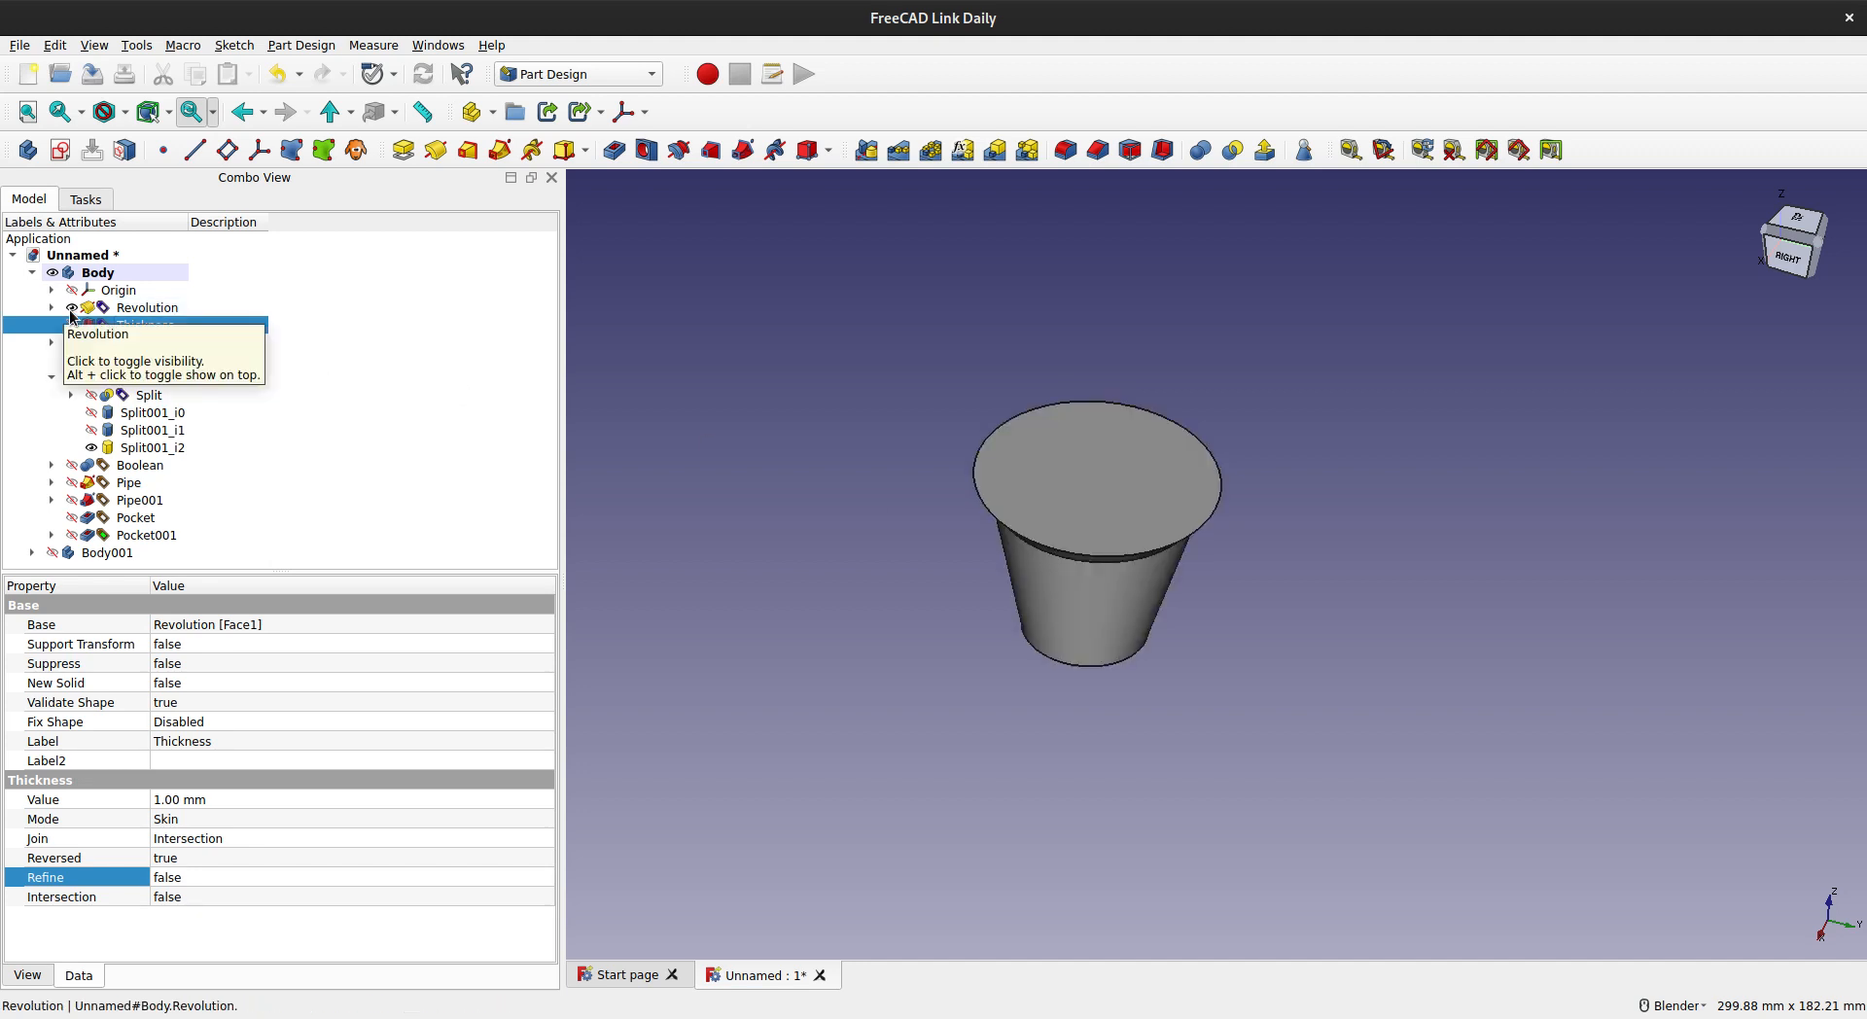
pyautogui.click(147, 308)
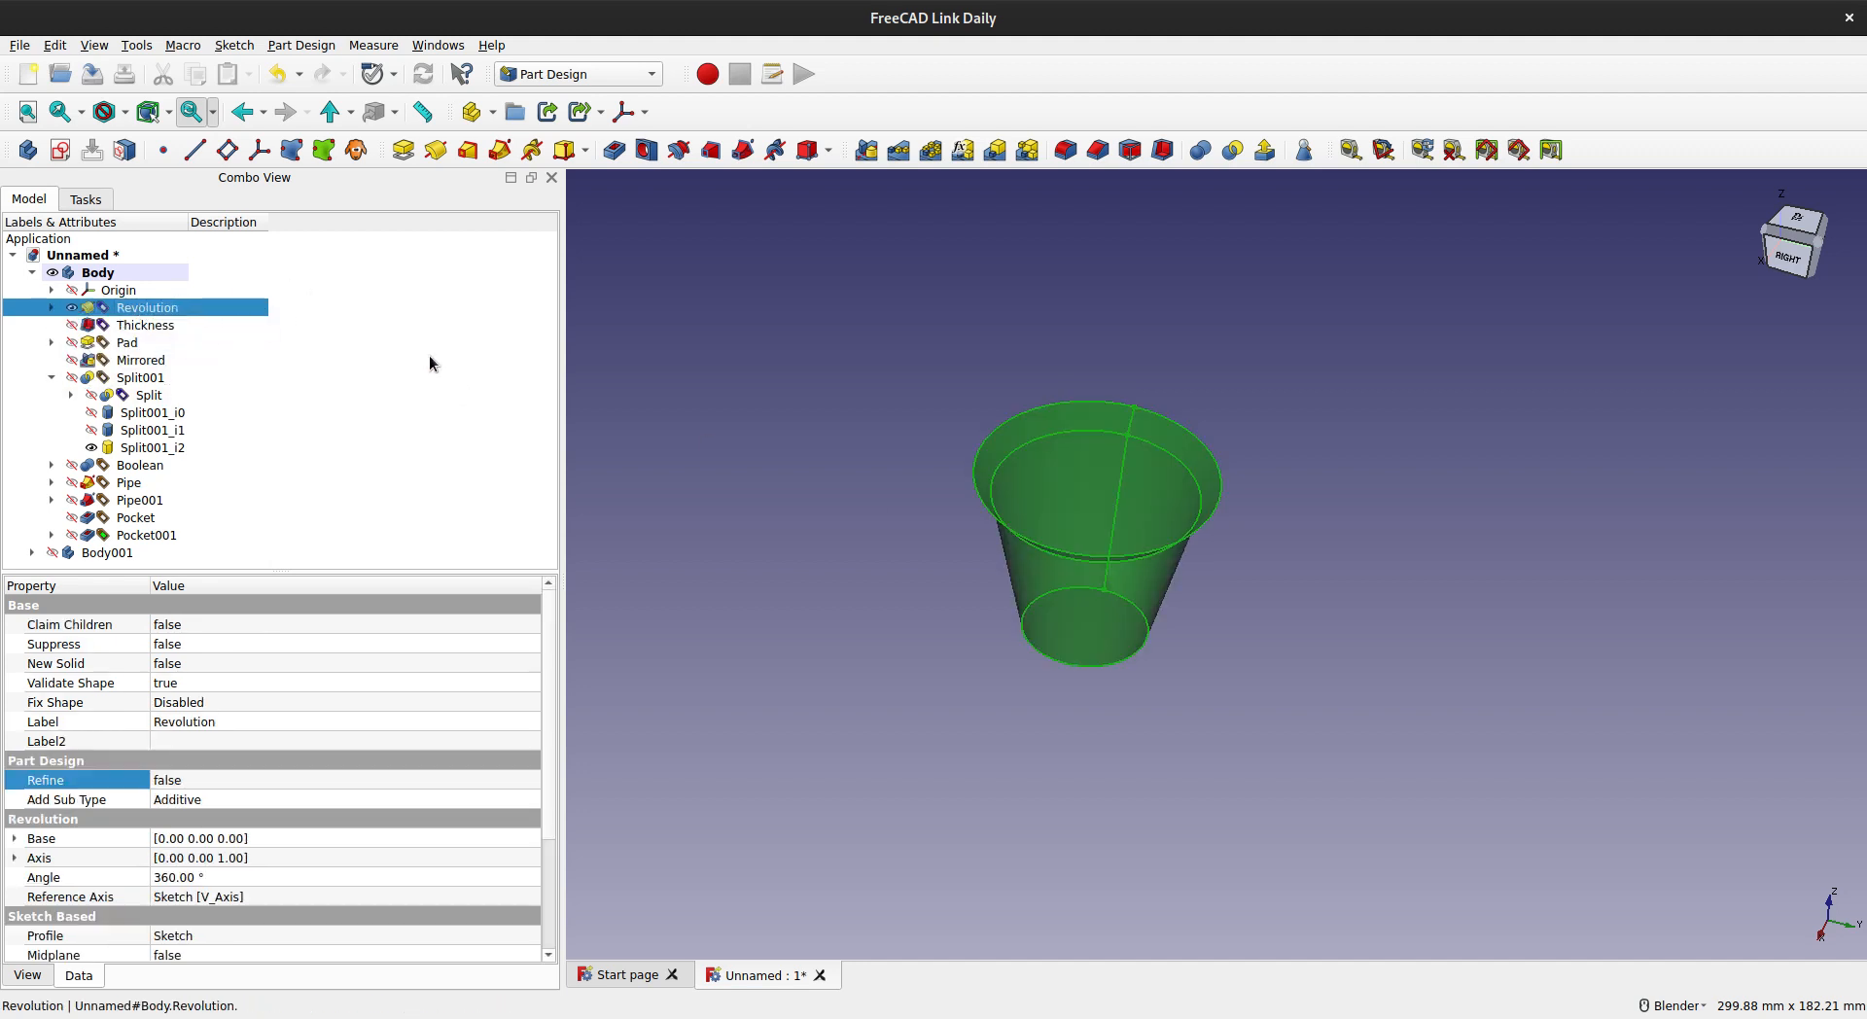
pyautogui.click(905, 520)
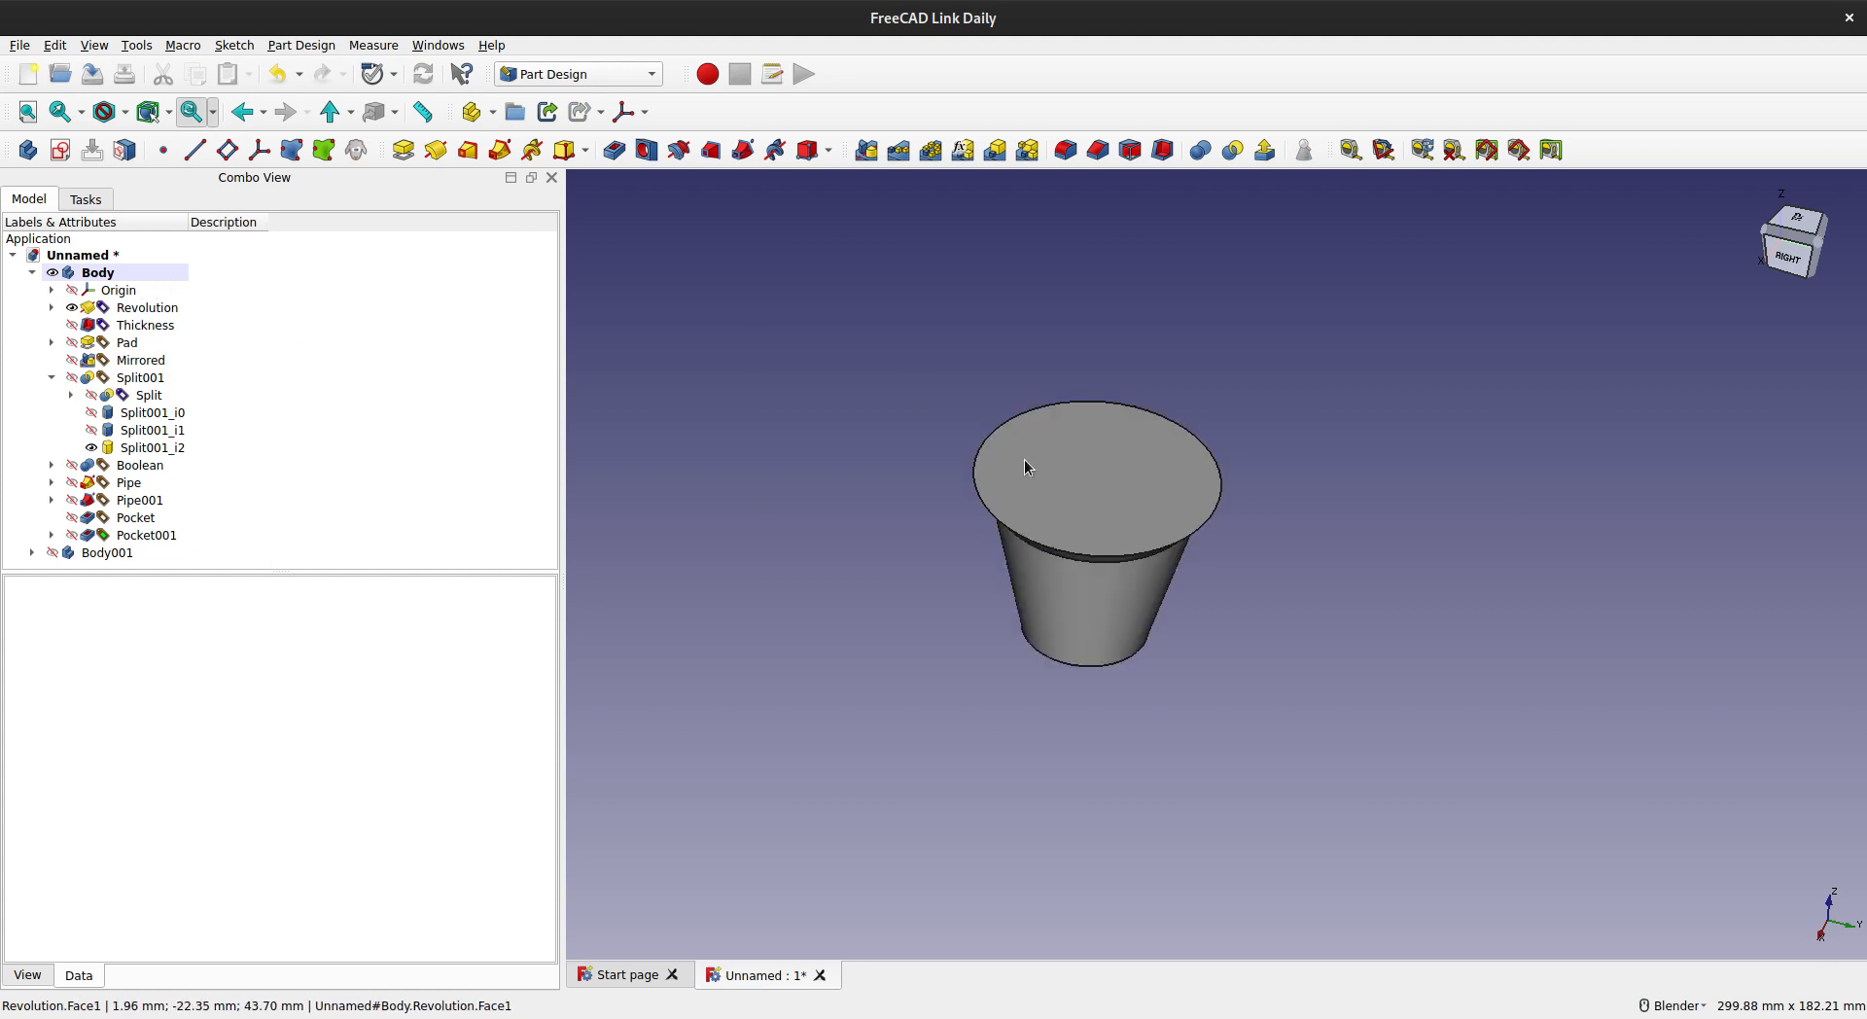
# - Set the Revolution feature as the body tip, ahead of the Thickness feature
pyautogui.click(134, 327)
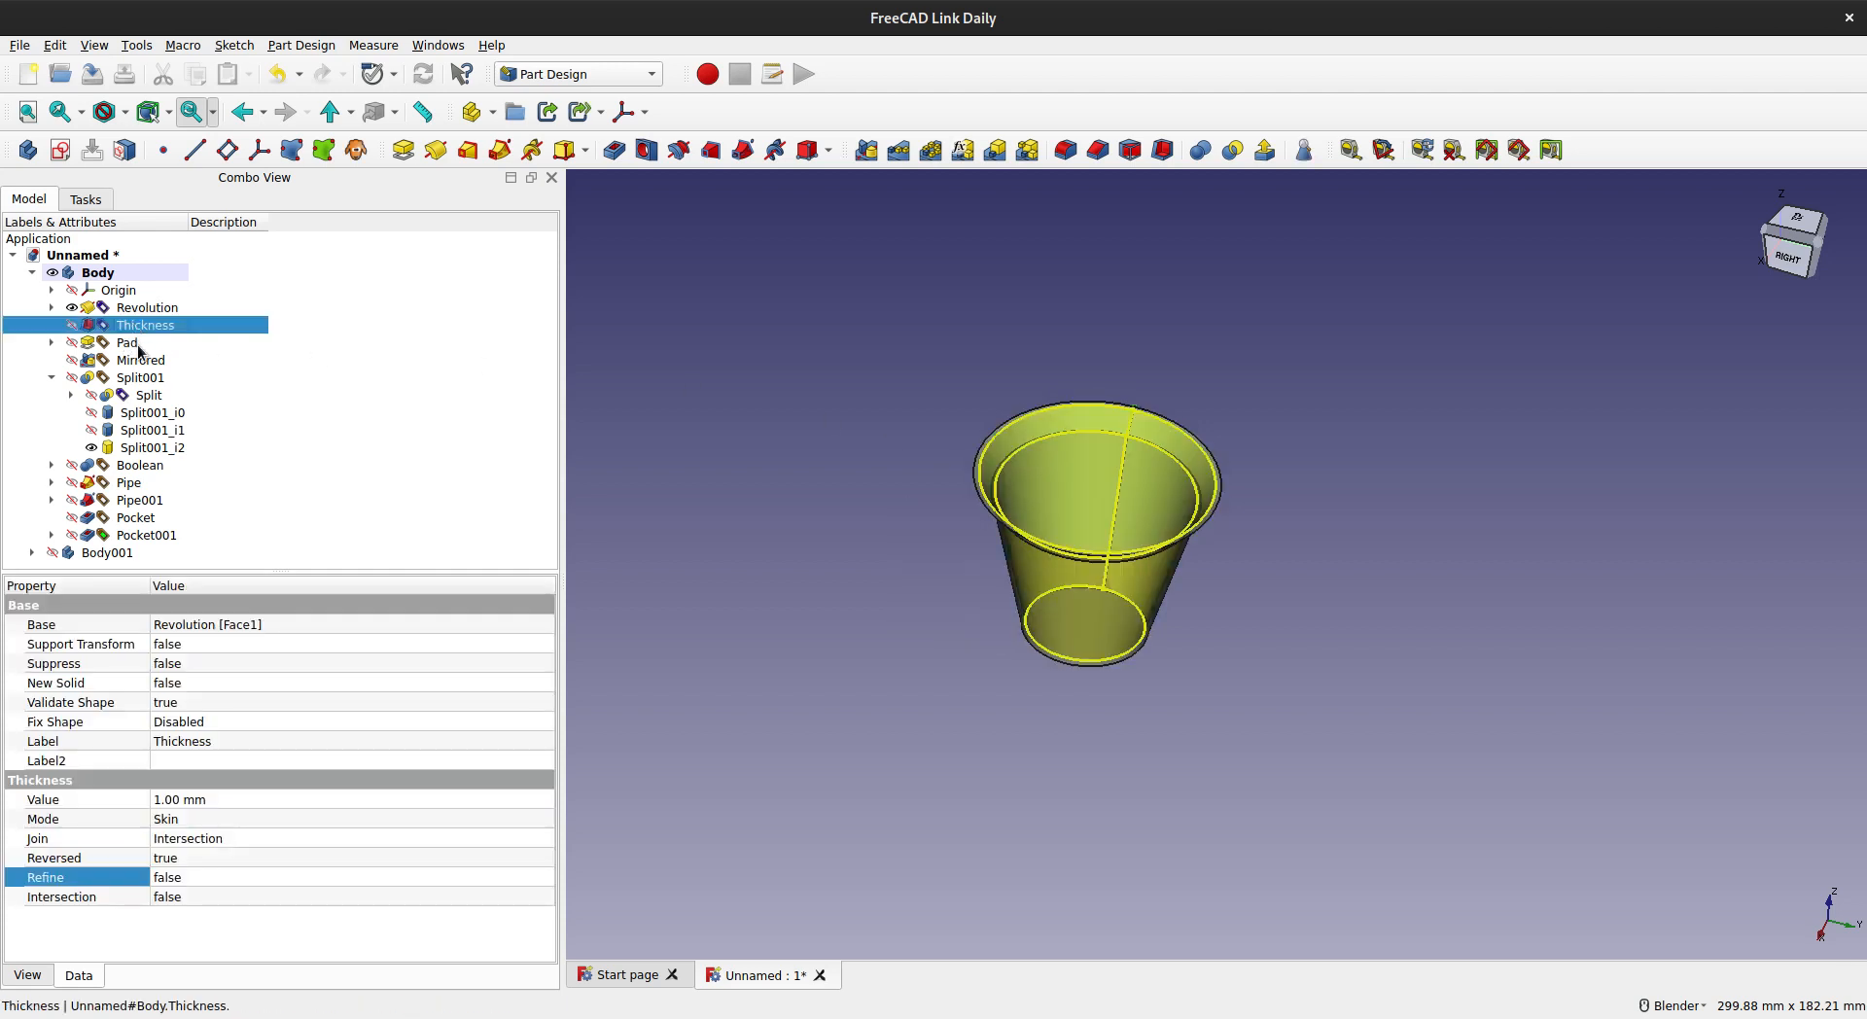
pyautogui.click(129, 308)
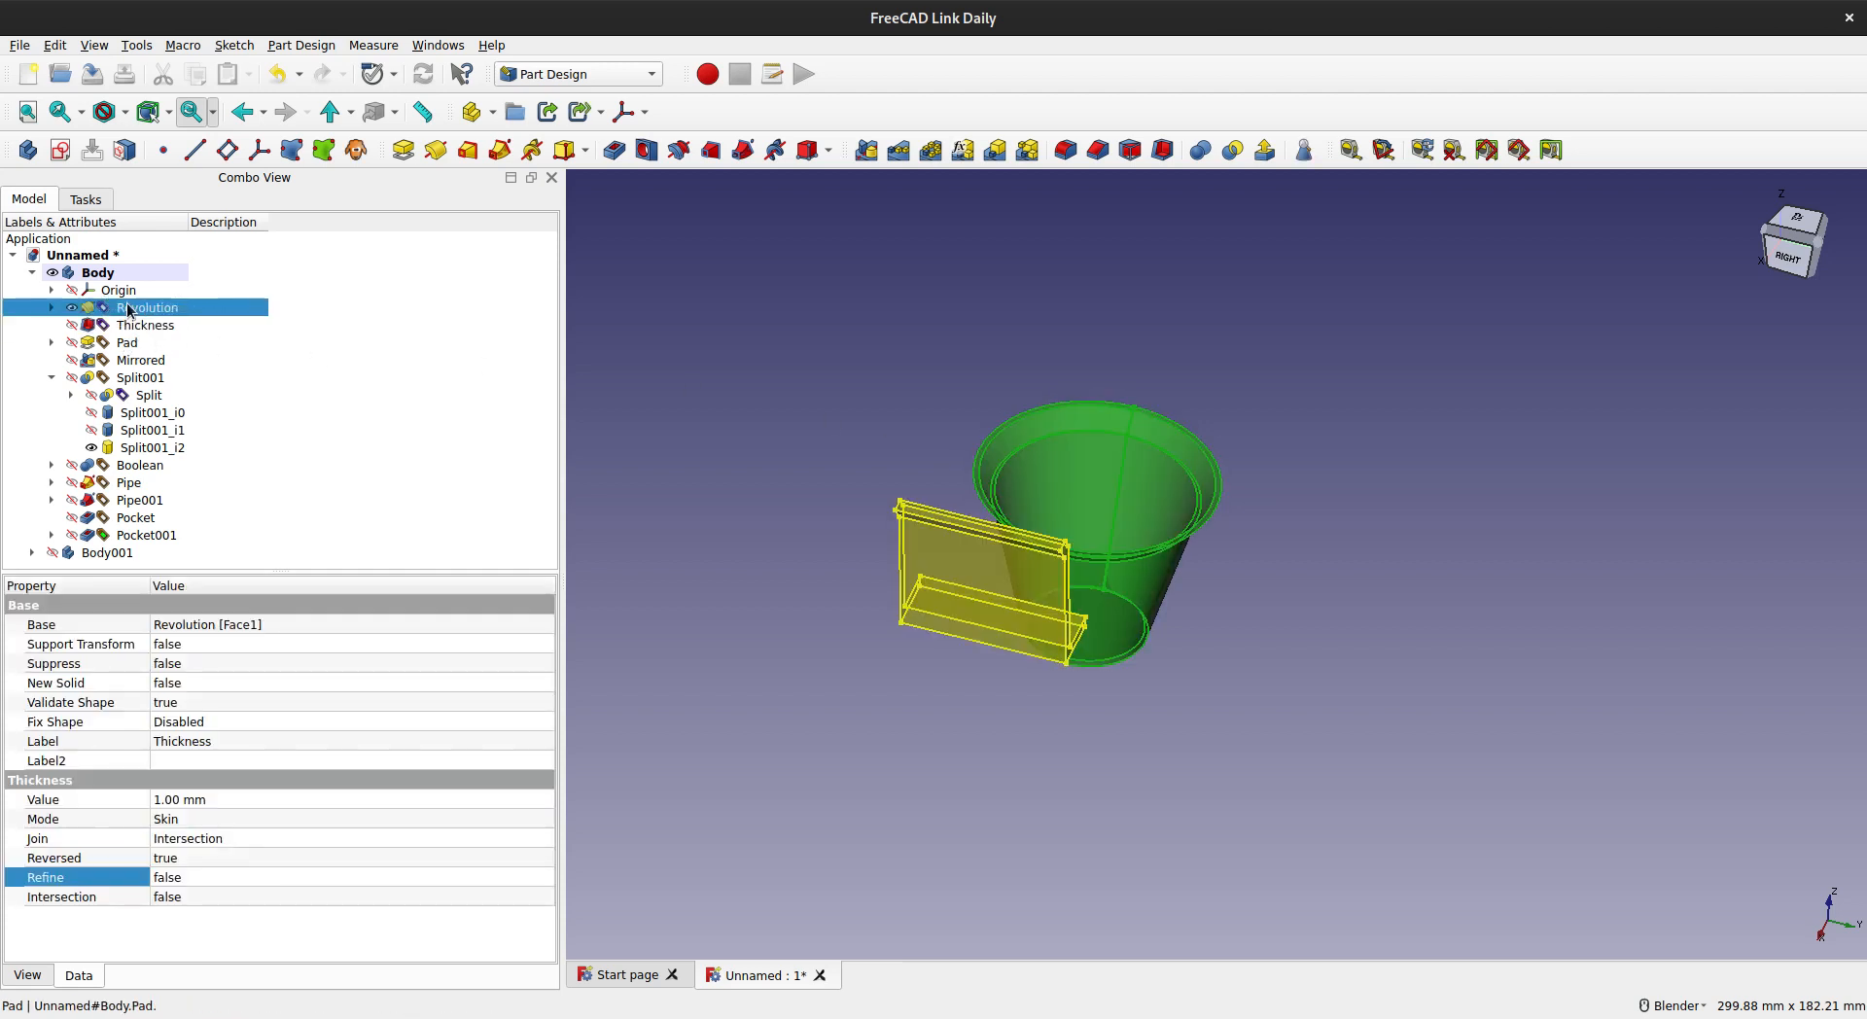
pyautogui.rightClick(129, 310)
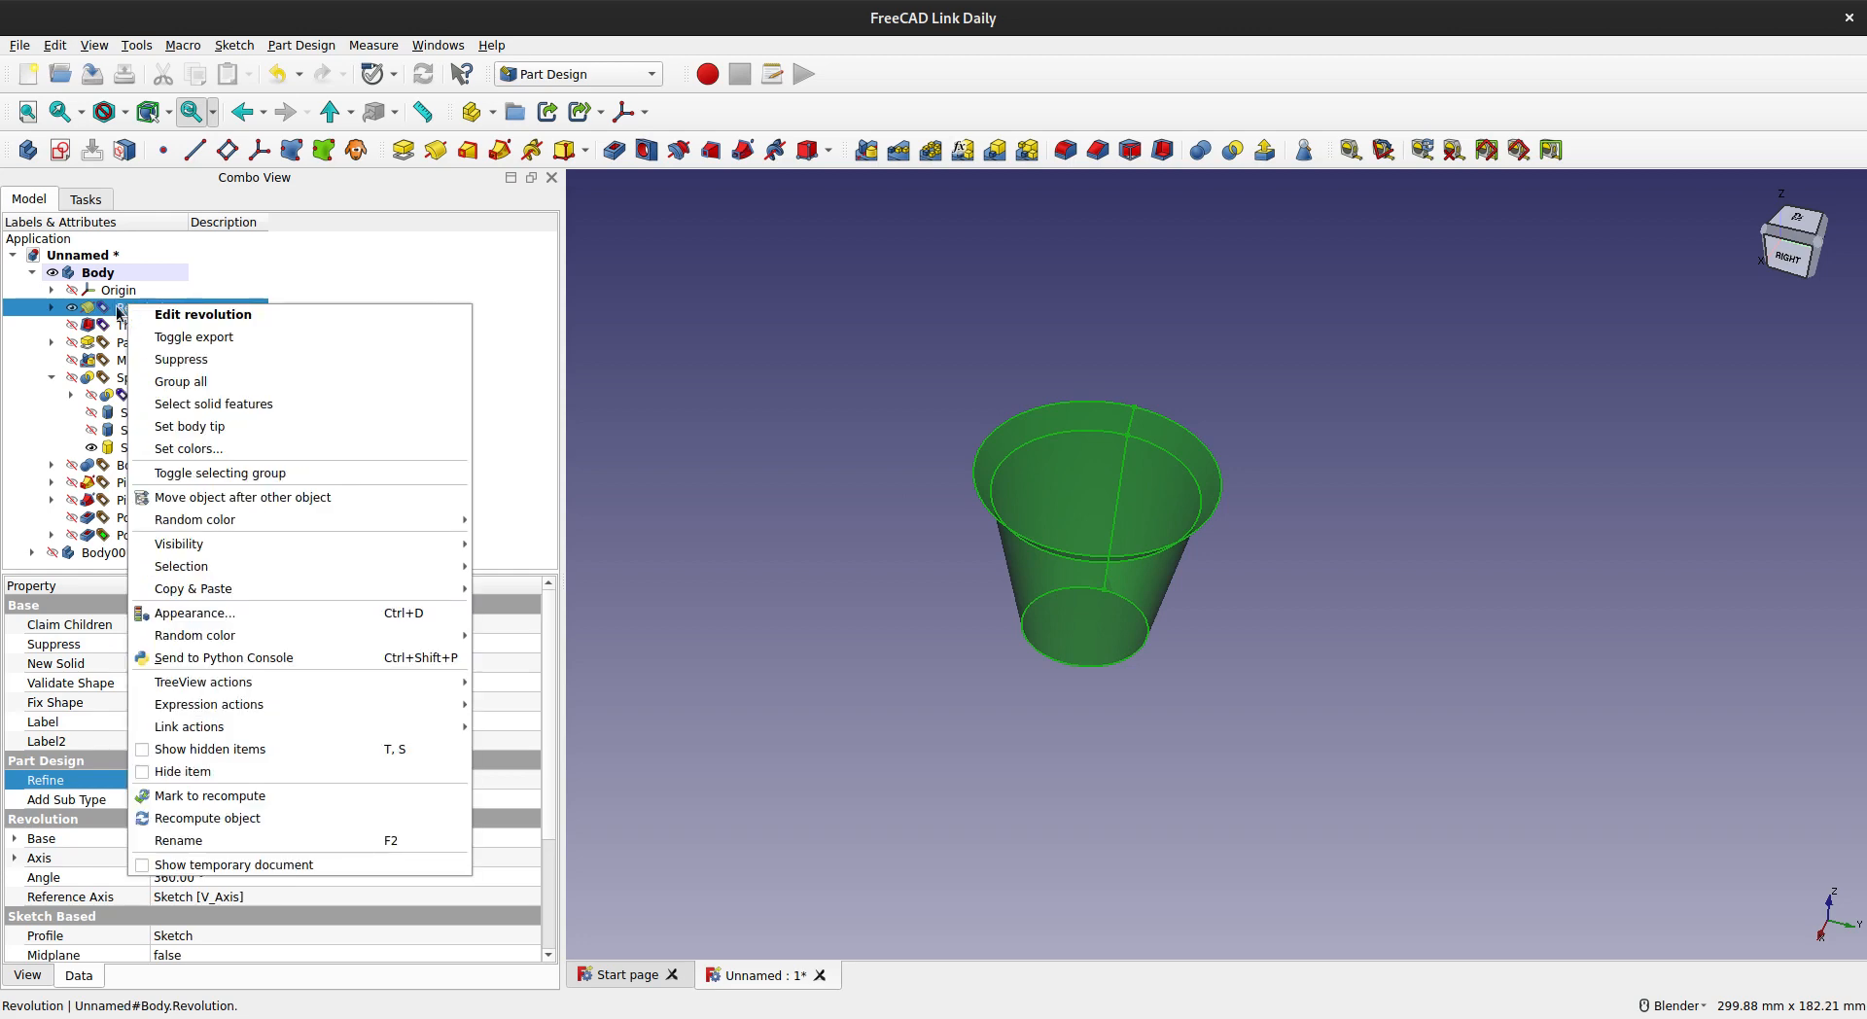
pyautogui.click(111, 308)
pyautogui.rightClick(152, 316)
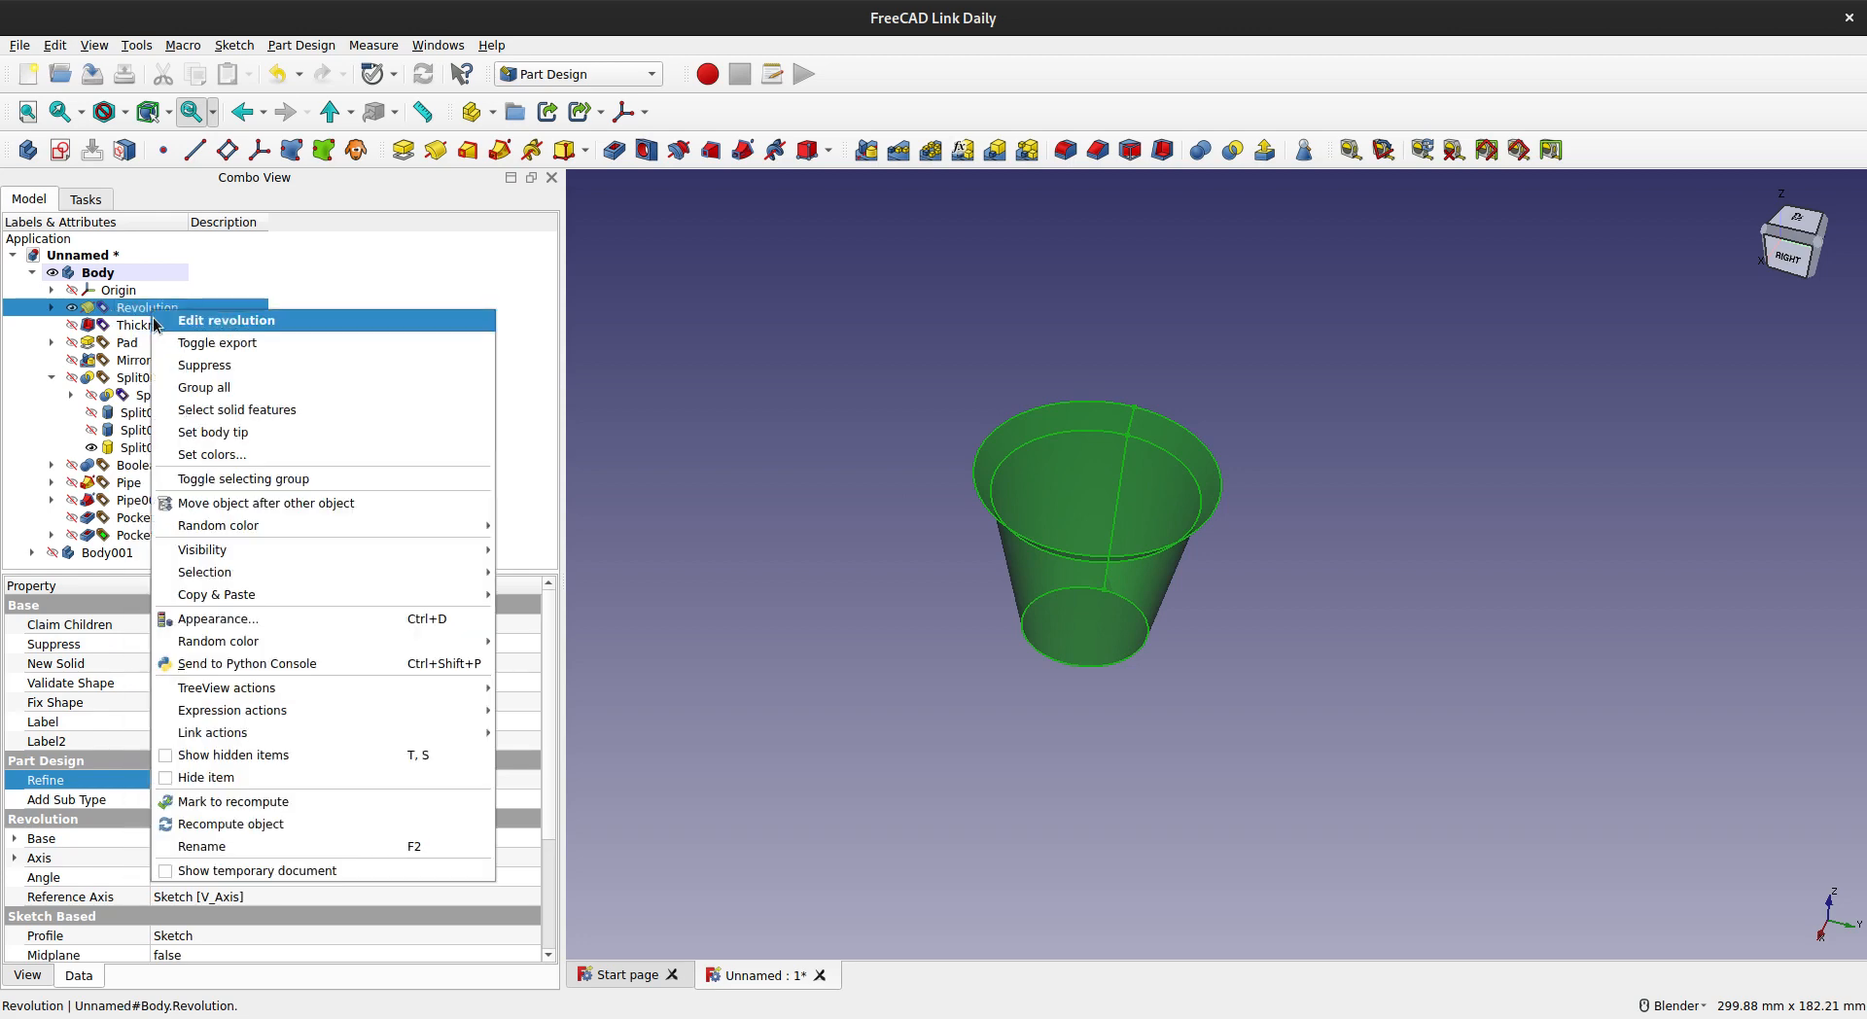
pyautogui.click(129, 312)
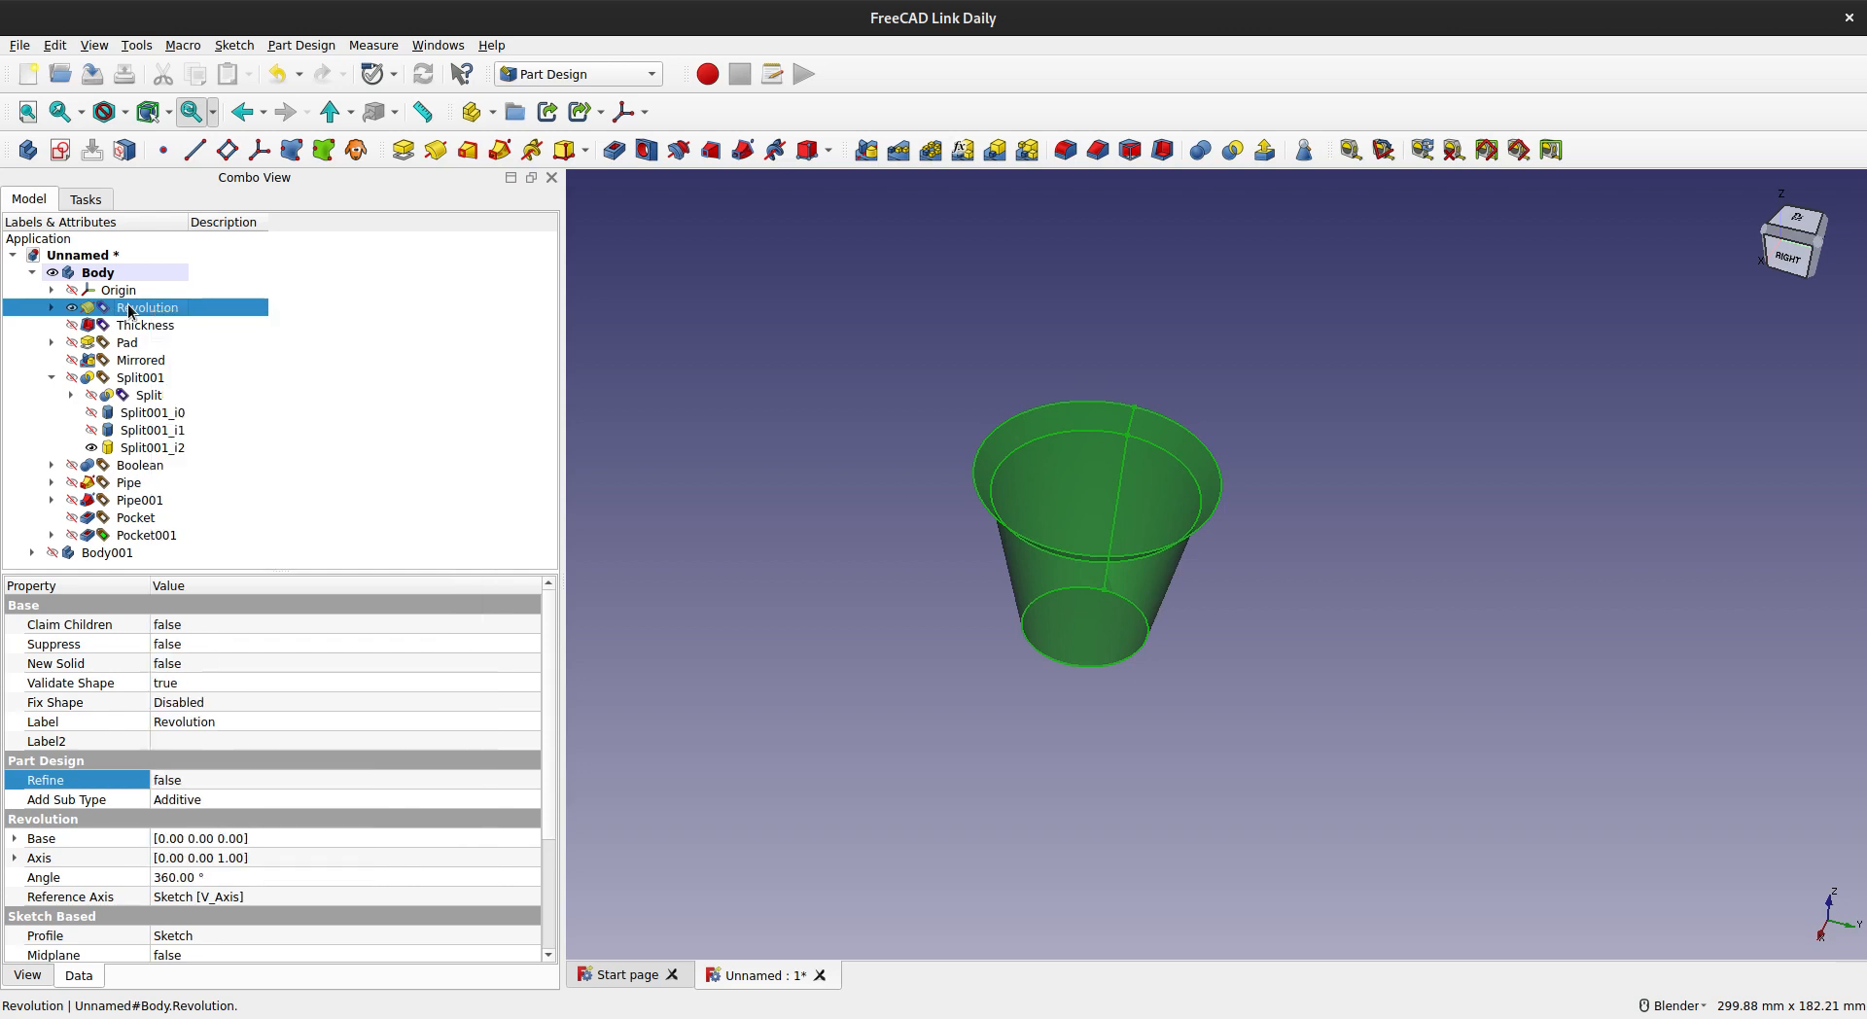
pyautogui.rightClick(130, 308)
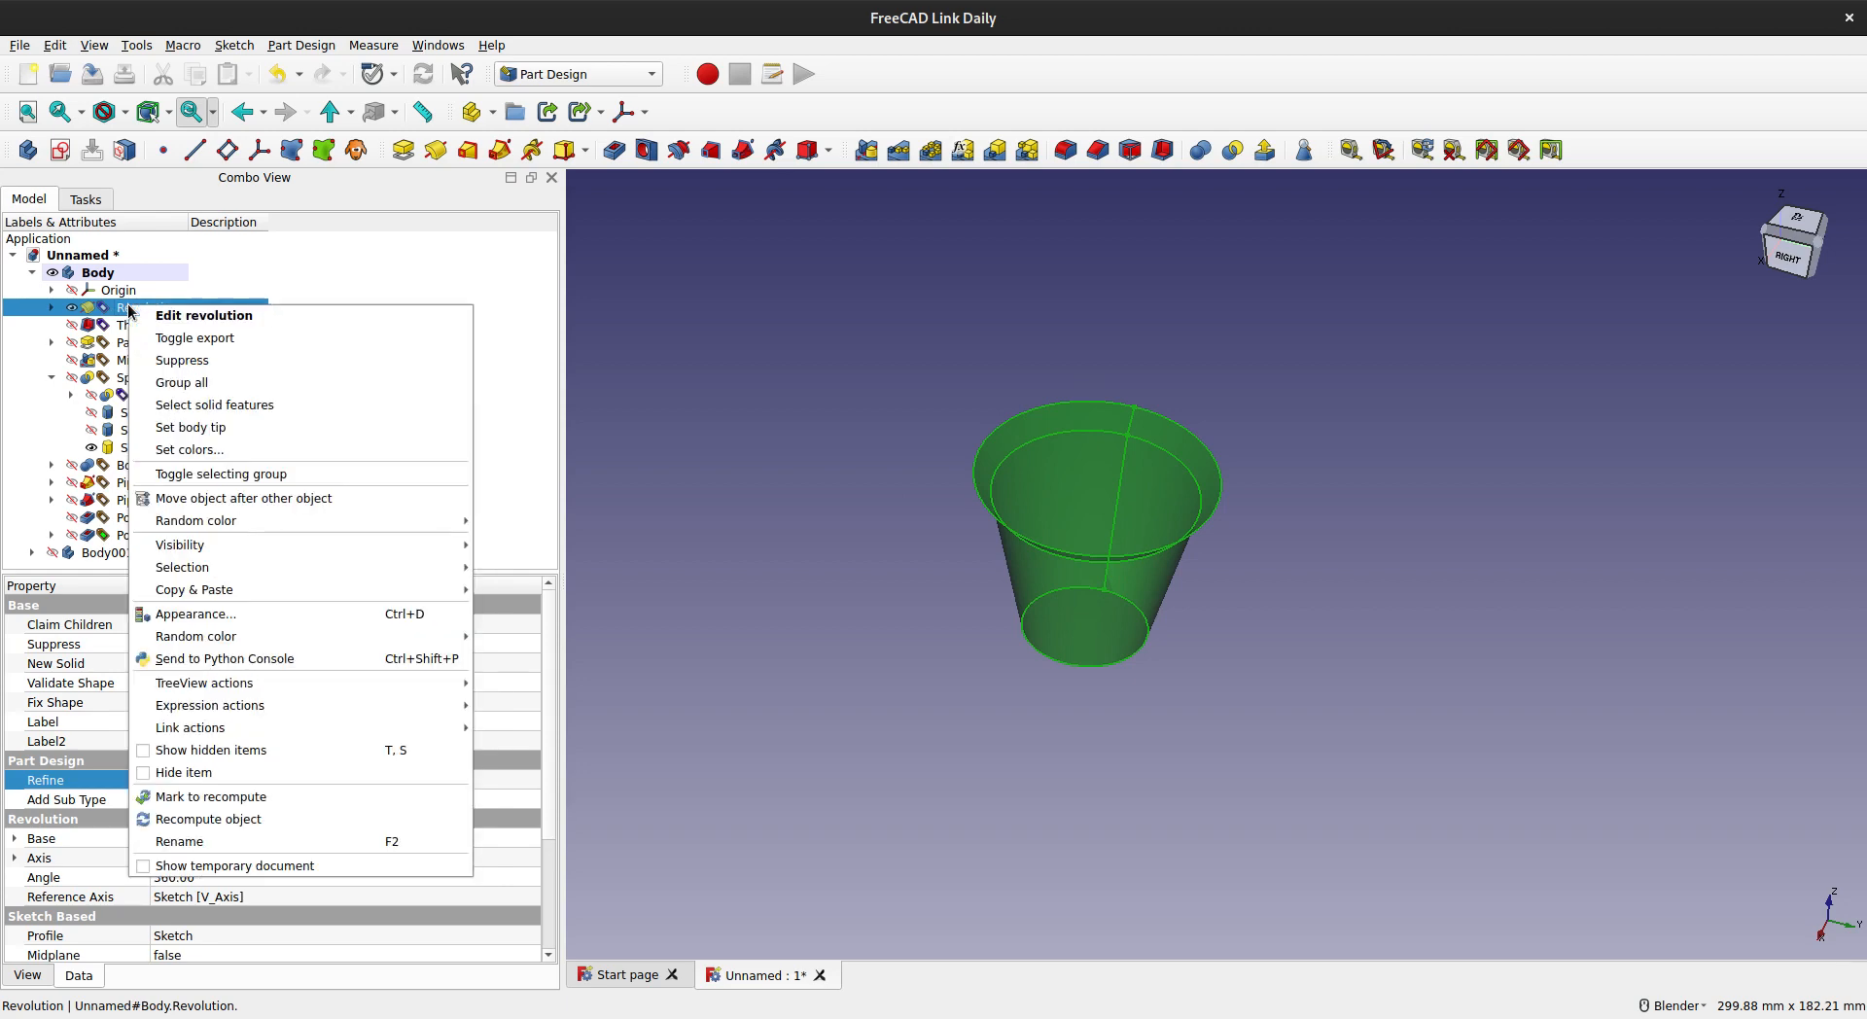
pyautogui.click(209, 432)
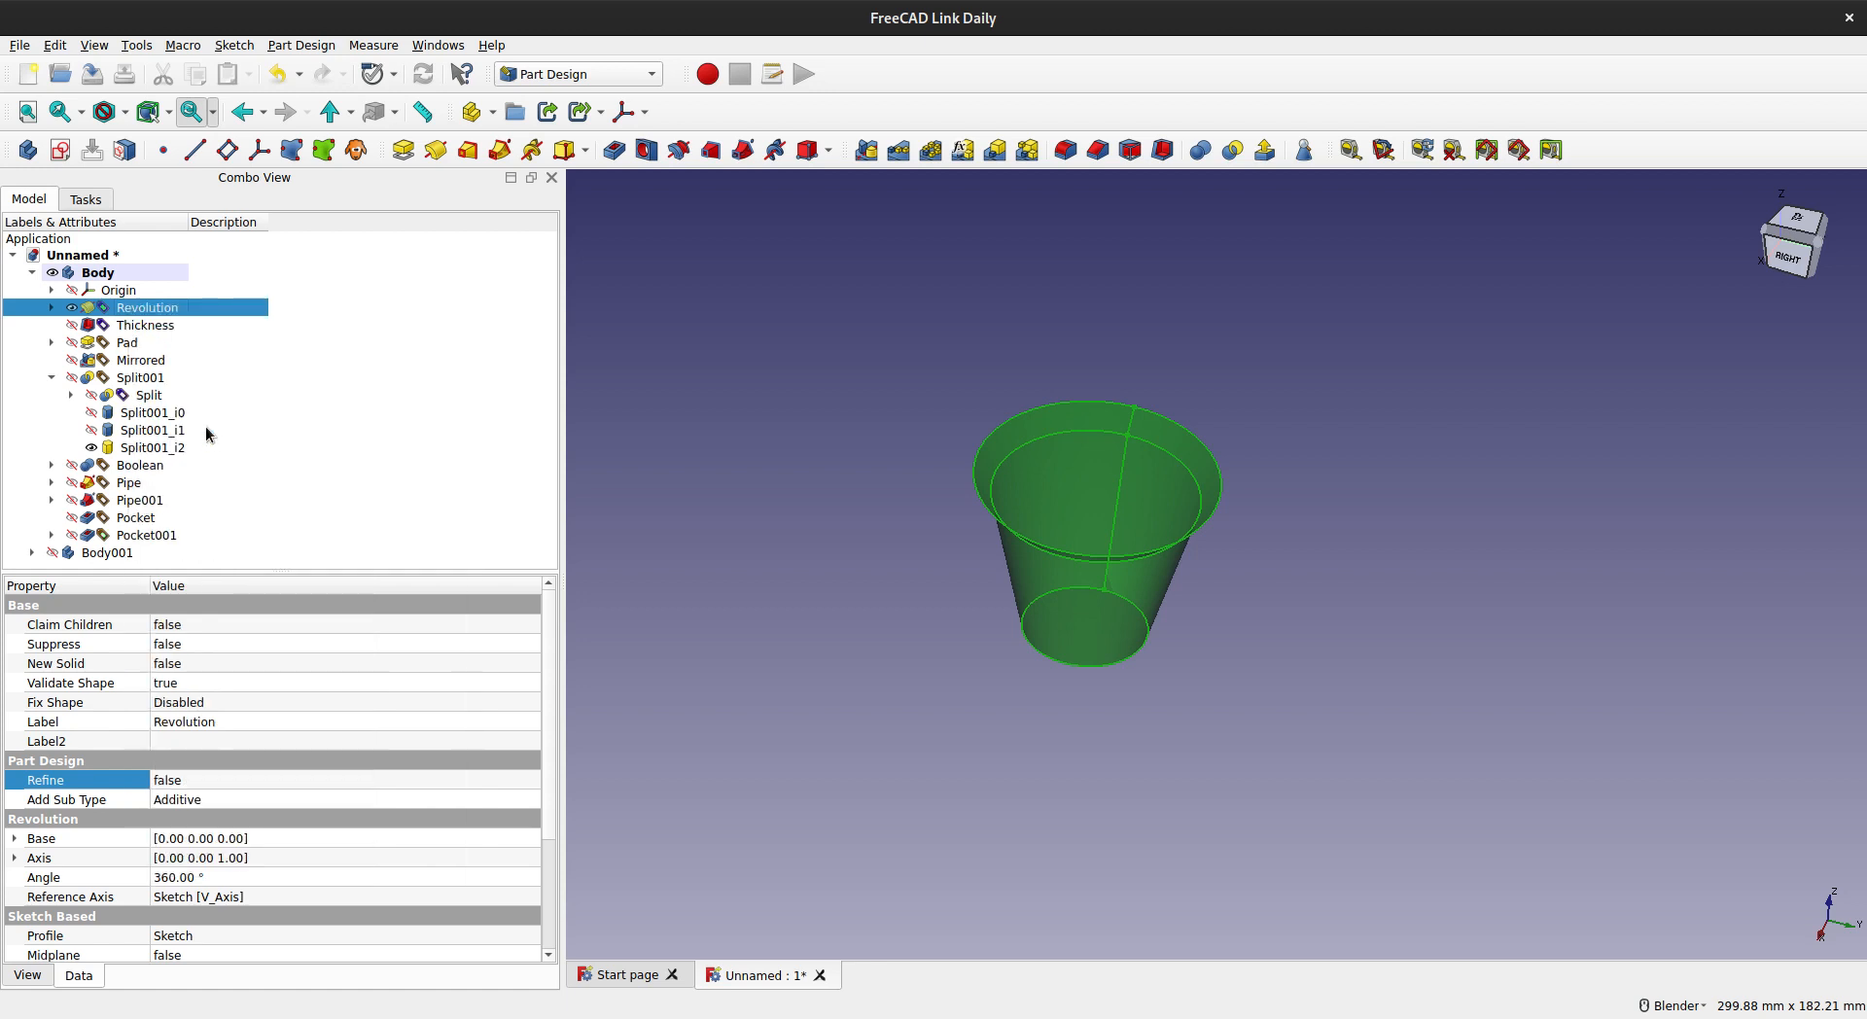
# - Start an additive sphere in the original body and attach it to the XY plane
pyautogui.click(142, 311)
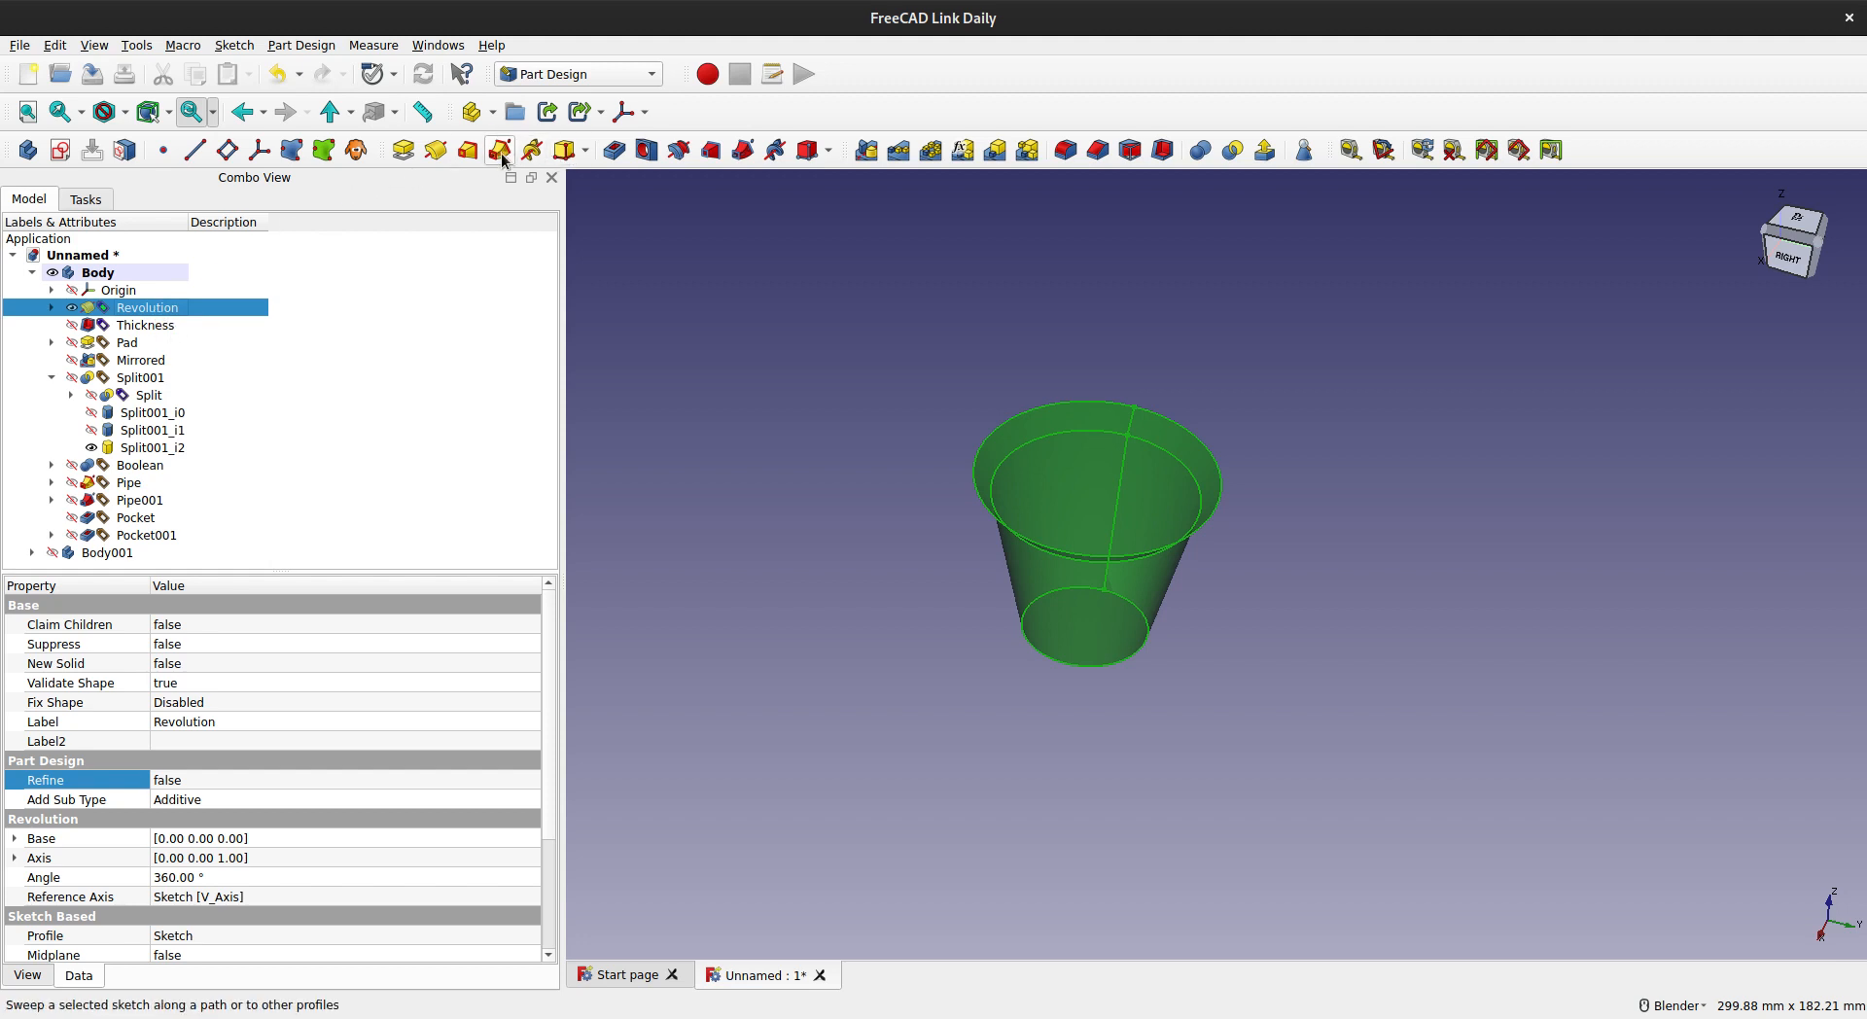
pyautogui.click(585, 151)
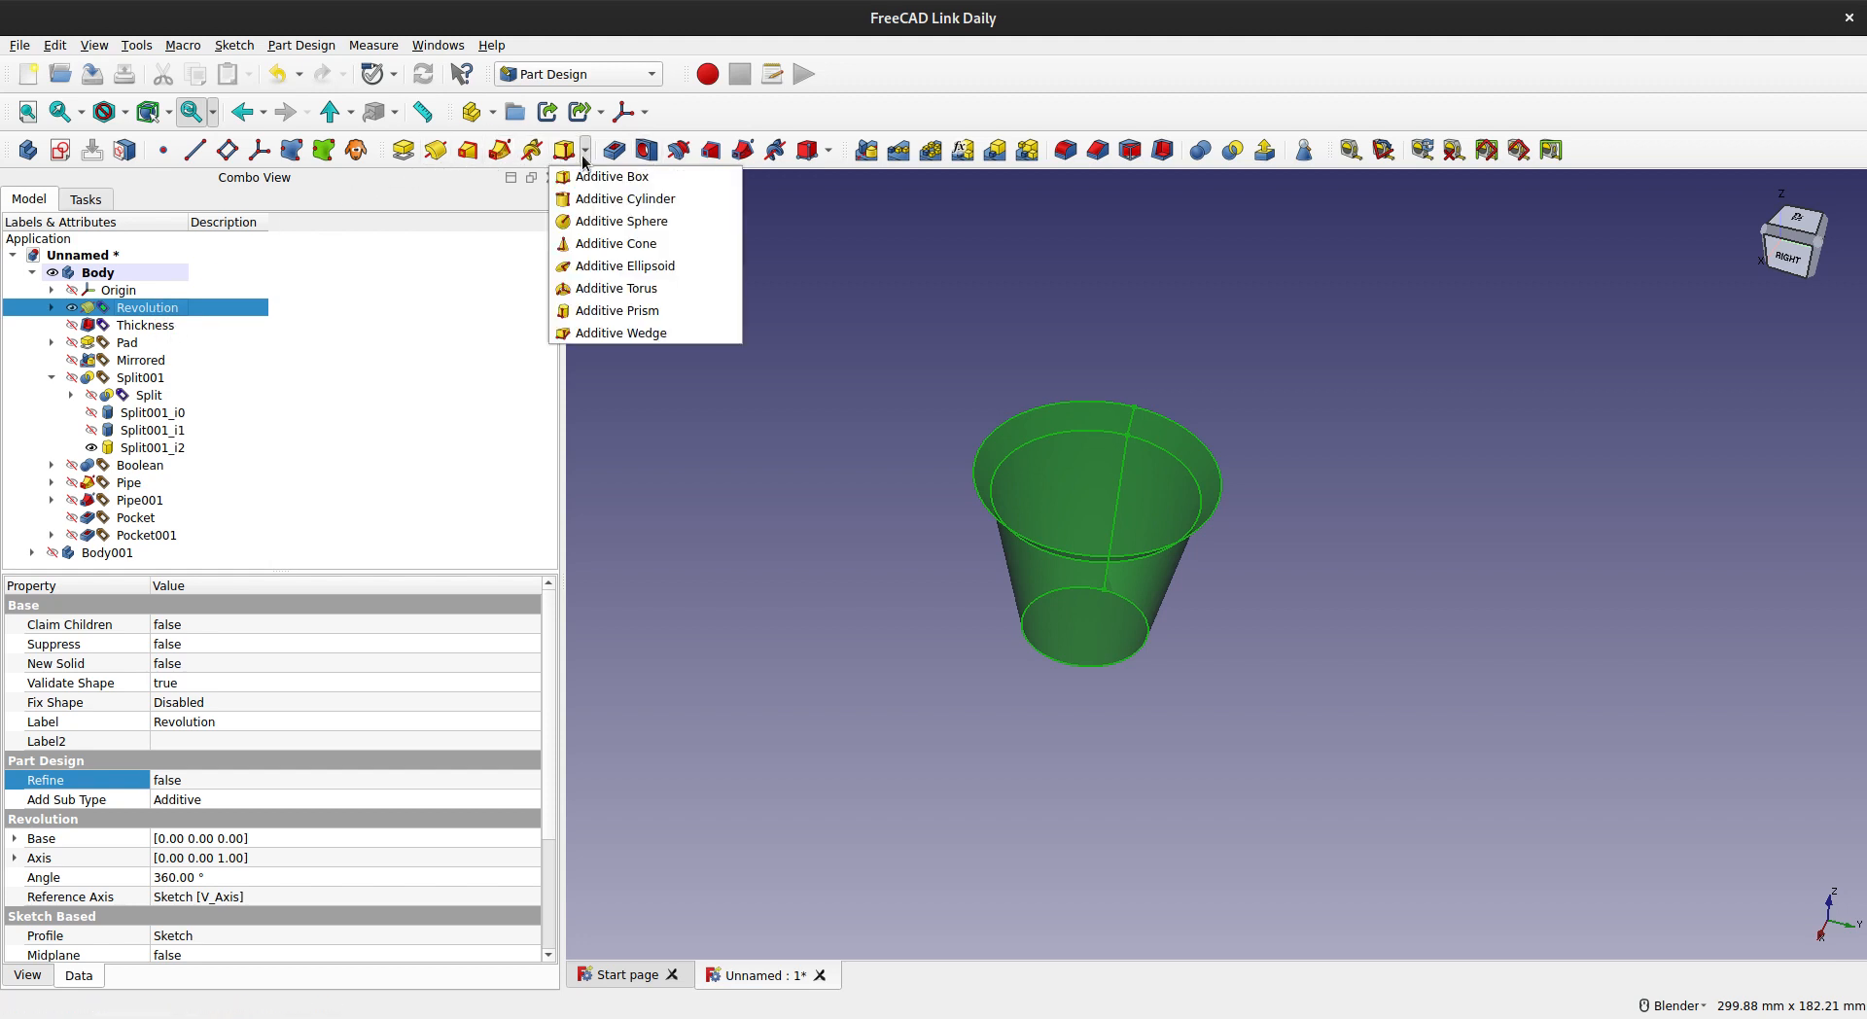
pyautogui.click(619, 224)
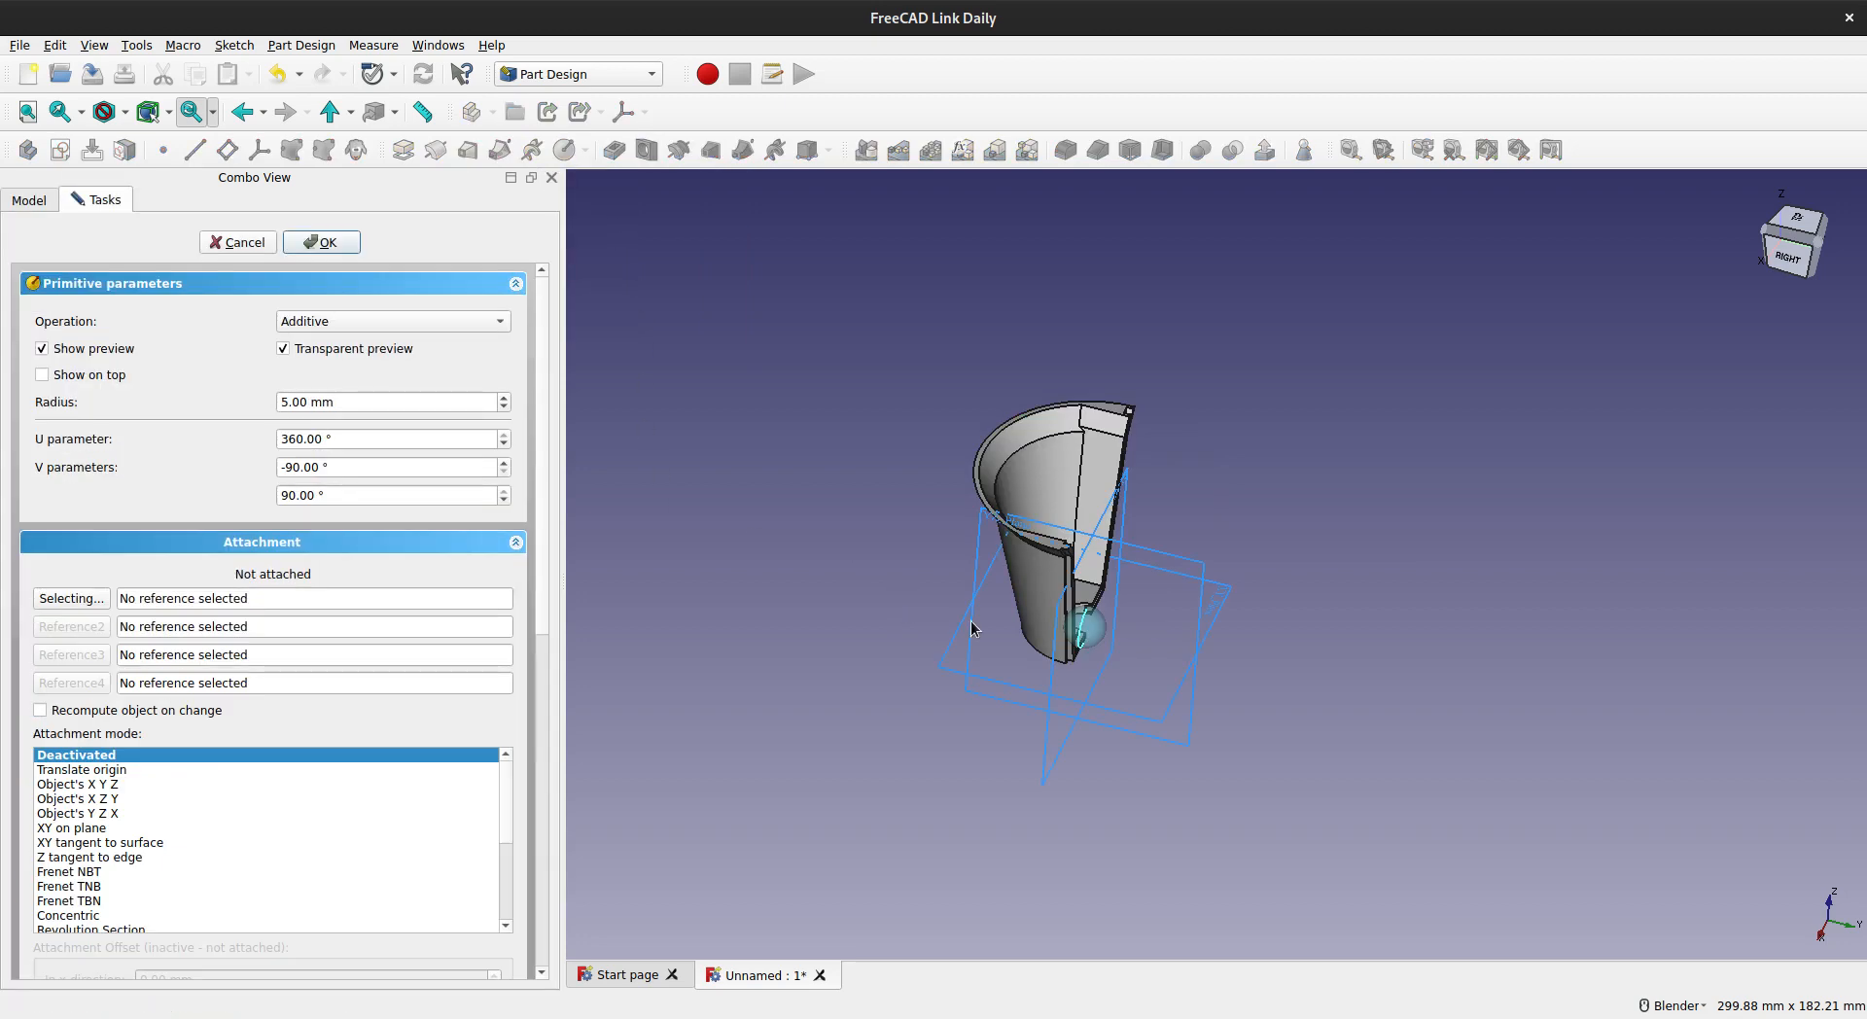
pyautogui.scroll(5, 973, 627)
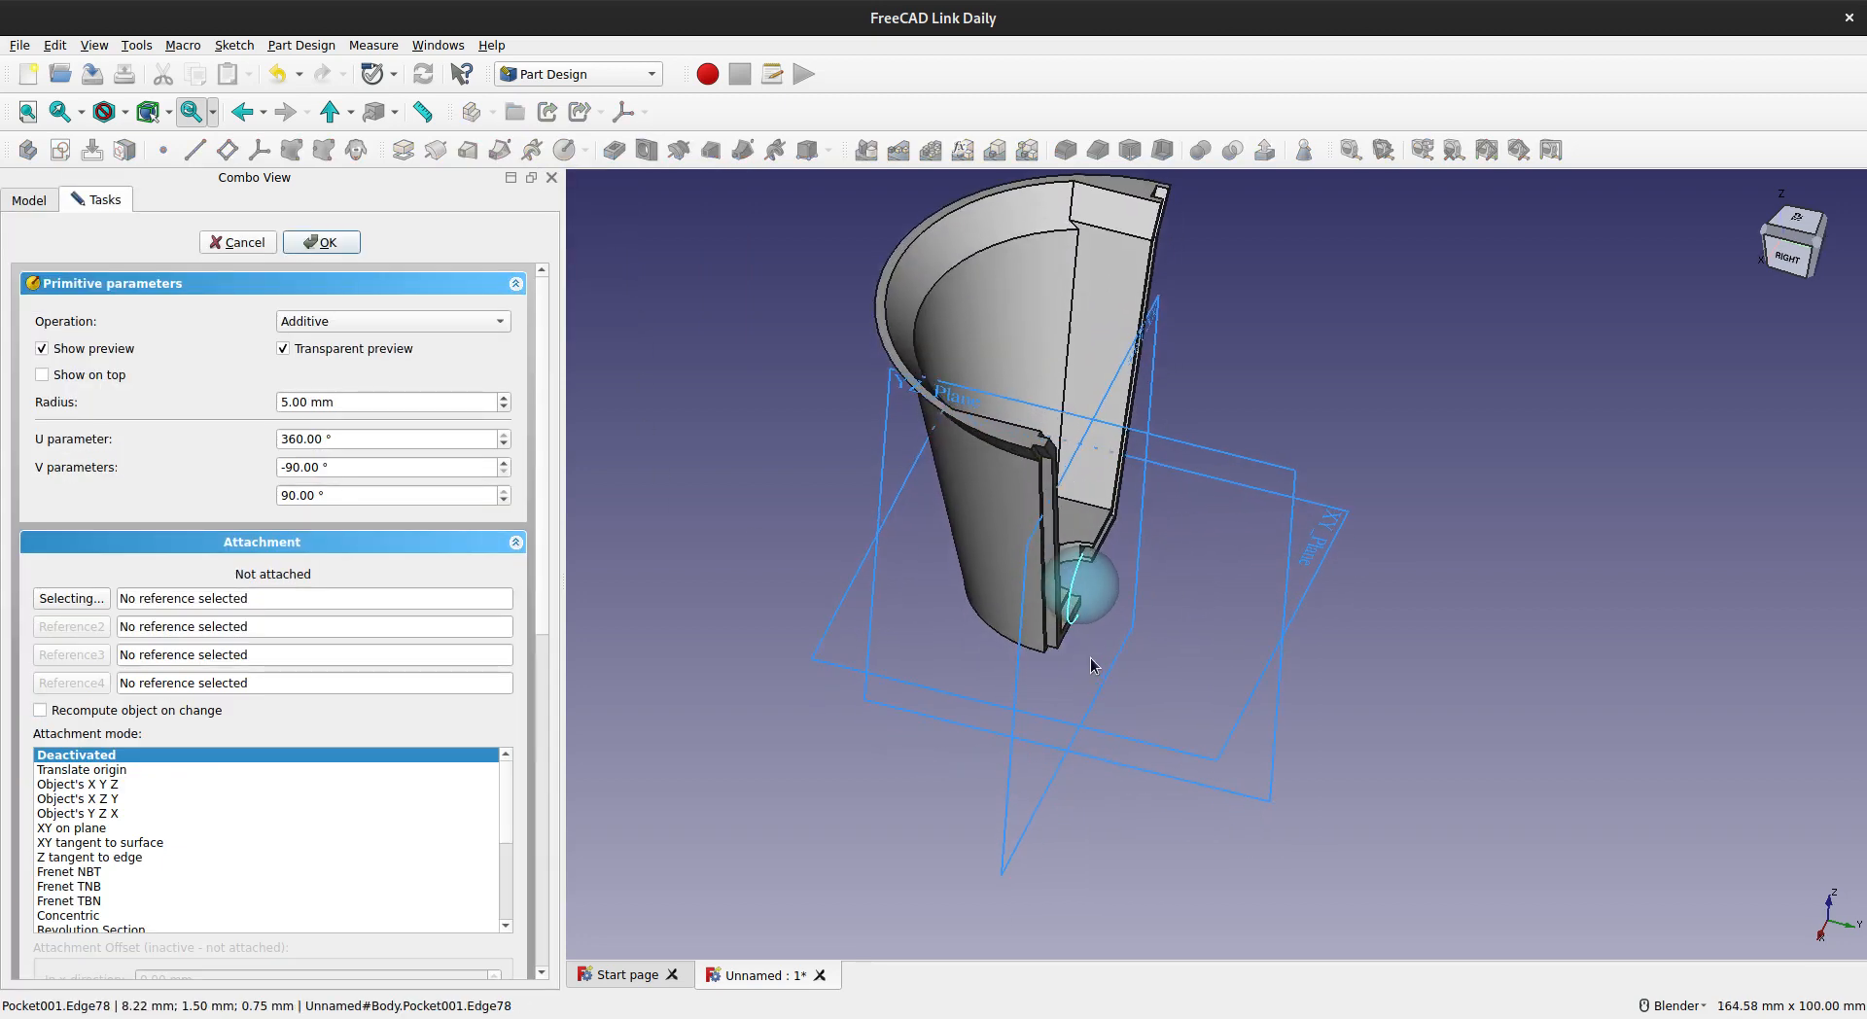
pyautogui.moveTo(1091, 665); pyautogui.dragTo(1012, 593, button='middle')
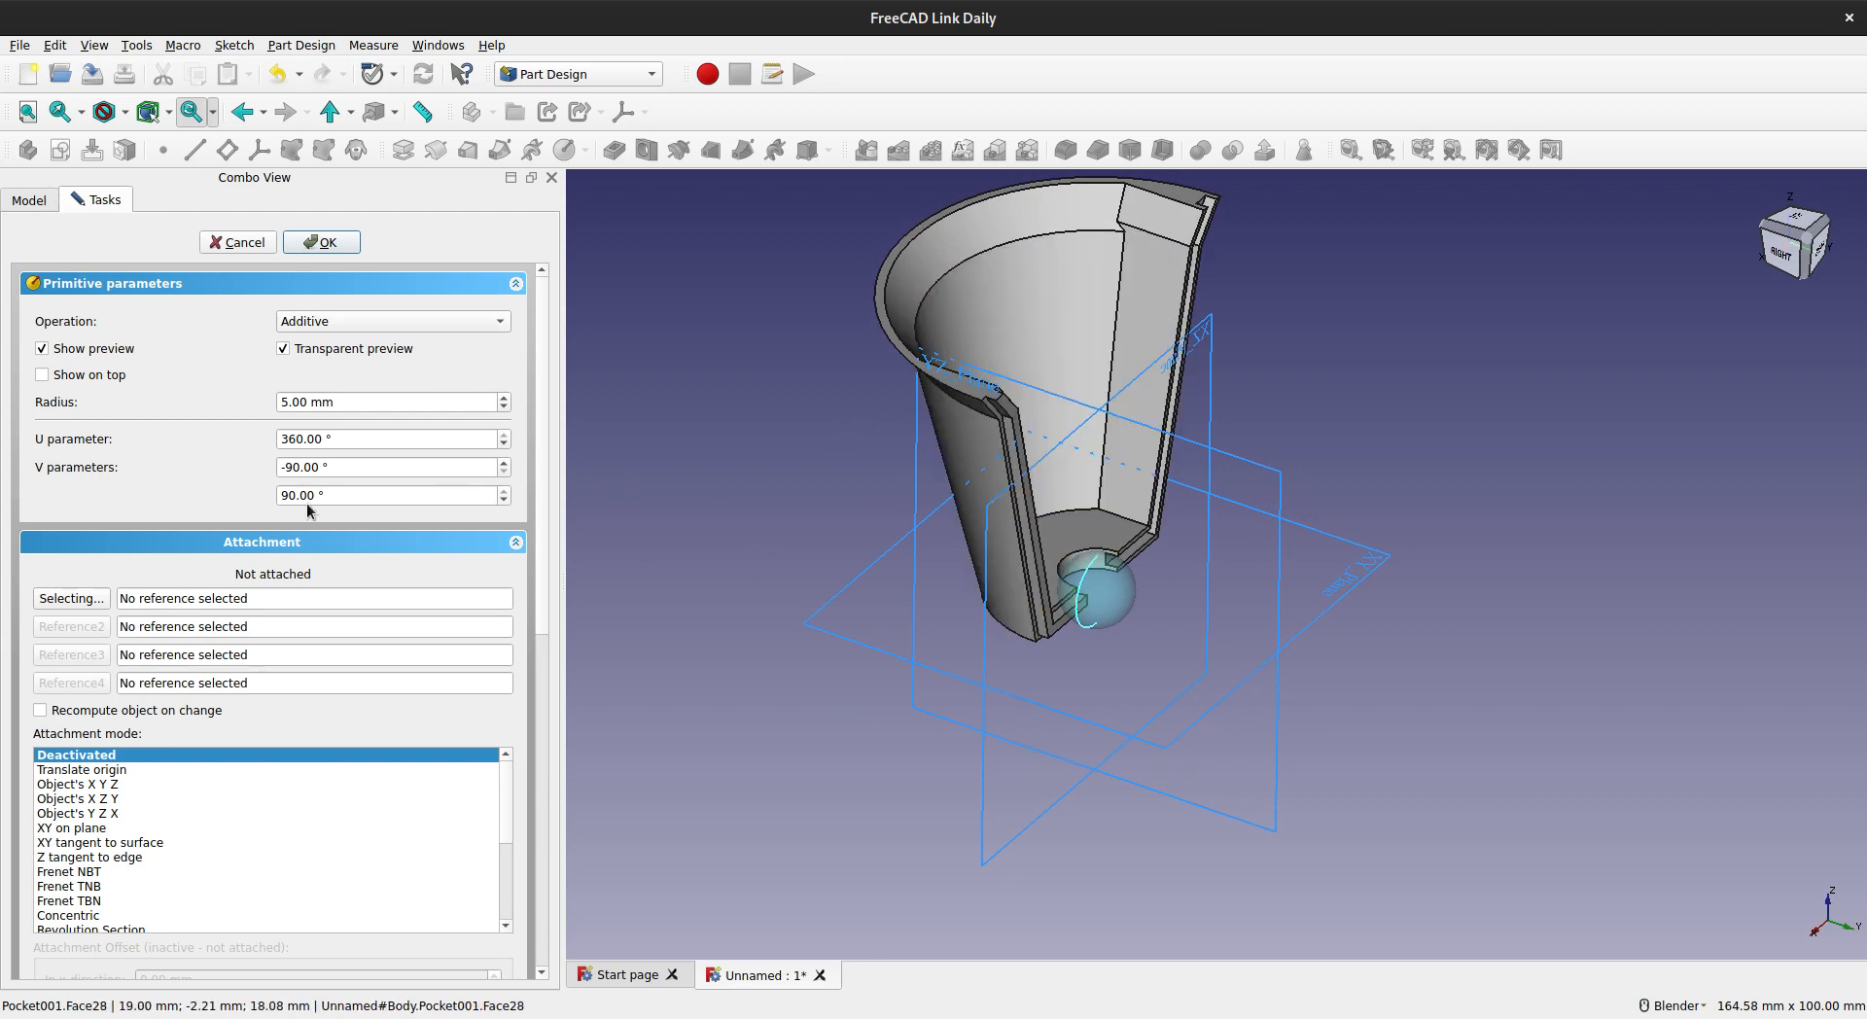
pyautogui.scroll(-1, 901, 678)
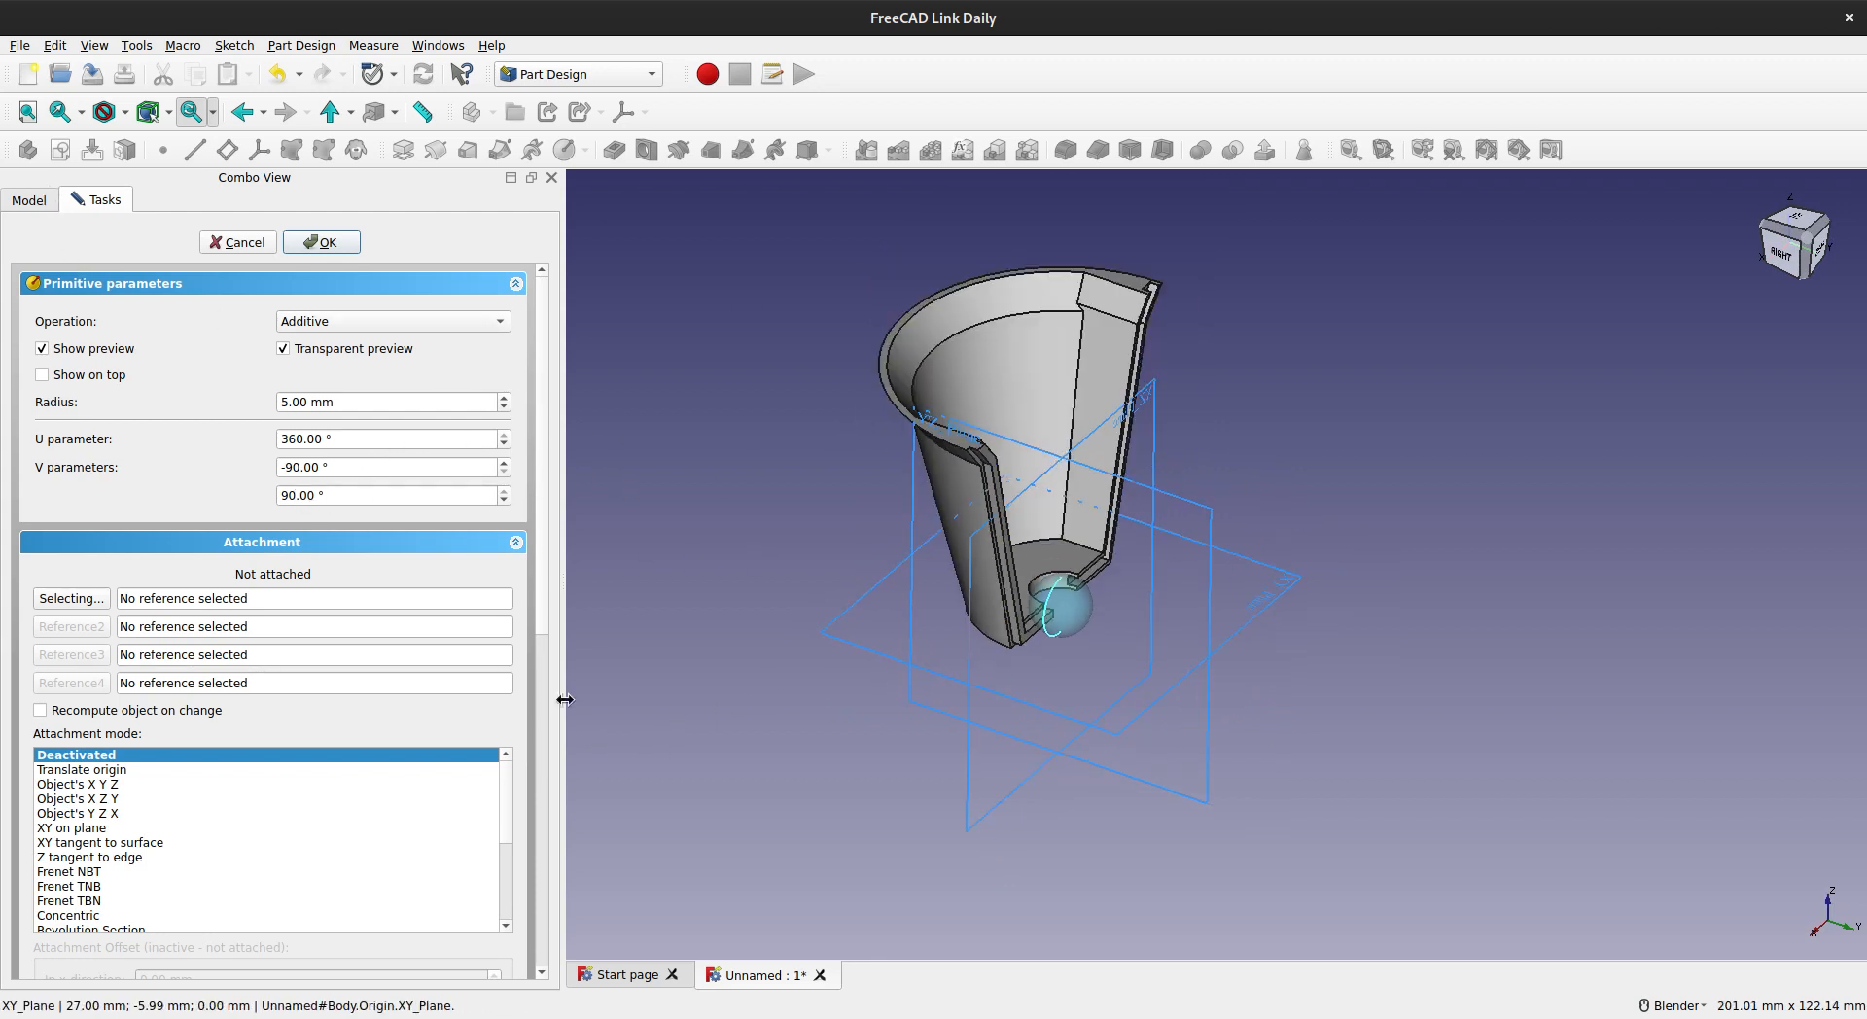
pyautogui.moveTo(543, 620); pyautogui.dragTo(542, 583)
pyautogui.click(1287, 588)
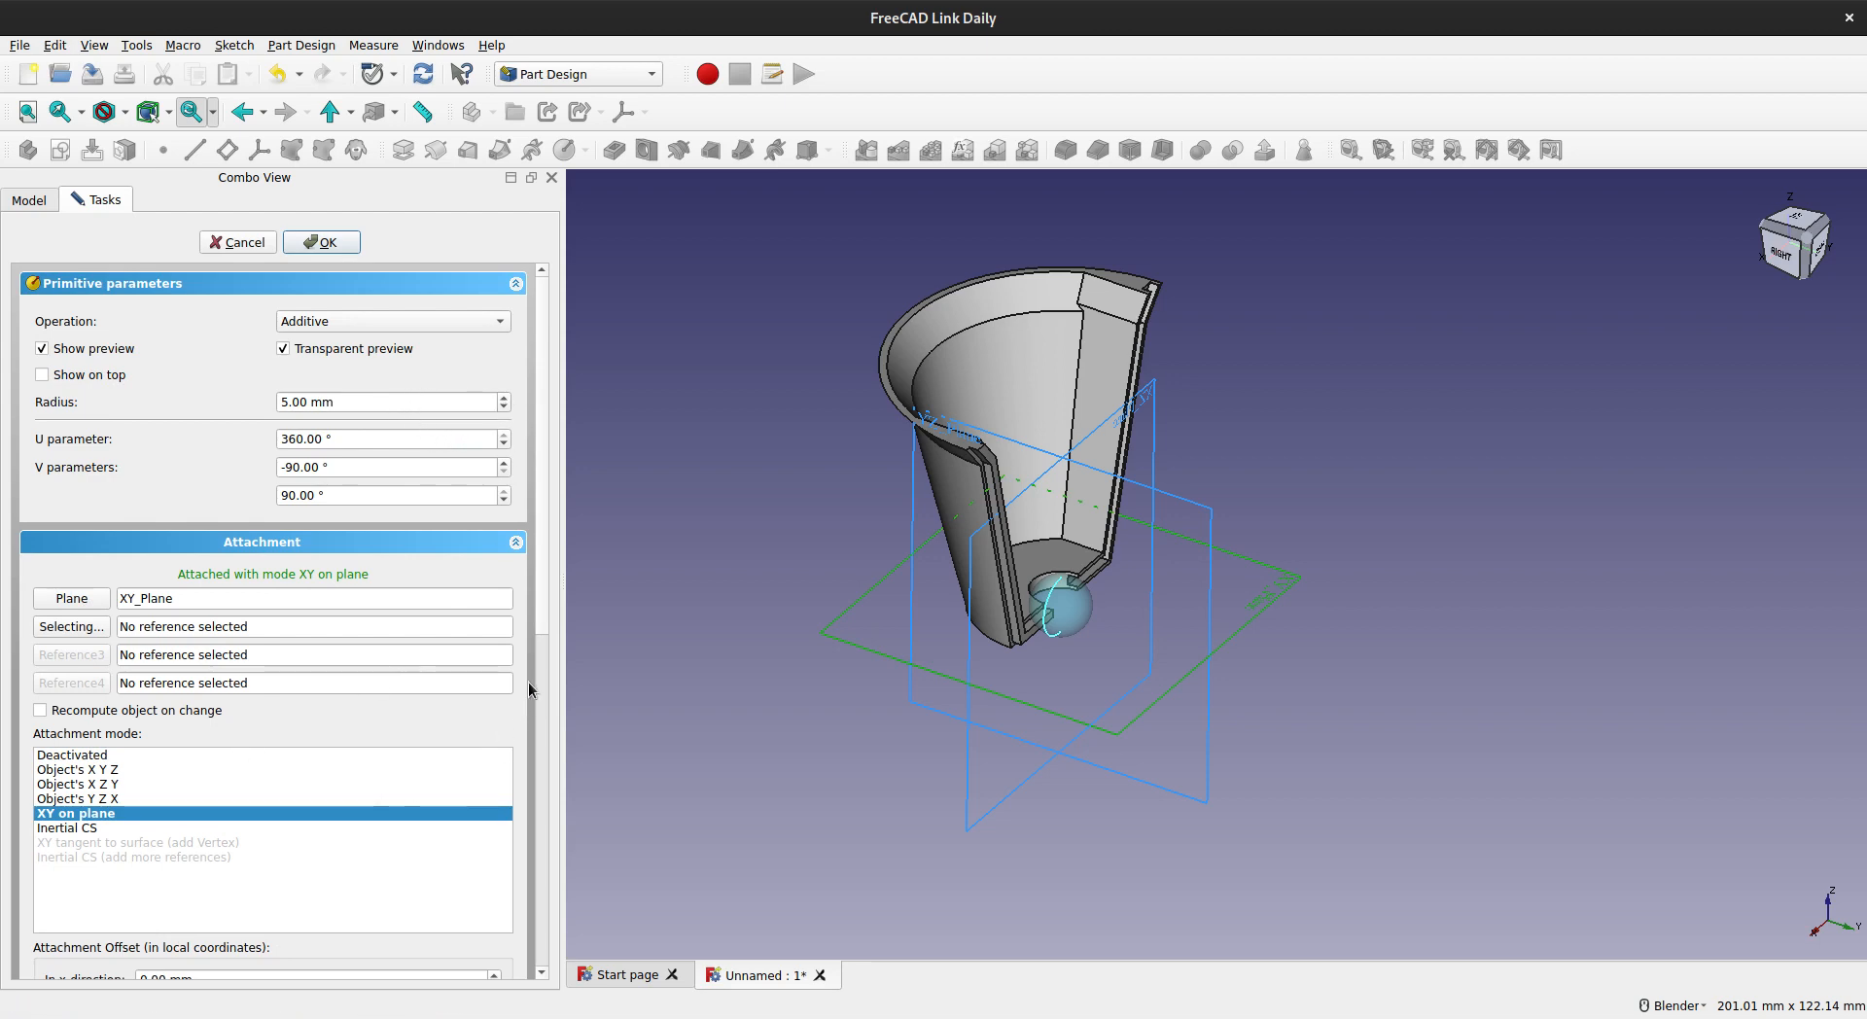
# - Shift the additive sphere to an attachment offset of -20 mm in the y-direction
pyautogui.scroll(-8, 529, 689)
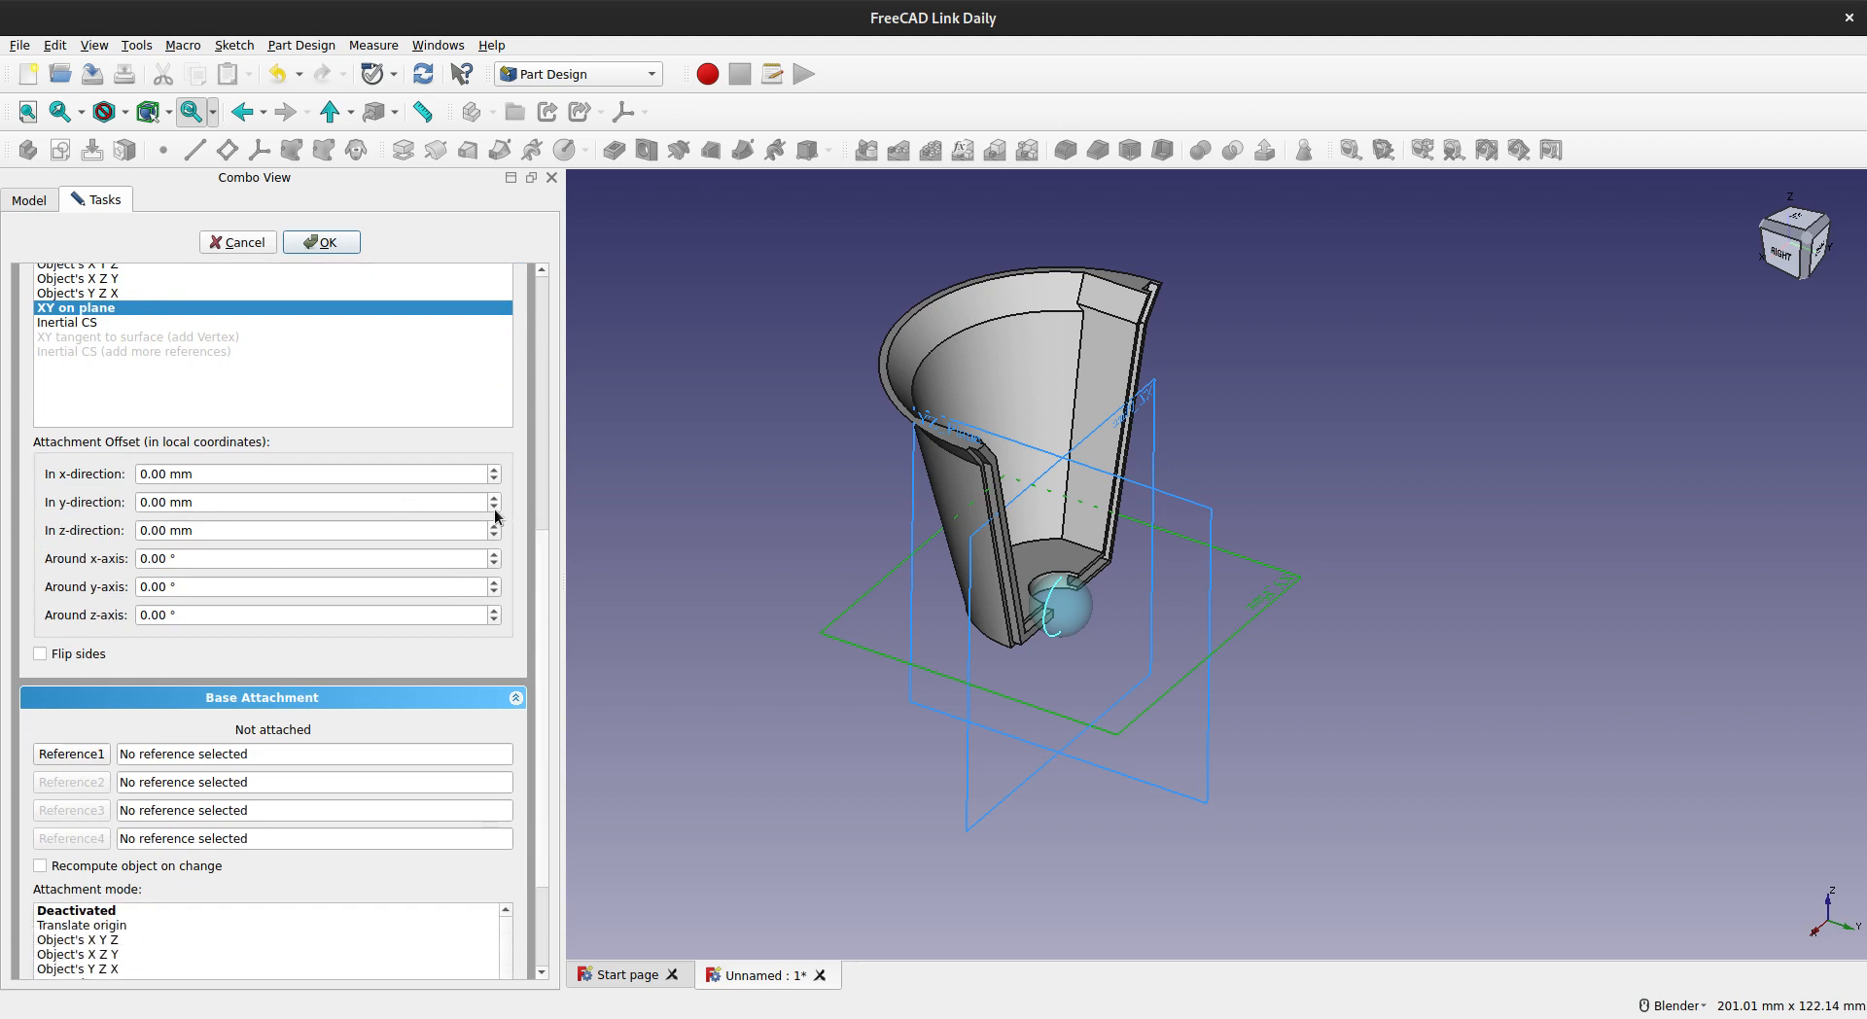
pyautogui.scroll(-3, 494, 512)
pyautogui.scroll(-11, 494, 512)
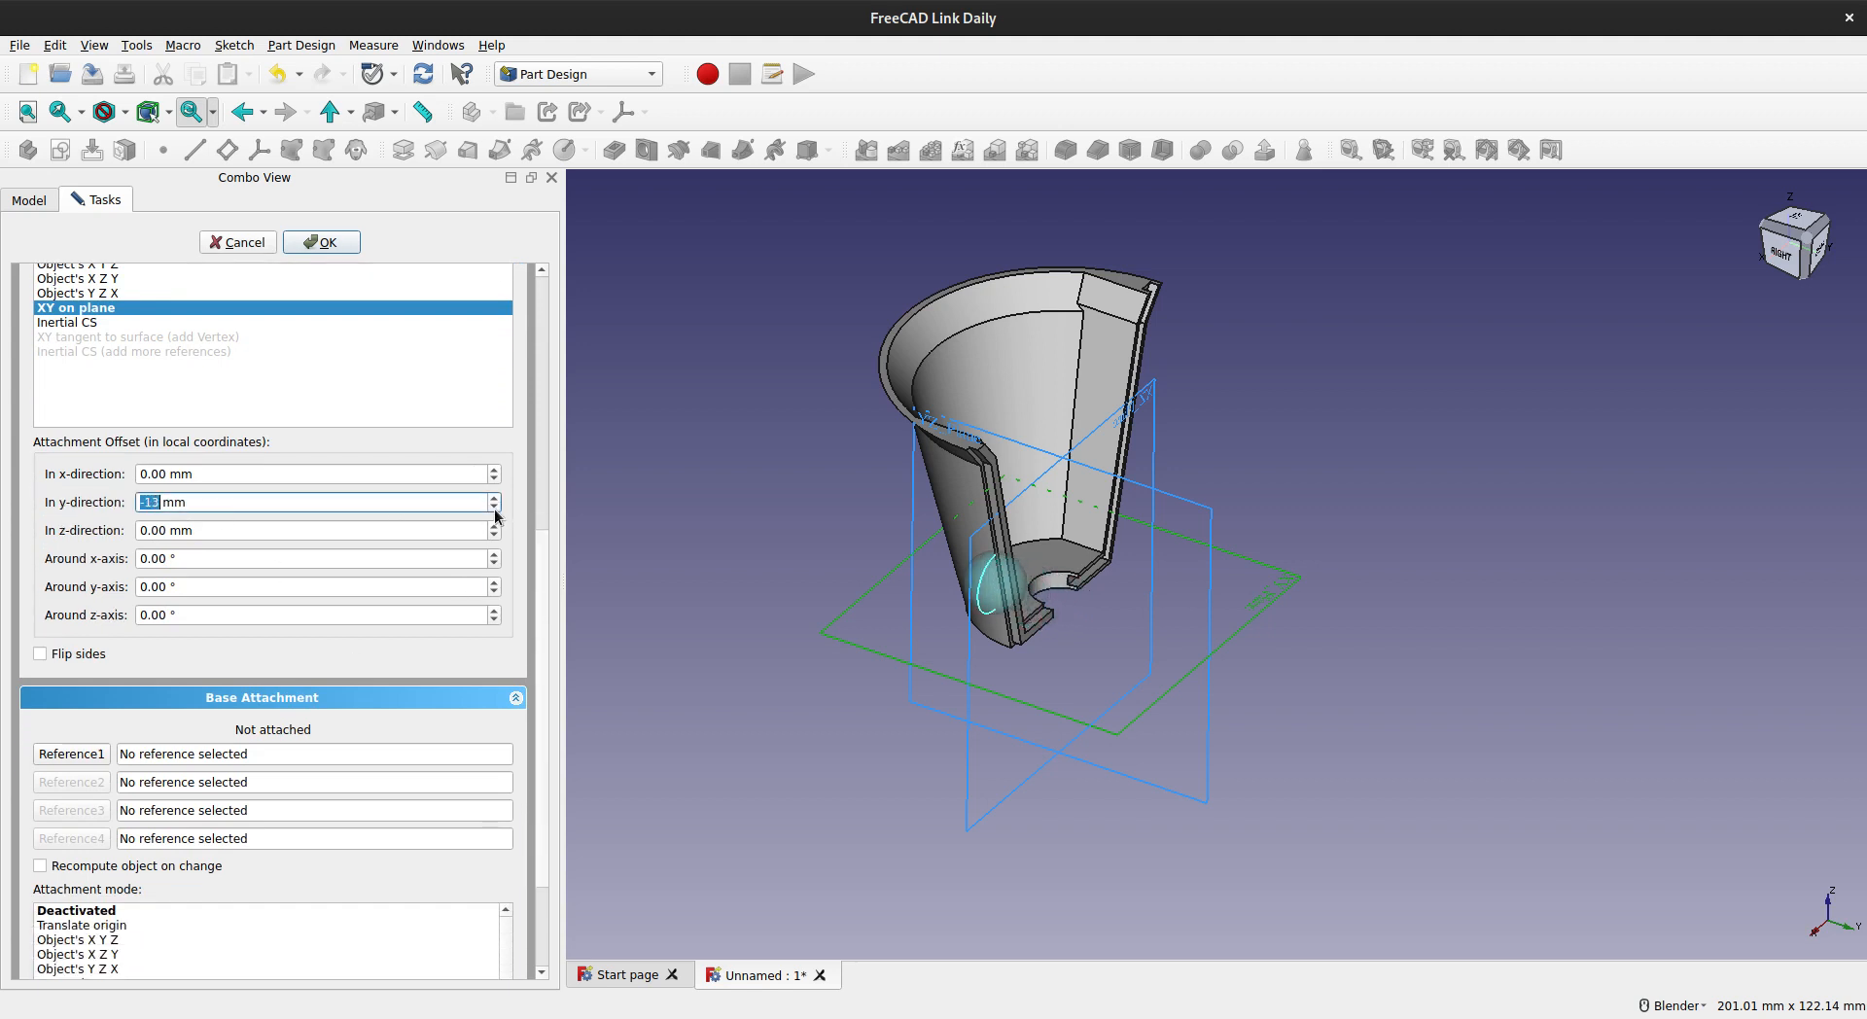
pyautogui.click(1781, 255)
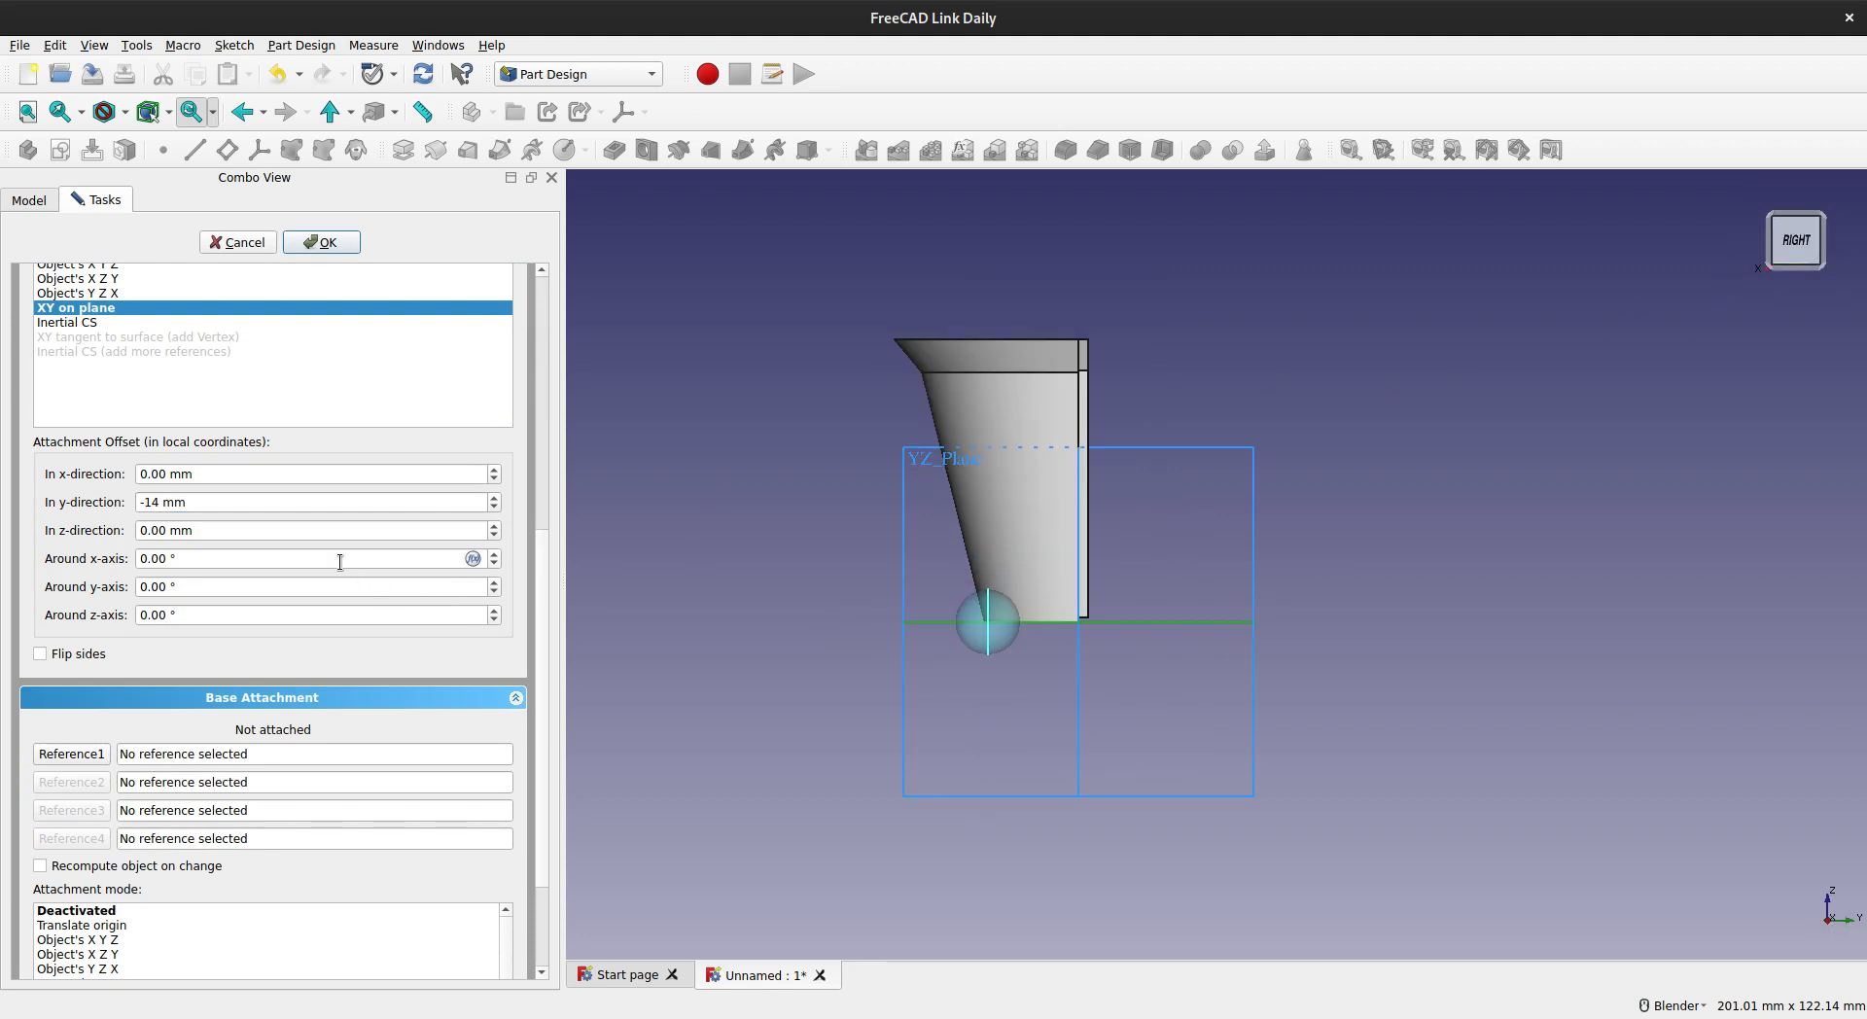
pyautogui.scroll(3, 495, 512)
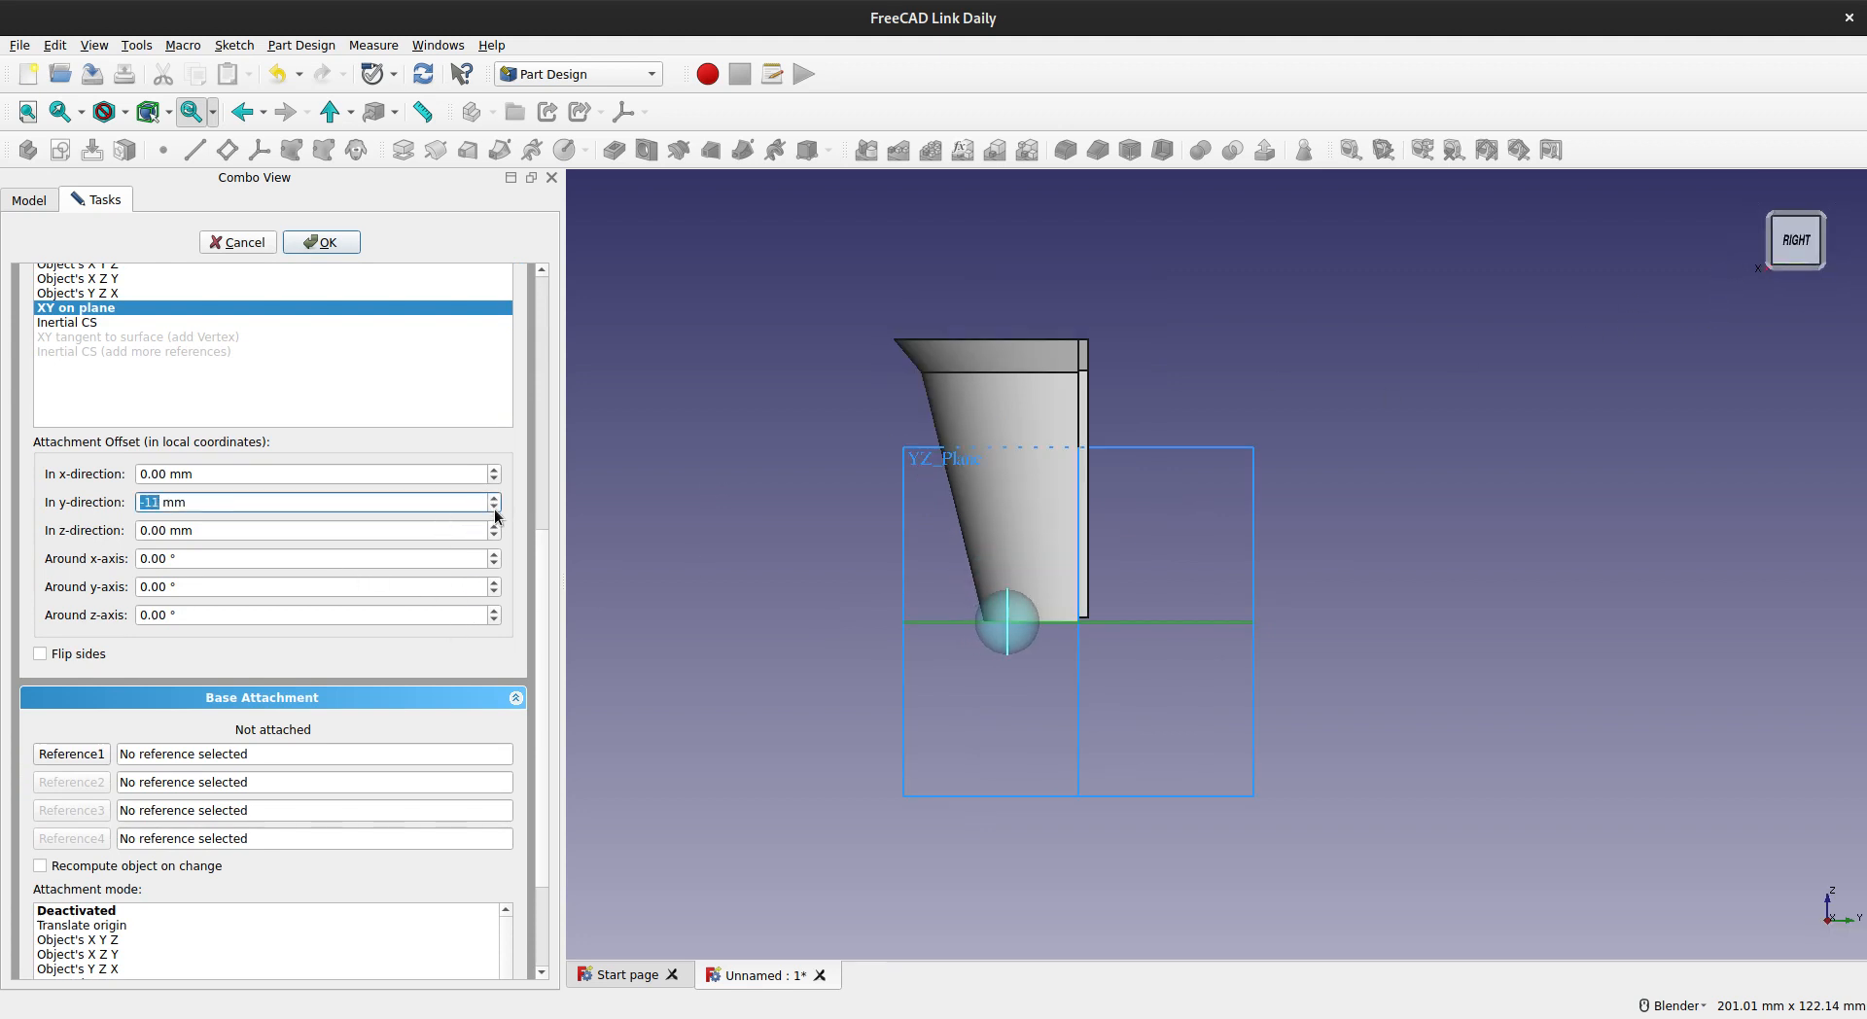
pyautogui.scroll(-8, 494, 512)
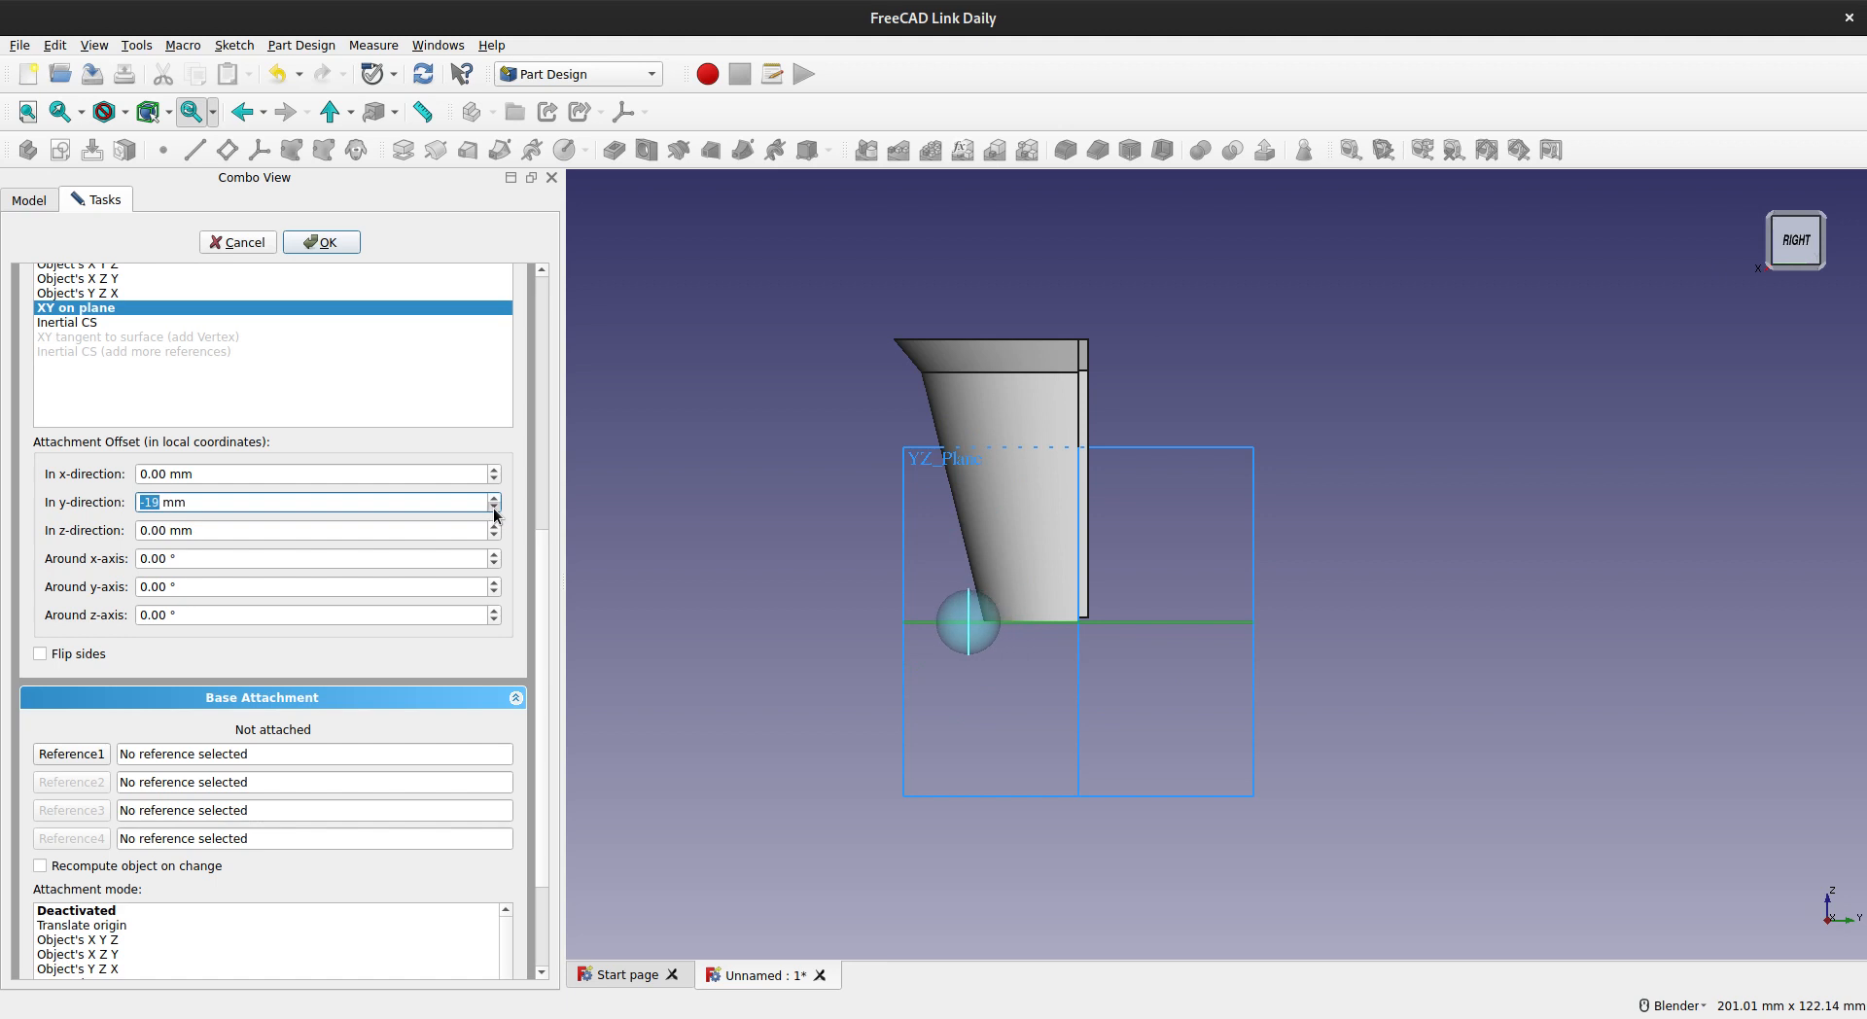
pyautogui.scroll(2, 495, 530)
# - Set the sphere's z-direction offset to 31 mm, adjust its y-direction offset to -19 mm, and accept the primitive
pyautogui.scroll(11, 495, 530)
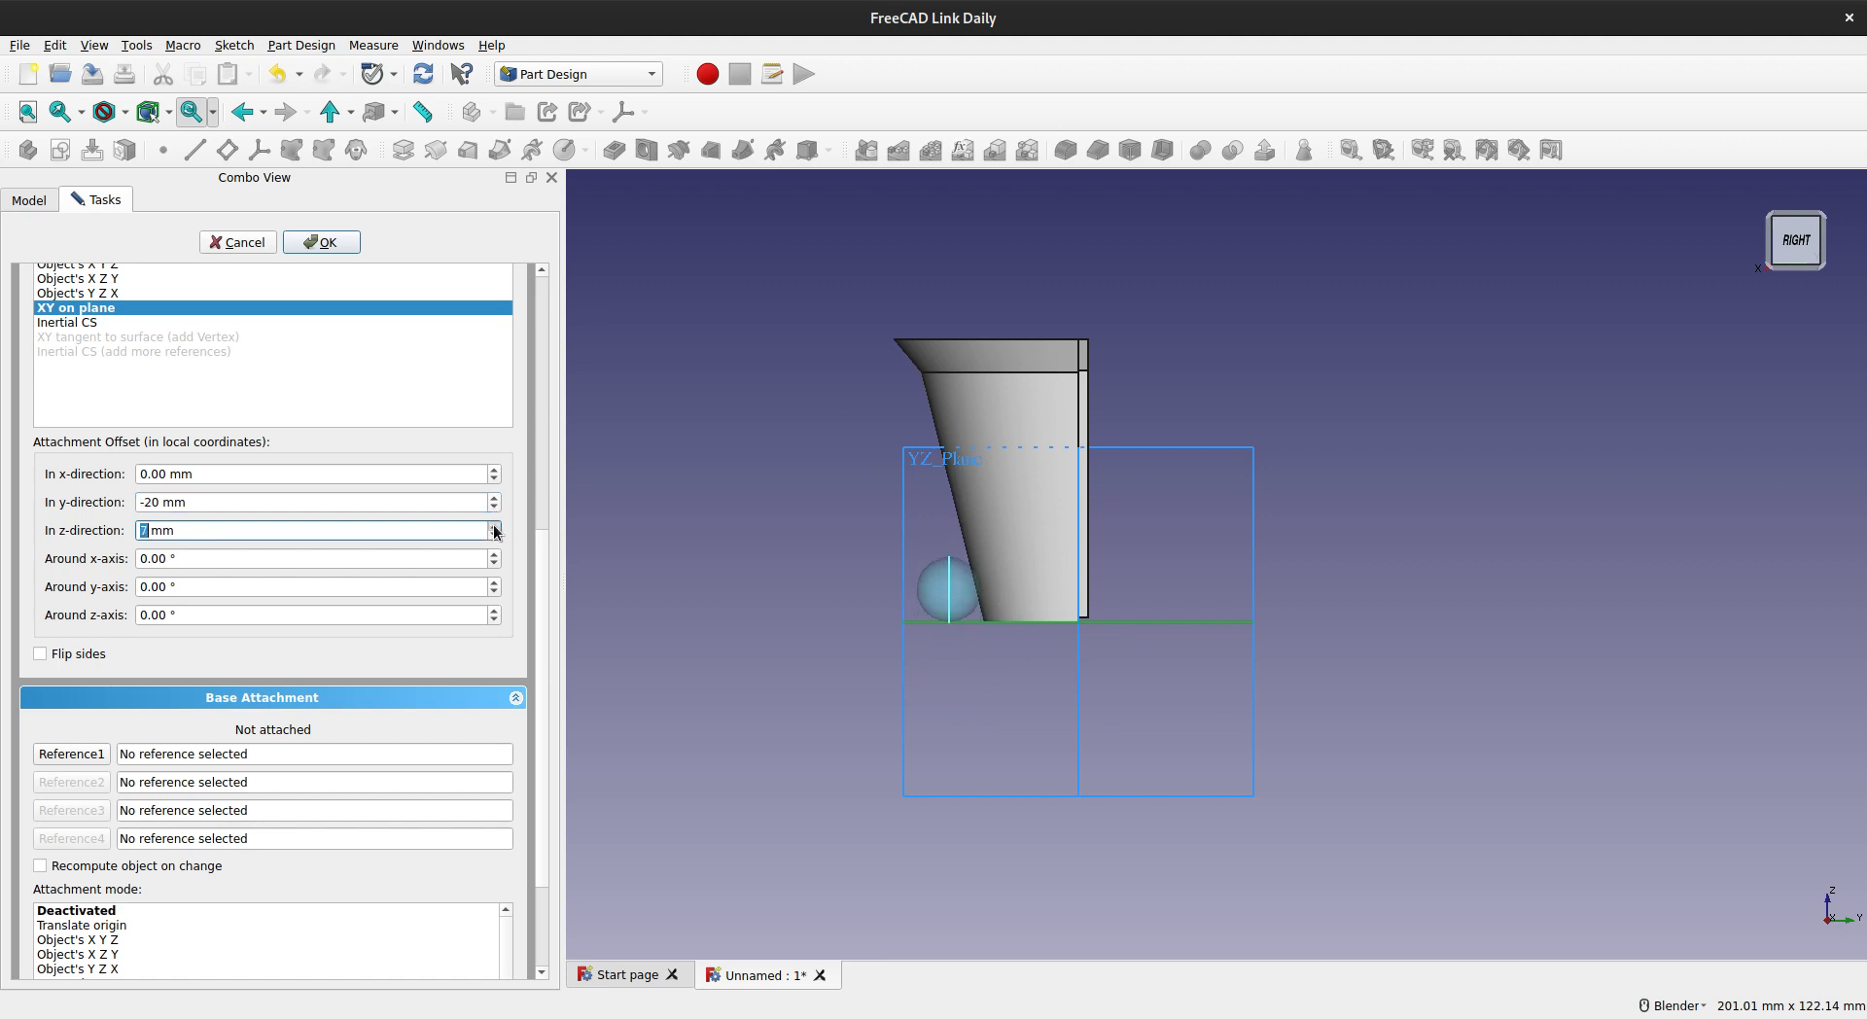
pyautogui.scroll(13, 495, 530)
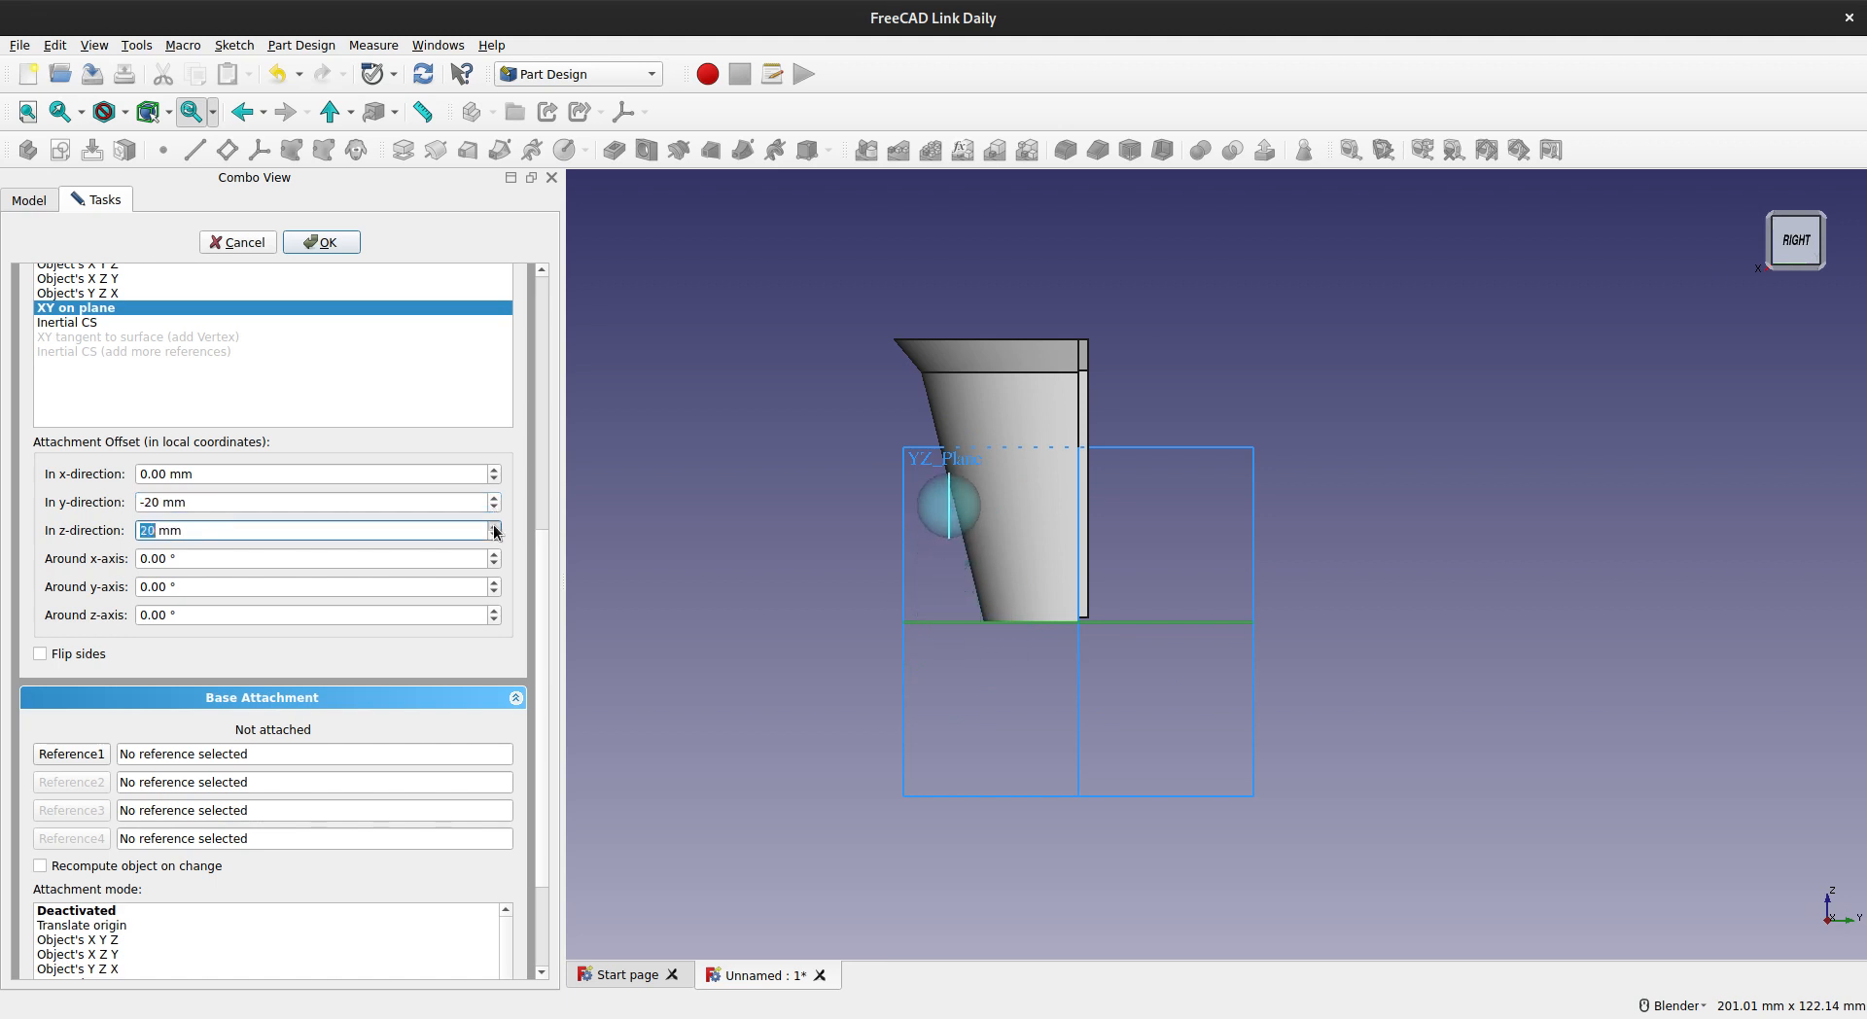
pyautogui.scroll(5, 495, 530)
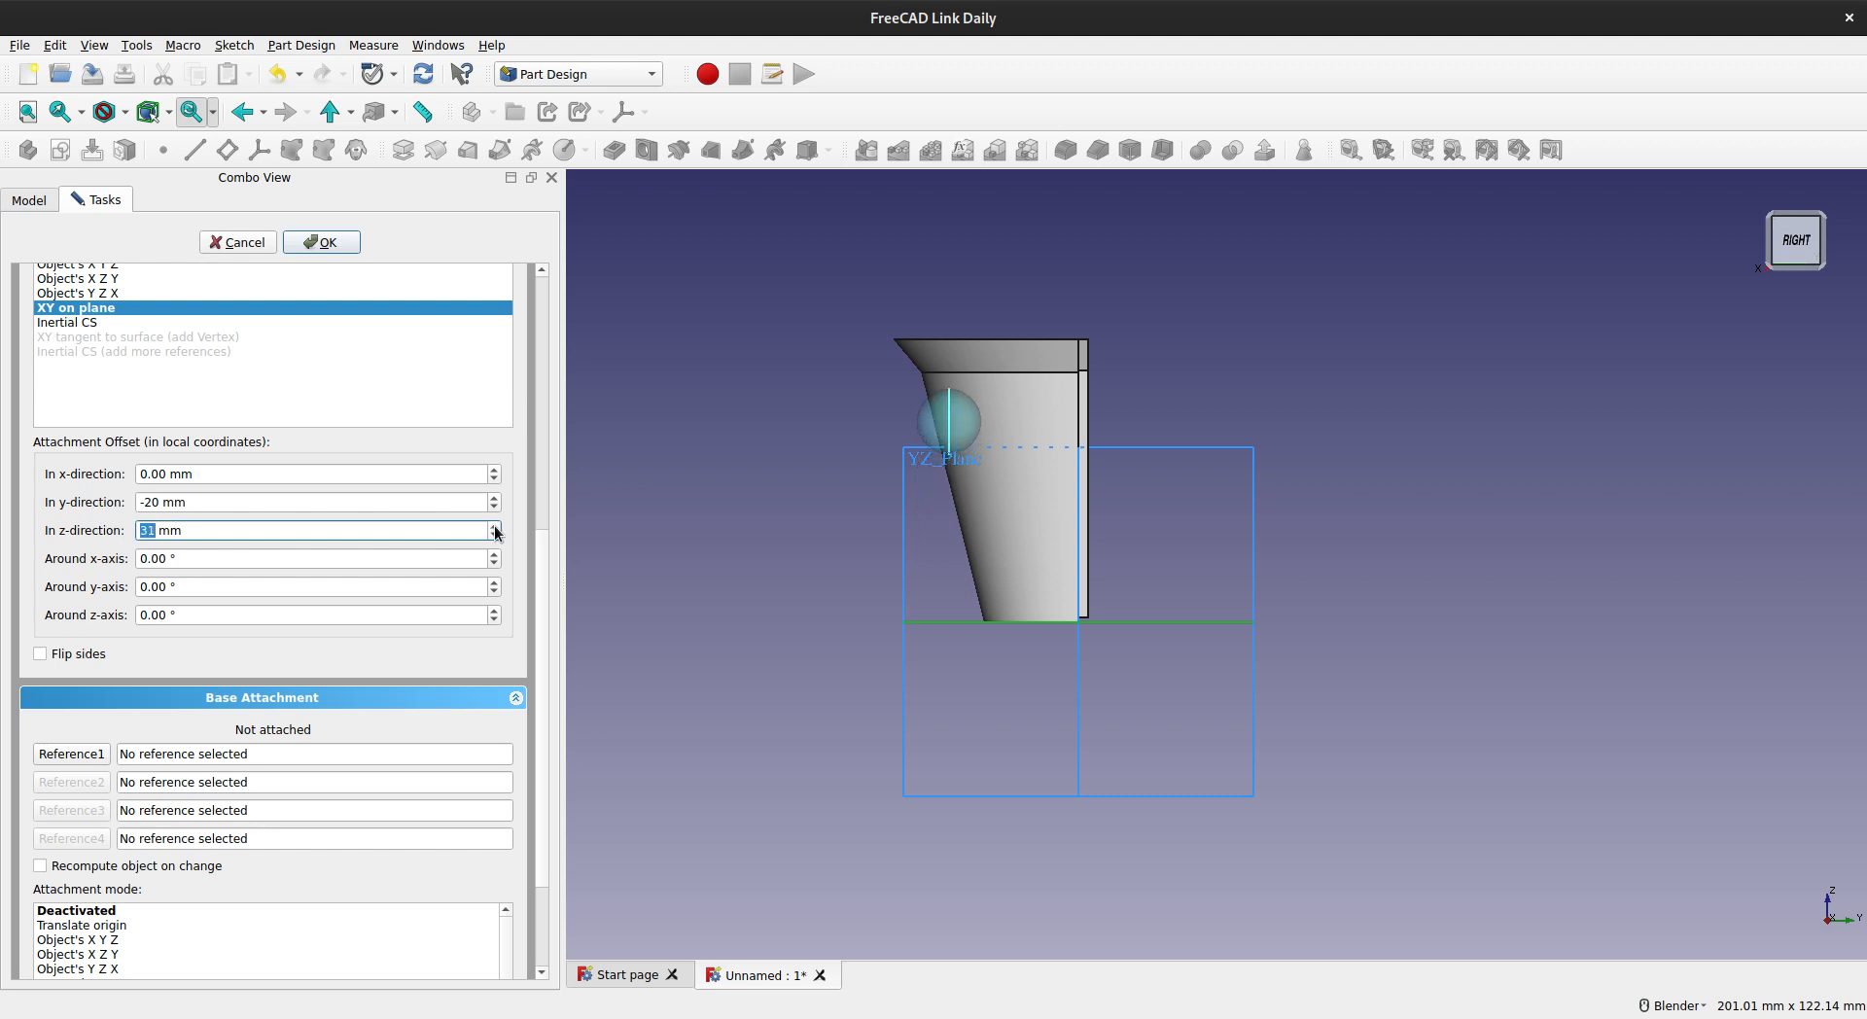
pyautogui.scroll(-1, 494, 506)
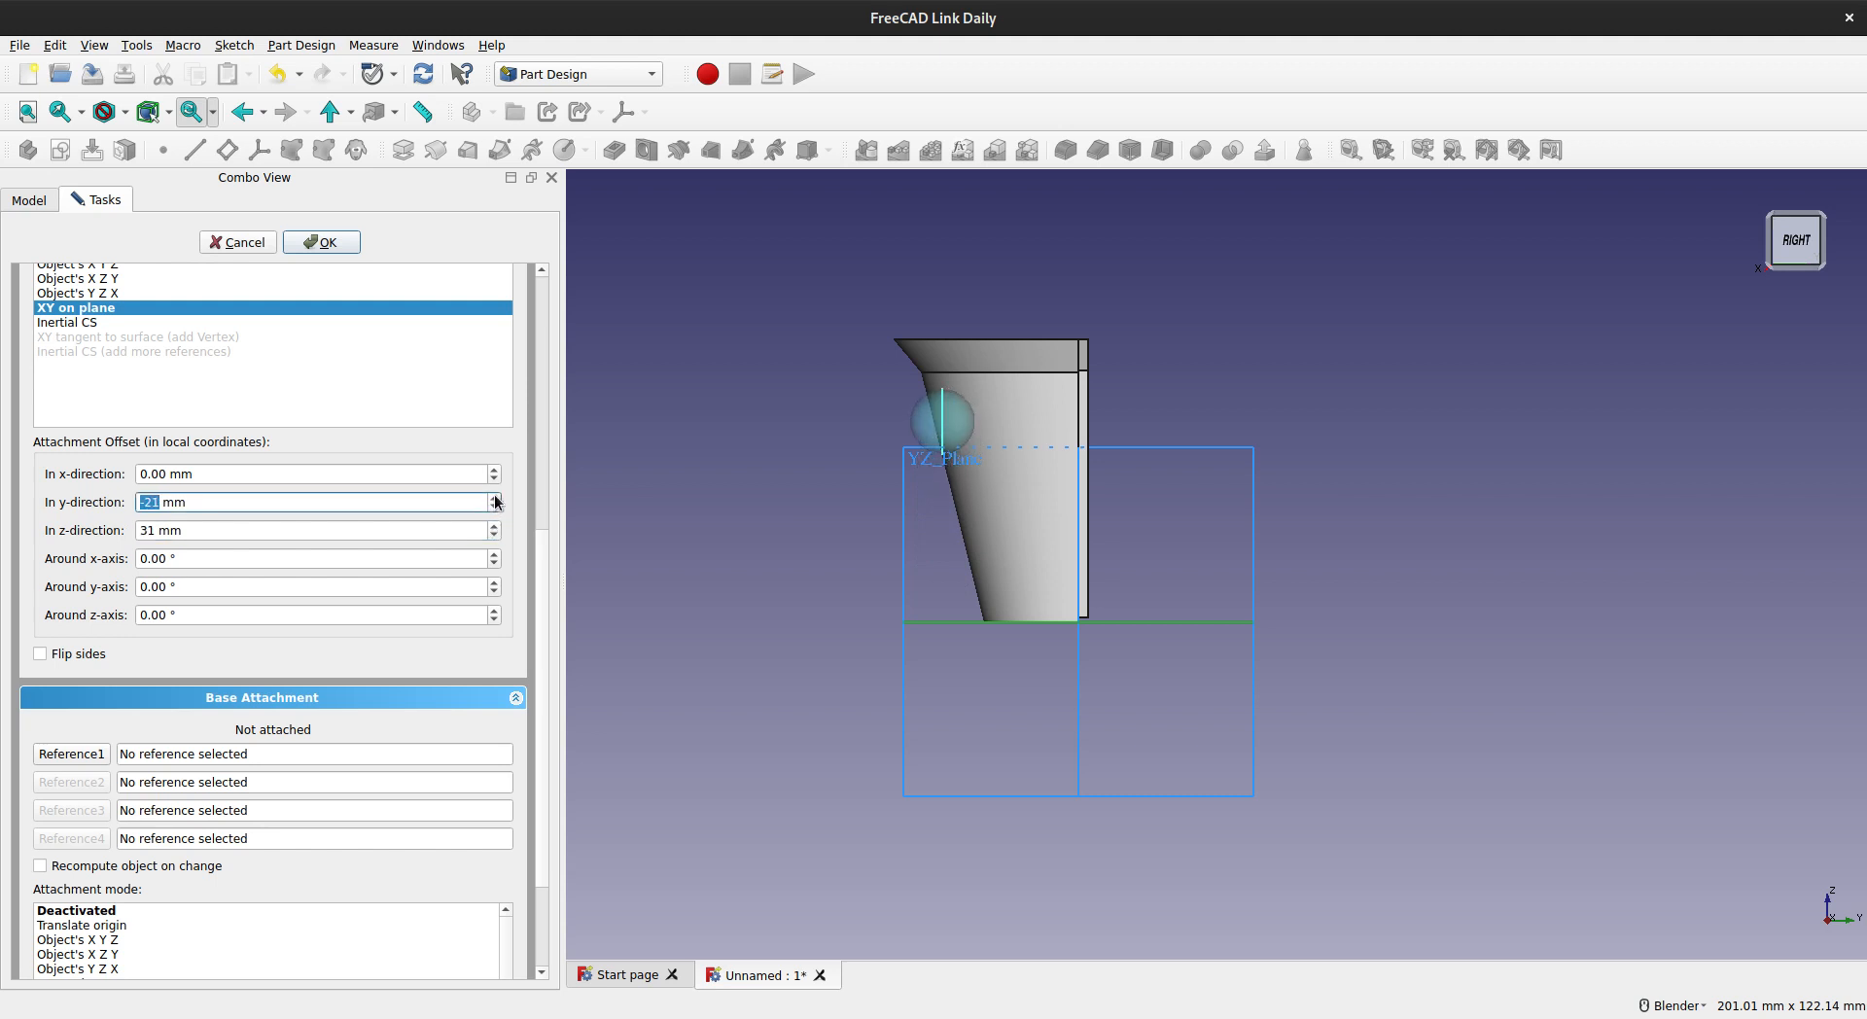
pyautogui.scroll(2, 495, 502)
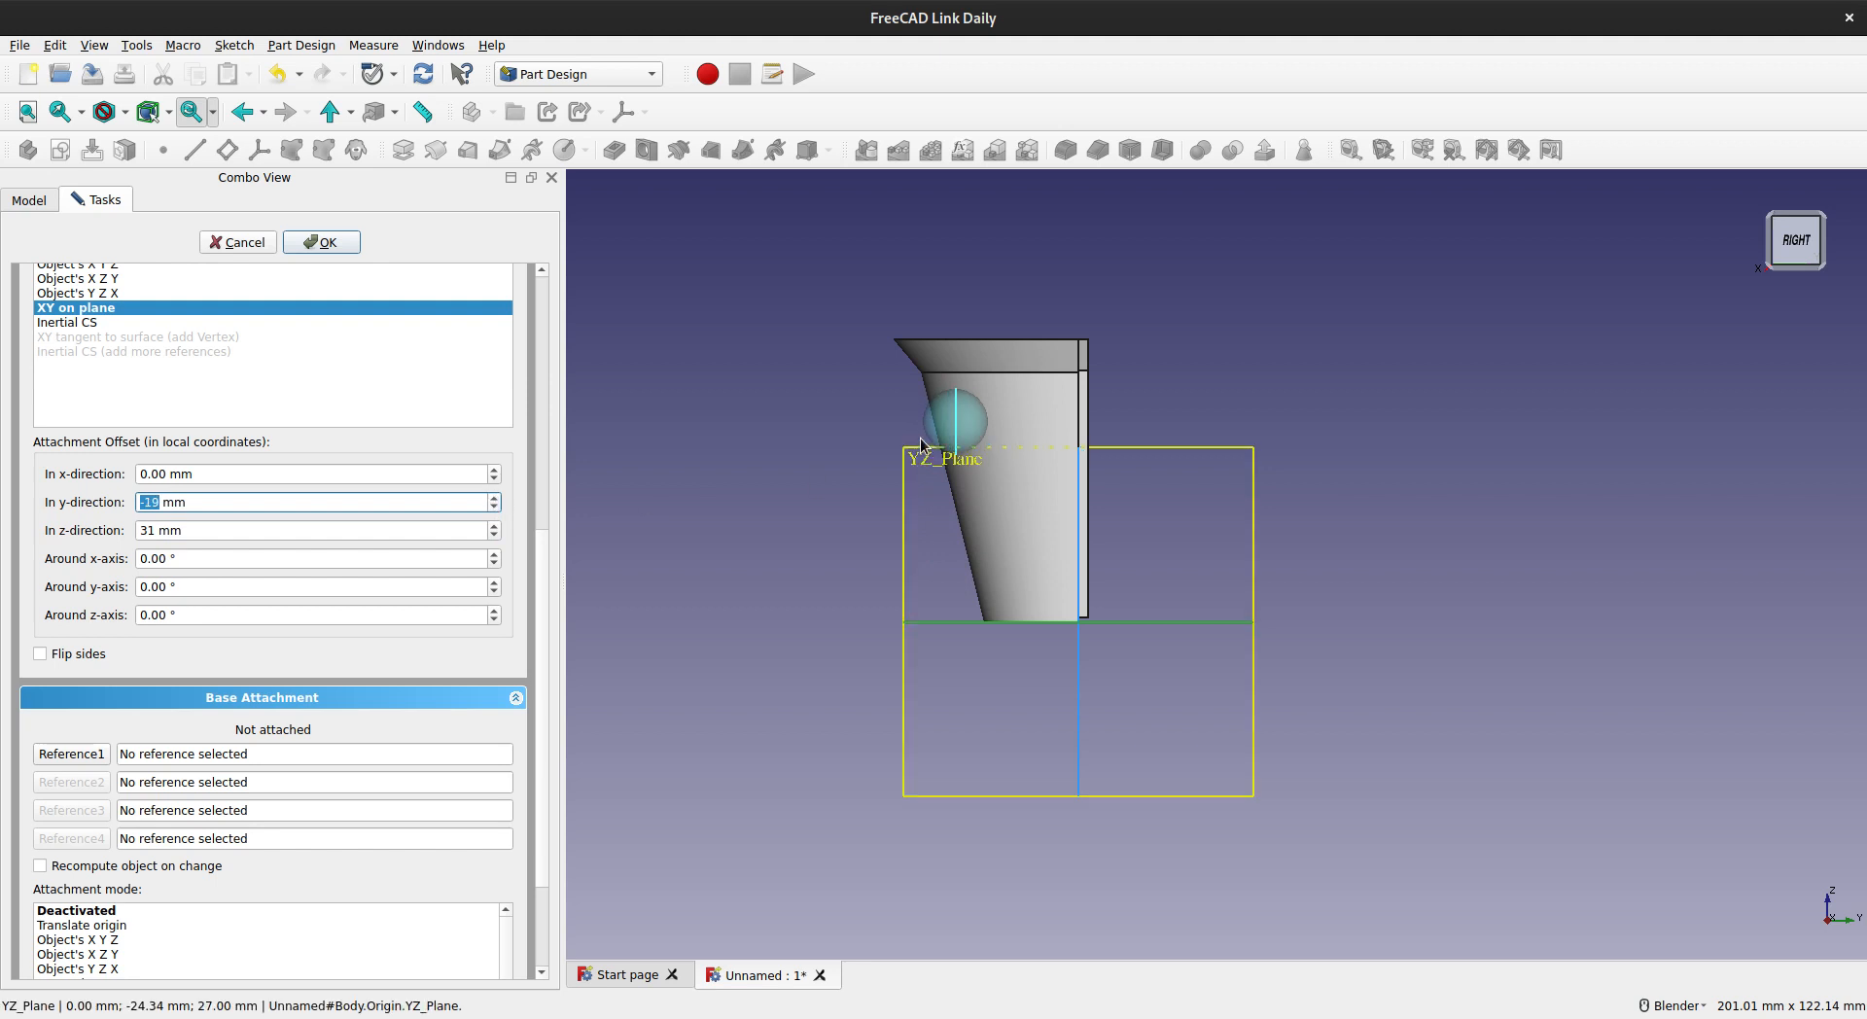
pyautogui.scroll(4, 931, 409)
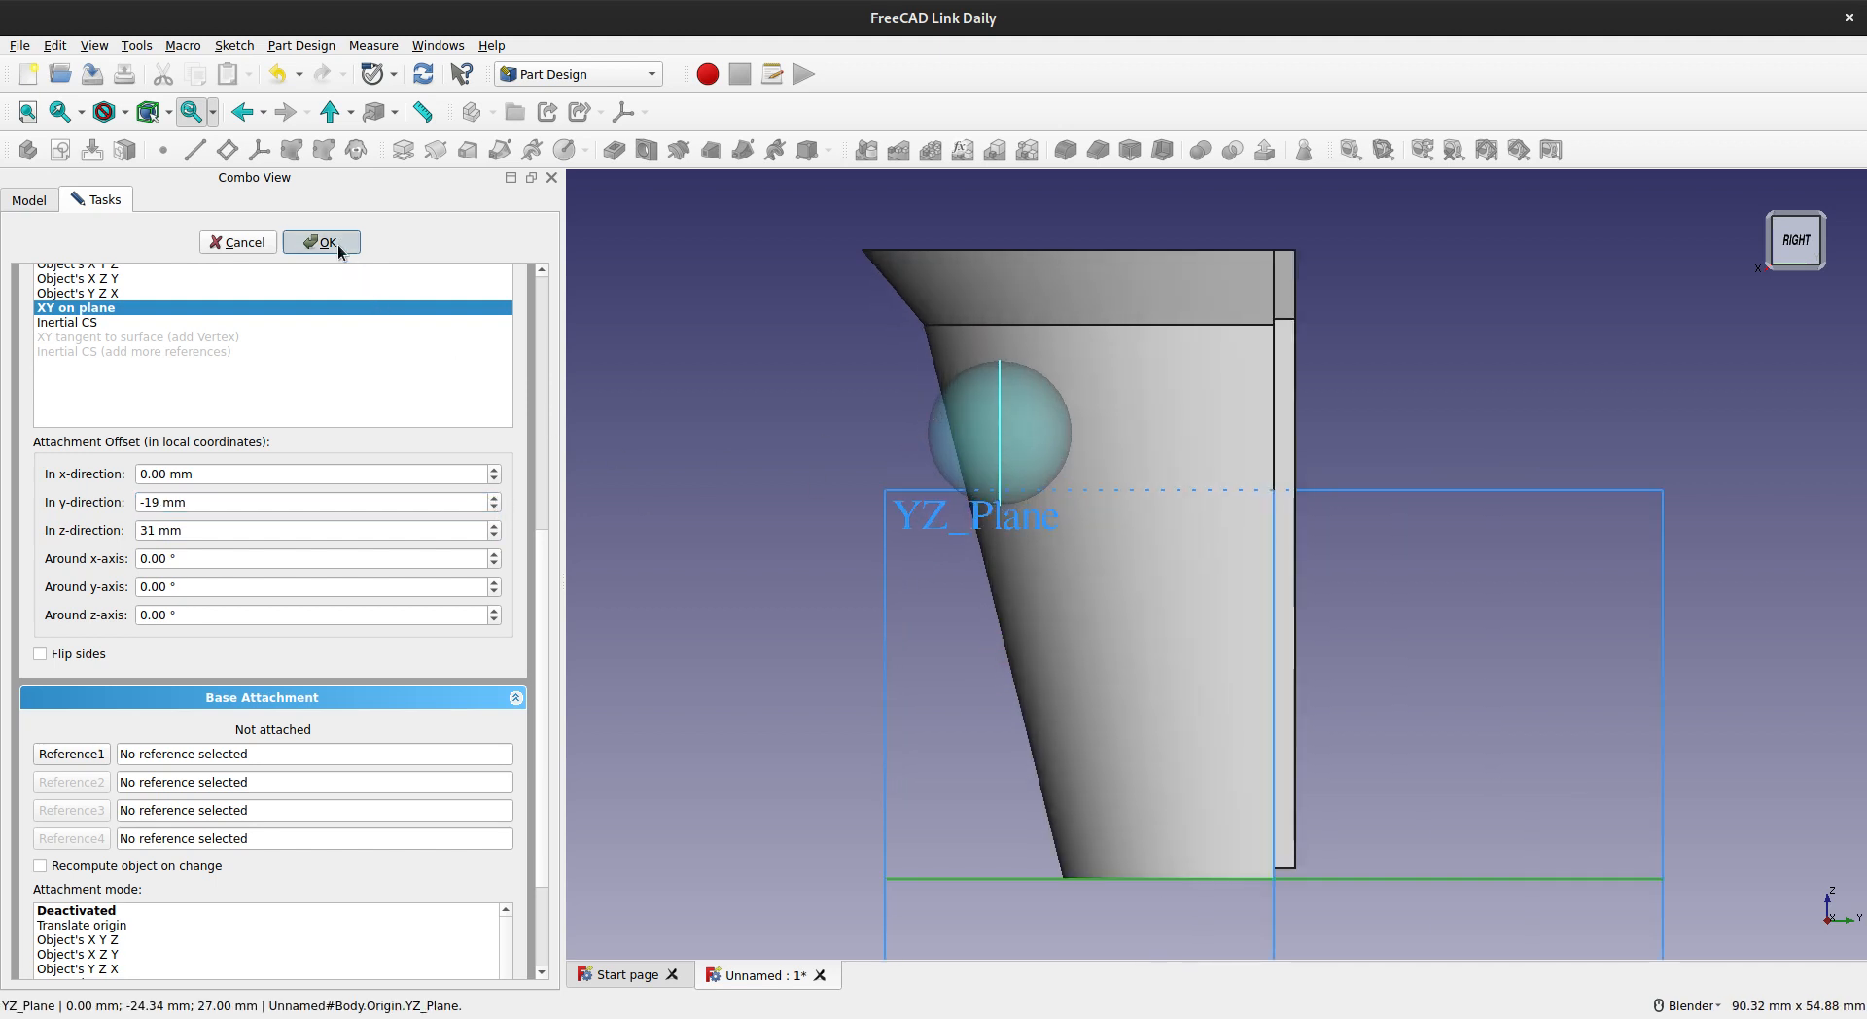
pyautogui.click(337, 244)
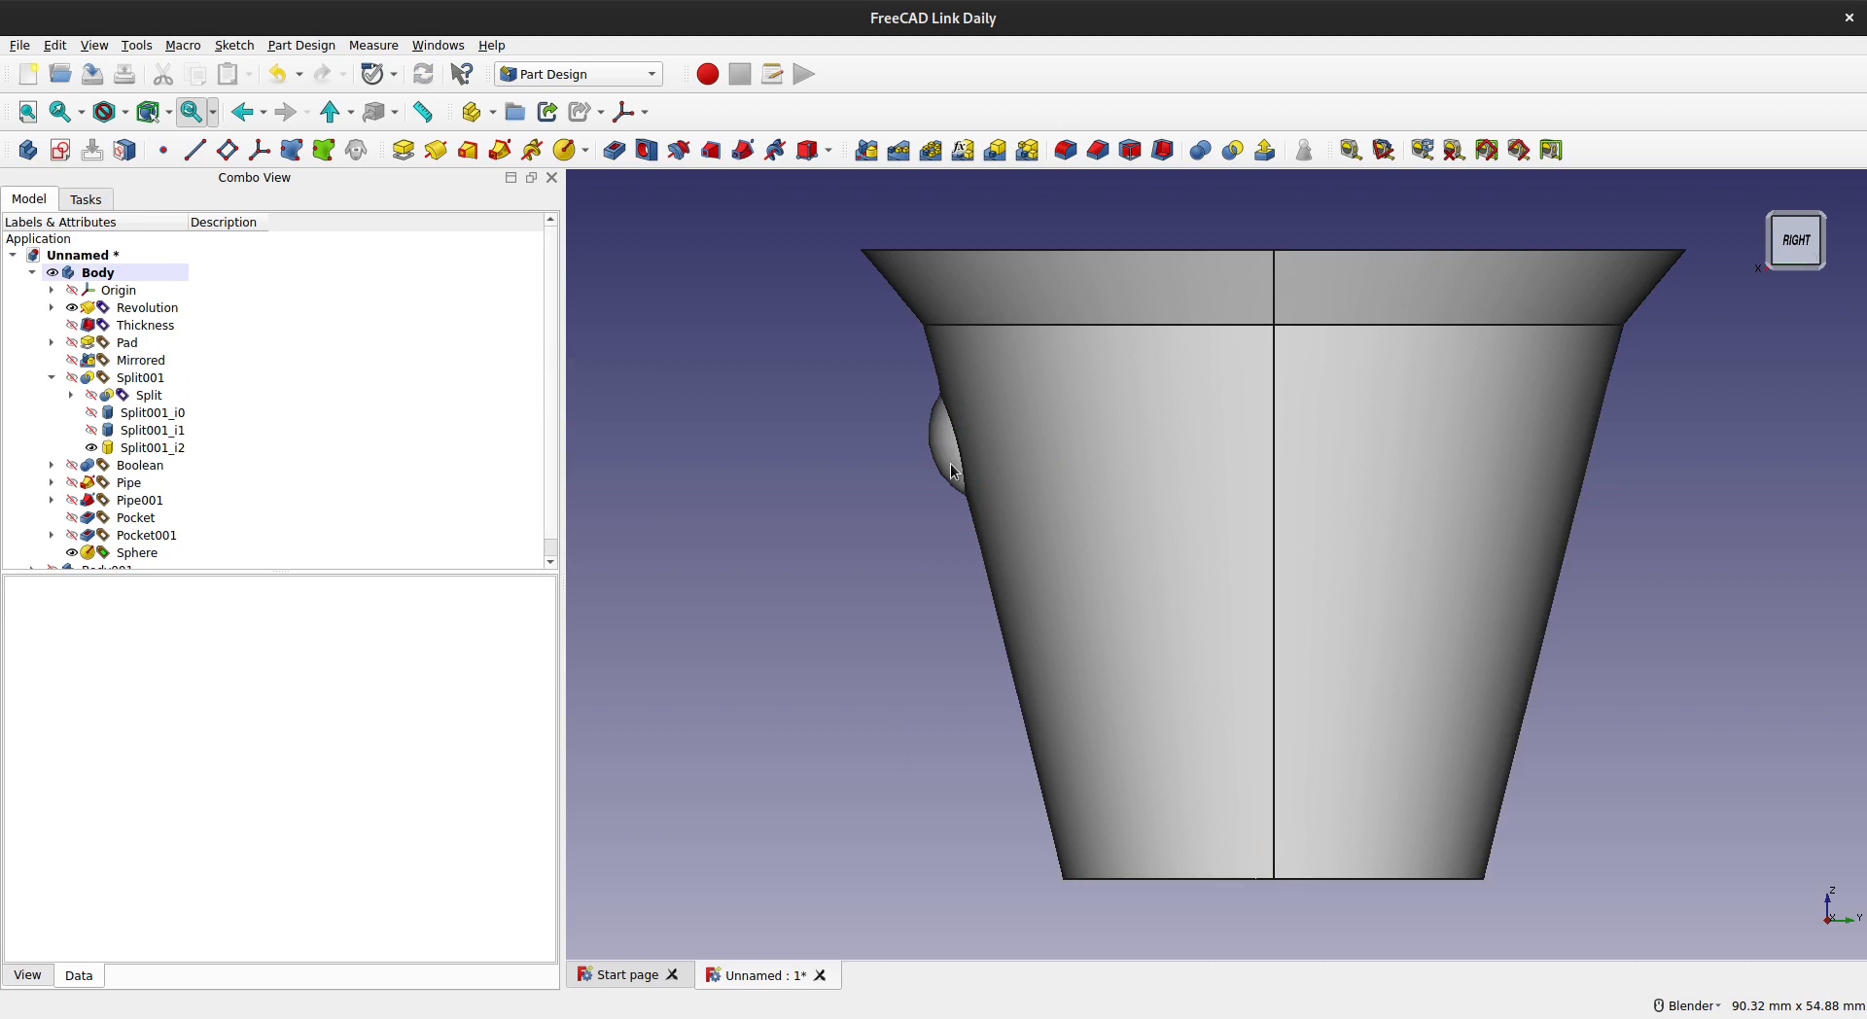
# - Inspect the body with the sphere, then hide the Sphere feature and check its shape against the solid Revolution
pyautogui.scroll(1, 951, 467)
pyautogui.moveTo(951, 467); pyautogui.dragTo(1105, 613, button='middle')
pyautogui.scroll(-4, 1002, 488)
pyautogui.scroll(-1, 176, 421)
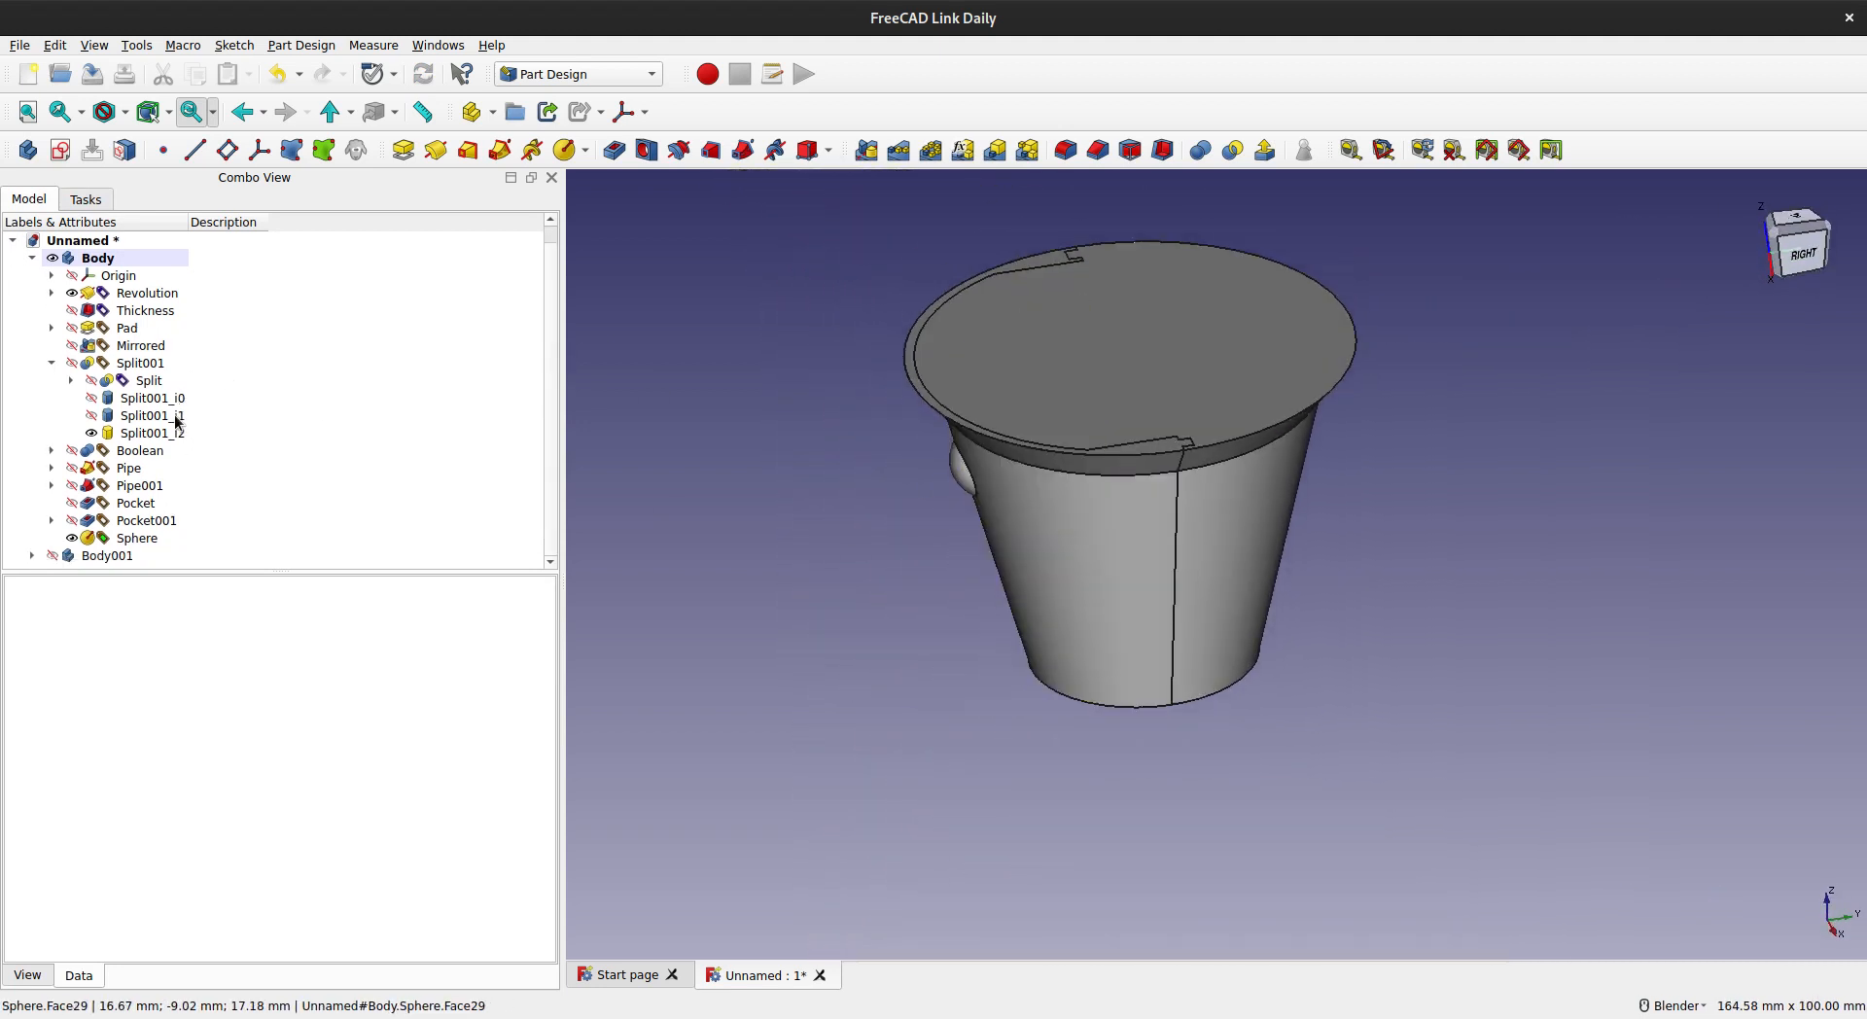
pyautogui.click(72, 540)
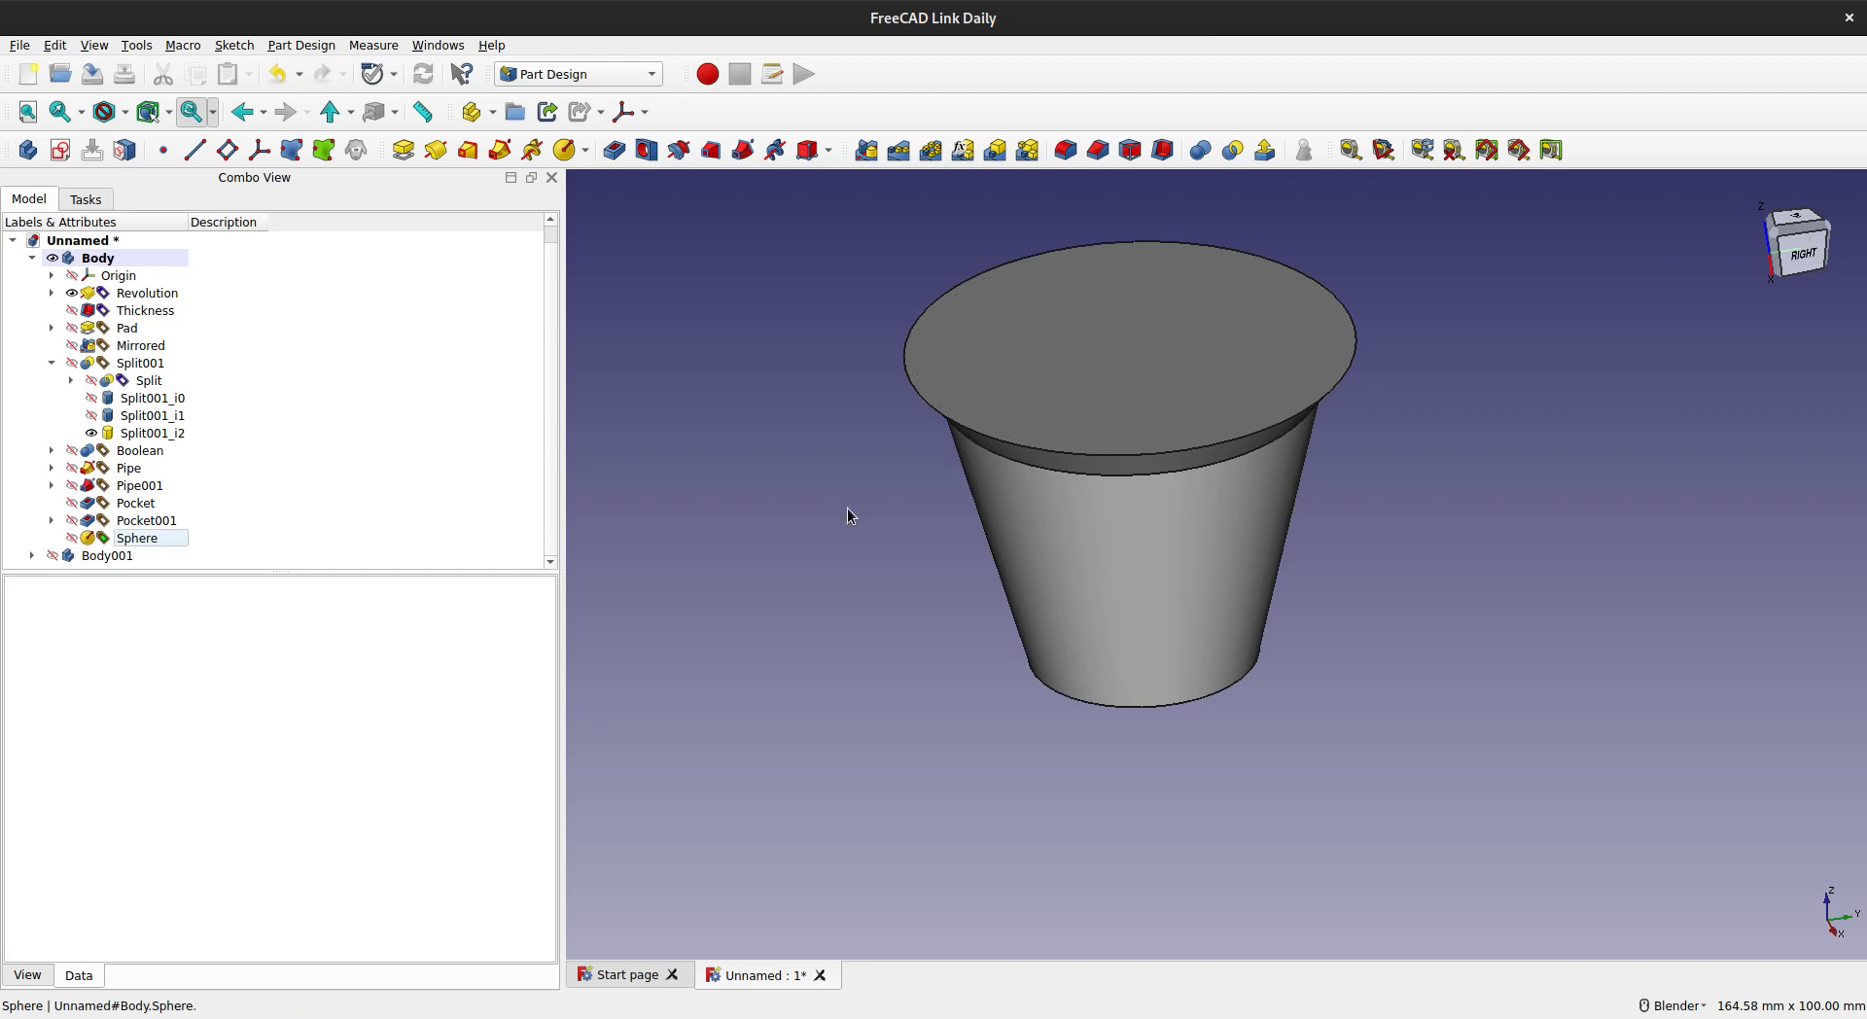
pyautogui.moveTo(1025, 466); pyautogui.dragTo(1050, 429, button='middle')
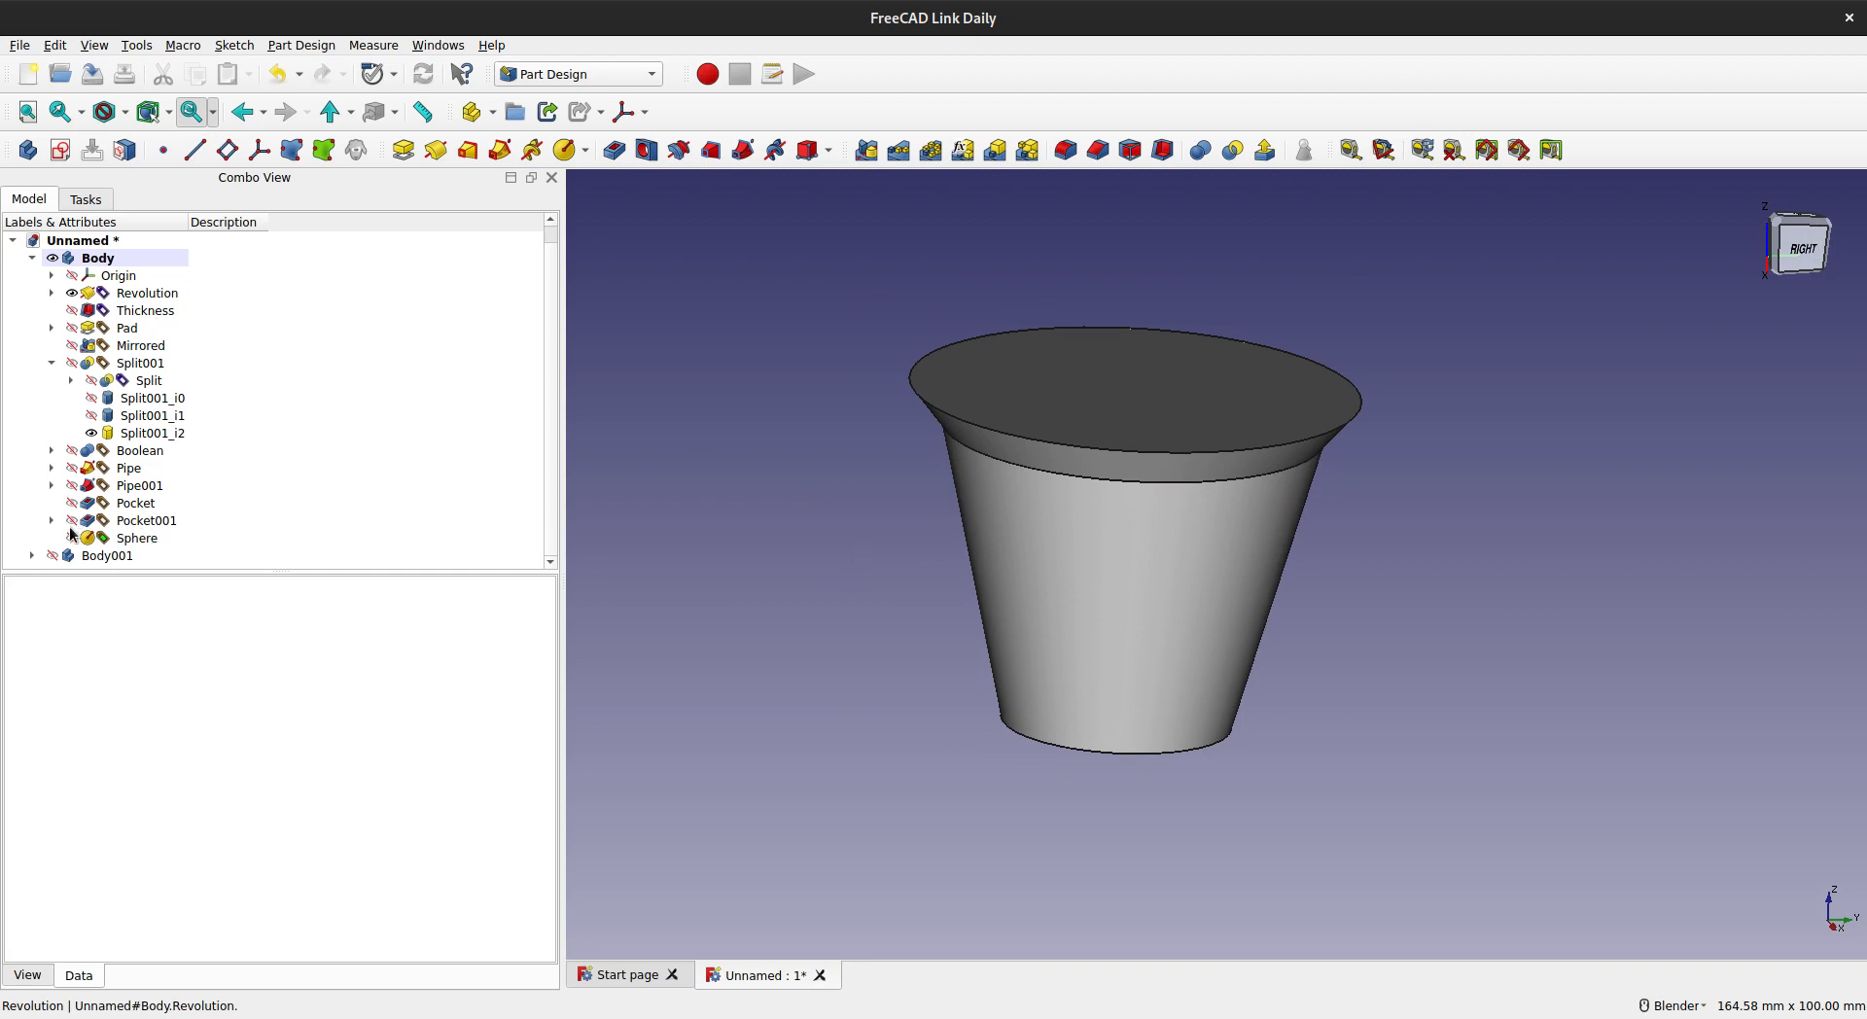
pyautogui.click(134, 541)
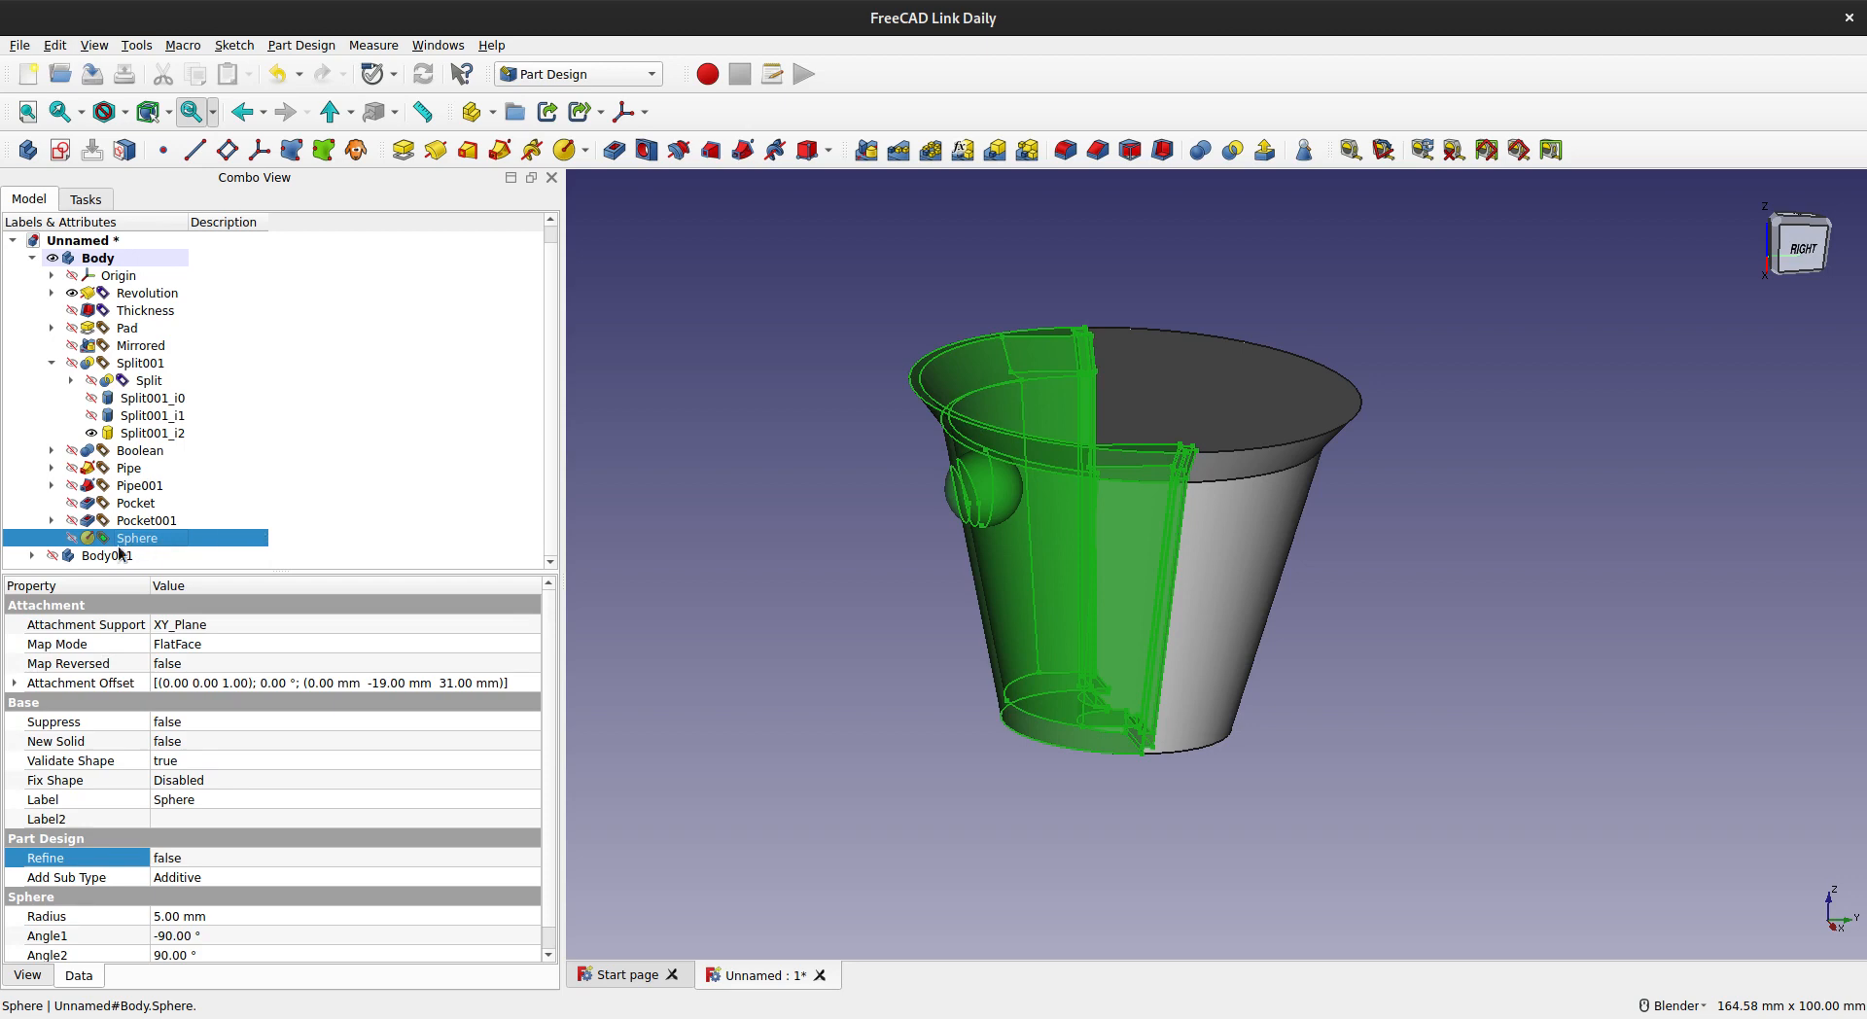
pyautogui.click(787, 550)
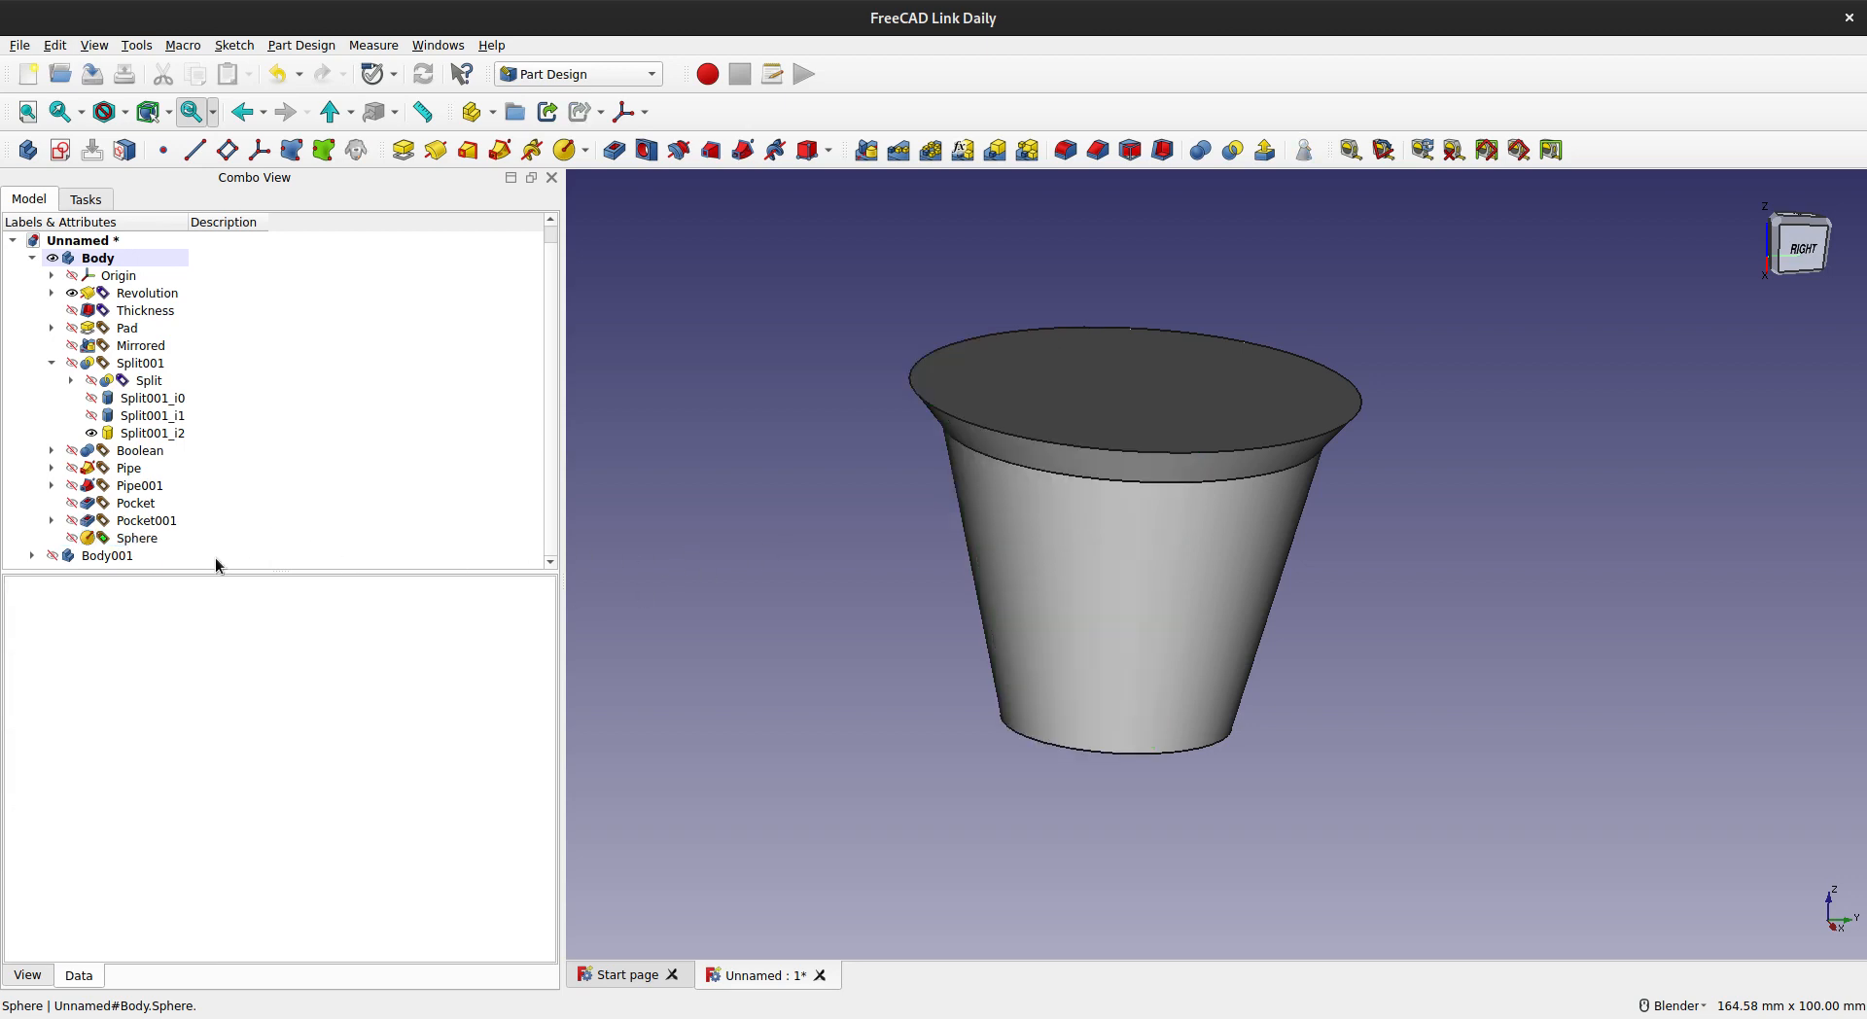
pyautogui.click(136, 541)
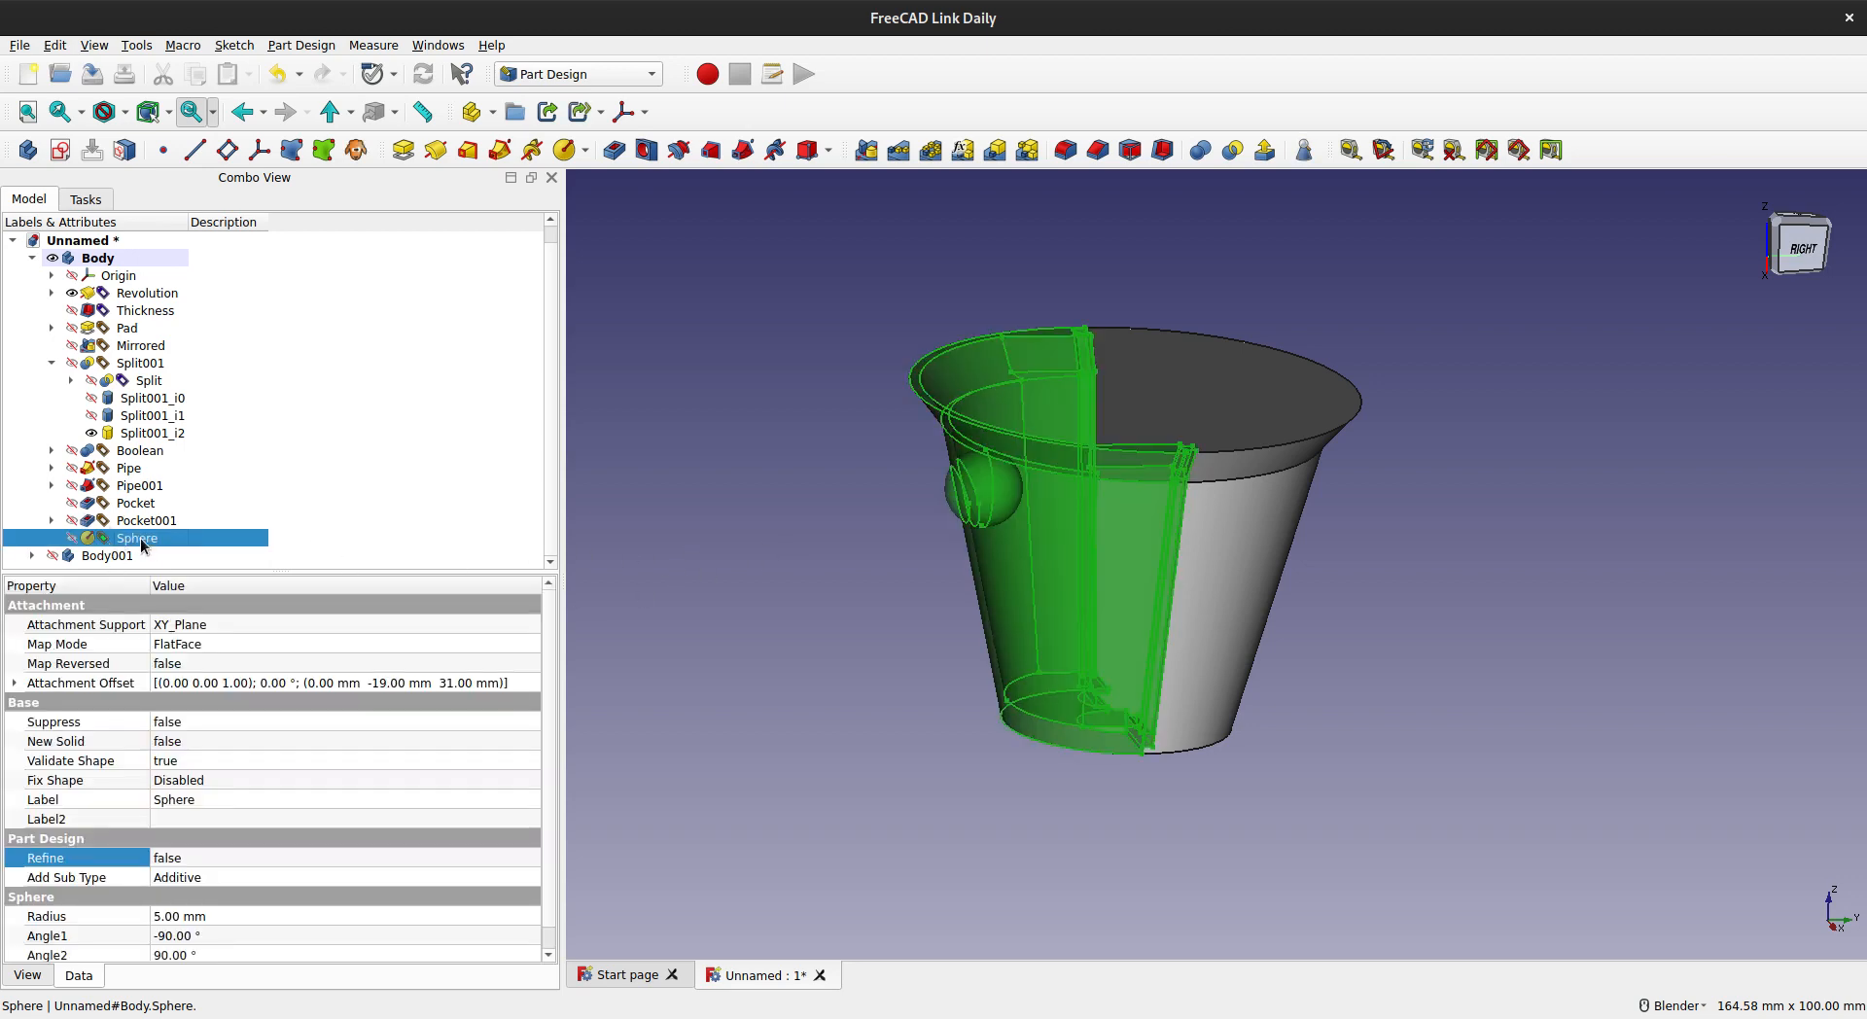
pyautogui.rightClick(141, 541)
pyautogui.moveTo(185, 249)
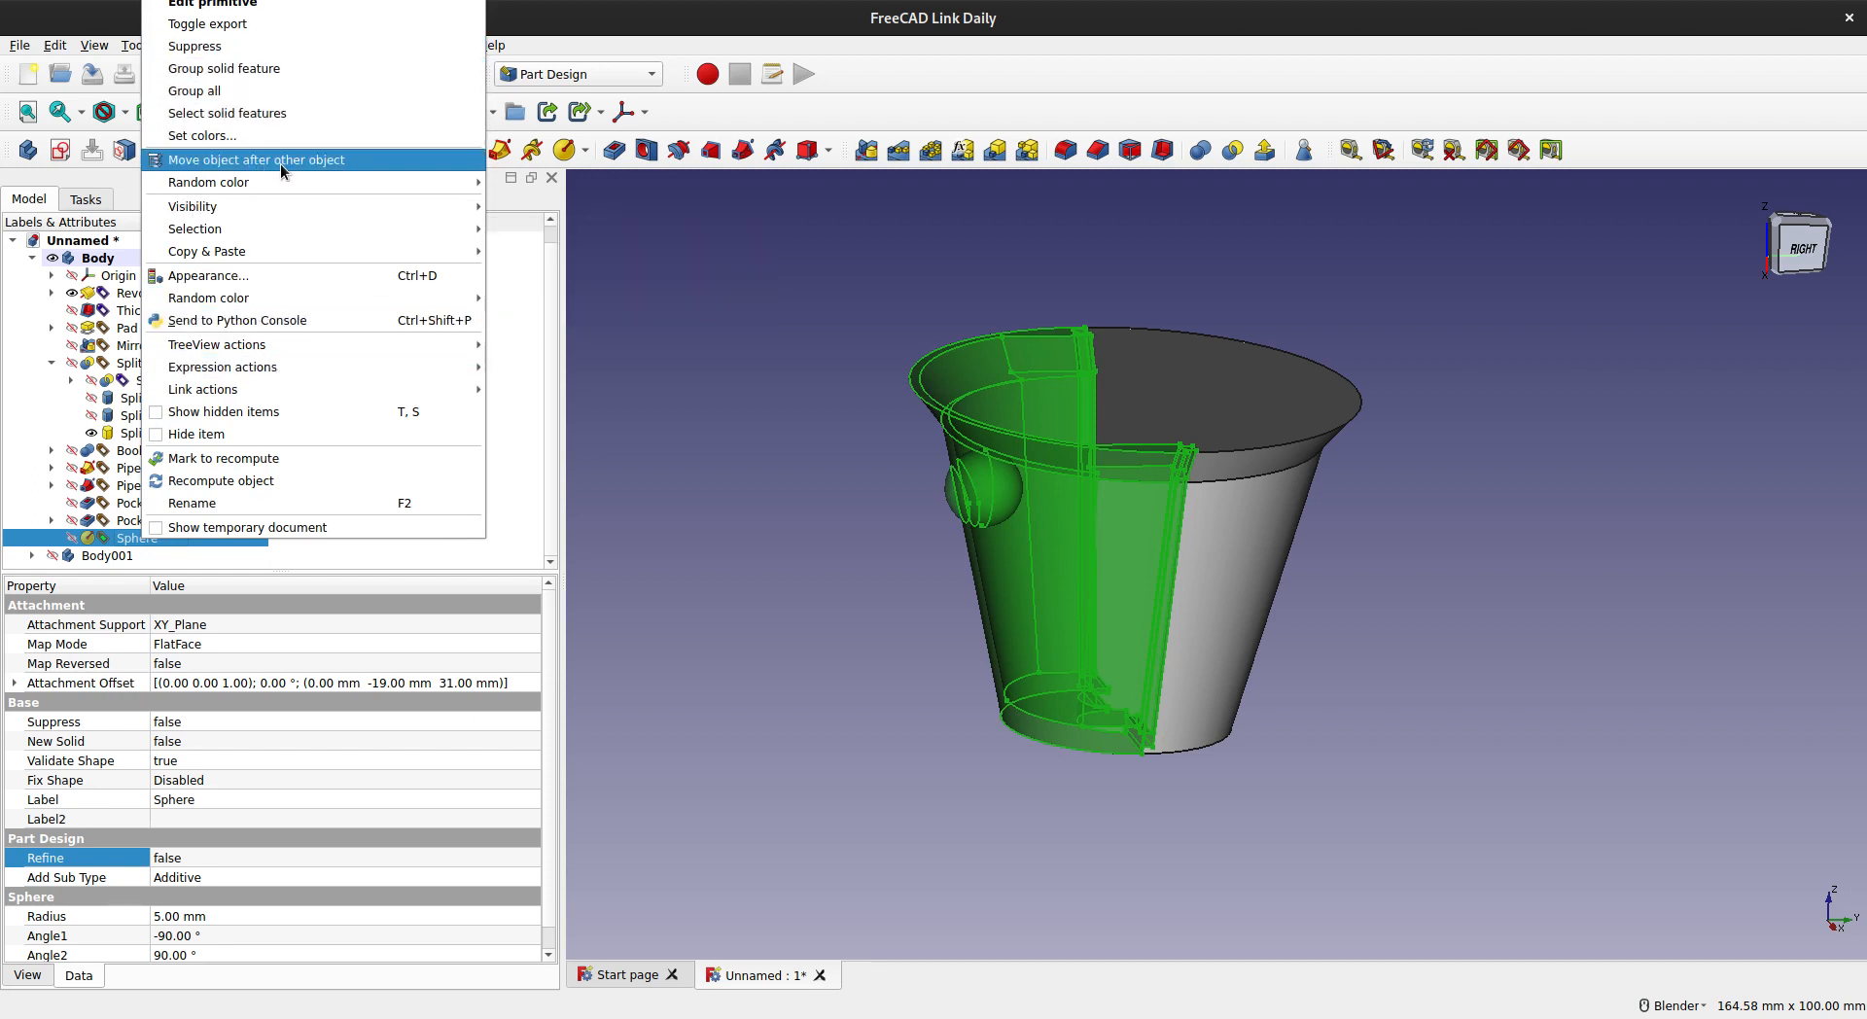
pyautogui.click(673, 445)
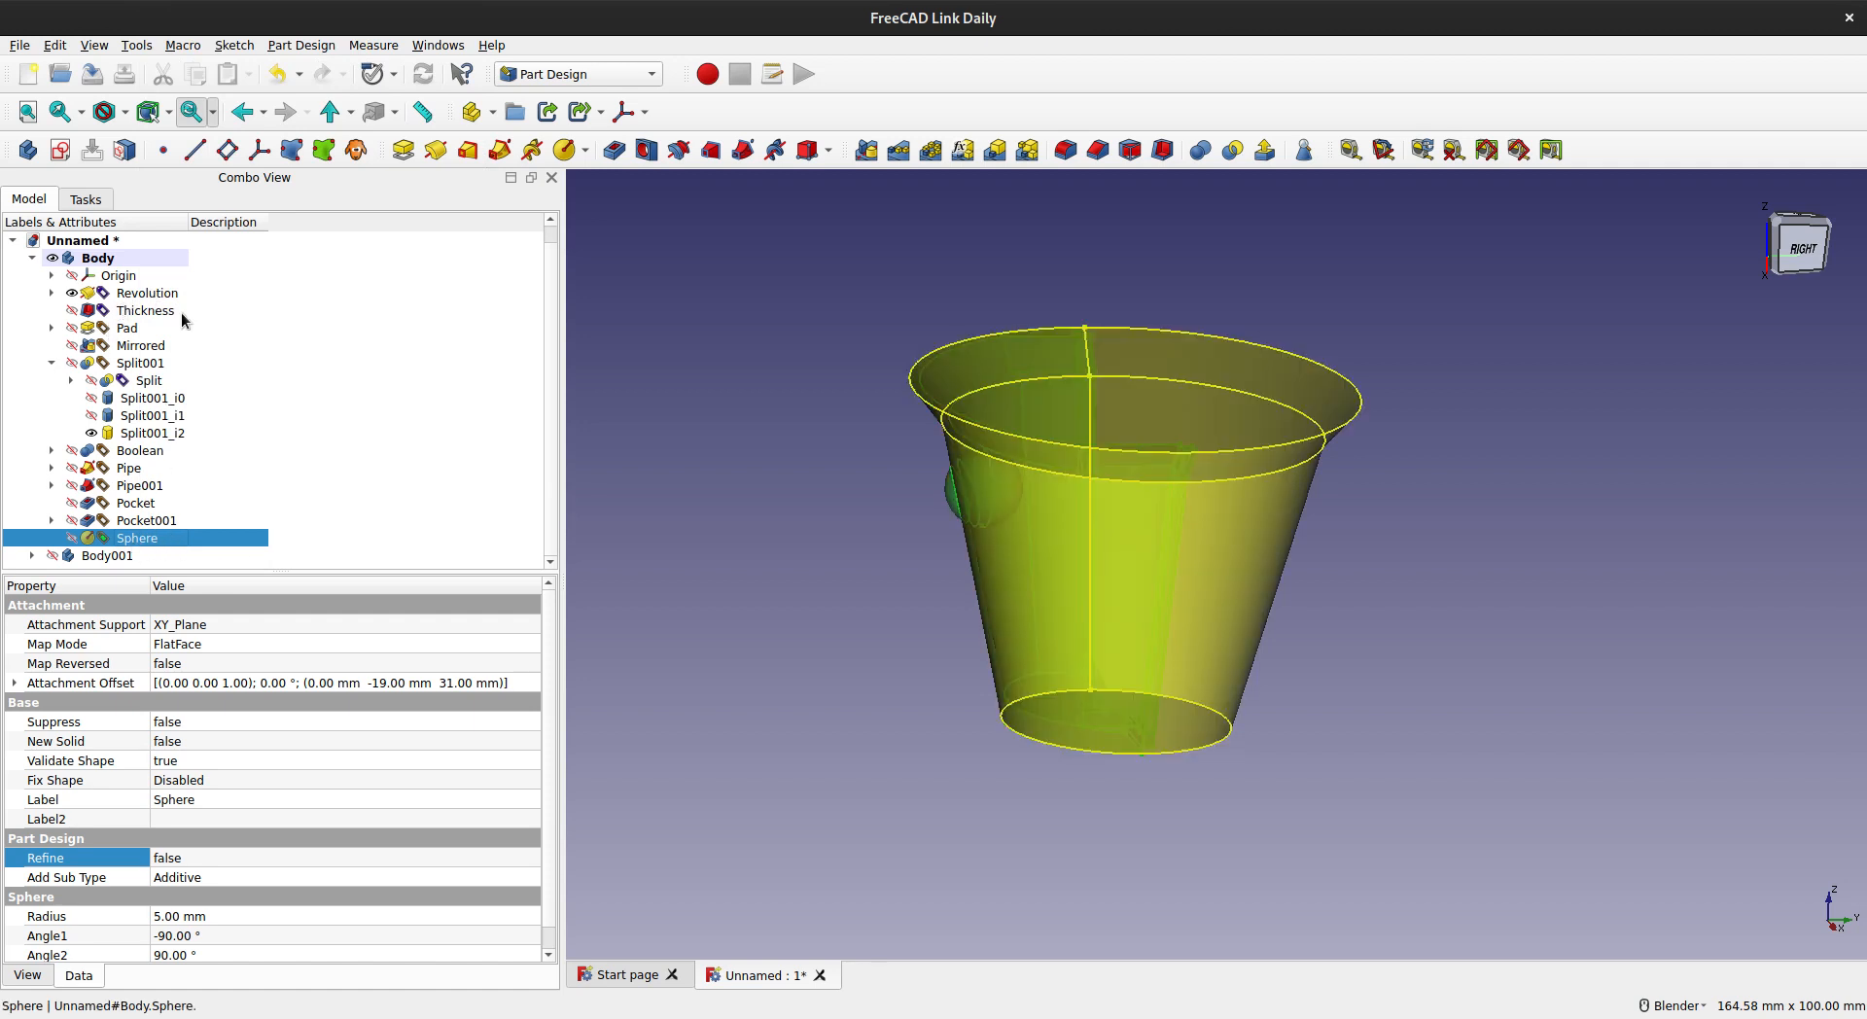
# - Reorder the Sphere feature so that it comes directly after Revolution in the original body's history
pyautogui.rightClick(161, 538)
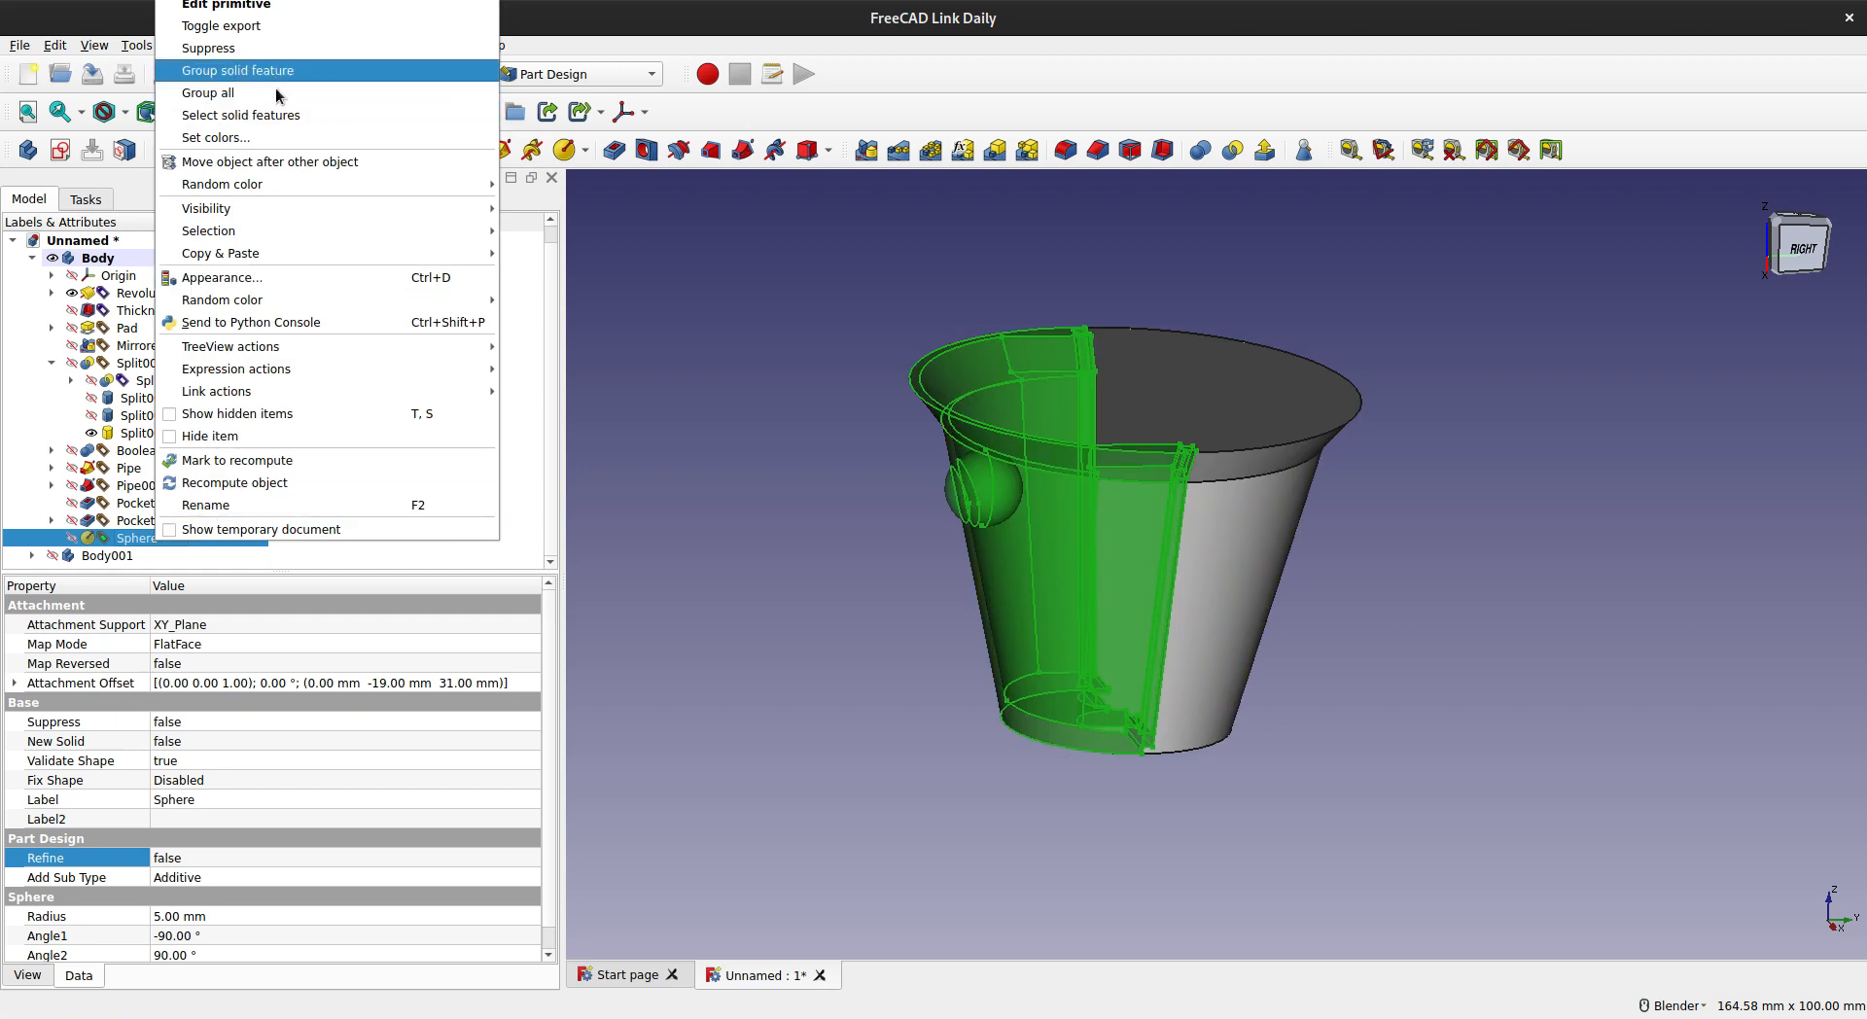
pyautogui.click(259, 162)
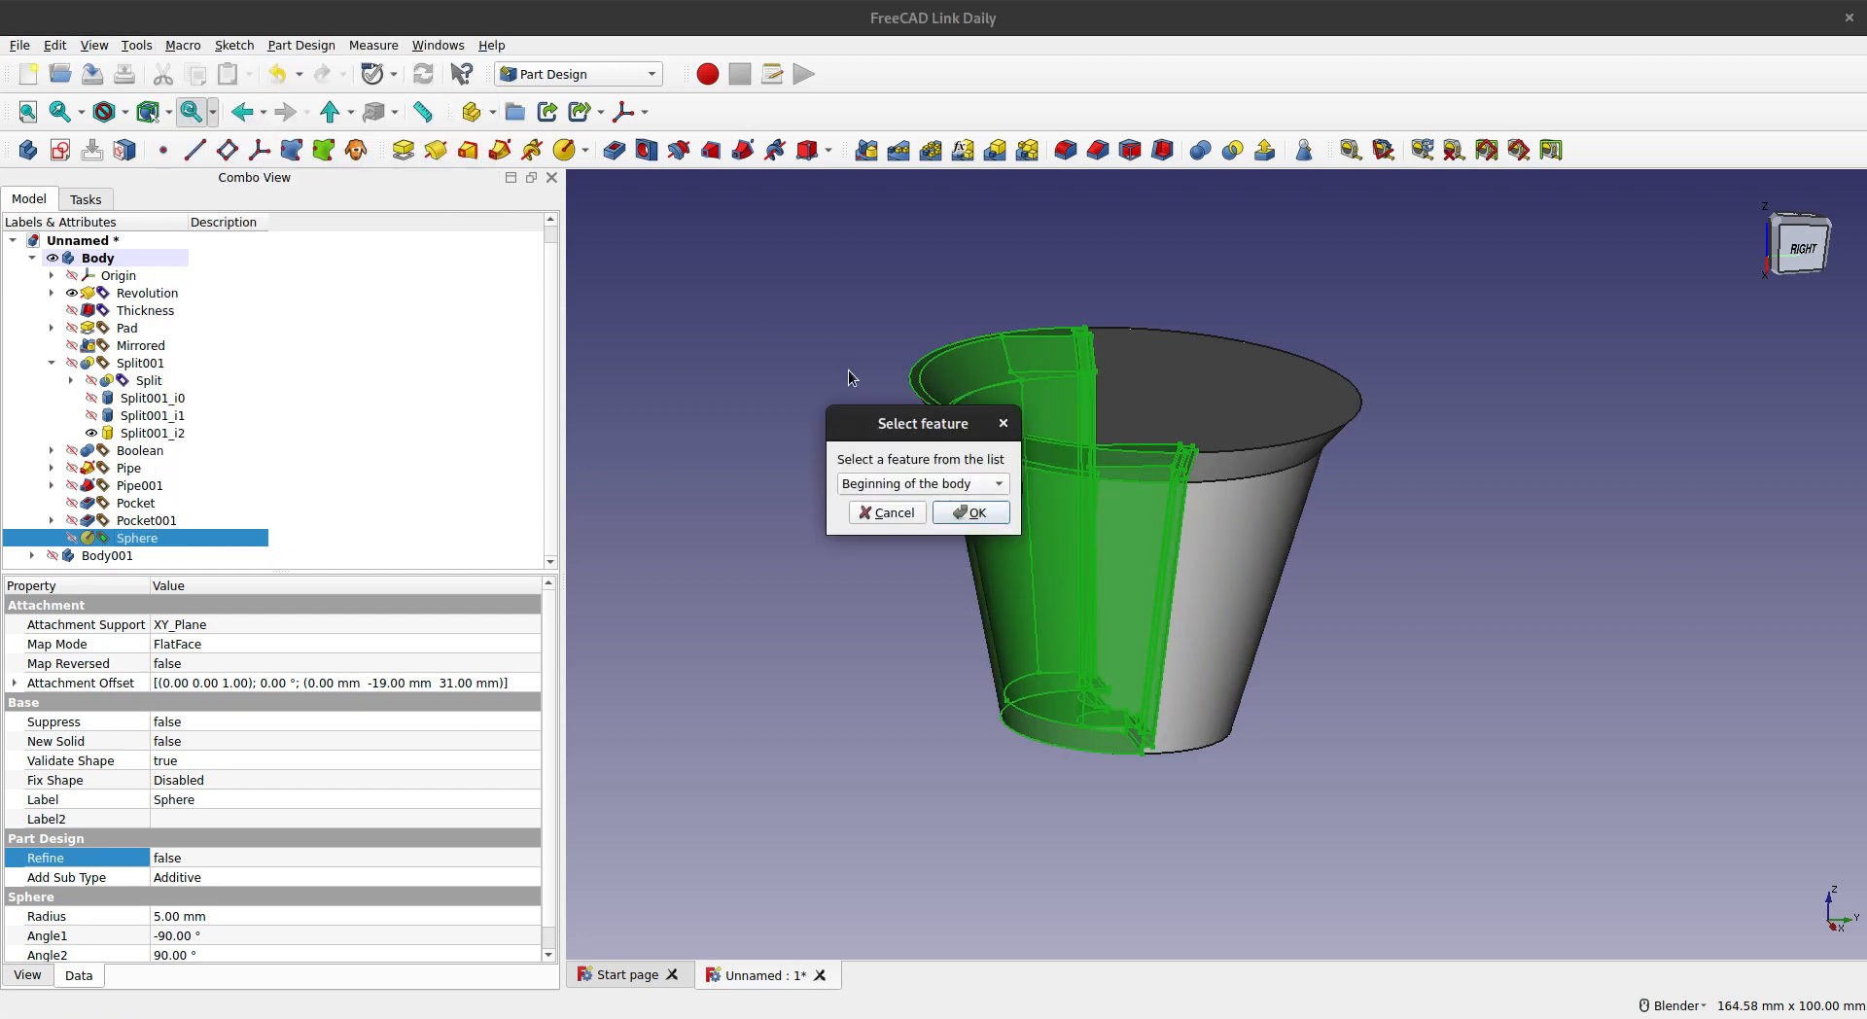
pyautogui.click(914, 484)
pyautogui.click(903, 522)
pyautogui.click(971, 514)
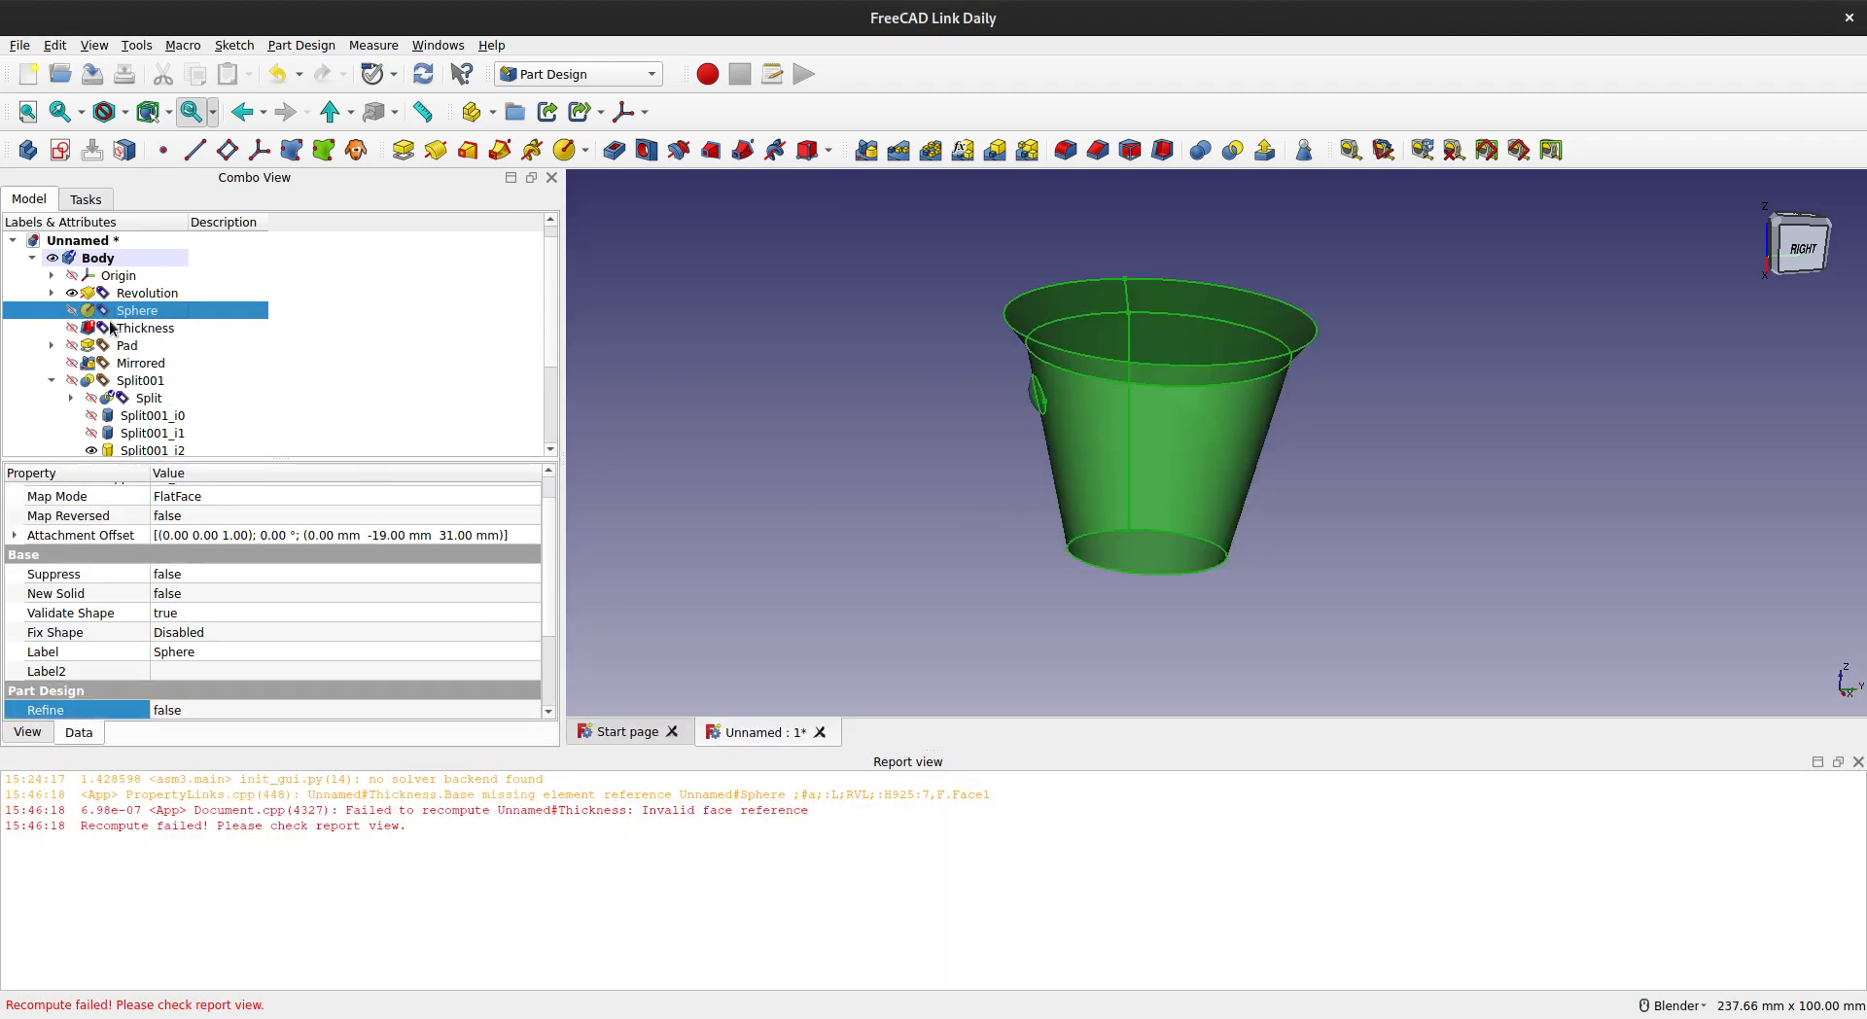
# - Show the Sphere feature in place of Revolution and examine where it sits on the cup's outer wall
pyautogui.click(72, 314)
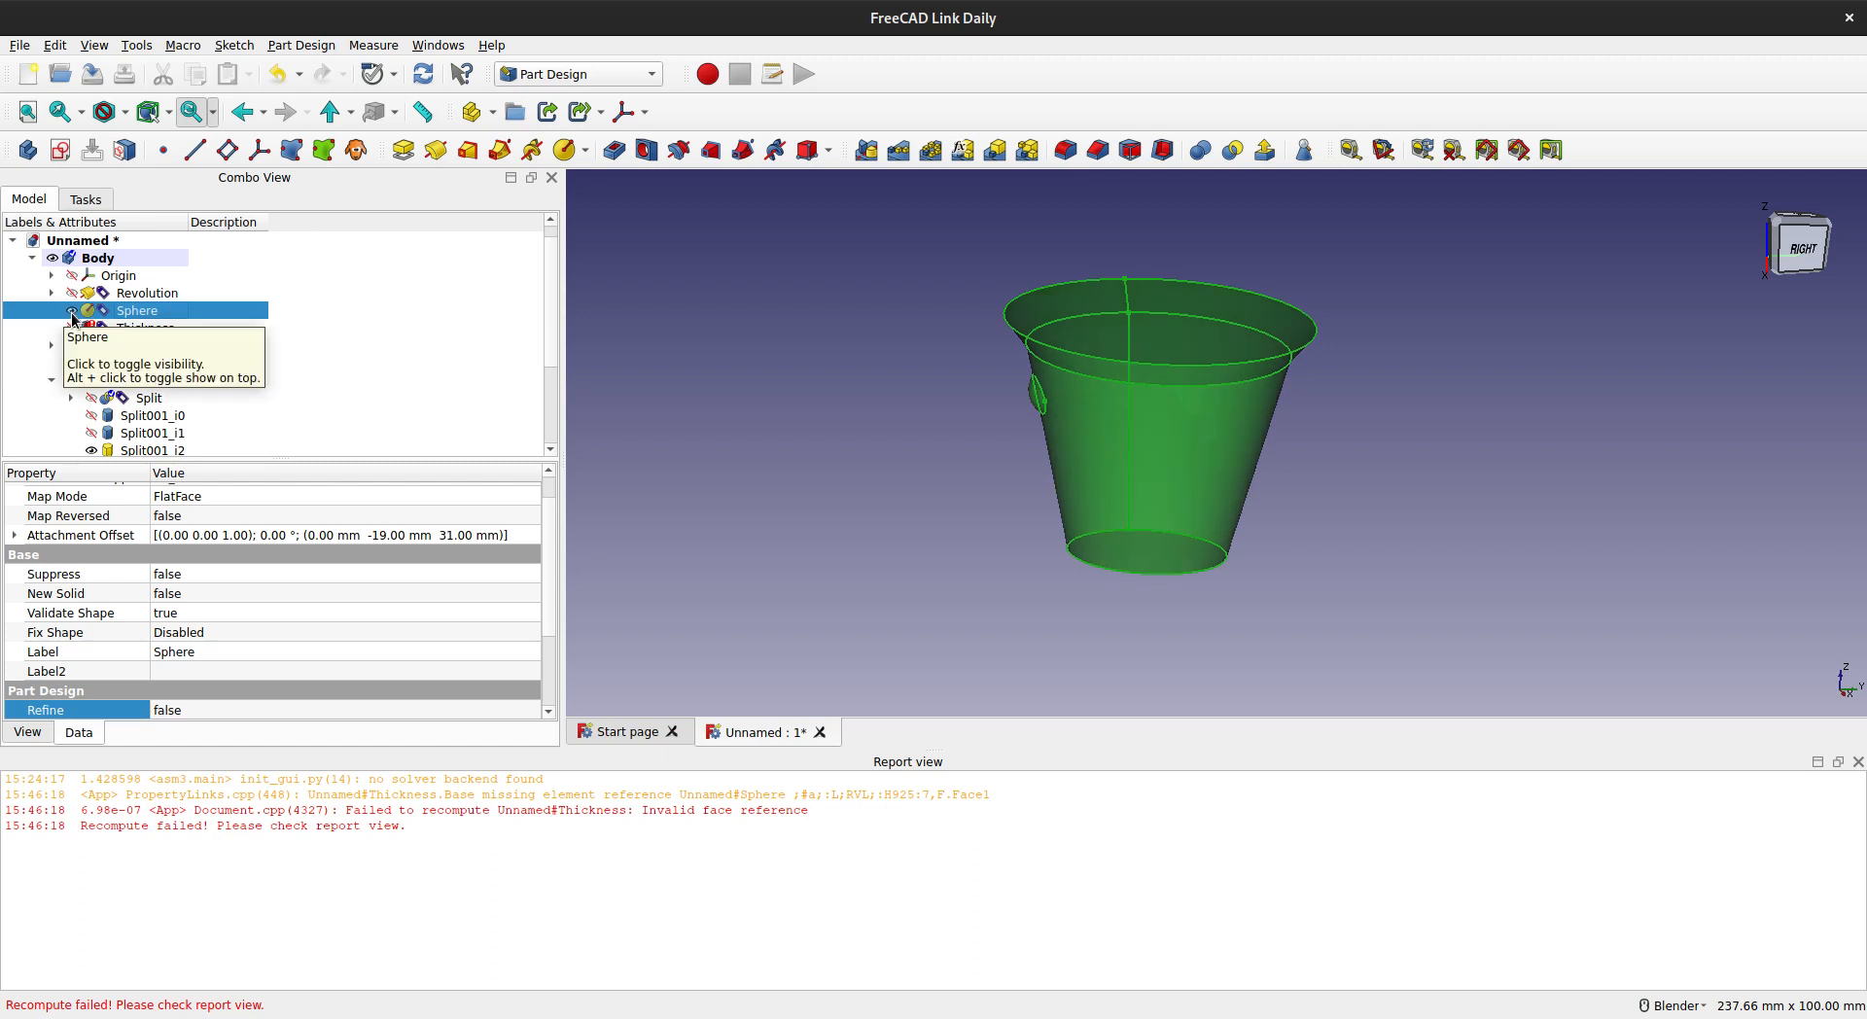
pyautogui.click(905, 464)
pyautogui.scroll(3, 1029, 397)
pyautogui.moveTo(1084, 426); pyautogui.dragTo(1119, 405, button='middle')
pyautogui.scroll(-2, 1021, 371)
pyautogui.moveTo(1197, 517); pyautogui.dragTo(1021, 509, button='middle')
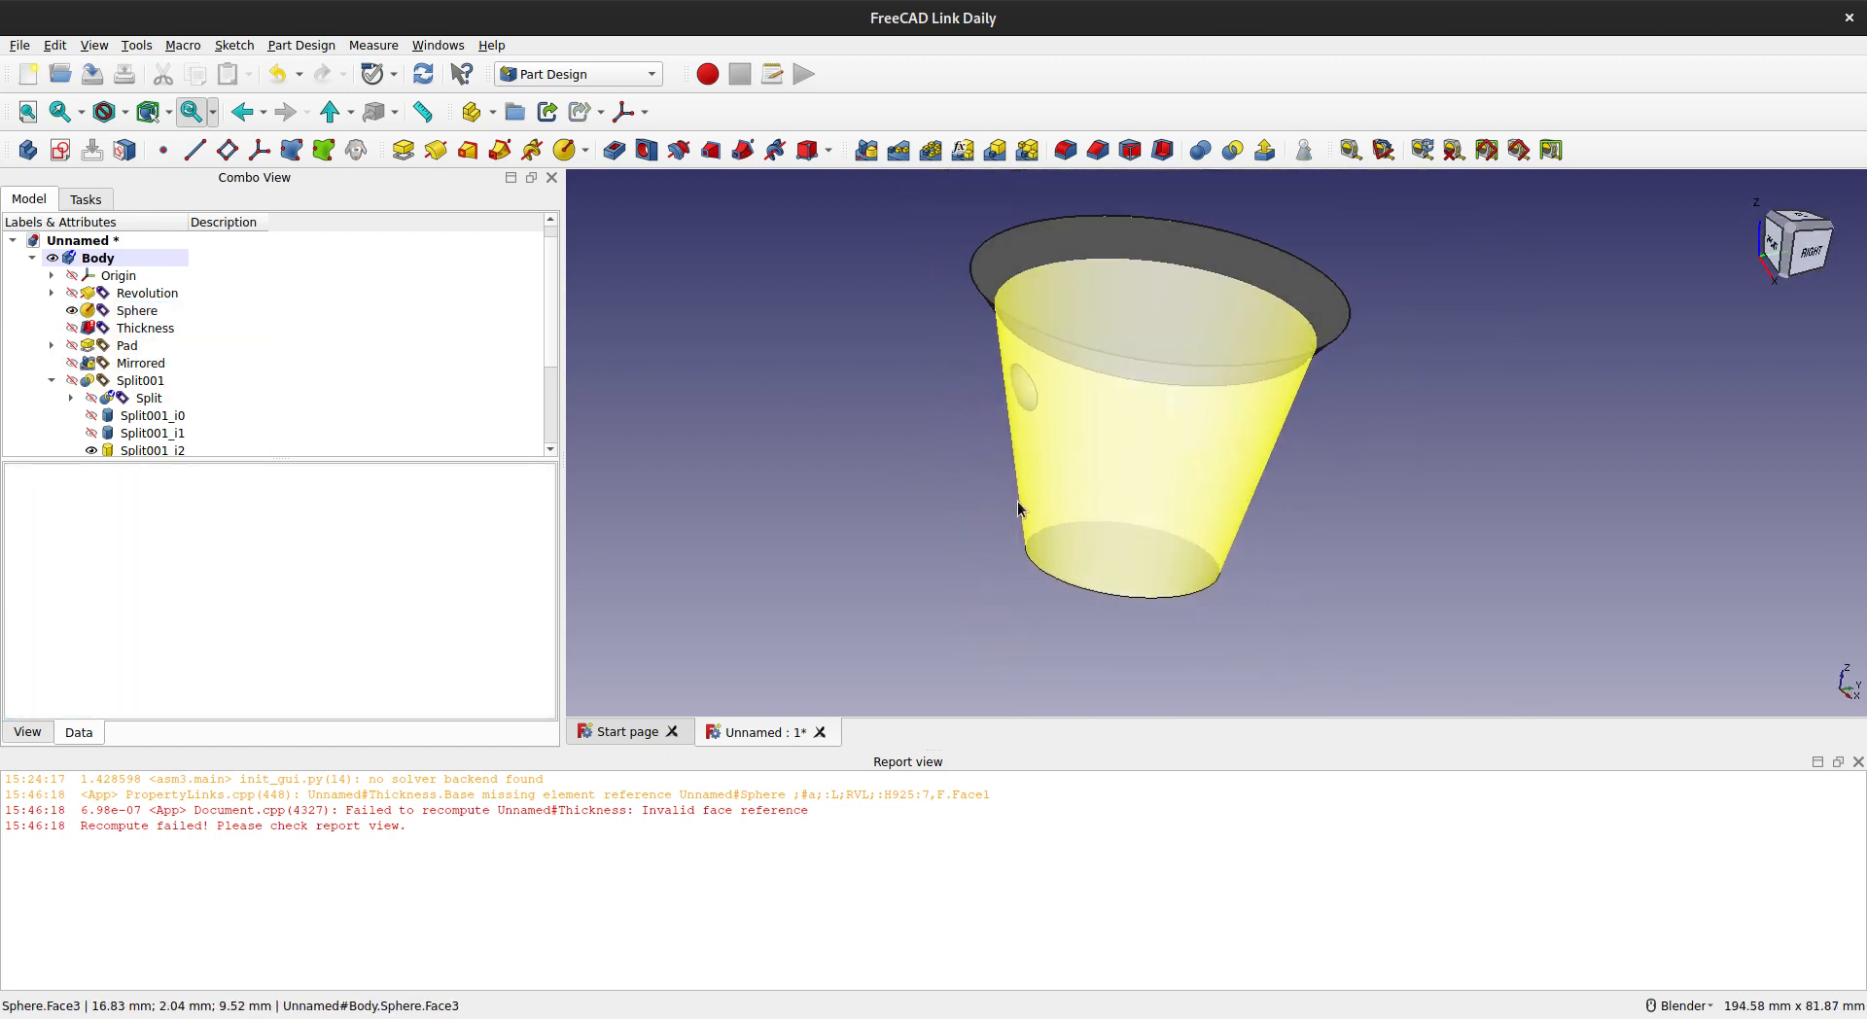
# - Edit the Thickness feature to renew its reference to the cup's top face, Face1, and accept it
pyautogui.click(123, 330)
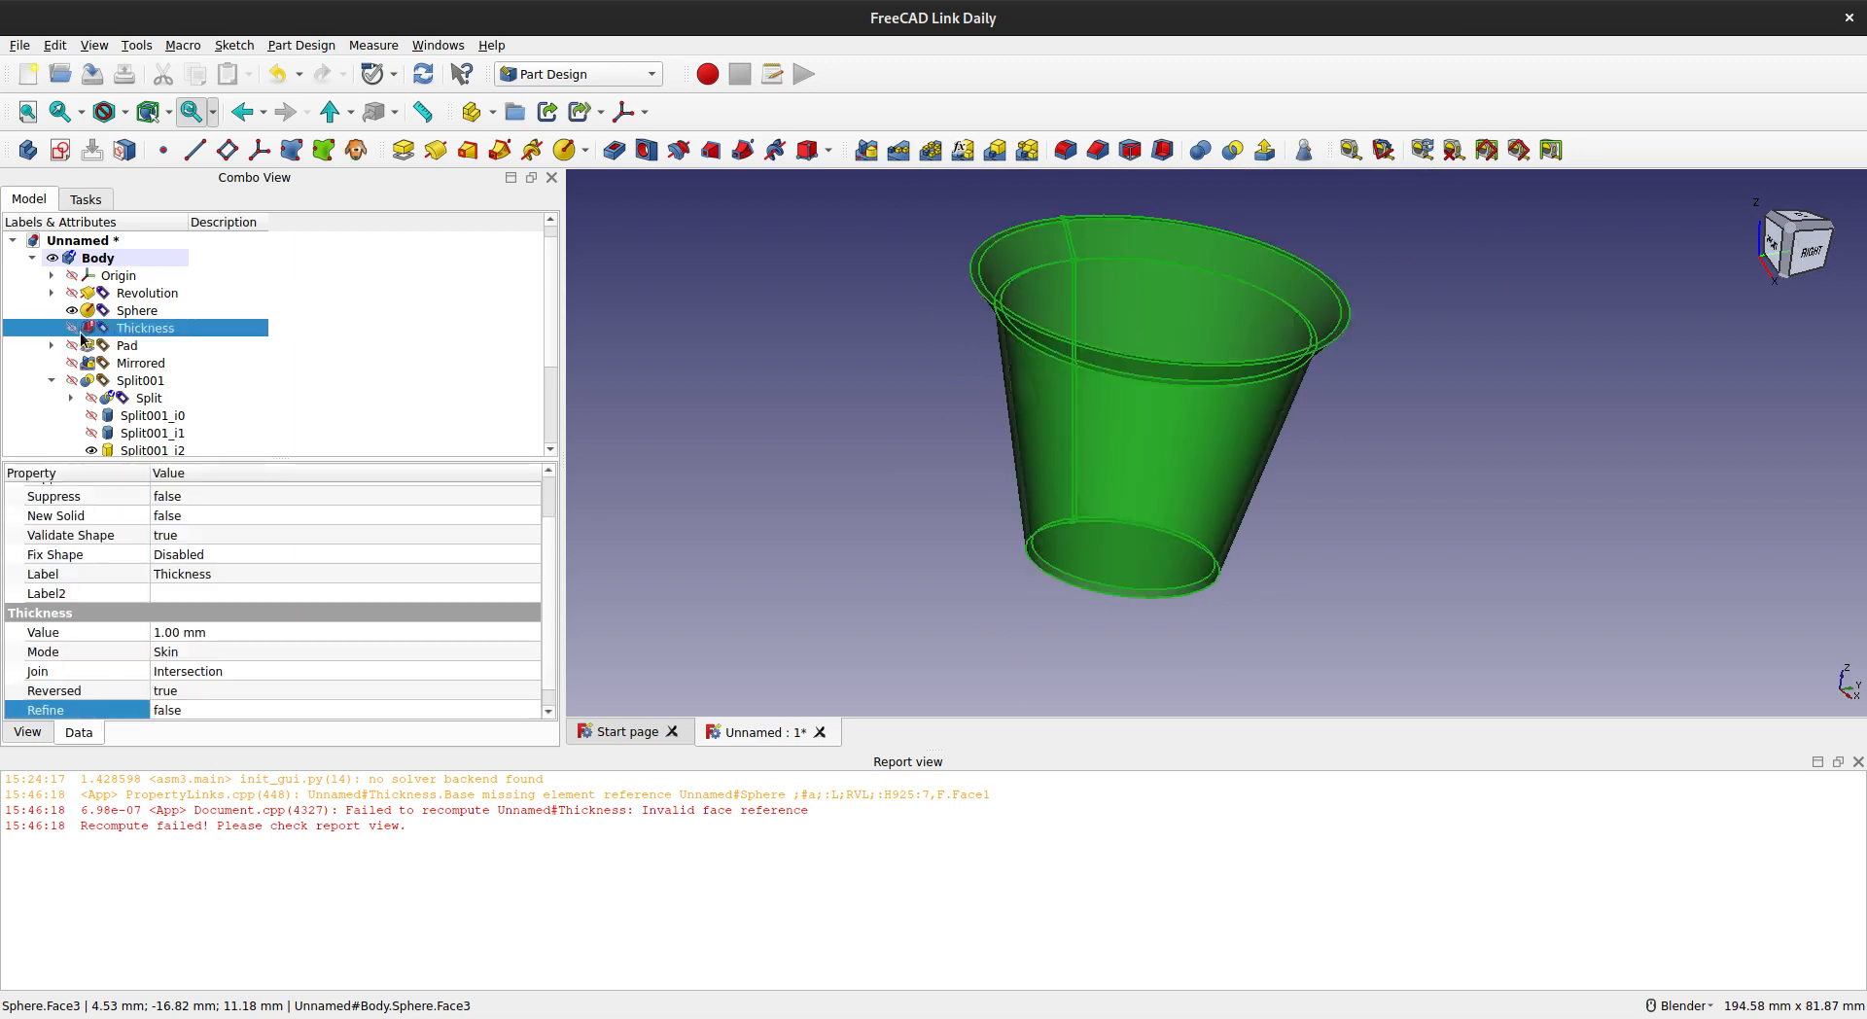
pyautogui.doubleClick(139, 329)
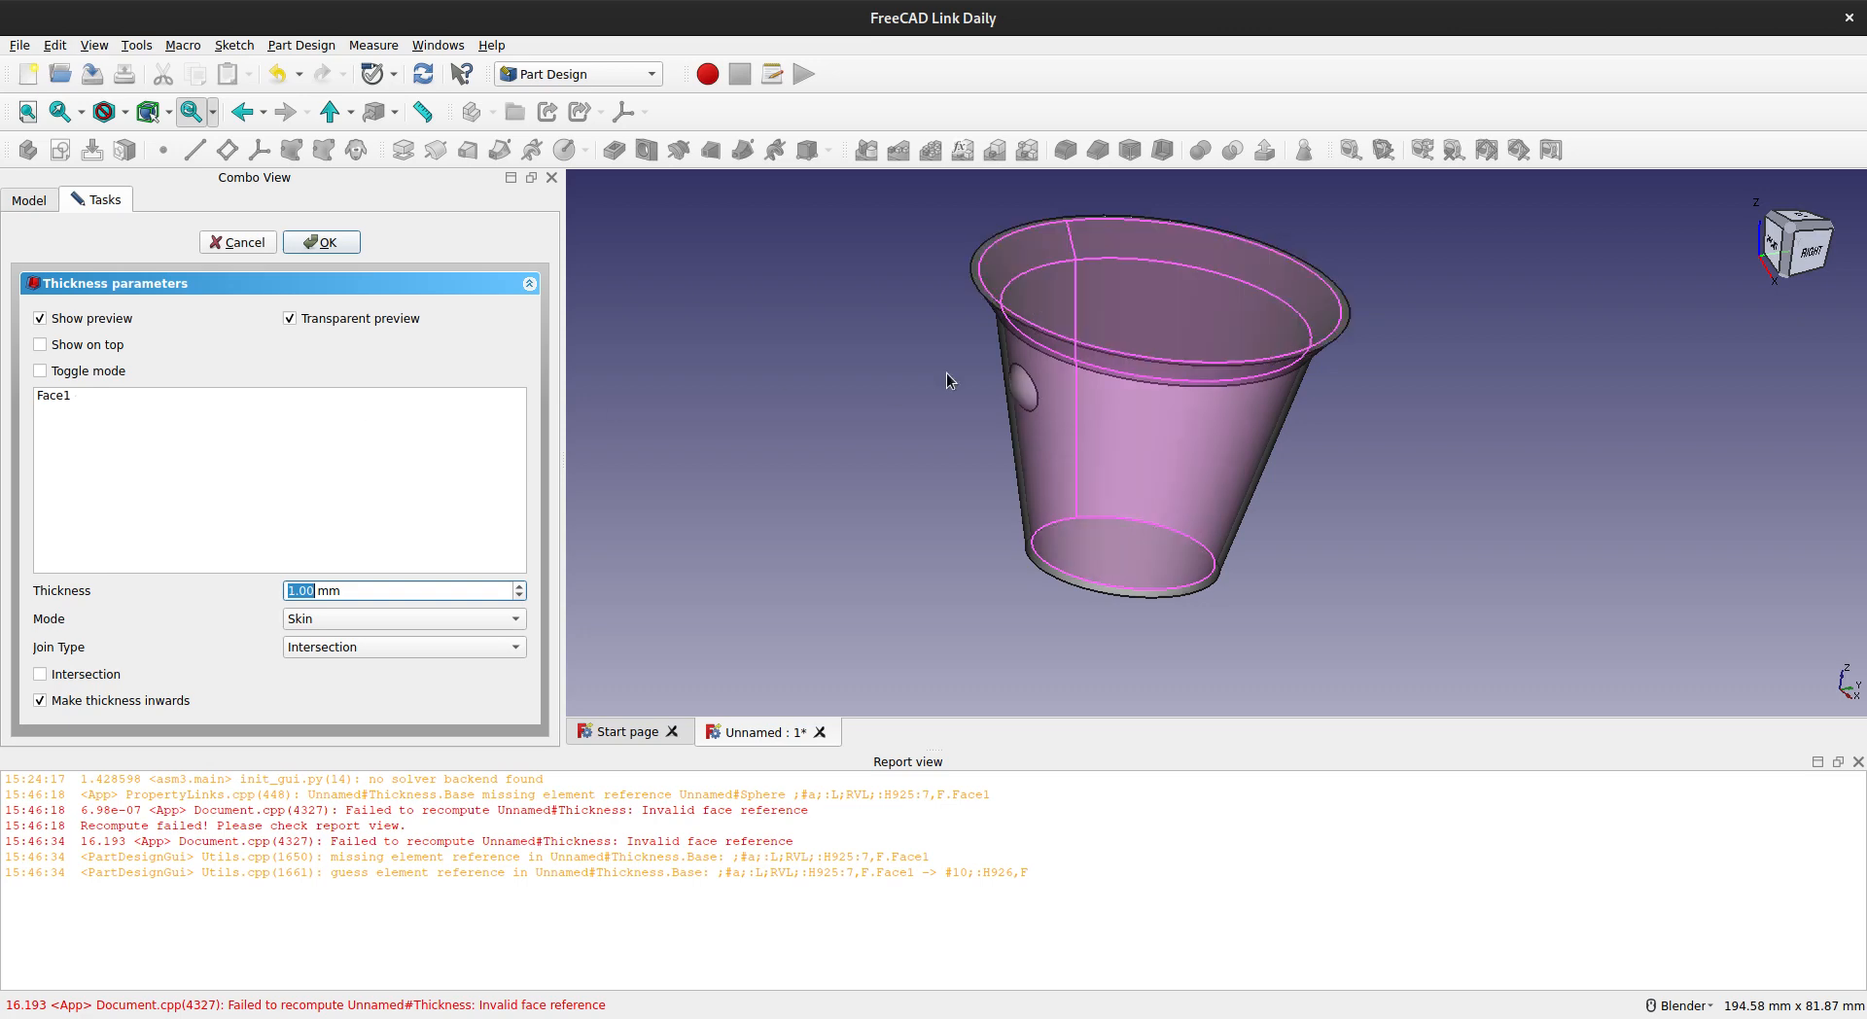
pyautogui.click(1117, 303)
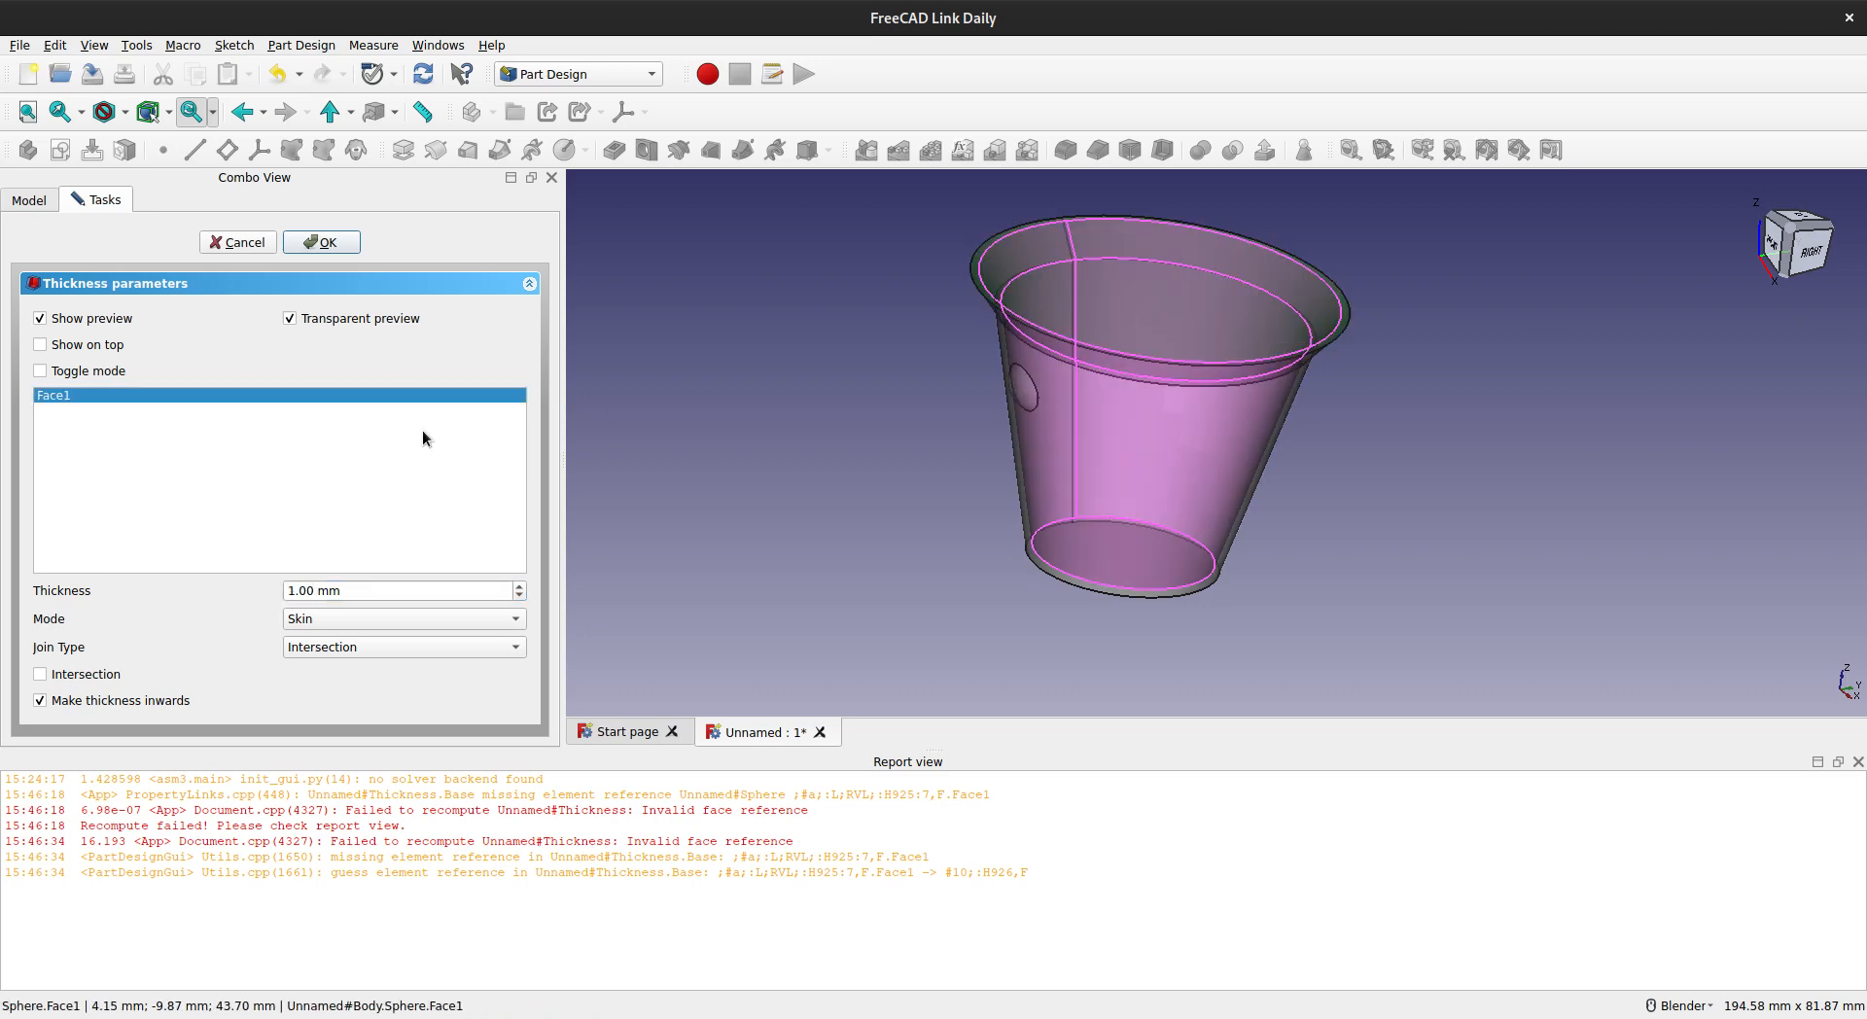
pyautogui.click(330, 243)
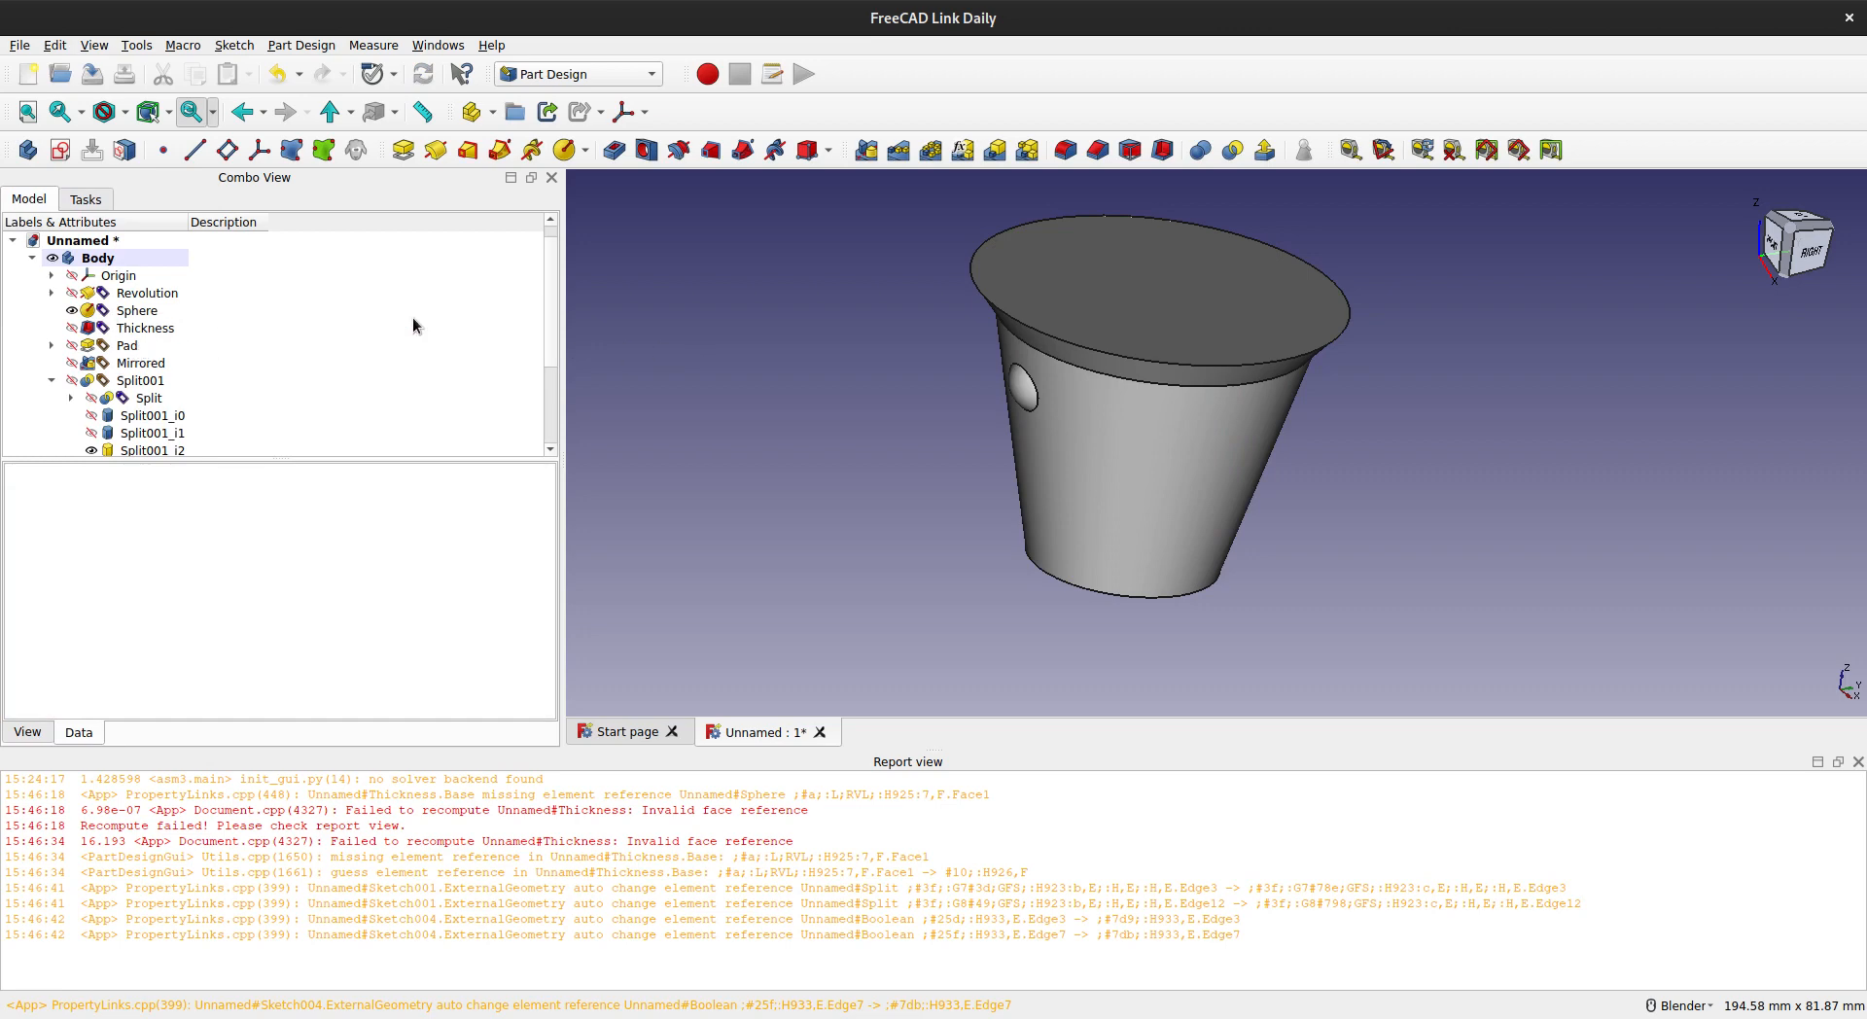
# - Show the Thickness feature to examine the hollowed cup with the sphere, then hide it again
pyautogui.click(72, 329)
pyautogui.moveTo(1105, 405); pyautogui.dragTo(1054, 420, button='middle')
pyautogui.scroll(2, 1029, 476)
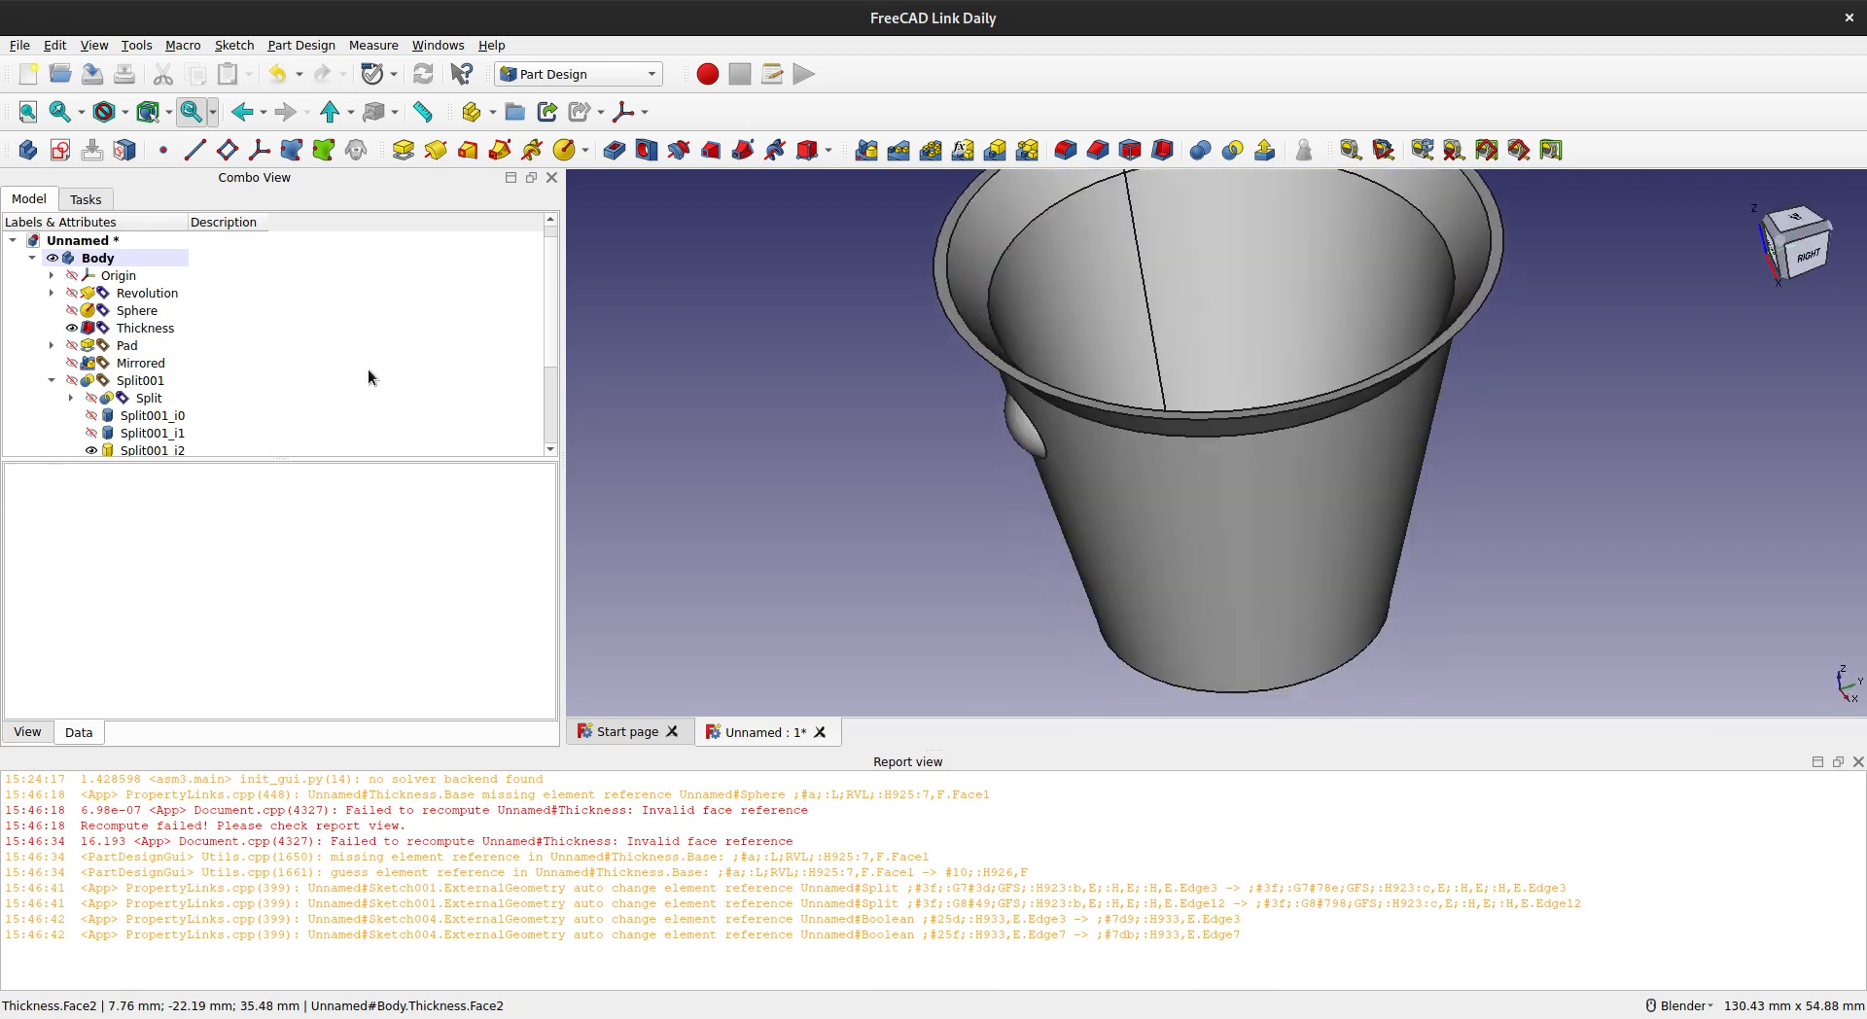
pyautogui.click(132, 348)
pyautogui.click(73, 346)
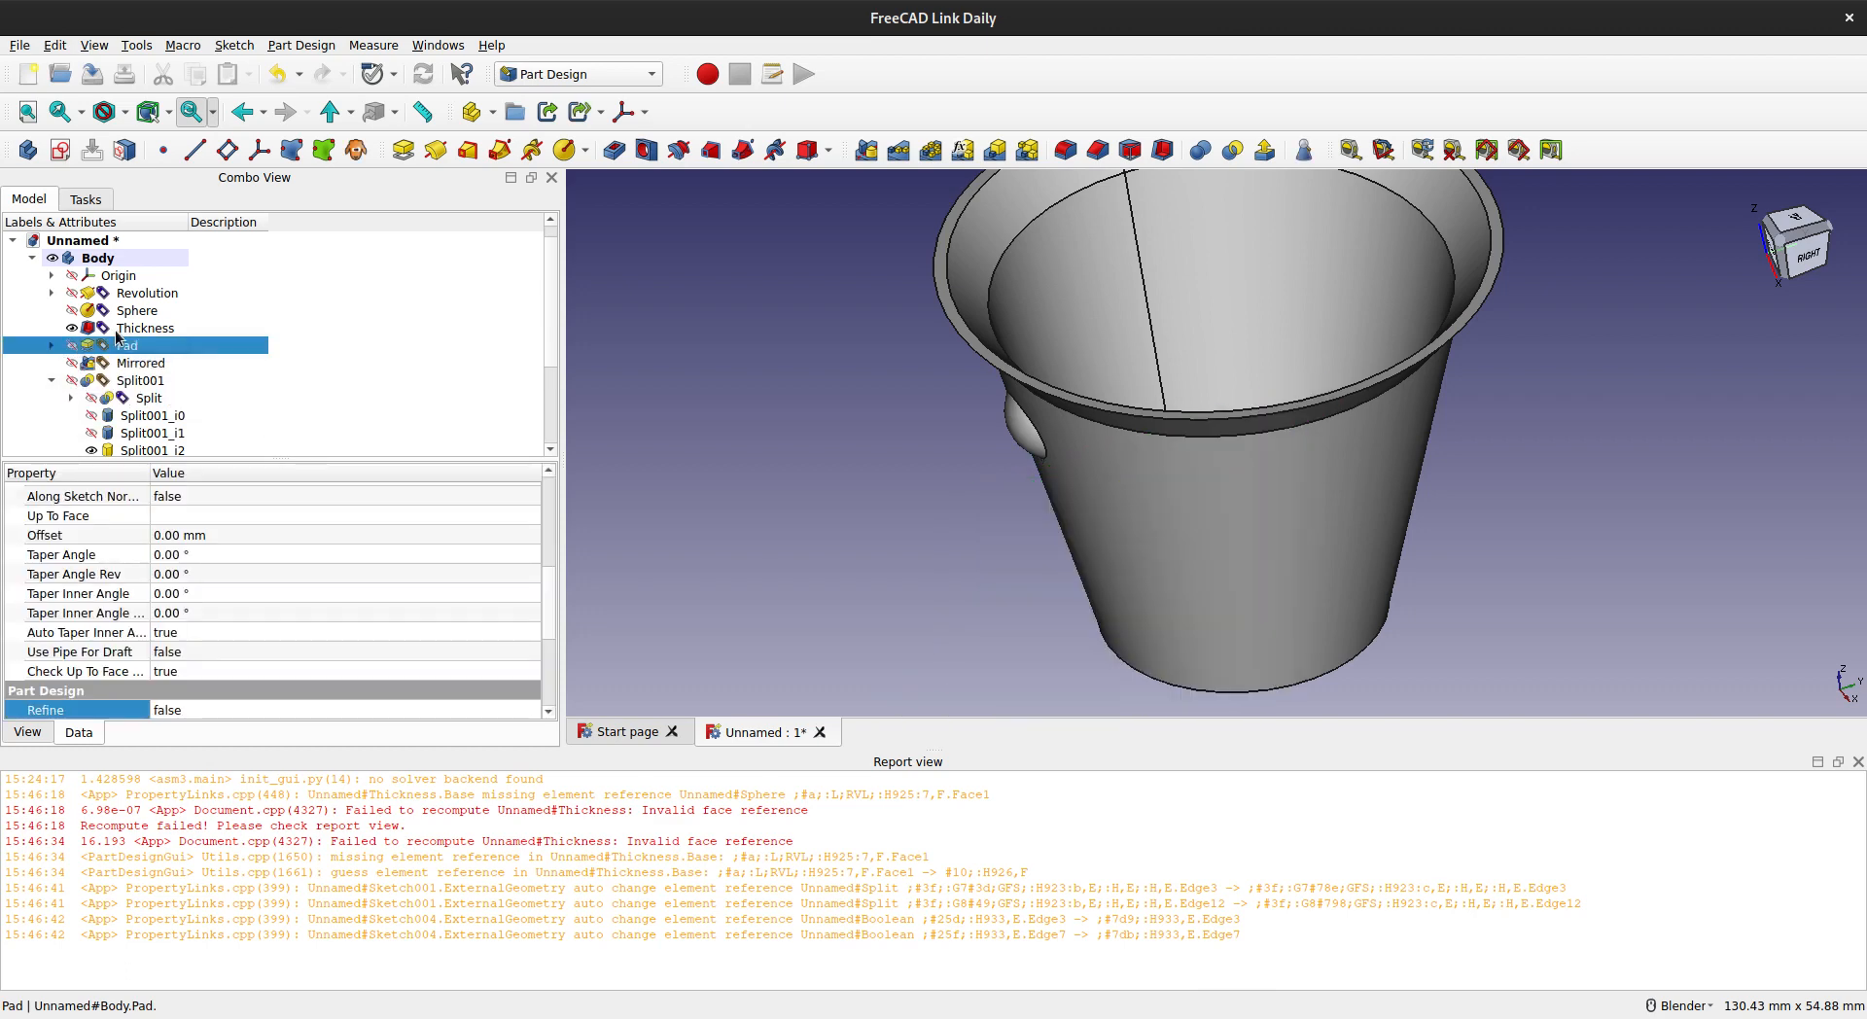
pyautogui.click(72, 329)
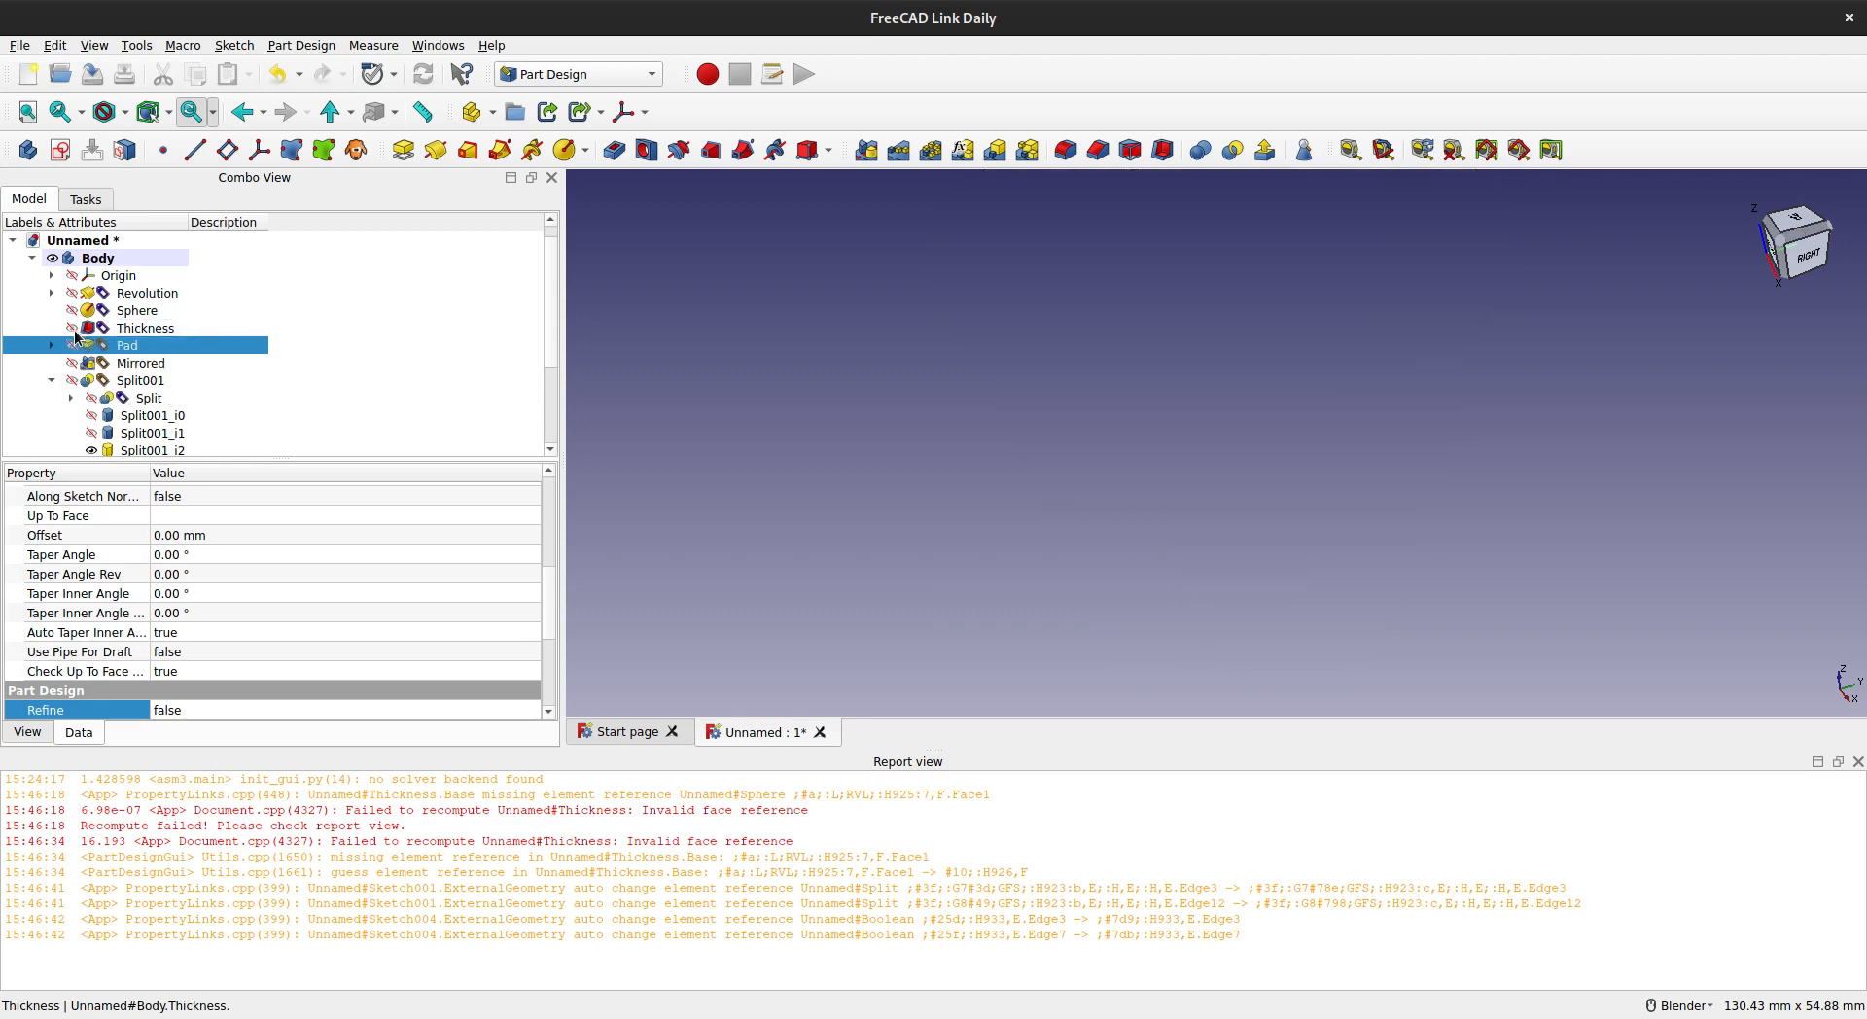
# - Show the original body's Boolean feature, then switch the display to its Pocket001 feature
pyautogui.click(133, 382)
pyautogui.scroll(-1, 141, 394)
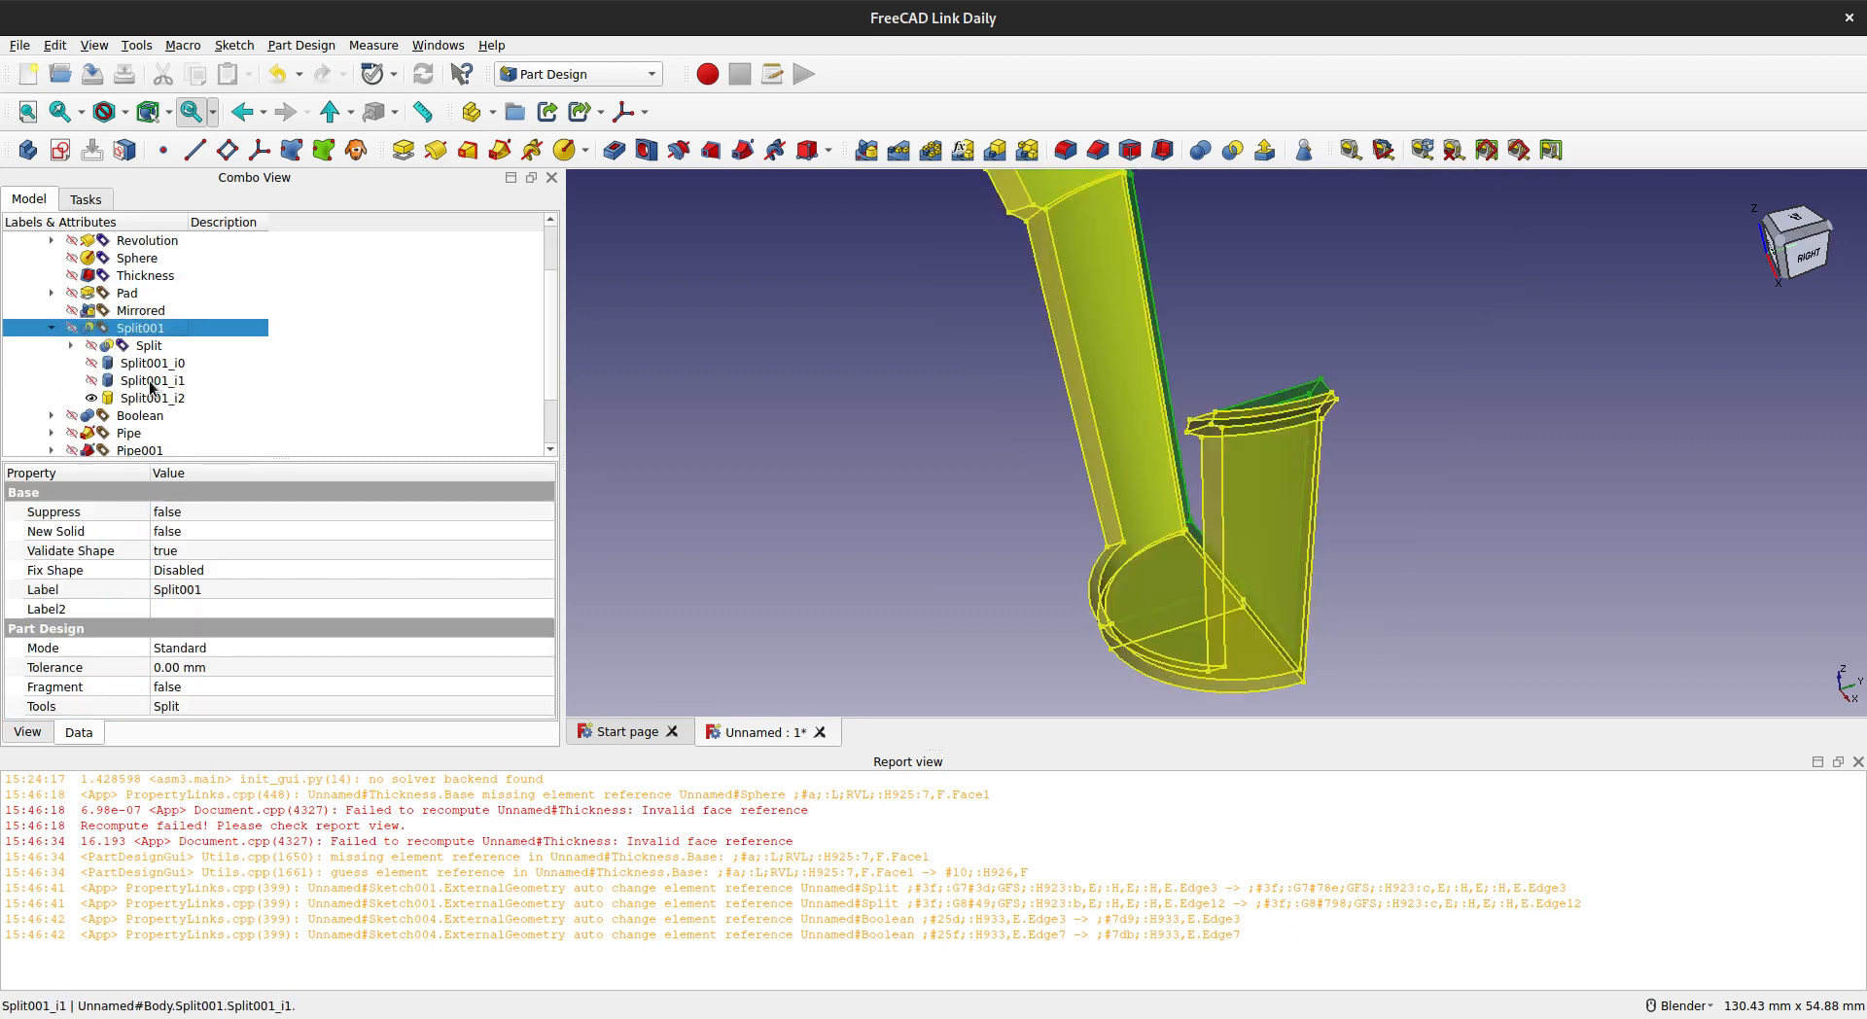
pyautogui.click(72, 417)
pyautogui.click(841, 443)
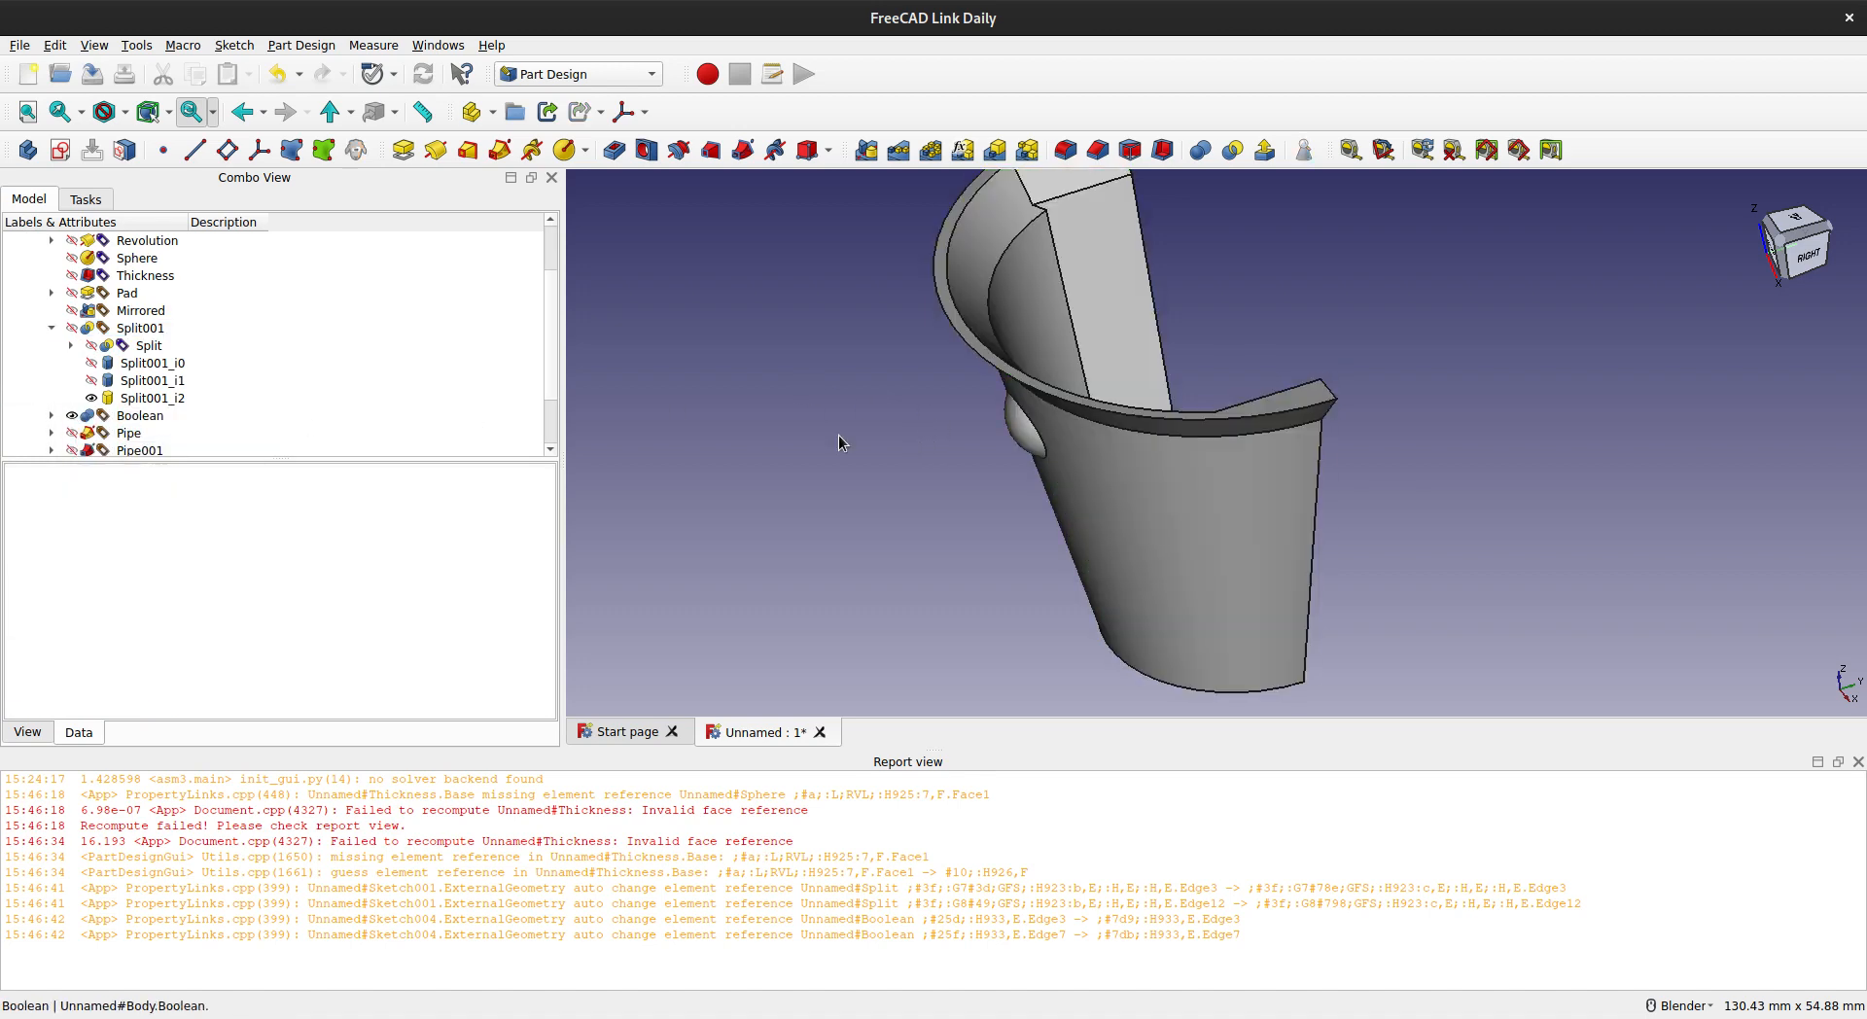
pyautogui.scroll(-2, 263, 396)
pyautogui.click(71, 416)
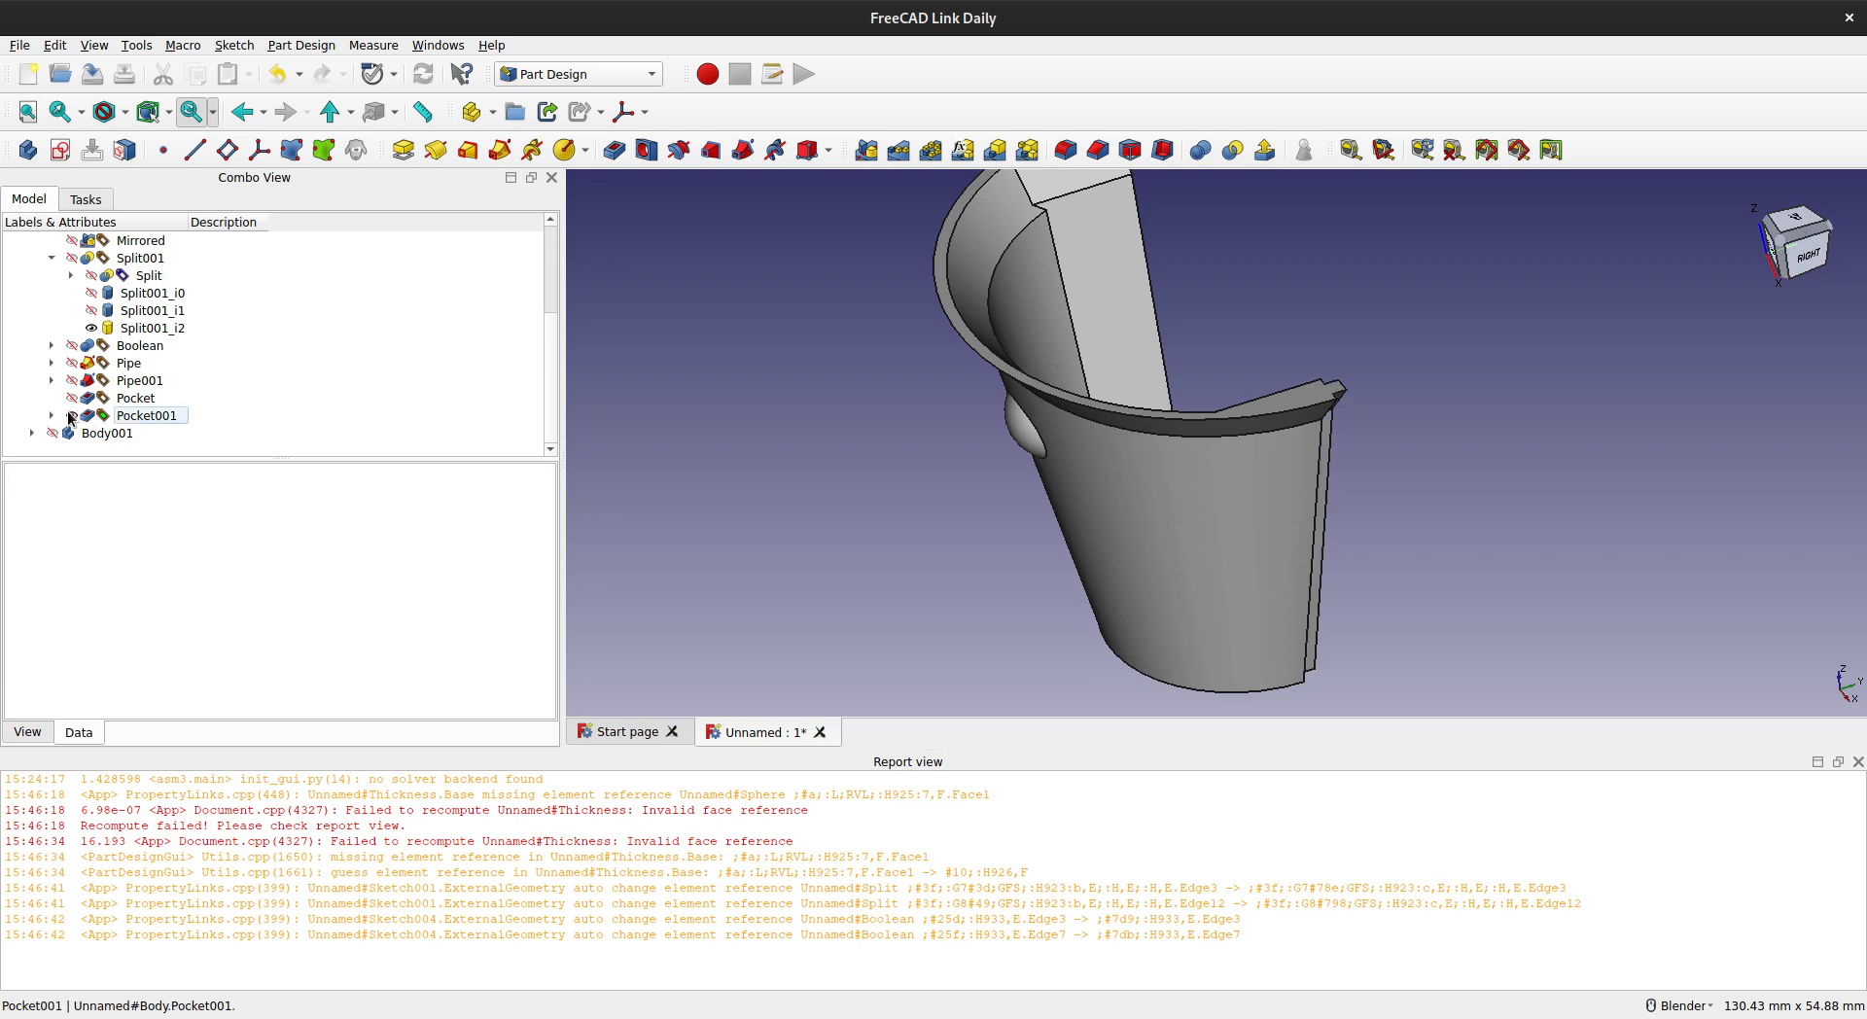
# - Close the report view and examine the Pocket001 cup half's inner wall, joint edges and outer sphere
pyautogui.scroll(-3, 822, 475)
pyautogui.moveTo(1089, 525); pyautogui.dragTo(1325, 565, button='middle')
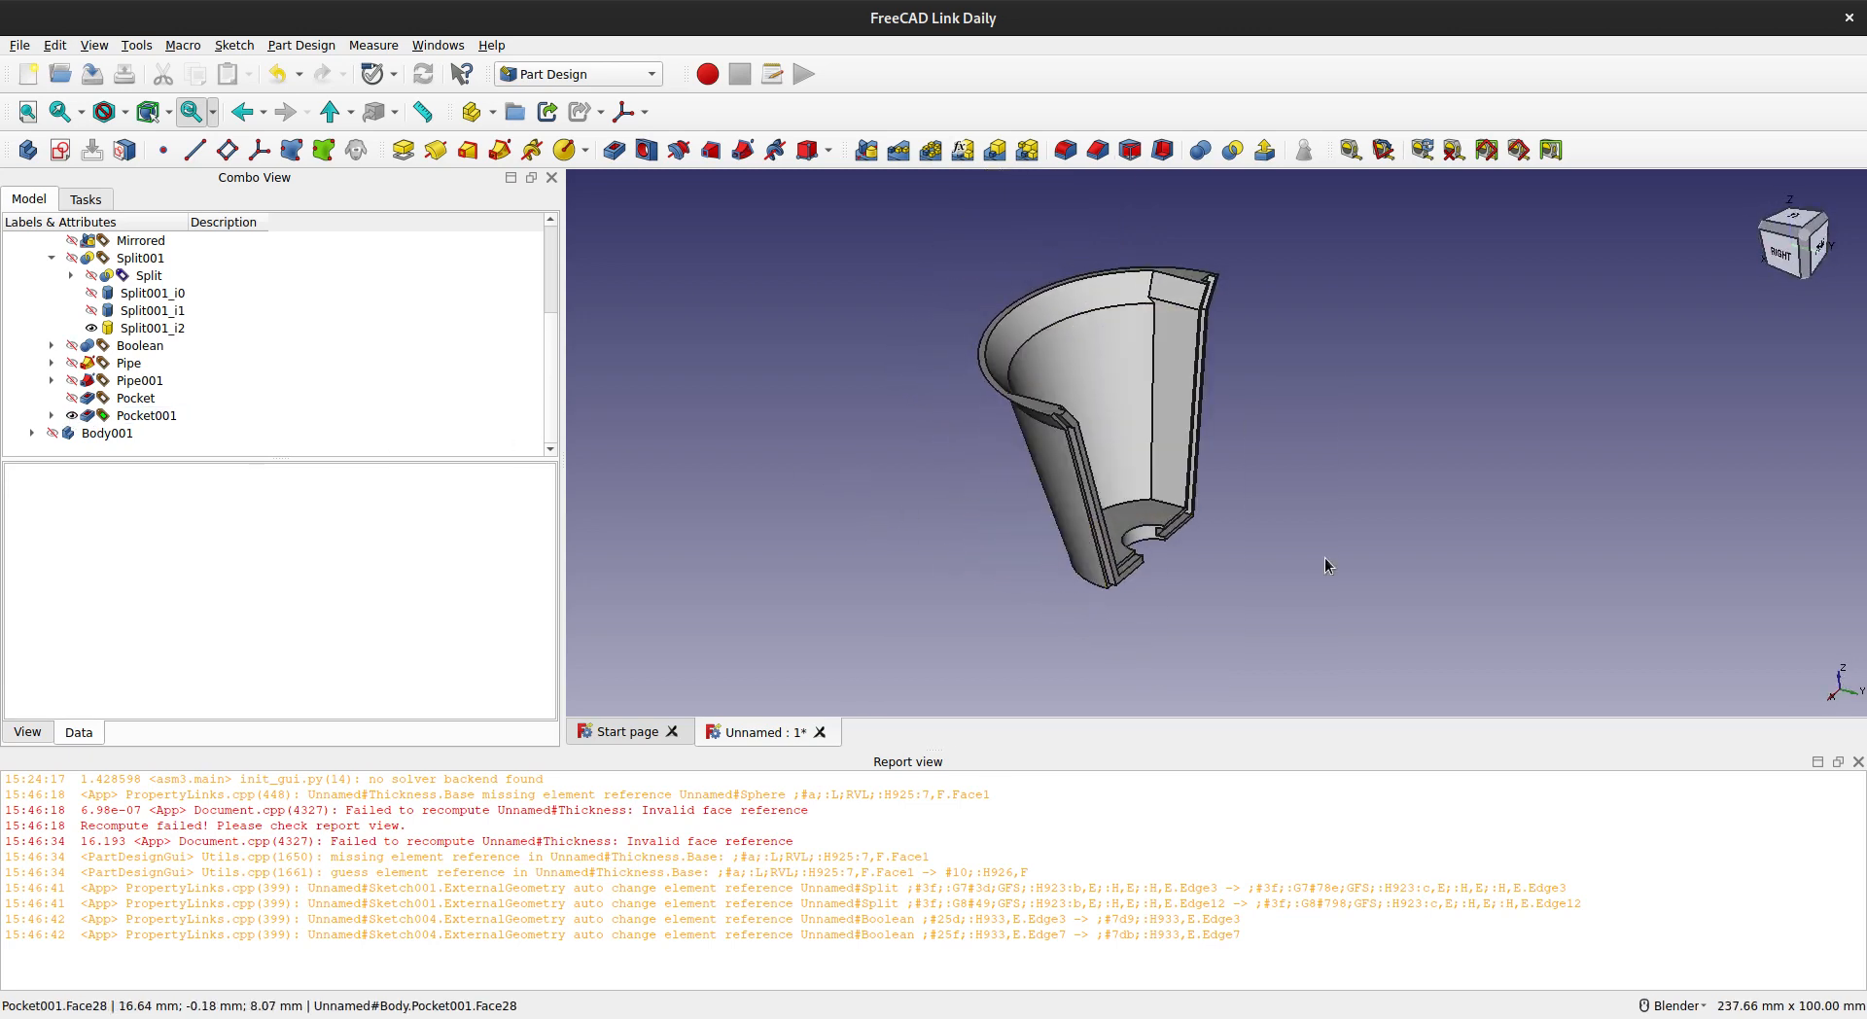
pyautogui.click(1859, 762)
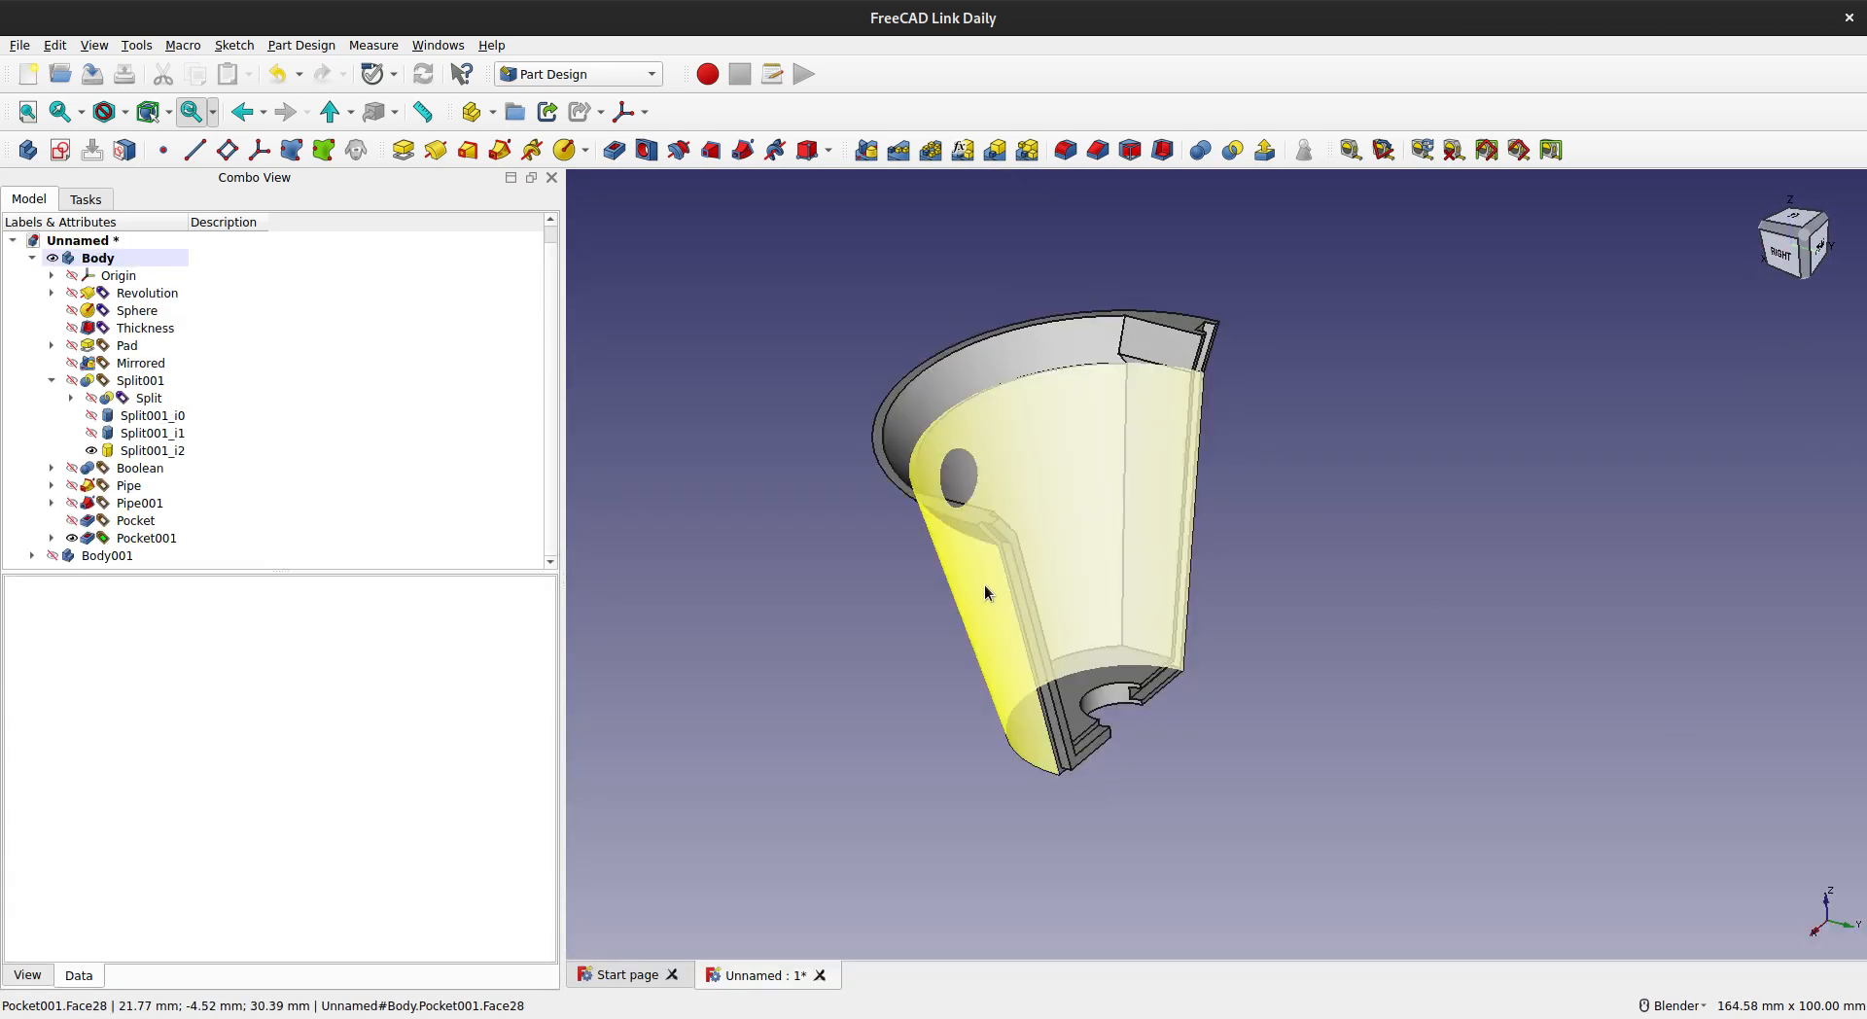
pyautogui.moveTo(984, 586); pyautogui.dragTo(980, 453, button='middle')
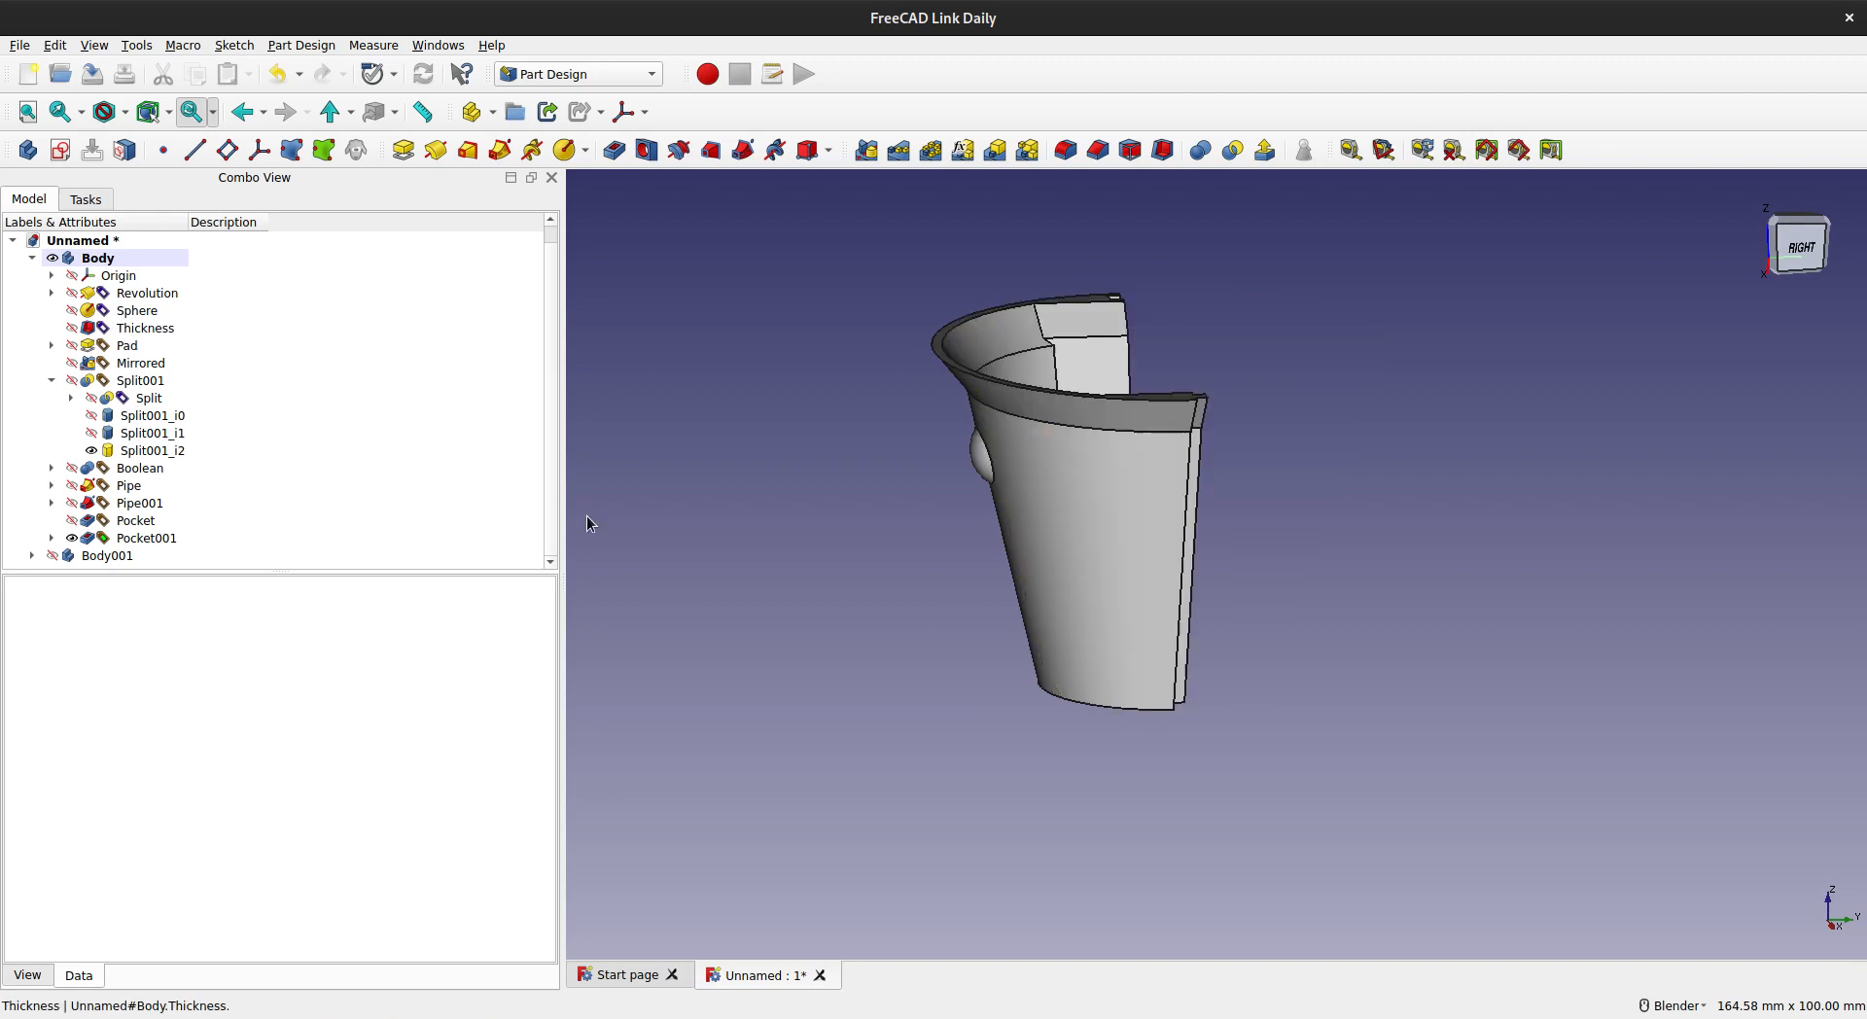
pyautogui.moveTo(900, 512); pyautogui.dragTo(1037, 492, button='middle')
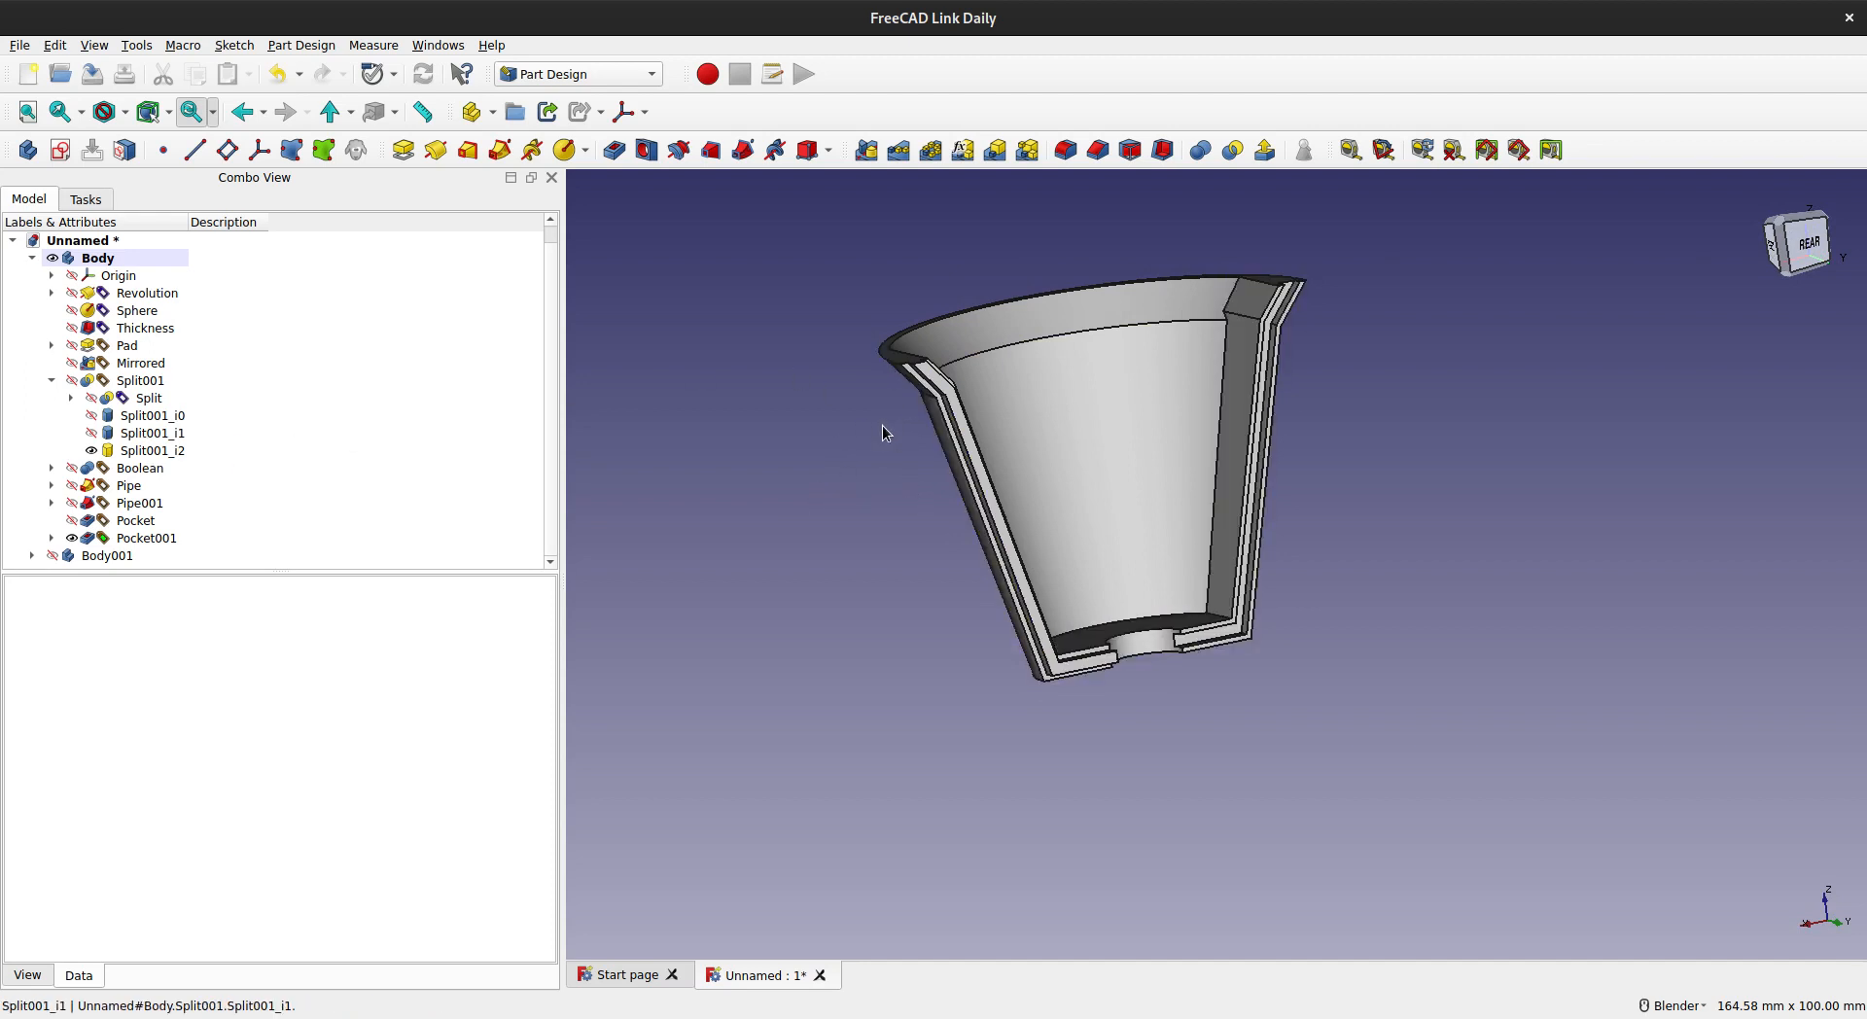
pyautogui.moveTo(883, 432); pyautogui.dragTo(1076, 529, button='middle')
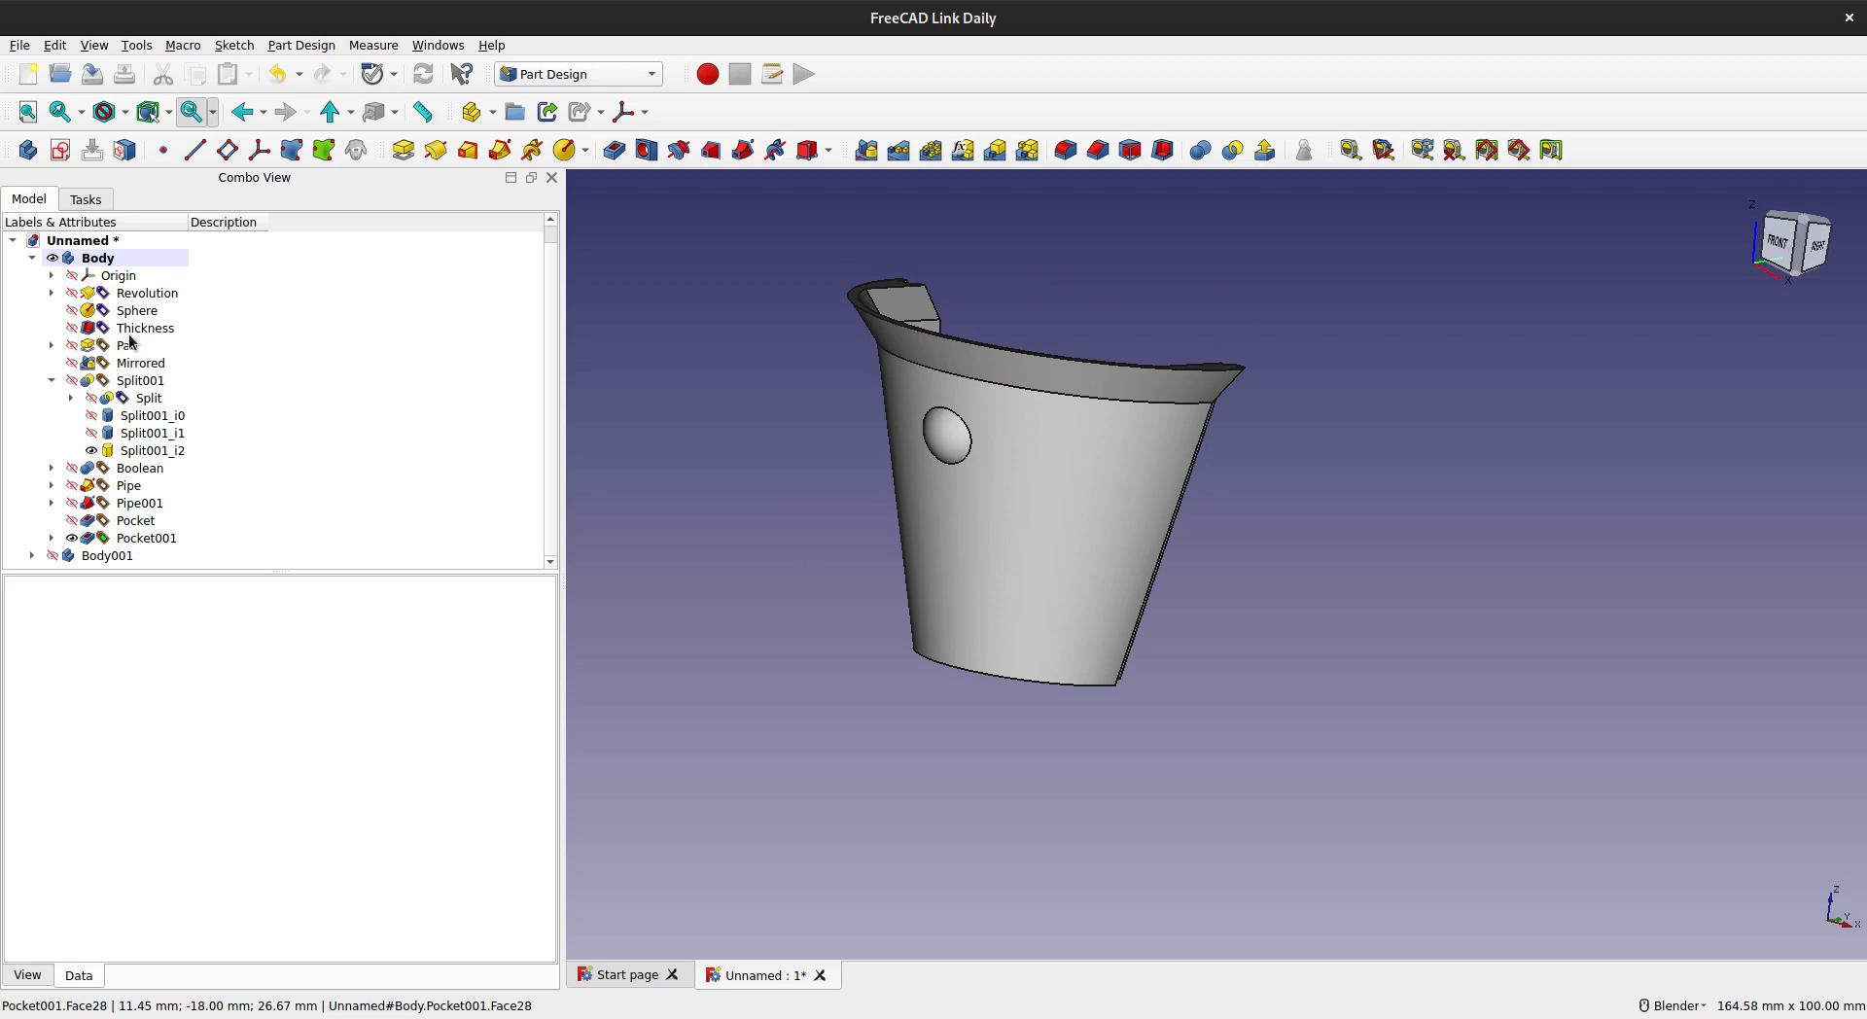
# - Collapse the Split001 branch in the model tree and show Body001 together with the original cup half
pyautogui.click(54, 381)
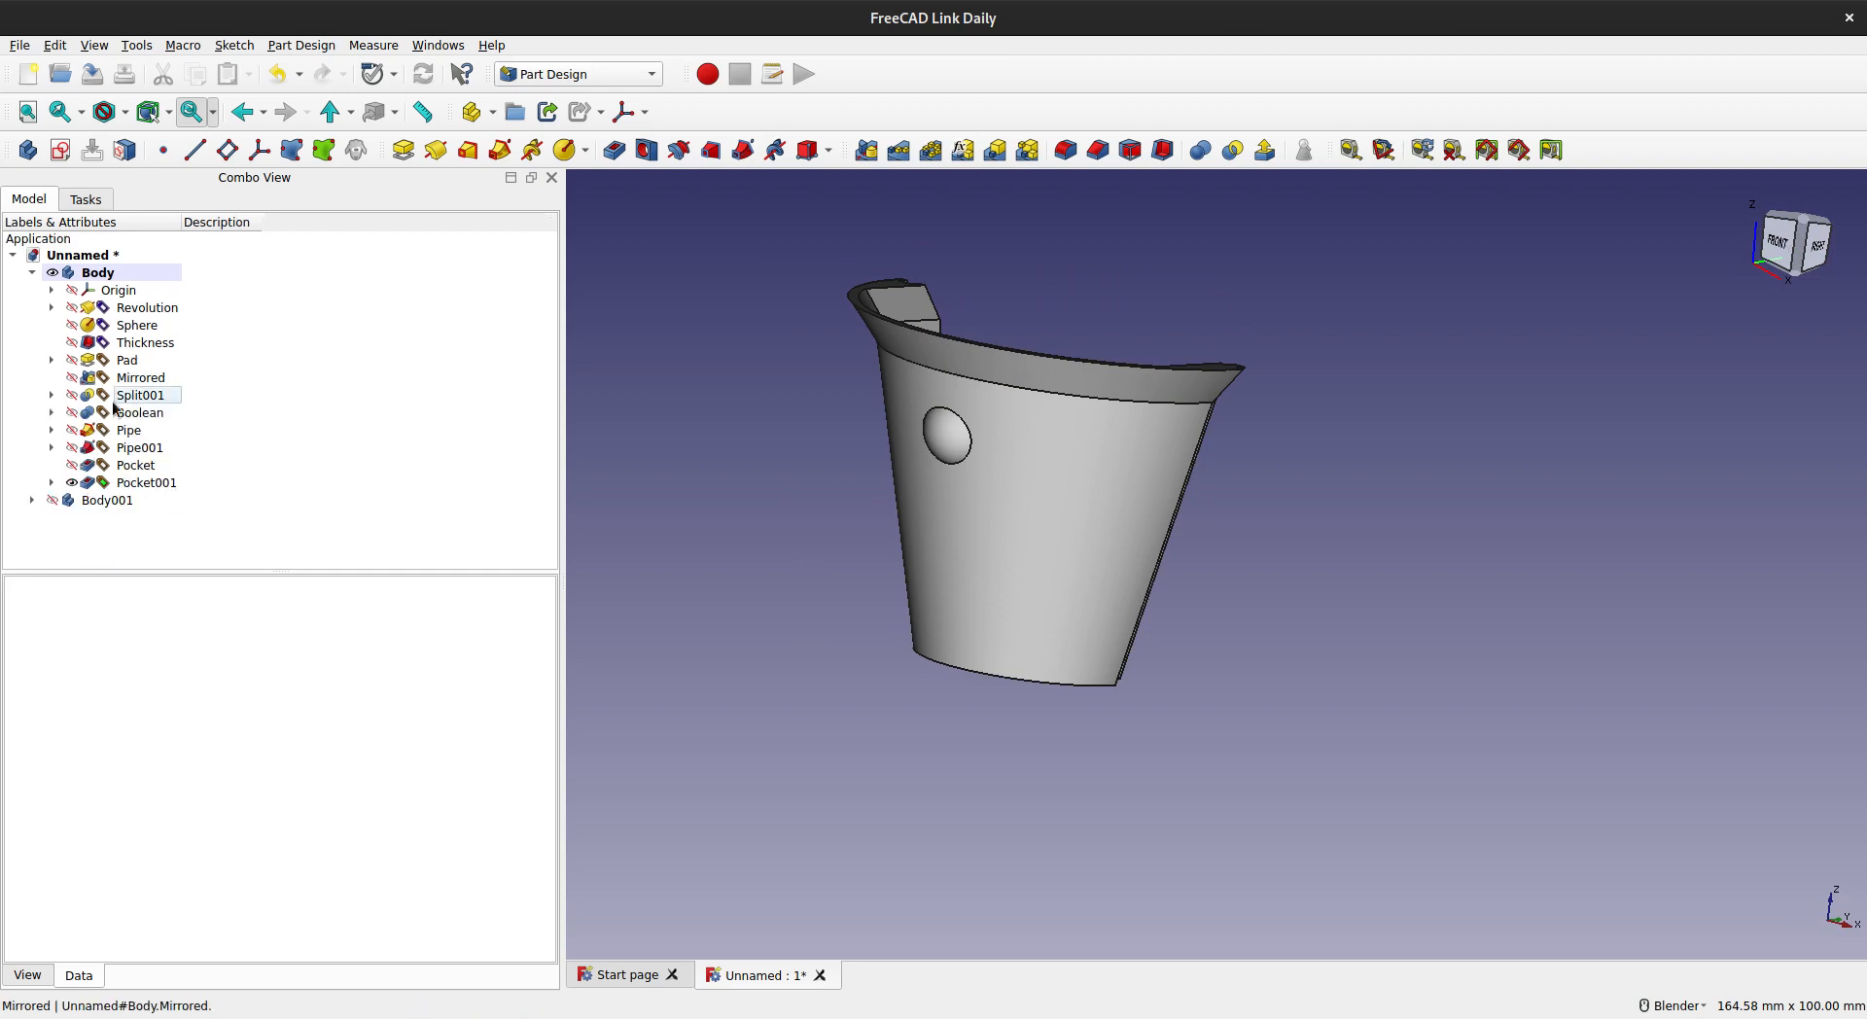
pyautogui.moveTo(775, 504); pyautogui.dragTo(399, 542, button='middle')
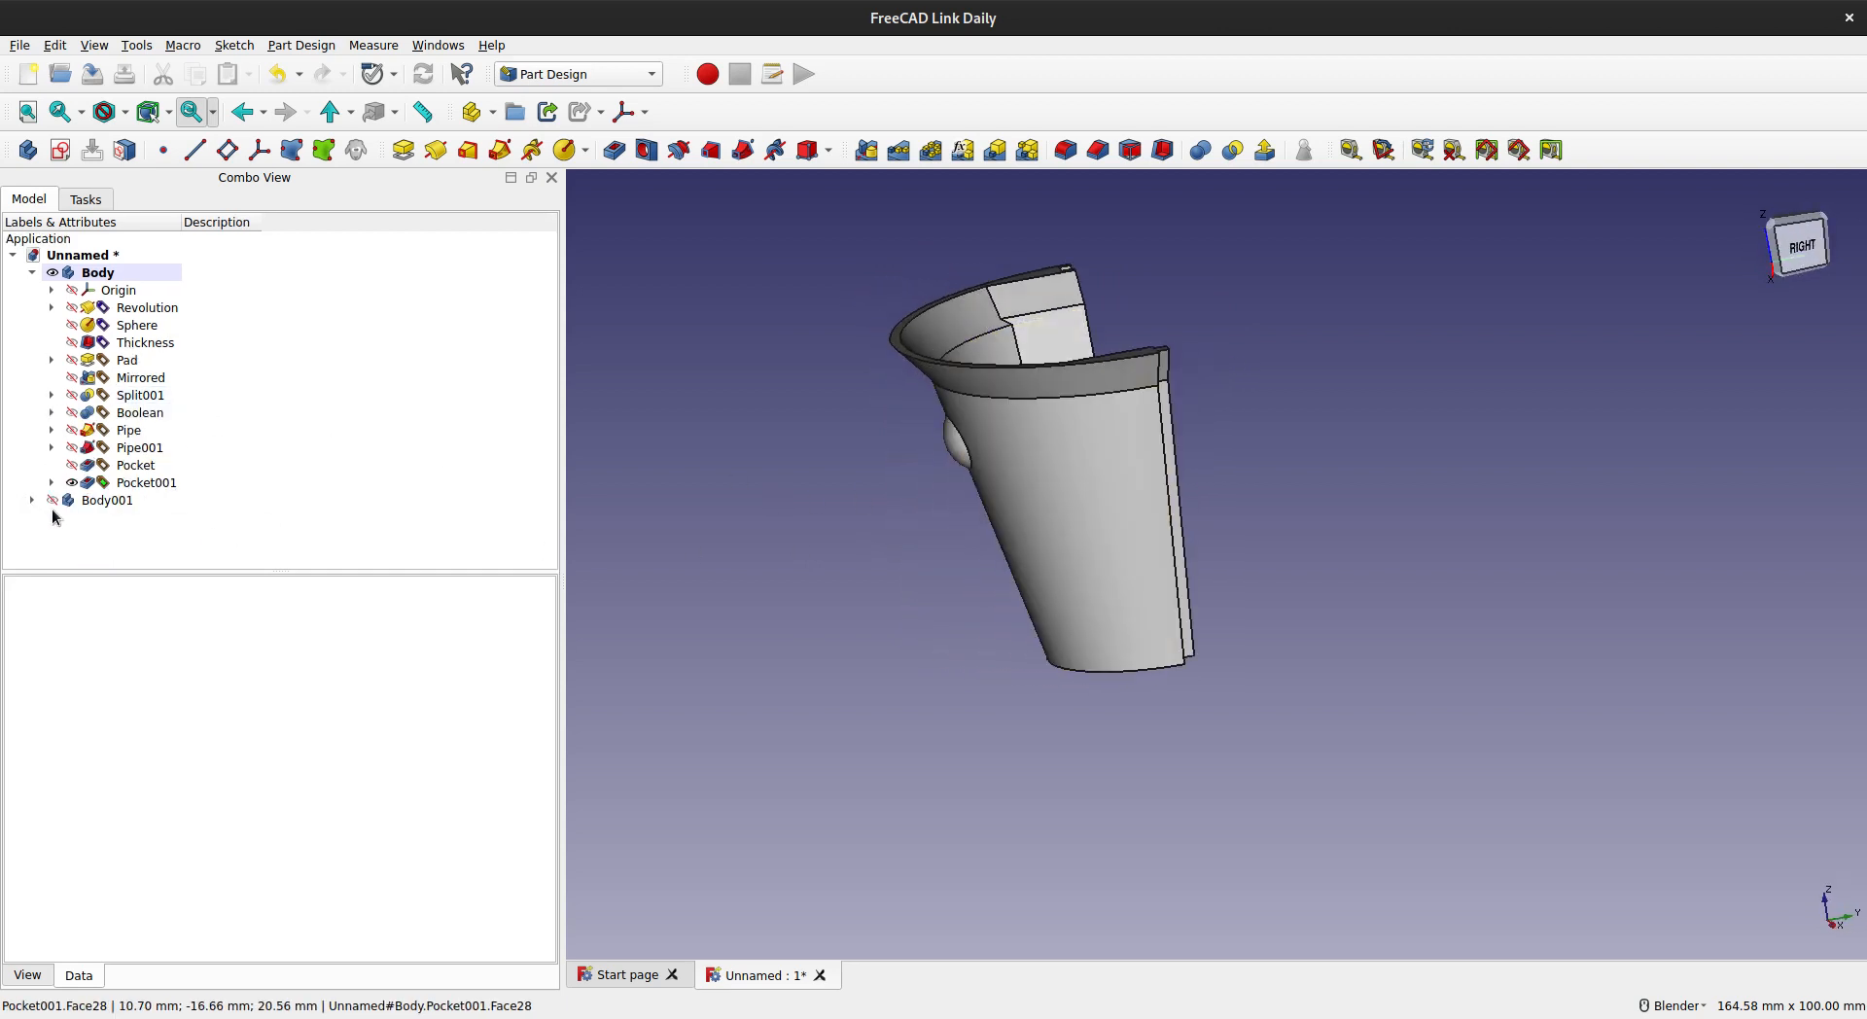
pyautogui.click(52, 502)
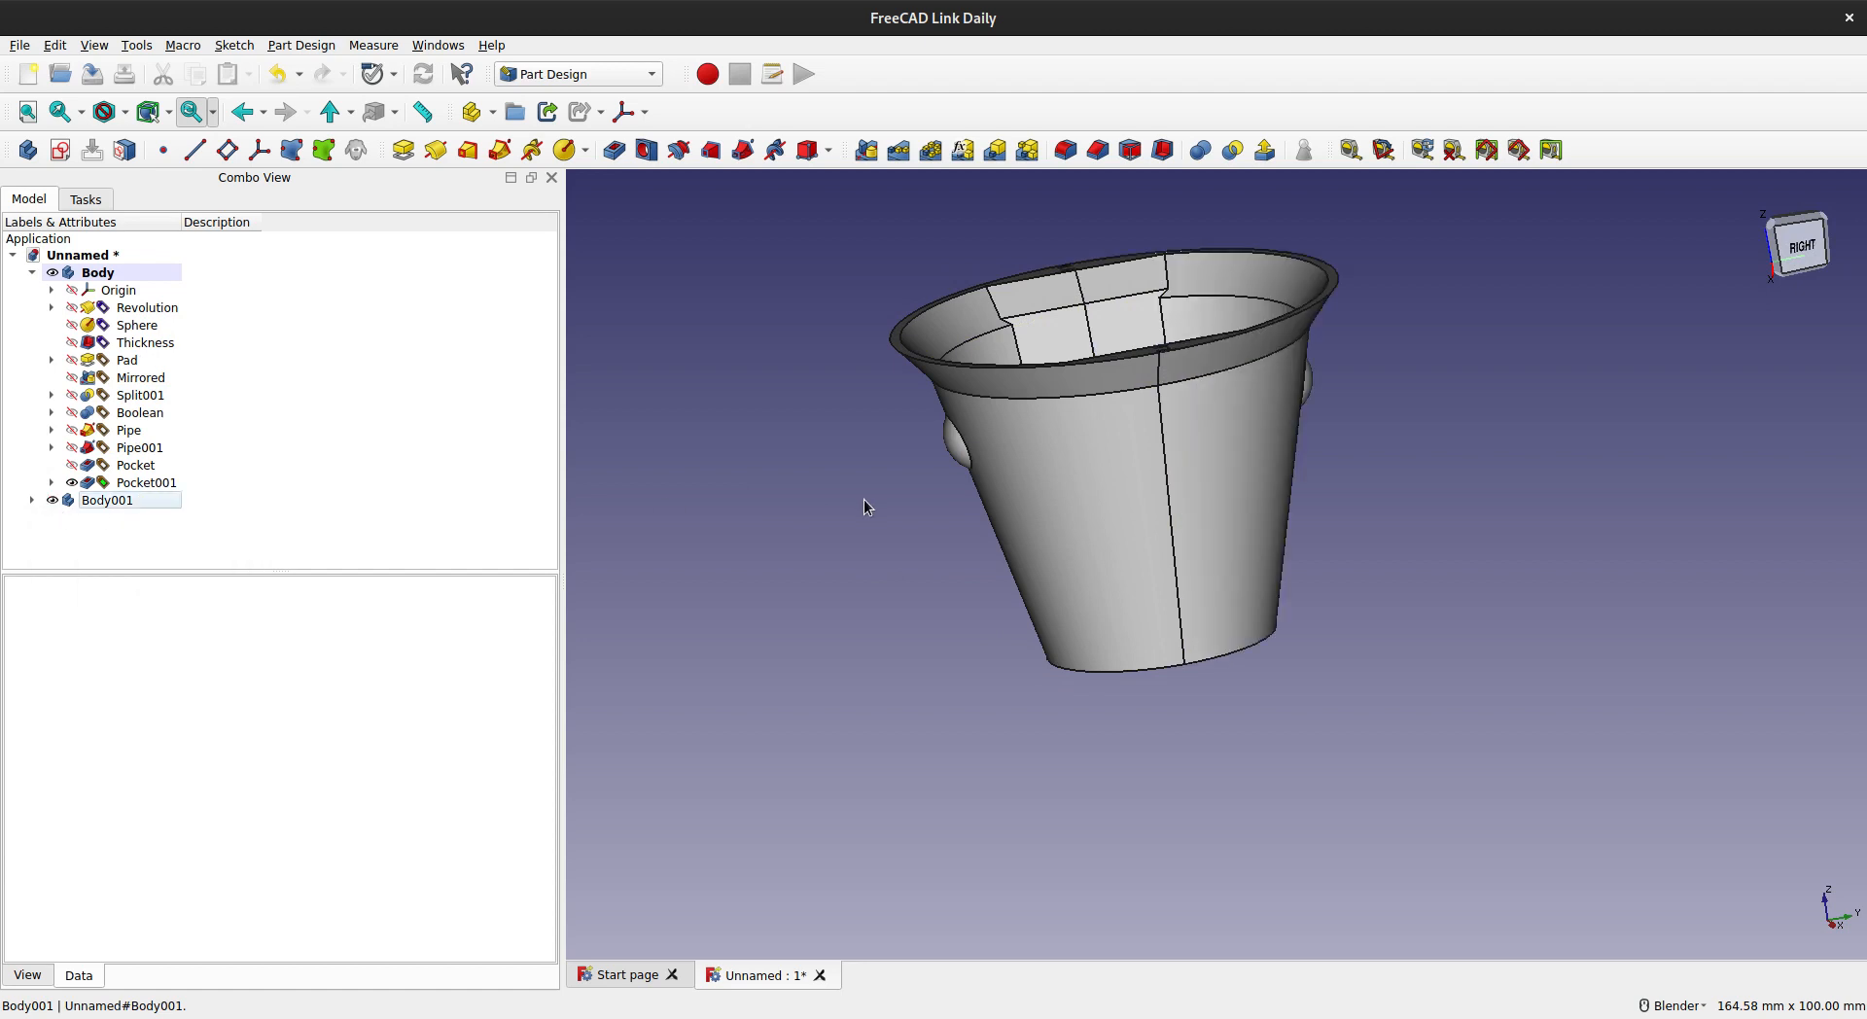
# - Examine the two assembled cup halves from above and around, checking the interlocking rim joints and the outer wall's sphere
pyautogui.moveTo(1142, 471); pyautogui.dragTo(1175, 574, button='middle')
pyautogui.scroll(-3, 1179, 430)
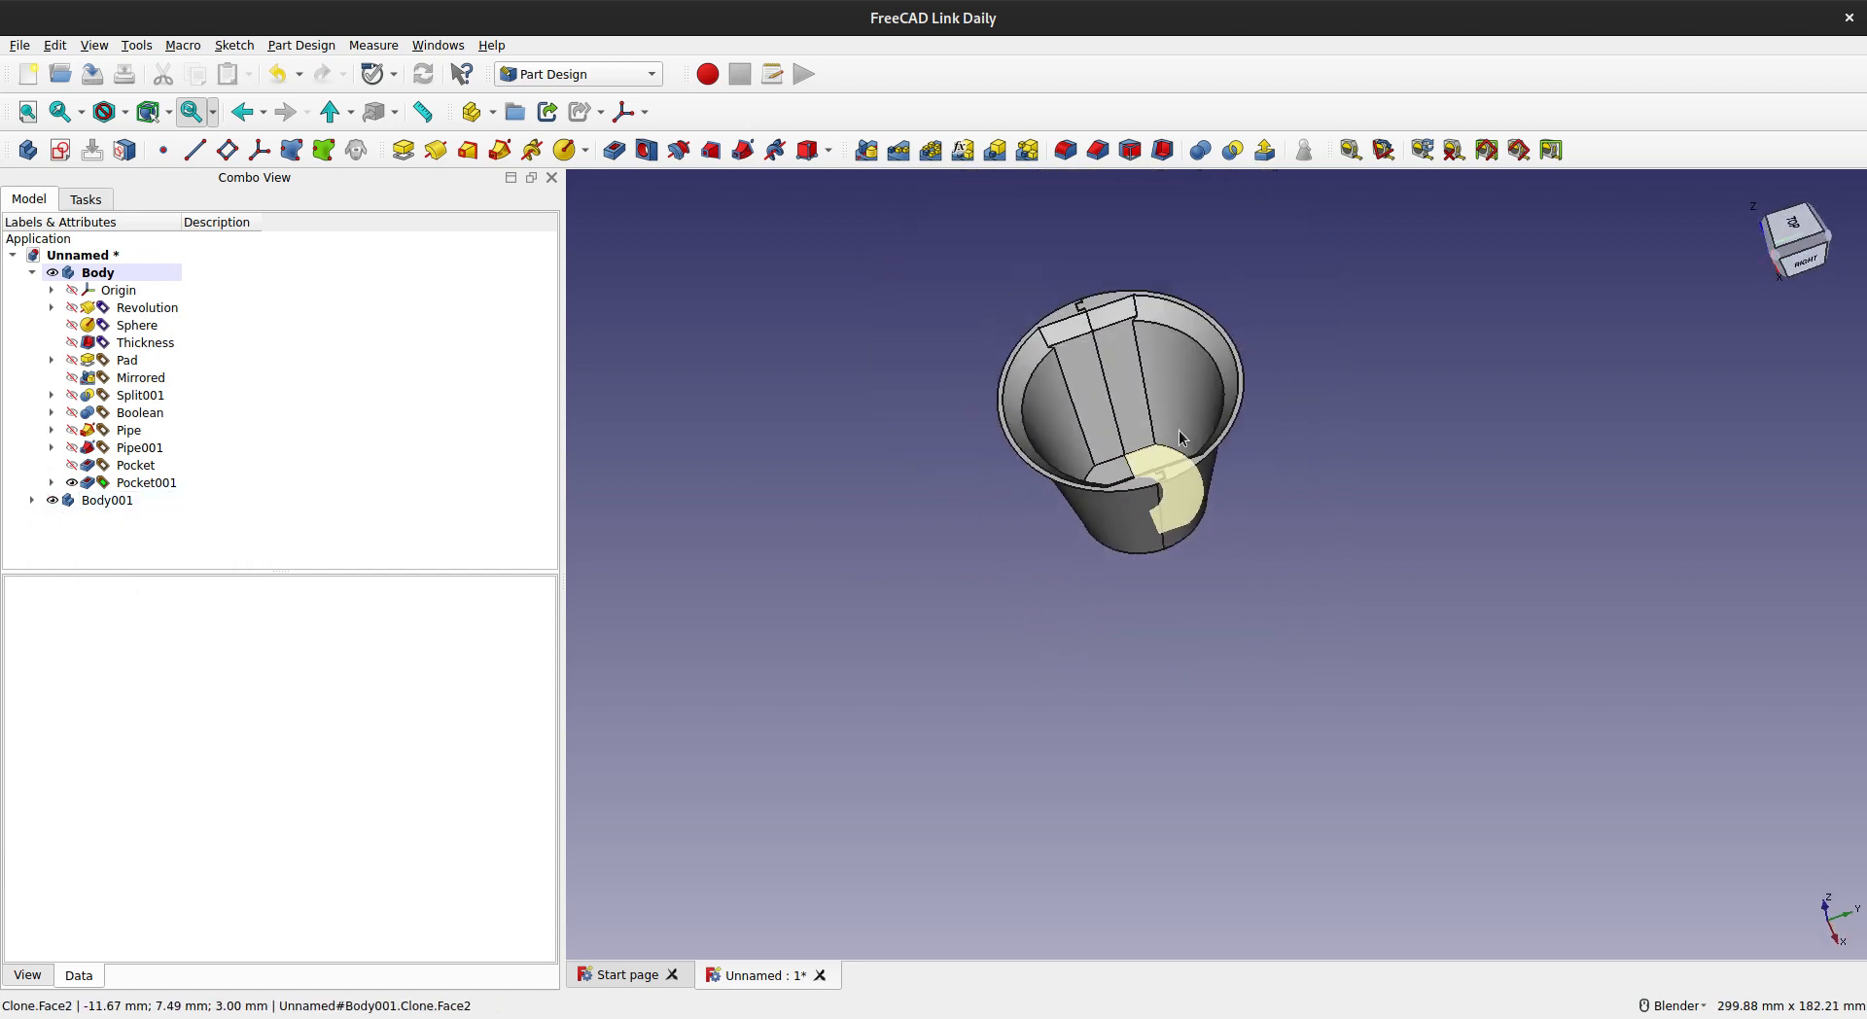
pyautogui.keyDown('shift'); pyautogui.moveTo(1179, 430); pyautogui.dragTo(1138, 498, button='middle'); pyautogui.keyUp('shift')
pyautogui.scroll(3, 1122, 528)
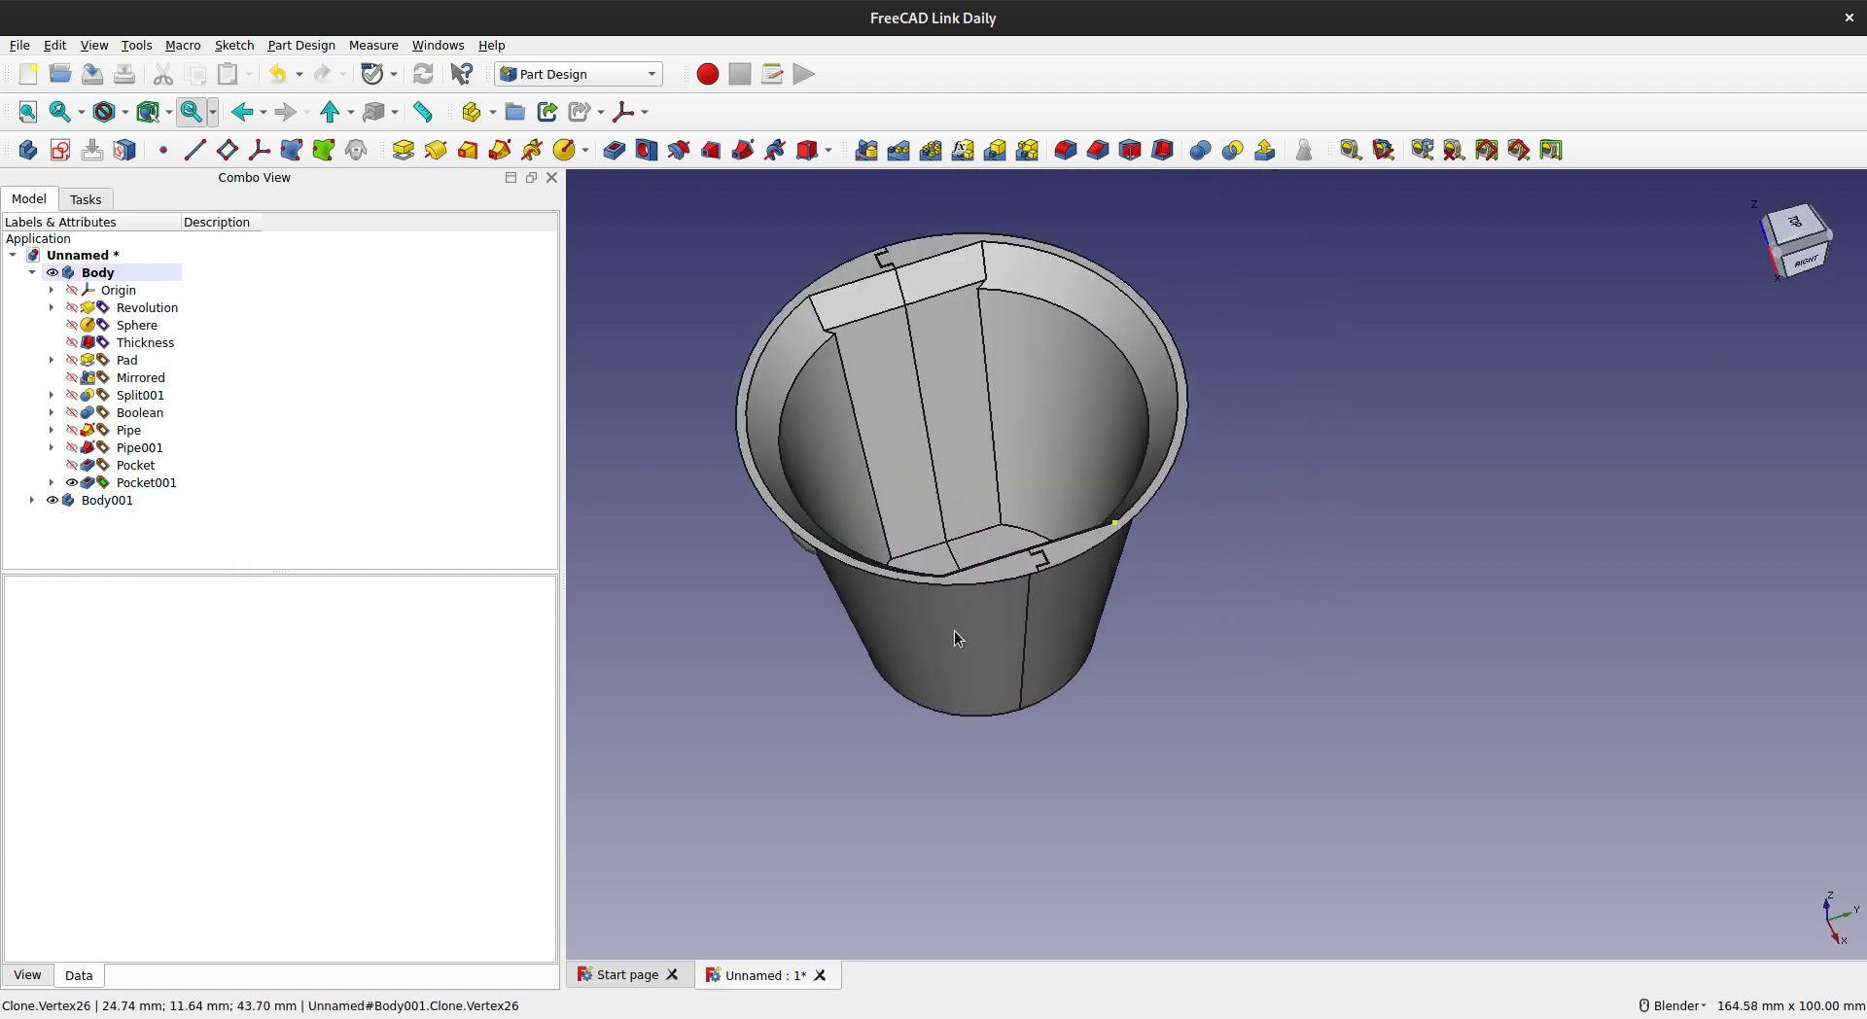
pyautogui.moveTo(900, 647); pyautogui.dragTo(1132, 673, button='middle')
pyautogui.moveTo(1148, 554); pyautogui.dragTo(1433, 575, button='middle')
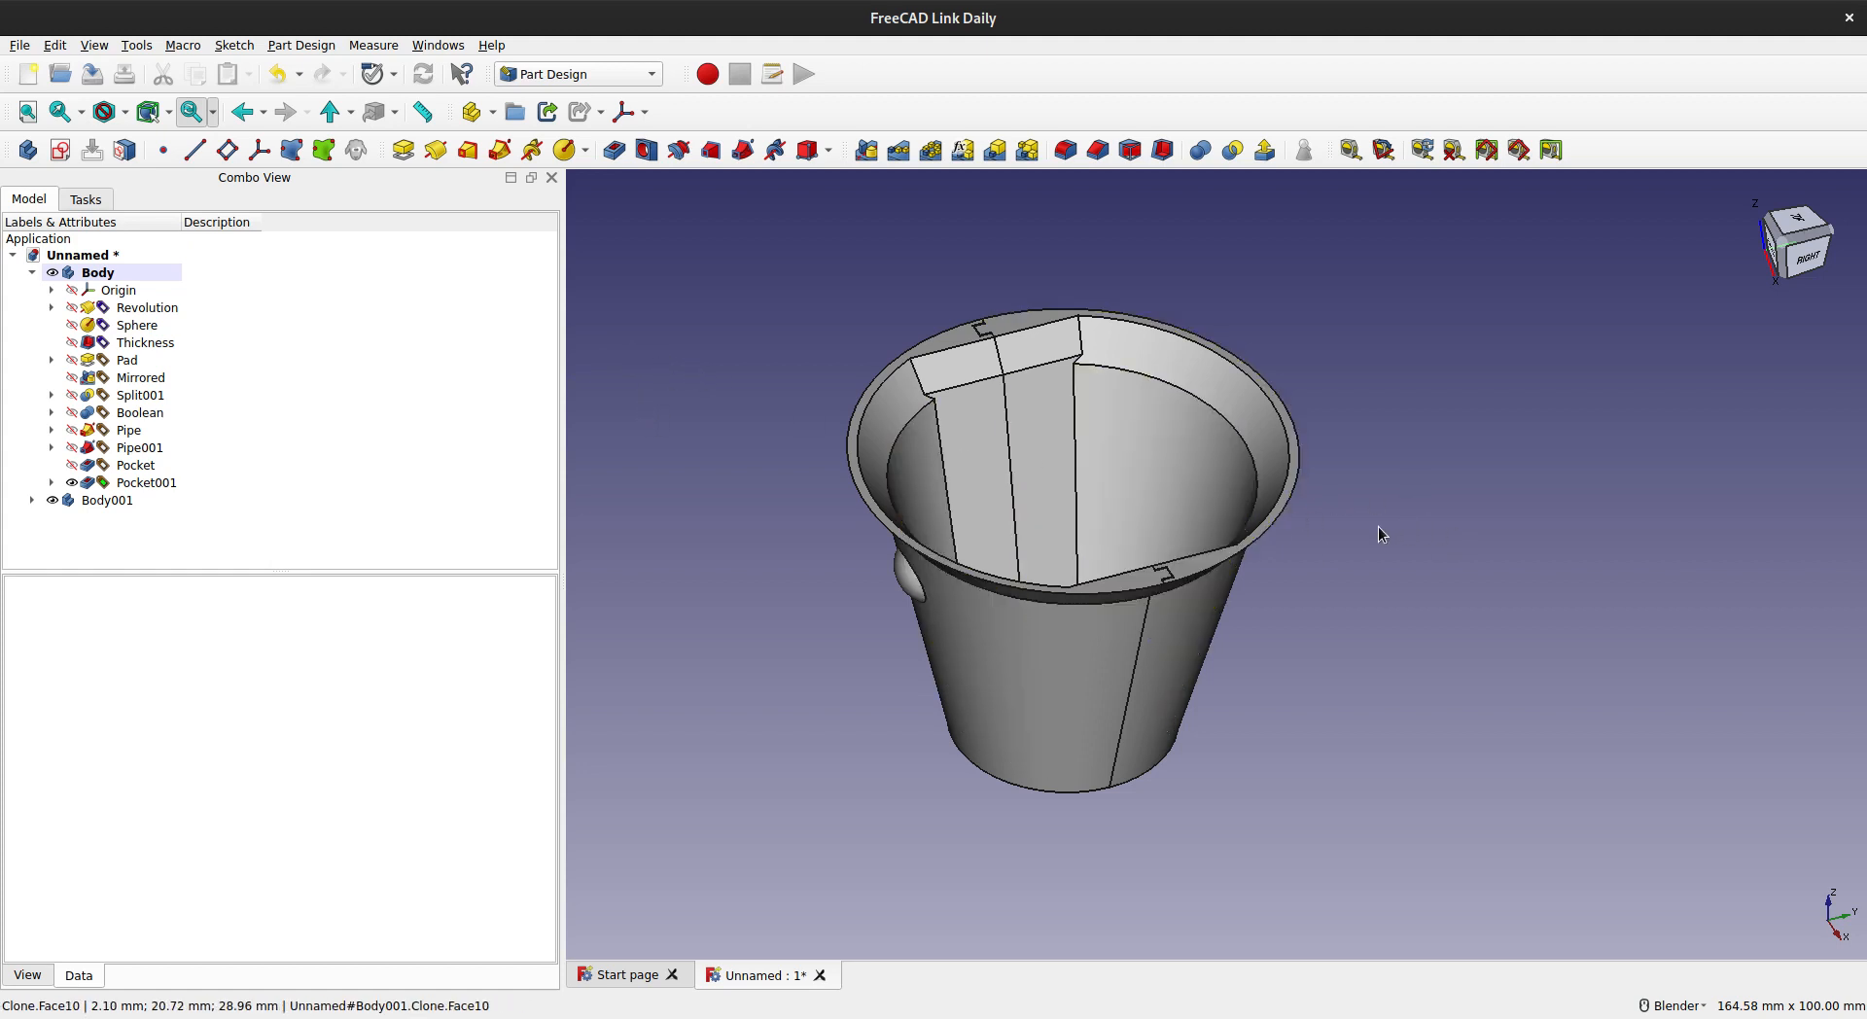
pyautogui.keyDown('shift'); pyautogui.moveTo(1379, 527); pyautogui.dragTo(1373, 500, button='middle'); pyautogui.keyUp('shift')
pyautogui.moveTo(1317, 619); pyautogui.dragTo(1351, 577, button='middle')
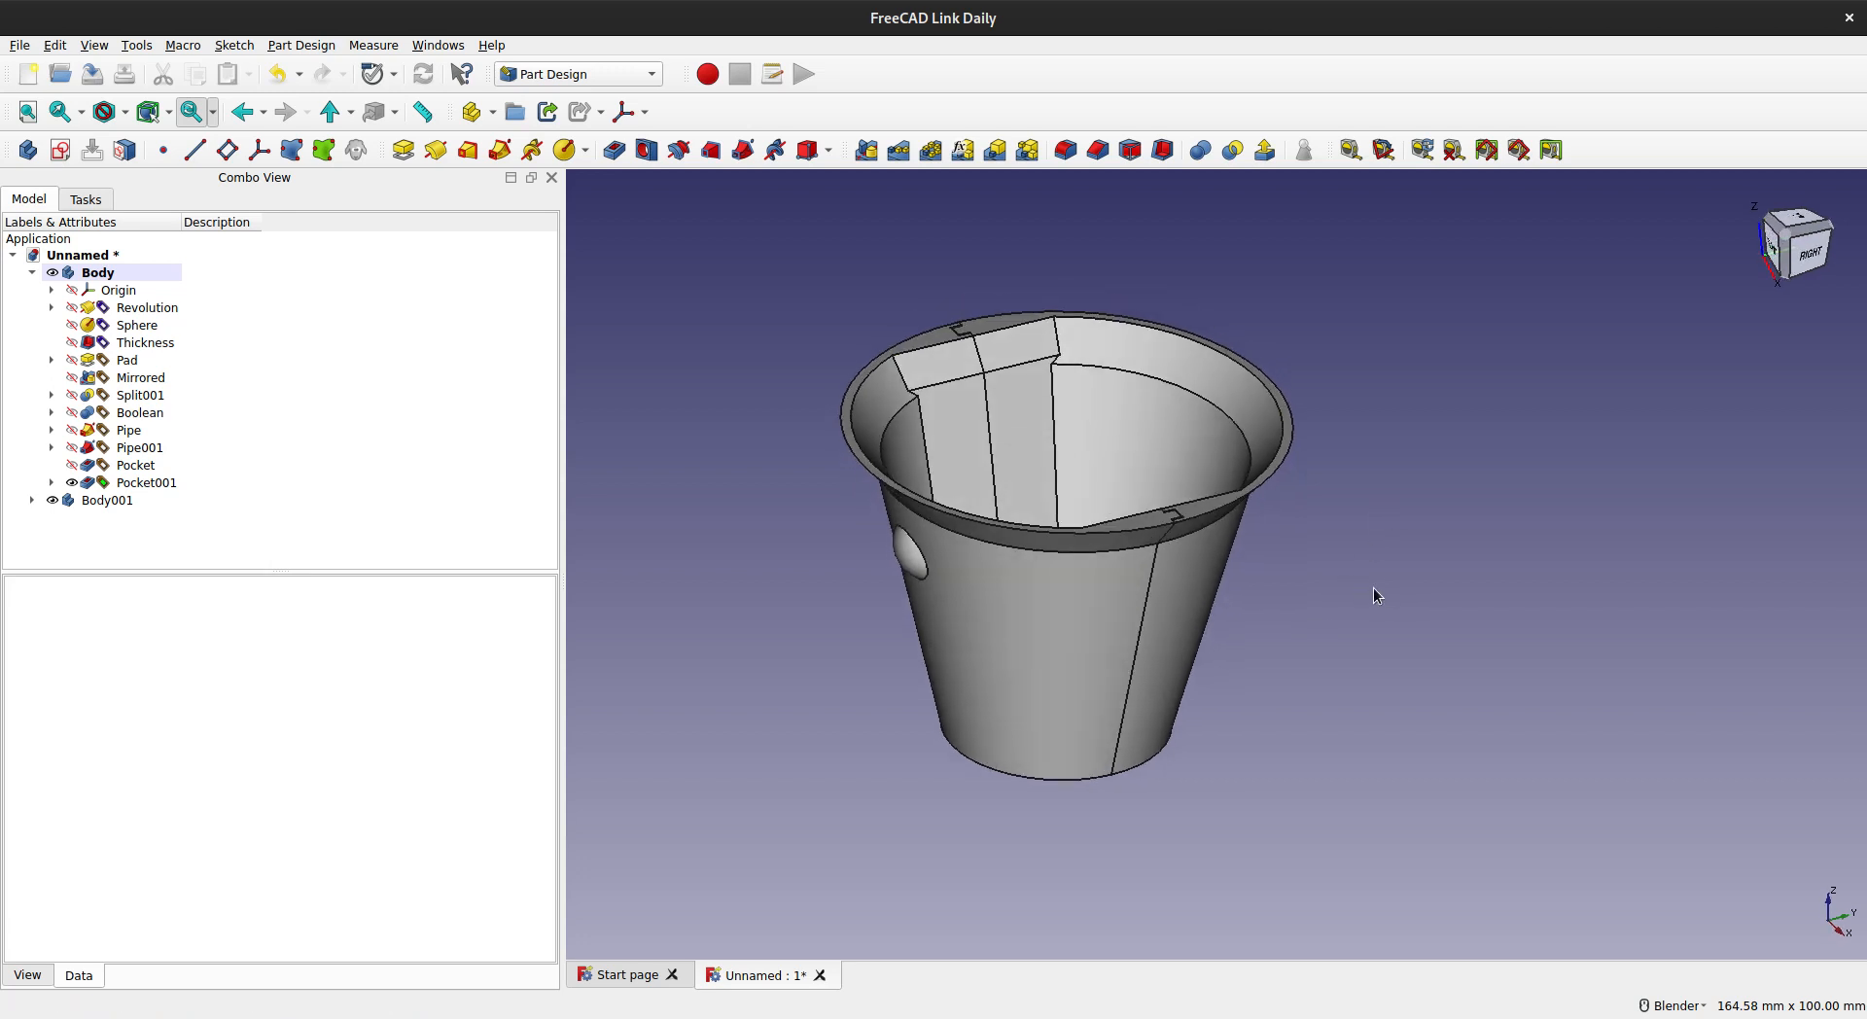